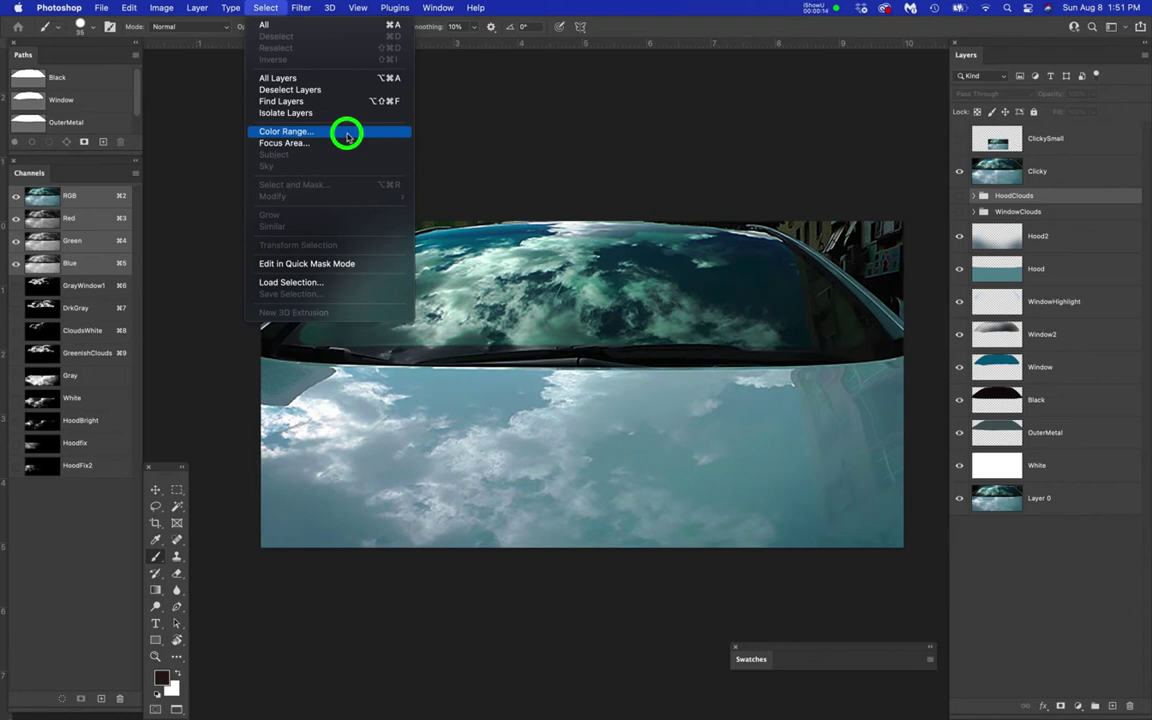
- Hide the Clicky photo layer after flipping it on and off to compare
click(545, 145)
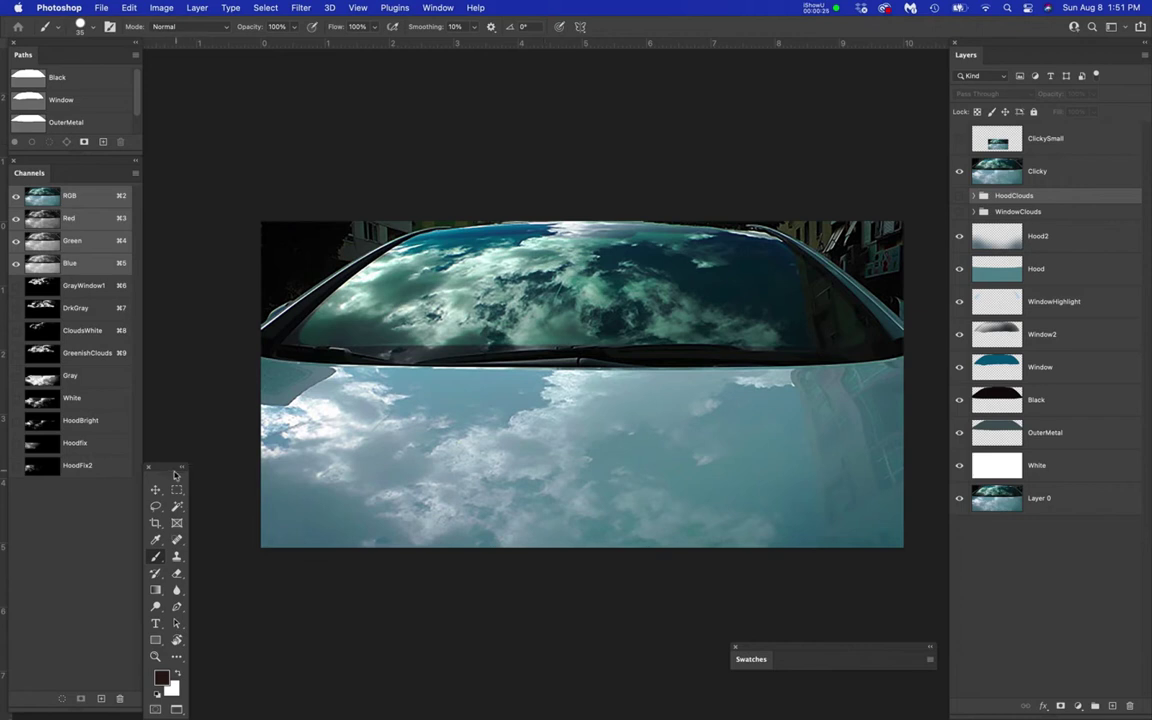
drag(170, 465, 178, 444)
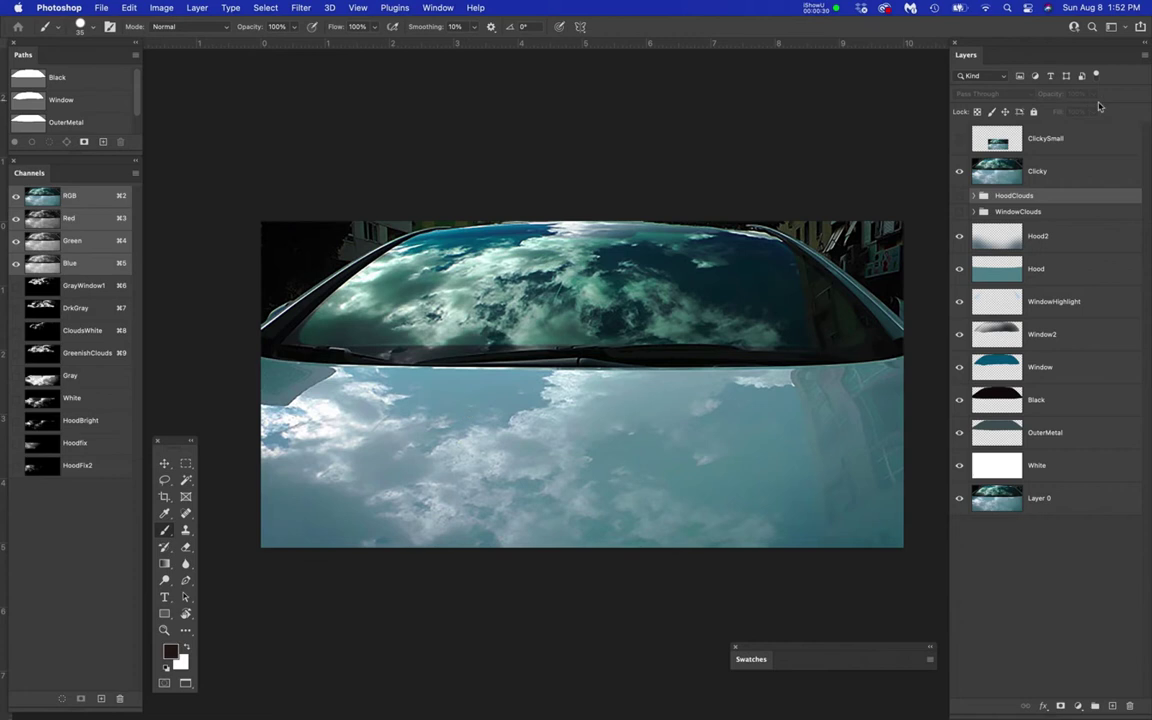
click(1055, 168)
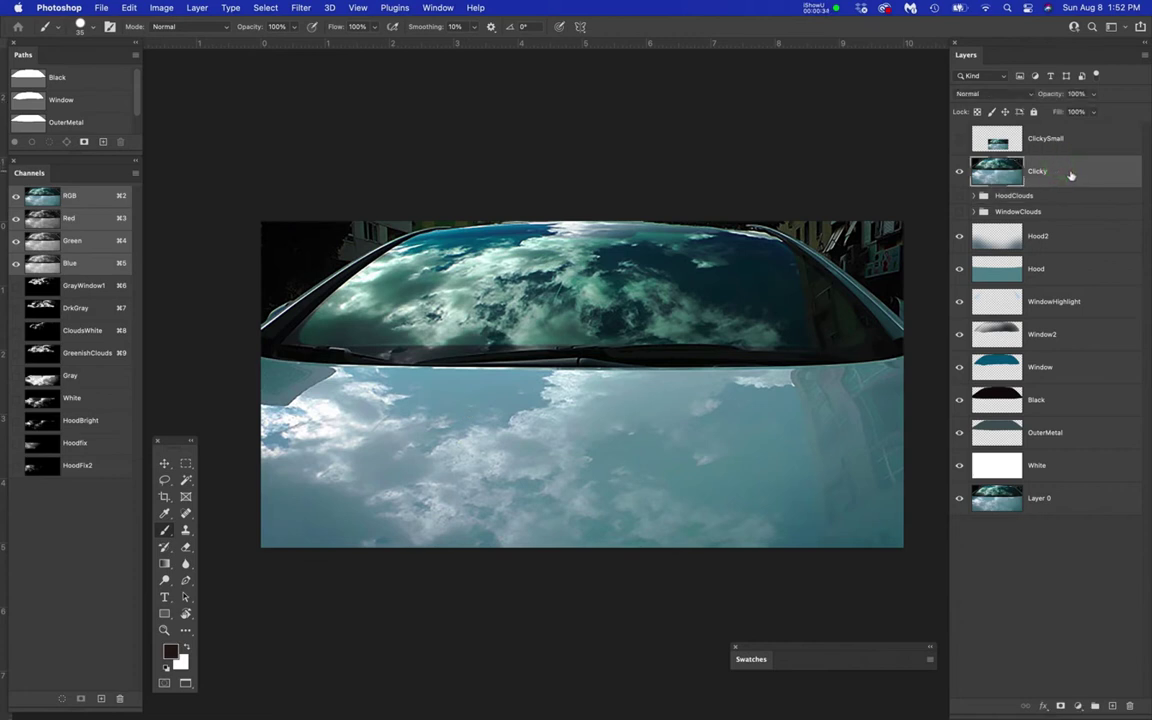
click(960, 172)
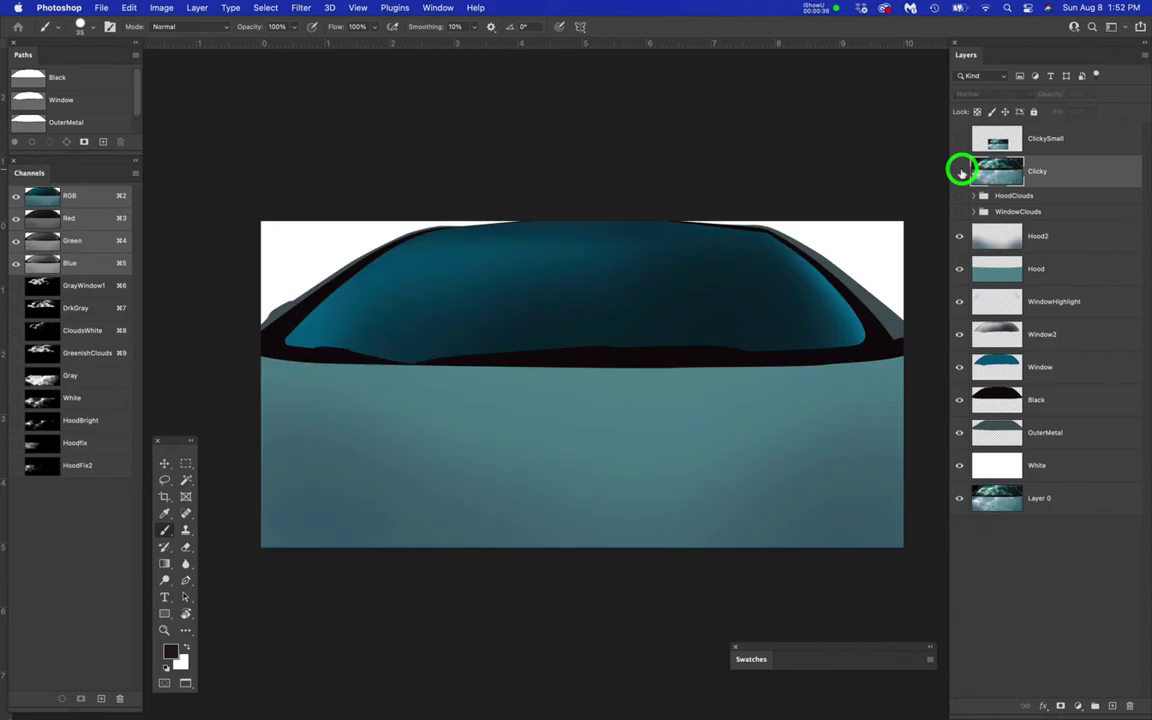
click(960, 172)
click(960, 172)
click(960, 172)
click(961, 172)
- Hide the layers from Hood2 down through White, plus Layer 0
click(1065, 235)
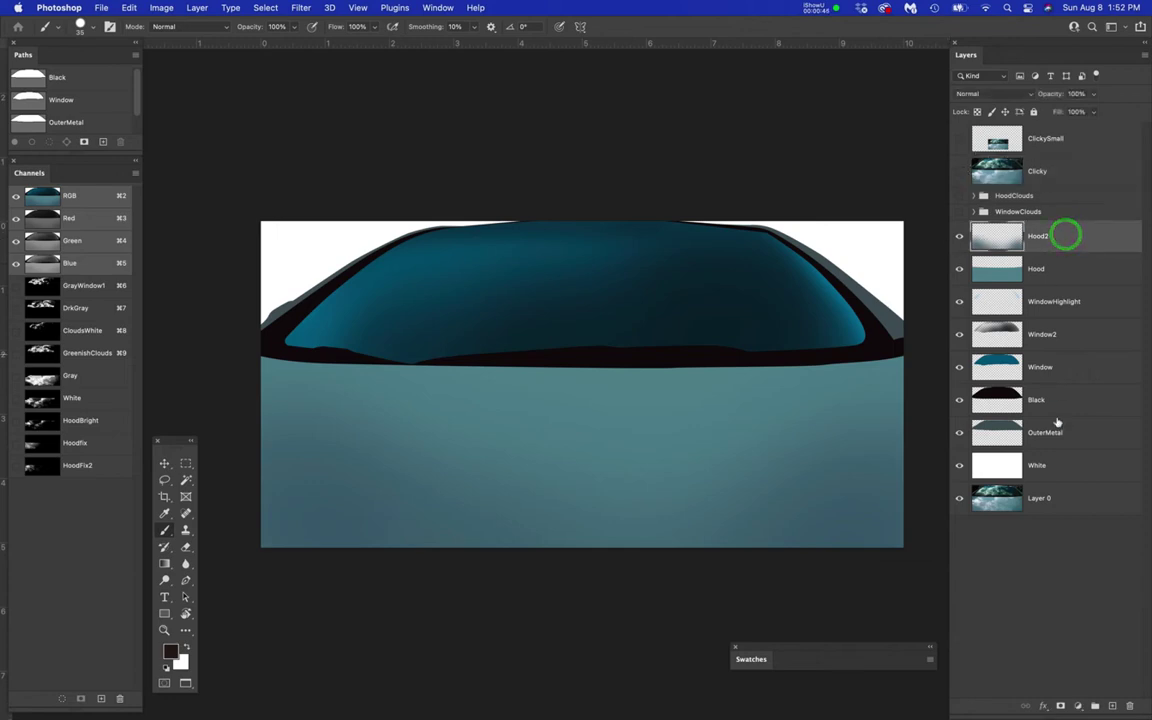
click(1072, 466)
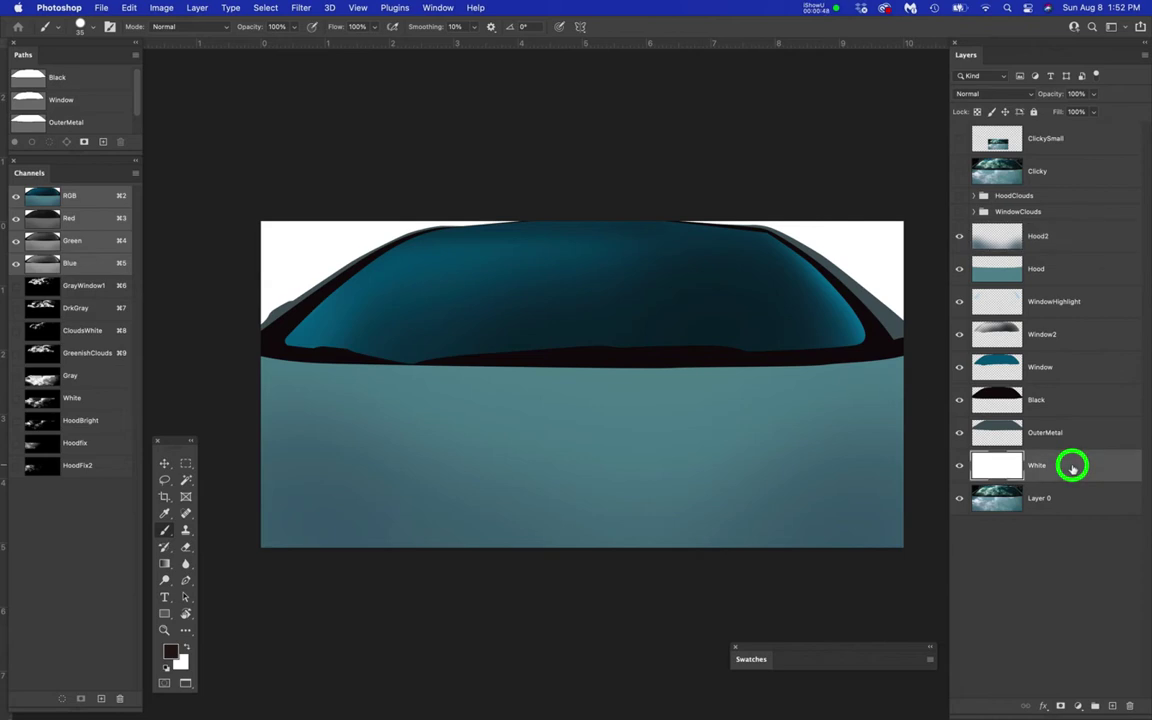
key(space)
drag(960, 241, 960, 459)
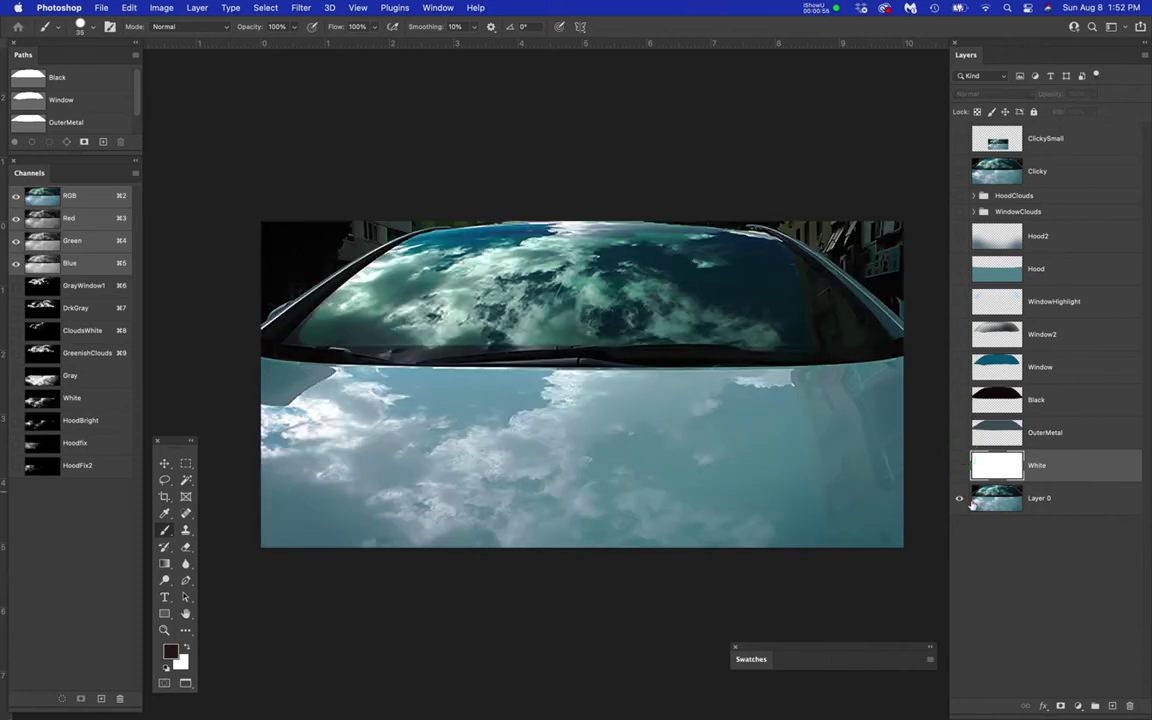
click(963, 499)
- Show the White layer and float the Paths panel as its own taller panel
click(960, 466)
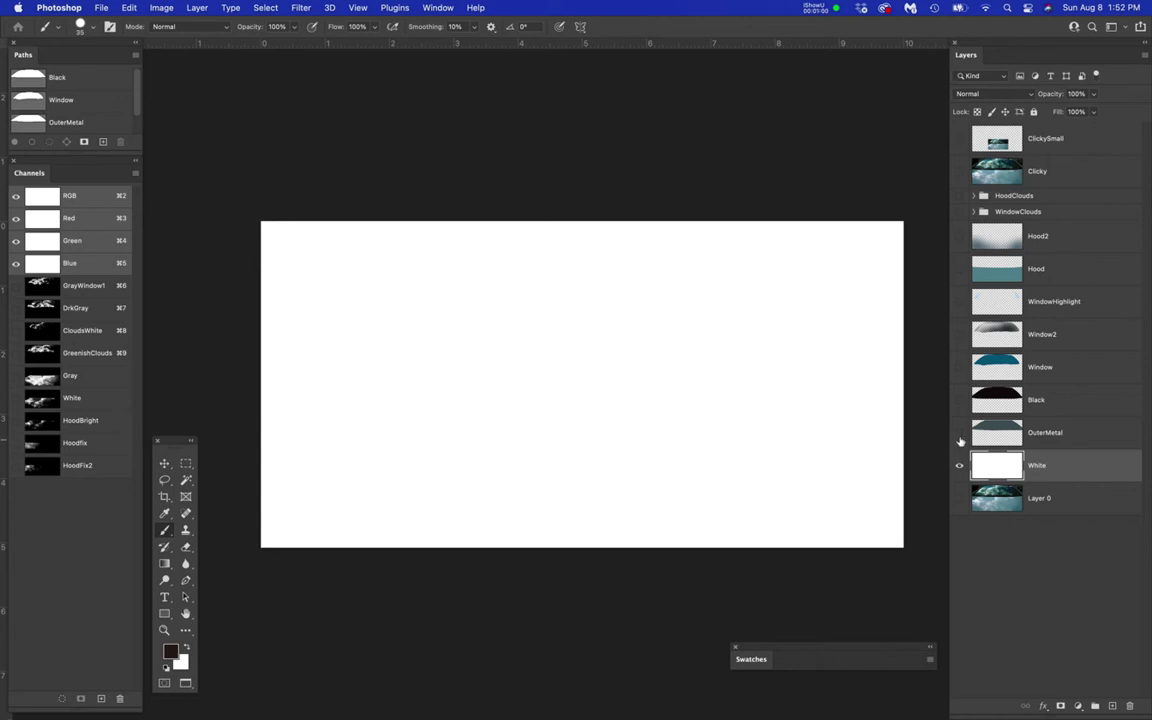
click(128, 50)
drag(128, 50, 311, 57)
drag(301, 162, 283, 195)
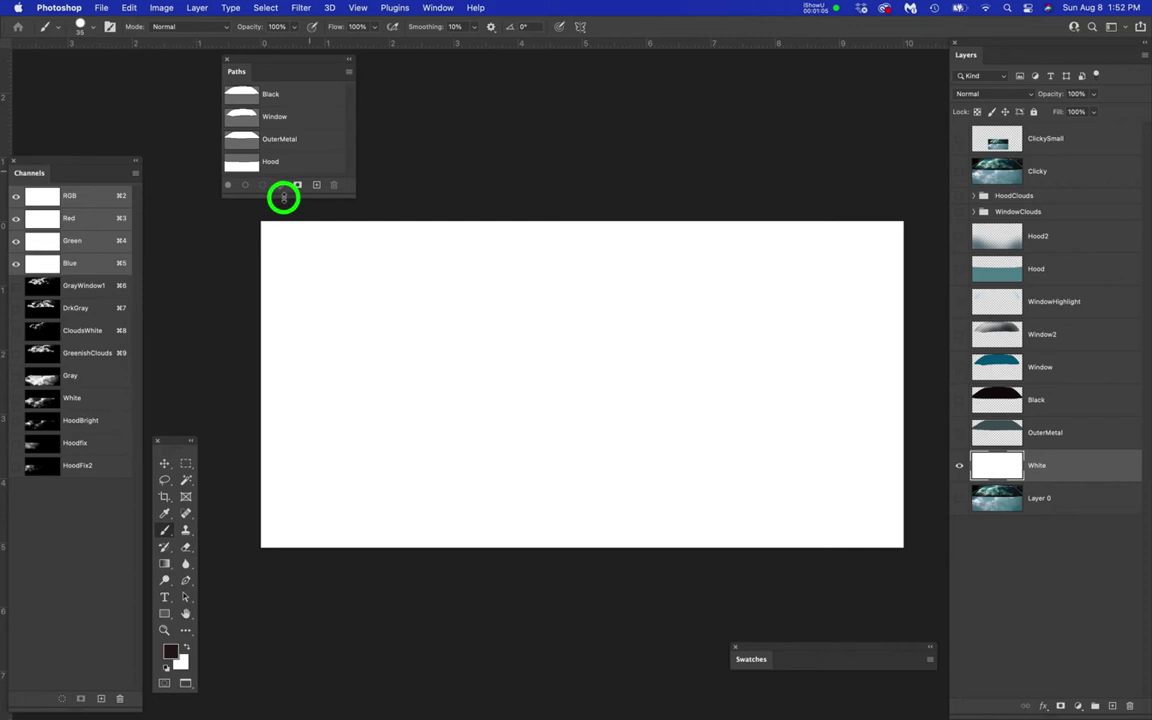
- Preview the Black, Window, OuterMetal and Hood paths, then show the OuterMetal layer
click(247, 92)
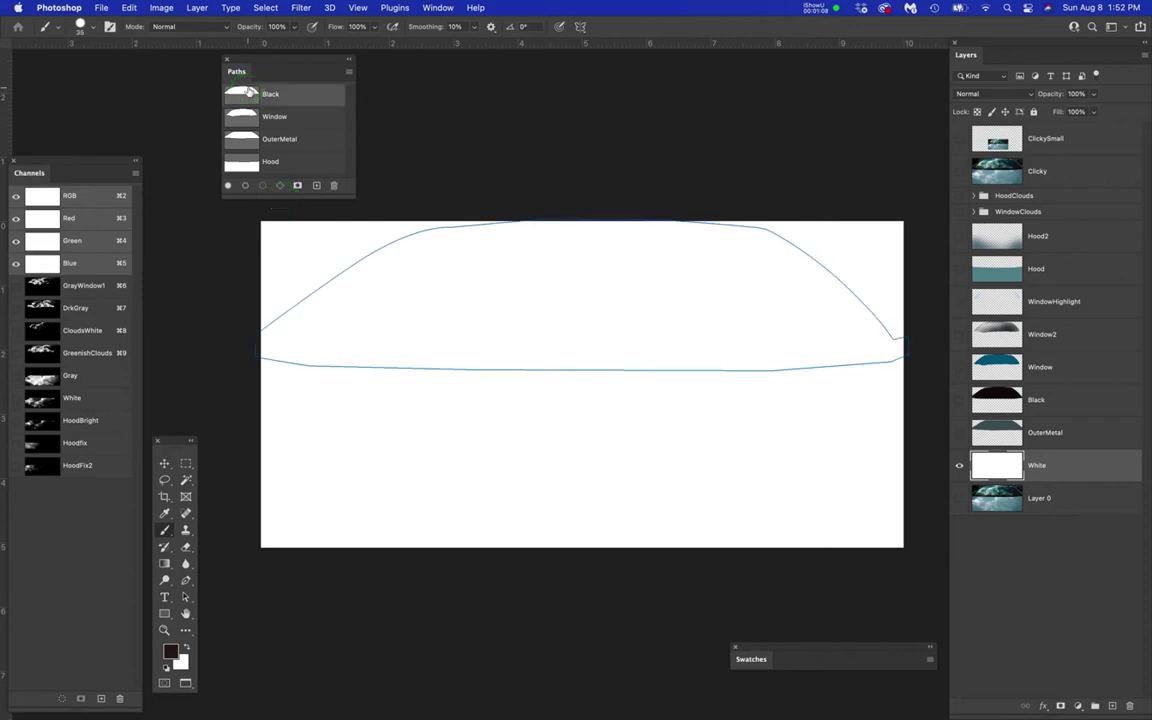
click(240, 118)
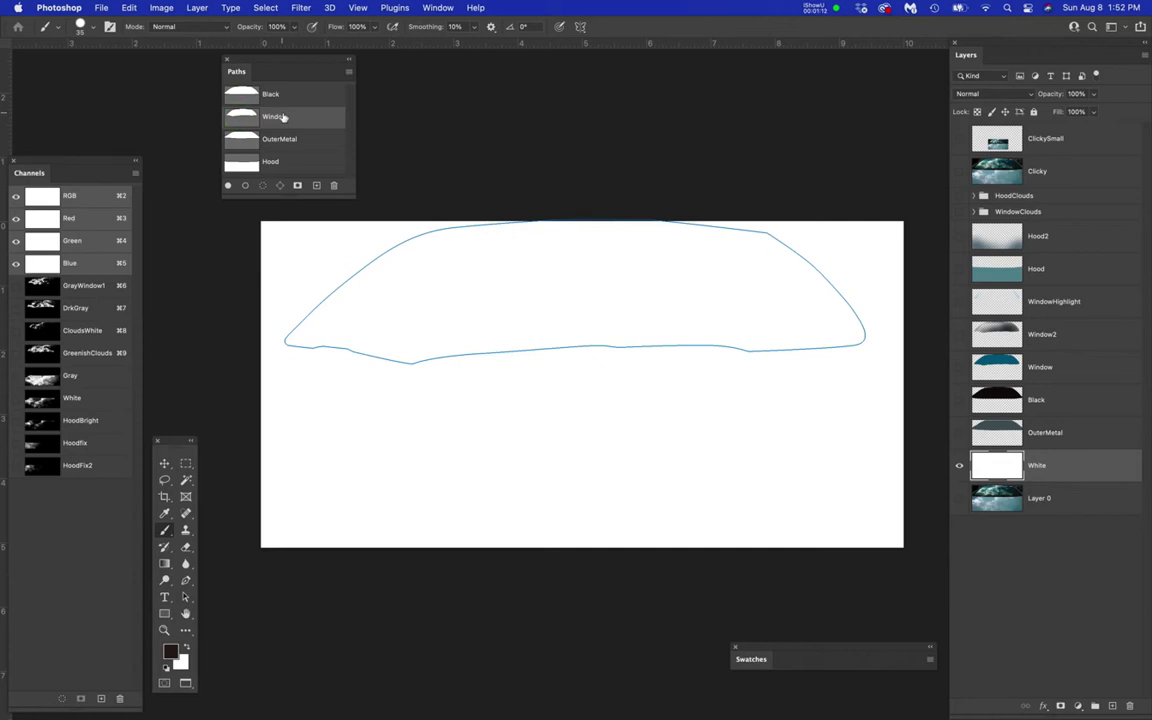
click(240, 140)
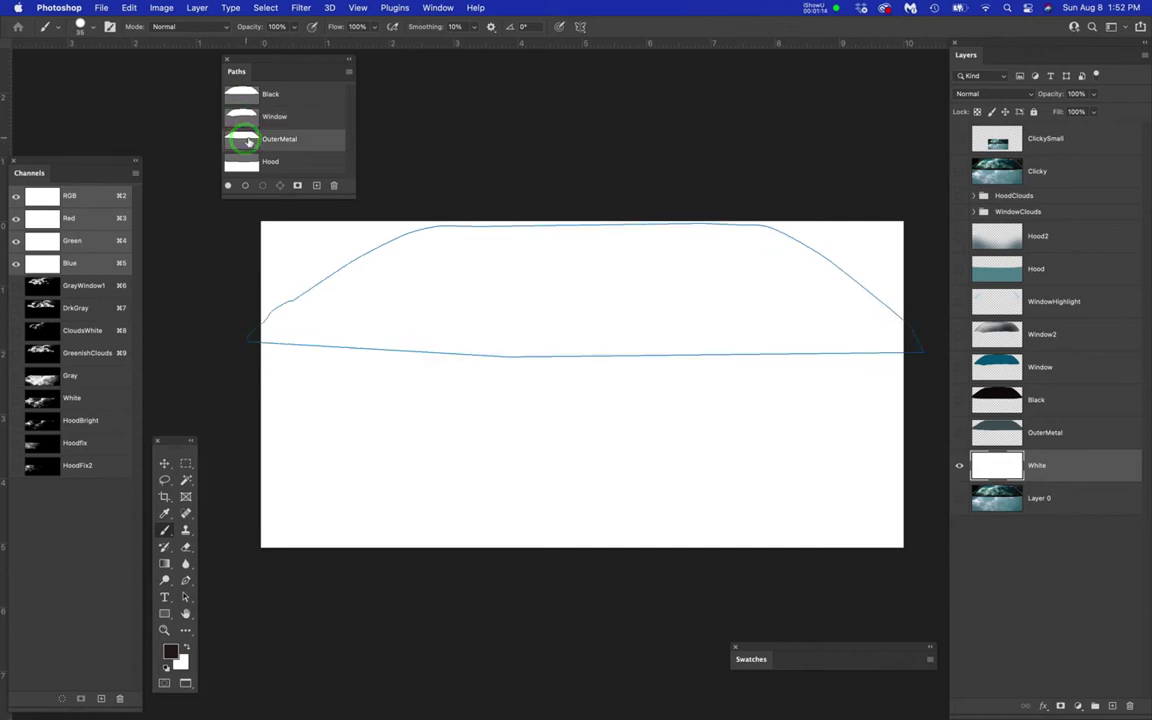
click(248, 163)
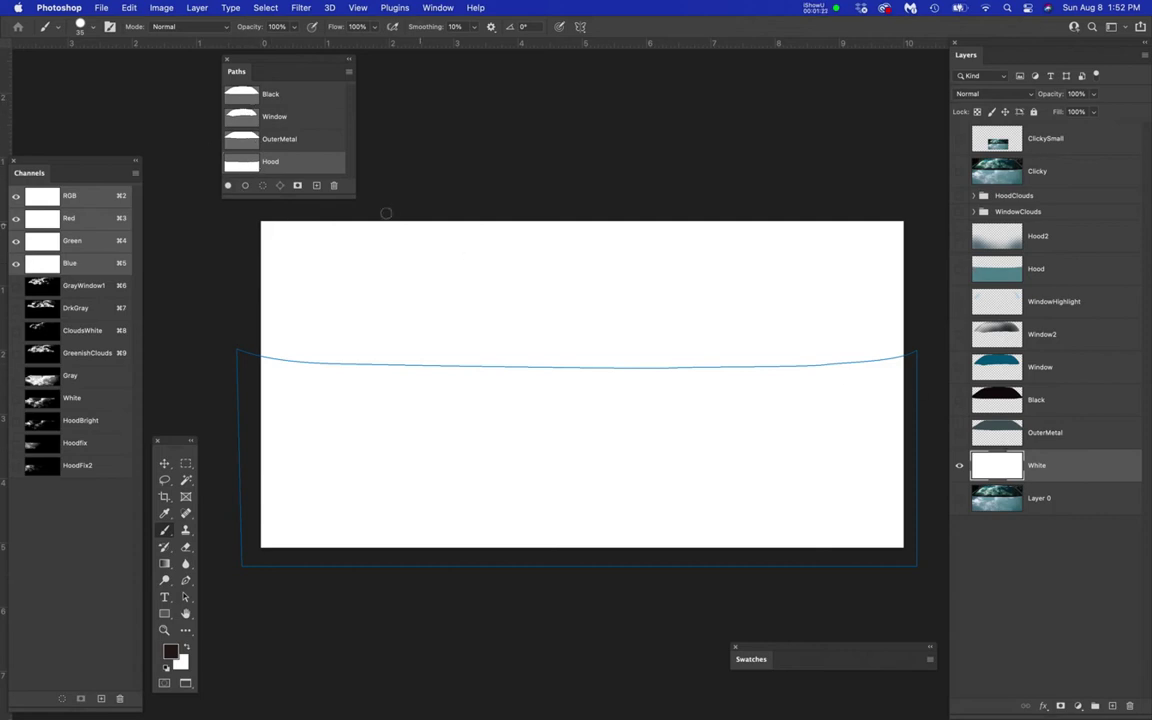
drag(345, 197, 346, 224)
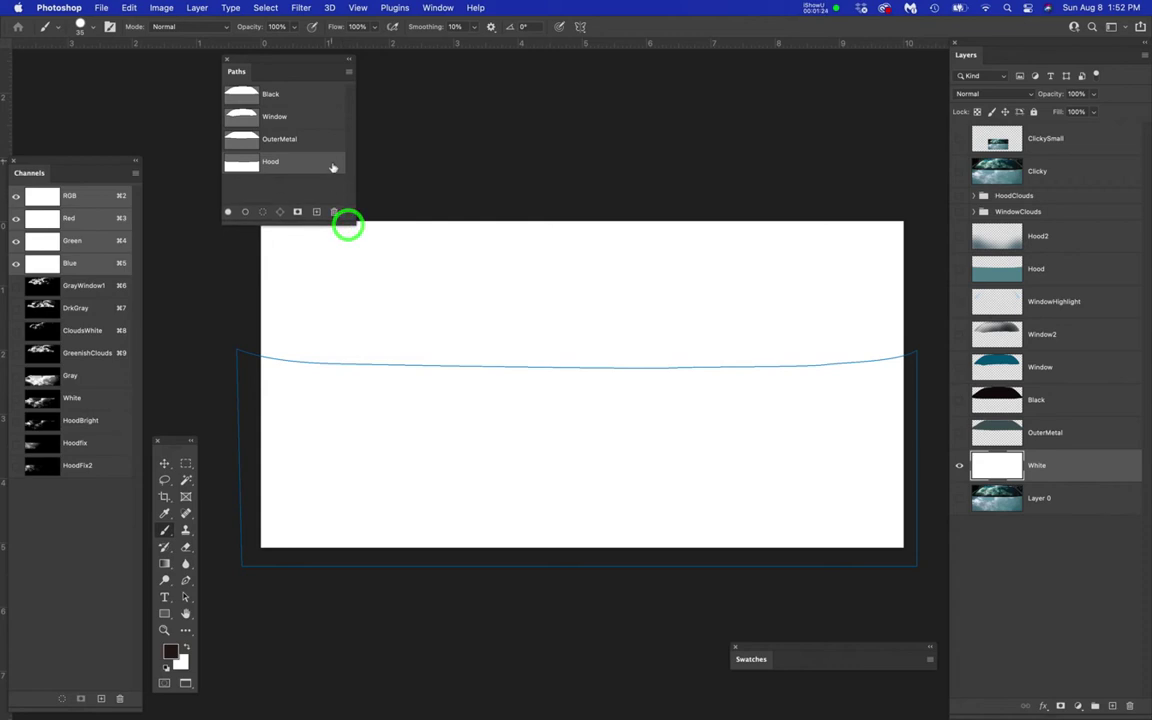
click(331, 172)
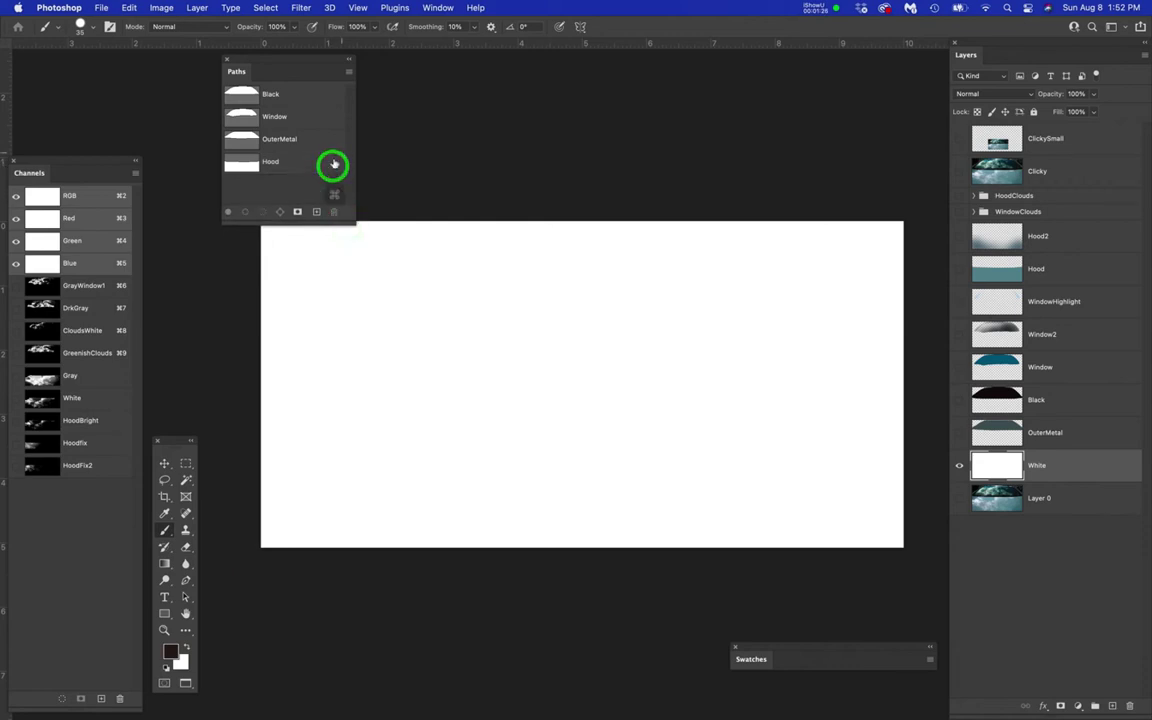
drag(345, 223, 344, 199)
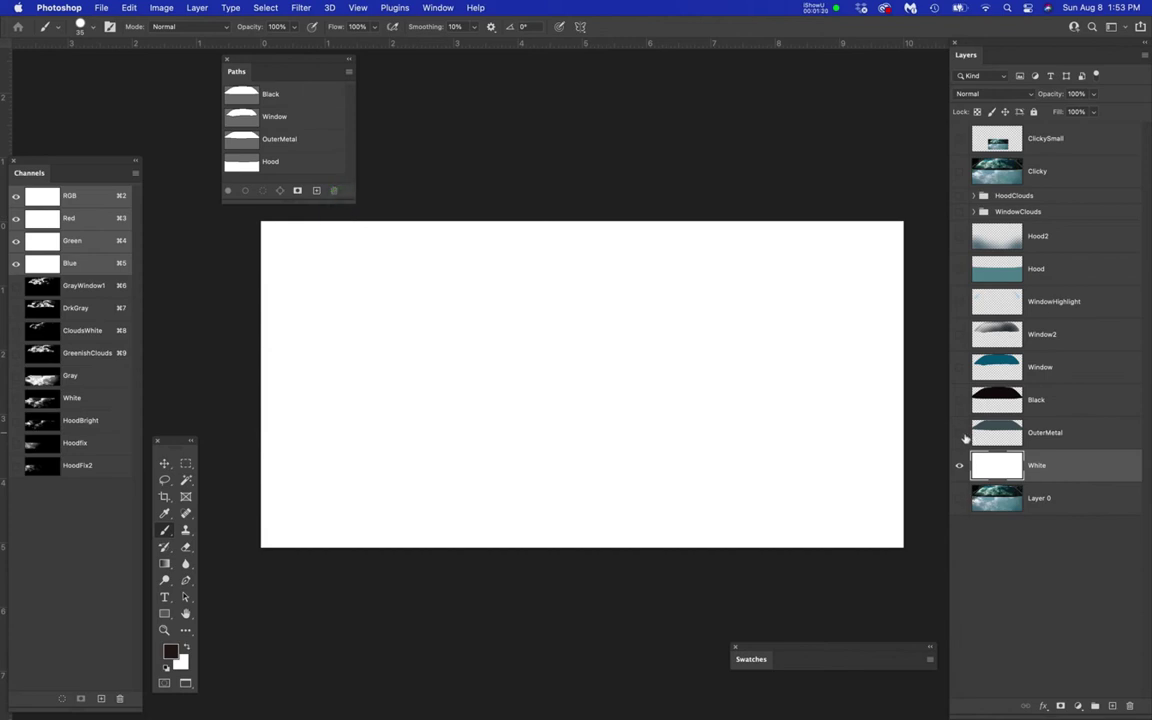
click(959, 435)
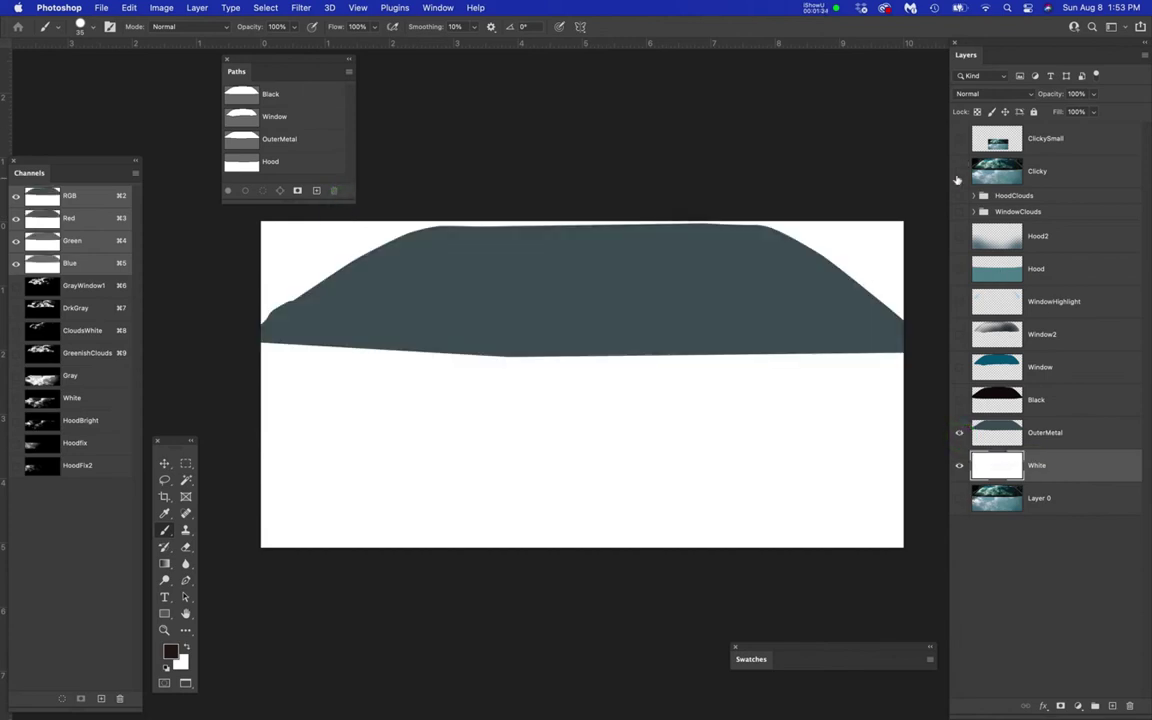
- Compare the Clicky photo against the grey shape and turn the Black layer back on
click(958, 173)
click(958, 173)
click(958, 173)
click(958, 173)
click(958, 173)
click(958, 173)
click(958, 173)
click(958, 173)
click(960, 400)
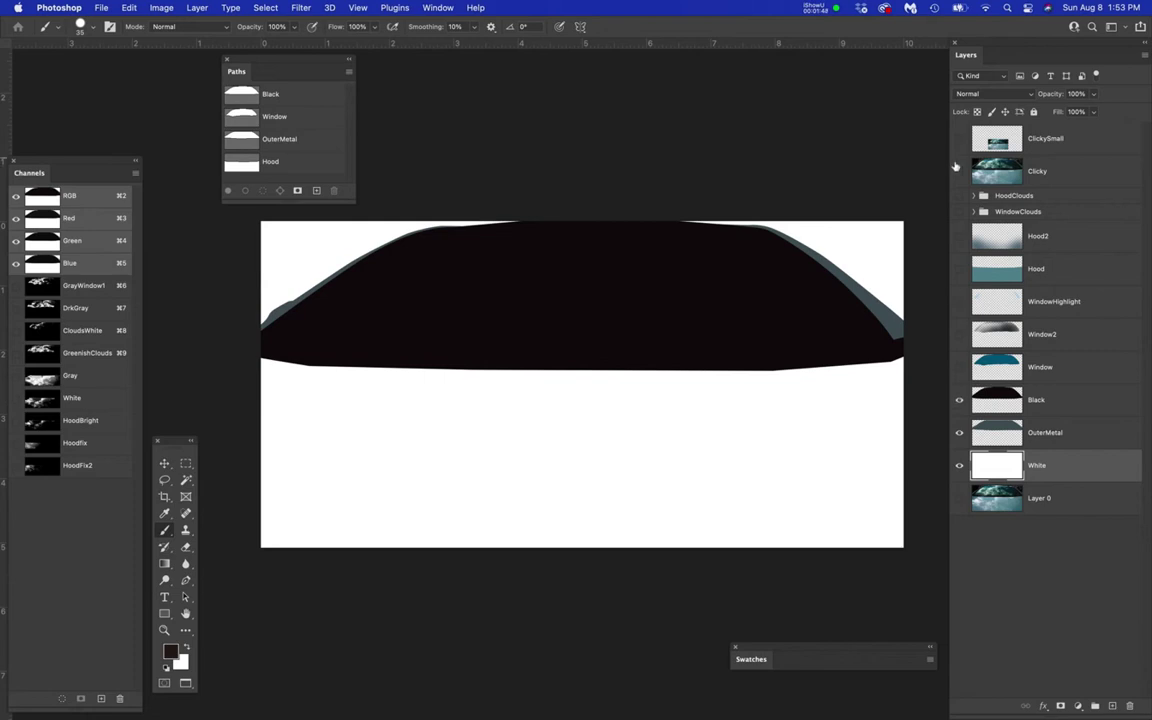
click(959, 171)
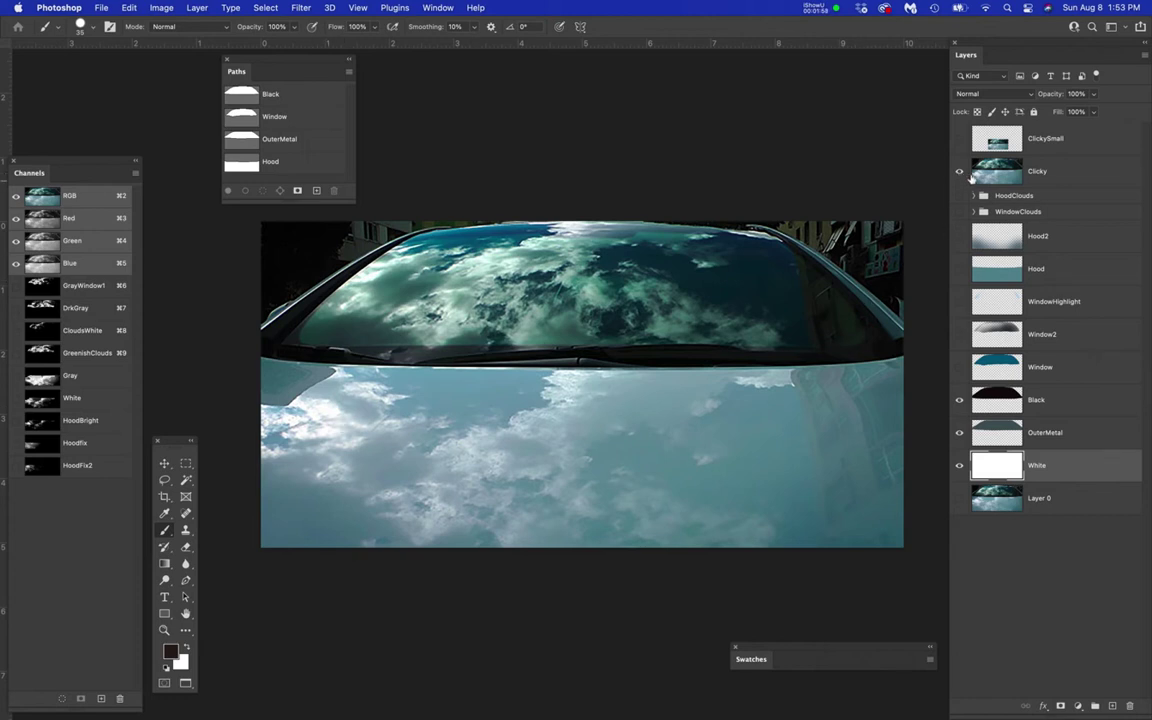
click(958, 172)
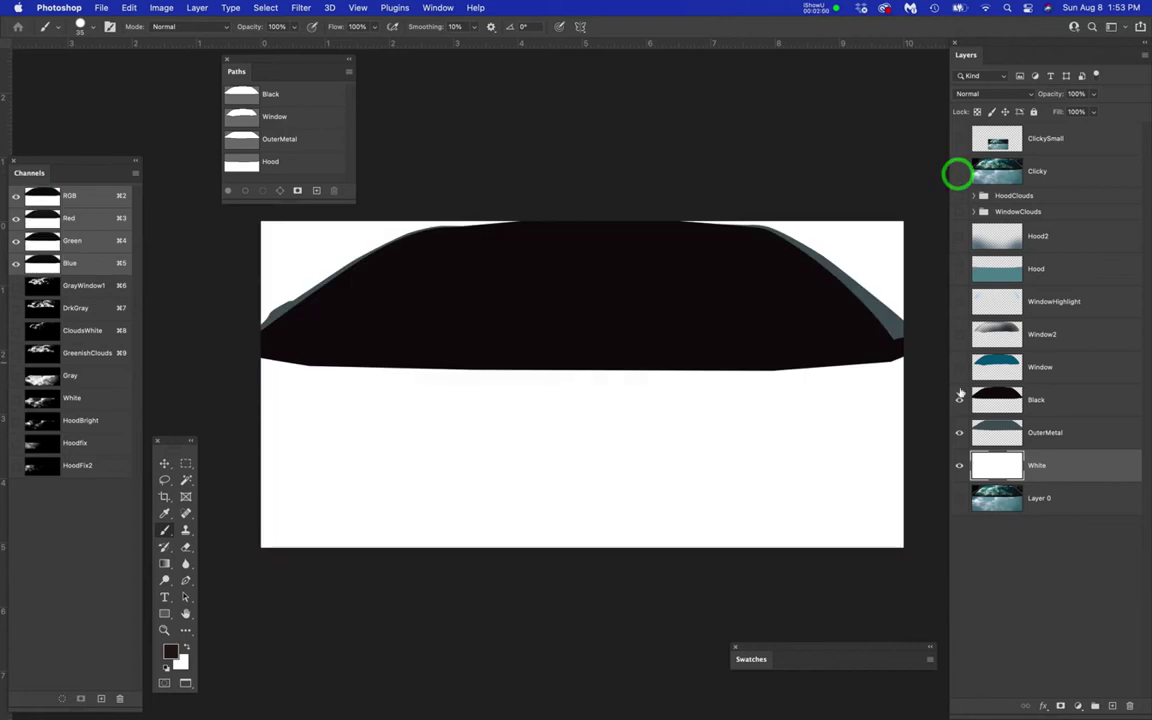
- Turn the Window and Window2 layers back on, checking each against the Clicky photo
click(960, 368)
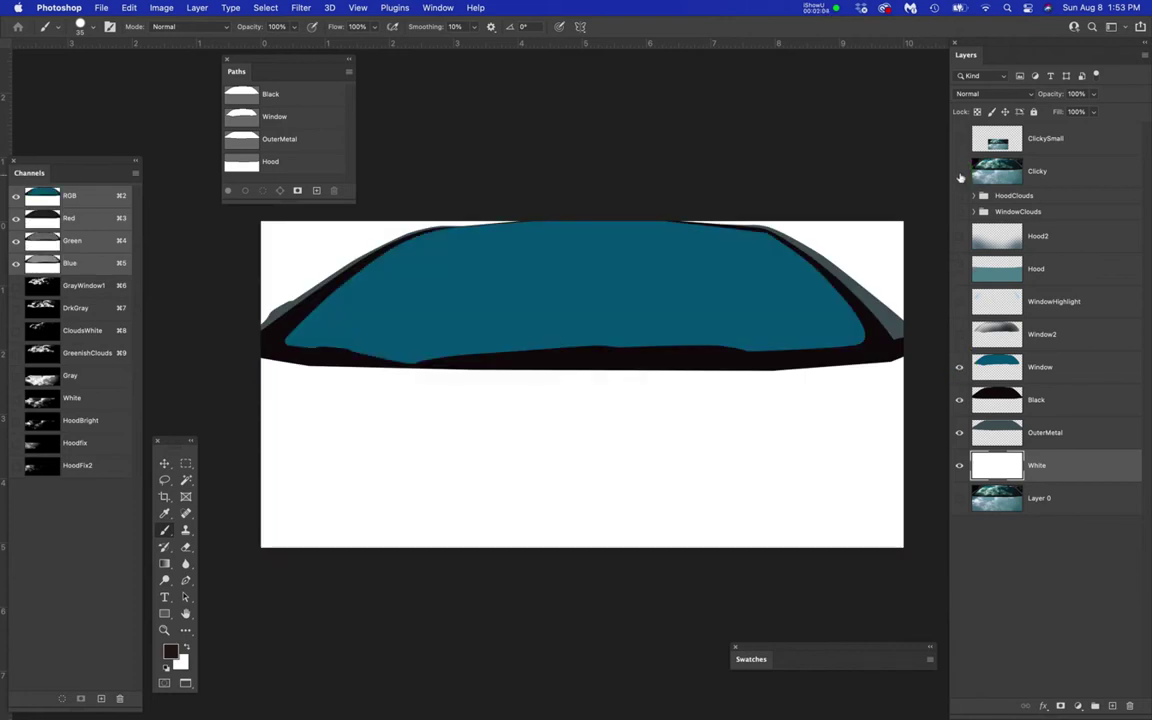
click(959, 172)
click(959, 172)
click(958, 333)
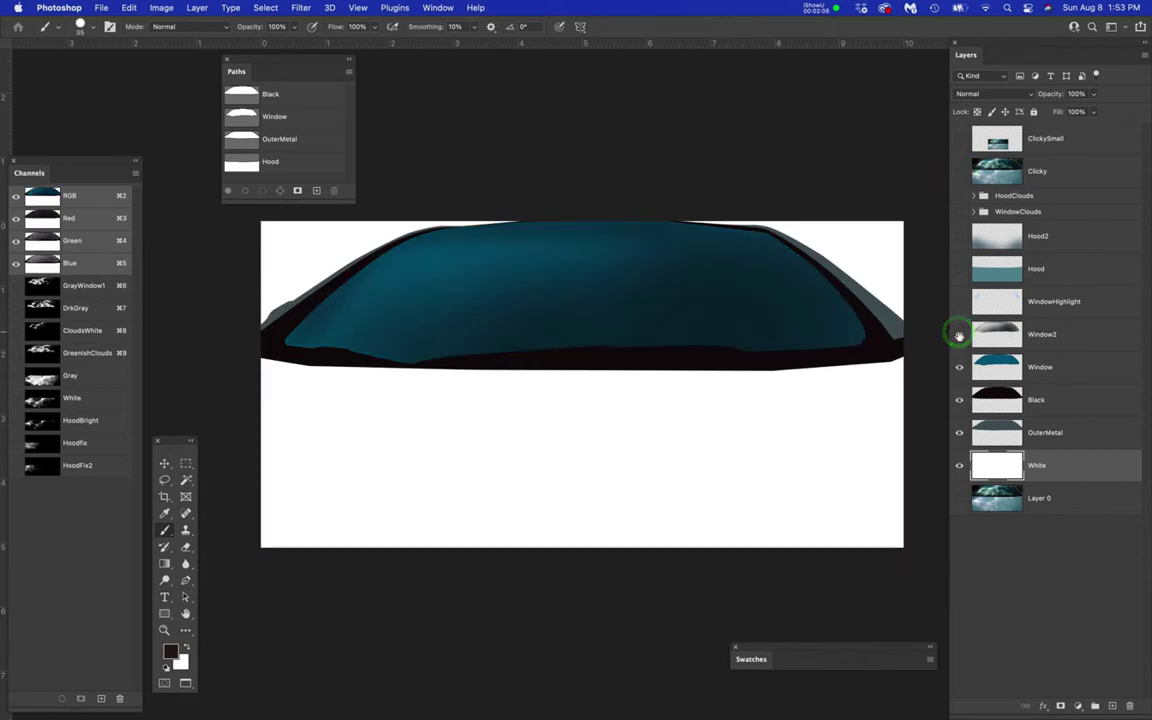
click(959, 175)
click(959, 175)
click(959, 175)
click(959, 175)
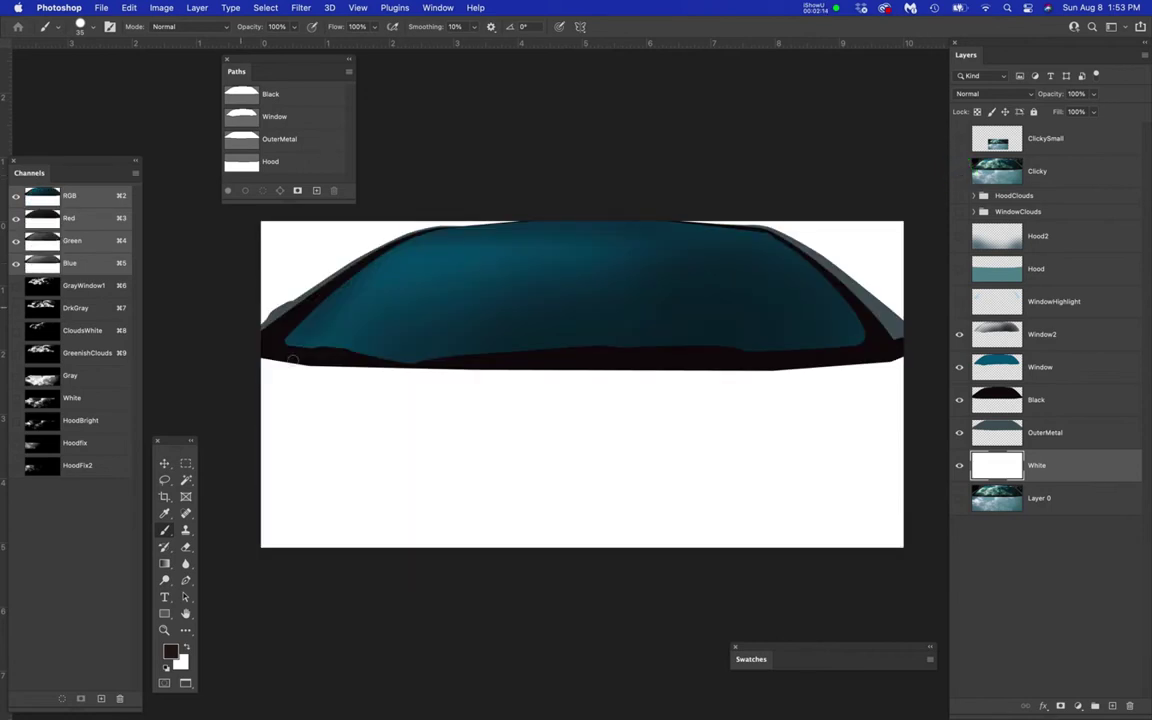
- Show WindowHighlight, Hood and Hood2, then the Clicky cloud photo on top
click(959, 304)
click(959, 304)
click(959, 304)
click(959, 270)
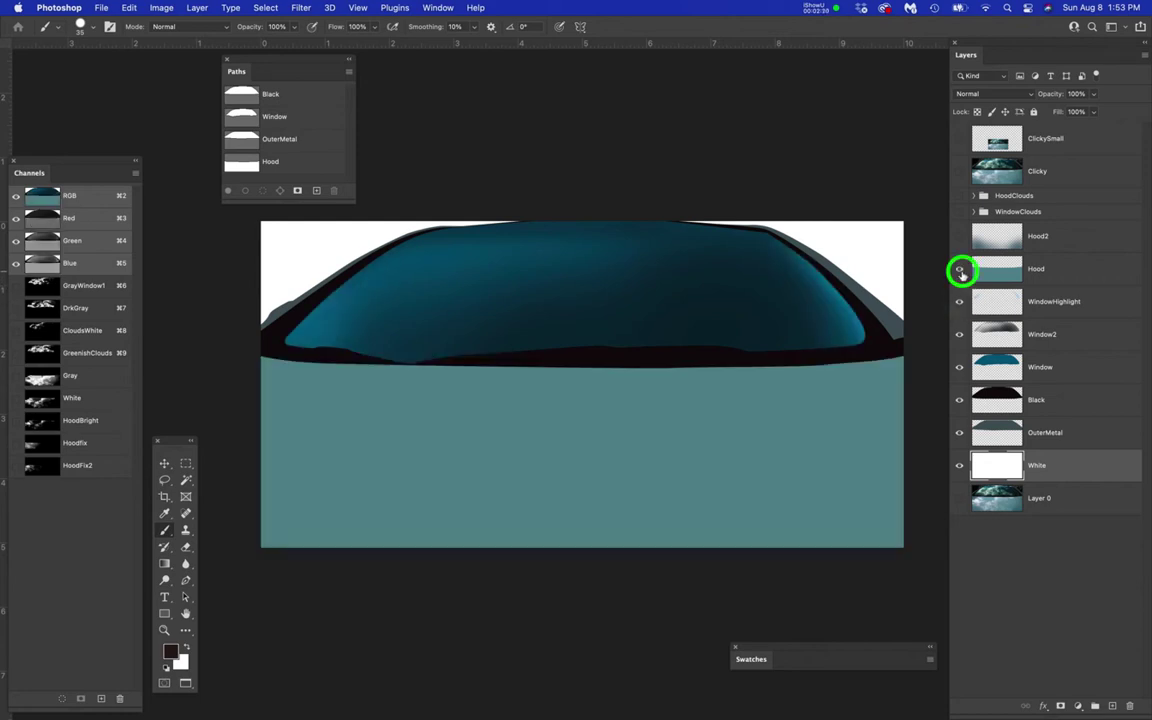
click(959, 237)
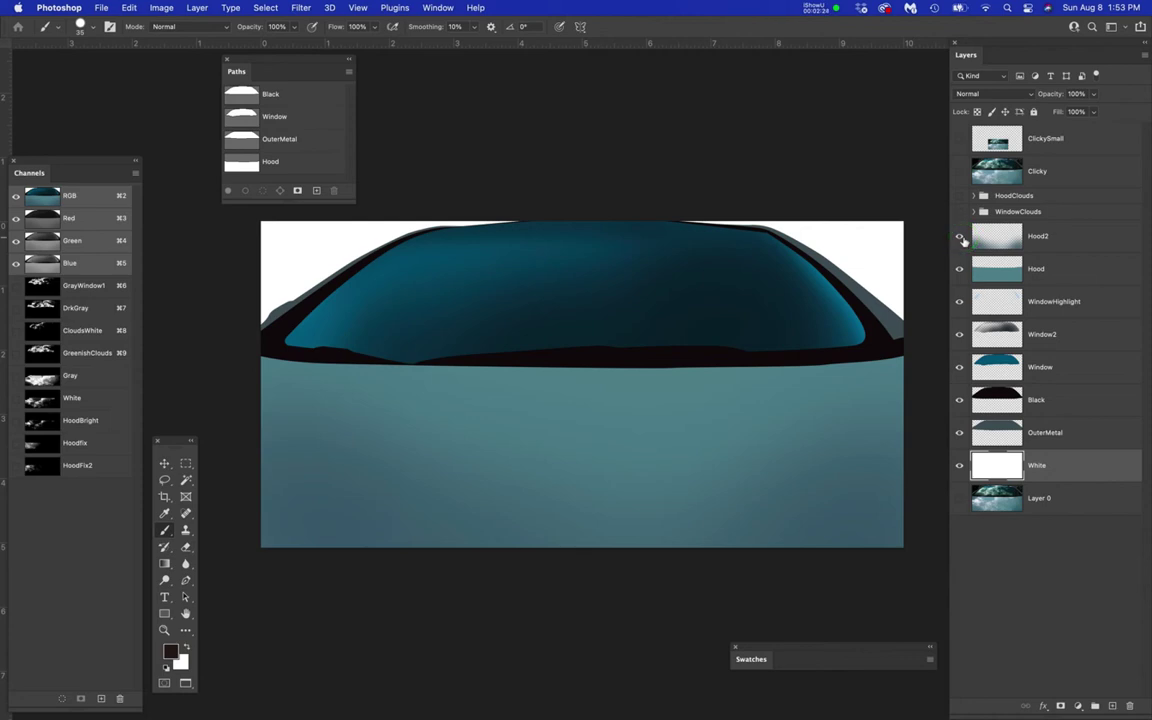
click(958, 172)
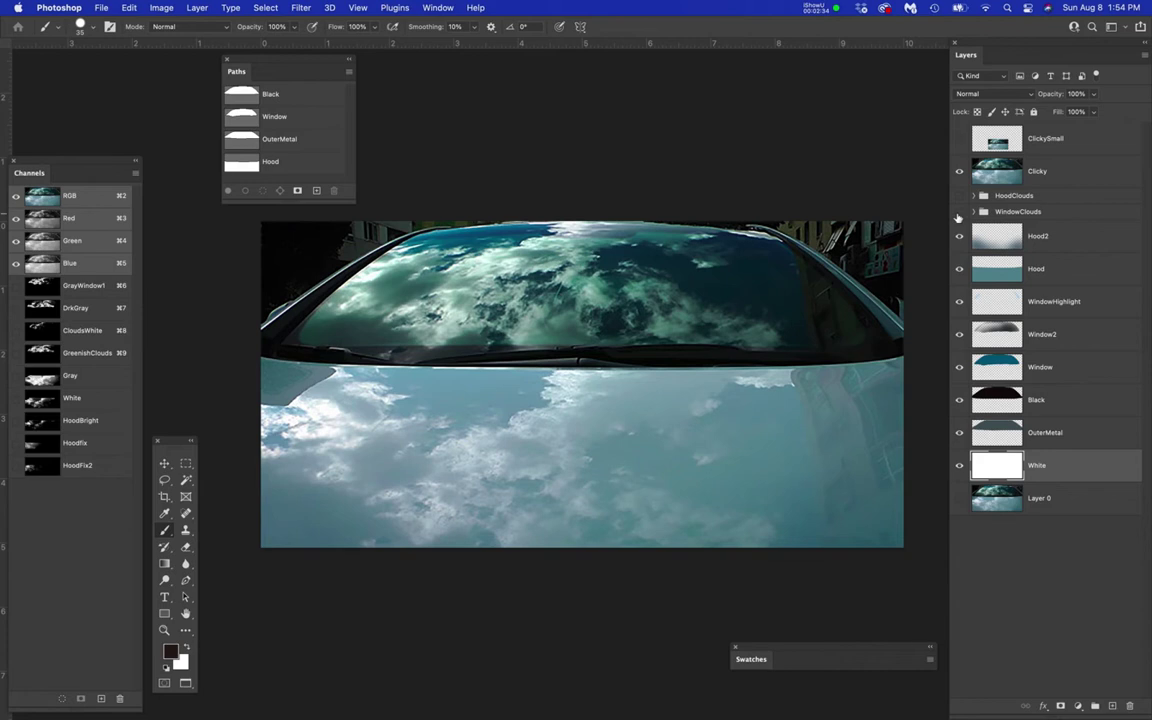
- Hide the Clicky photo and show the ClickySmall and WindowClouds layers
click(959, 172)
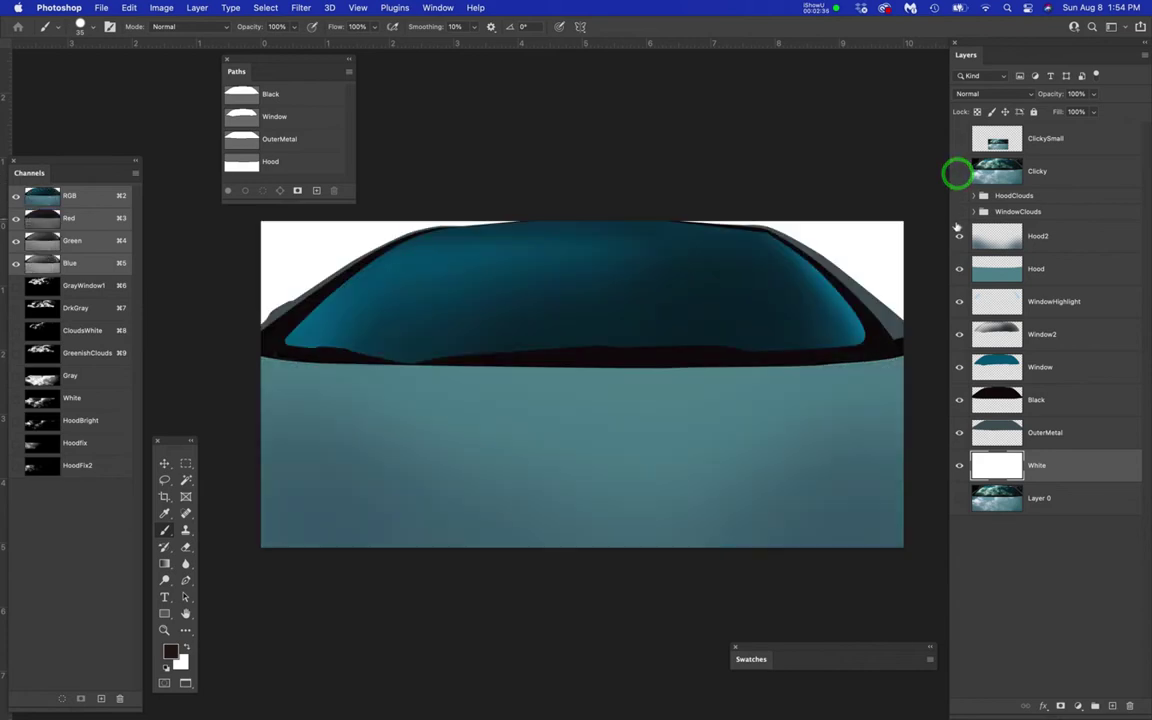
click(959, 139)
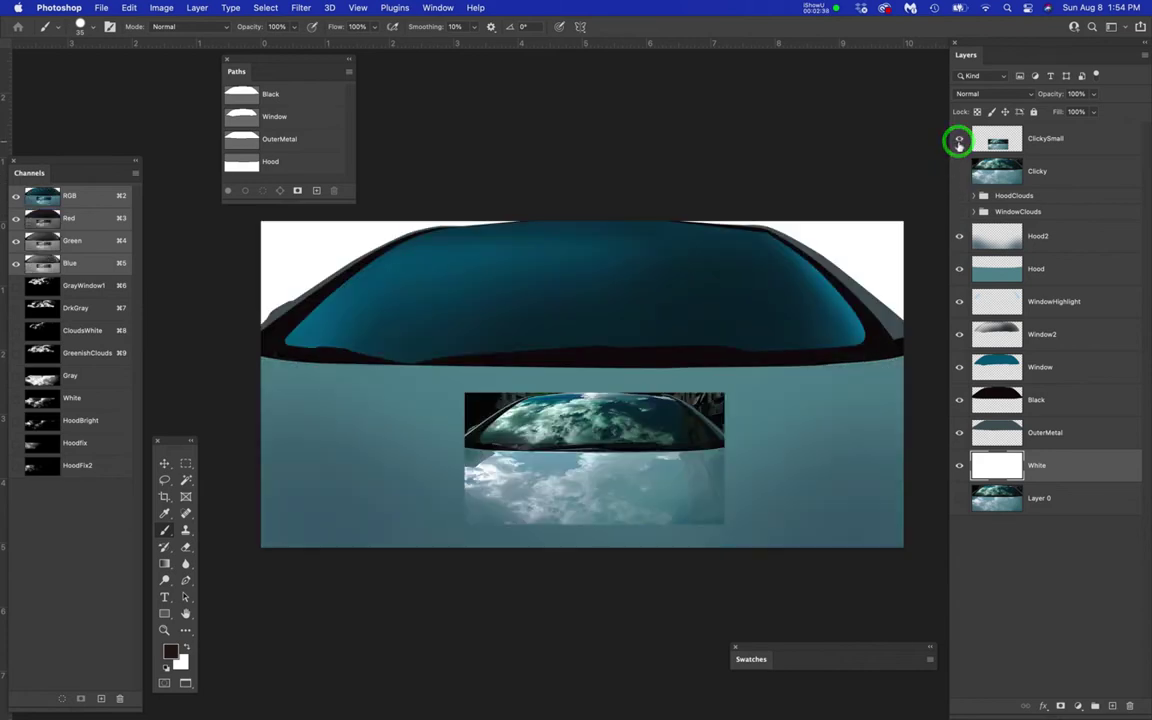
click(959, 212)
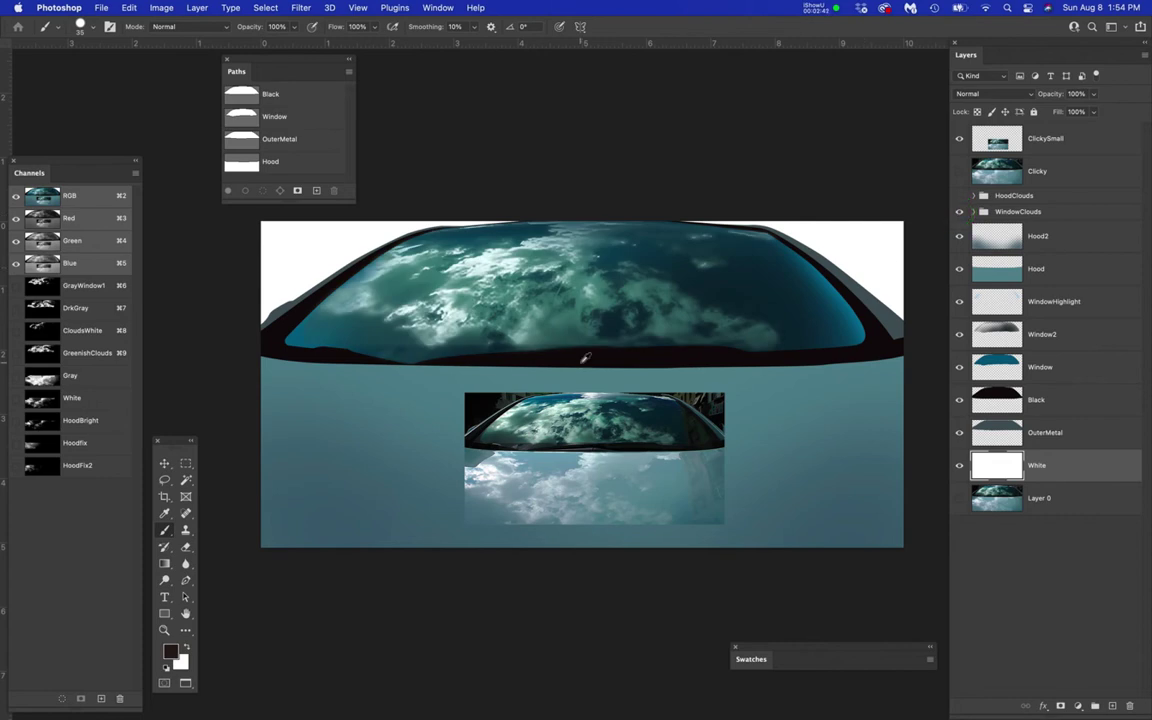
scroll(581, 362, up, 3)
scroll(591, 360, up, 1)
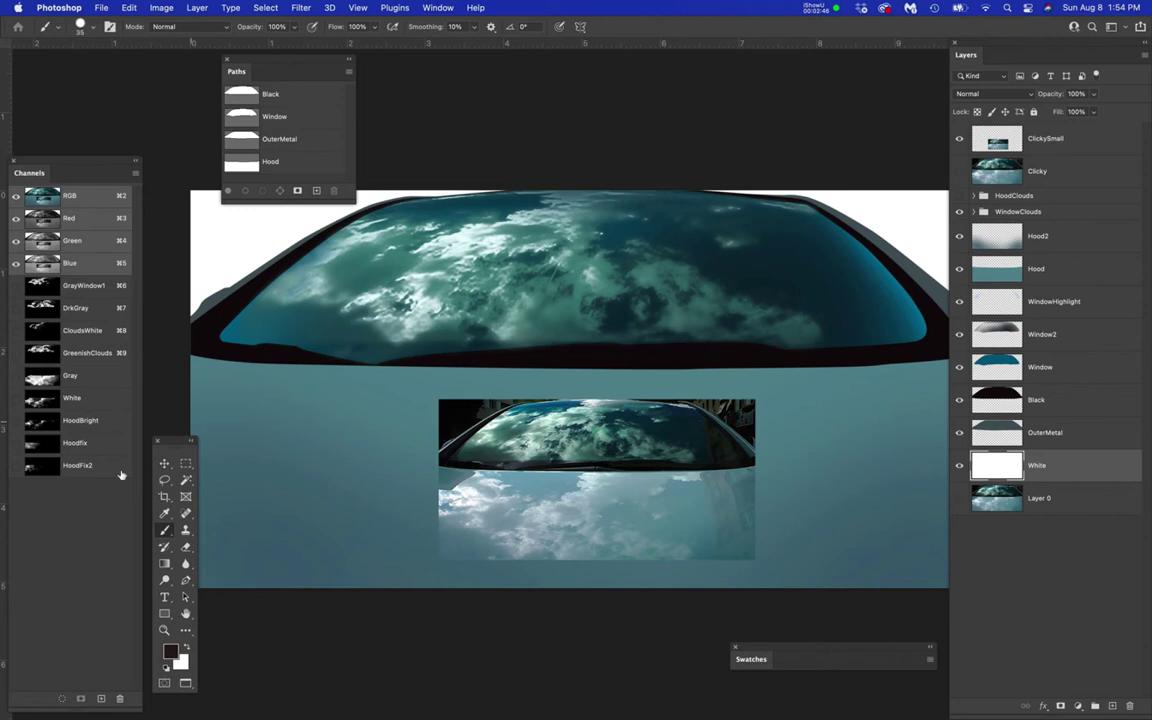
- View the GrayWindow1, DrkGray and CloudsWhite channels, load and drop CloudsWhite, then return to RGB
click(74, 287)
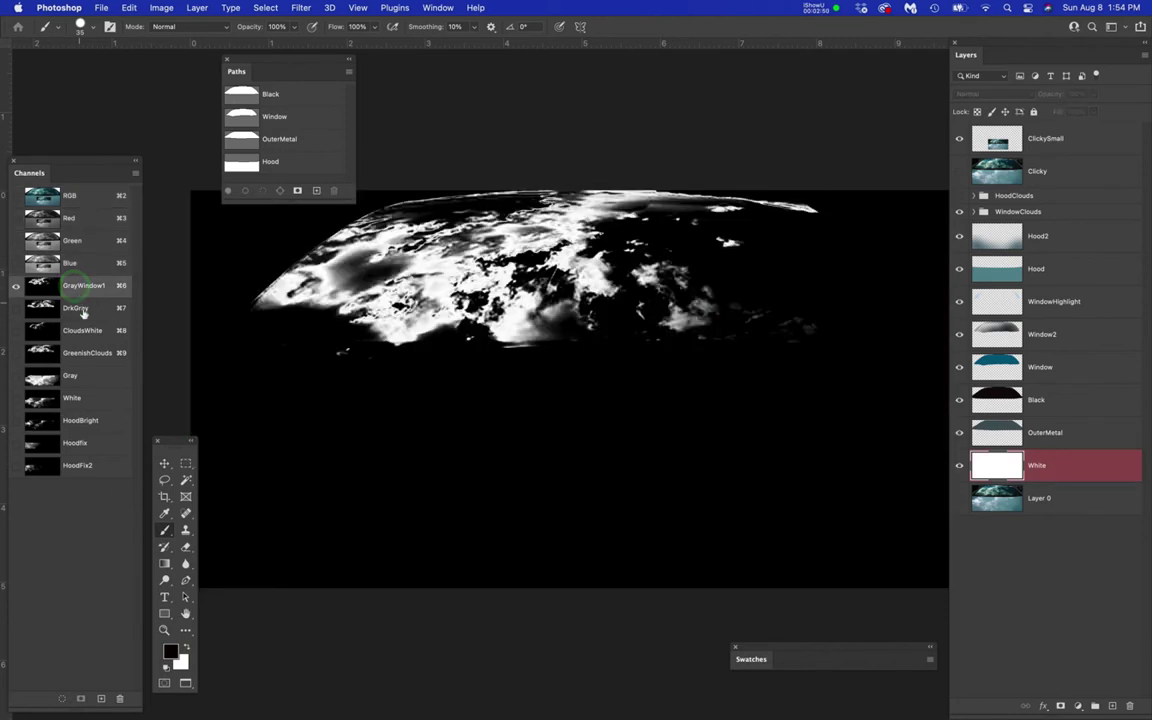
click(83, 309)
click(85, 331)
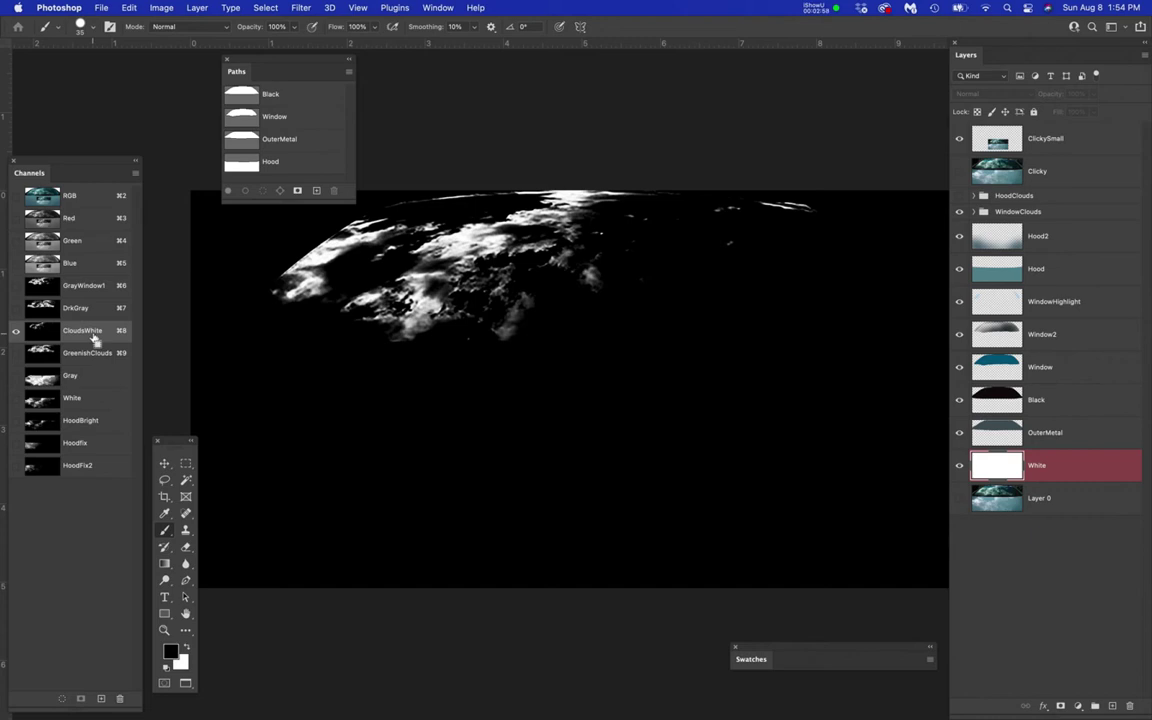
super+click(94, 336)
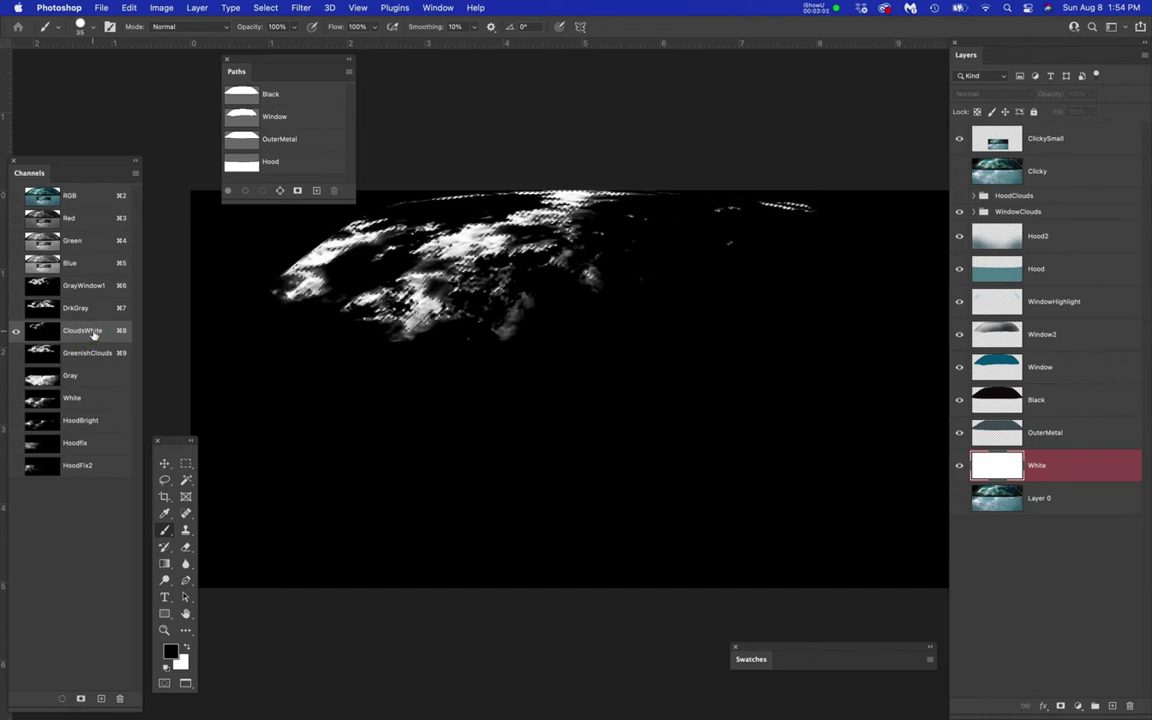
key(super+d)
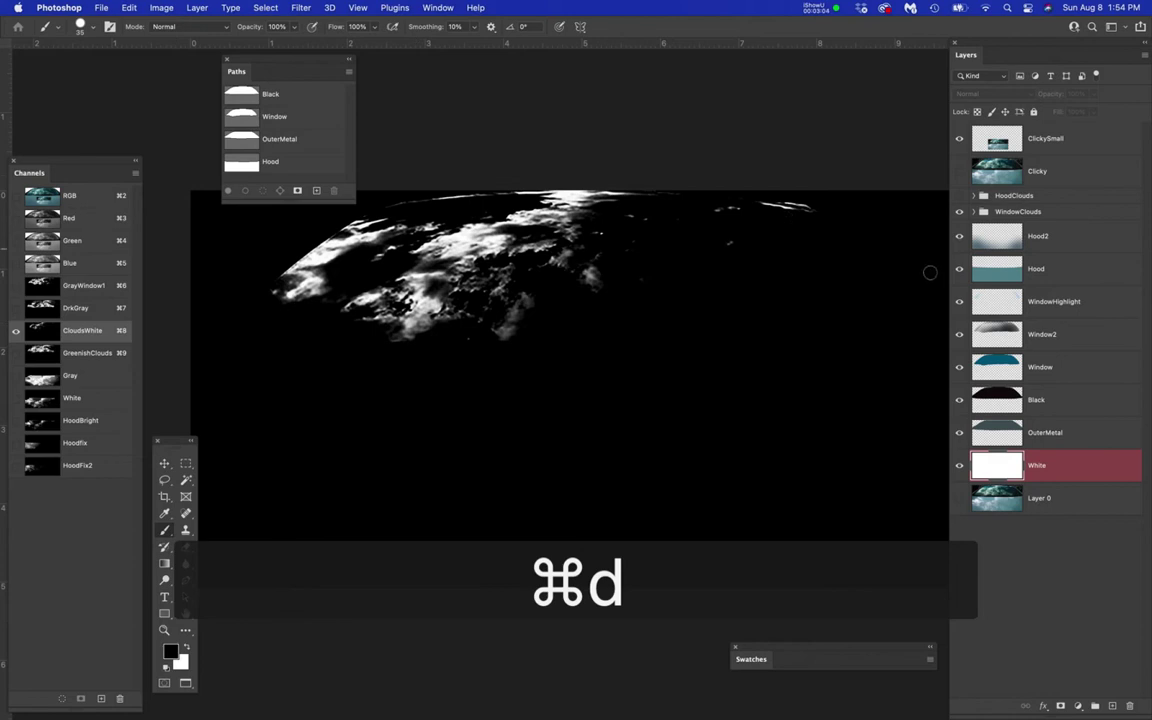
click(101, 195)
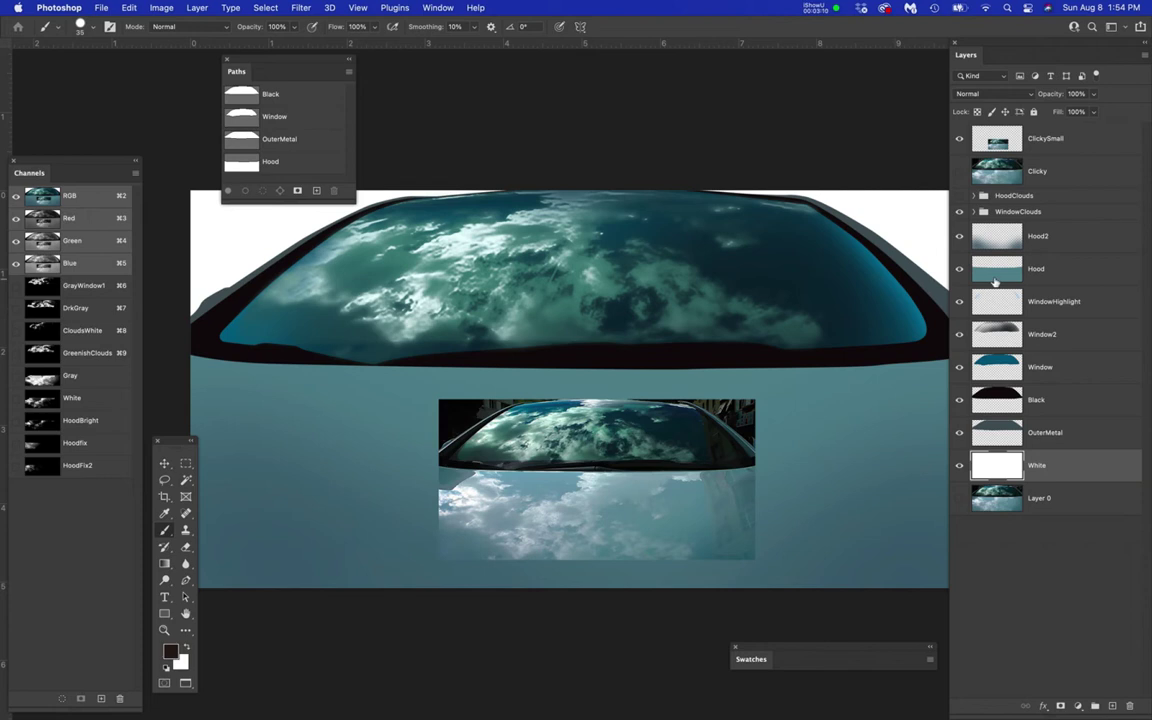
- Hide ClickySmall, show the hood cloud reflections and flip the Clicky photo to compare
click(960, 140)
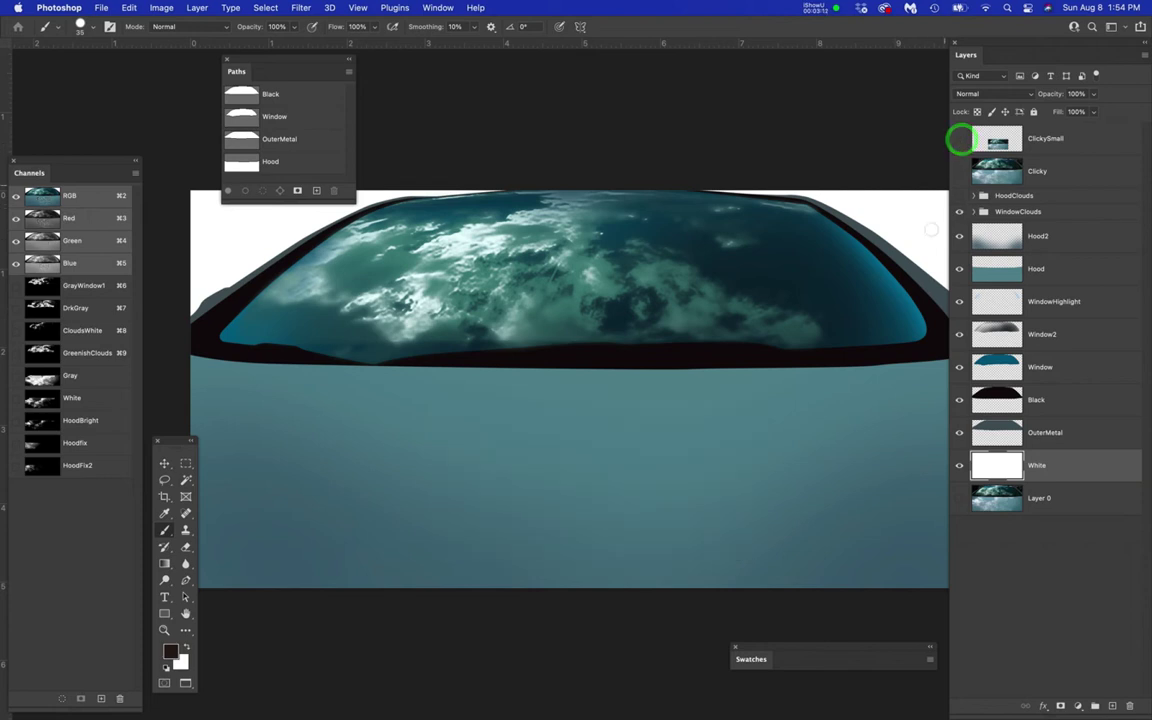
click(959, 195)
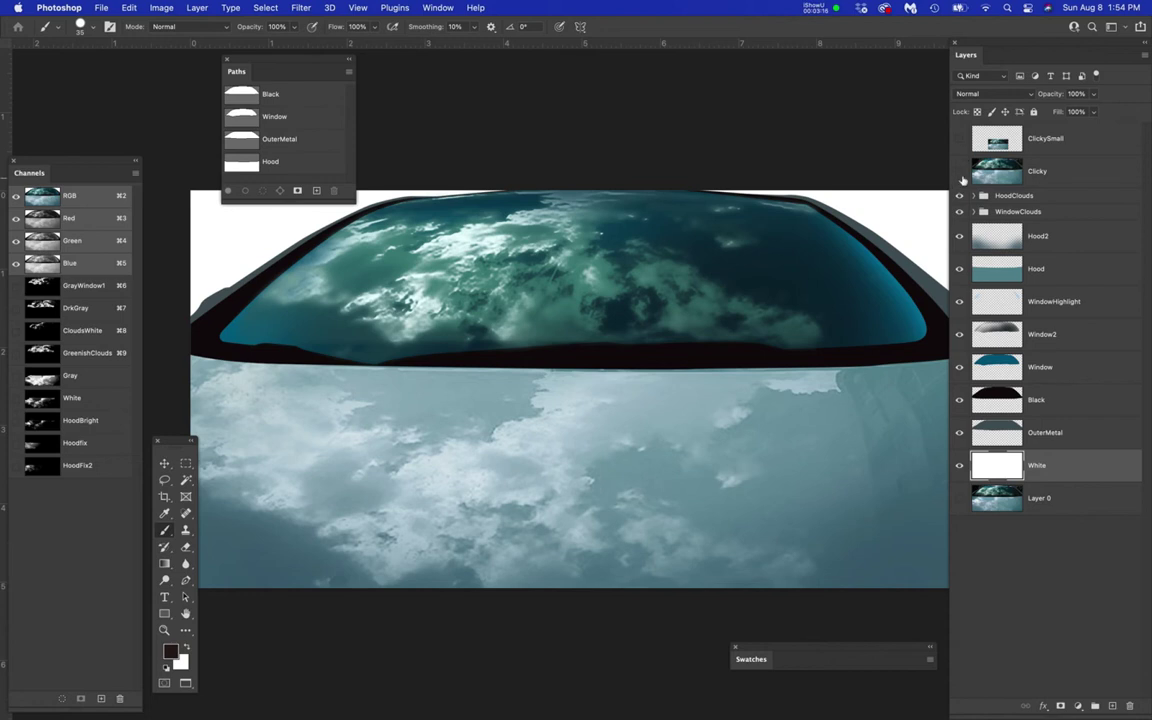
click(959, 172)
click(959, 172)
click(959, 172)
click(959, 172)
click(959, 172)
click(959, 172)
- Hide the hood and windshield cloud reflections and show the real Clicky car photo
click(959, 196)
click(959, 212)
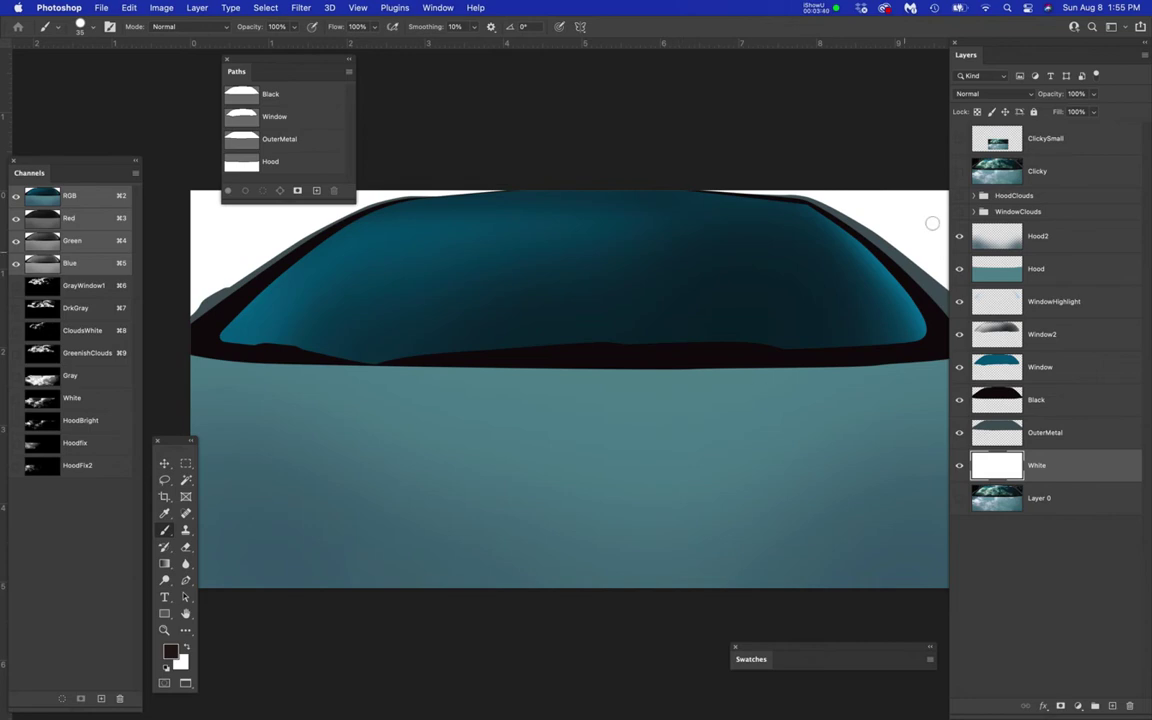
click(960, 172)
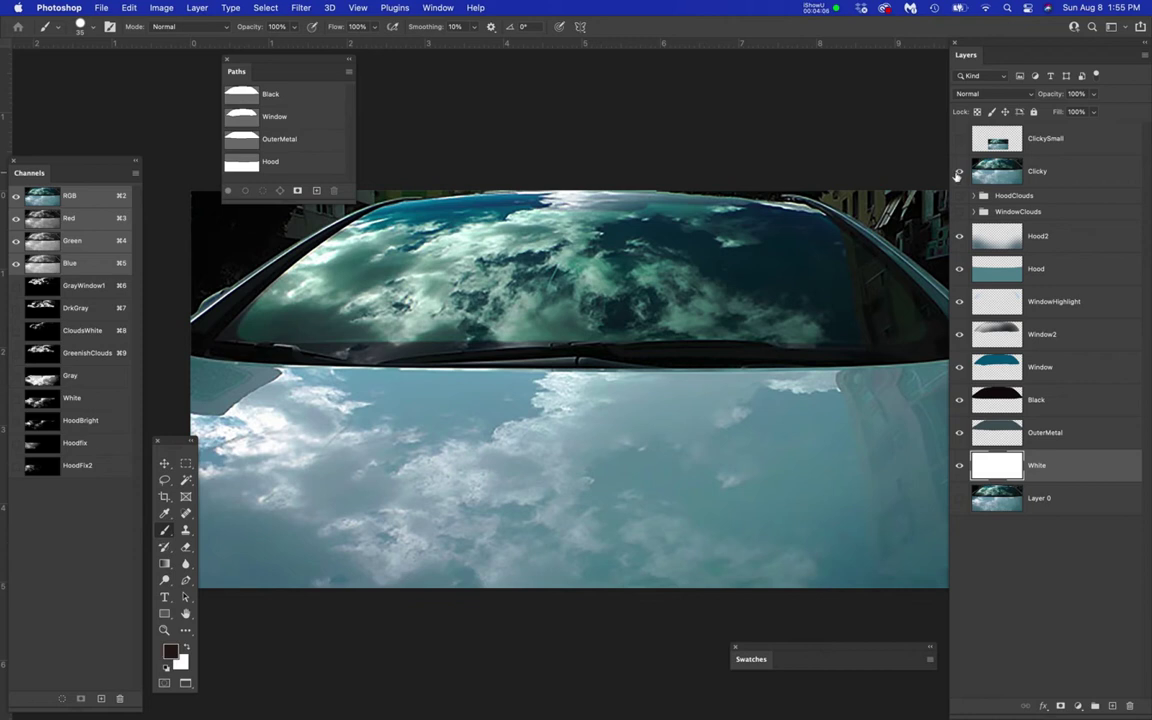
click(438, 8)
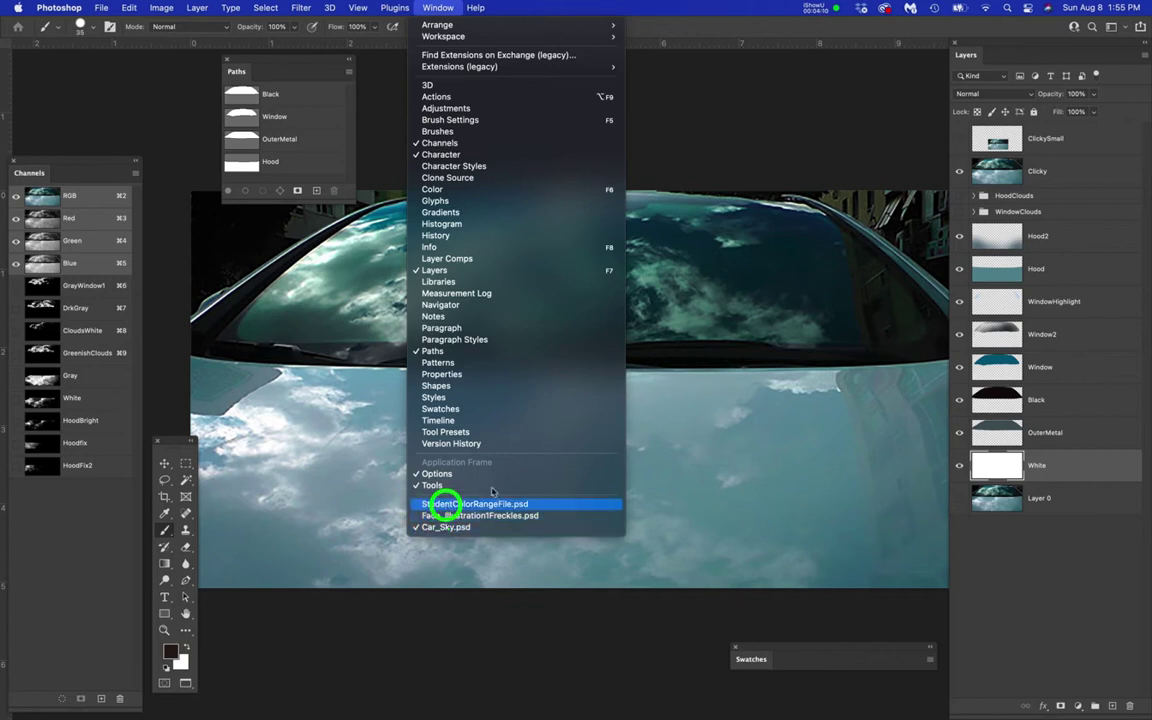
- Switch to StudentColorRangeFile.psd and pan around the headlights, grille, mirror and bumper
click(445, 503)
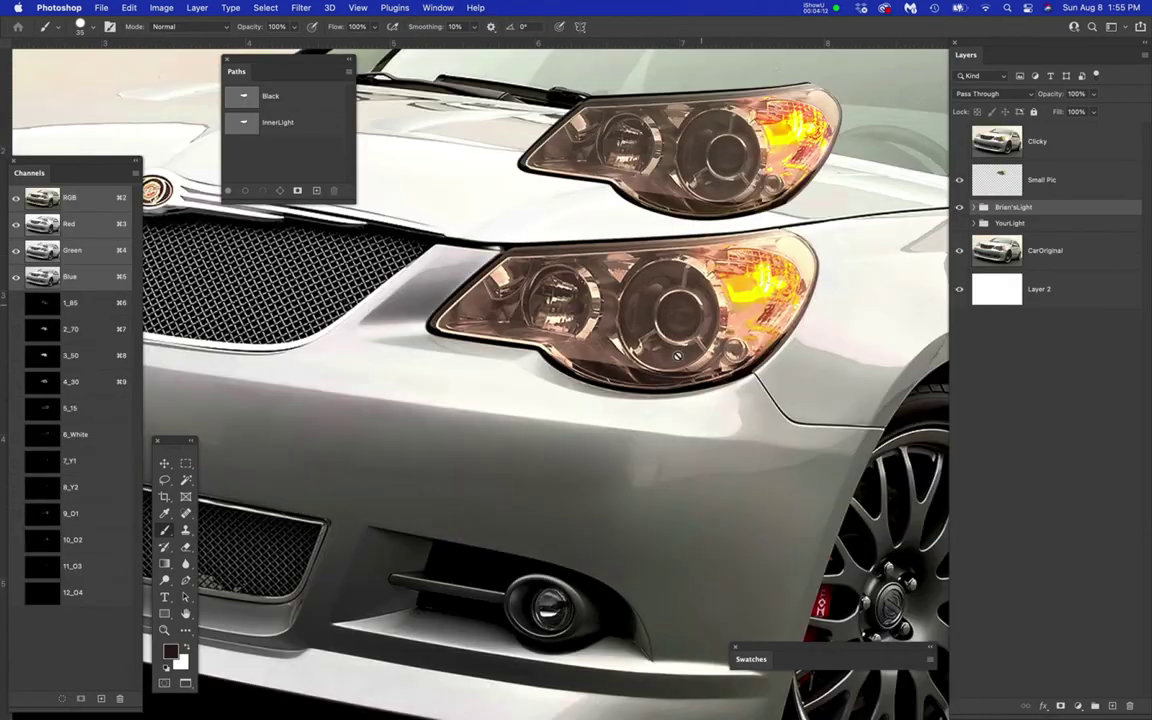
scroll(685, 320, up, 2)
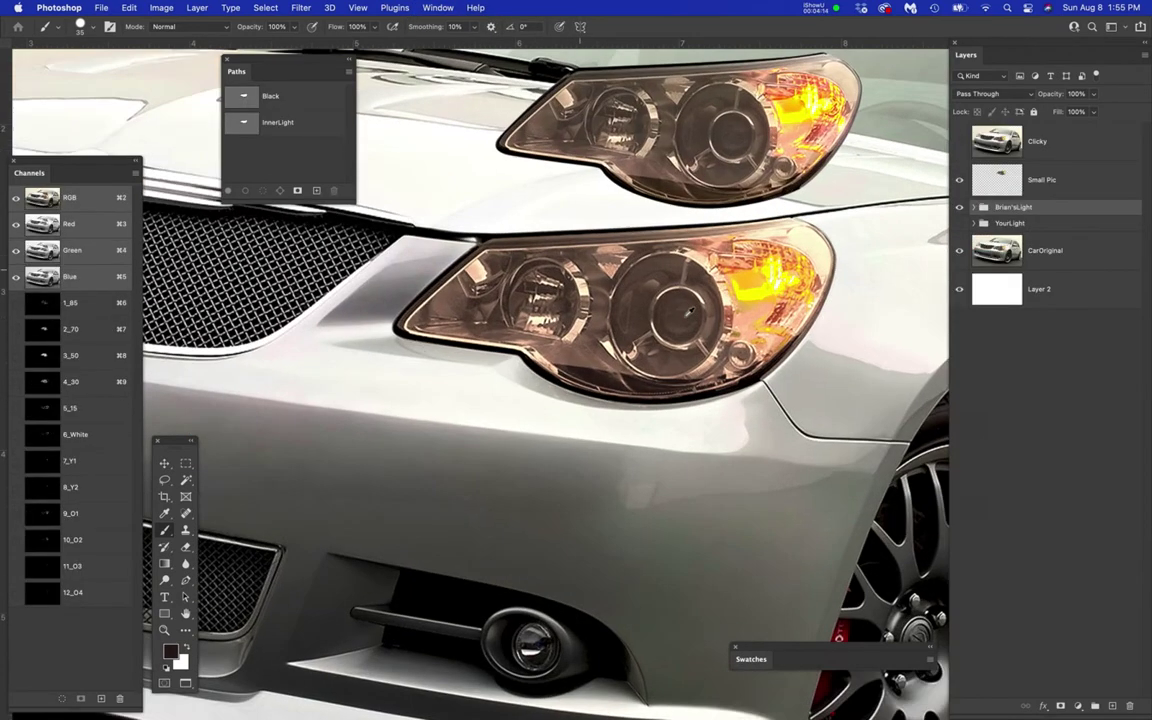
scroll(690, 312, down, 2)
drag(648, 417, 640, 465)
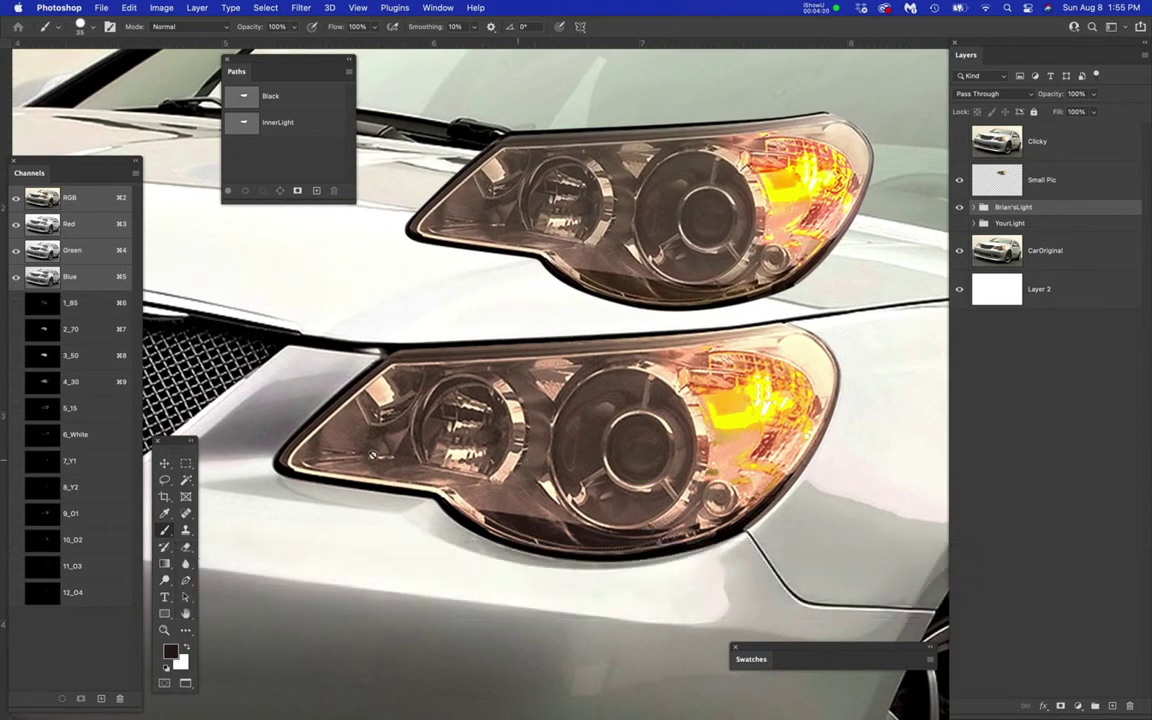
drag(498, 455, 800, 445)
drag(553, 401, 333, 444)
drag(809, 361, 840, 278)
drag(280, 478, 577, 413)
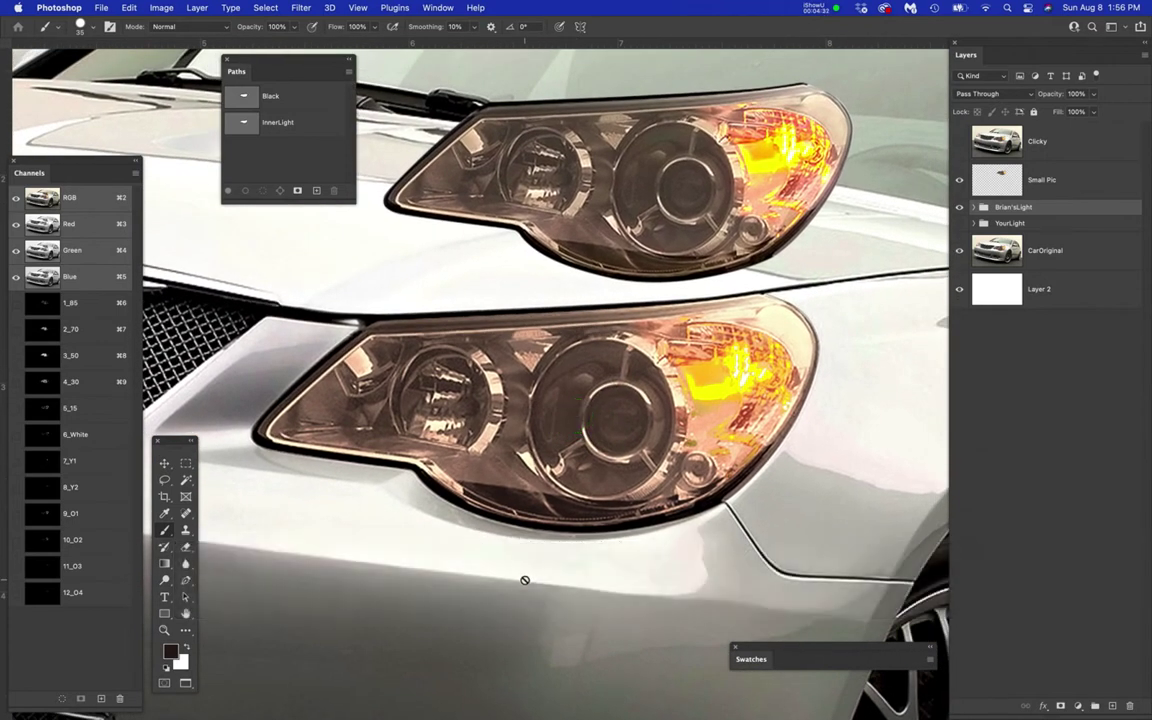
drag(558, 533, 674, 429)
drag(610, 584, 581, 510)
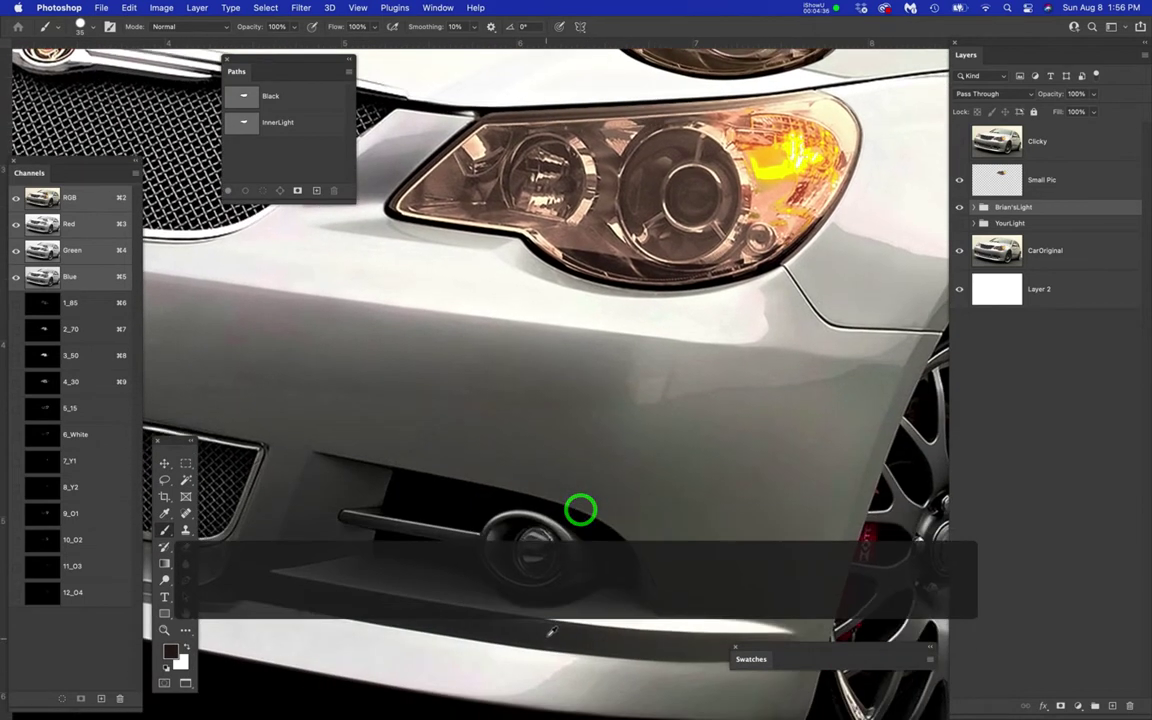
scroll(549, 633, up, 3)
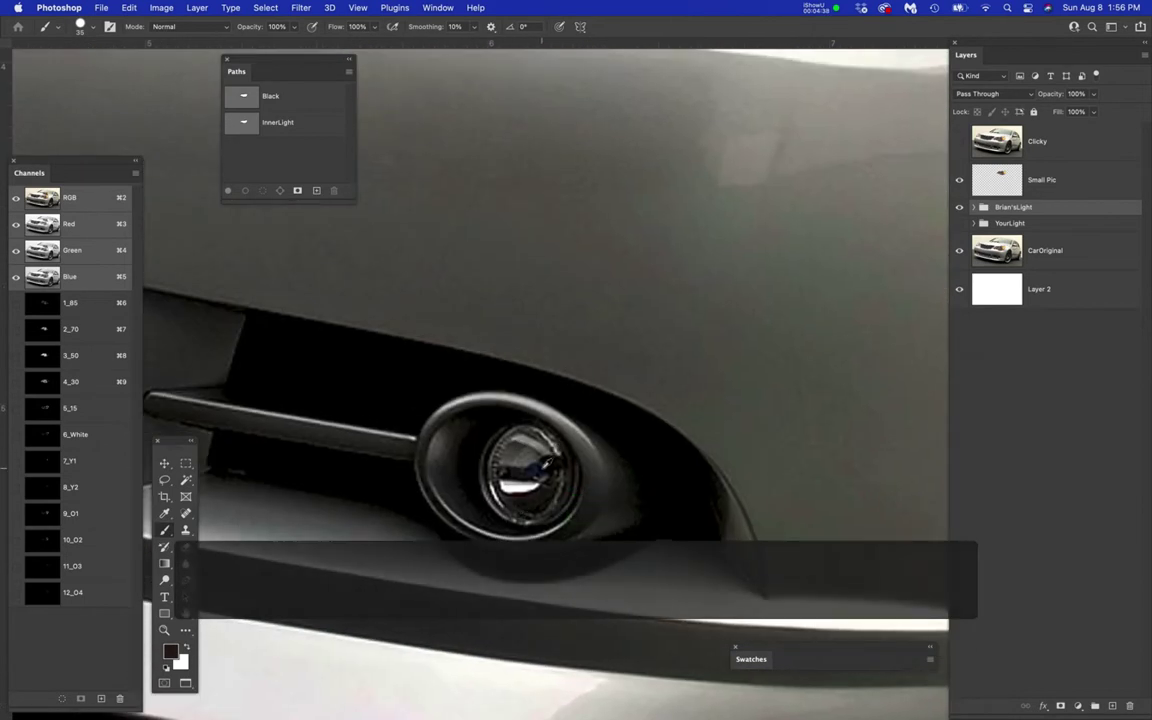
scroll(530, 470, down, 4)
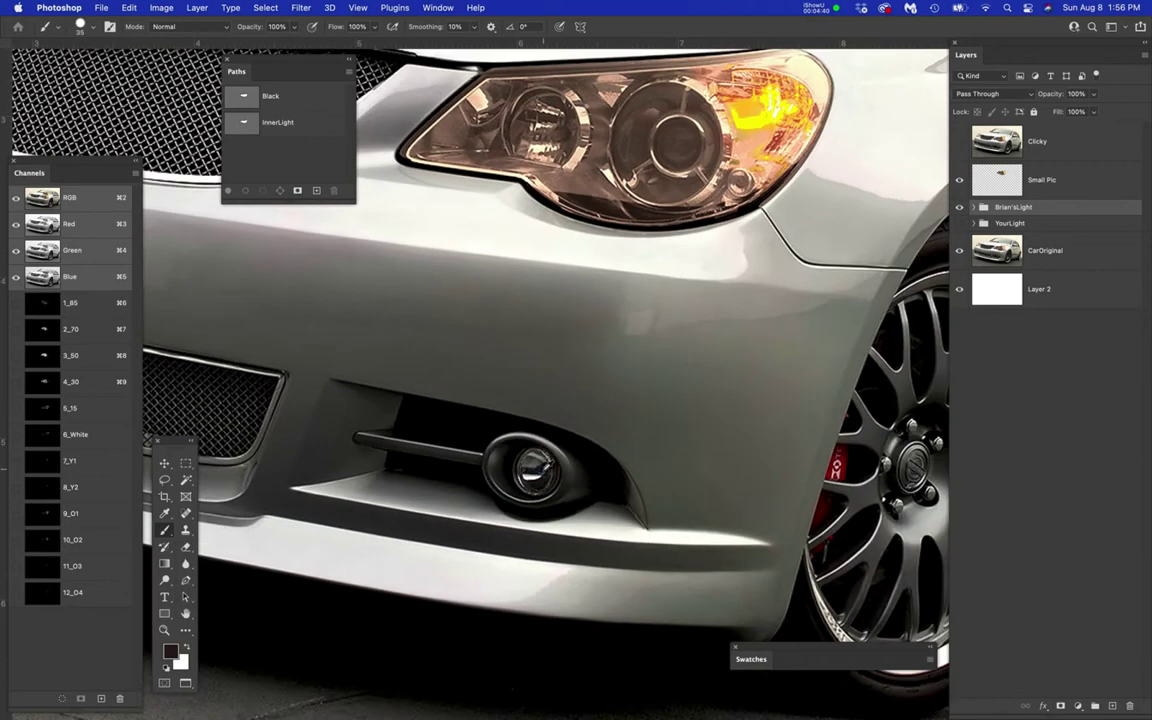
drag(615, 290, 581, 522)
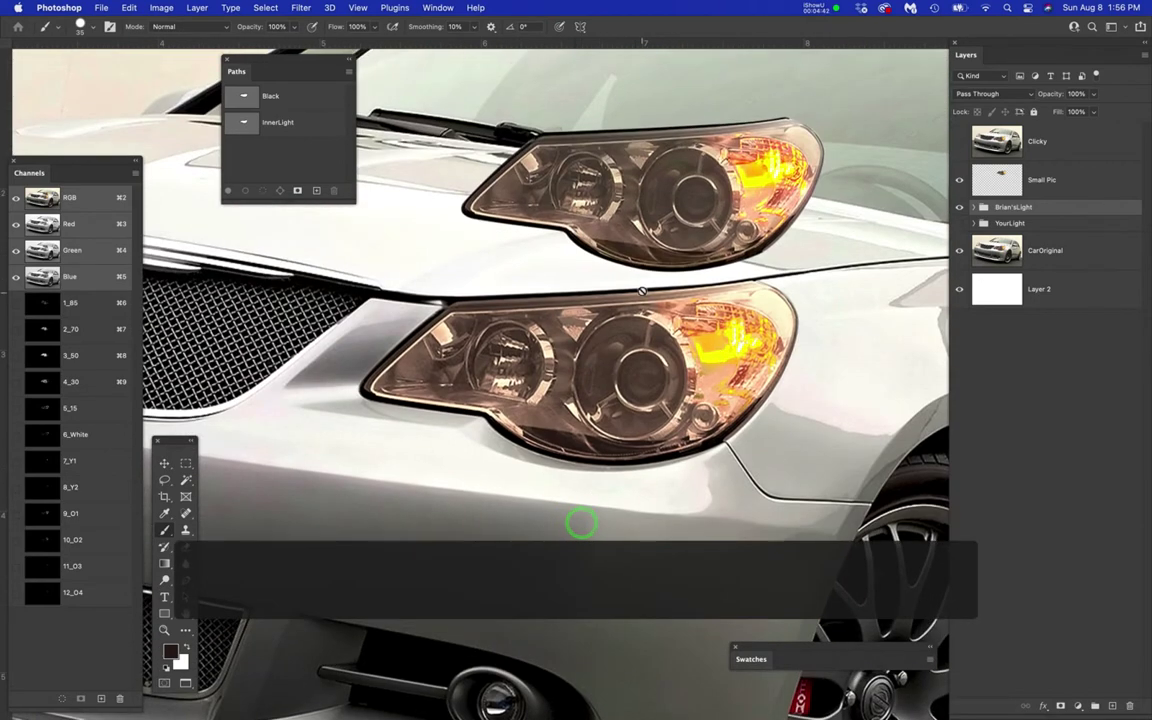
- Hide the CarOriginal photo, zoom in, and compare the upper and lower headlight layers
click(959, 250)
click(959, 207)
click(959, 207)
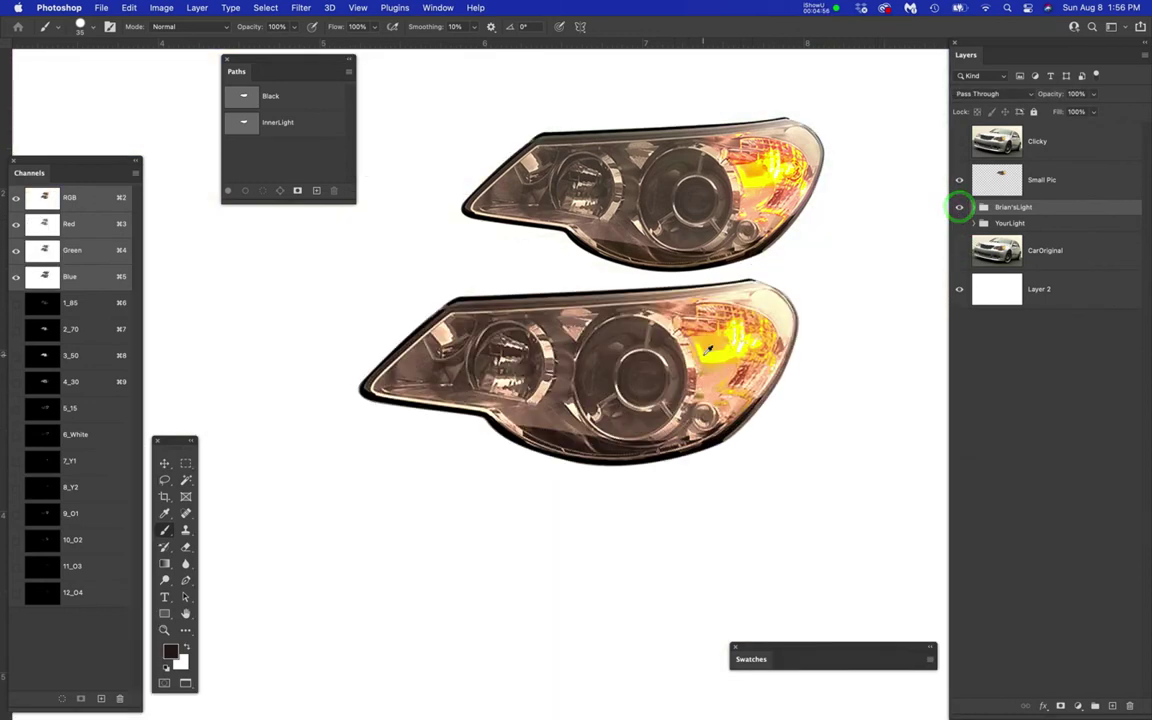
super+click(709, 348)
super+click(686, 455)
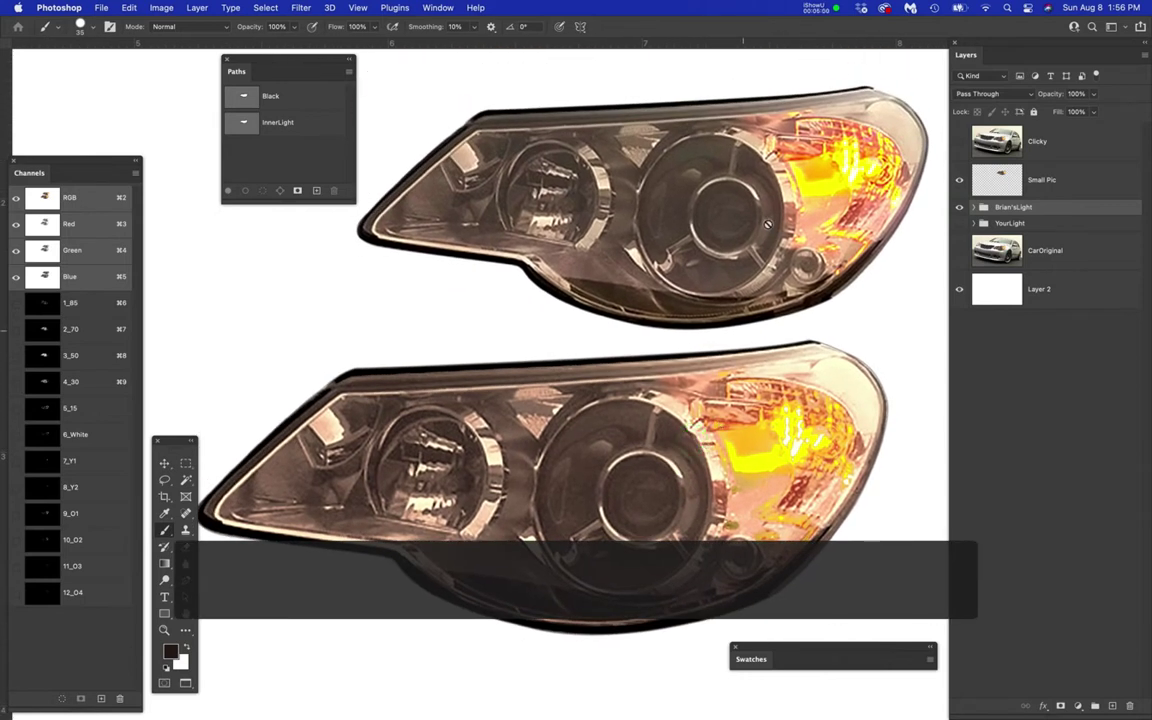
click(959, 178)
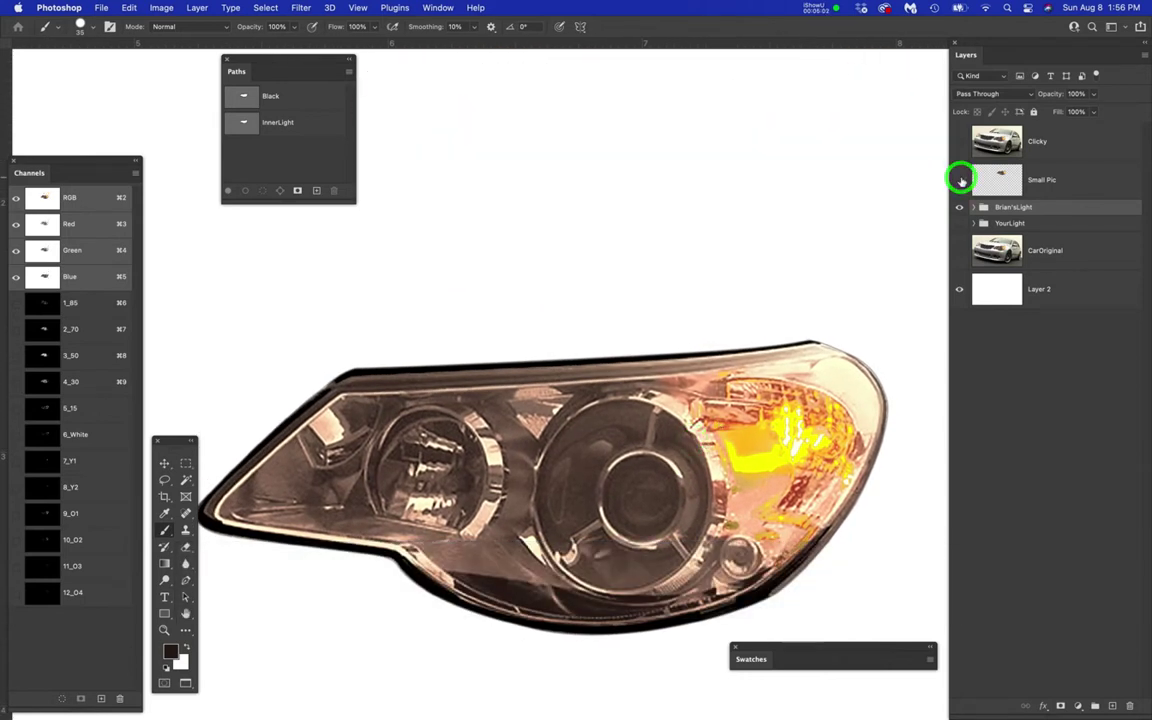
click(959, 178)
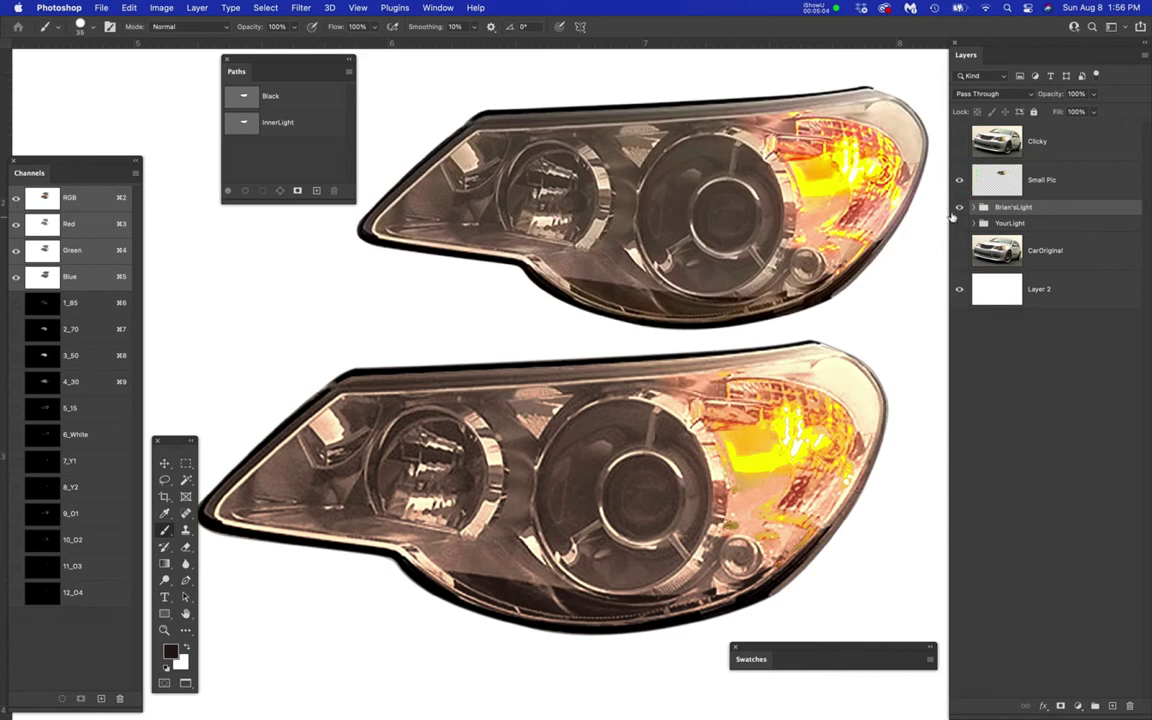
click(959, 207)
click(959, 207)
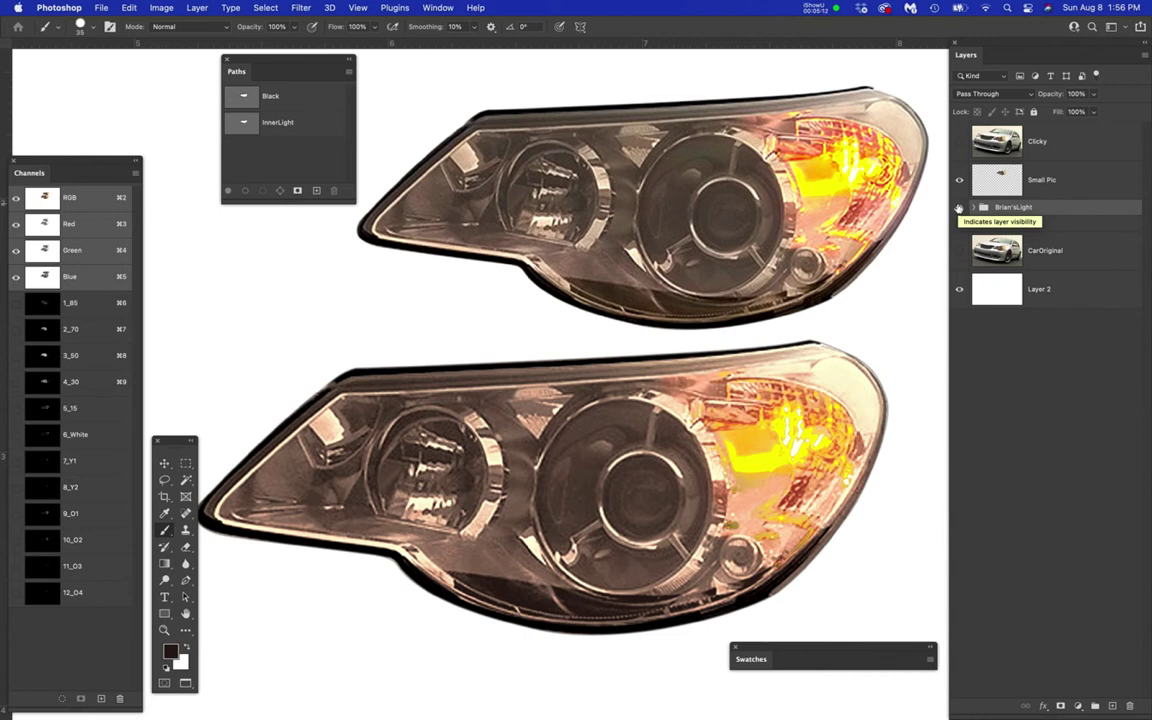
click(437, 7)
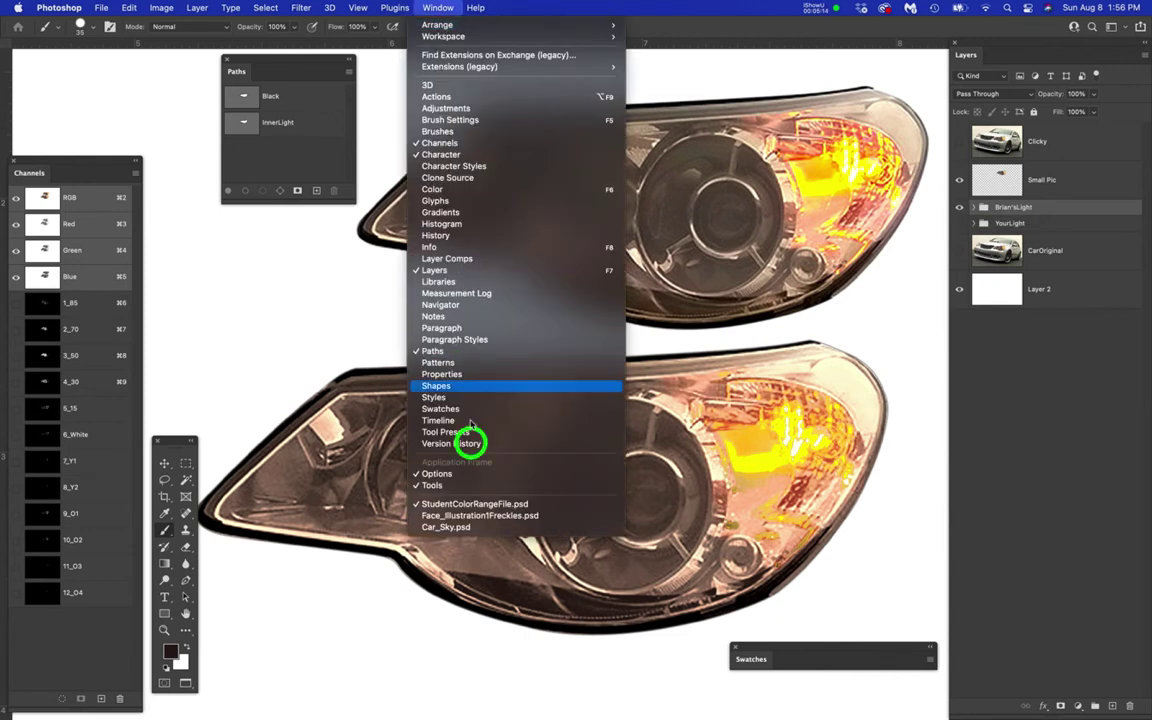
- Switch to Face_Illustration1Freckles.psd and briefly preview the freckled reference photo
click(481, 515)
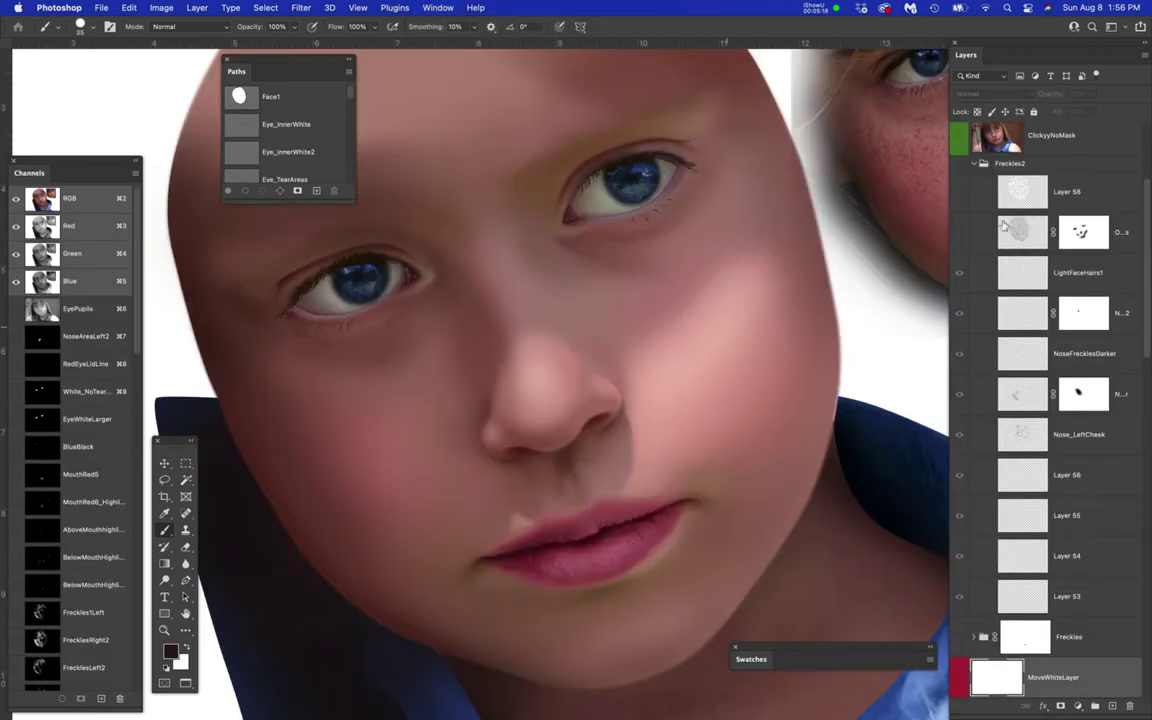
click(961, 139)
click(961, 139)
mouse_move(320, 202)
mouse_down()
mouse_move(293, 710)
mouse_move(318, 657)
mouse_move(298, 196)
mouse_up()
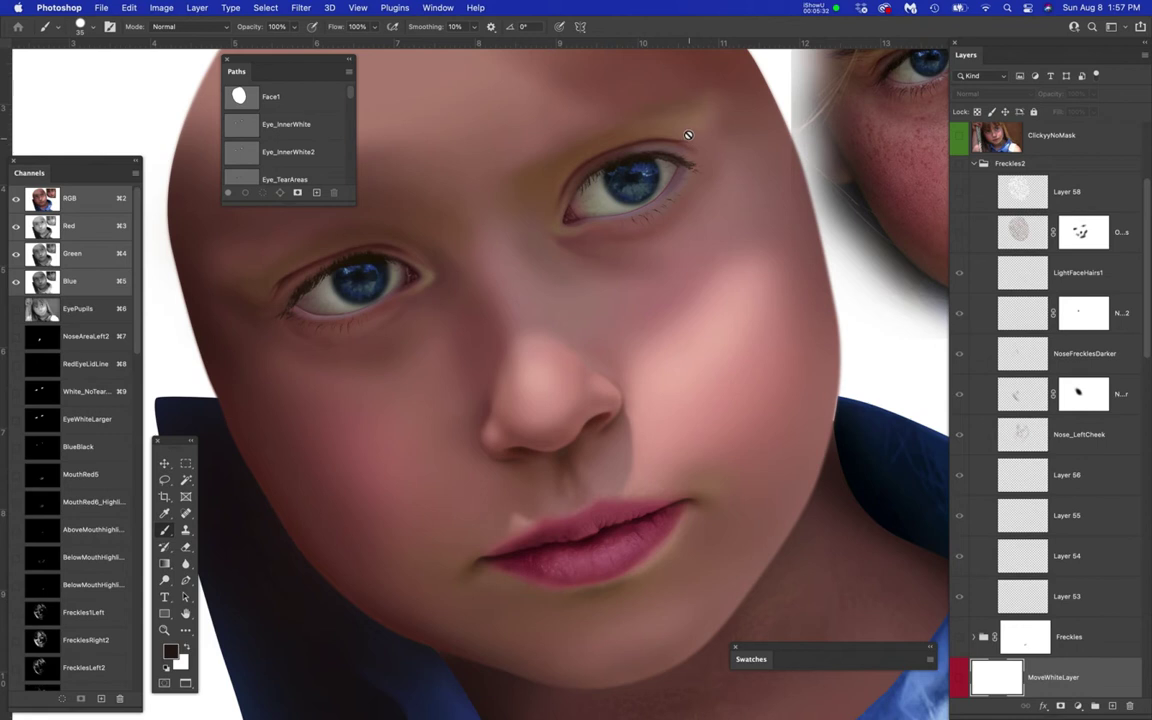
scroll(618, 165, up, 3)
scroll(635, 185, up, 4)
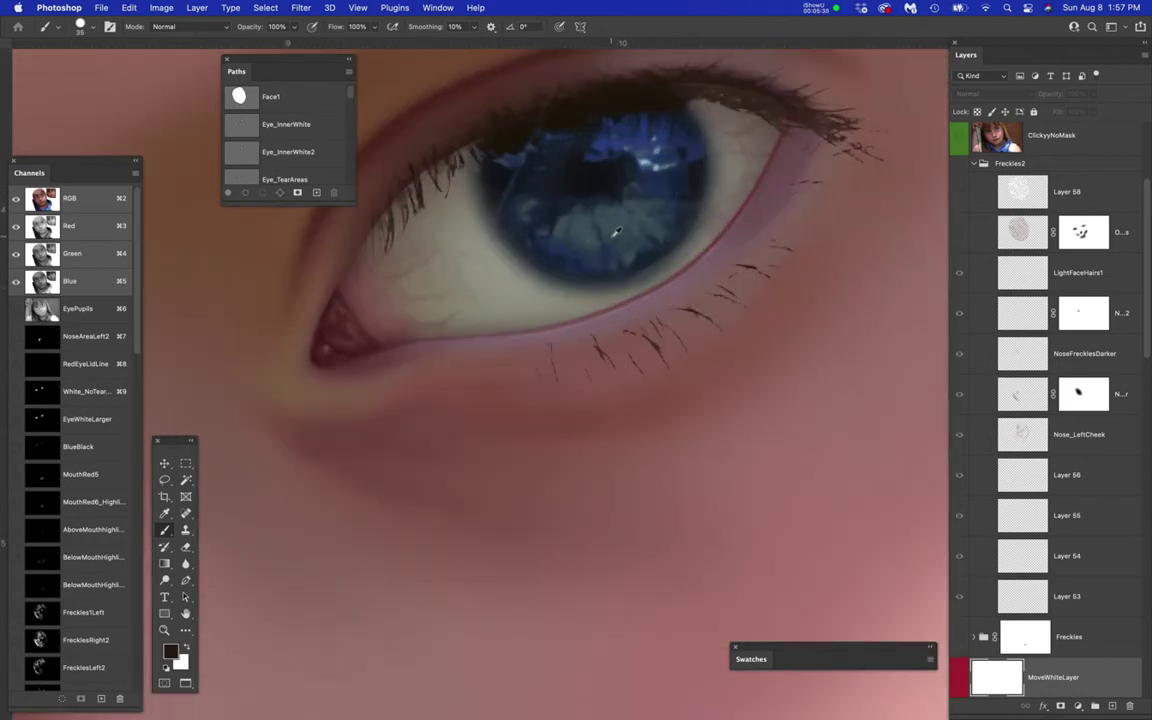
scroll(617, 232, down, 5)
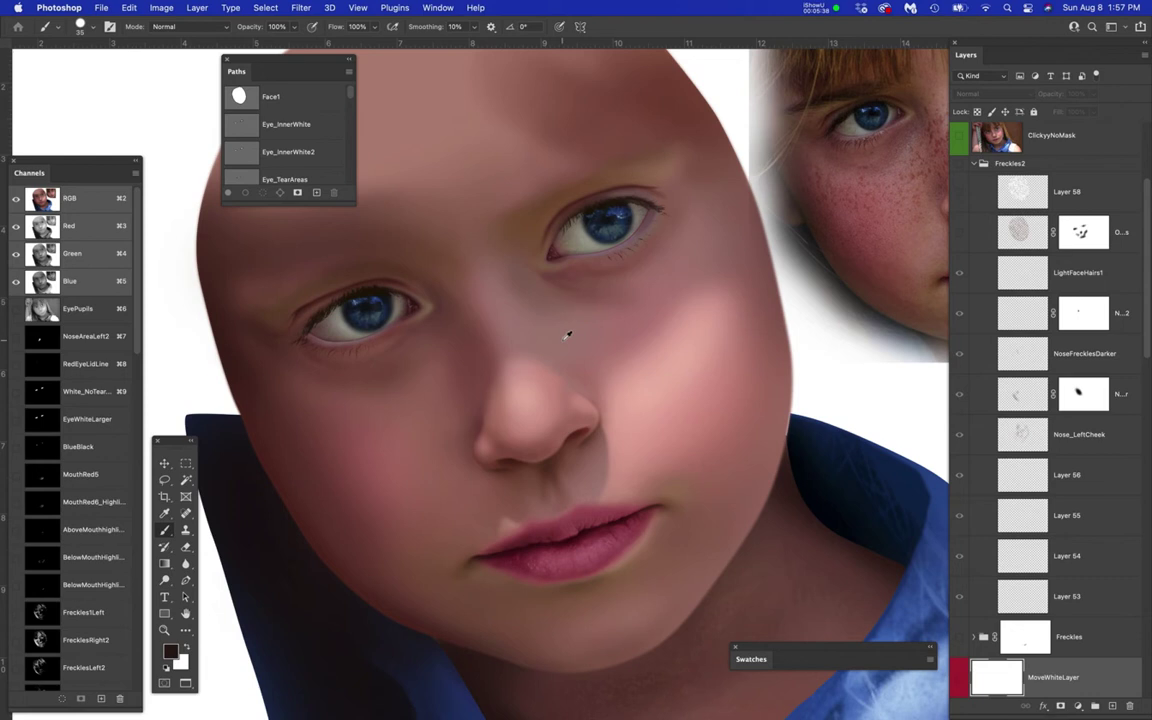
scroll(567, 335, up, 2)
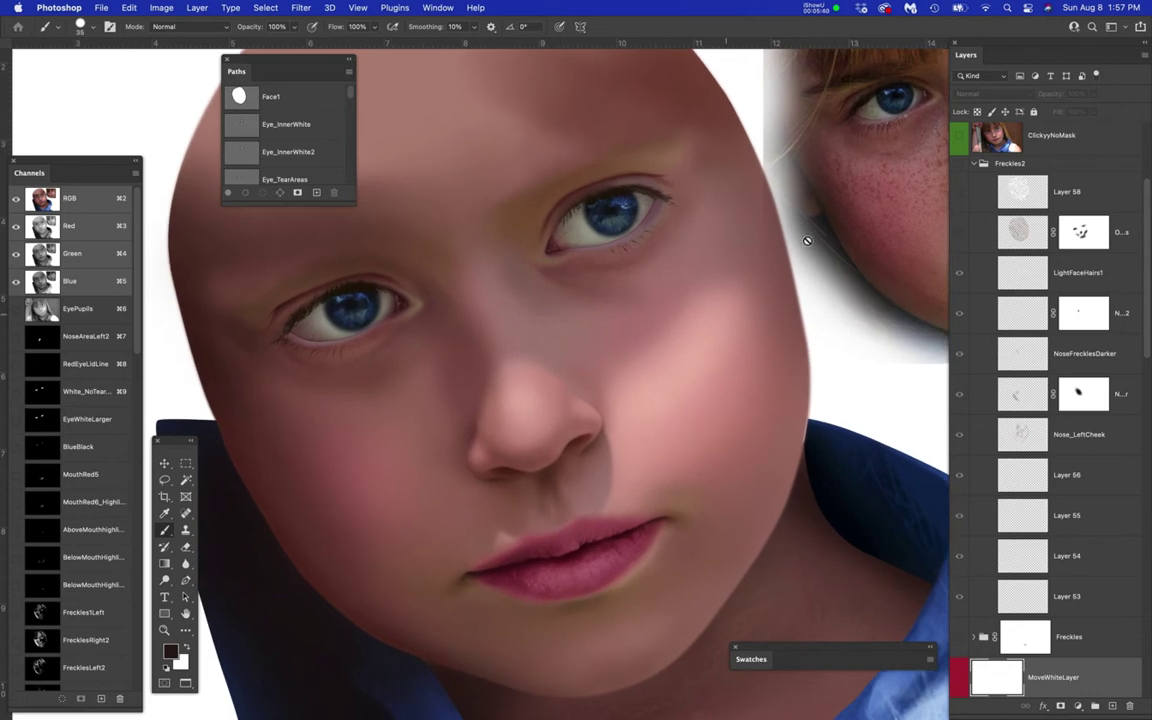
- Compare the Freckles2 painted freckles, then hide them and show the ClickyyNoMask photo
click(959, 166)
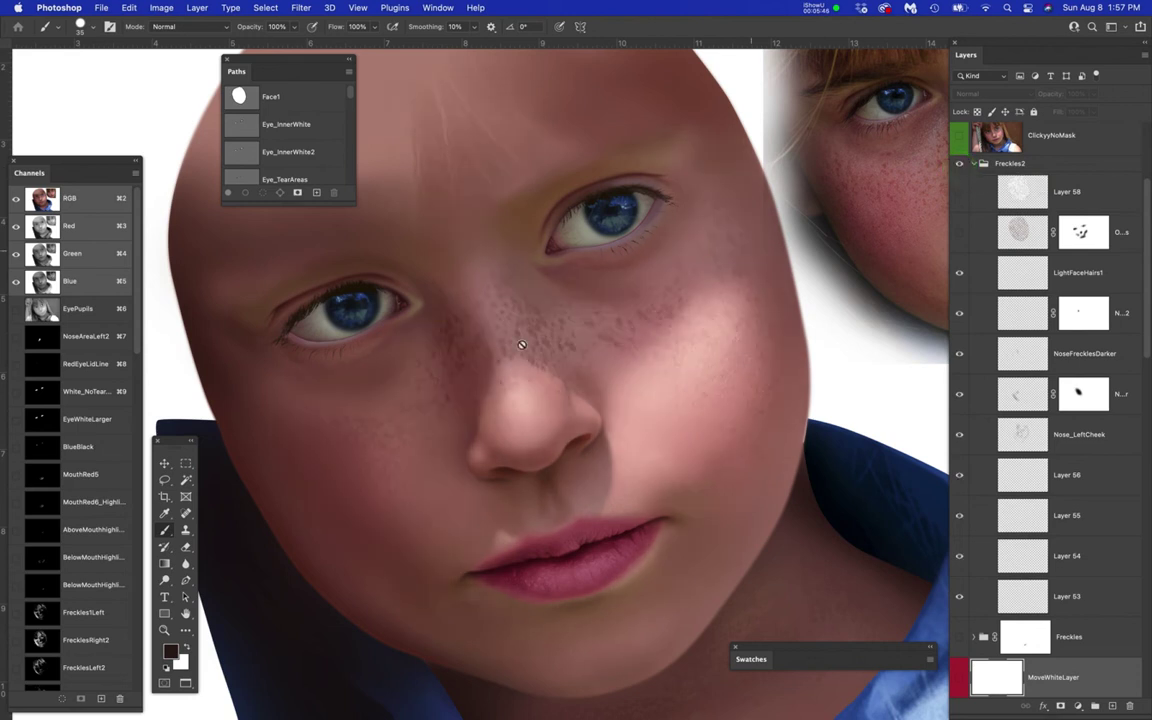
scroll(450, 322, up, 3)
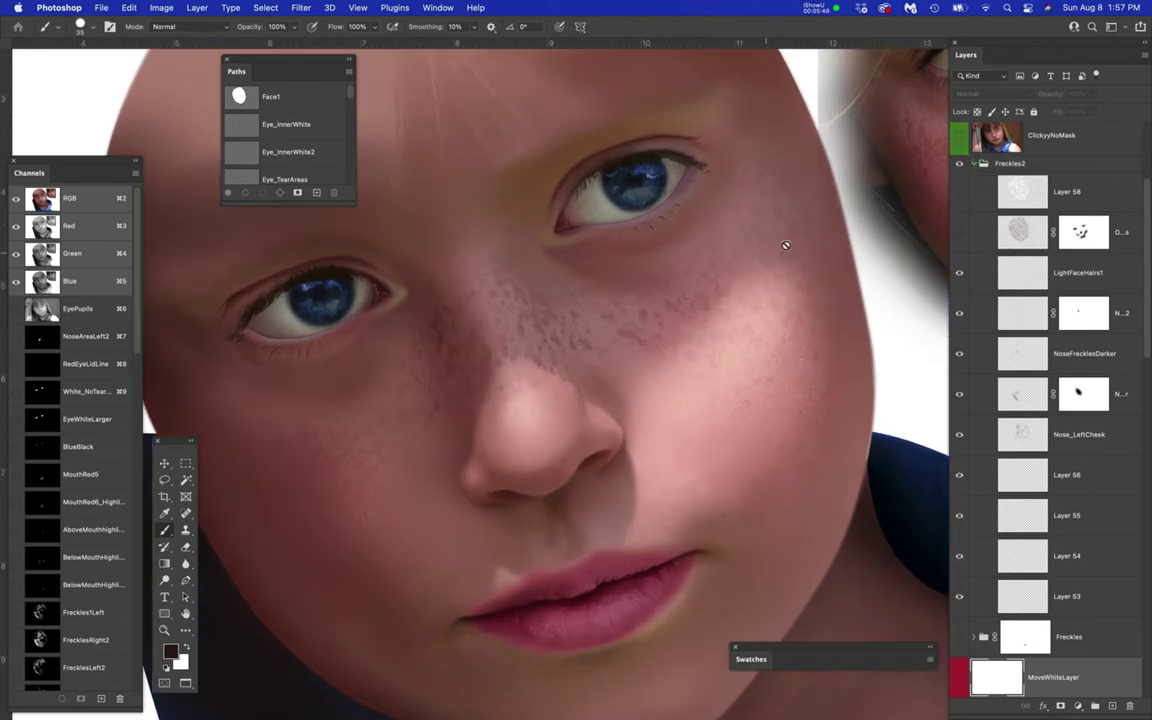
click(959, 165)
click(959, 165)
click(959, 165)
click(959, 138)
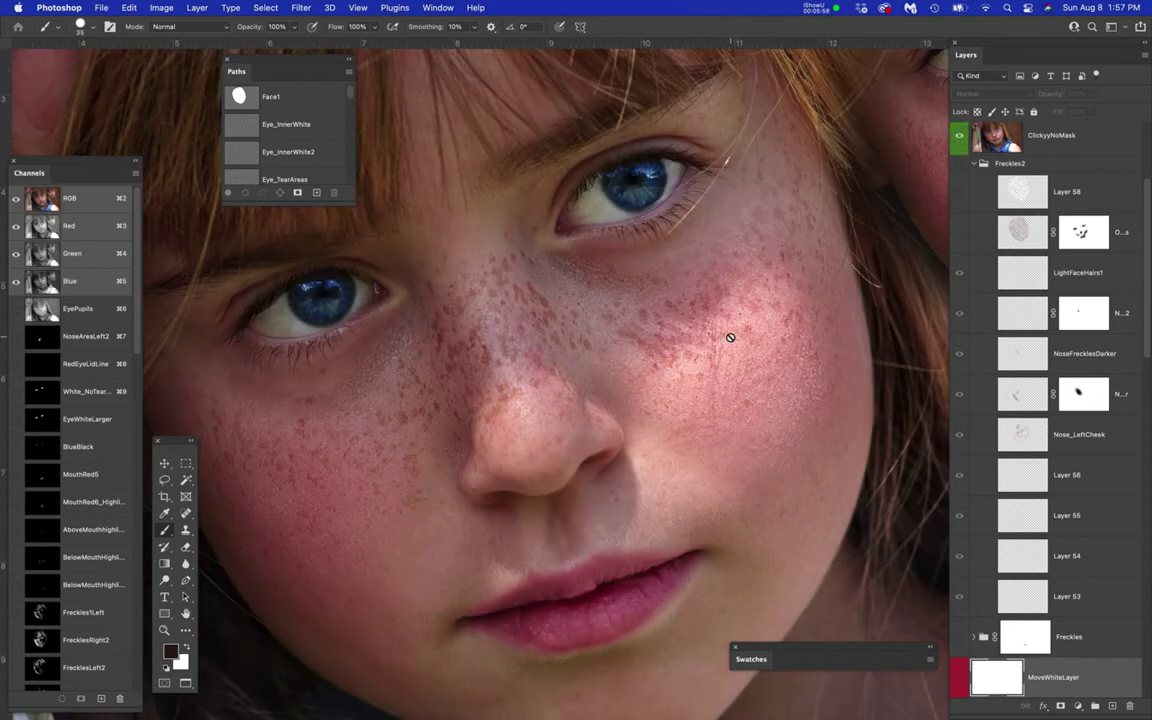
- Select the ClickyyNoMask layer and view the FrecklesLeft, FrecklesRight2 and FrecklesRight1 channels
click(1008, 132)
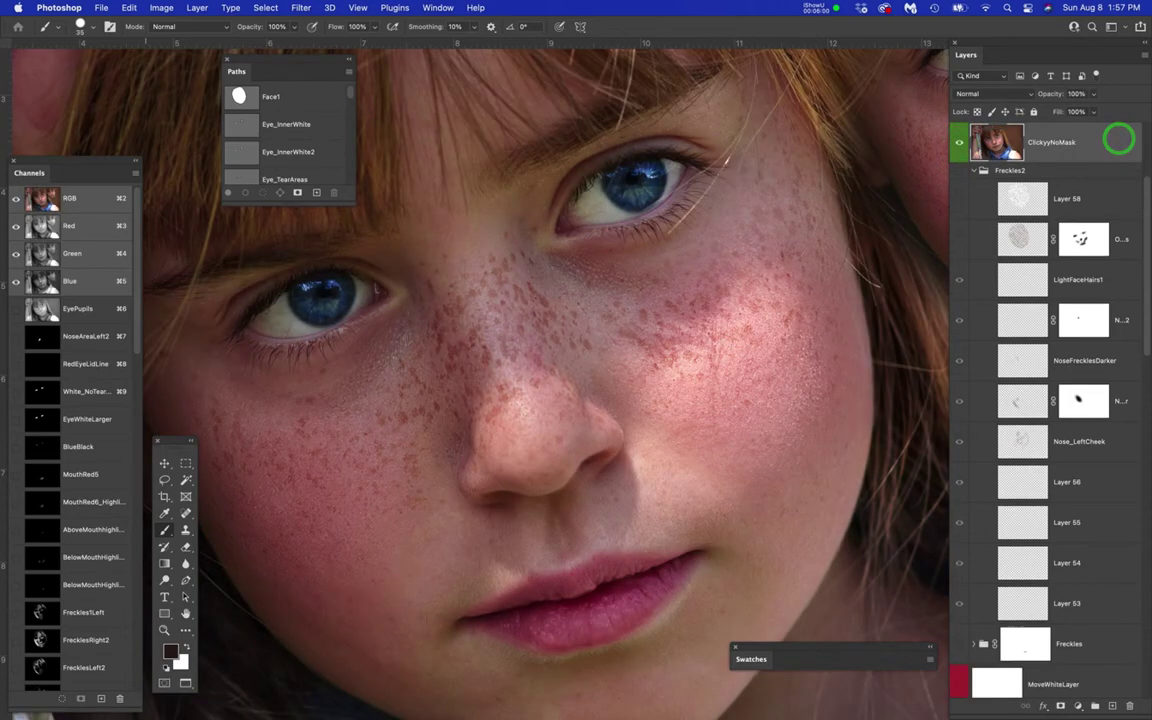
scroll(85, 605, down, 6)
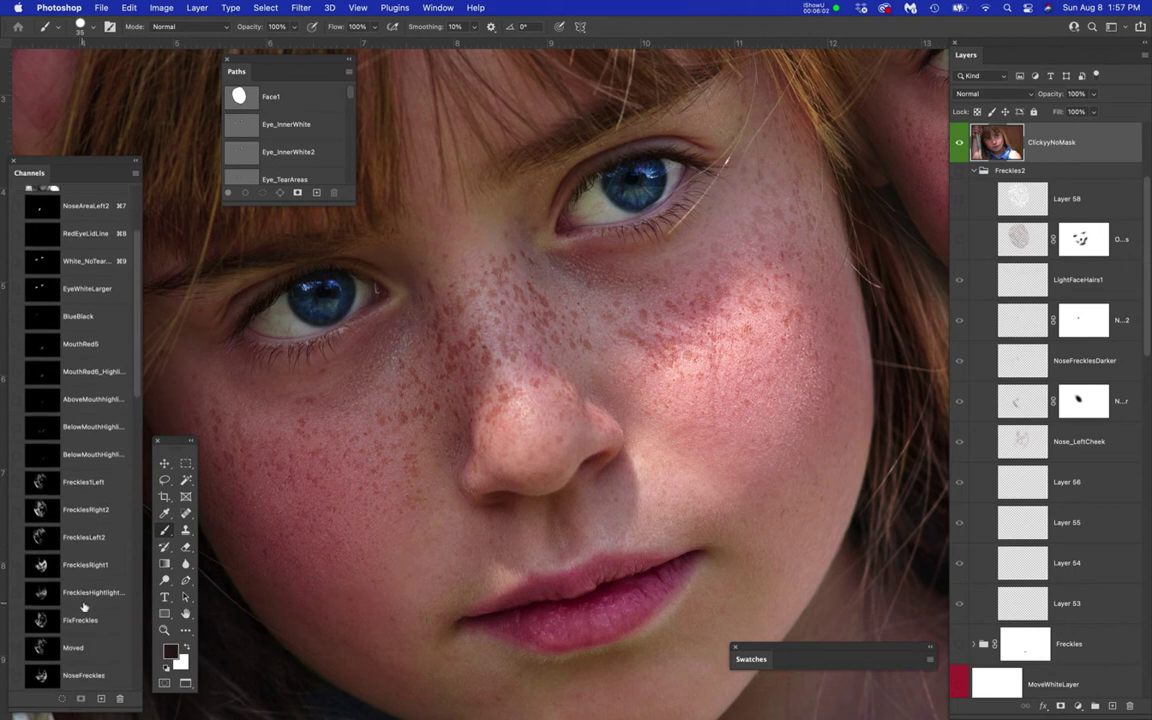
click(85, 454)
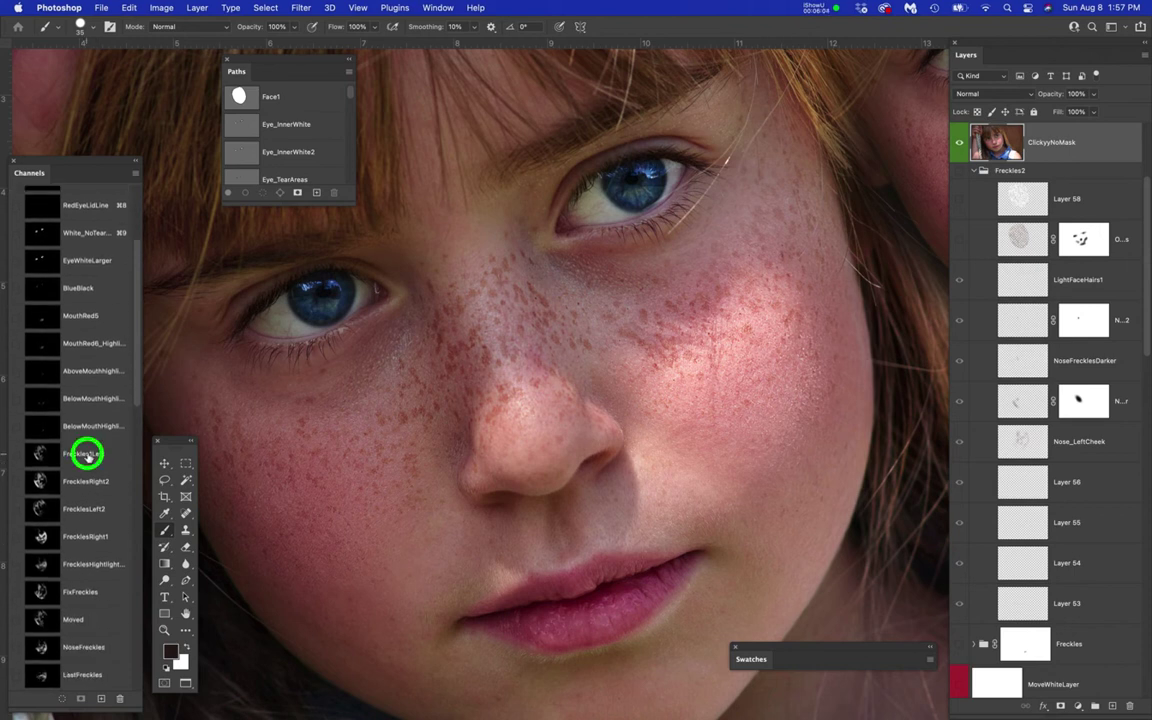
click(85, 481)
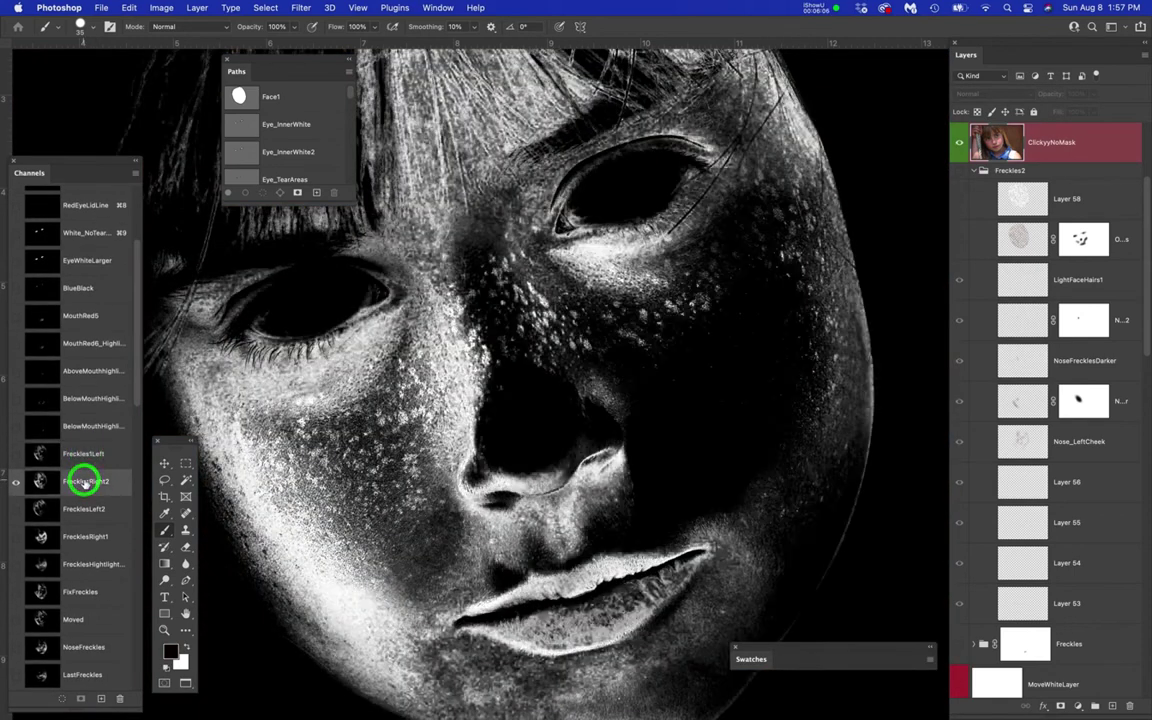
click(86, 510)
click(90, 537)
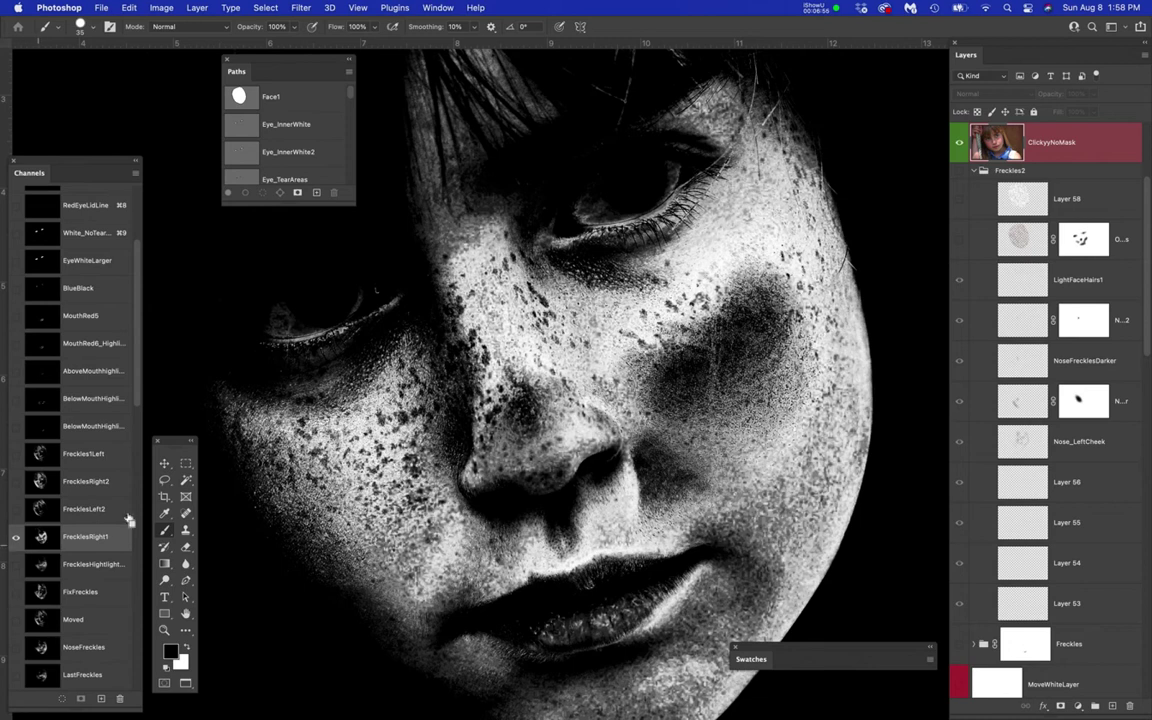
- Load FrecklesRight1 as a selection, toggle ClickyNoMask, and return to the RGB composite
super+click(40, 537)
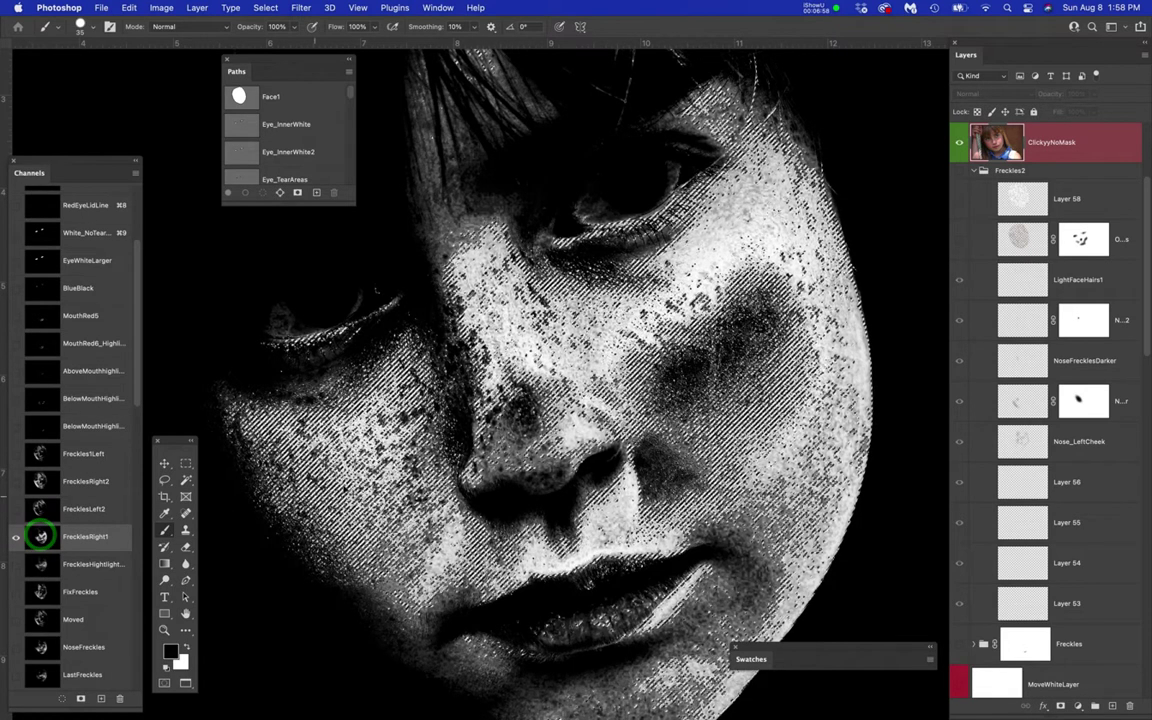
click(957, 144)
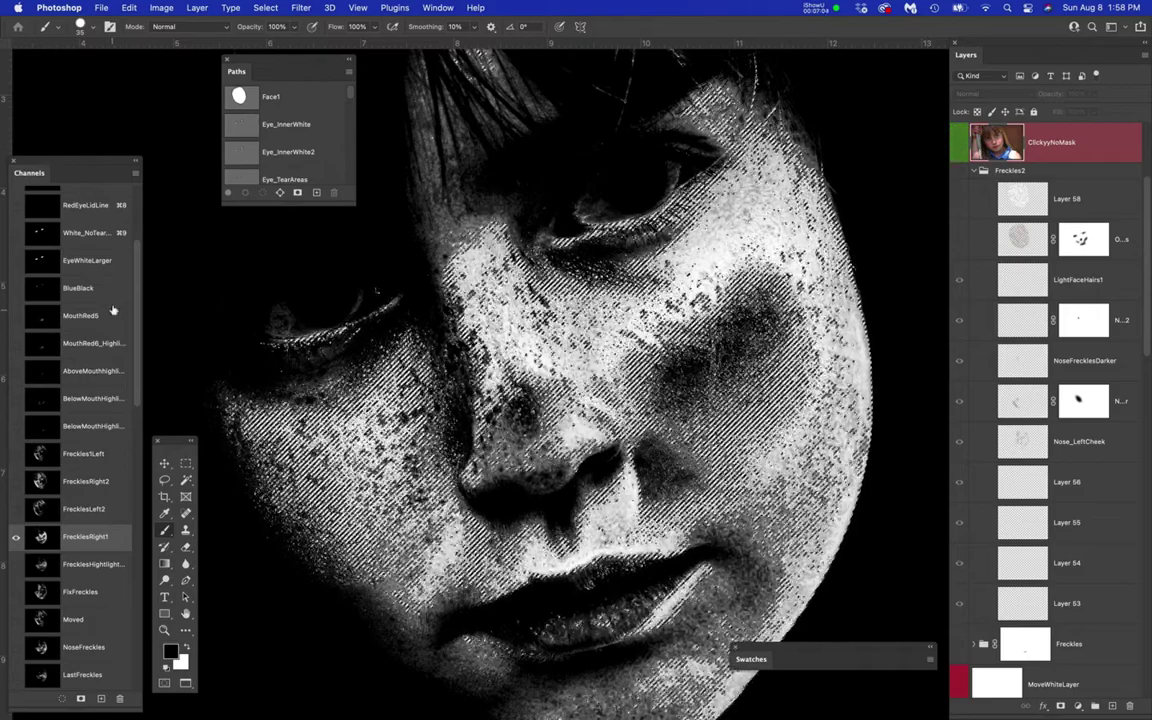
scroll(112, 315, up, 3)
click(103, 196)
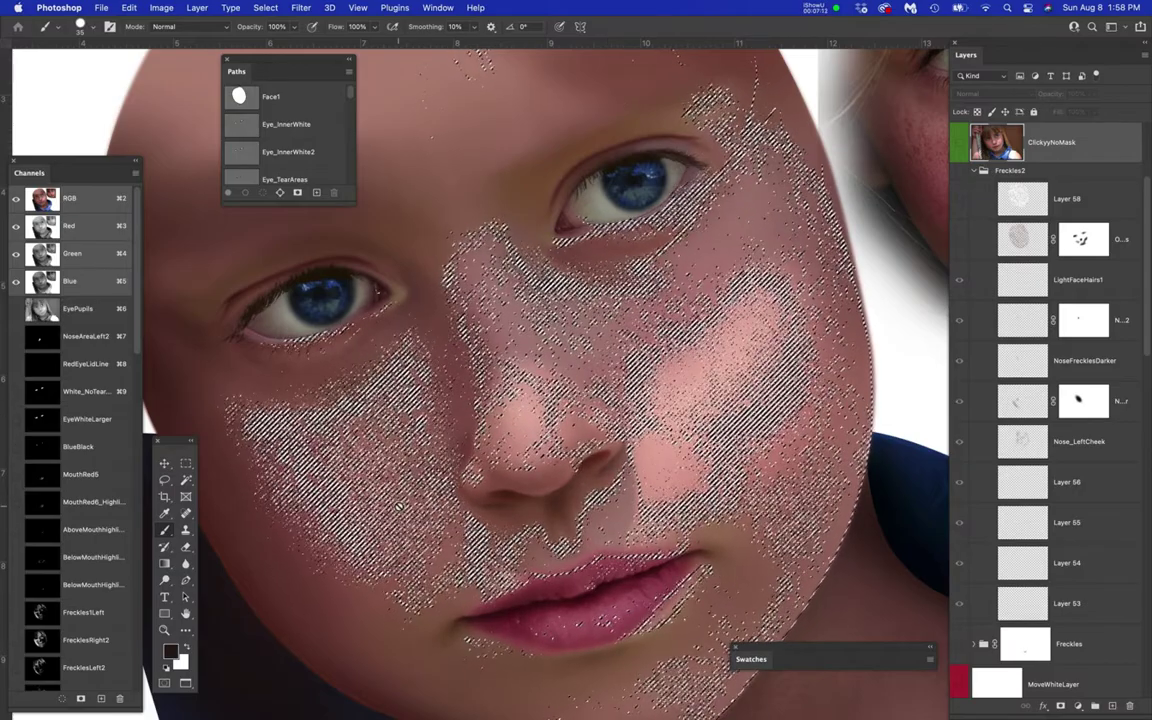
- Hide the selection edges, show the Freckles2 freckles, and close the face document
key(super+h)
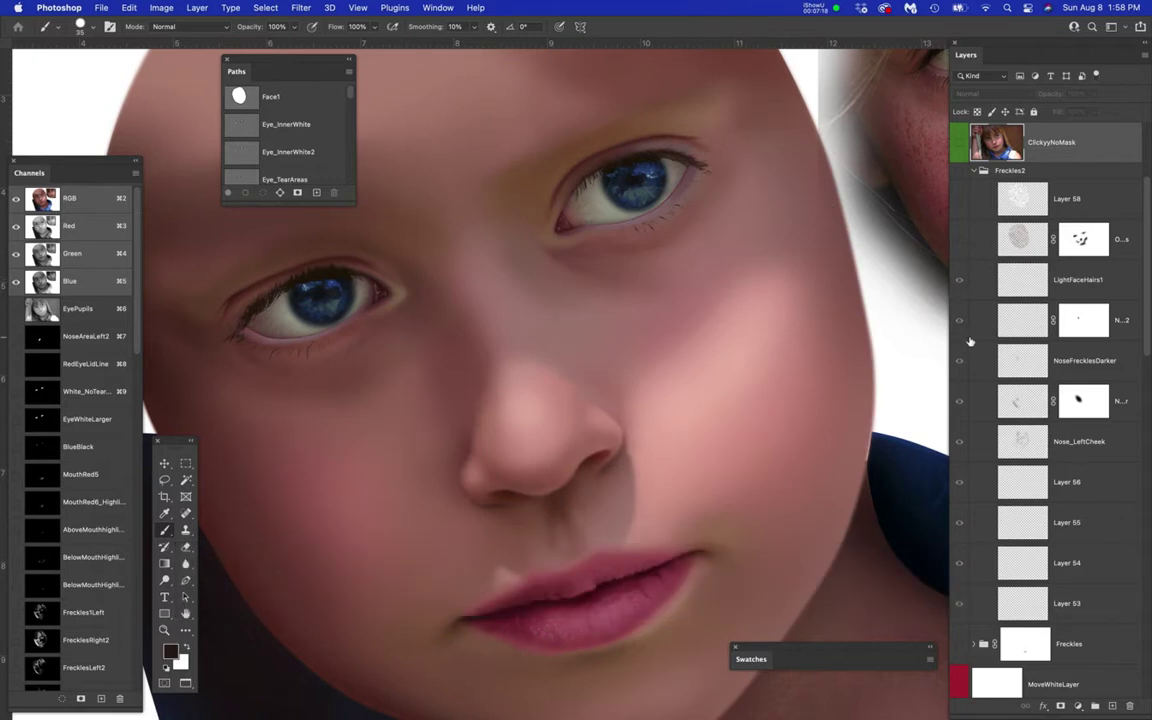
click(959, 172)
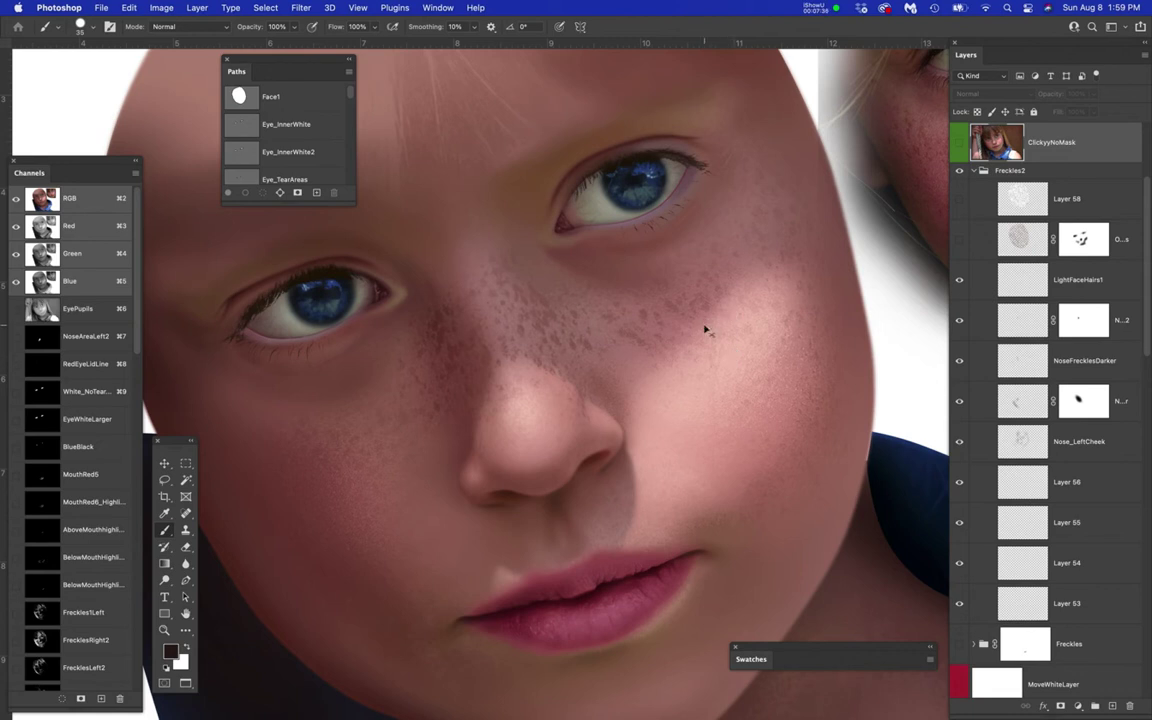
key(super+w)
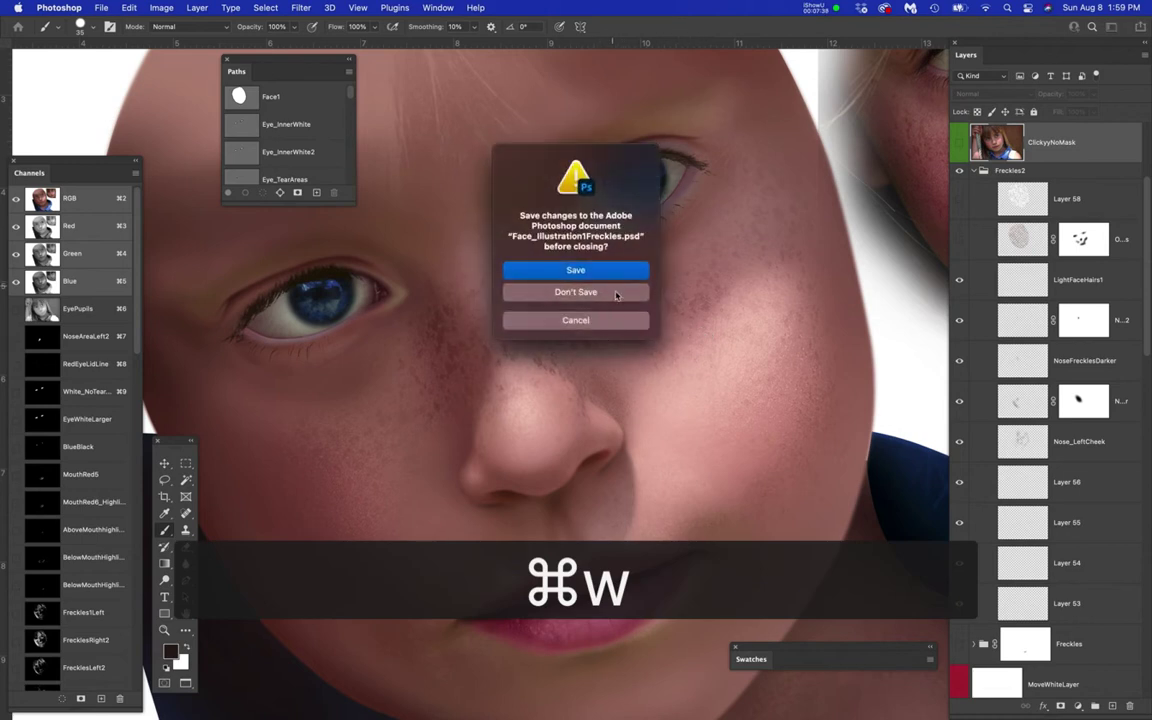
- Discard changes to the face document, then close Car_Sky.psd without saving
click(615, 291)
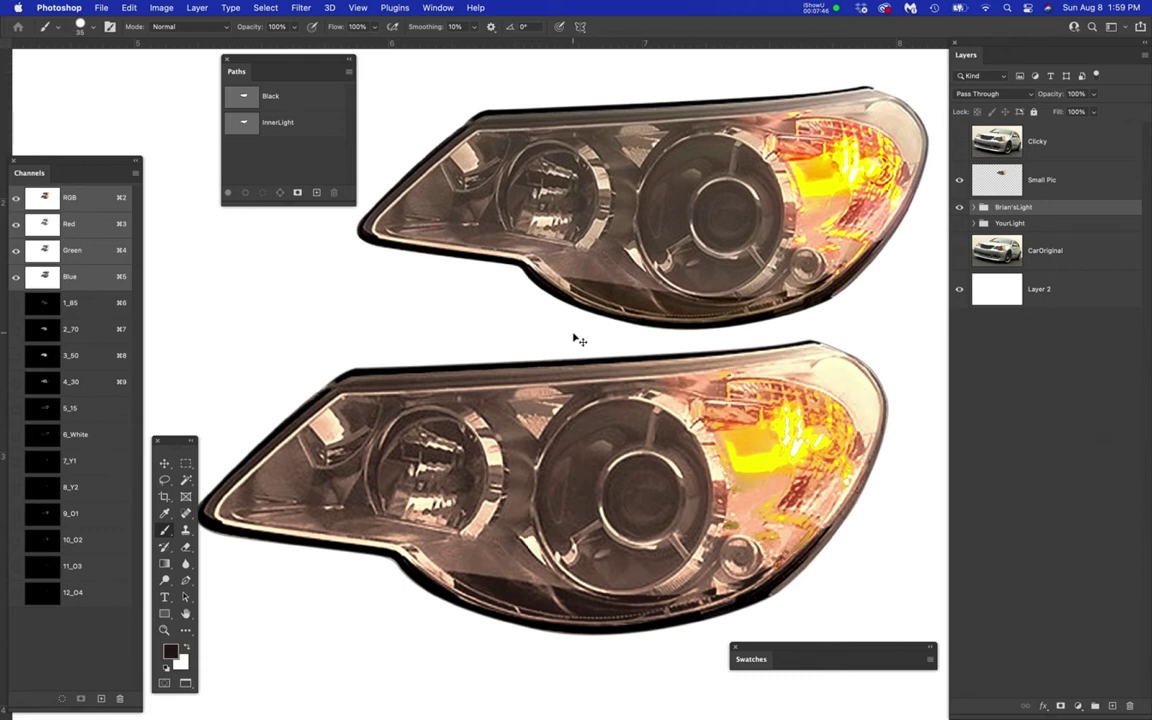
key(super+grave)
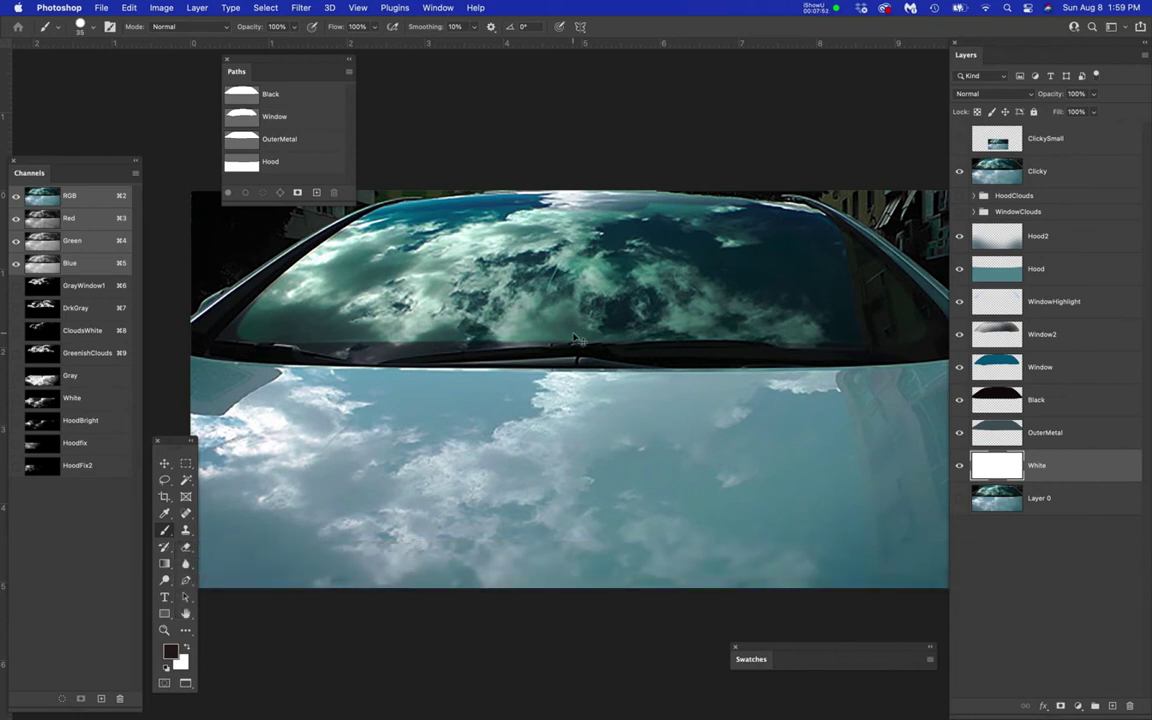
key(super+w)
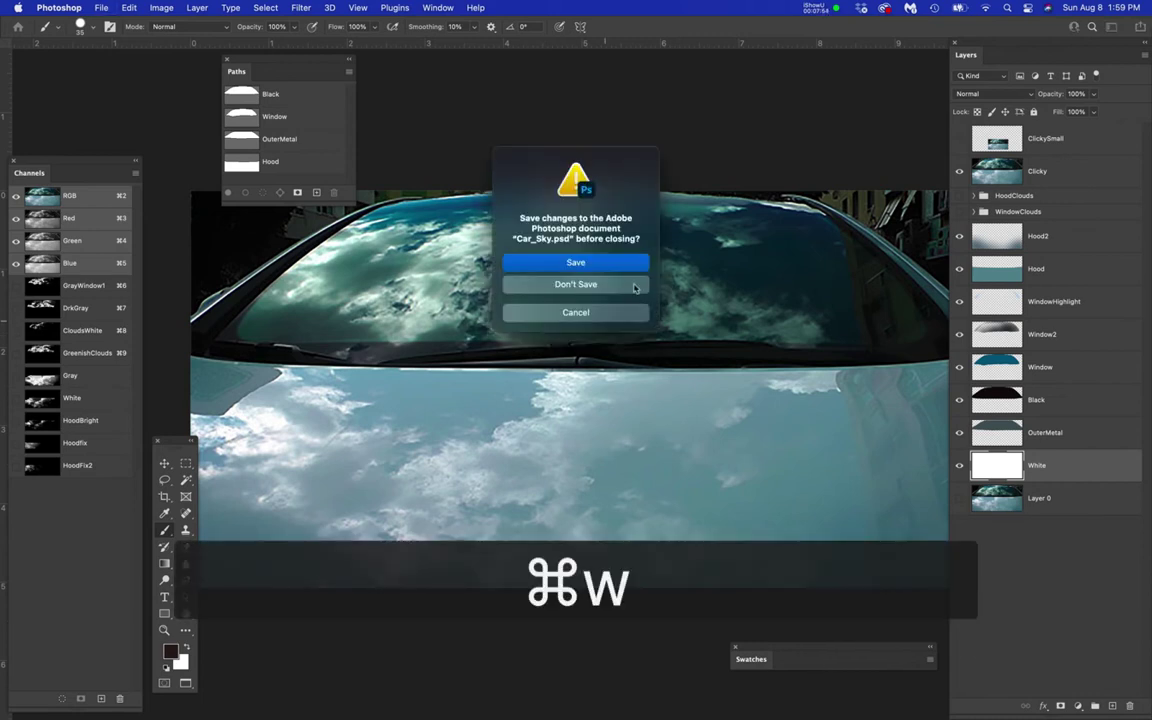
click(607, 285)
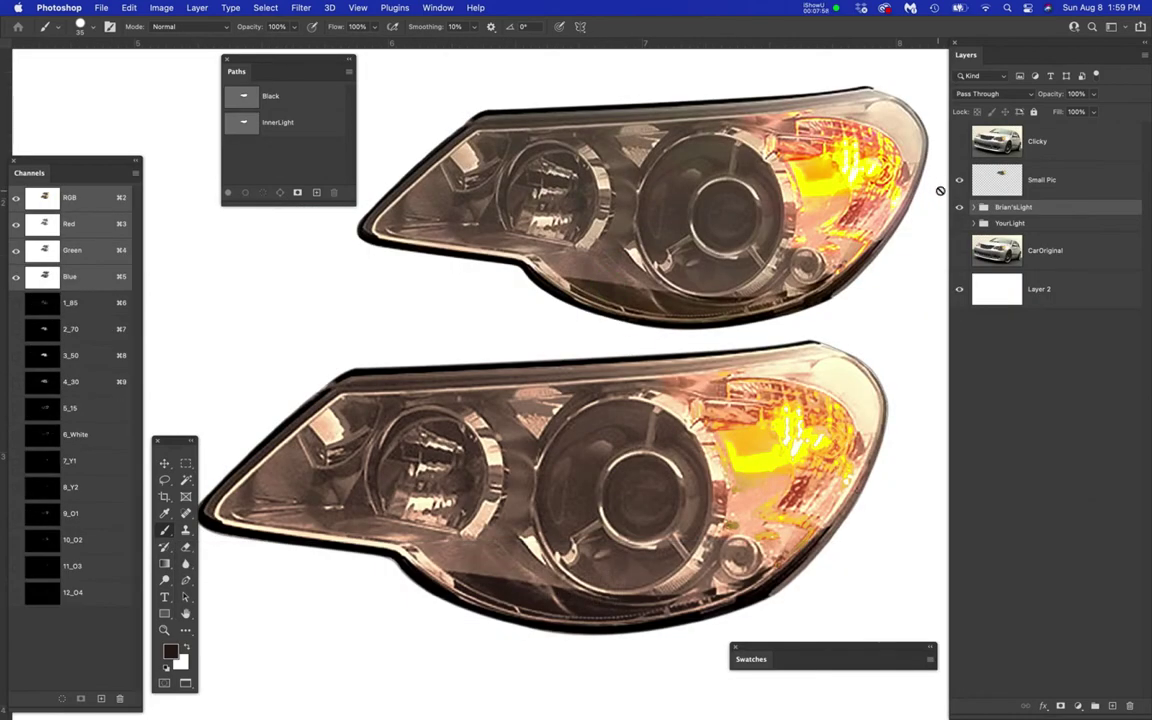
- Move the Paths, Tools and Swatches panels, then expand the Brian'sLight group to list its layers
drag(310, 63, 247, 59)
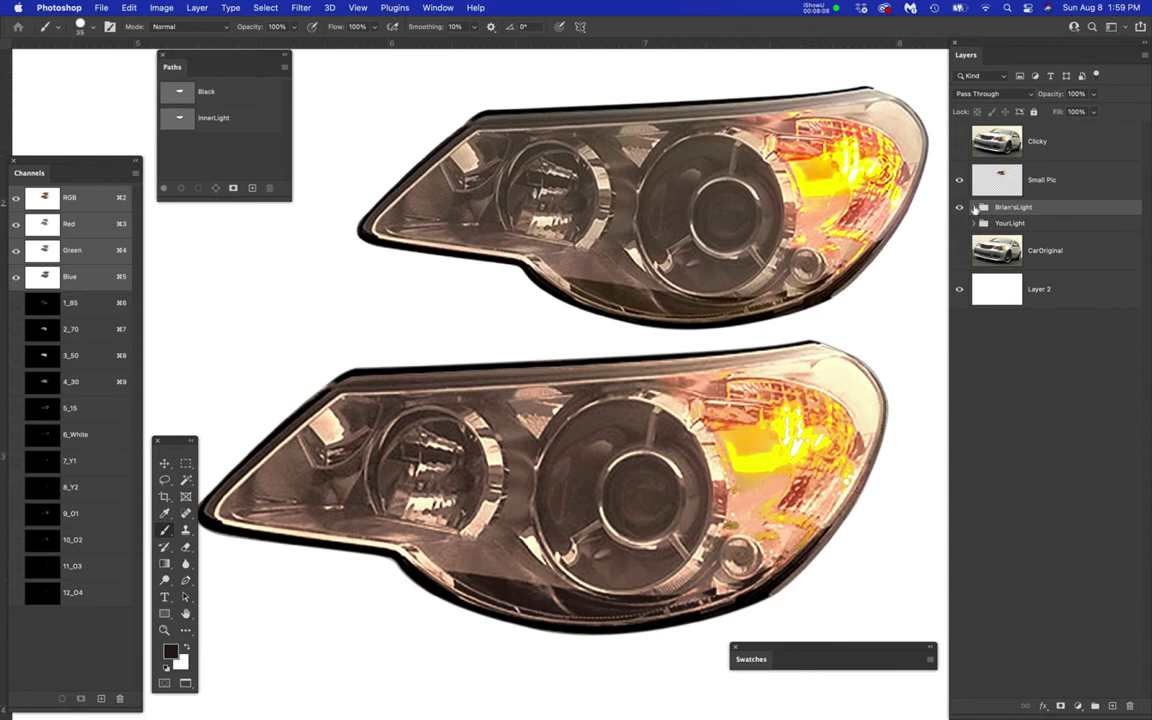
click(1053, 208)
click(1044, 226)
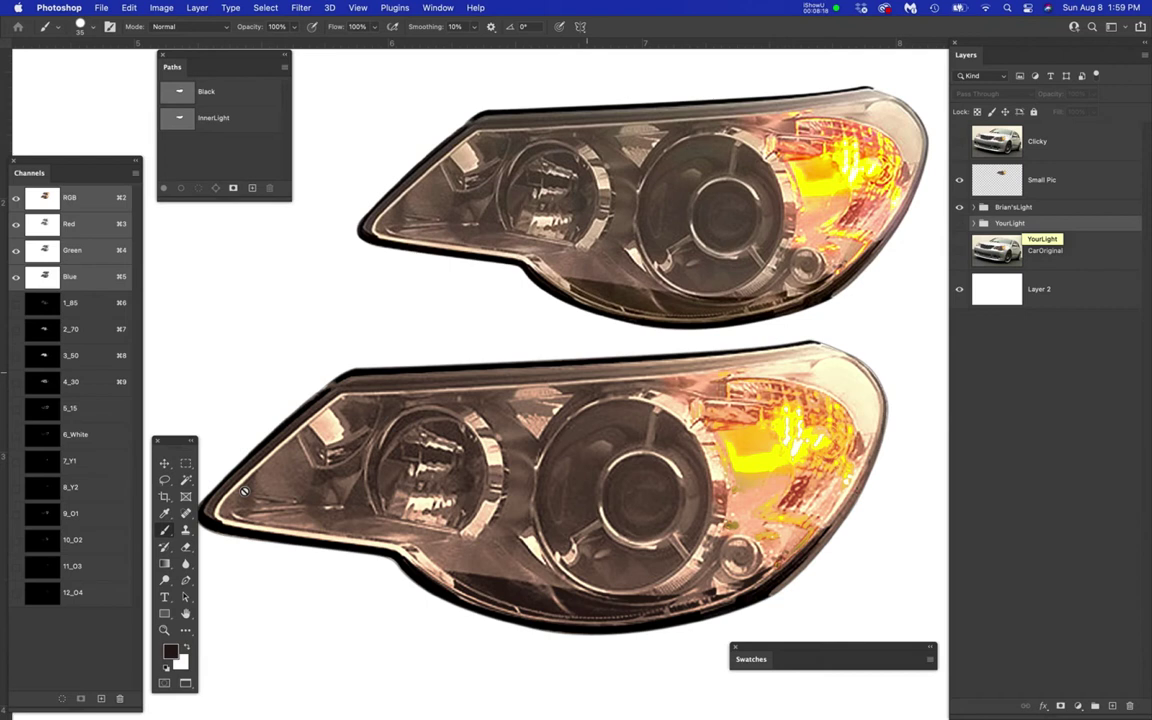
drag(174, 439, 165, 215)
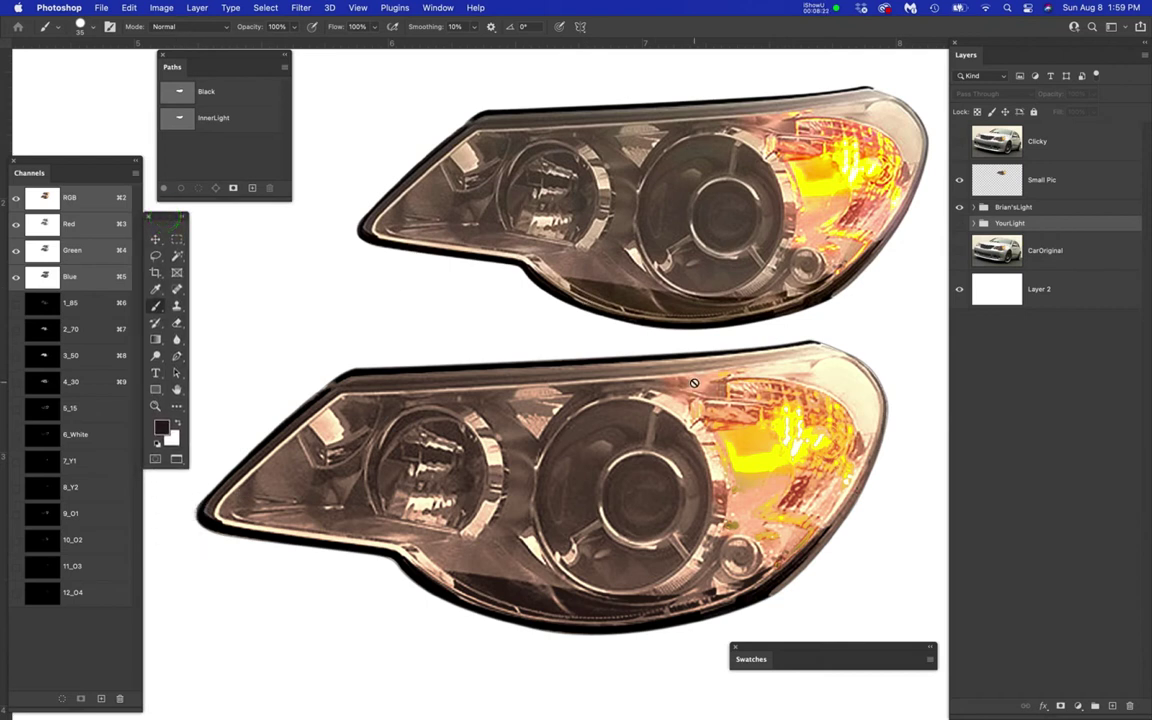
click(829, 668)
drag(826, 665, 825, 674)
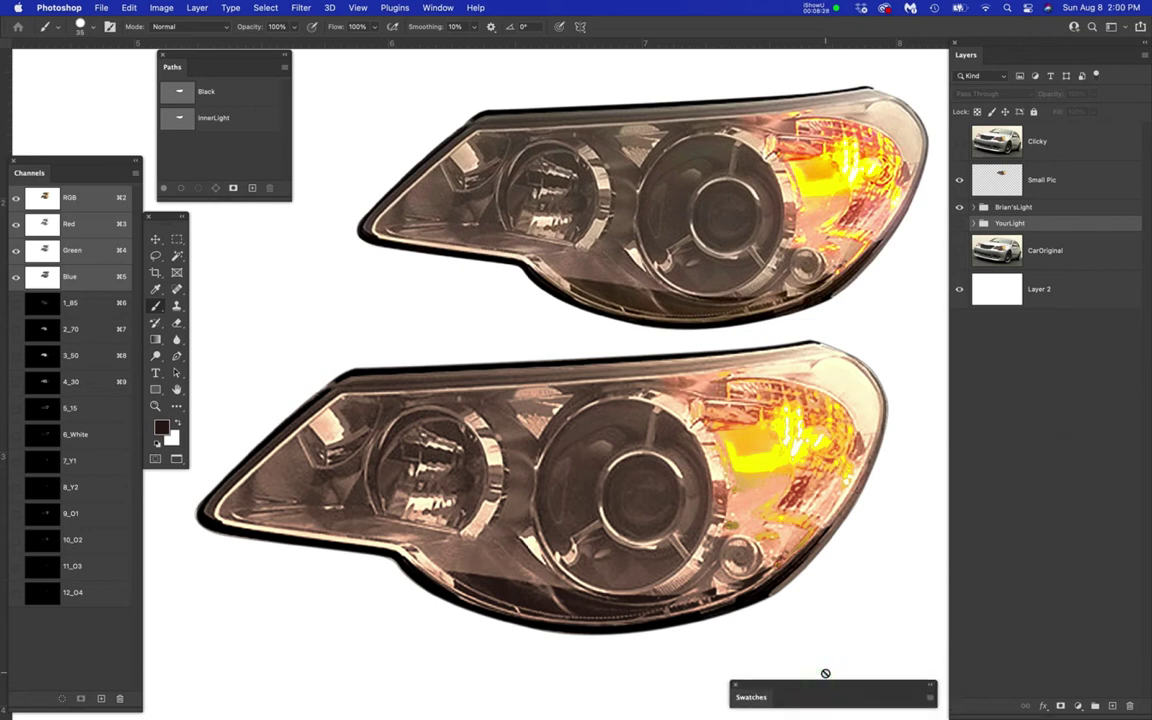
click(975, 208)
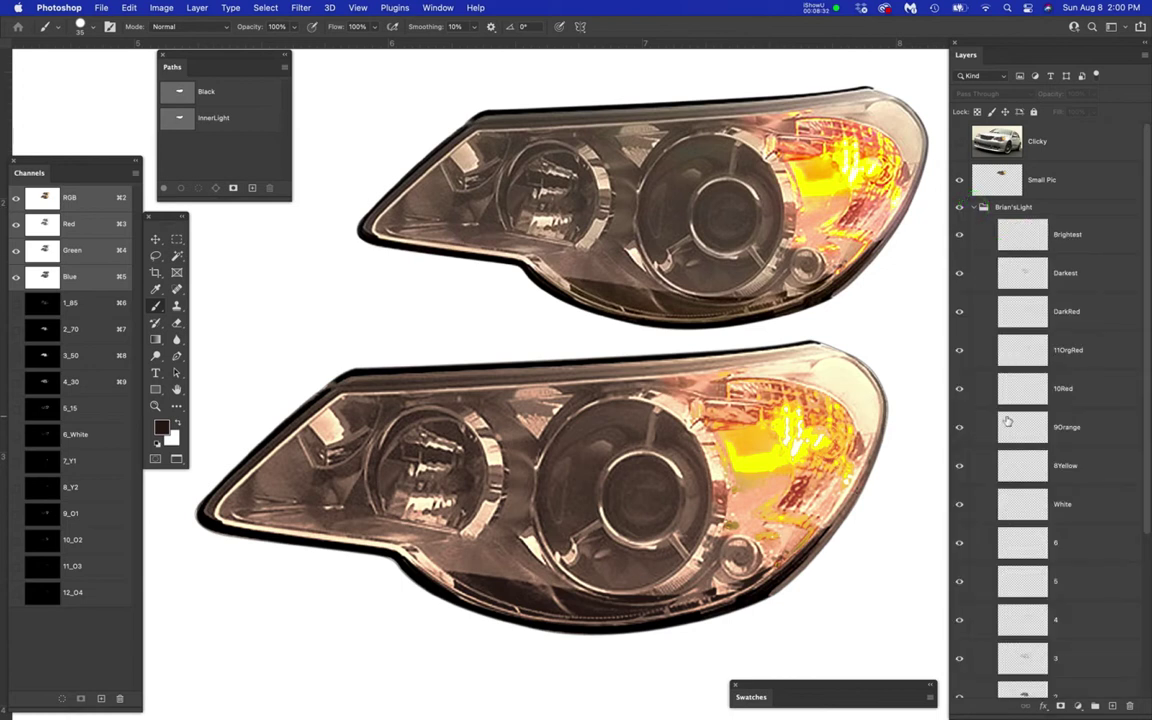
- Hide every layer inside Brian'sLight and the yellow Fill layer
scroll(1007, 422, down, 3)
drag(960, 176, 957, 660)
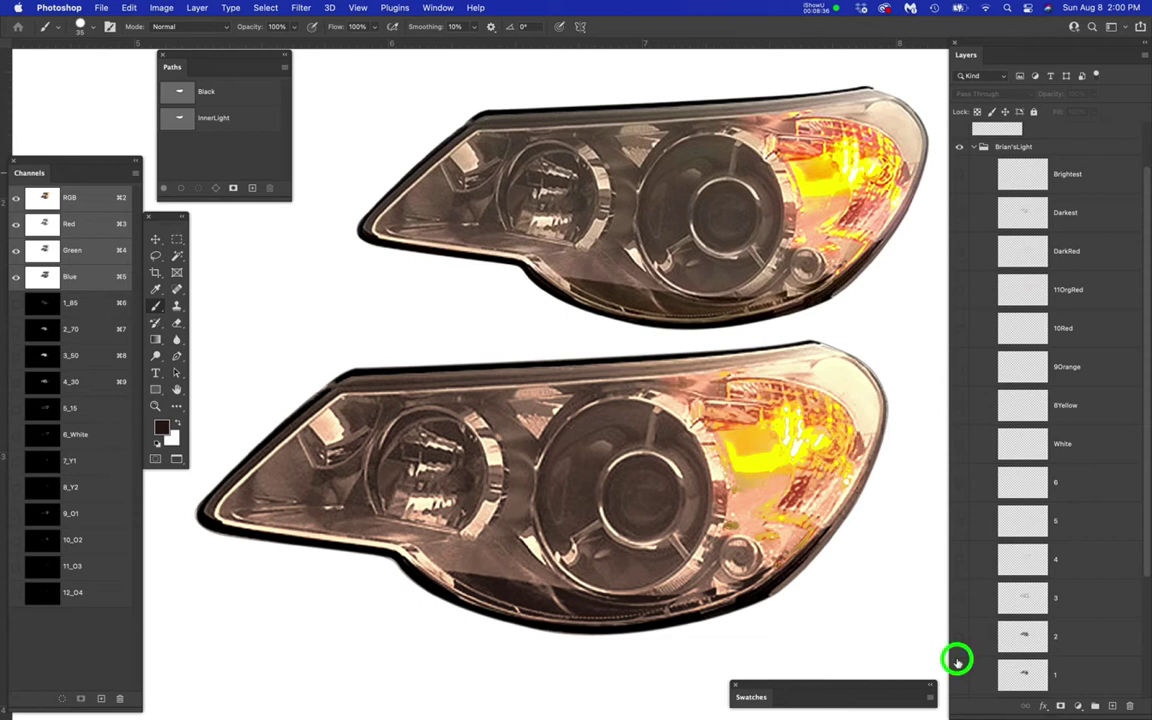
scroll(980, 390, up, 3)
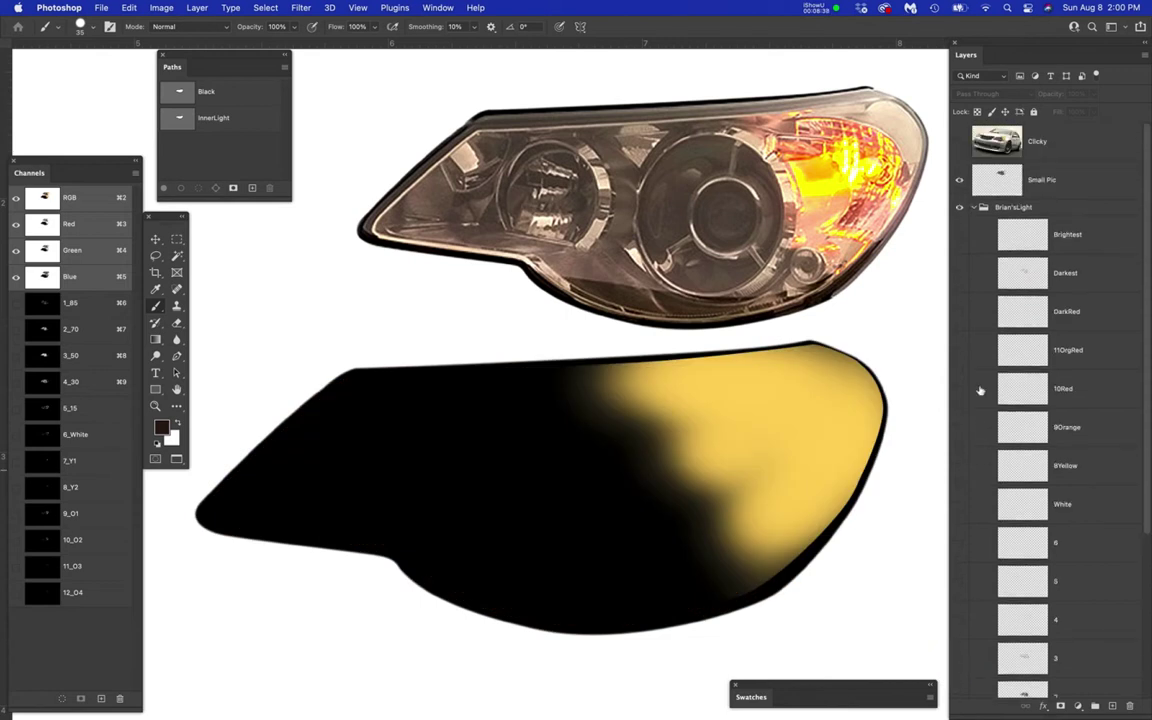
scroll(972, 470, down, 5)
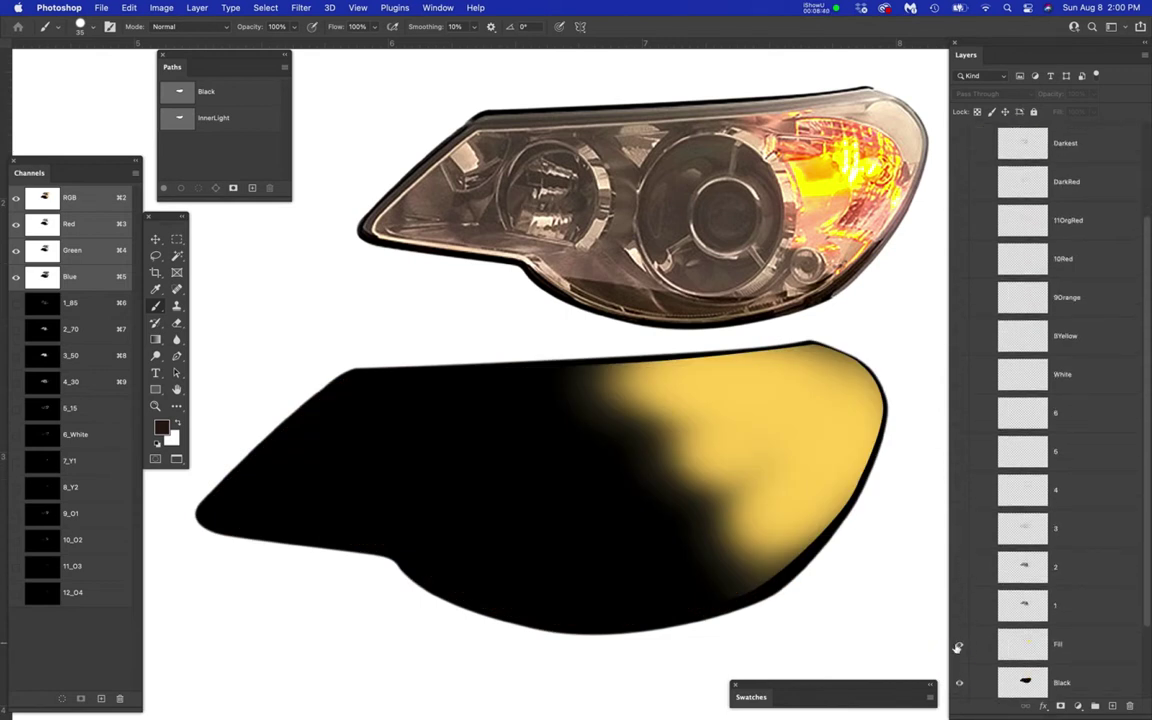
click(958, 646)
scroll(959, 642, down, 2)
click(959, 640)
click(959, 640)
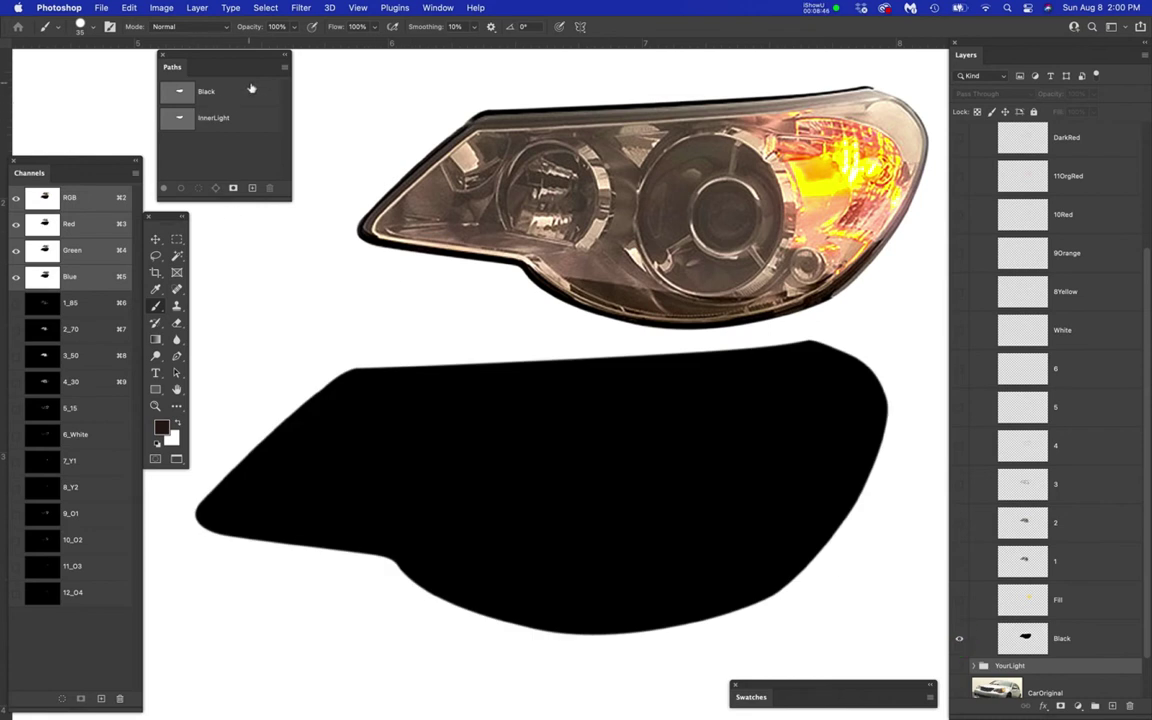
- Load the Black path as a selection around the headlight and hide the Black layer
click(250, 91)
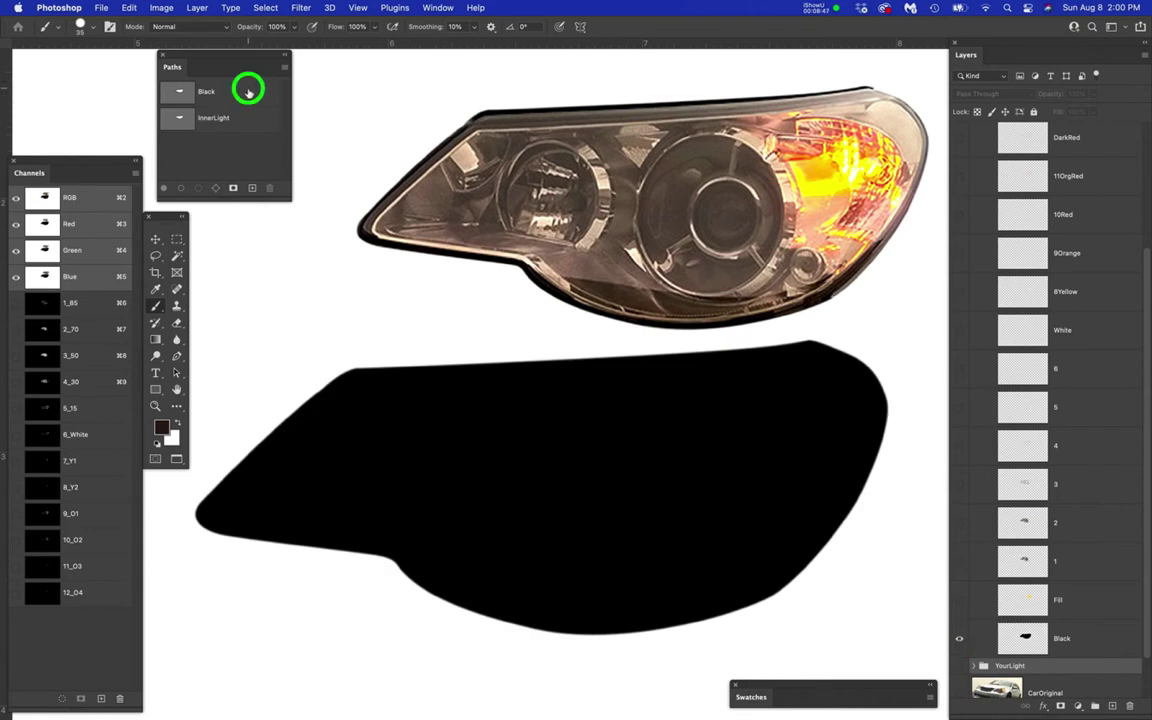
click(171, 119)
click(176, 91)
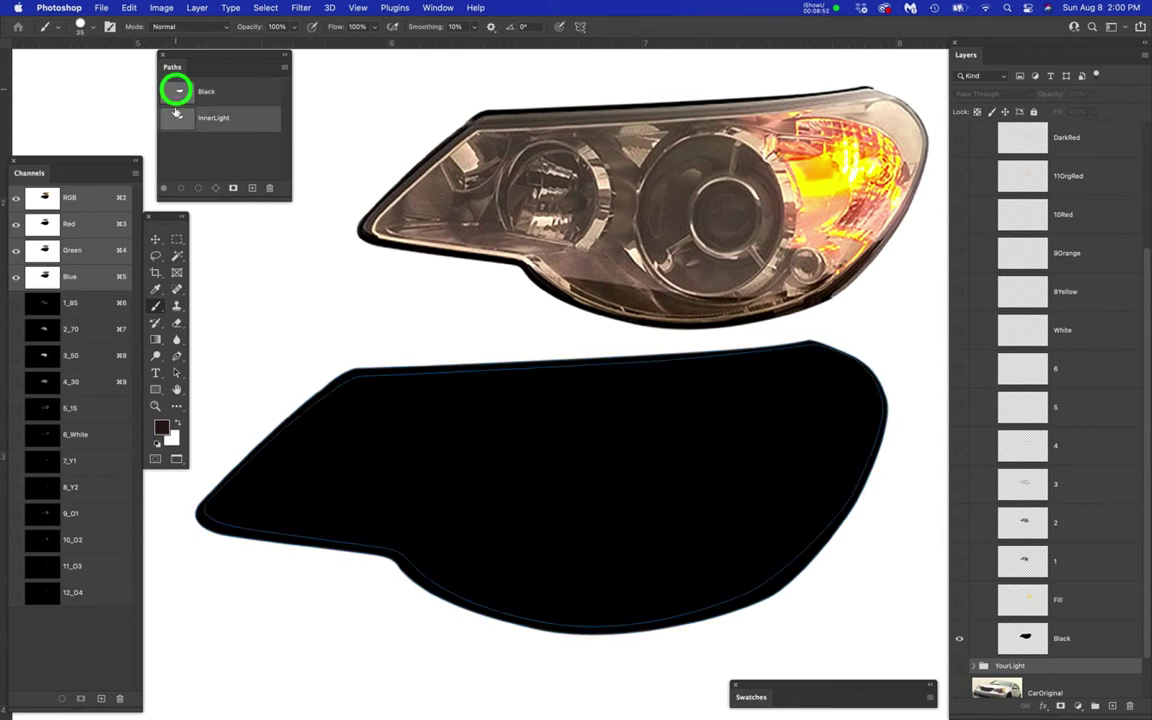
super+click(177, 91)
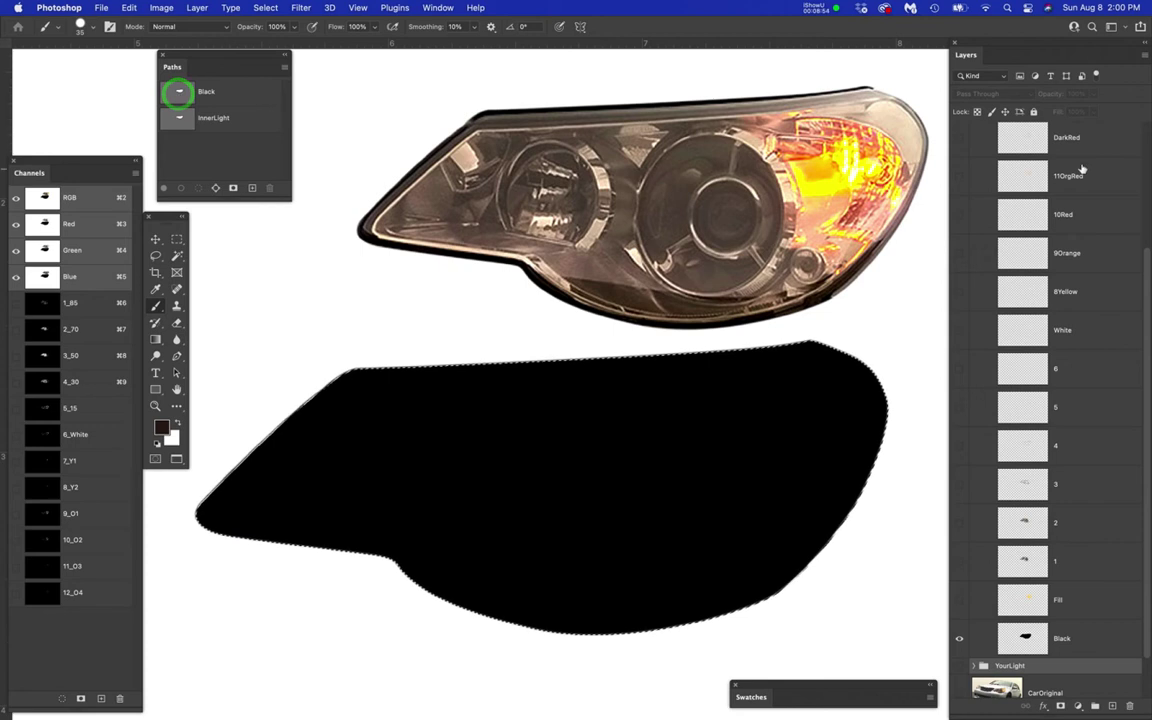
click(959, 638)
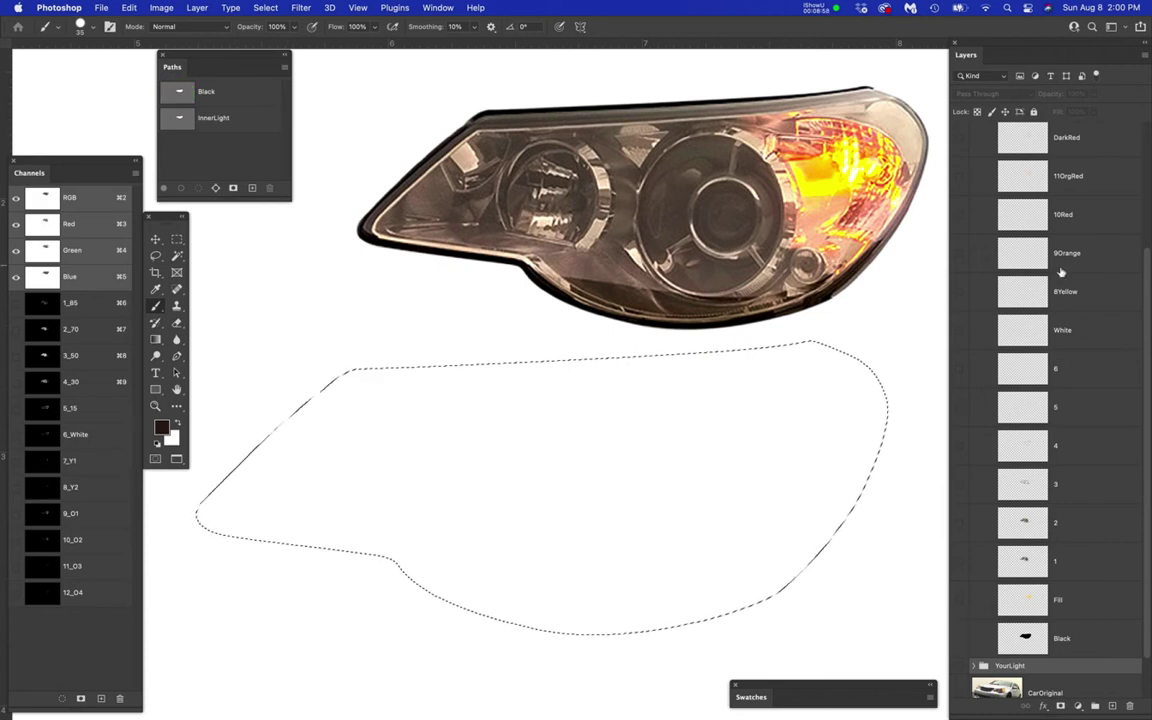
scroll(1061, 272, up, 5)
- Show the Clicky photo, deselect the headlight, and display the Black path outline
click(960, 142)
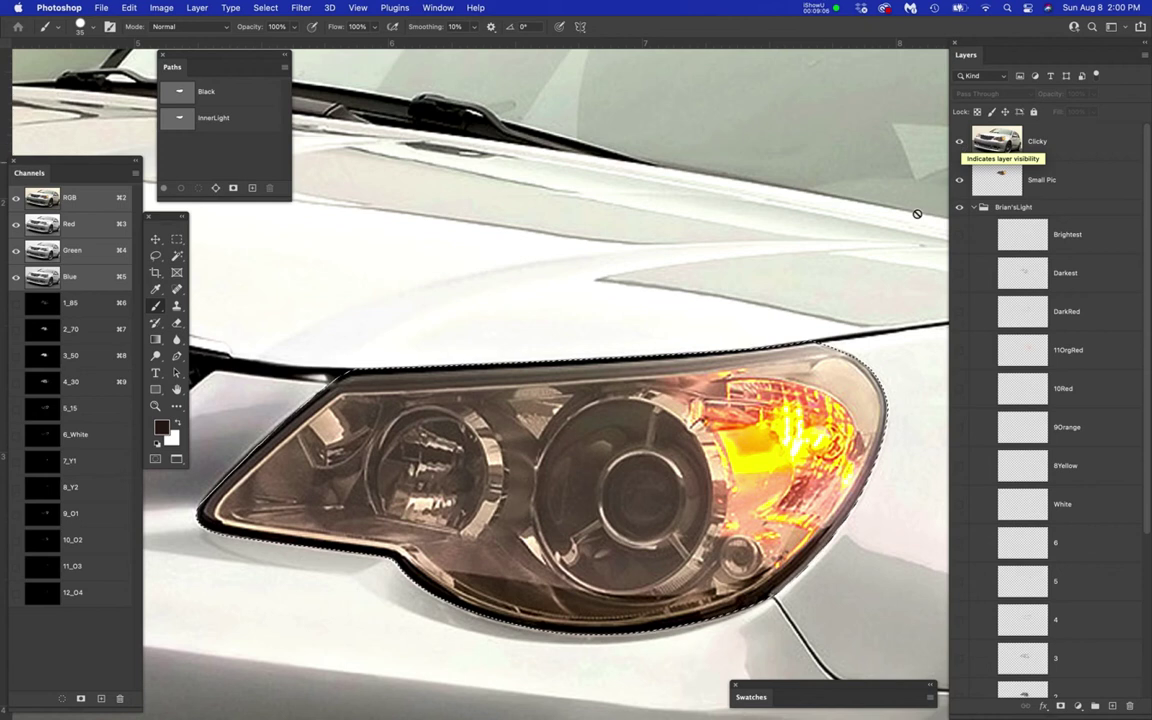
key(super+d)
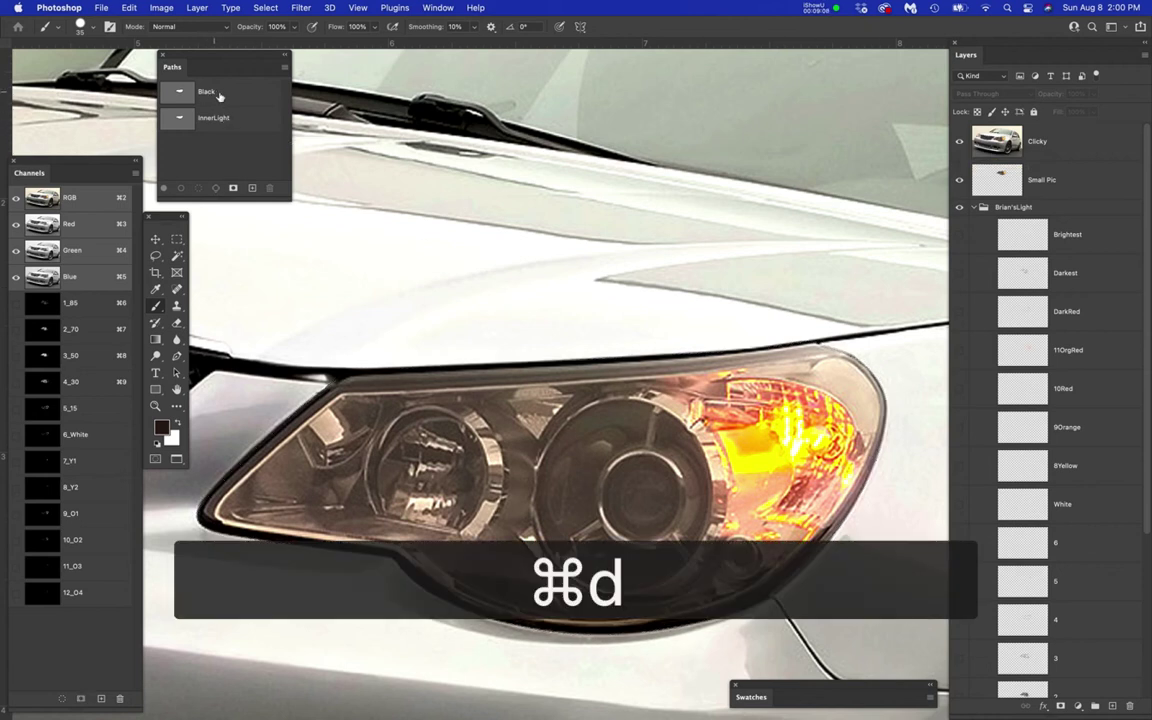
click(225, 95)
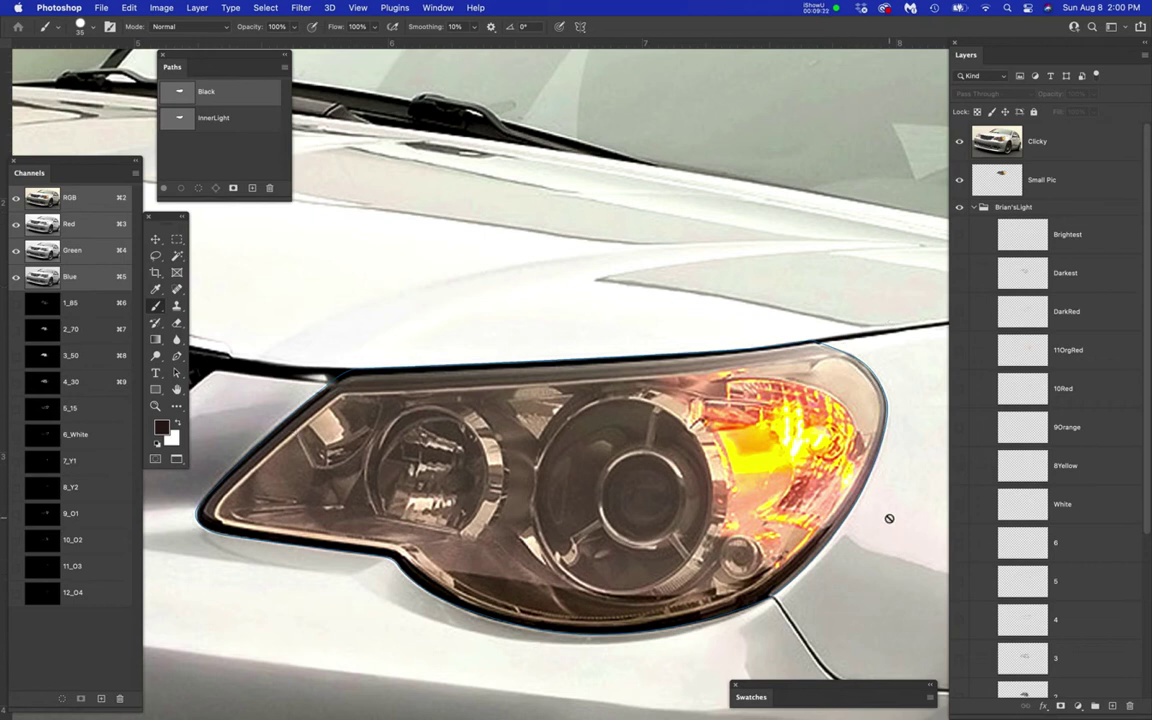
- Toggle the Clicky layer's visibility to compare, leaving it hidden
click(960, 143)
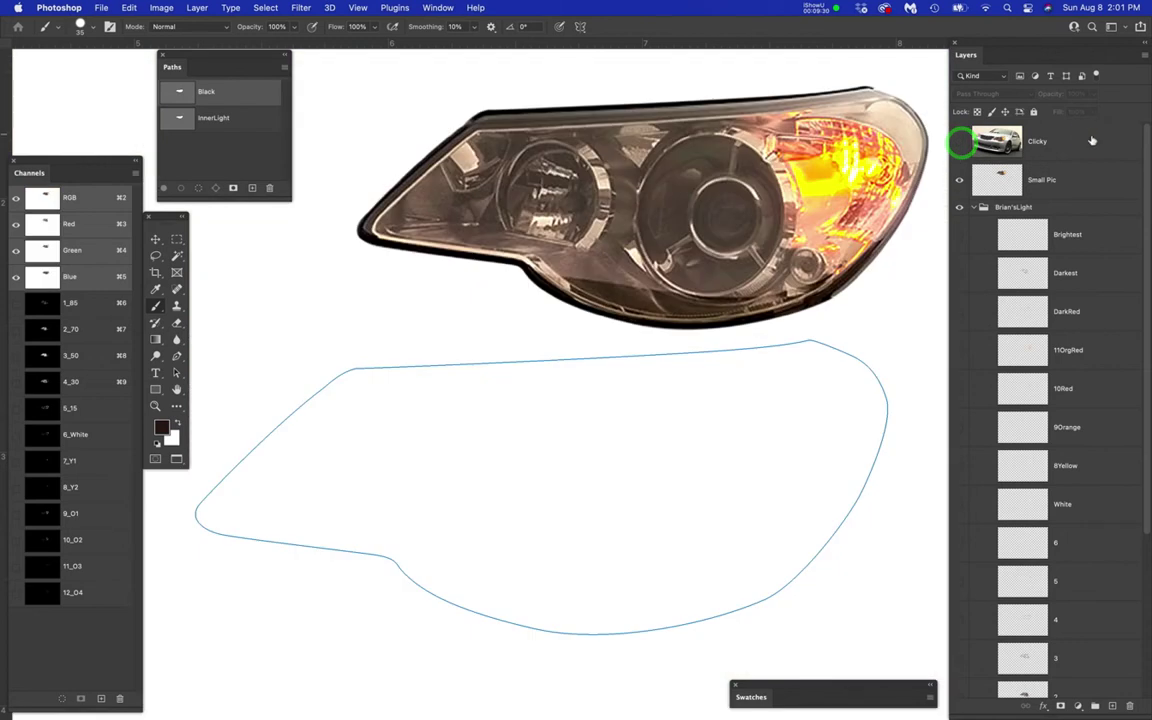
click(1048, 149)
click(959, 145)
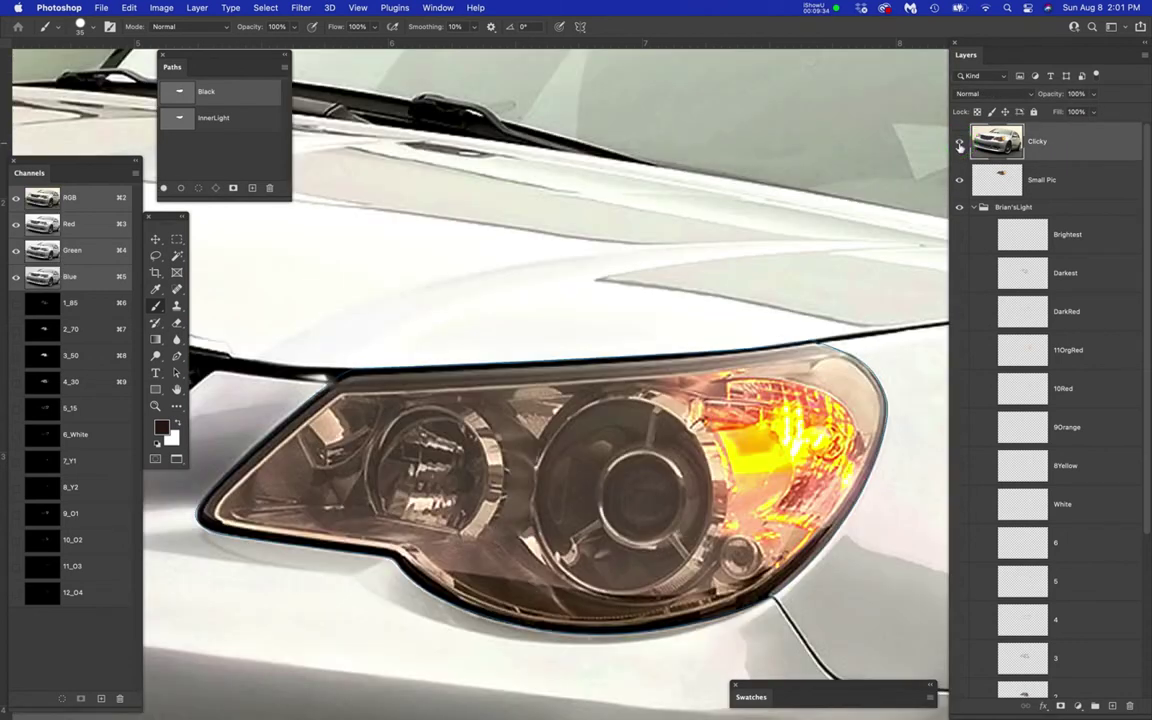
click(959, 145)
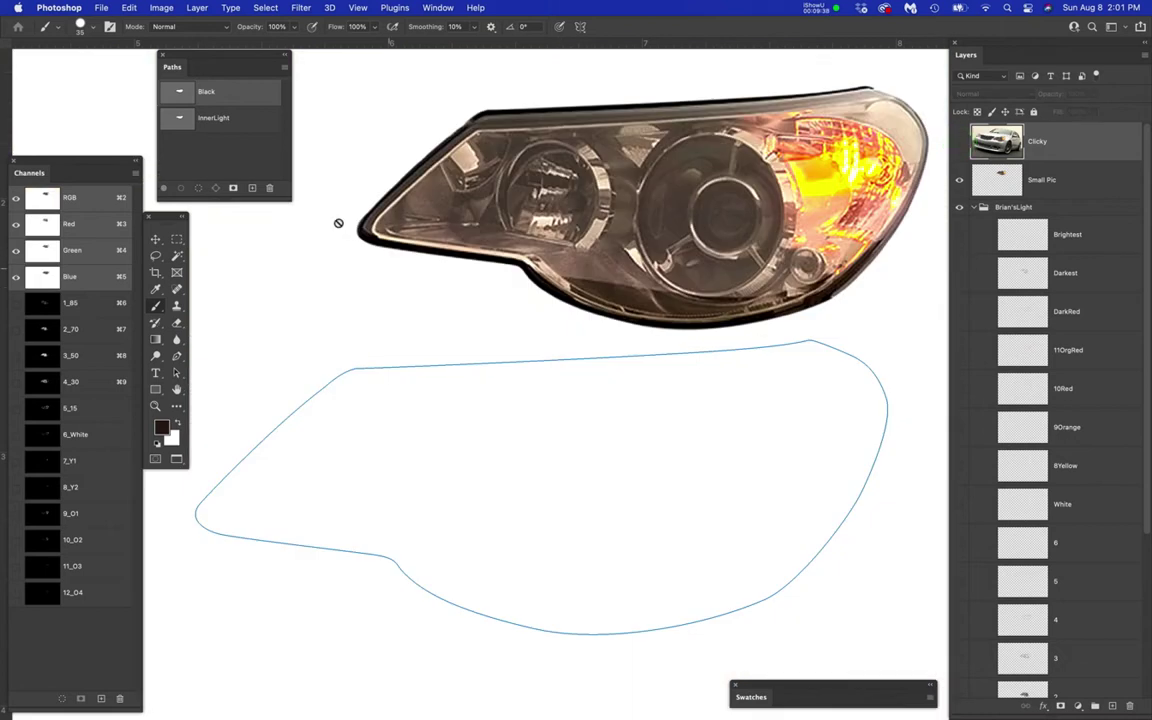
- Clear the path outline and show the Black layer's silhouette, keeping Fill hidden
click(245, 160)
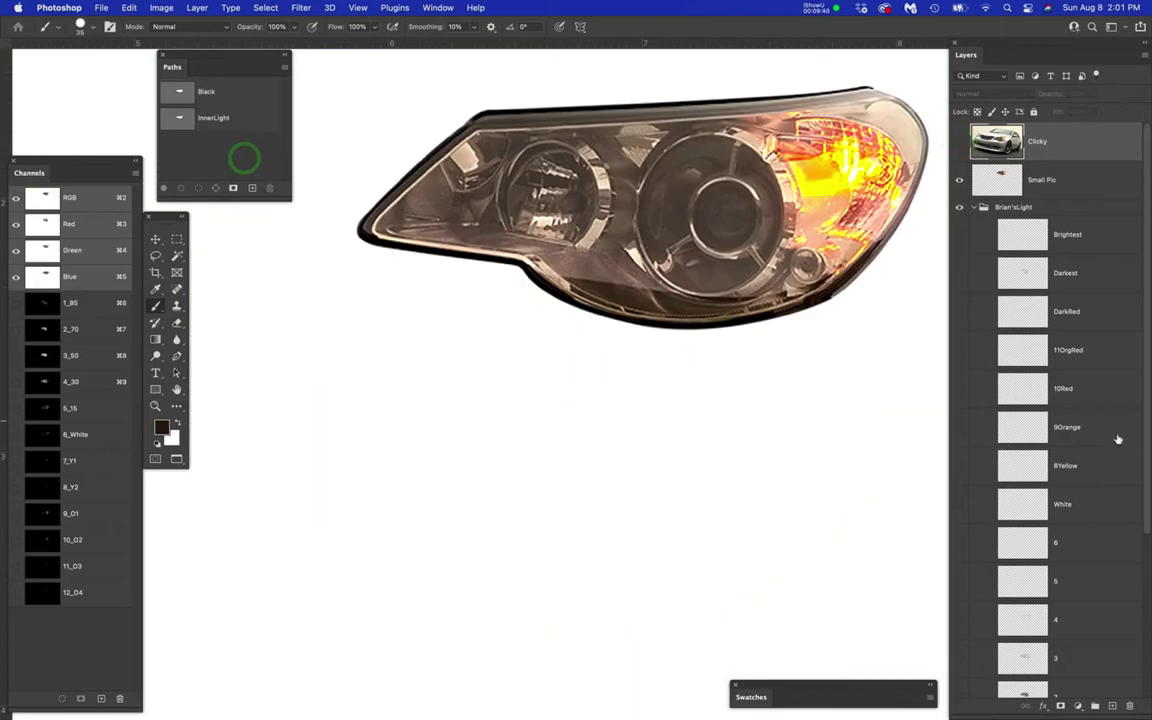
scroll(1023, 597, down, 6)
click(957, 614)
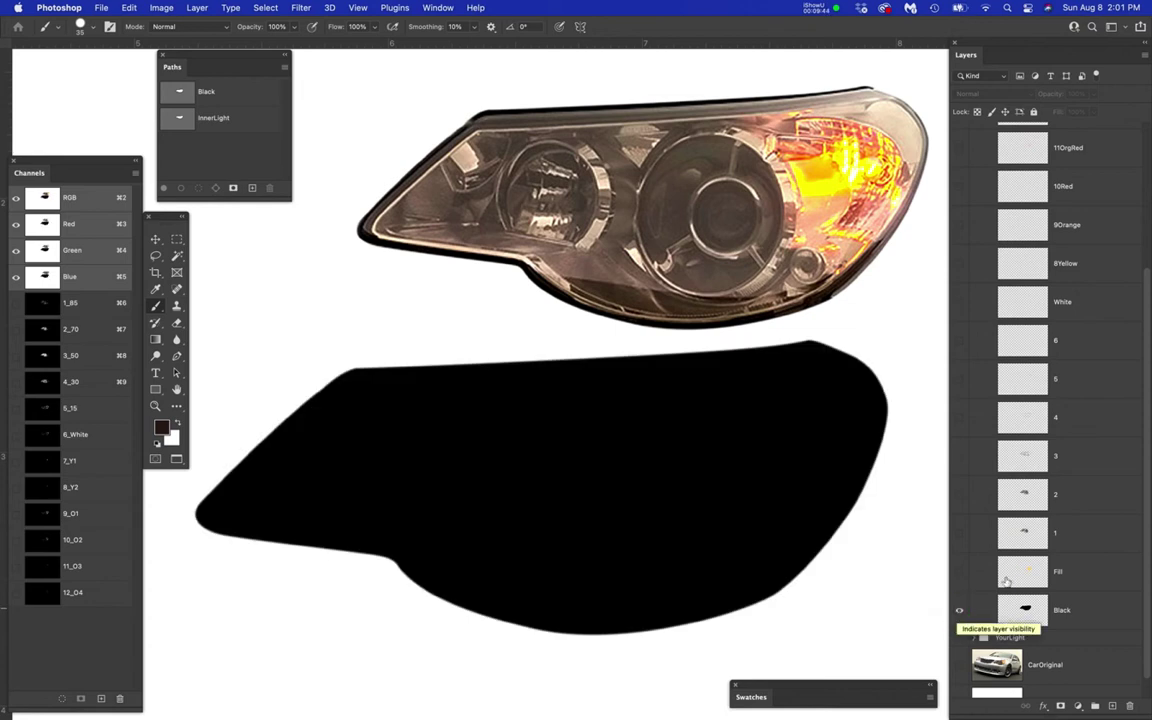
scroll(976, 630, up, 1)
click(959, 608)
click(959, 608)
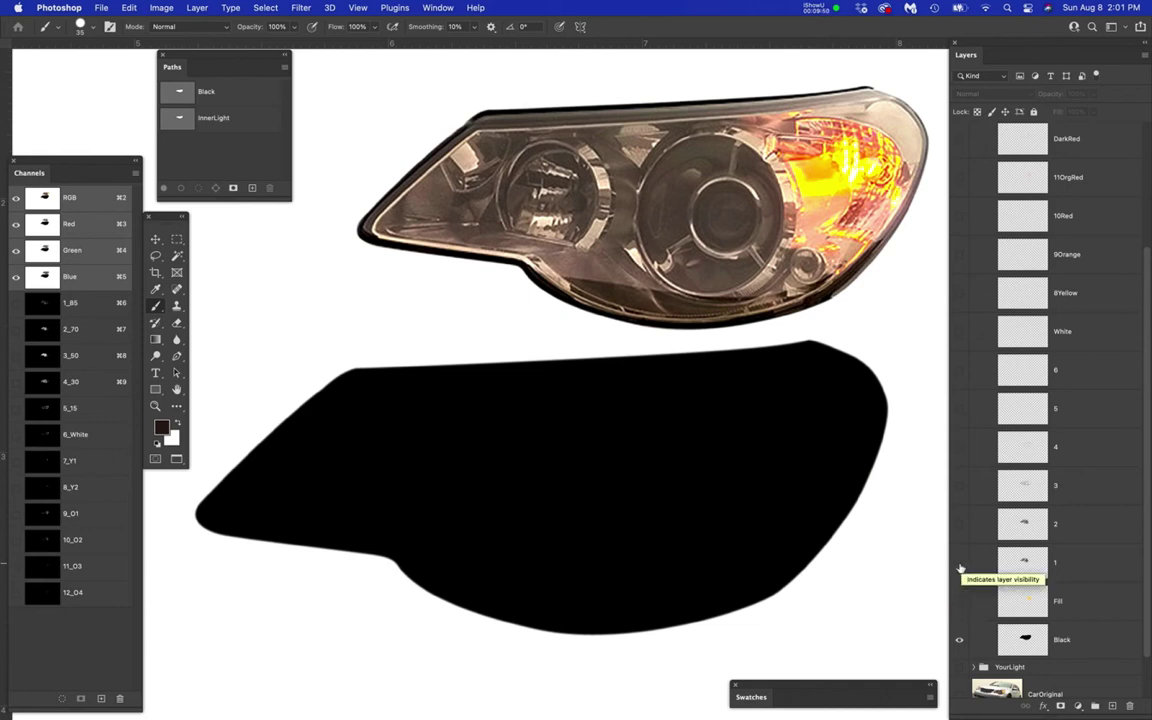
- Select layers 1 through 6, White, 8Yellow, 9Orange, 10Red, 11OrgRed and DarkRed in turn
click(1088, 564)
click(1101, 520)
click(1112, 474)
click(1112, 436)
click(1106, 406)
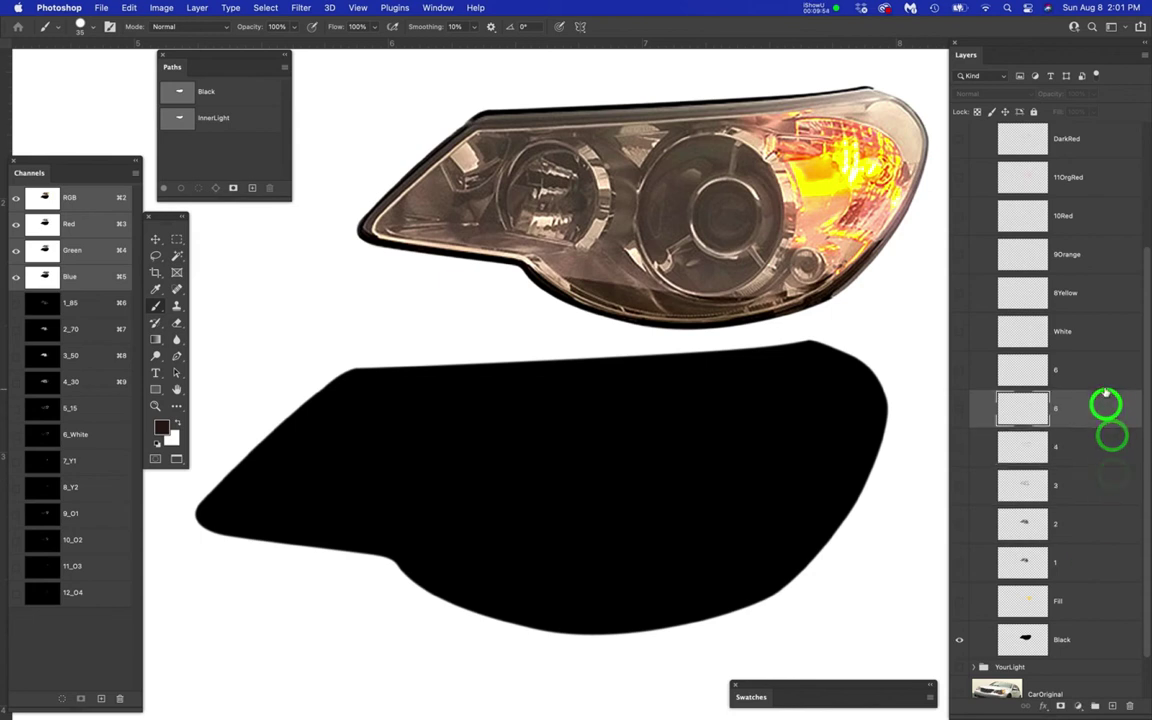
click(1106, 378)
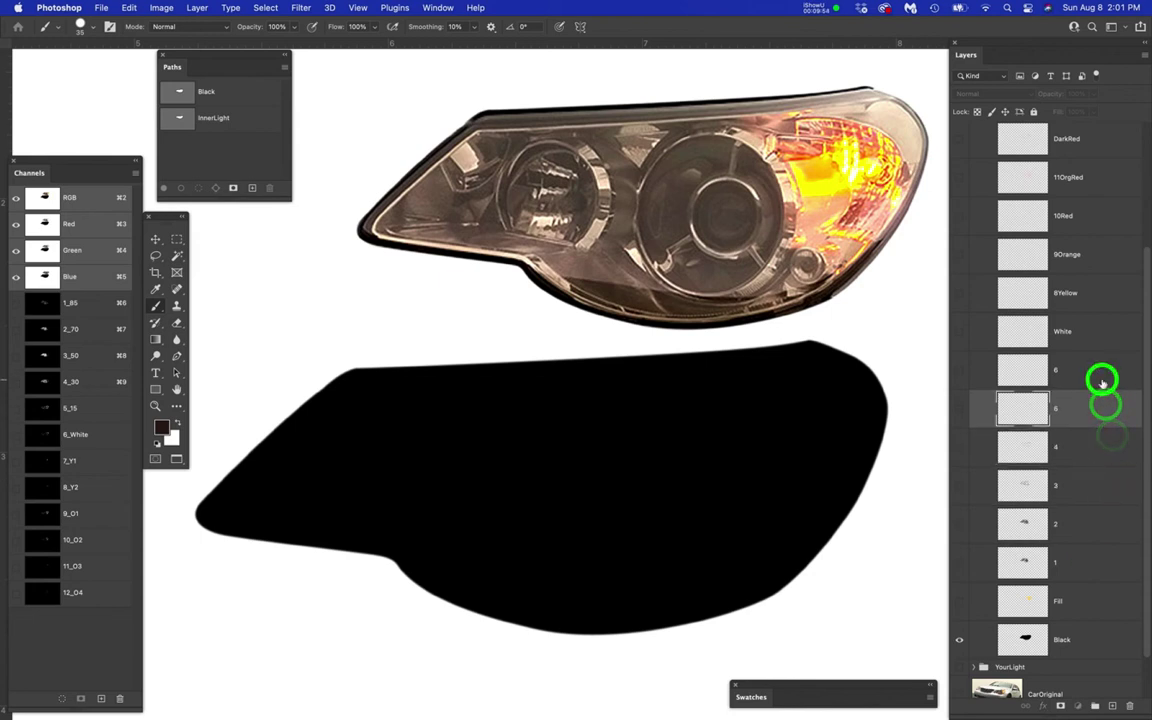
click(1110, 328)
click(1115, 292)
click(1126, 250)
click(1113, 210)
click(1108, 177)
click(1102, 139)
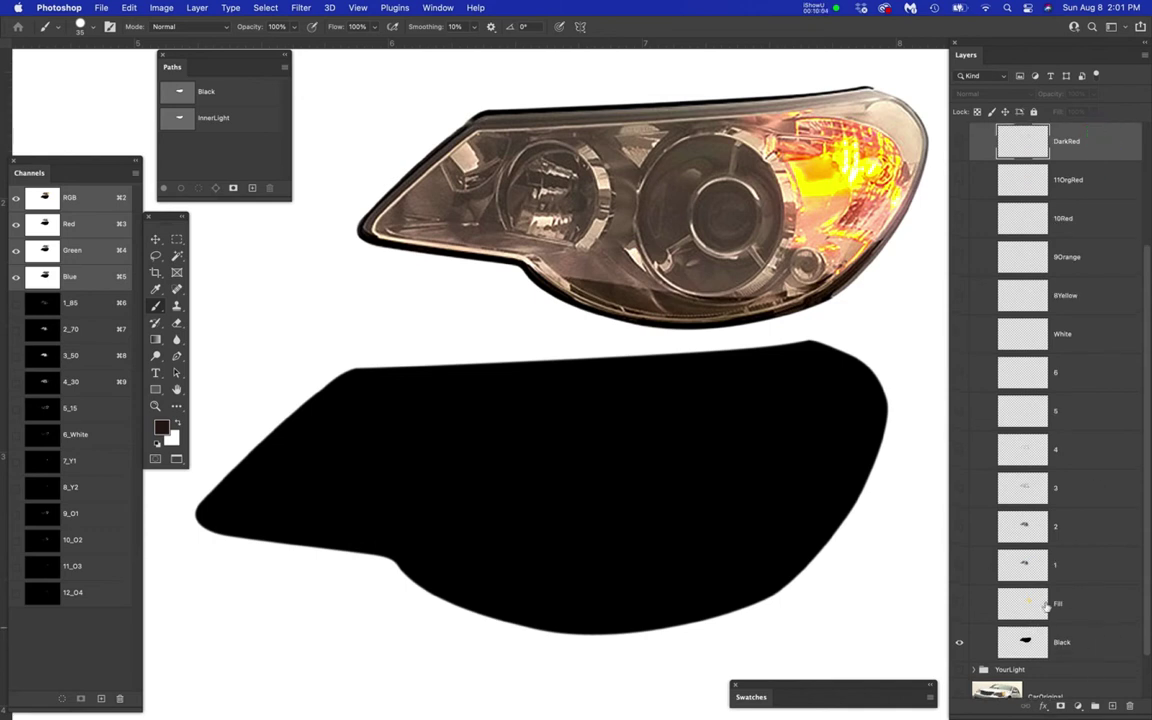
- Make paint layers 1 through 6 visible over the black silhouette
click(959, 565)
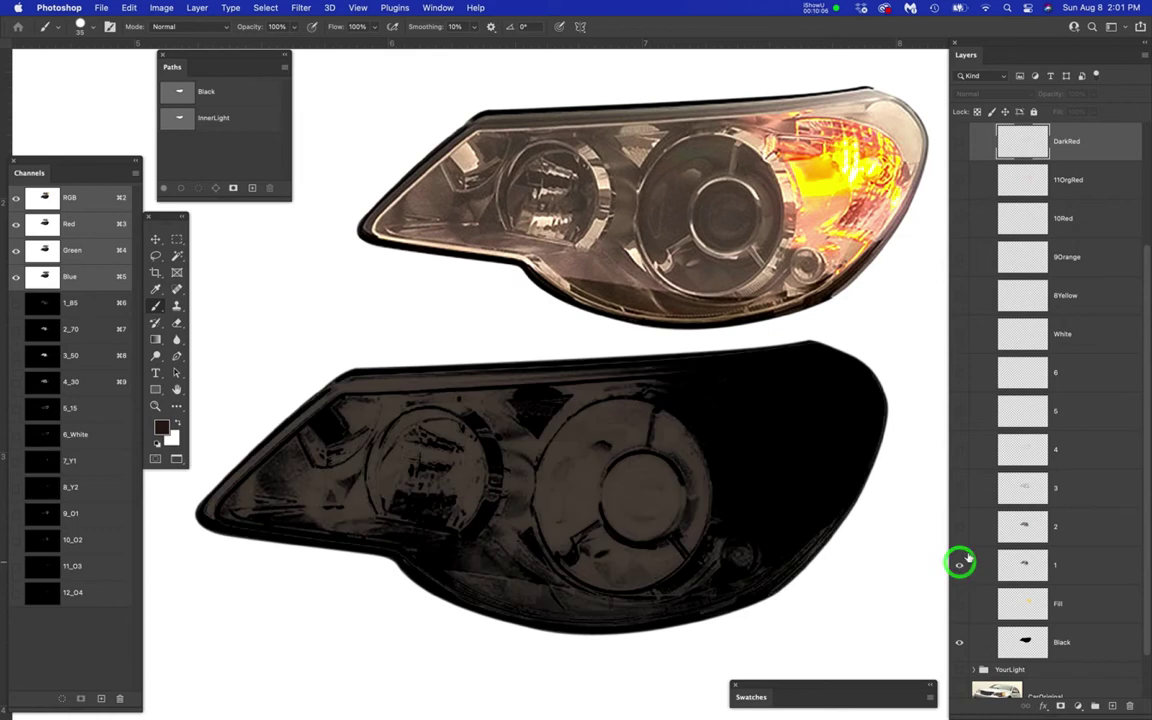
click(959, 527)
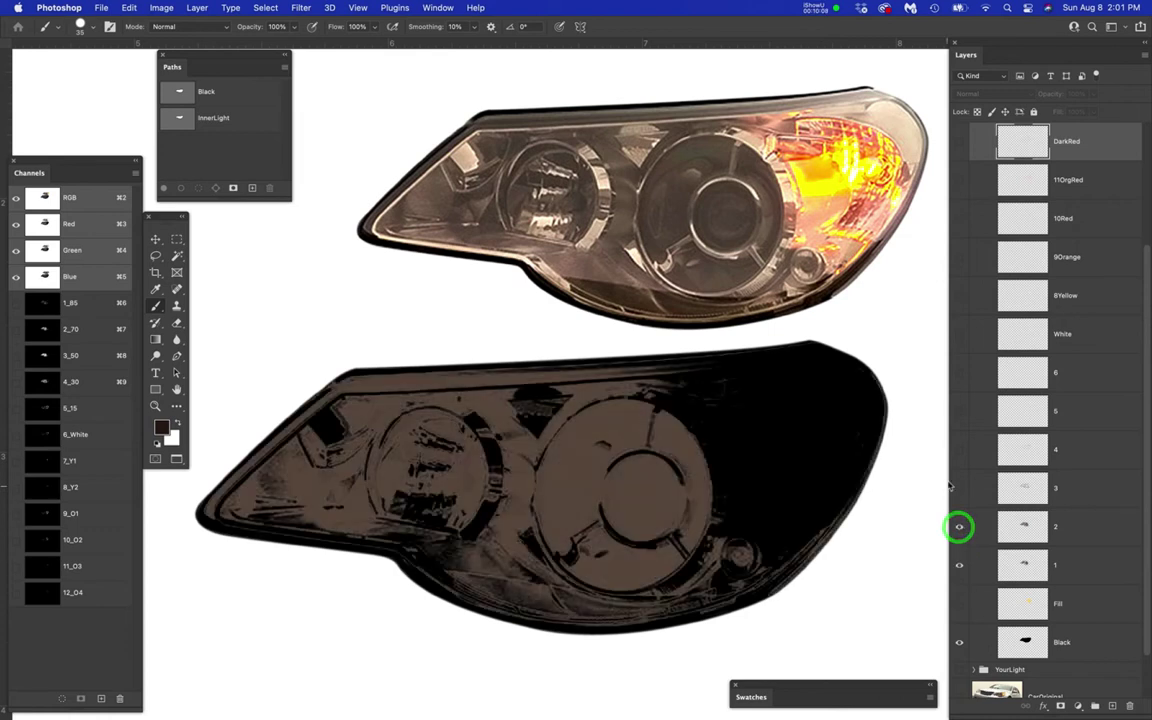
click(959, 488)
click(959, 450)
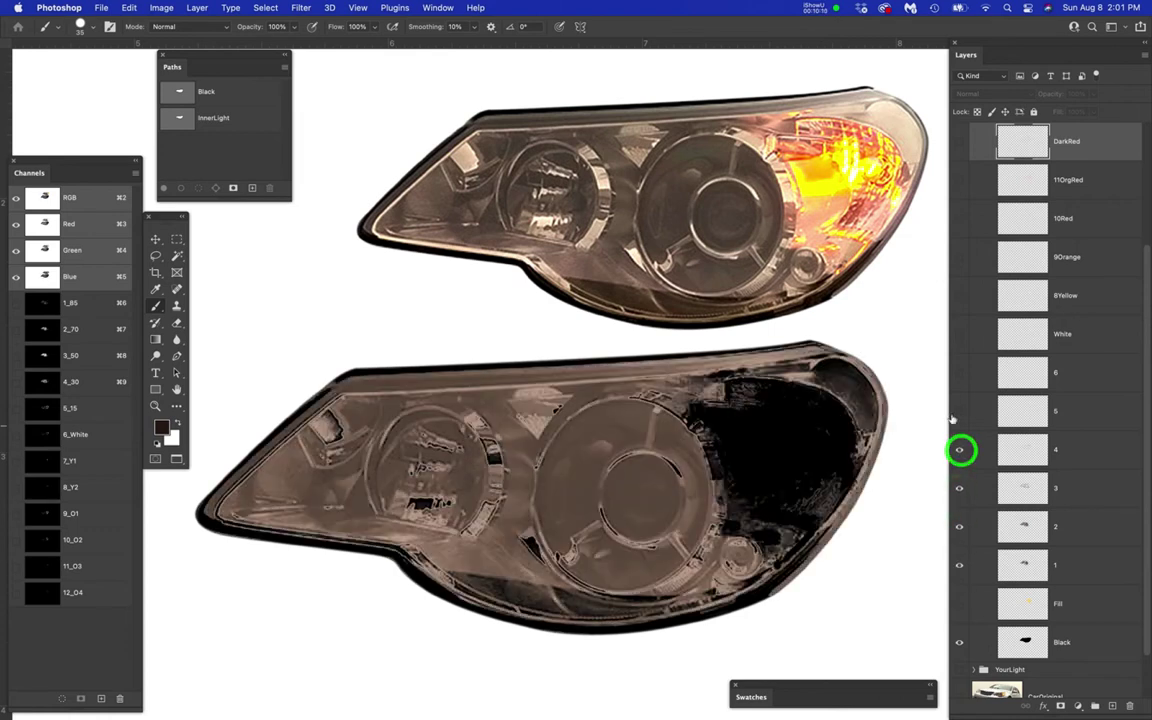
click(959, 411)
click(959, 372)
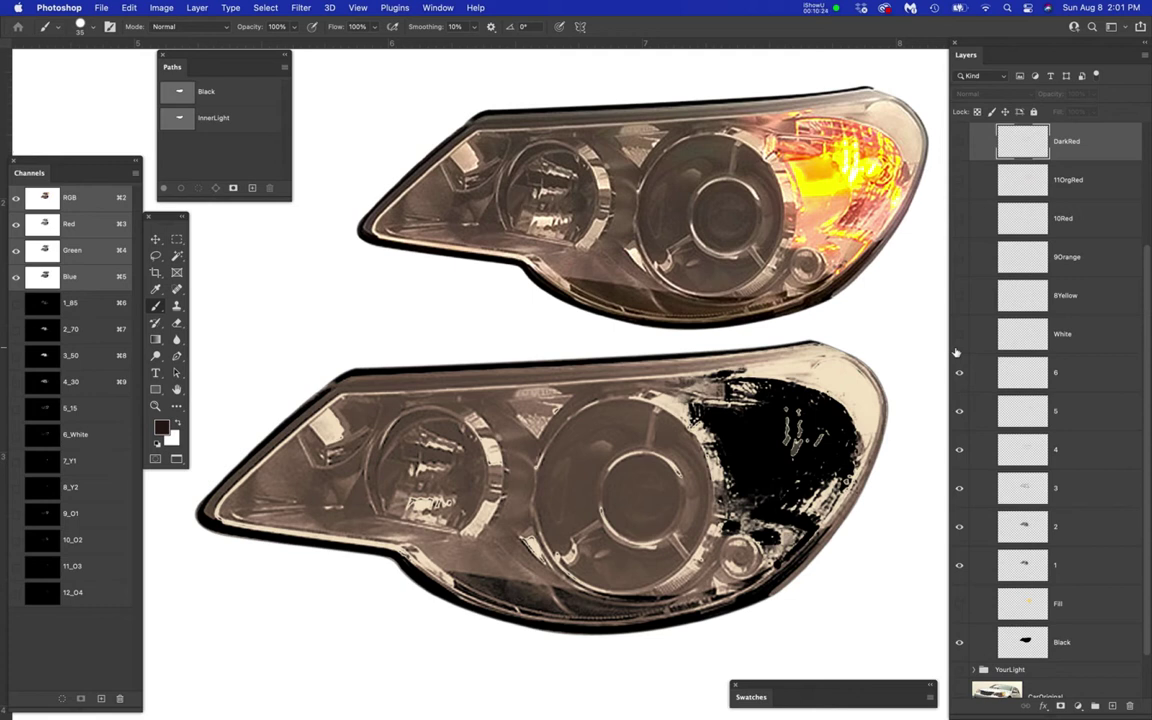
- Show the White, 8Yellow, 9Orange, 10Red, 11OrgRed and DarkRed paint layers
click(960, 334)
click(960, 295)
click(960, 257)
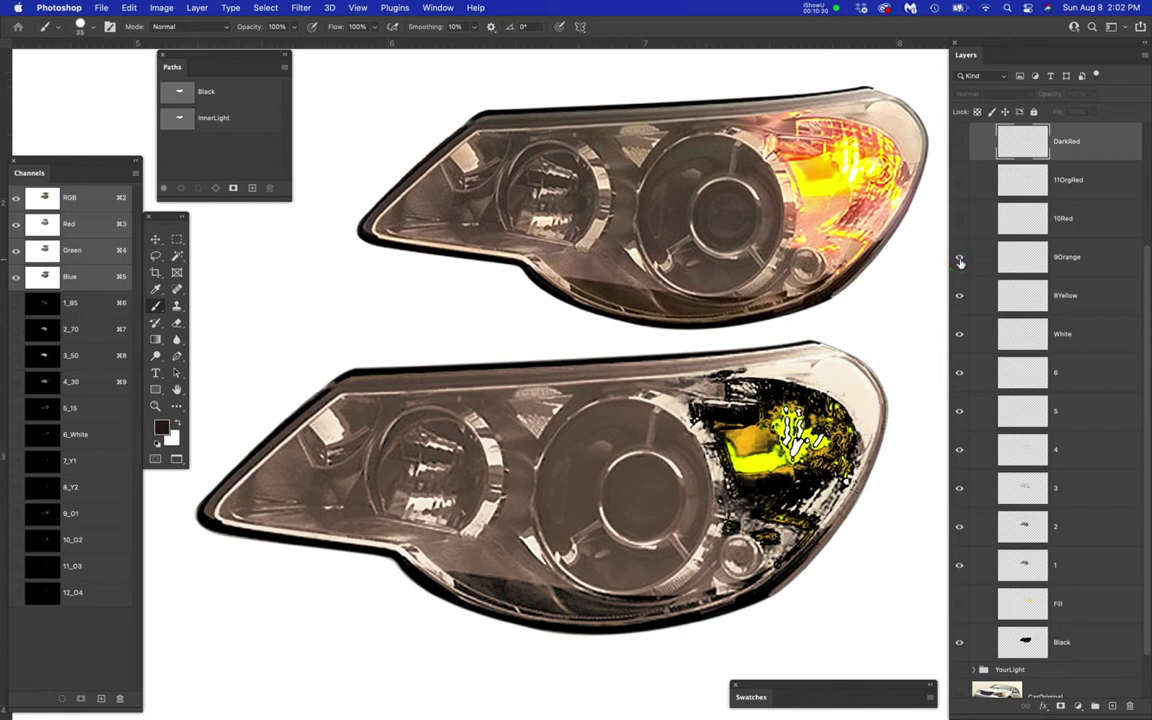
click(960, 257)
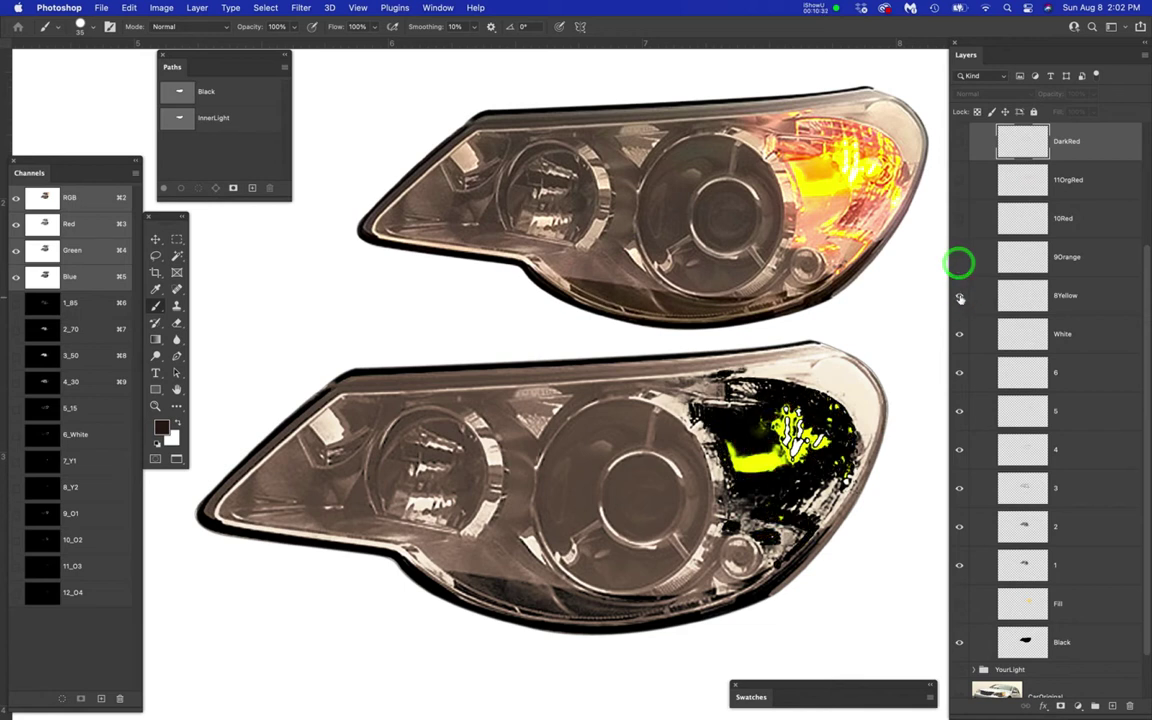
click(960, 295)
click(960, 295)
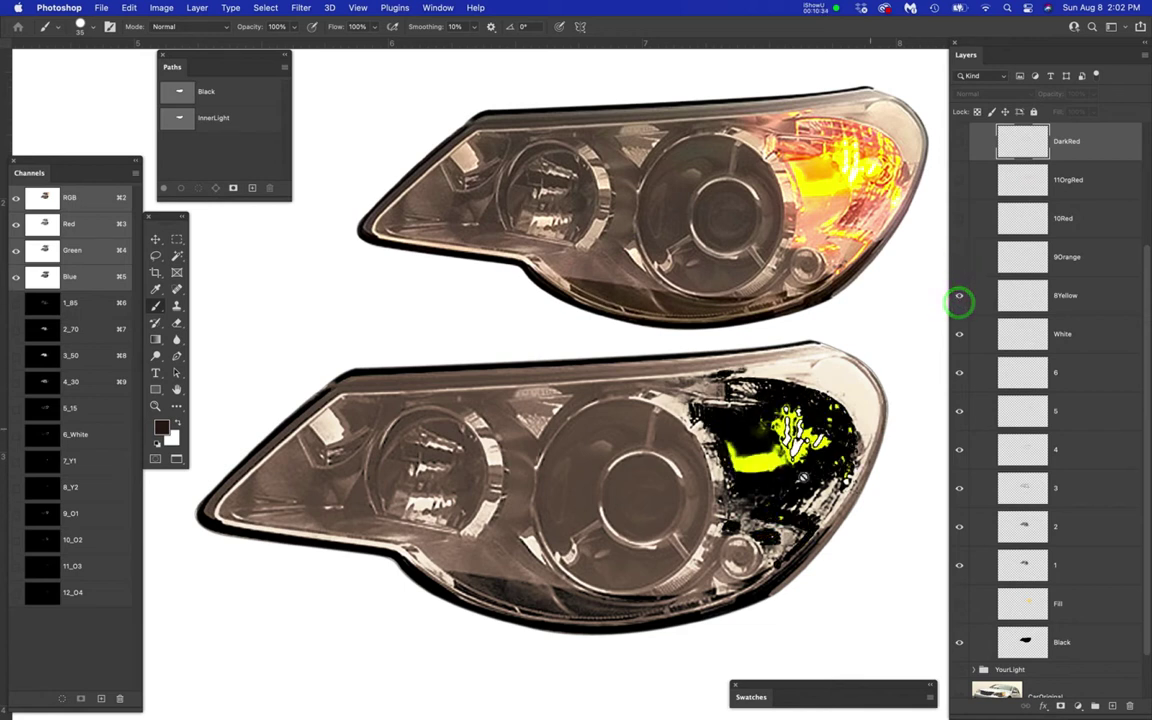
scroll(688, 448, up, 3)
click(960, 257)
click(959, 222)
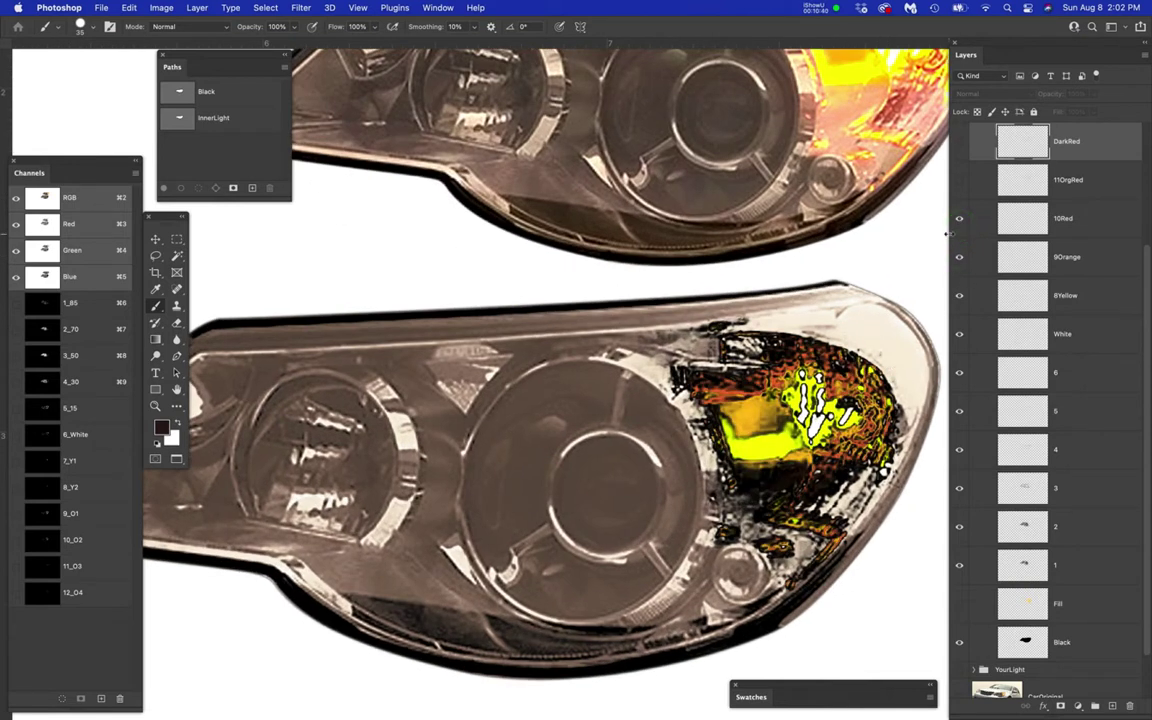
click(960, 180)
scroll(735, 468, down, 1)
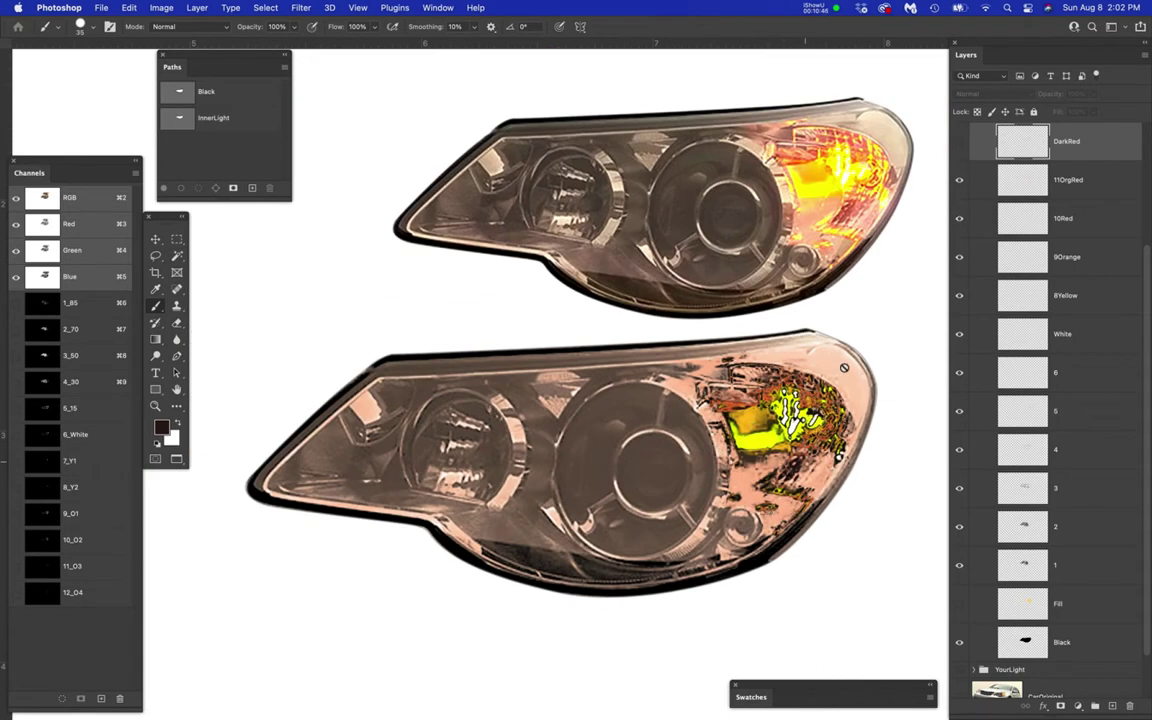
click(961, 142)
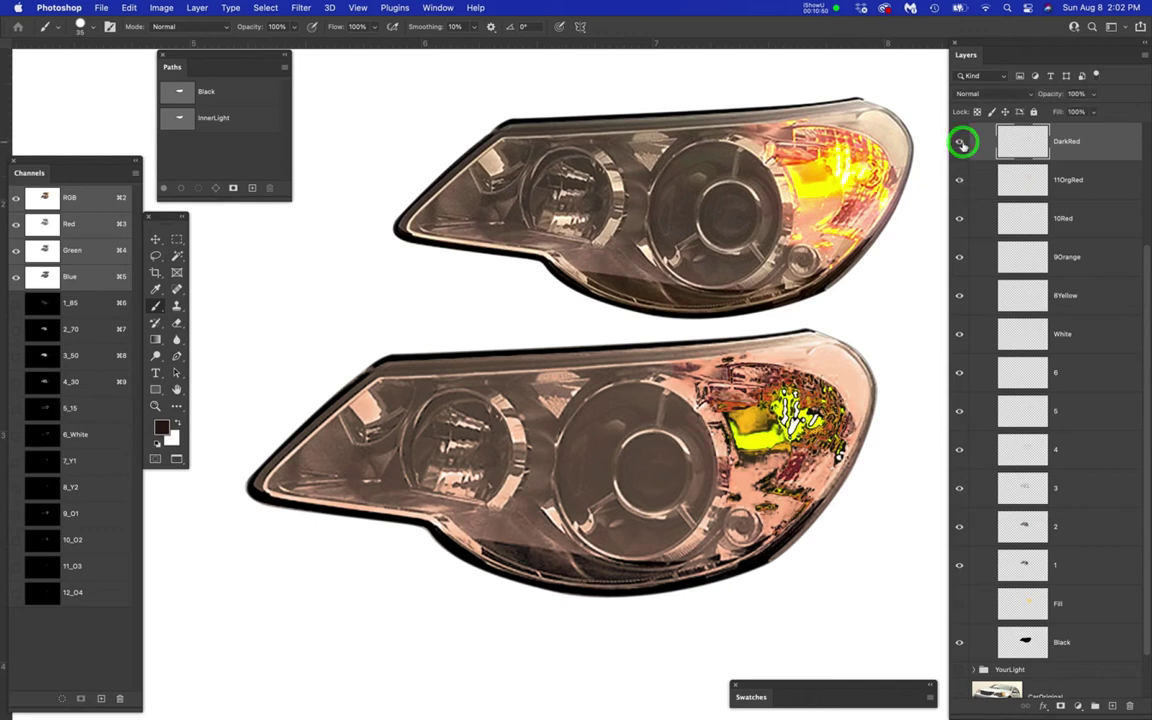
- Turn on the Fill layer's orange glow and select the Fill layer
click(961, 605)
click(961, 605)
click(961, 605)
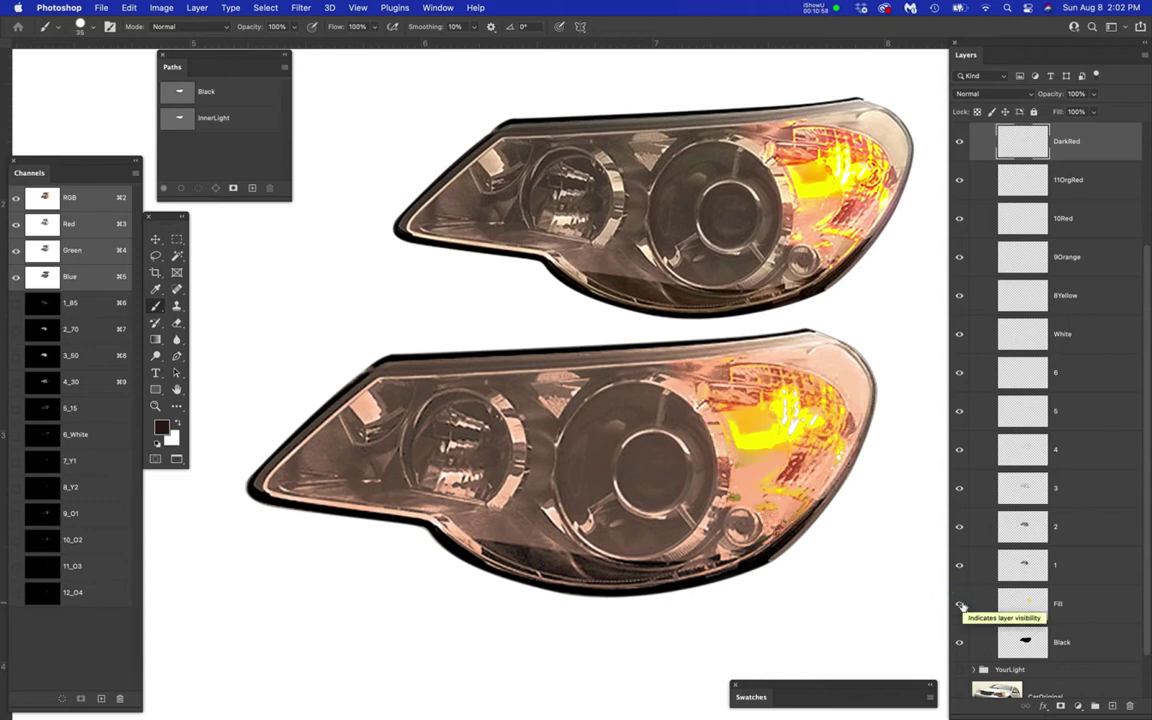
click(1125, 600)
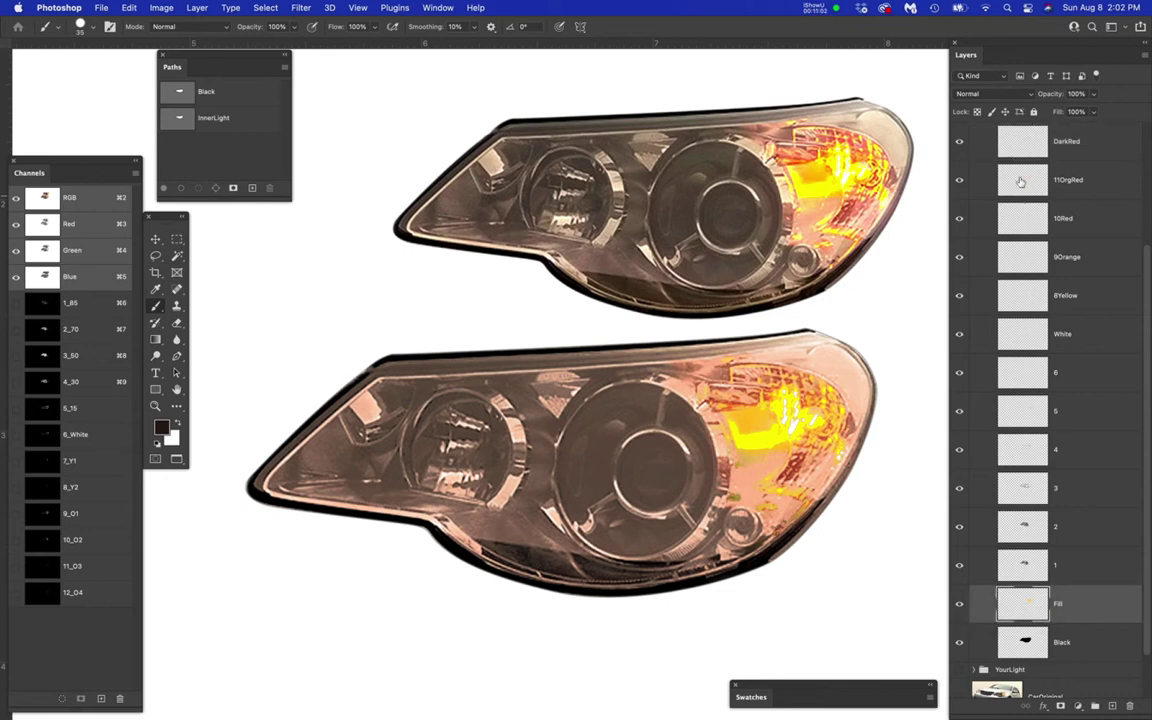
- Show Darkest and Brightest, collapse and hide Brian'sLight, and show the YourLight group
scroll(1065, 207, up, 5)
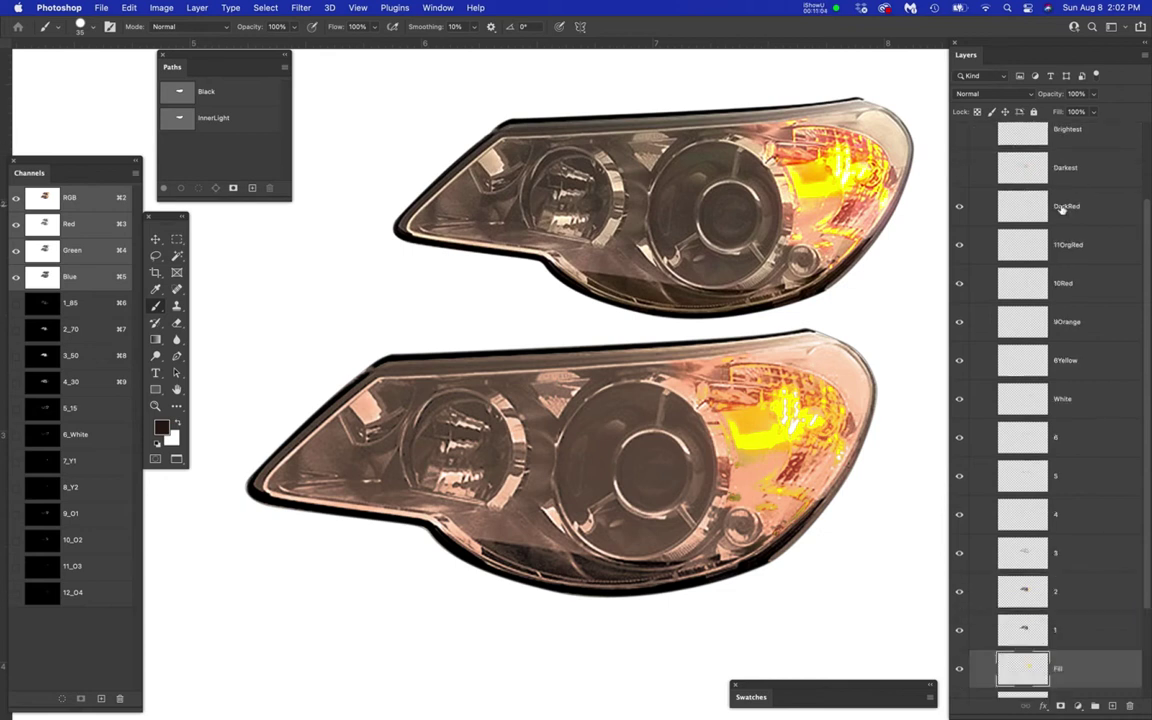
click(959, 237)
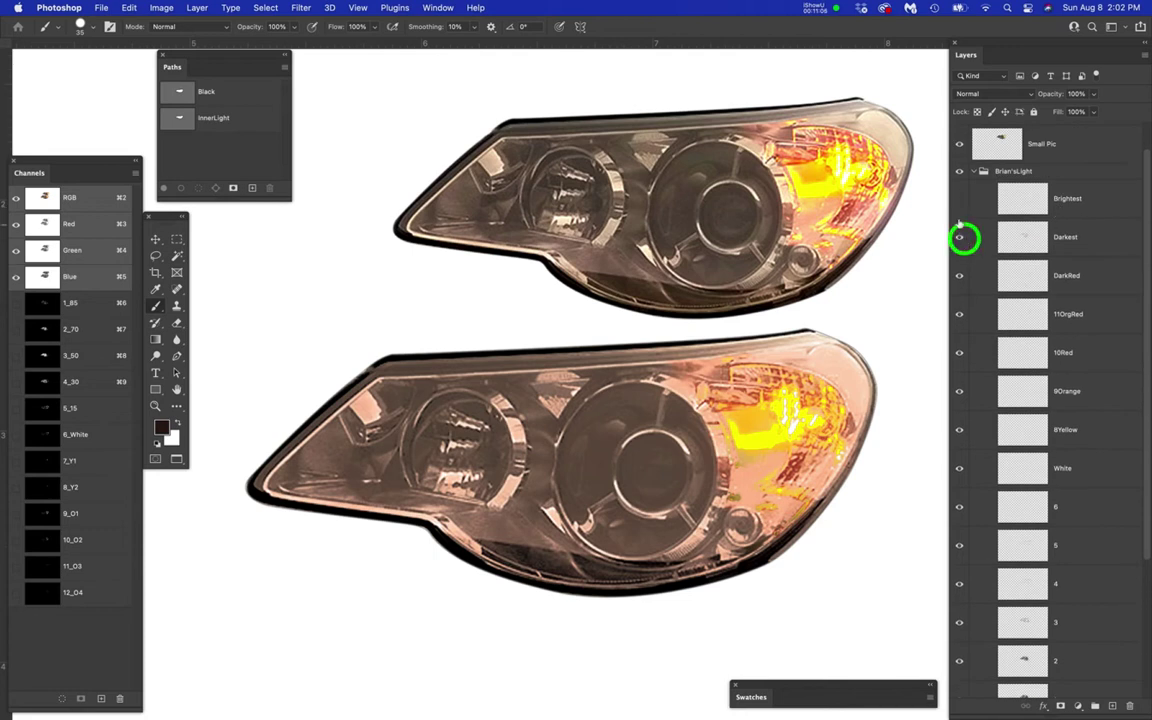
click(959, 198)
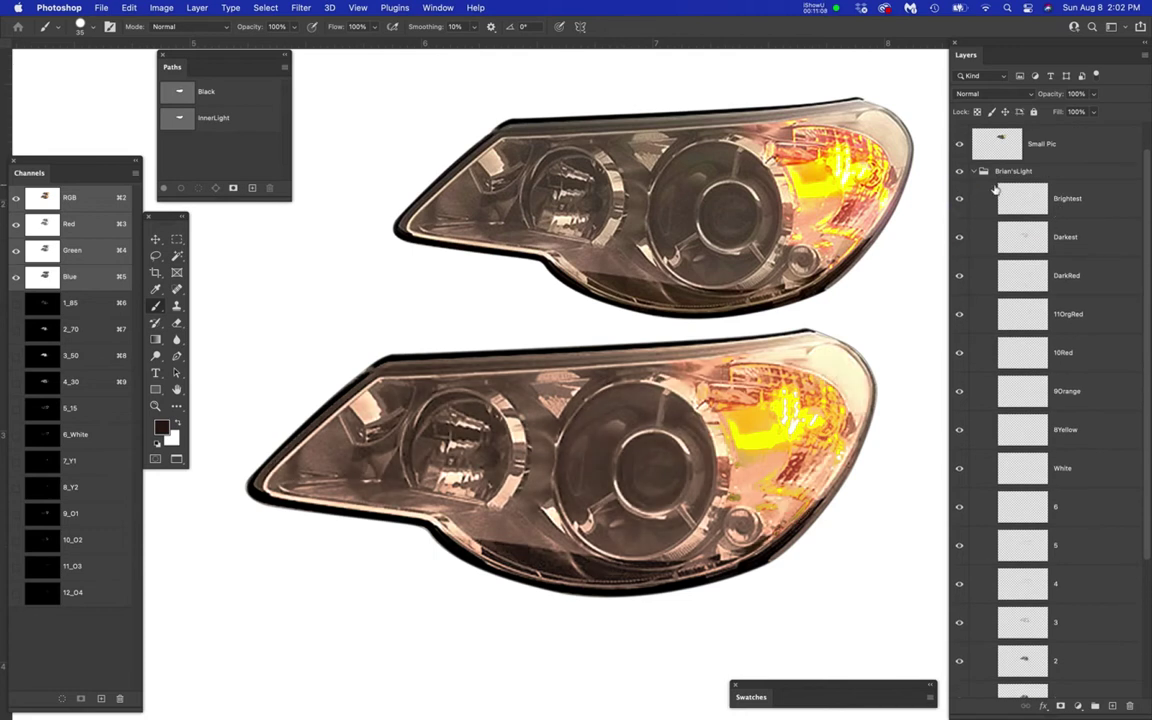
click(968, 172)
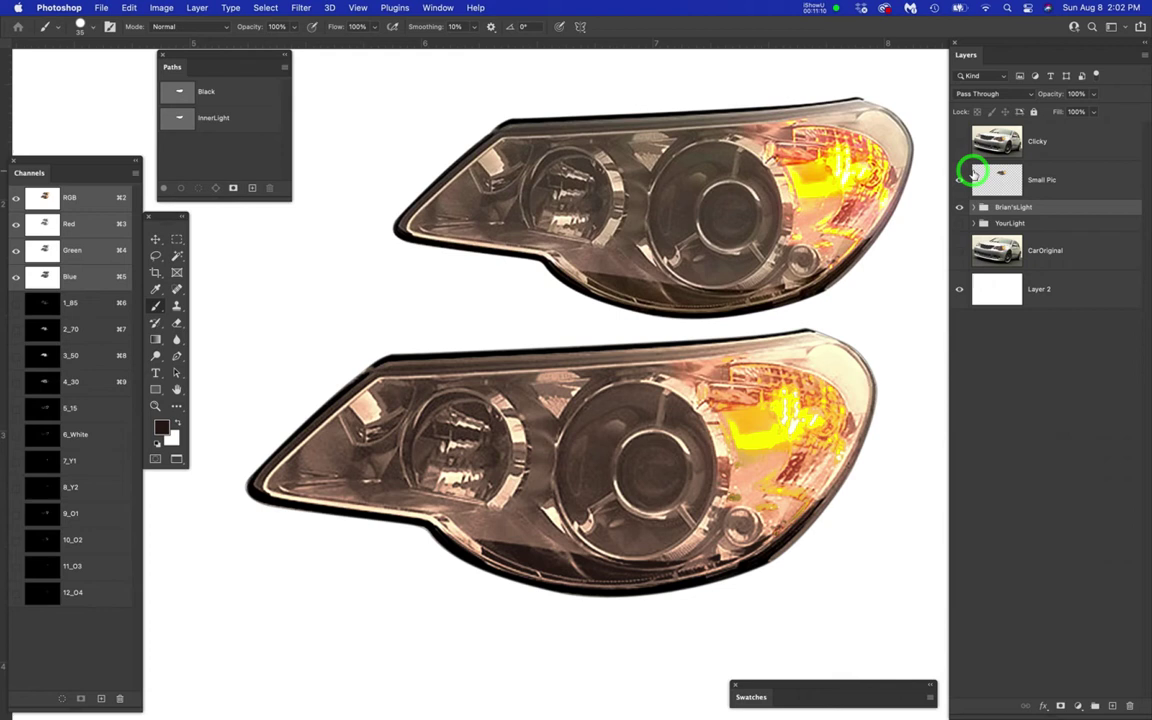
click(959, 207)
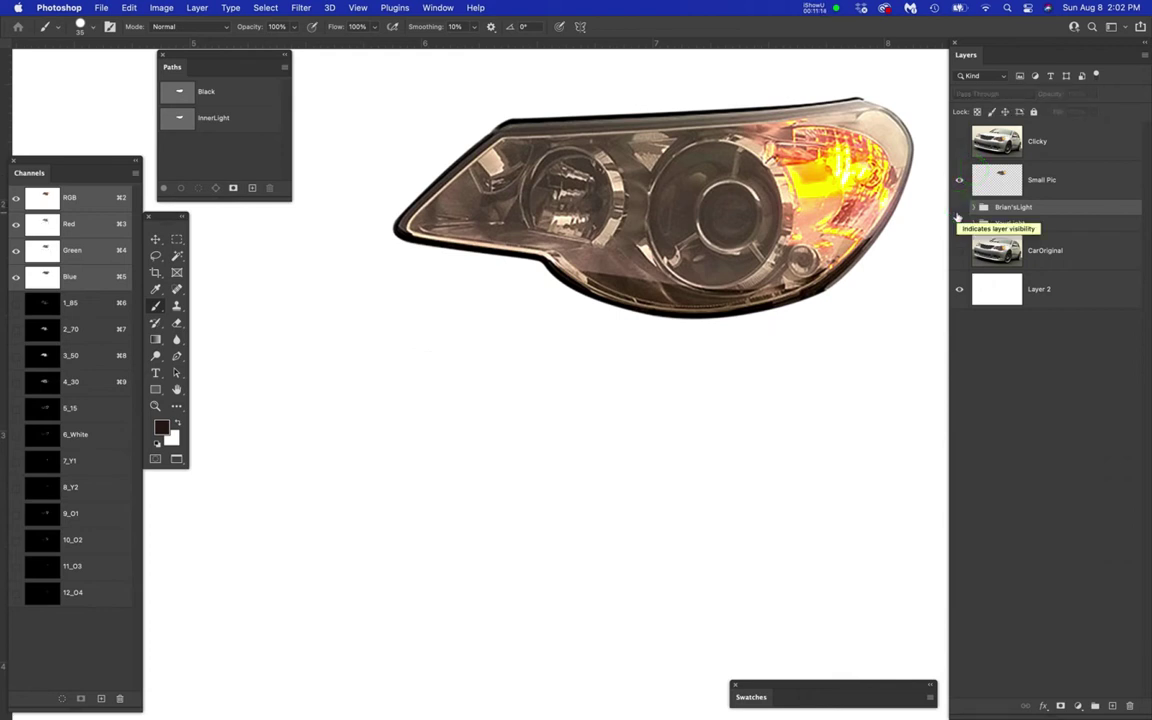
click(959, 224)
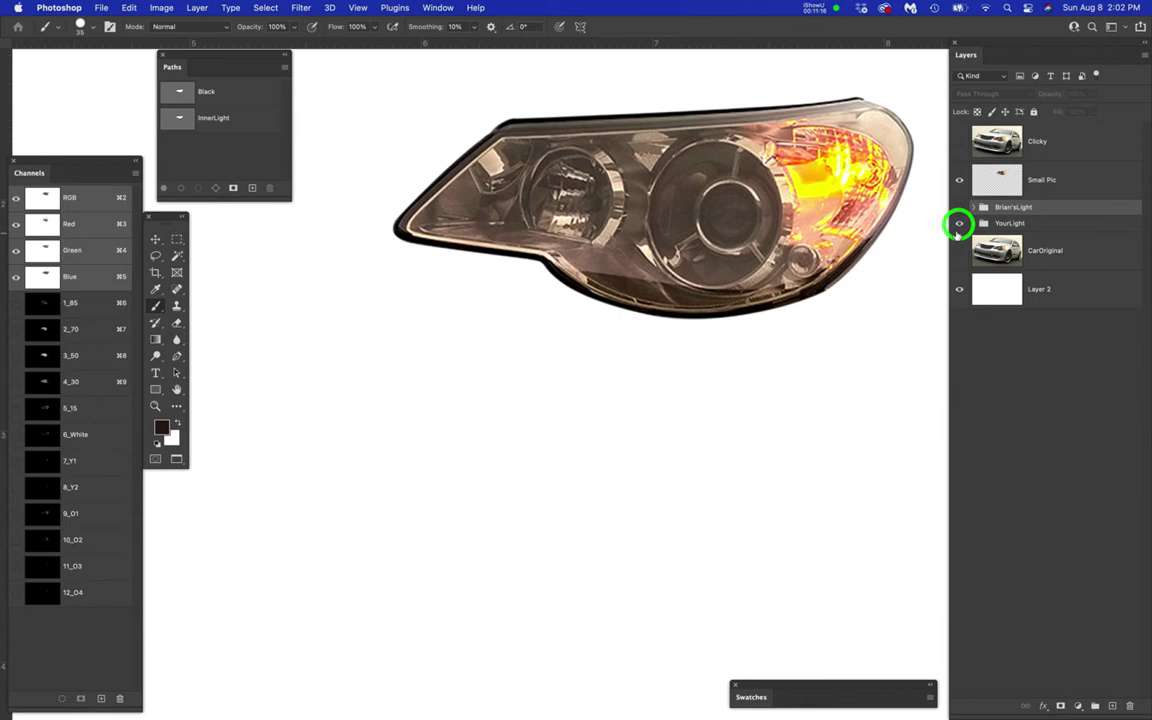
- Confirm the Layers Panel Options thumbnail settings and select the YourLight group
click(1146, 57)
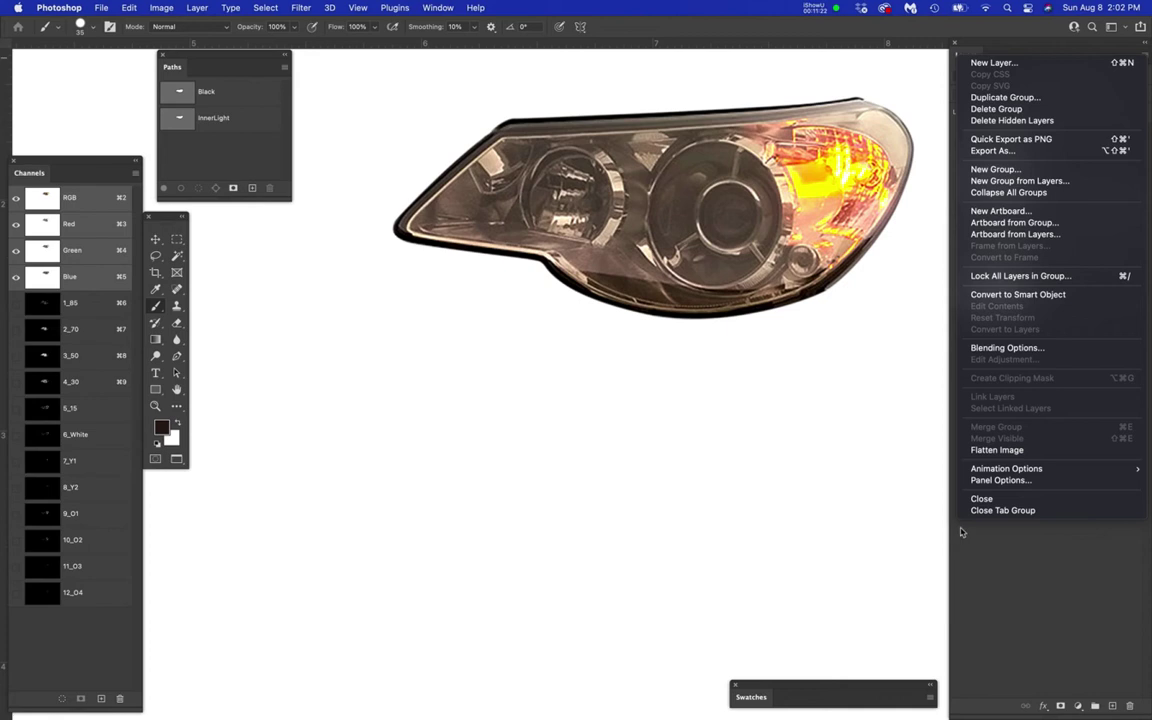
click(1000, 480)
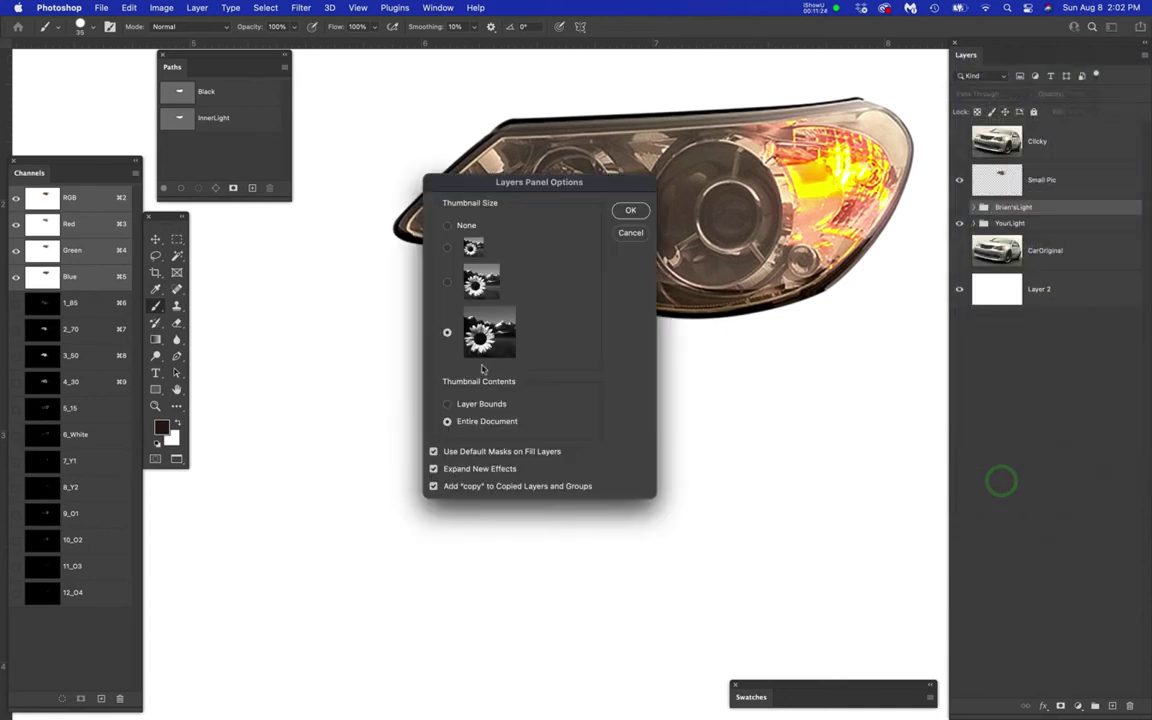
click(631, 210)
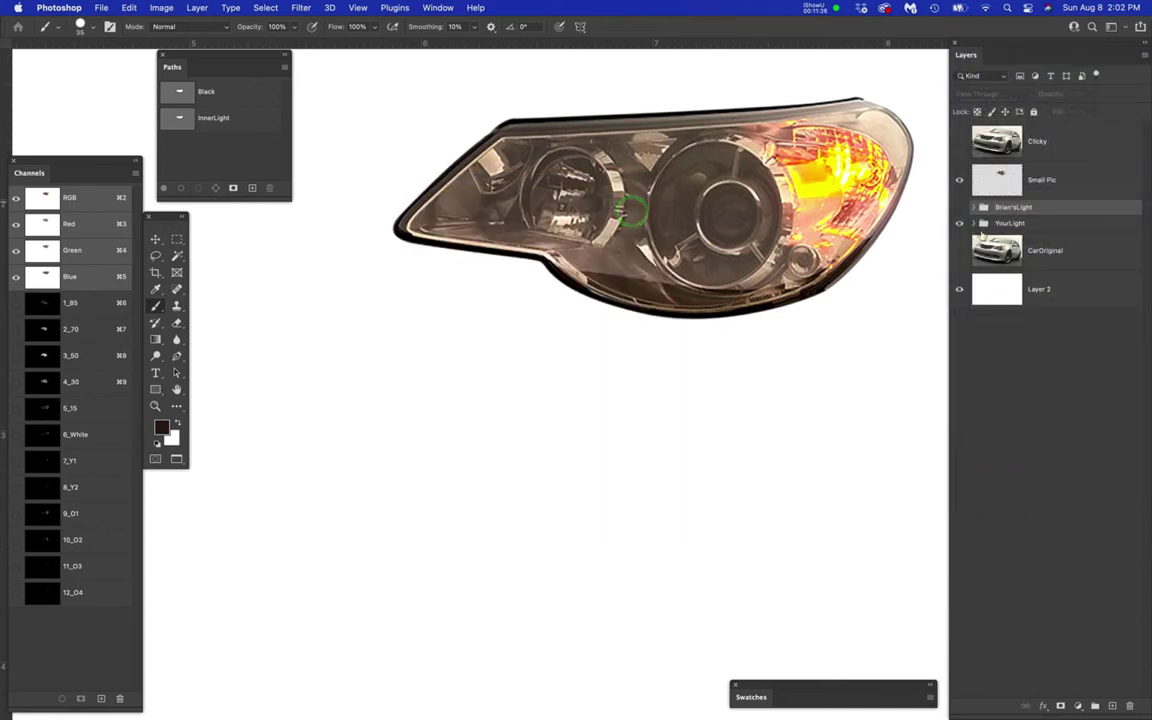
click(1009, 222)
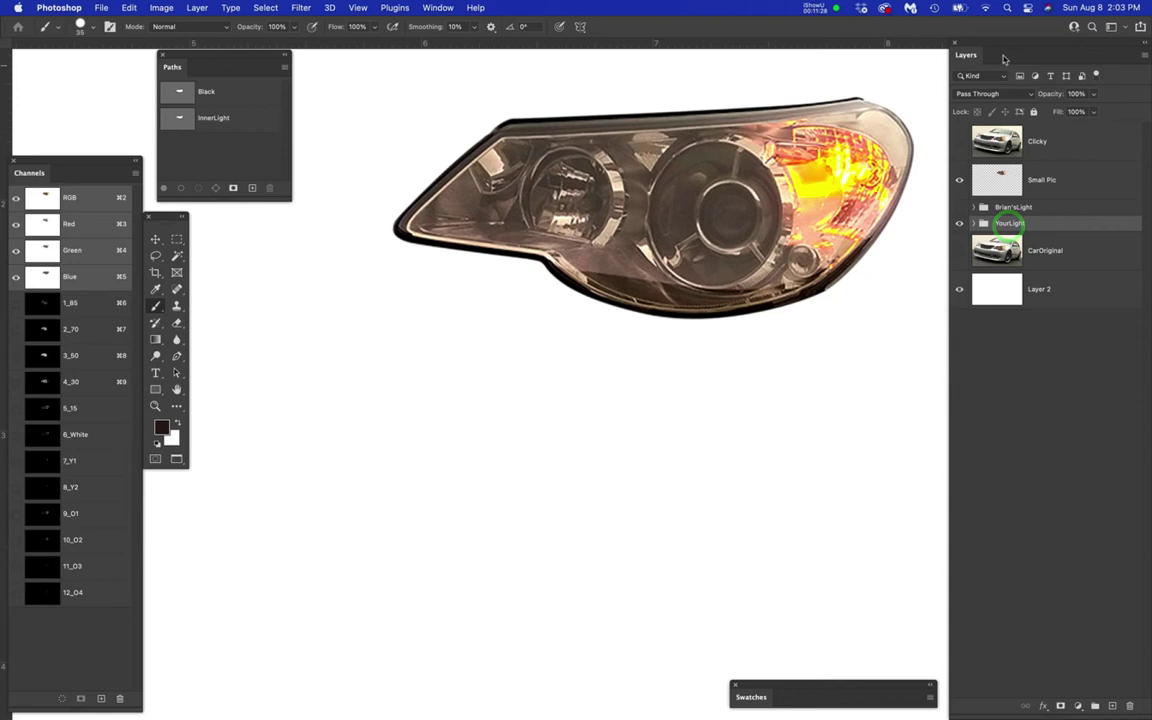
drag(1013, 42, 994, 38)
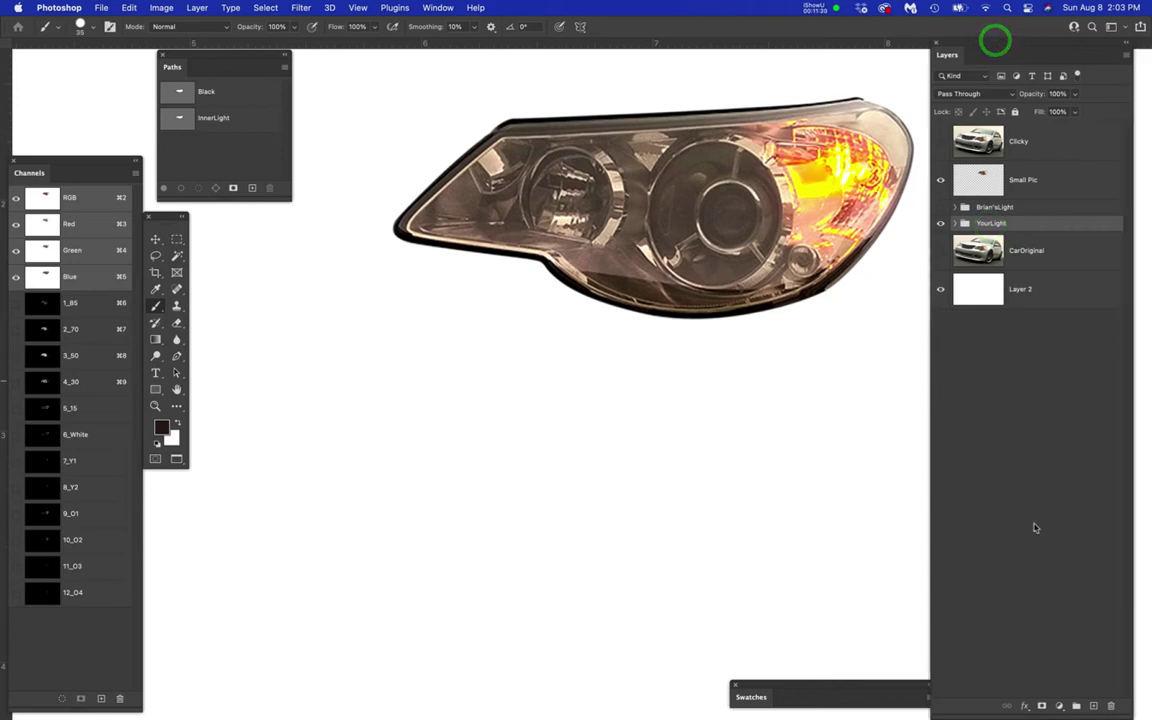
- Add four new empty layers, then undo the extras
click(1093, 706)
click(1093, 706)
click(1093, 706)
click(1093, 706)
click(1093, 706)
click(1093, 706)
click(1093, 706)
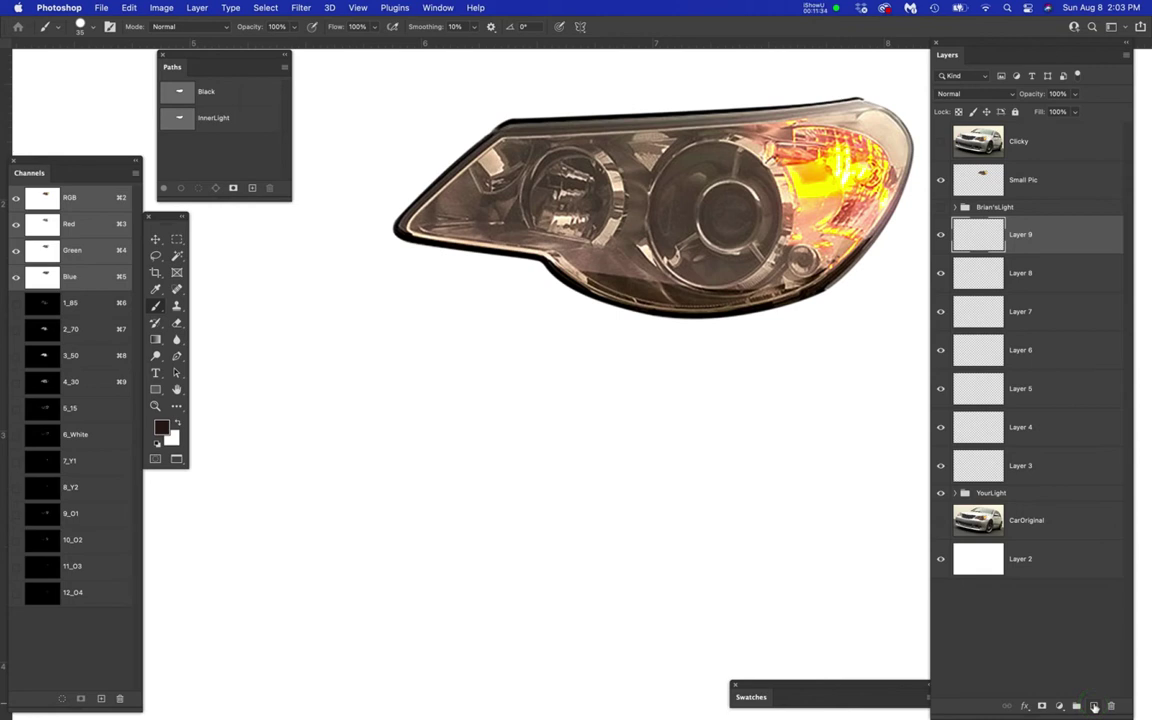
key(super+z)
key(super+z)
key(super+z)
key(super+z)
key(super+z)
key(super+z)
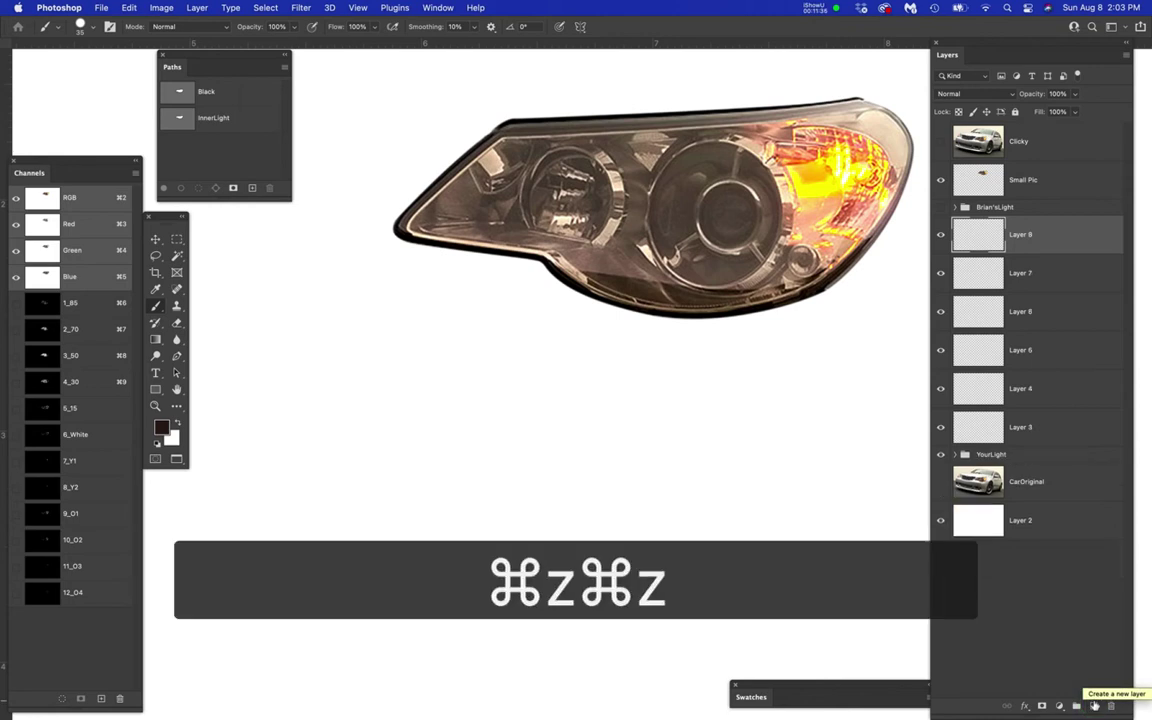
key(super+z)
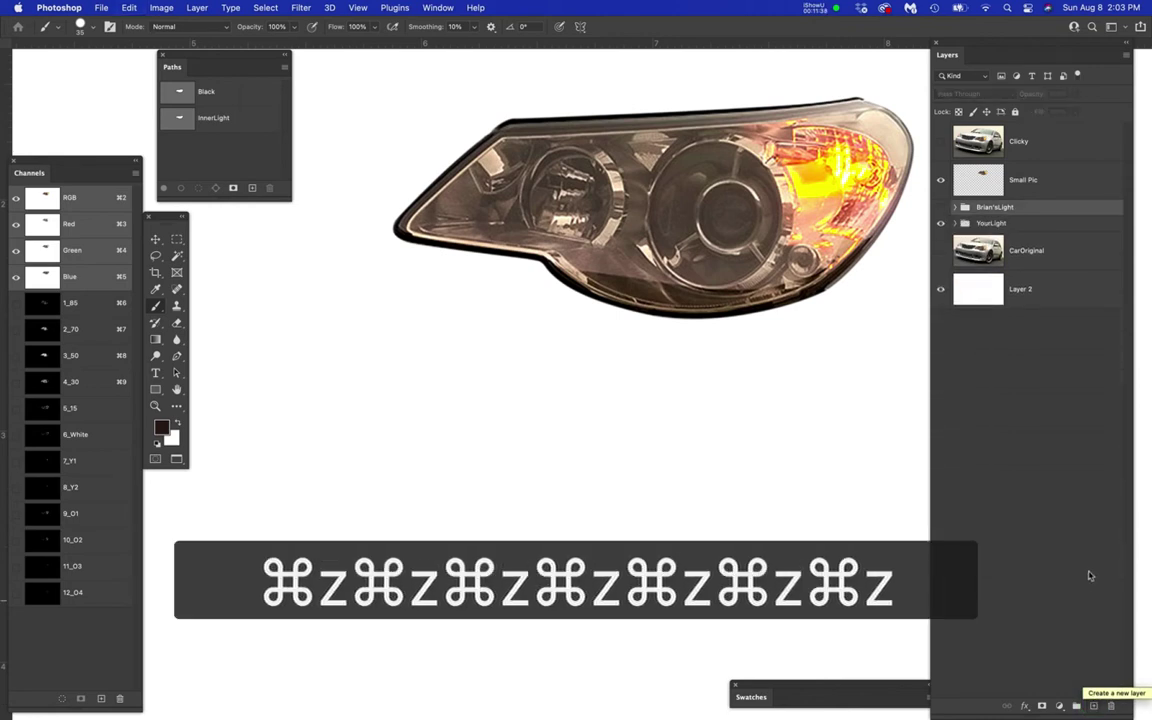
- Select YourLight, undo layers added outside the group, and add one new layer above it
click(1039, 224)
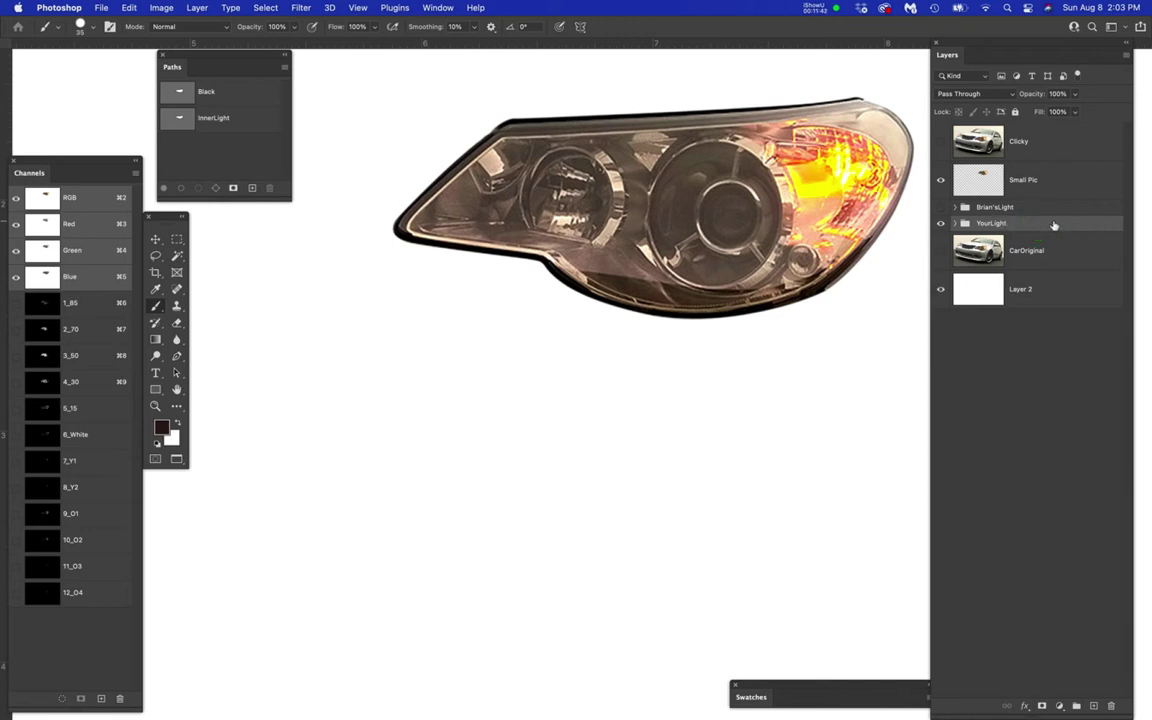
click(1094, 706)
click(1094, 706)
click(1094, 706)
click(1094, 706)
click(1094, 706)
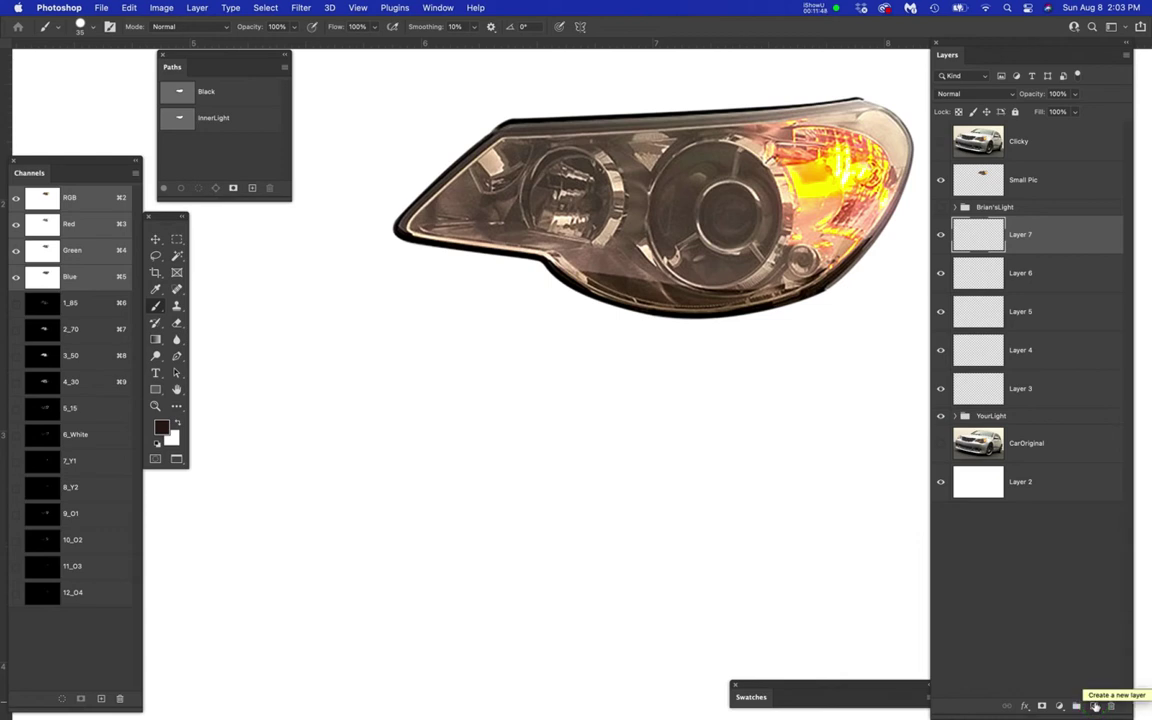
key(super+z)
key(super+z)
key(super+z)
key(super+z)
key(super+z)
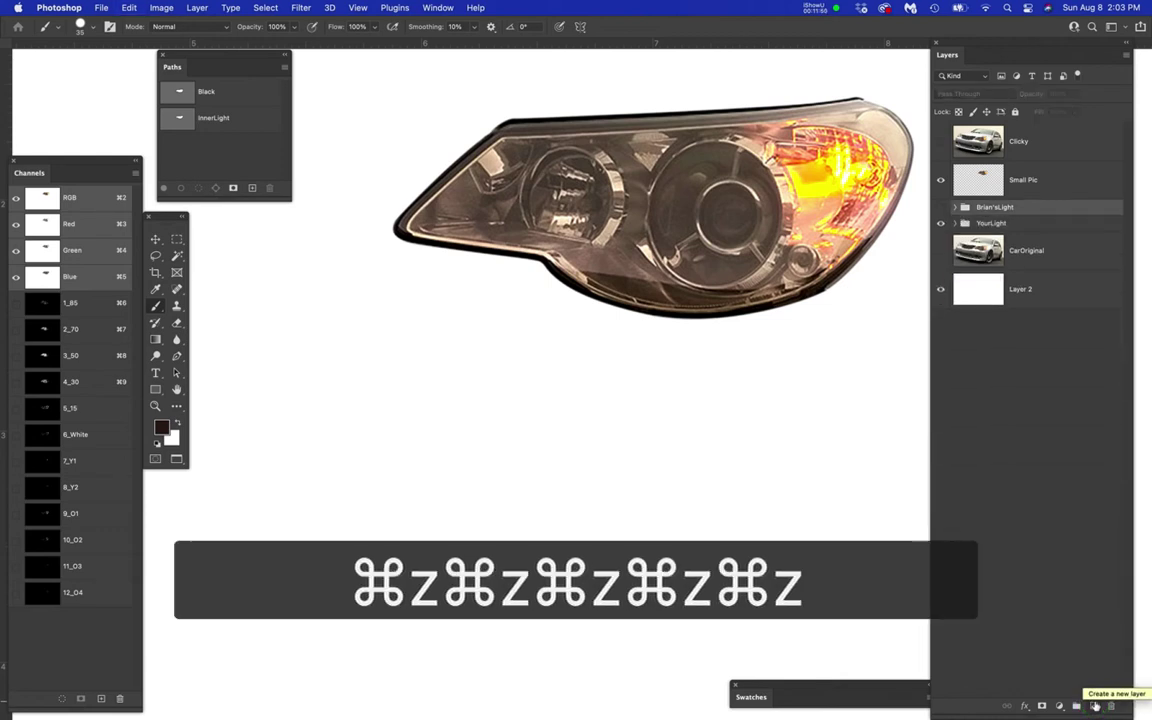
click(1028, 224)
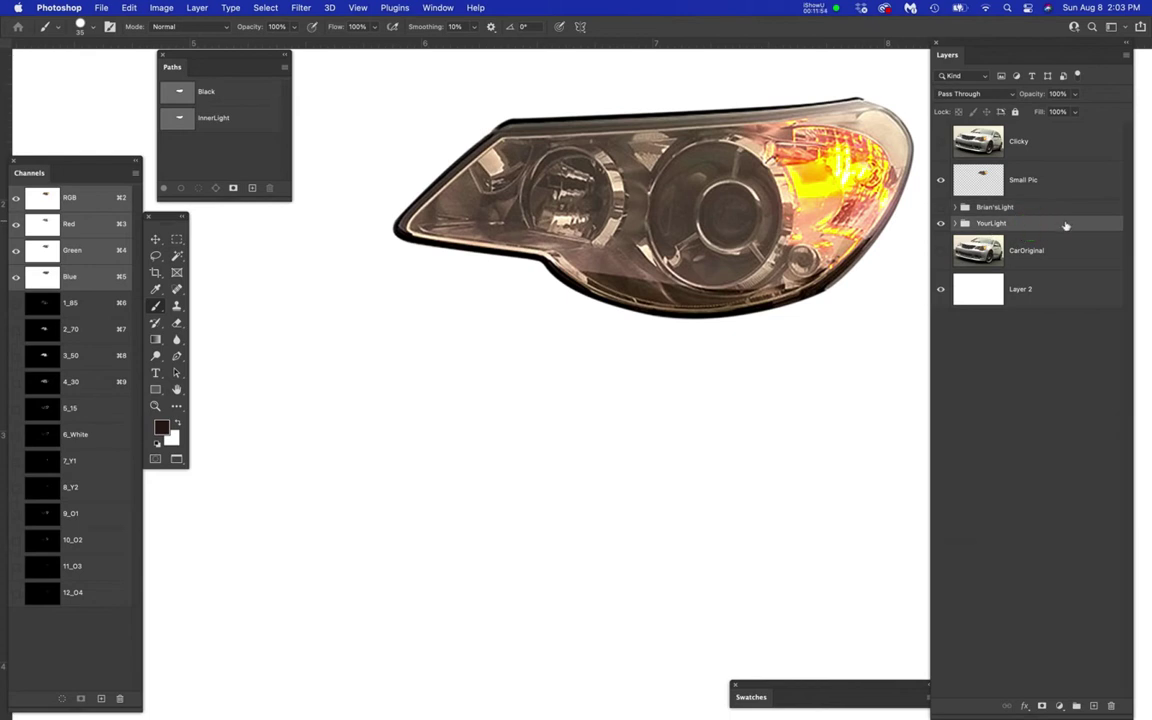
click(1093, 706)
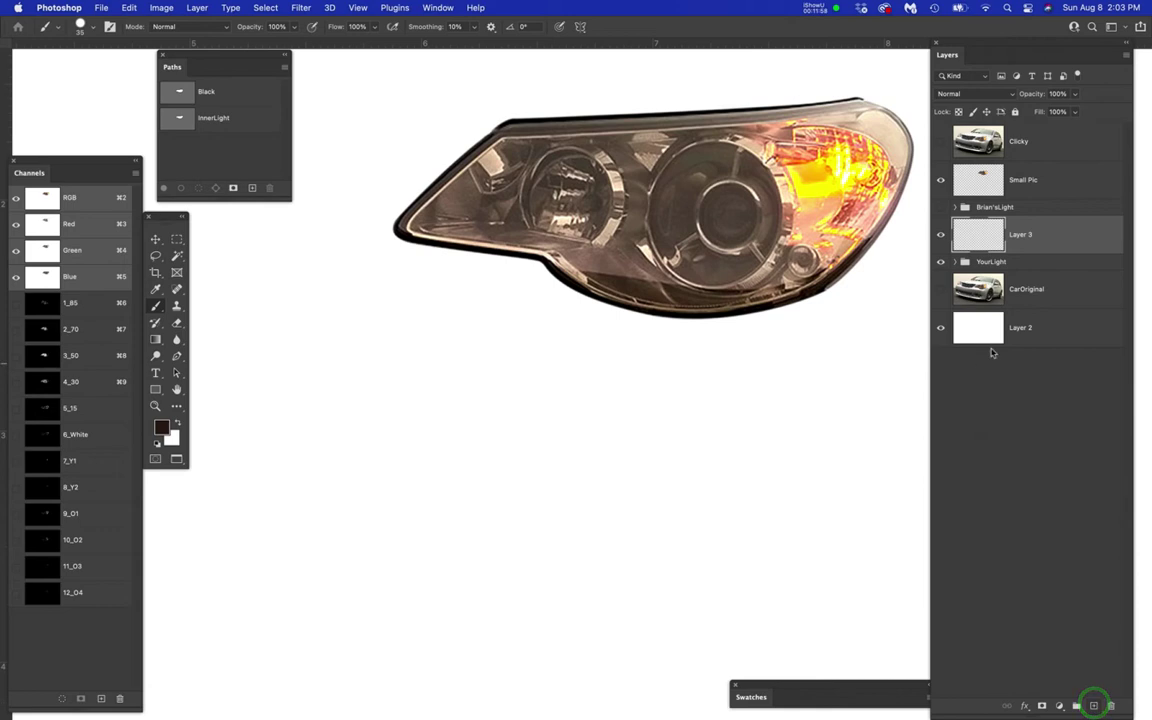
- Expand YourLight, move Layer 3 into it, and add empty layers up to Layer 14
click(954, 261)
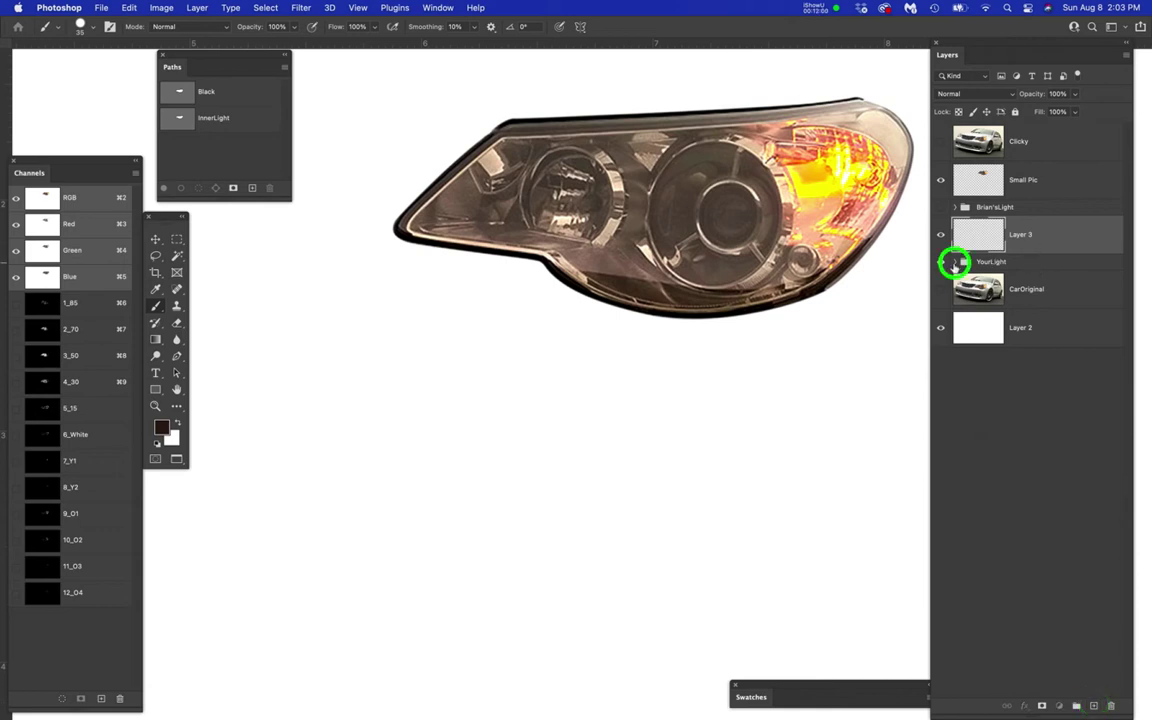
drag(1053, 237, 988, 262)
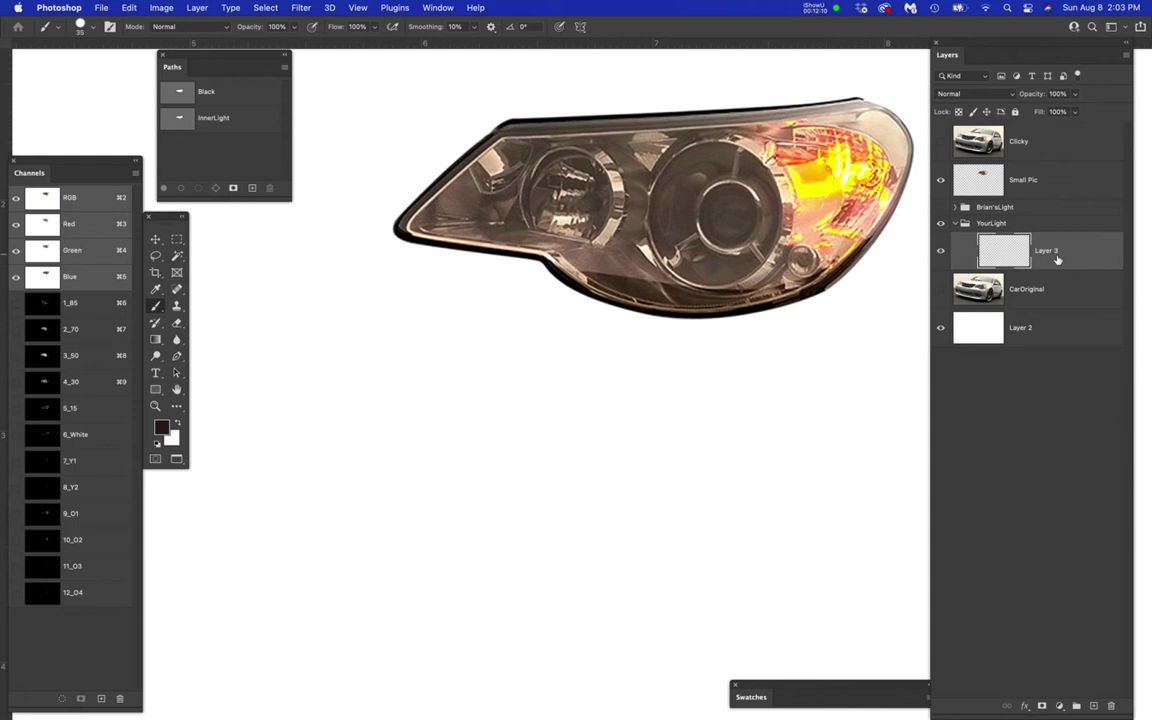
click(1096, 707)
click(1096, 707)
click(1096, 707)
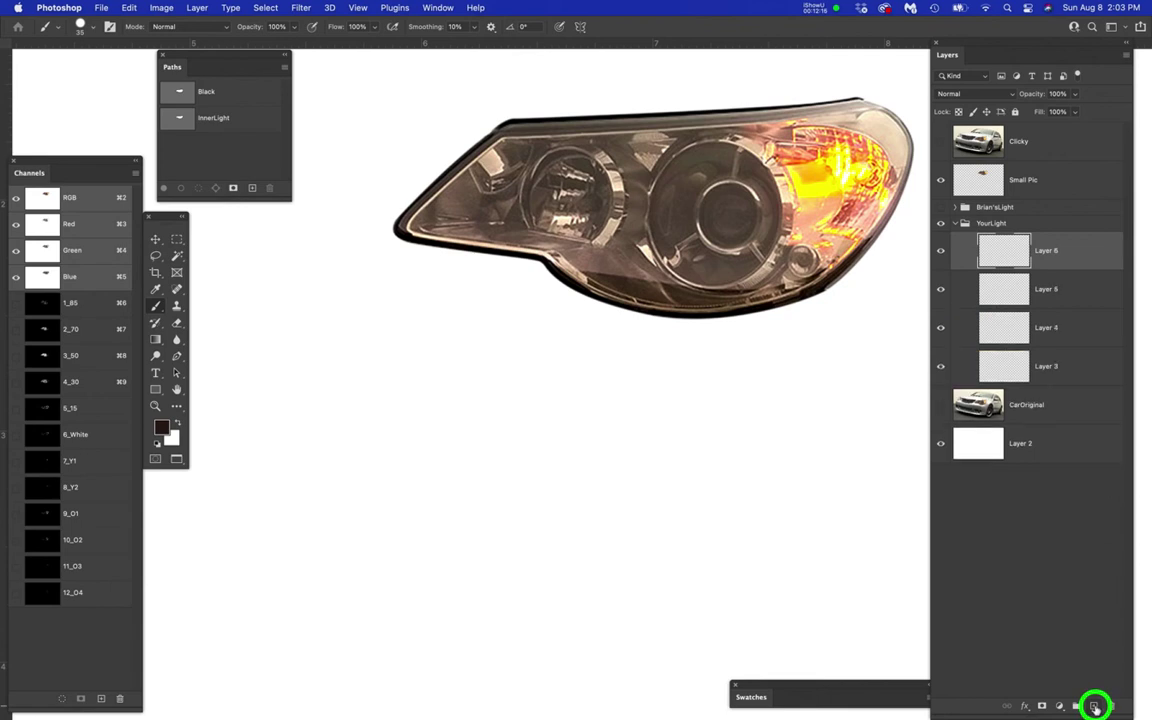
click(1096, 707)
click(1096, 707)
click(1096, 707)
click(1096, 707)
click(1096, 707)
click(1096, 707)
click(1096, 707)
click(1096, 707)
scroll(1070, 650, down, 2)
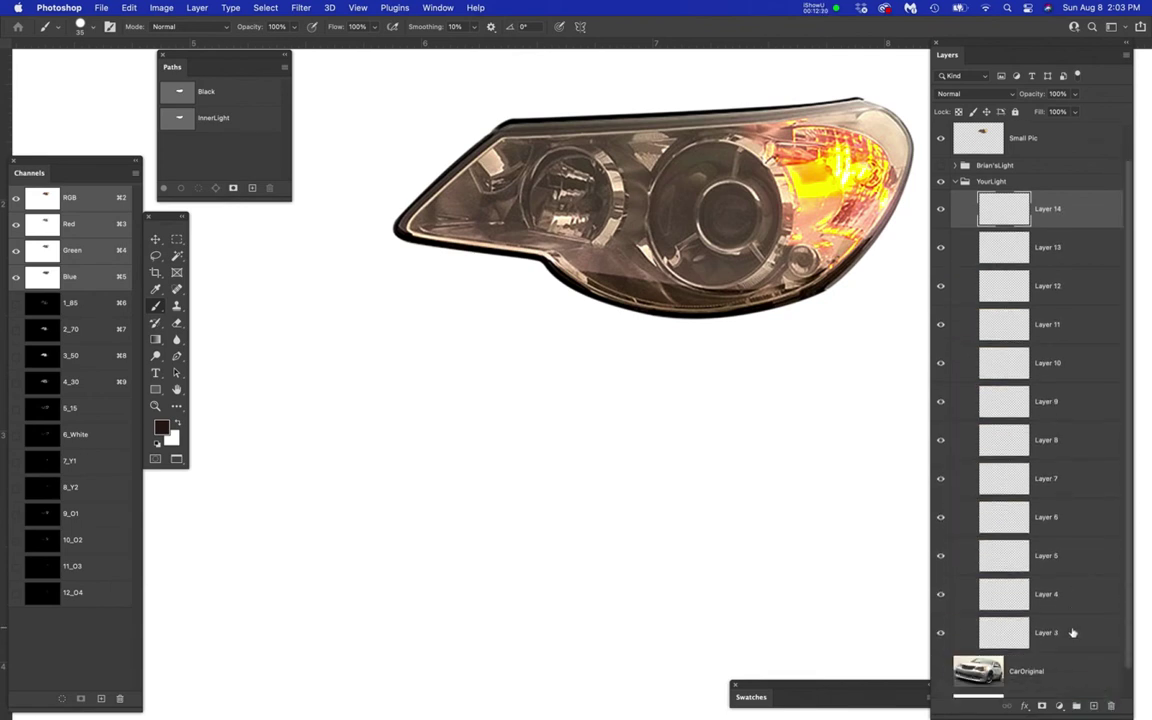
- Rename the bottom YourLight layers Base, 1, 2, 3, 4 and 5
click(1045, 633)
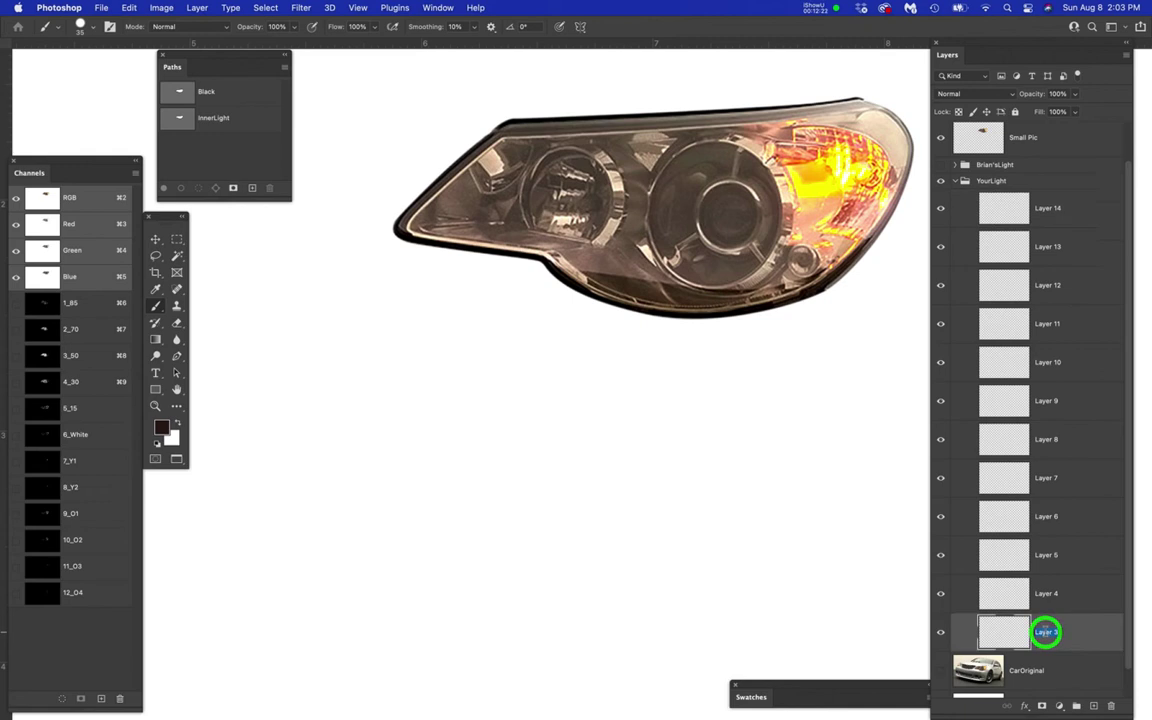
text(Base)
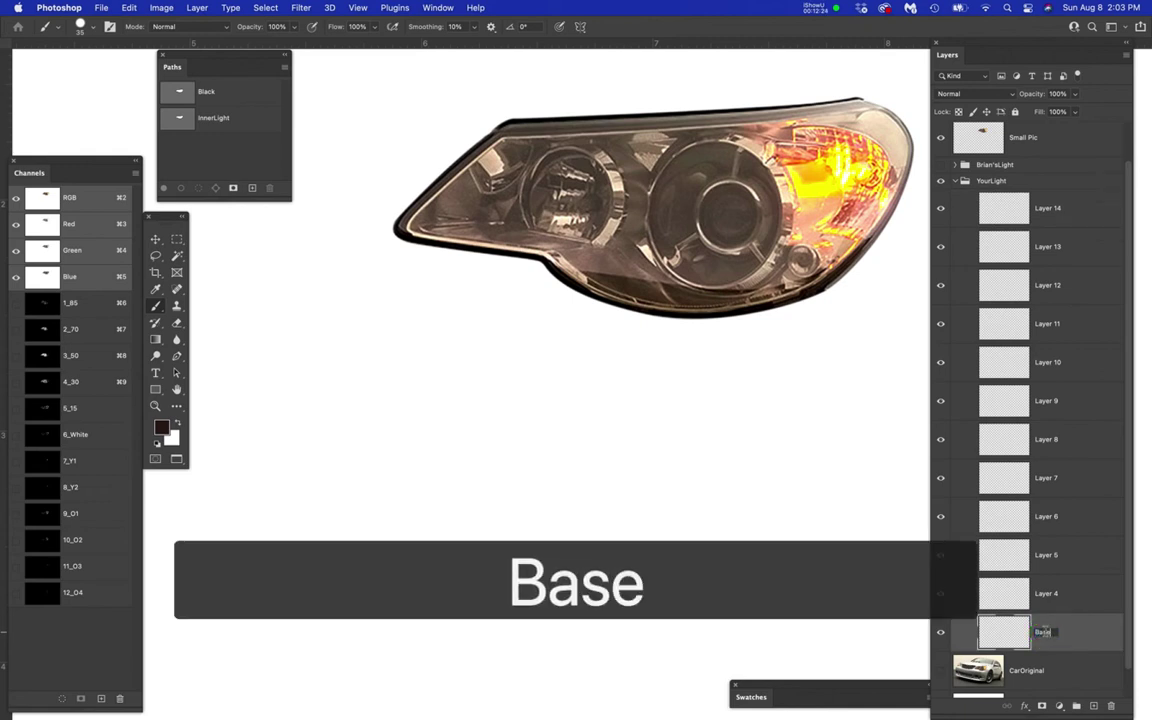
key(Return)
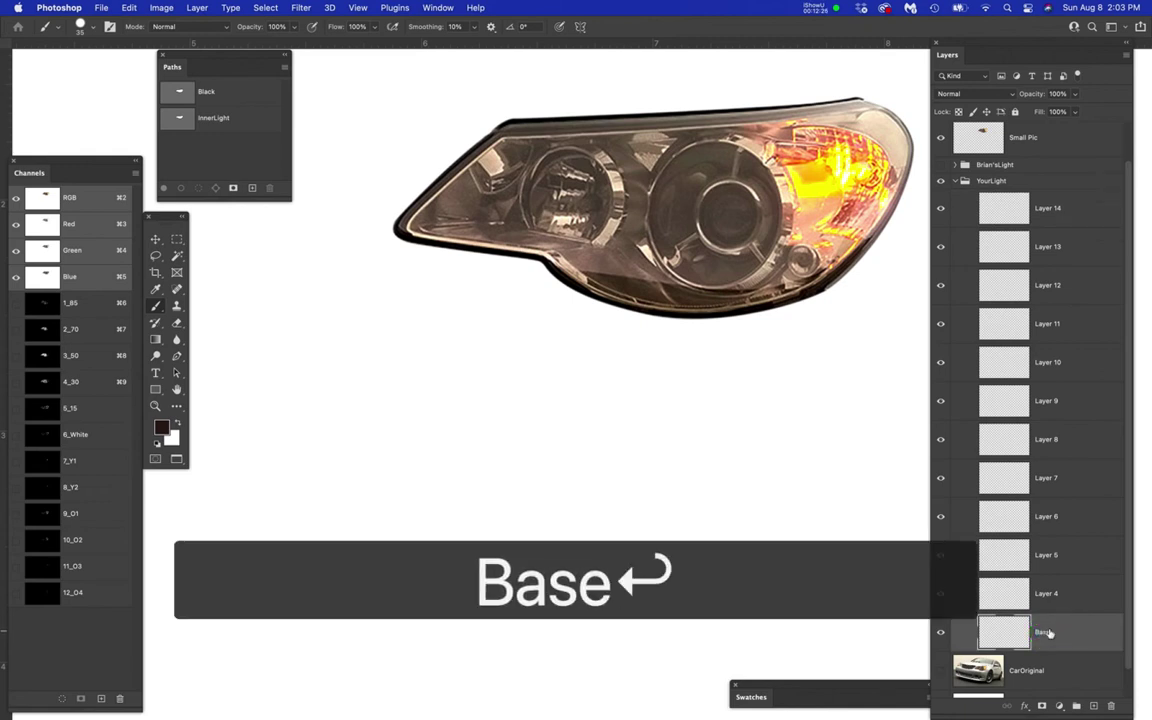
double_click(1046, 593)
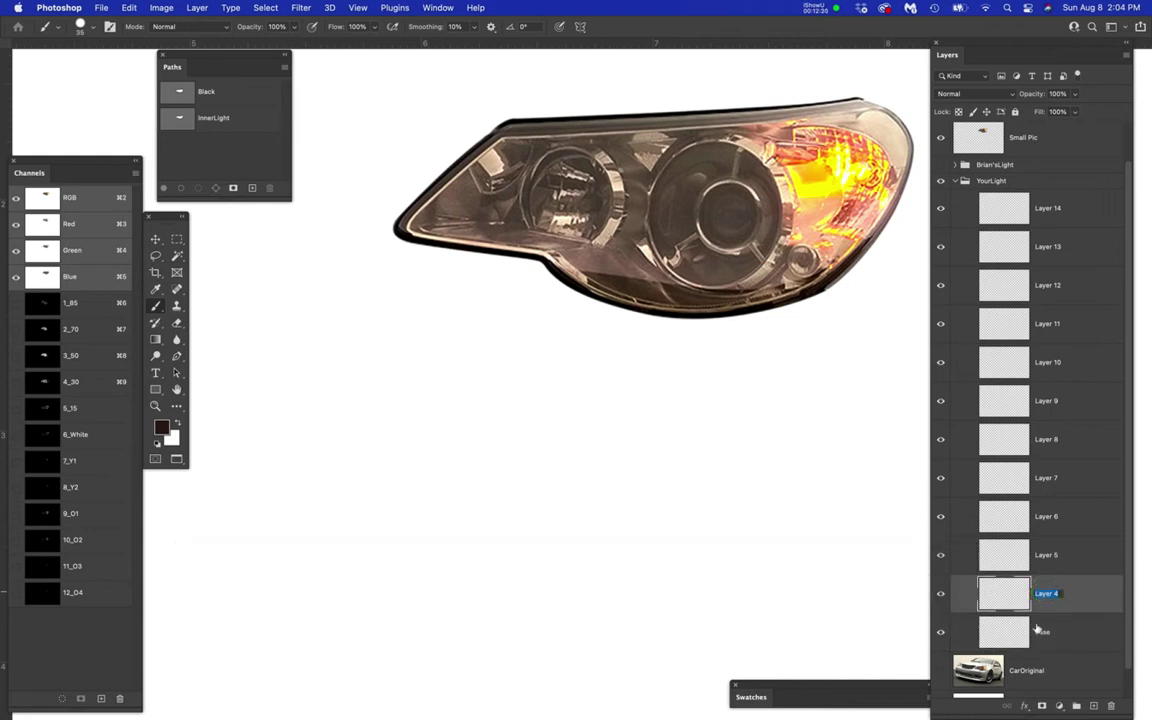
text(1)
key(Return)
double_click(1048, 557)
text(2)
key(Return)
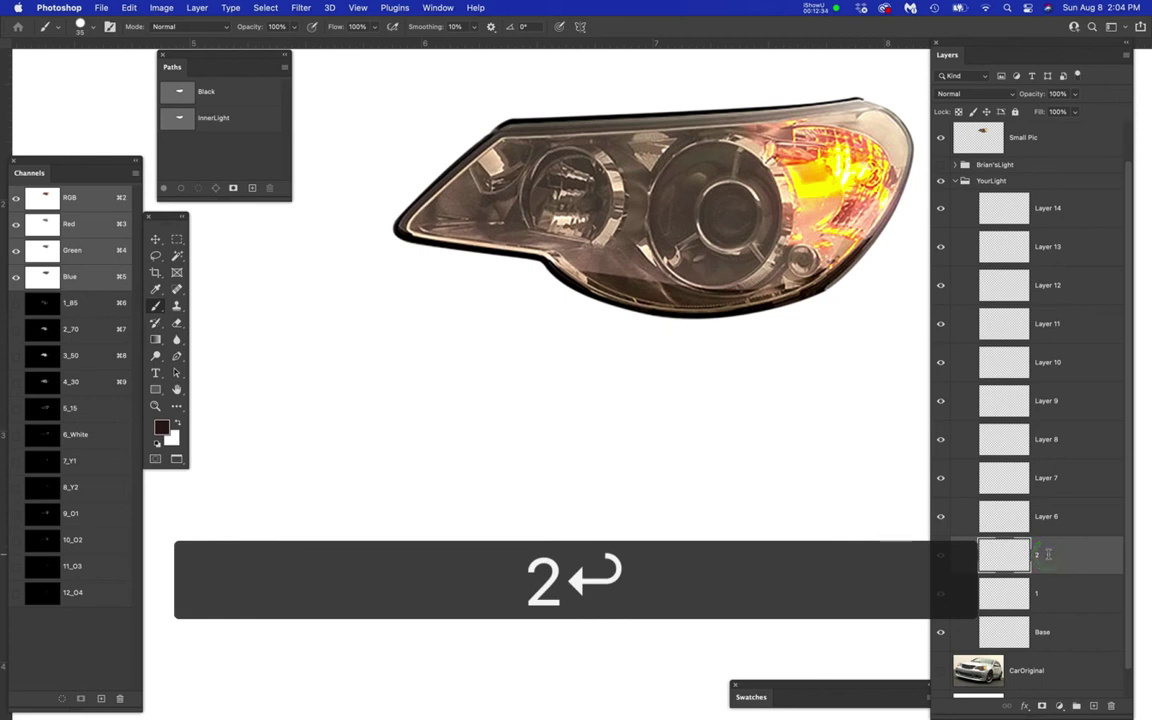
double_click(1046, 518)
text(3)
key(Return)
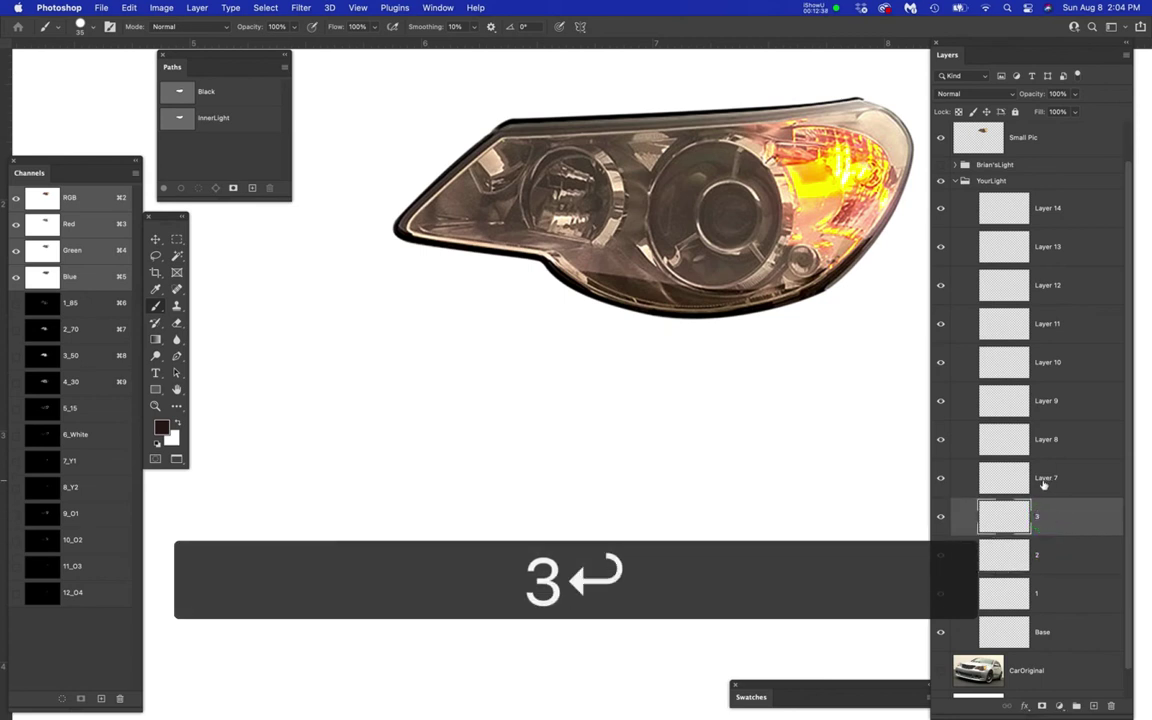
double_click(1045, 479)
text(4)
key(Return)
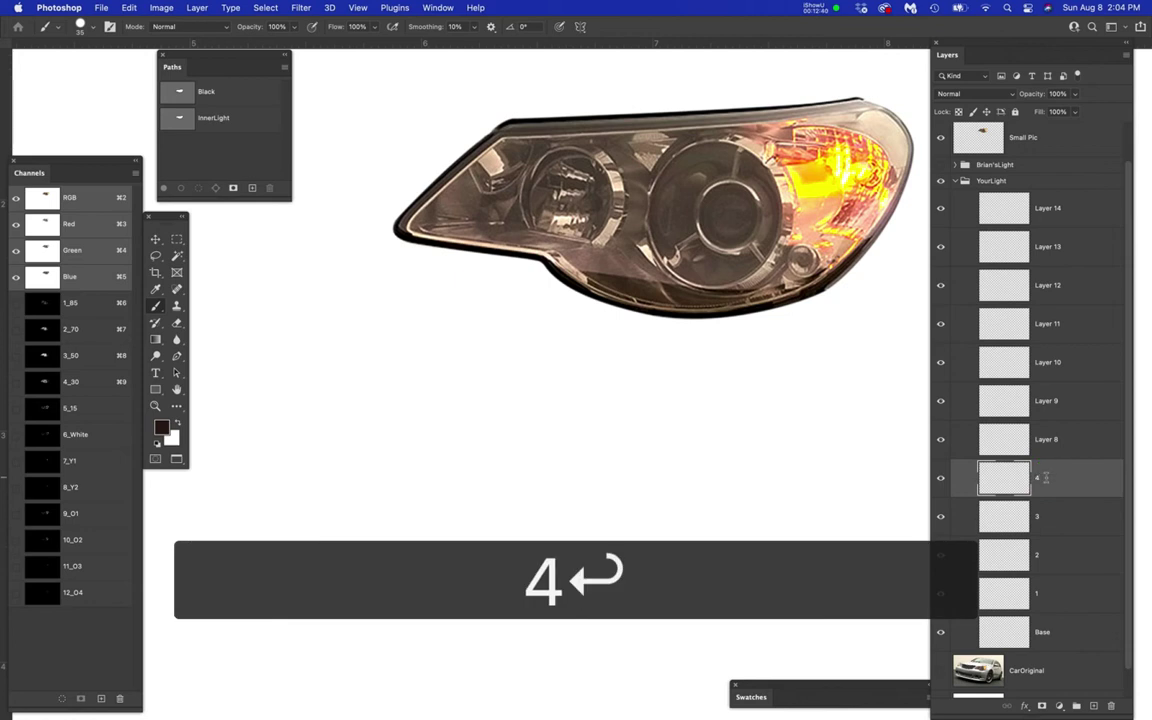
click(1050, 441)
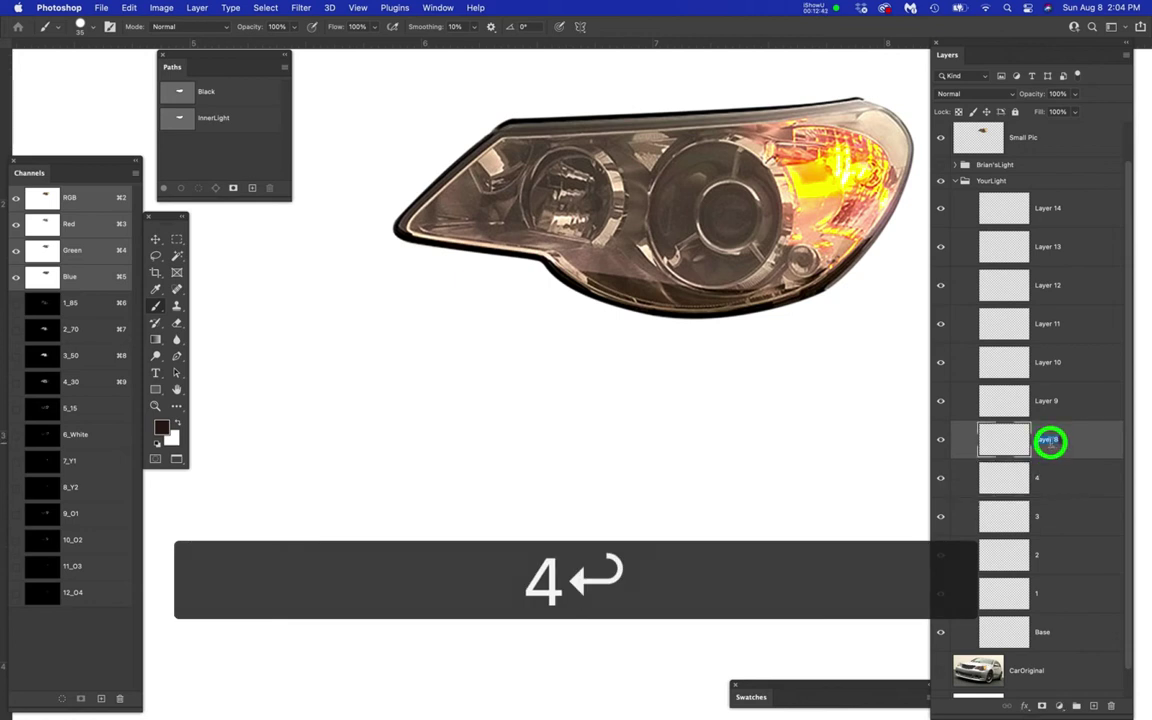
text(5)
key(Return)
- Rename the remaining layers above them 6, 7, 8, 9, 10 and 11
double_click(1046, 401)
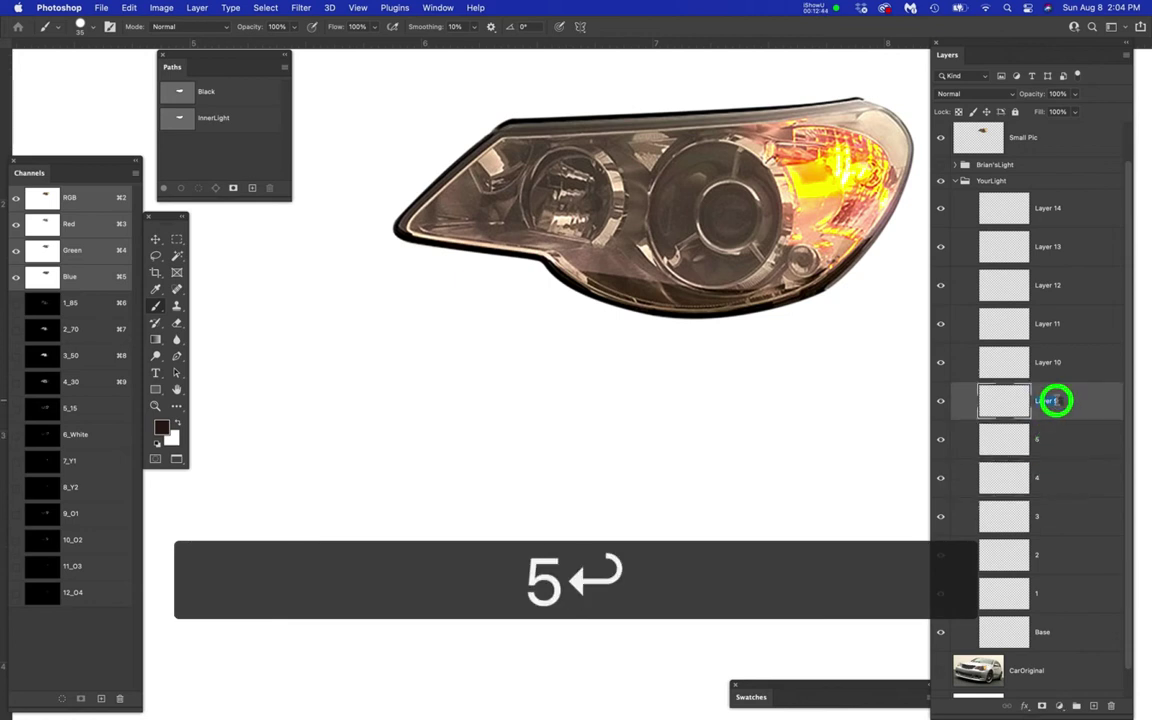
text(6)
key(Return)
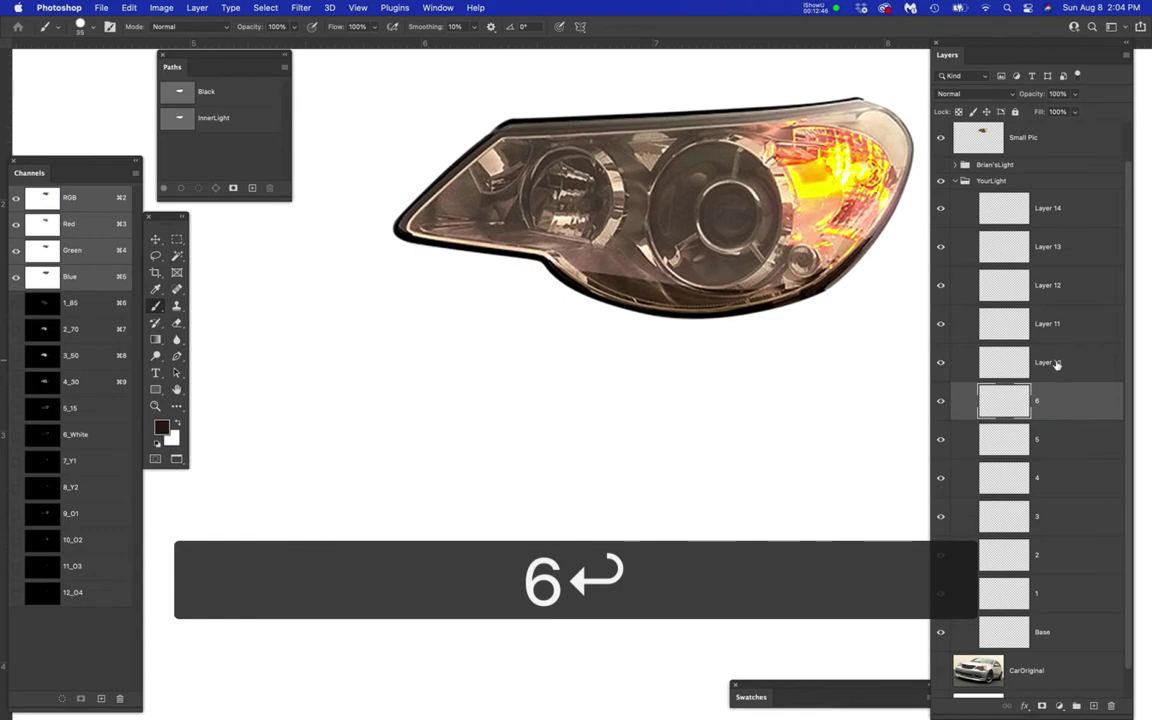
double_click(1050, 362)
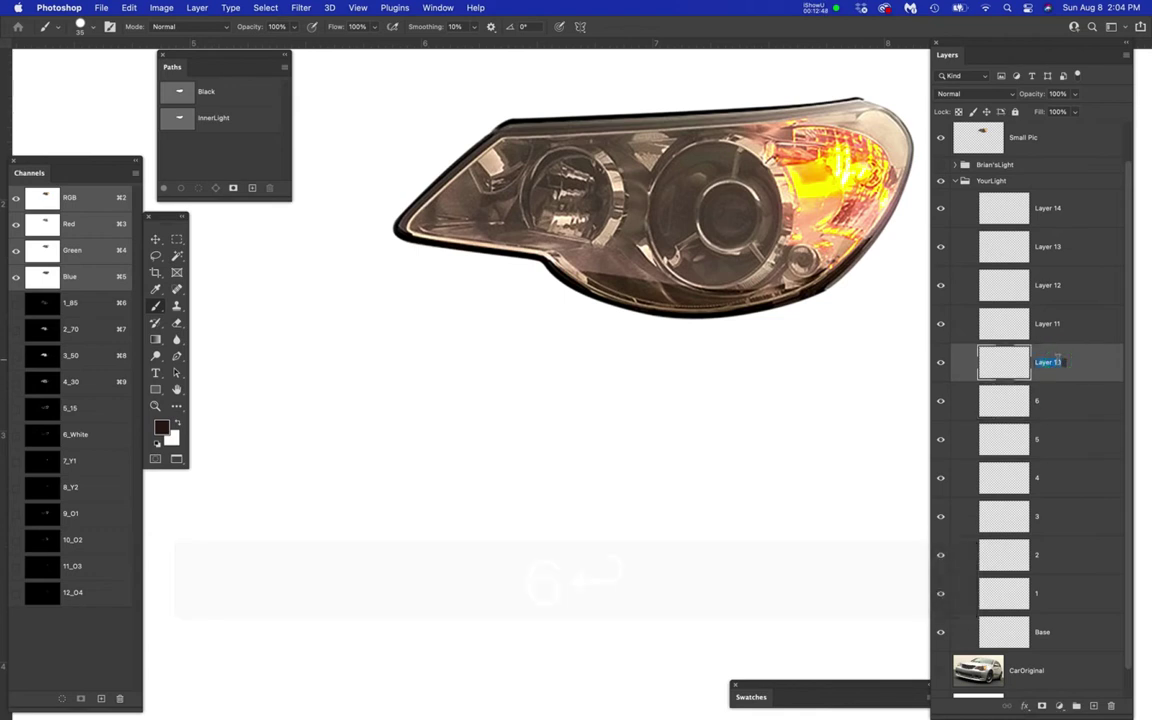
text(7)
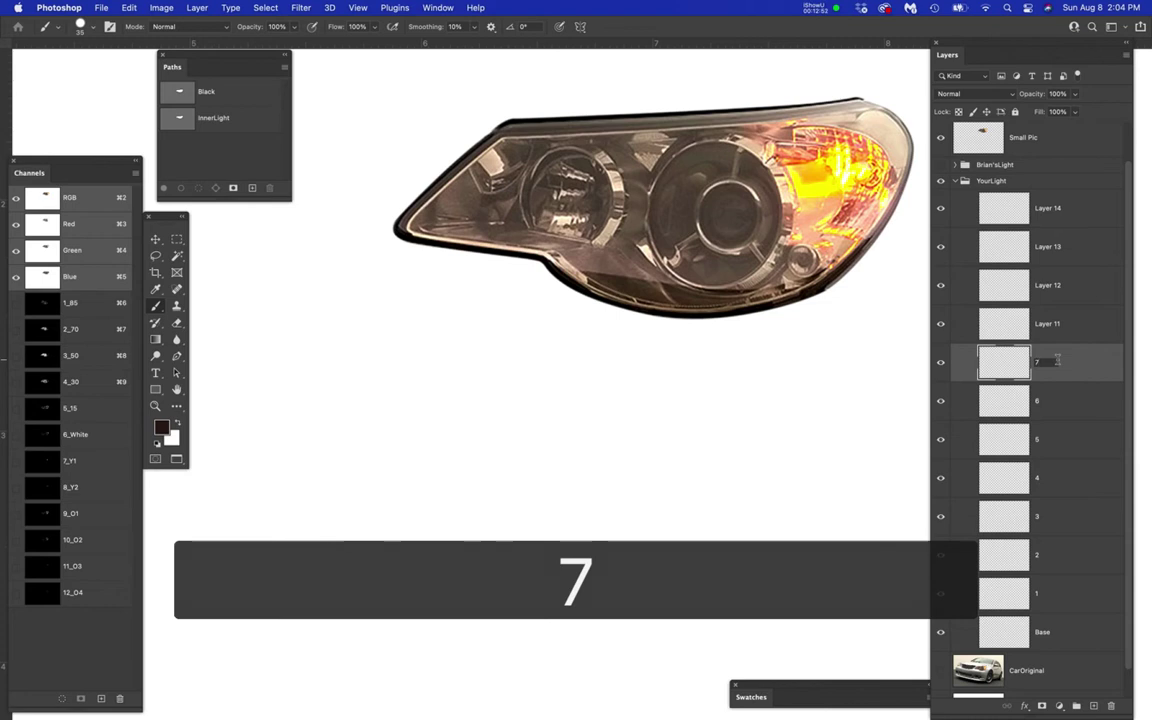
key(Return)
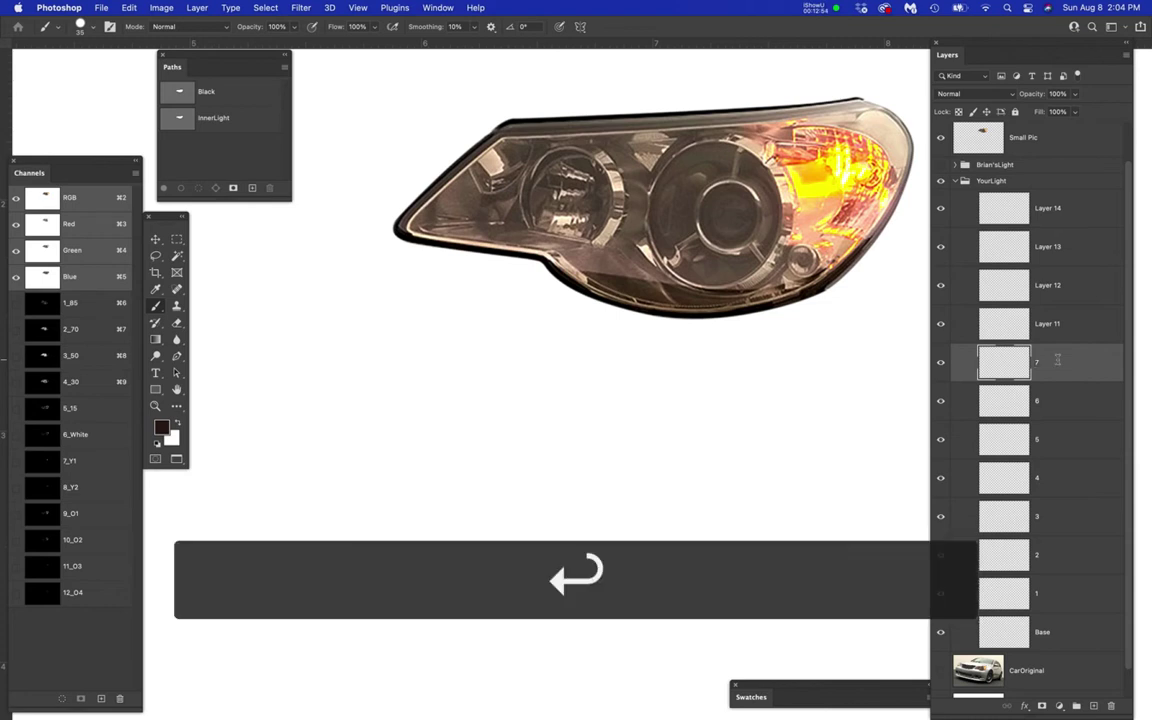
double_click(1046, 323)
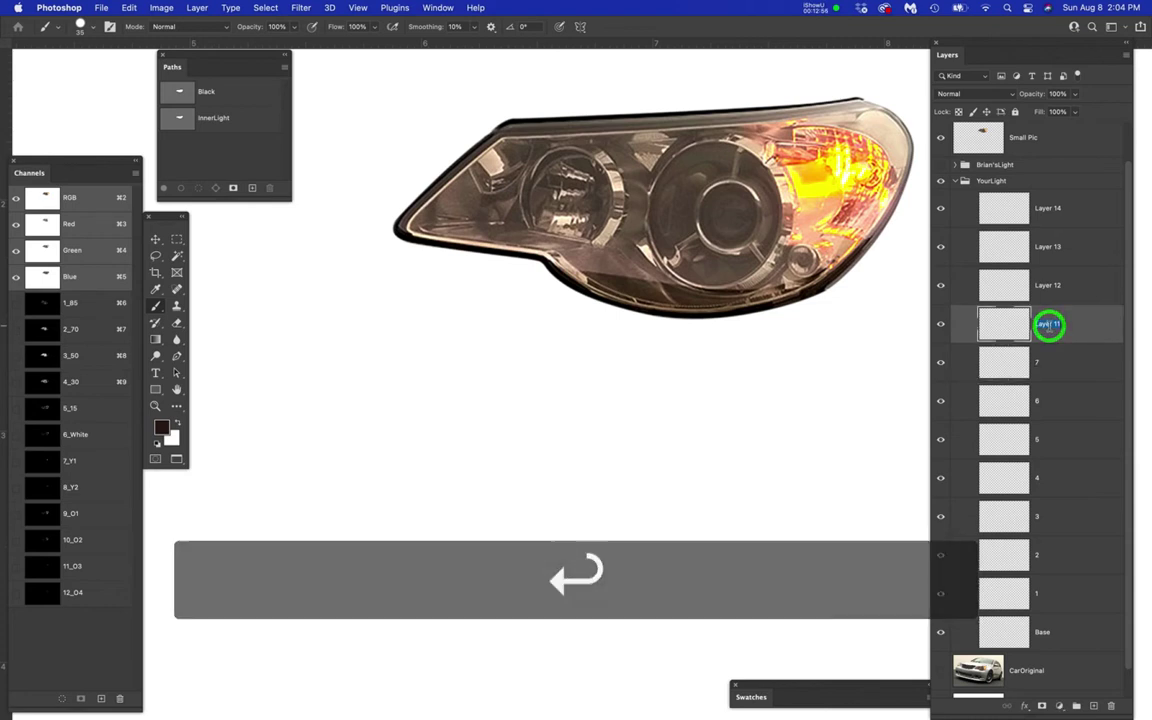
text(8)
key(Return)
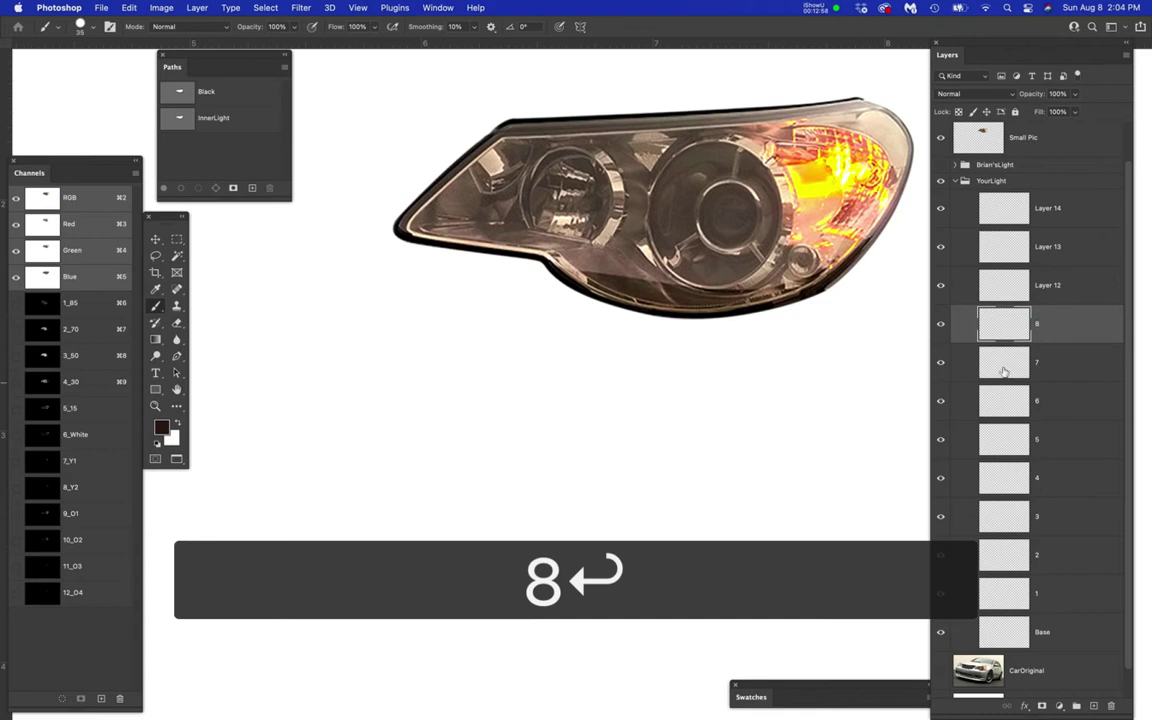
double_click(1055, 286)
text(9)
key(Return)
double_click(1048, 247)
text(10)
double_click(1044, 207)
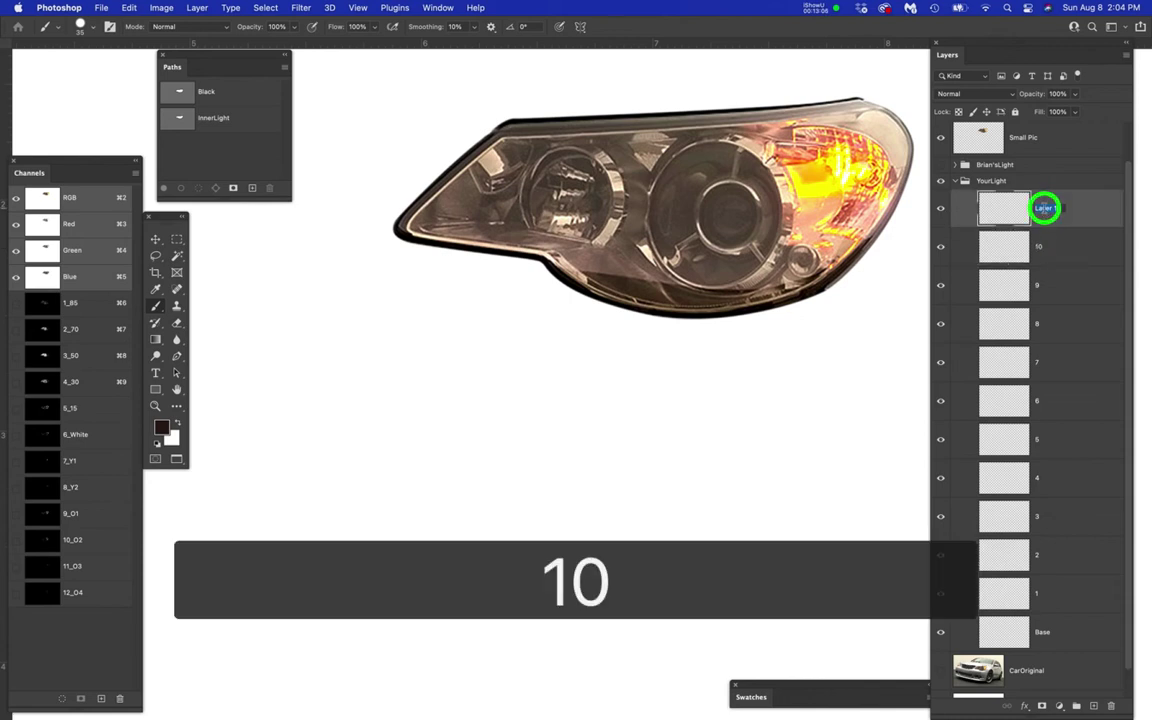
text(11)
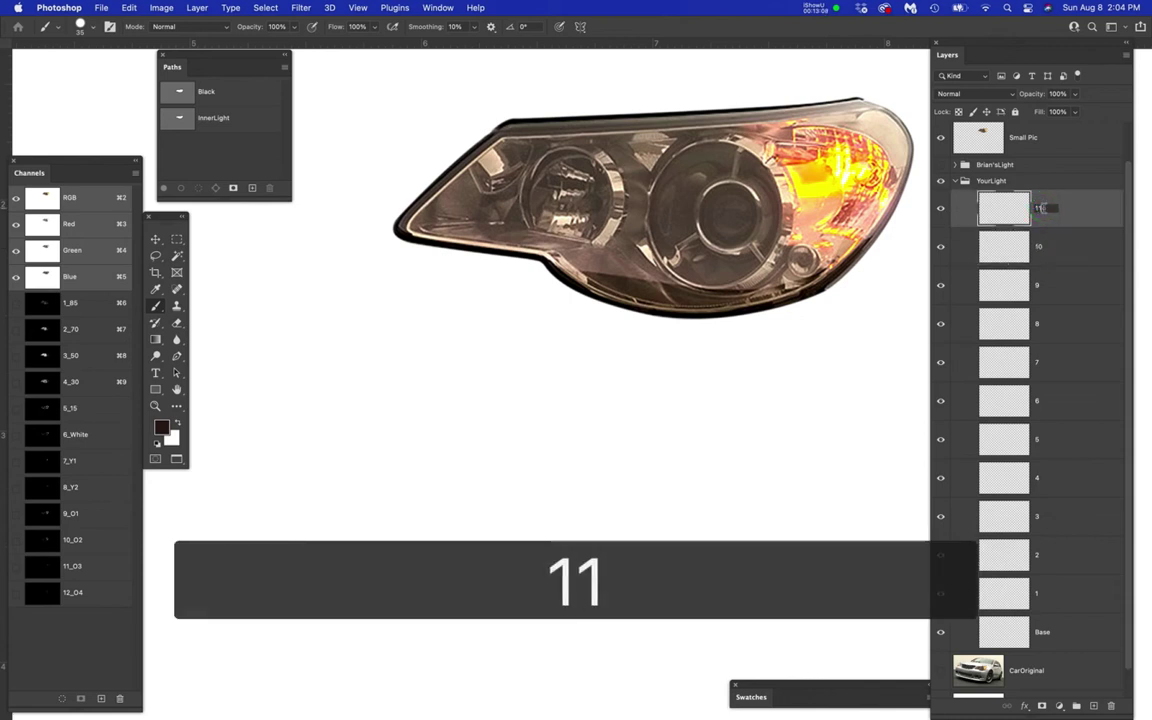
key(Return)
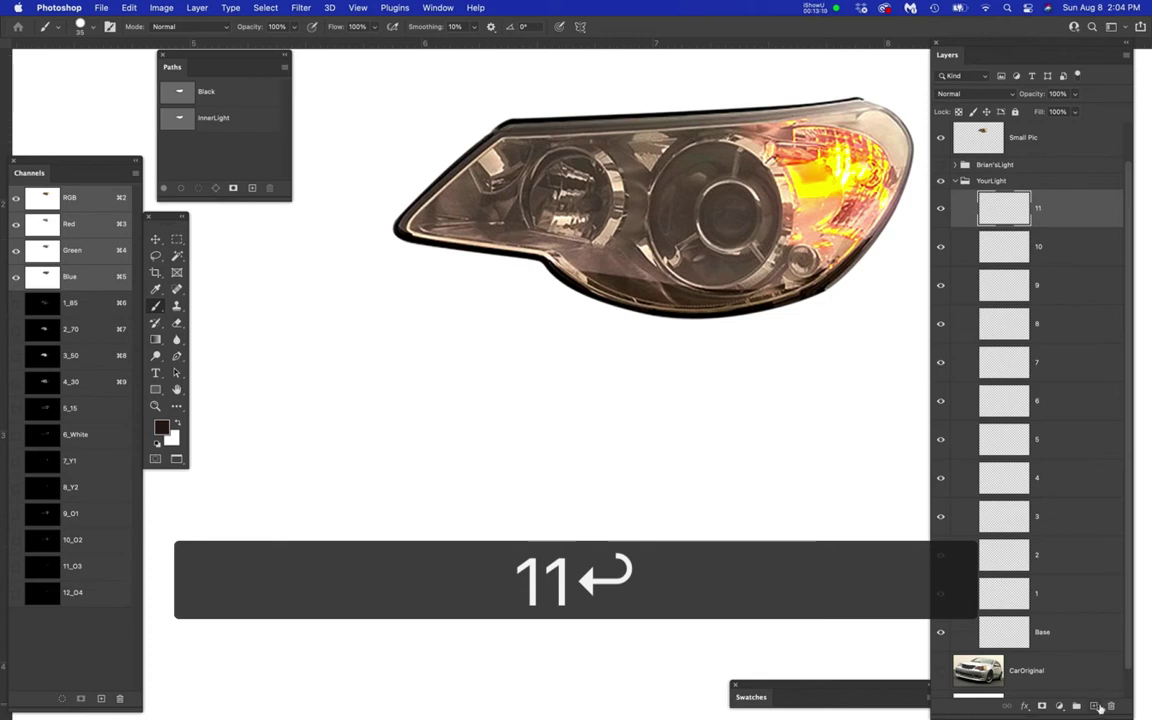
- Add a new empty layer at the top of the group named Fix
click(1094, 706)
double_click(1046, 208)
text(Fix)
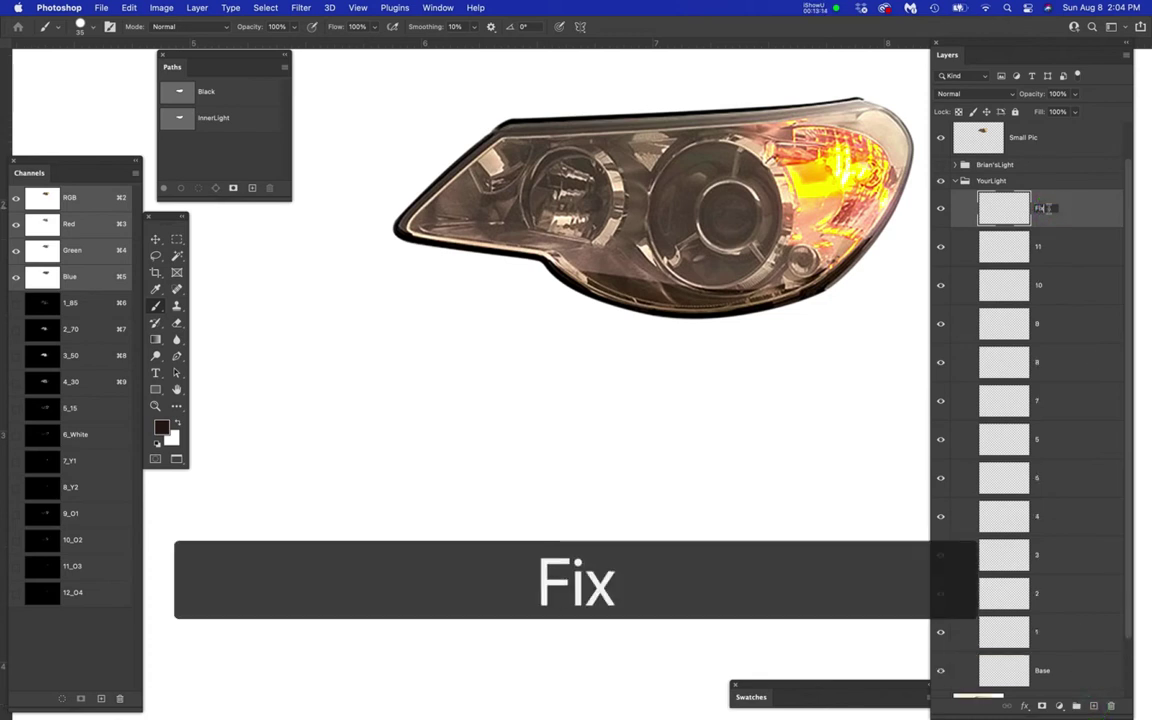
key(Return)
- Compare the Clicky and Small Pic layers, leaving Small Pic hidden and Clicky visible and active
scroll(1056, 420, down, 2)
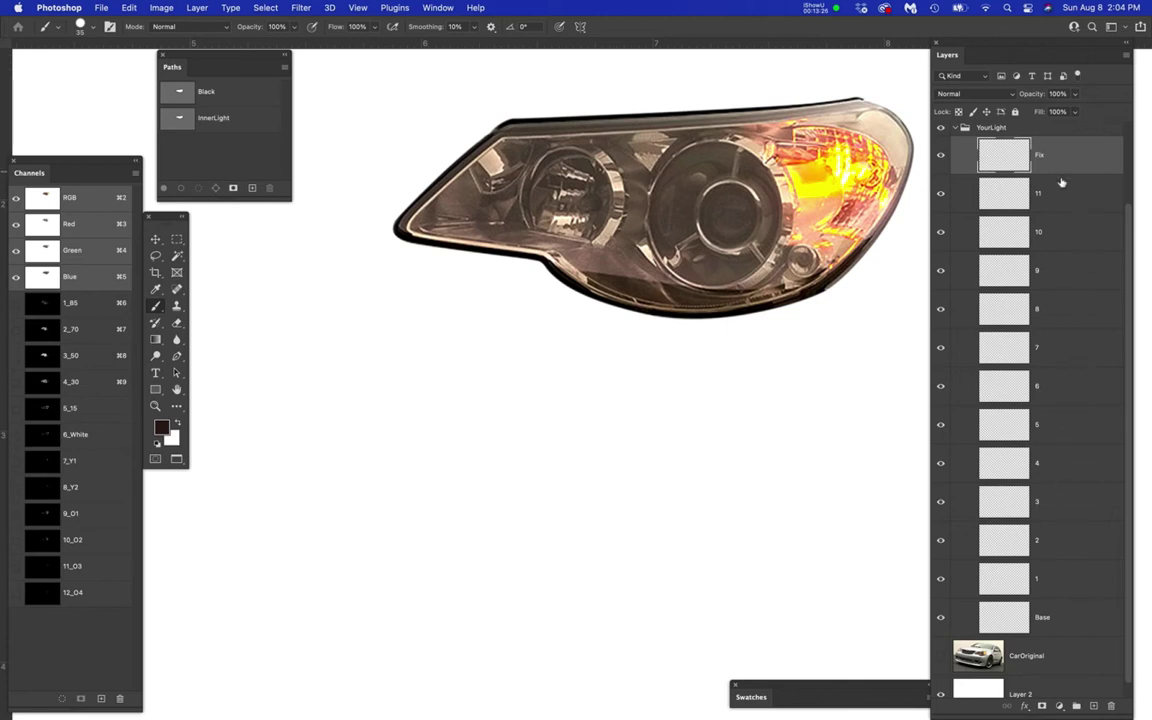
scroll(1061, 220, up, 1)
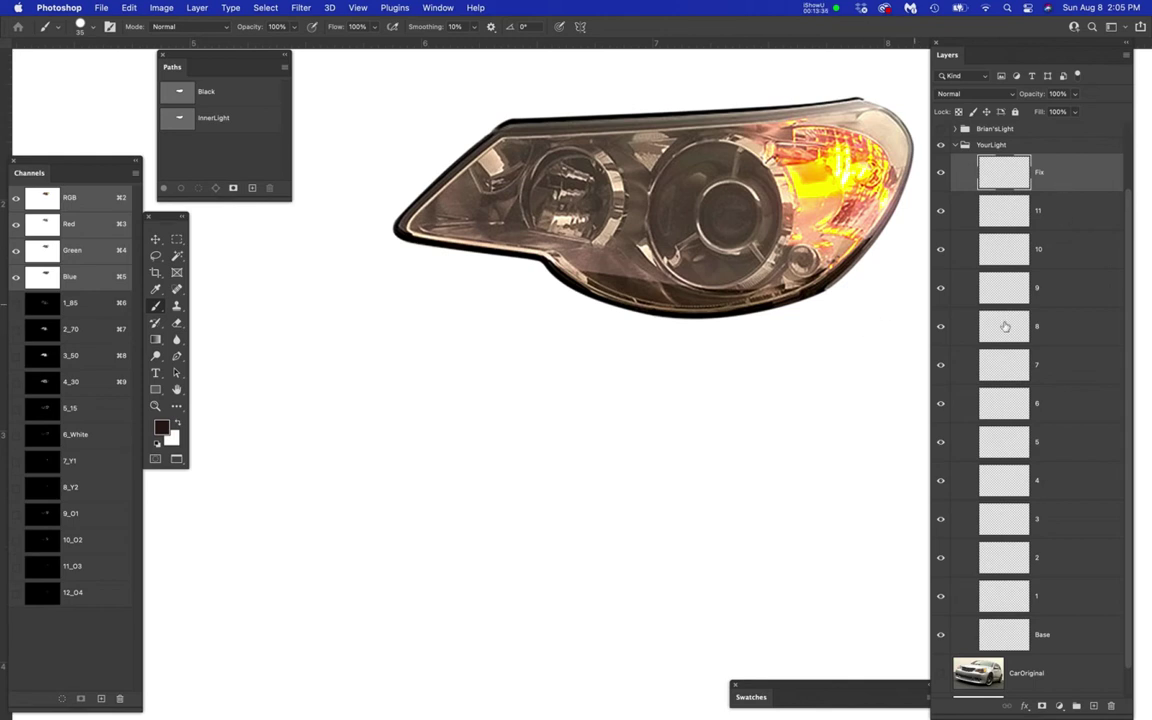
scroll(1018, 333, up, 2)
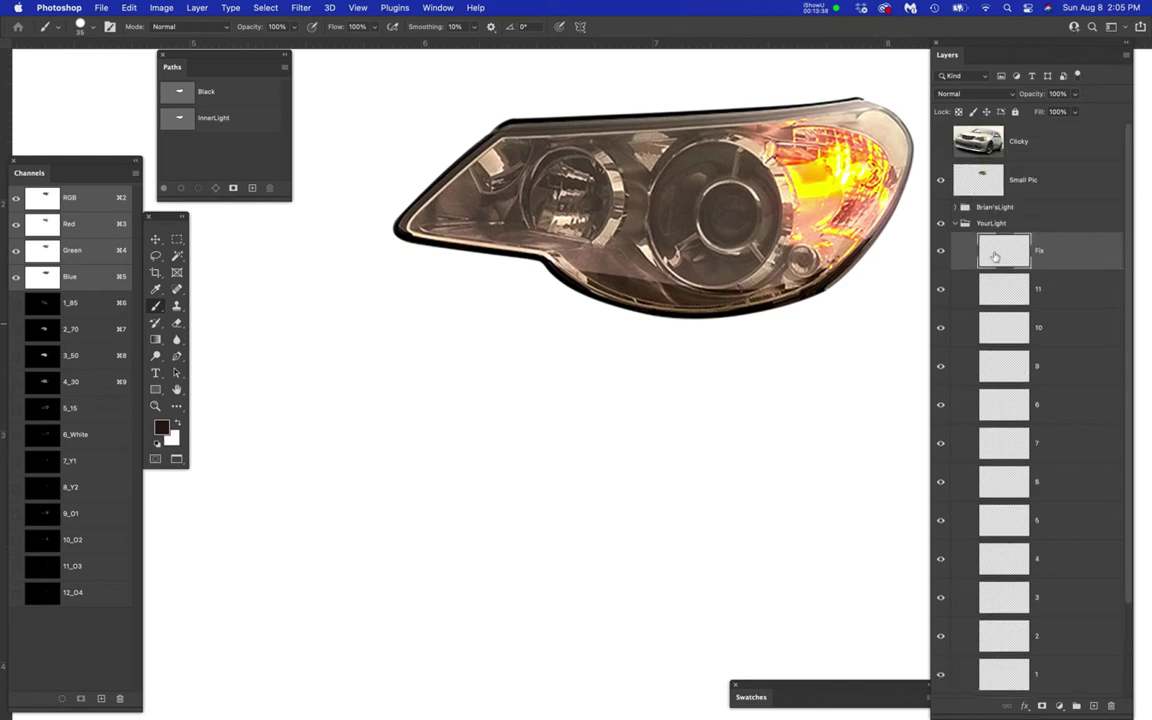
click(940, 146)
click(940, 146)
click(940, 146)
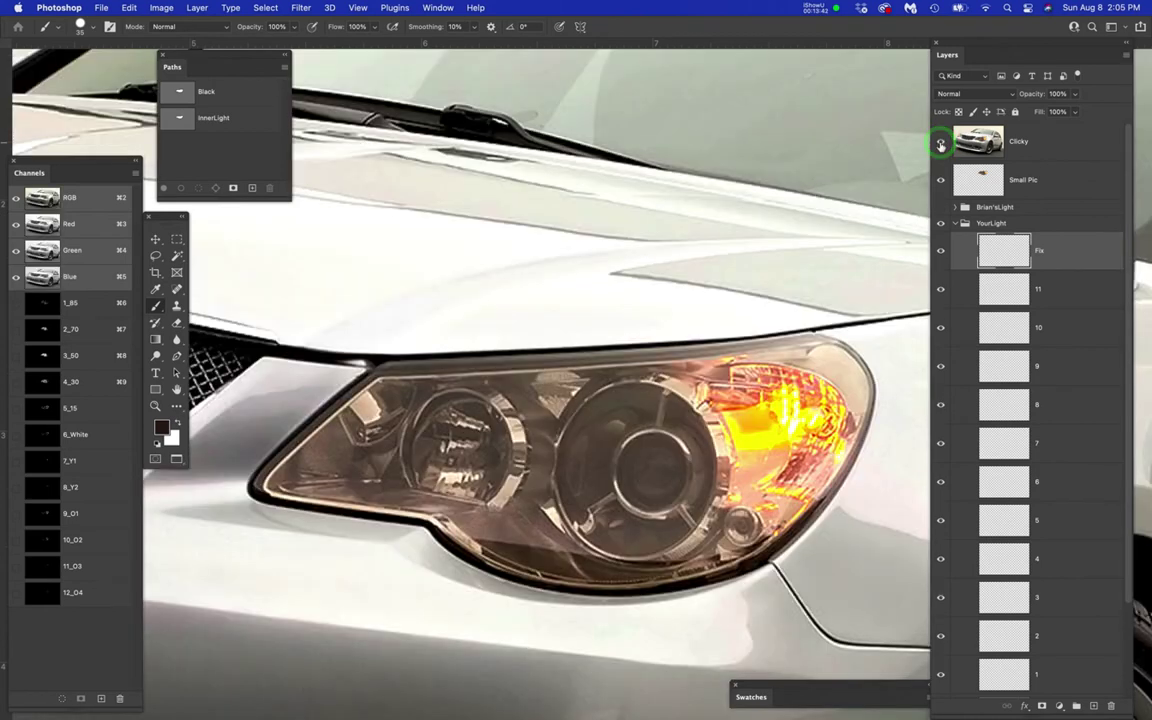
click(940, 146)
click(941, 181)
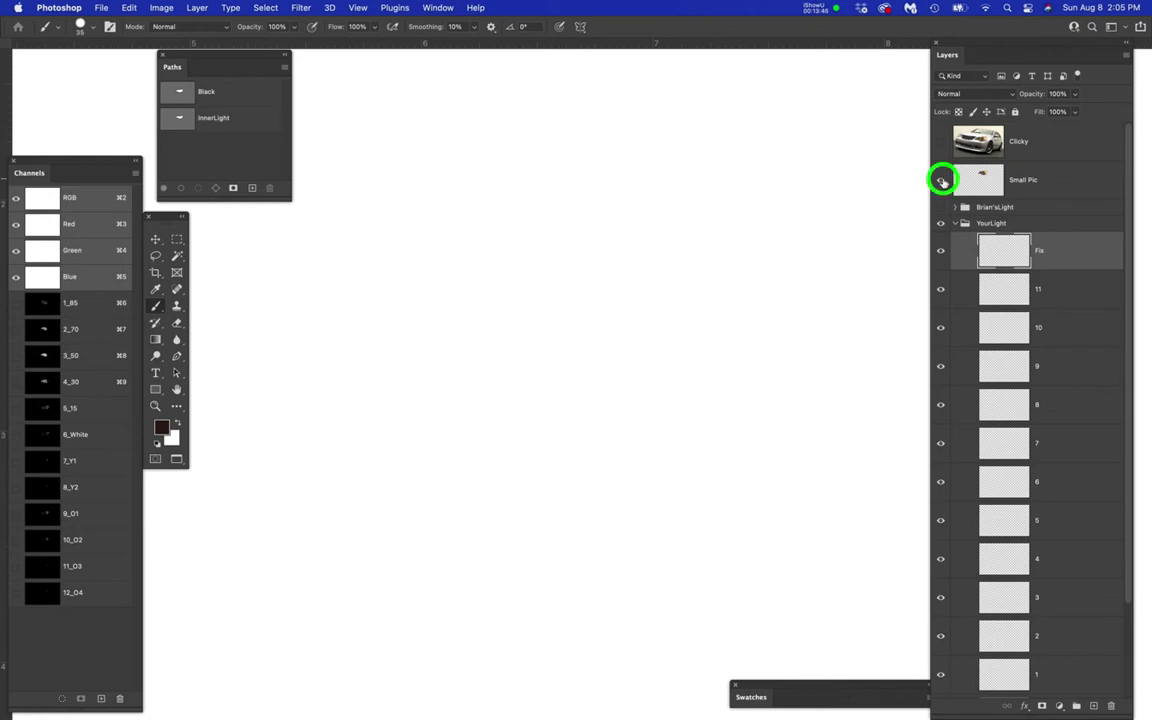
click(942, 181)
click(942, 181)
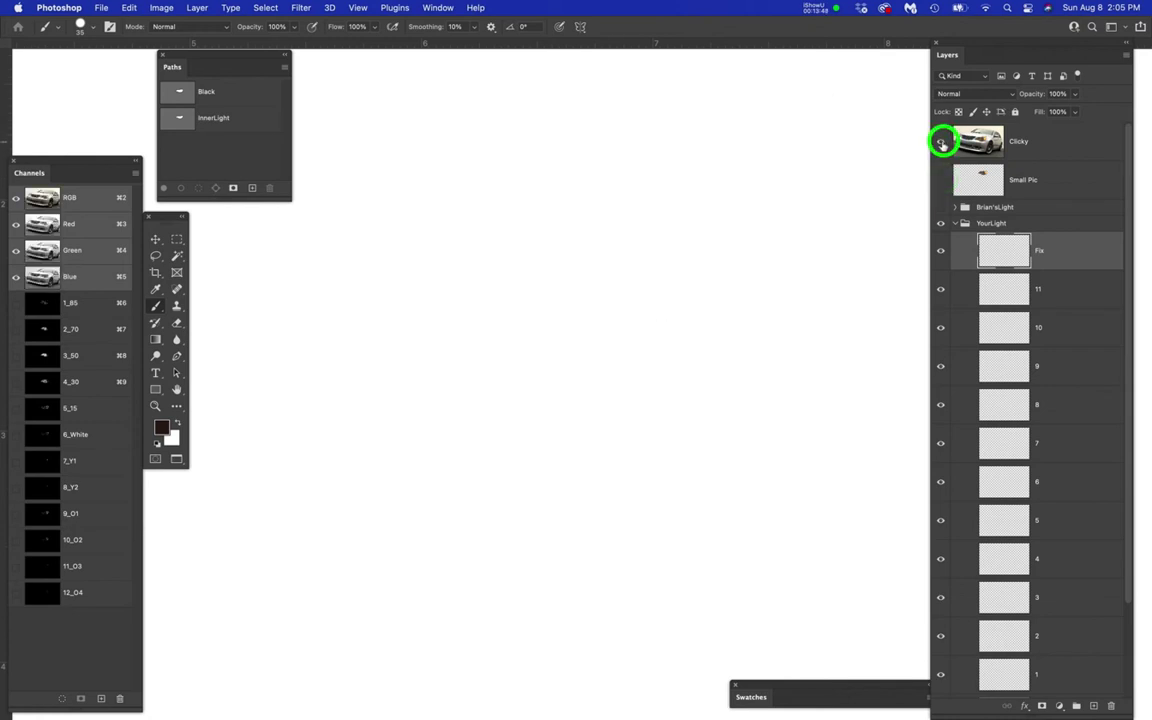
click(941, 143)
click(1059, 141)
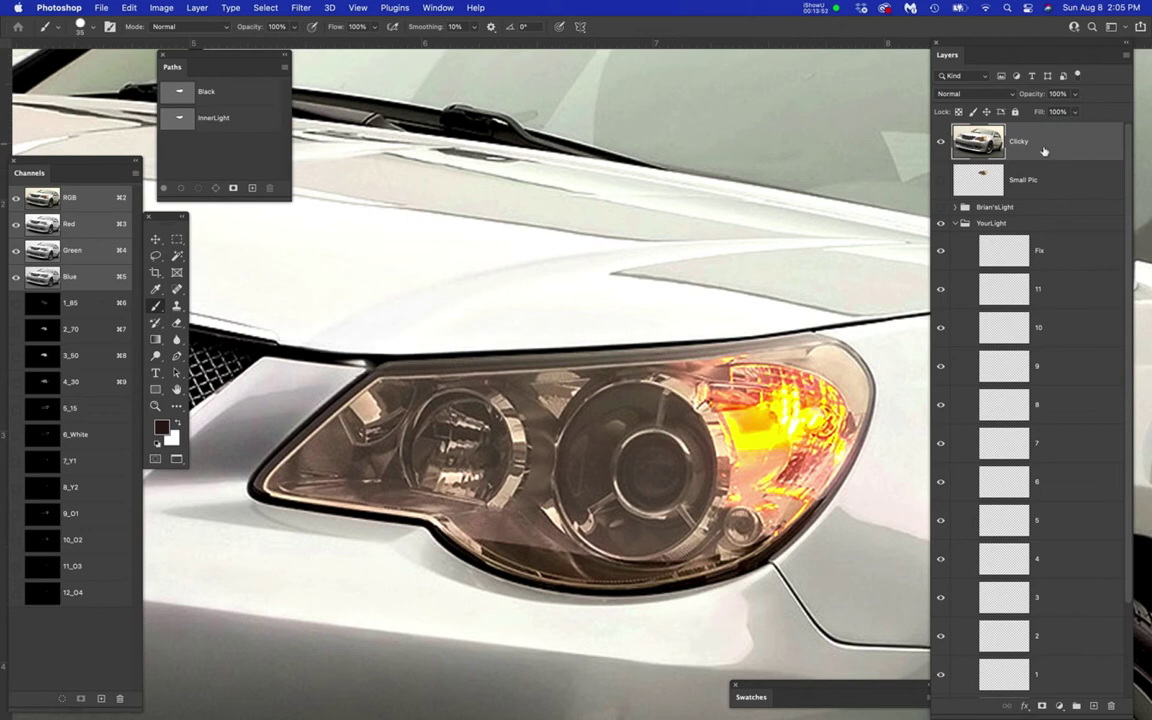
- Copy a rectangular selection around the headlight from Clicky onto a new layer
key(m)
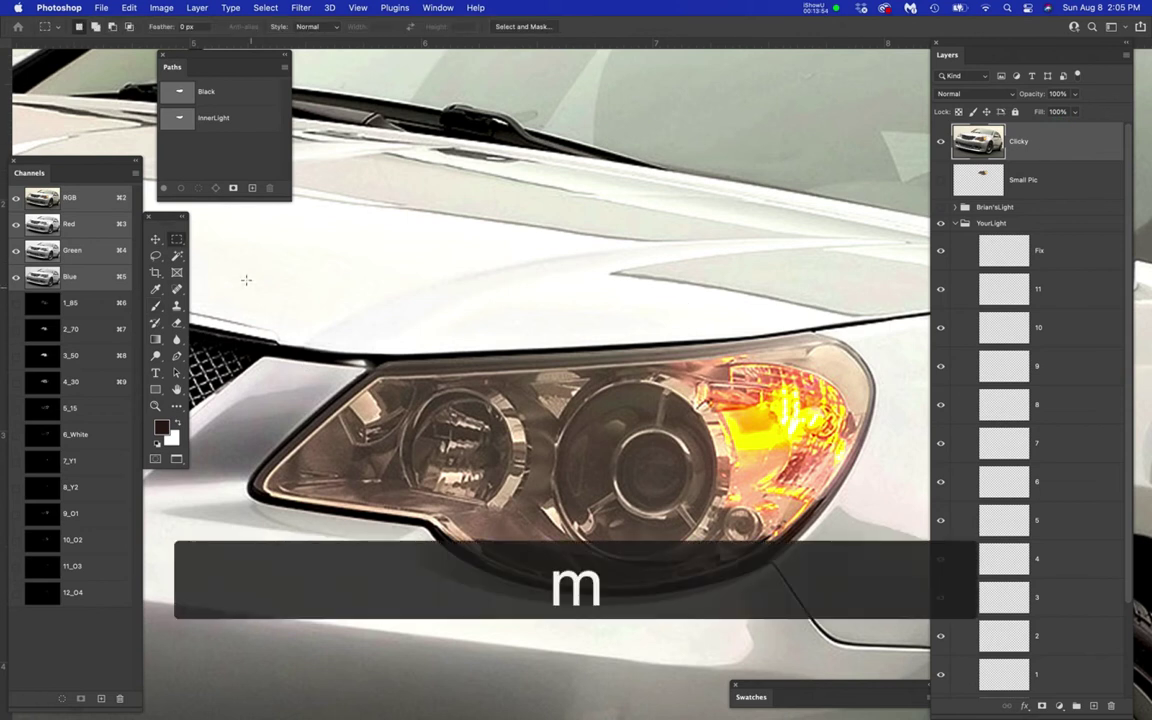
drag(240, 284, 886, 627)
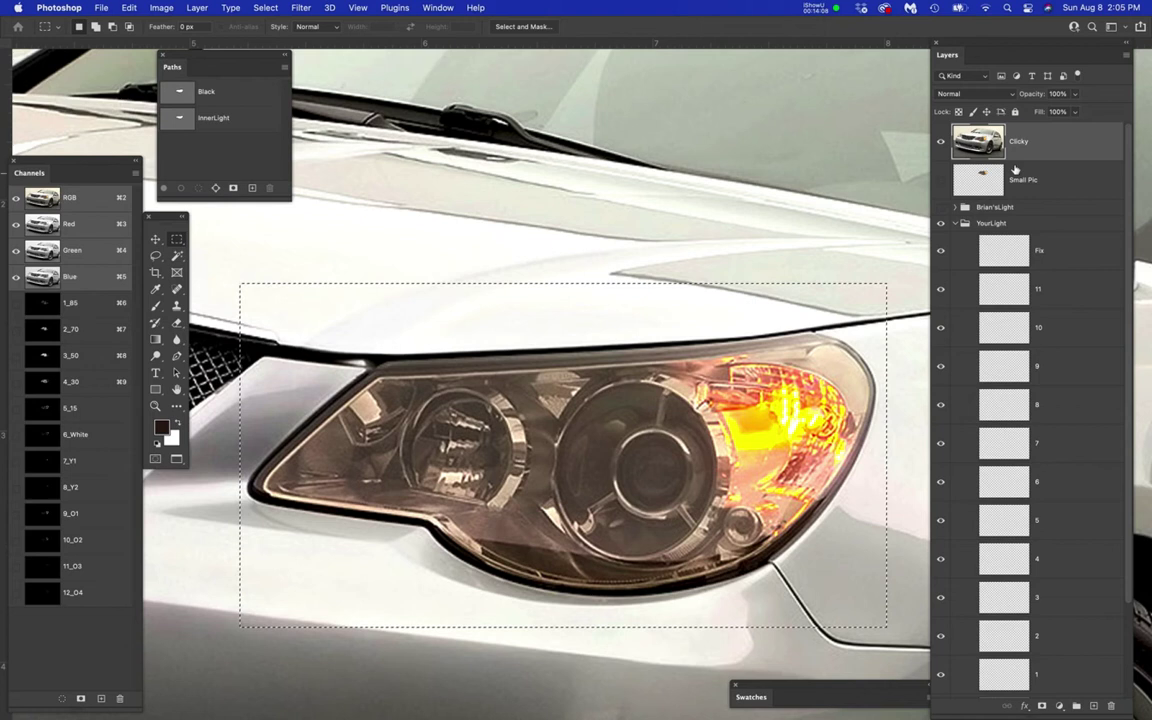
click(1070, 137)
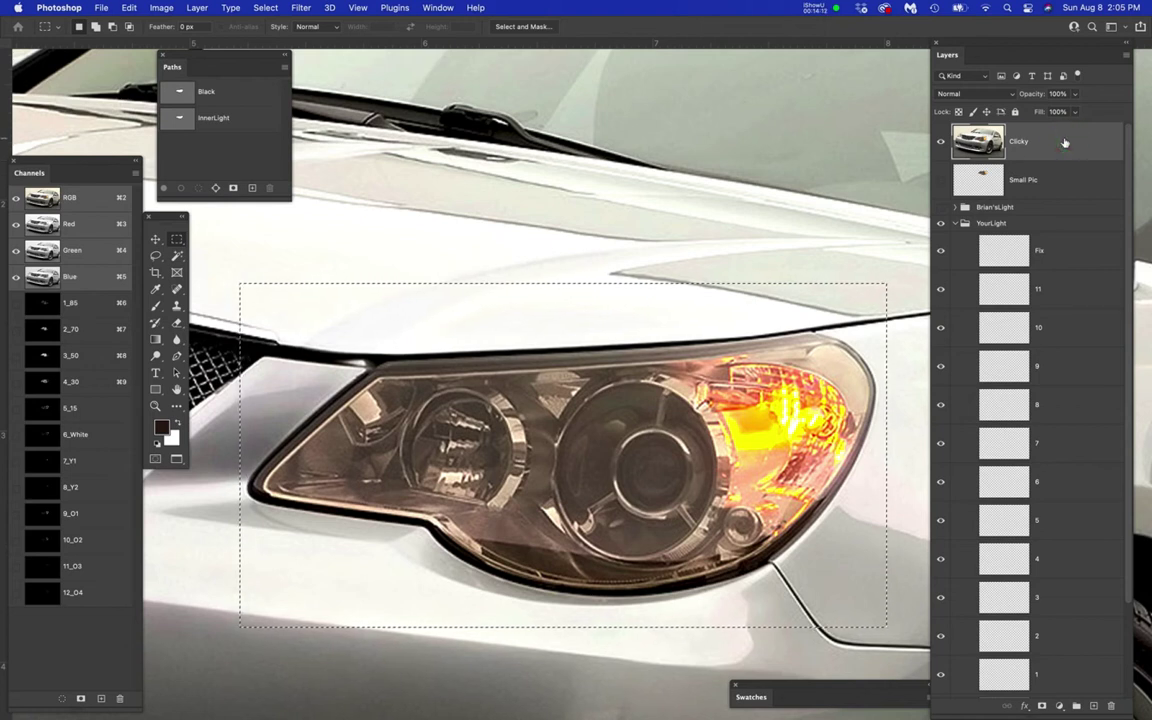
key(super+j)
- Name the new layer SmallPic2 and hide the Clicky car photo
double_click(1026, 143)
text(SmallPic)
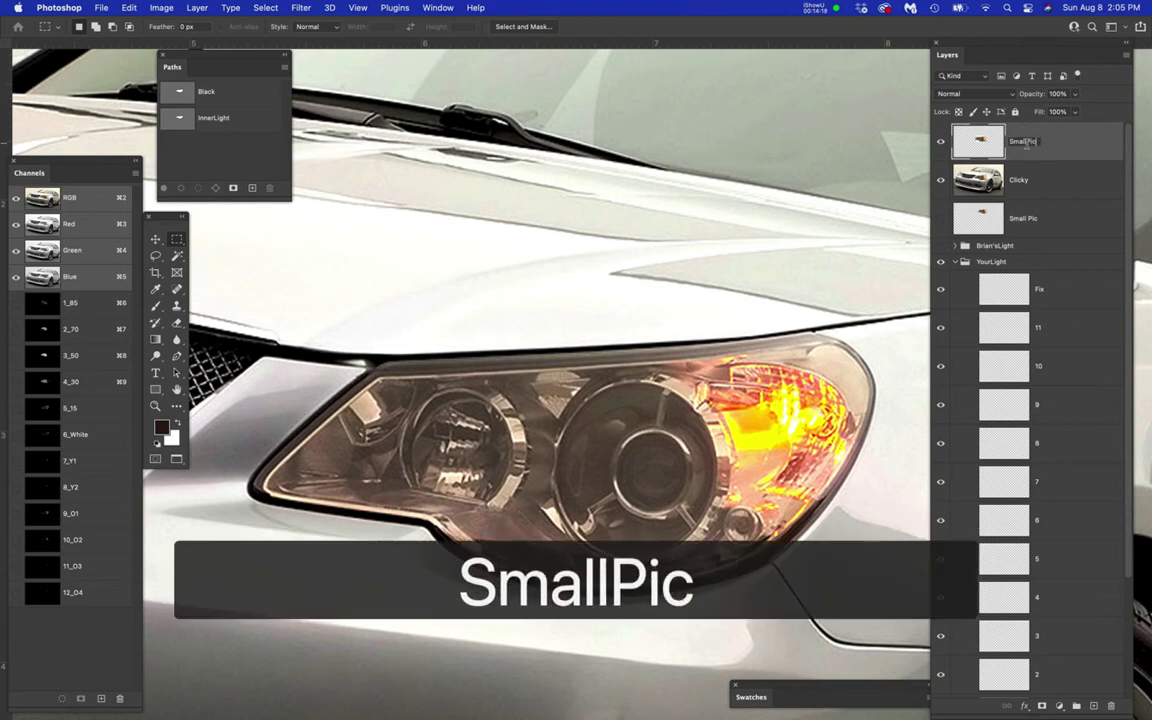
text(2)
key(Return)
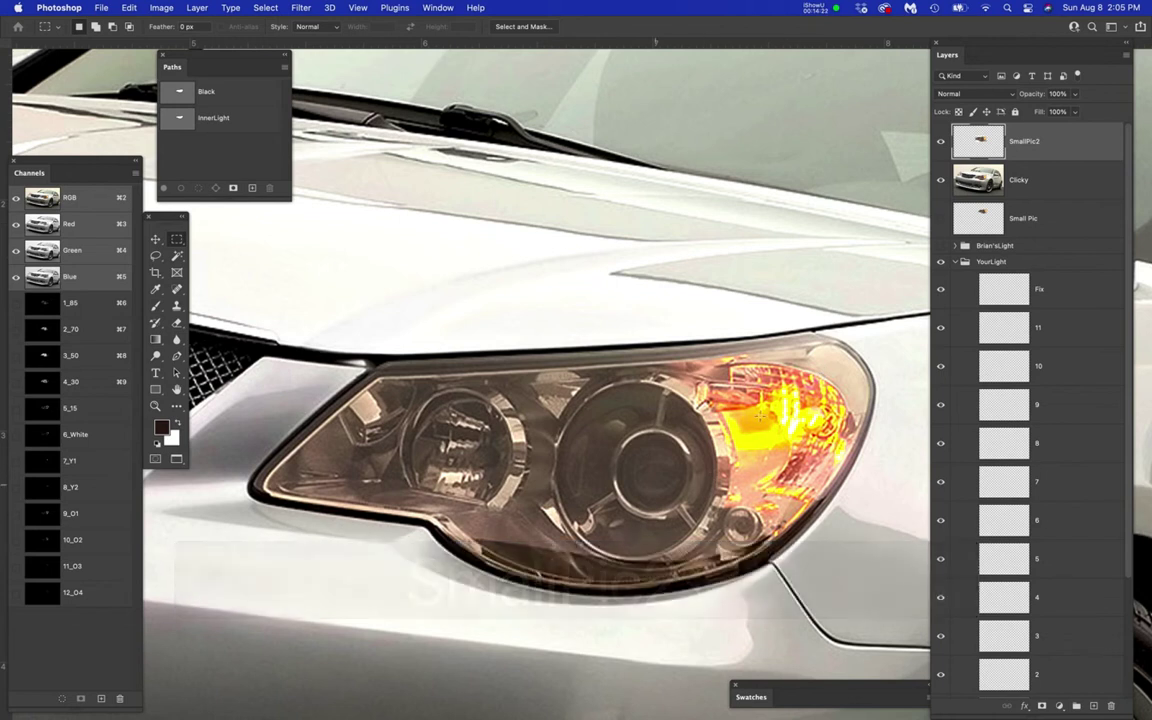
click(940, 180)
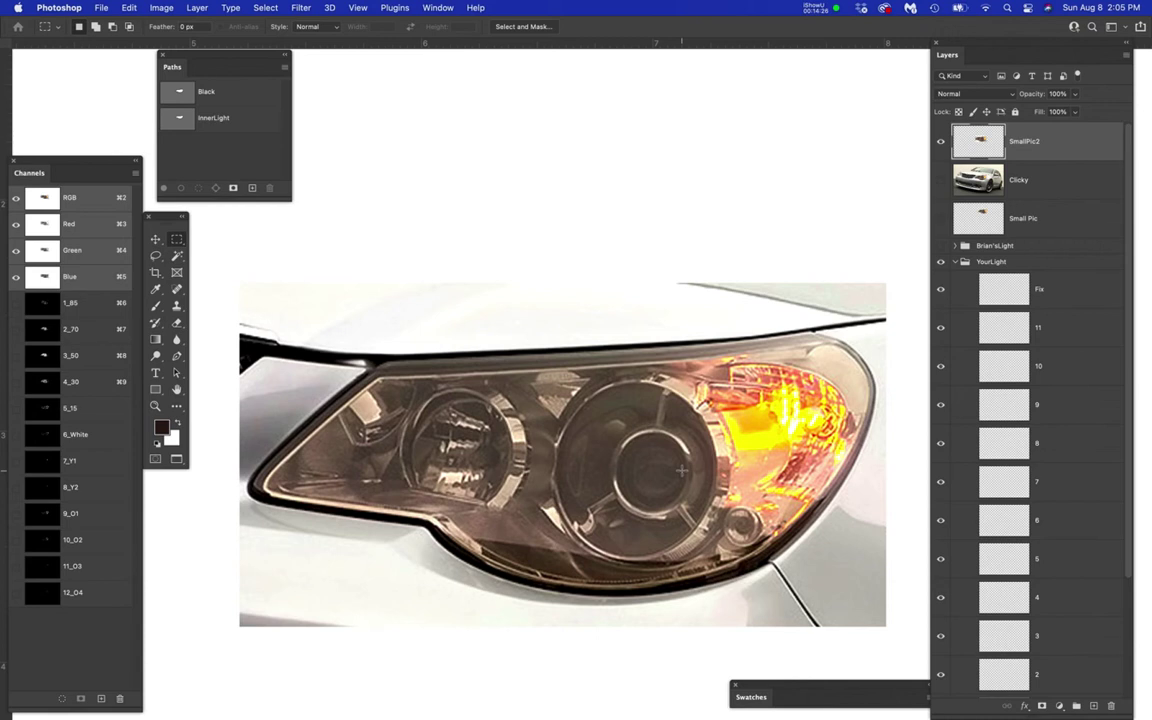
- Scale the SmallPic2 headlight copy to about 52% and move it up-right
key(super+t)
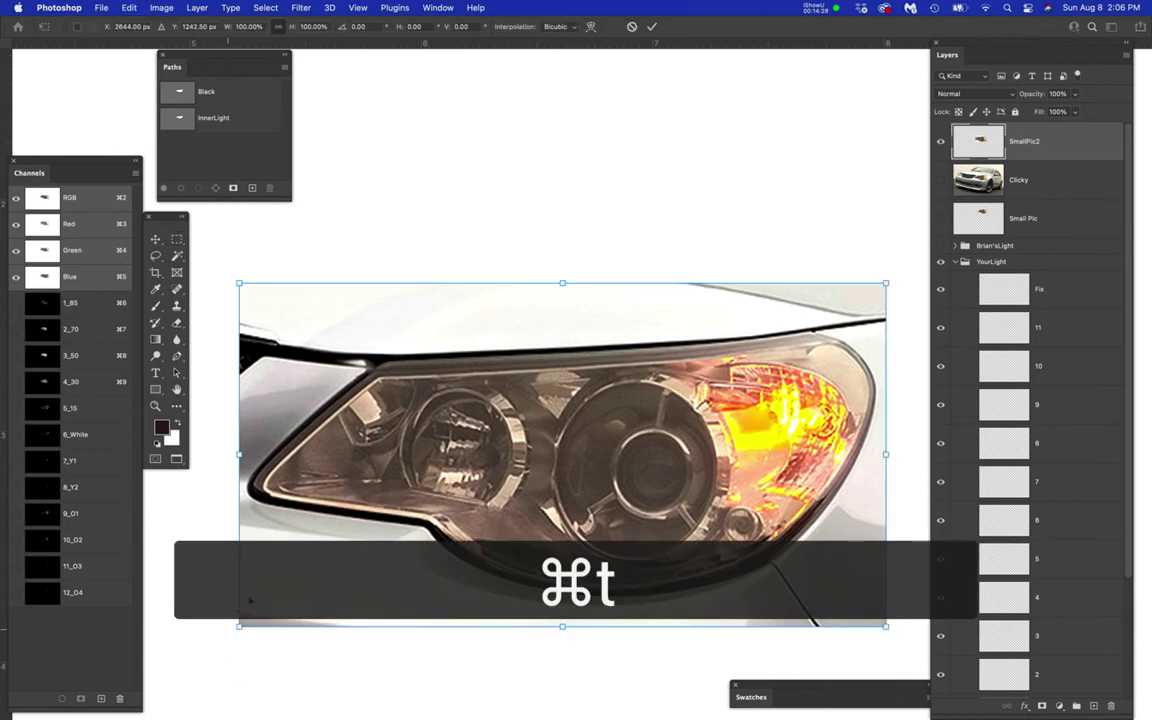
drag(239, 626, 545, 463)
drag(772, 401, 725, 262)
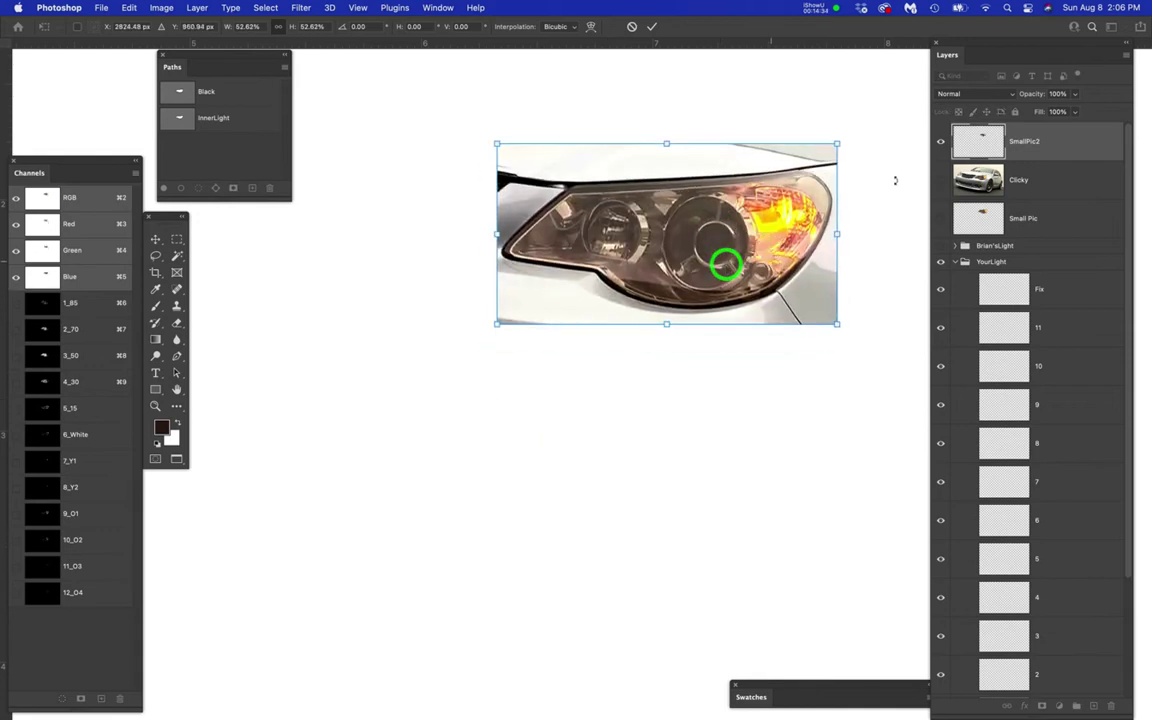
key(Return)
- Nudge SmallPic2 into place against the car photo with the Move tool, then hide the photo
click(940, 180)
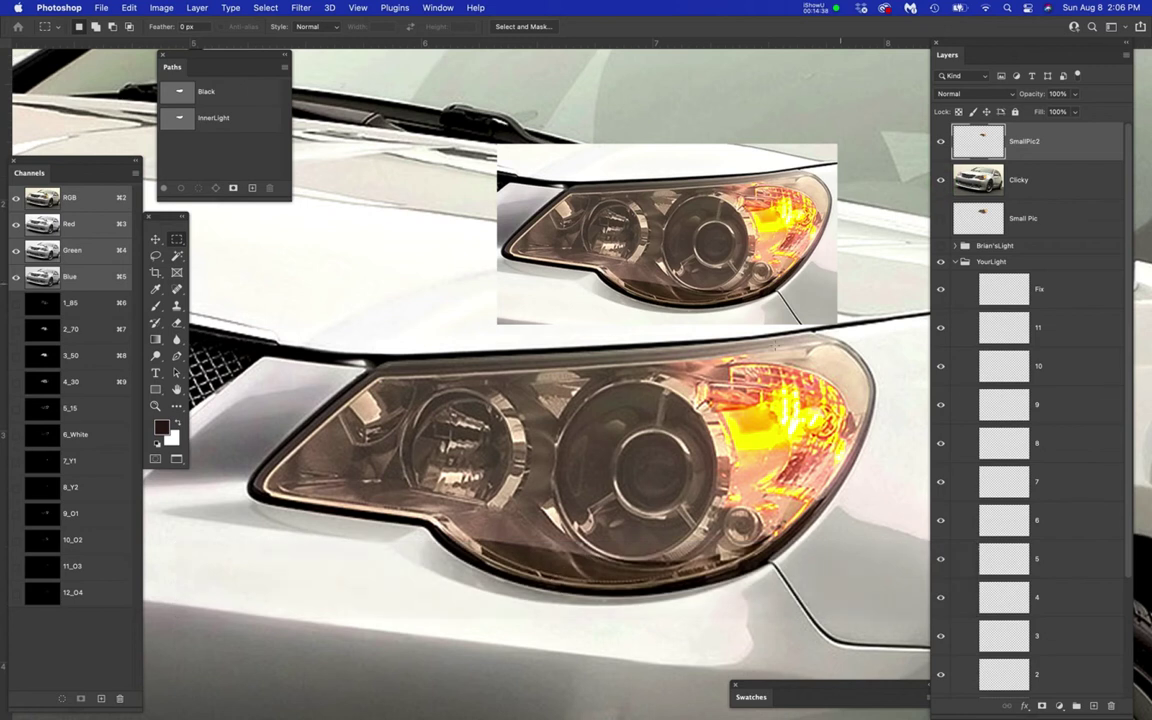
click(1060, 135)
key(v)
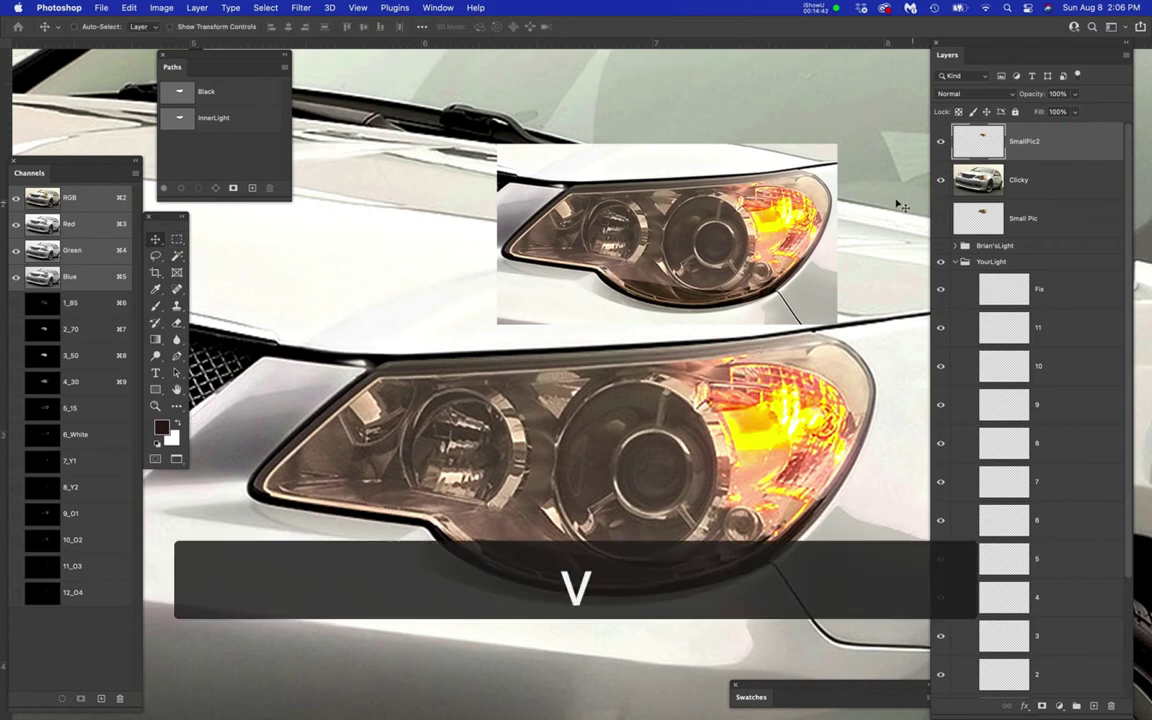
drag(802, 229, 806, 219)
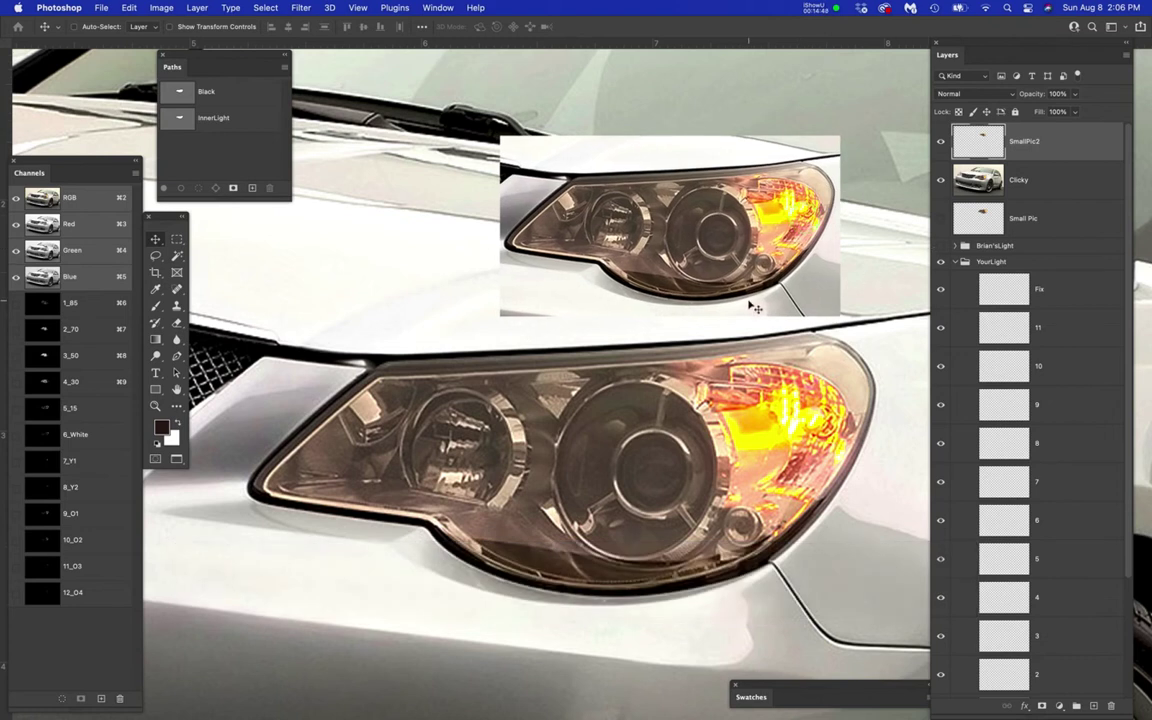
drag(788, 291, 790, 287)
click(940, 180)
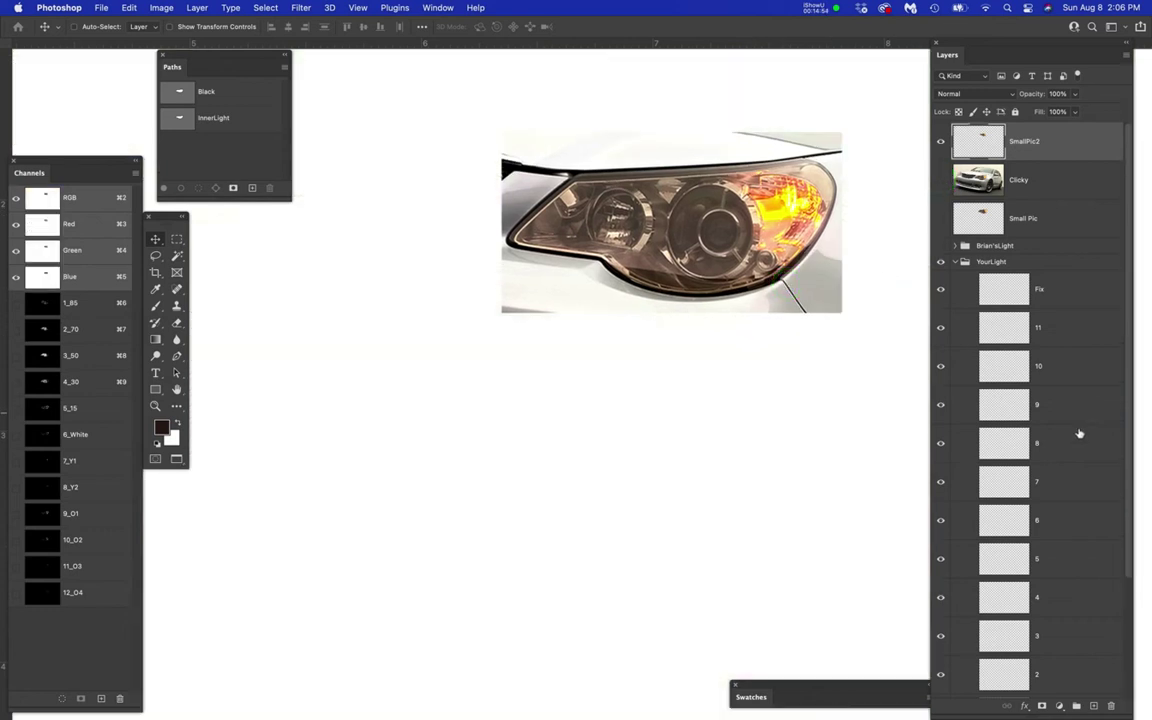
scroll(1090, 425, down, 3)
scroll(1075, 470, down, 1)
- With Base active, load the Black path as a selection and show the Clicky photo behind it
click(1085, 604)
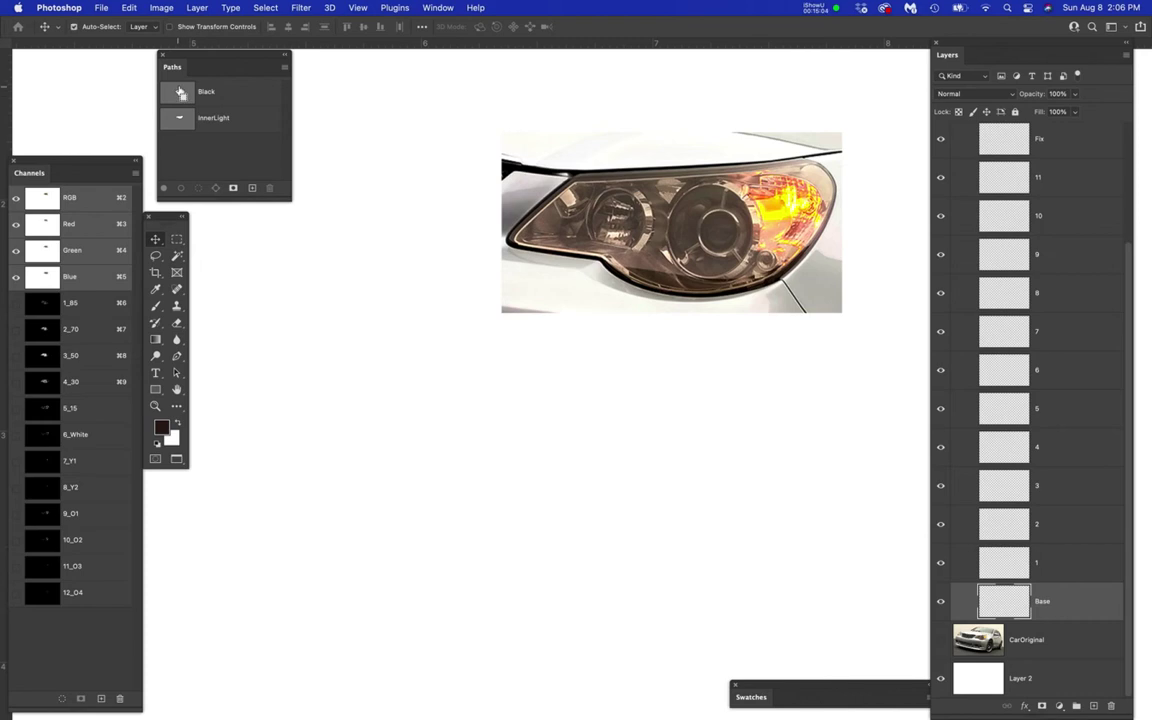
super+click(180, 95)
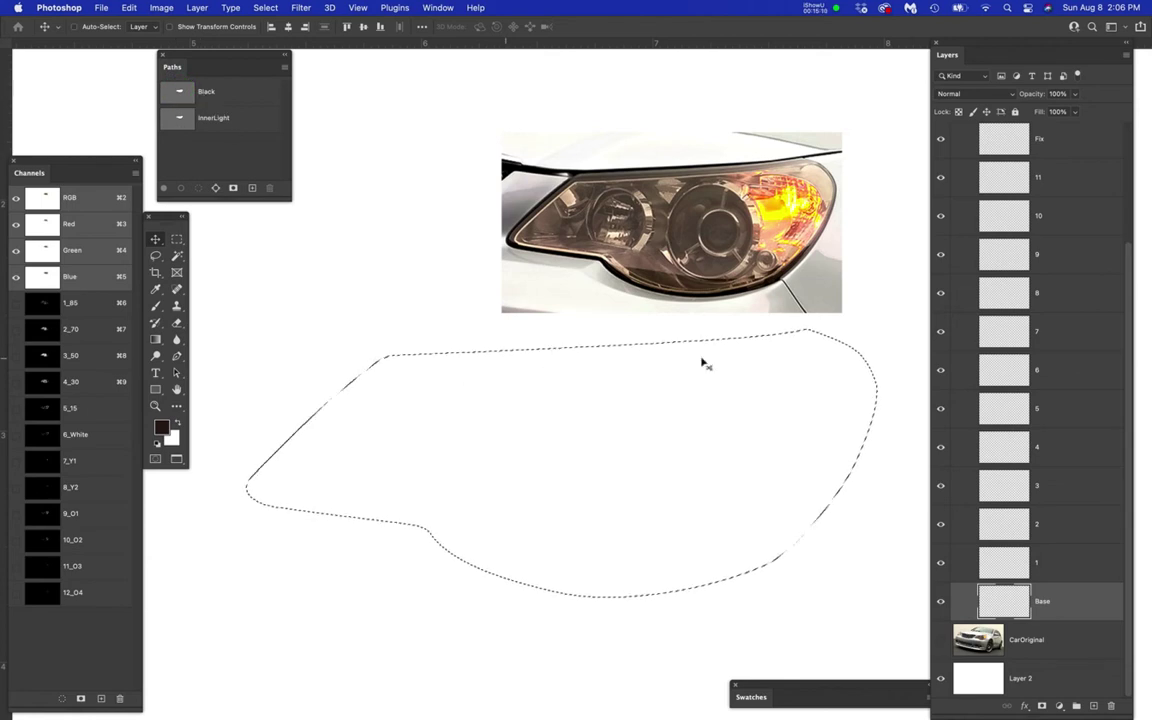
scroll(805, 307, up, 2)
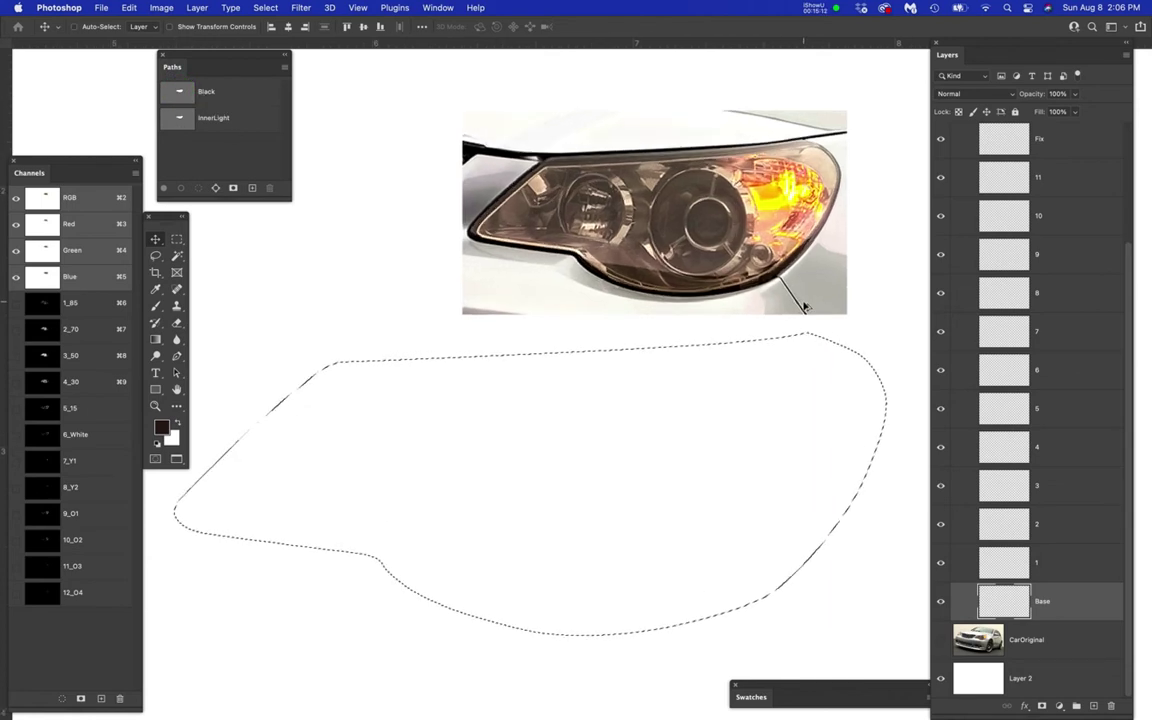
scroll(805, 307, down, 2)
scroll(950, 190, up, 5)
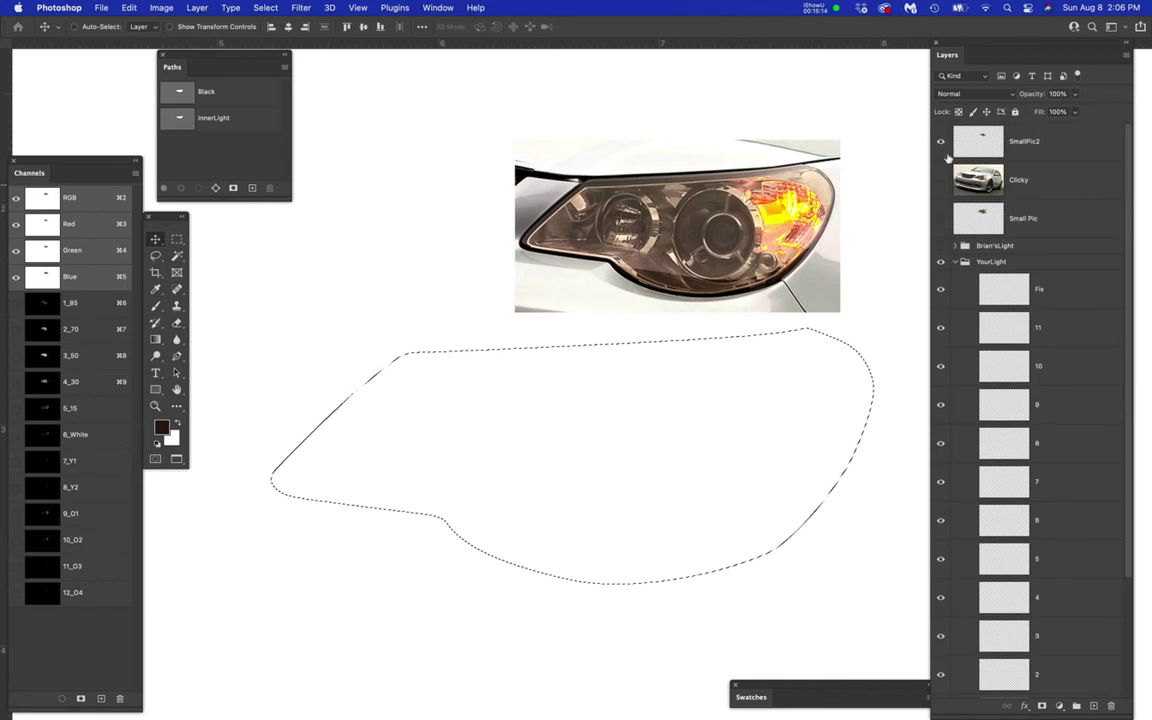
click(940, 180)
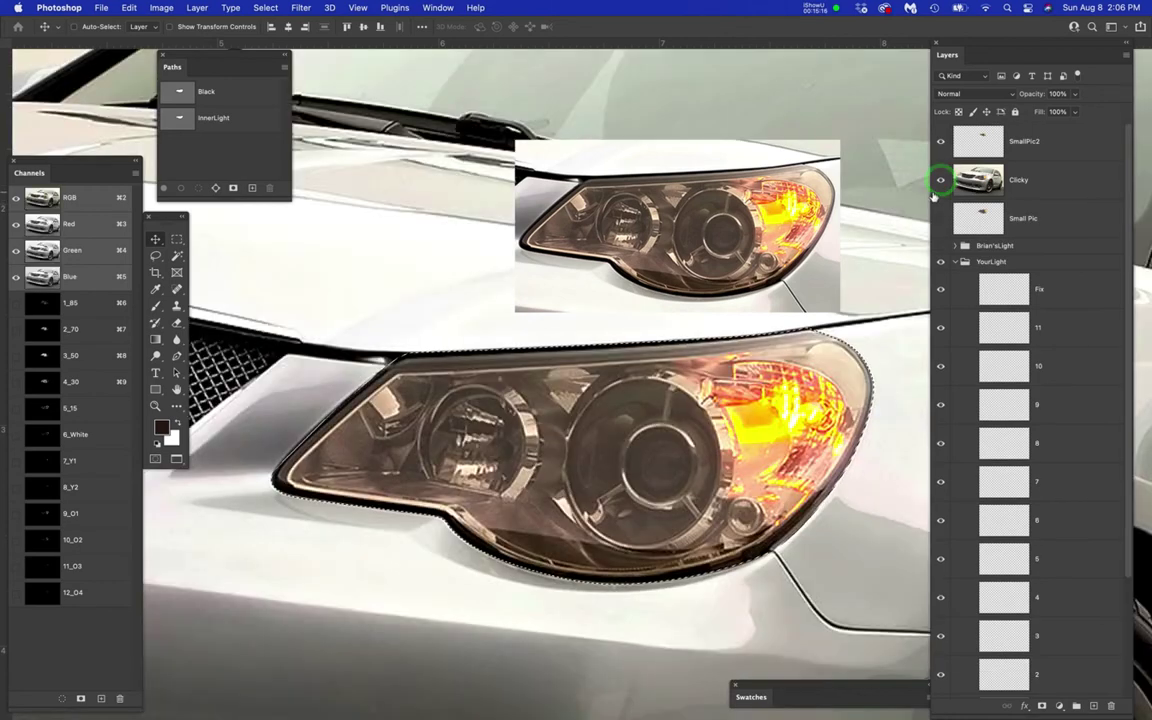
- Zoom in on the selection edge, then pick the Brush with default black foreground colour
scroll(709, 593, up, 5)
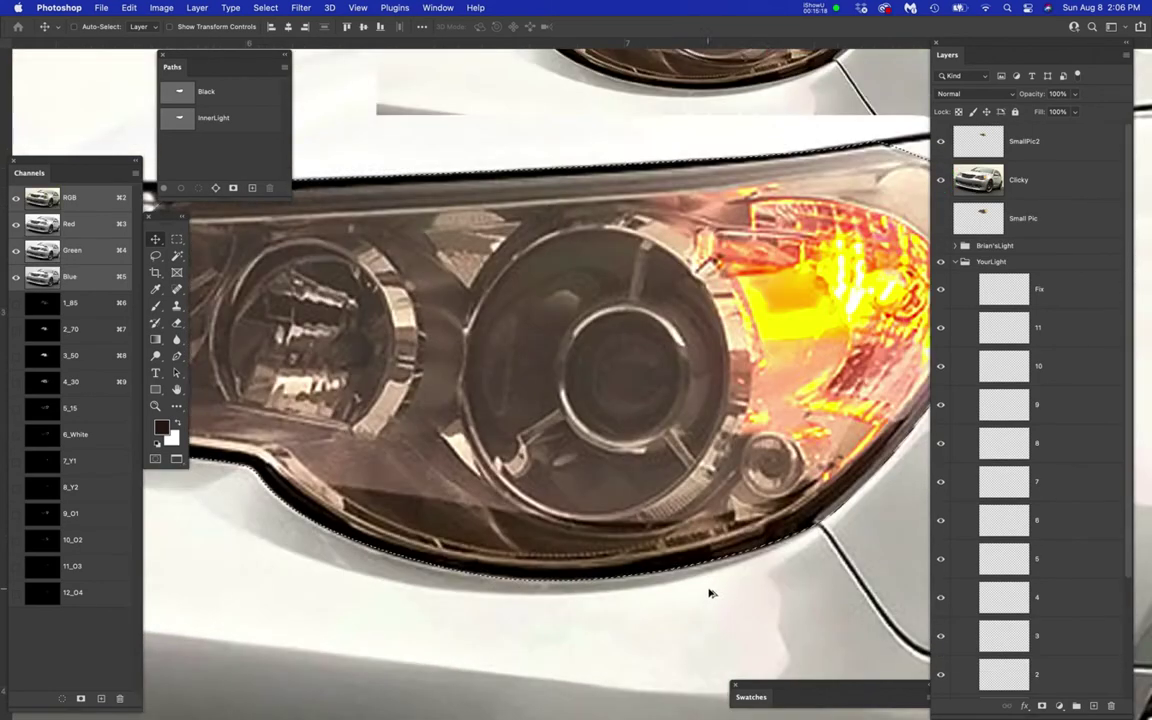
scroll(709, 593, up, 5)
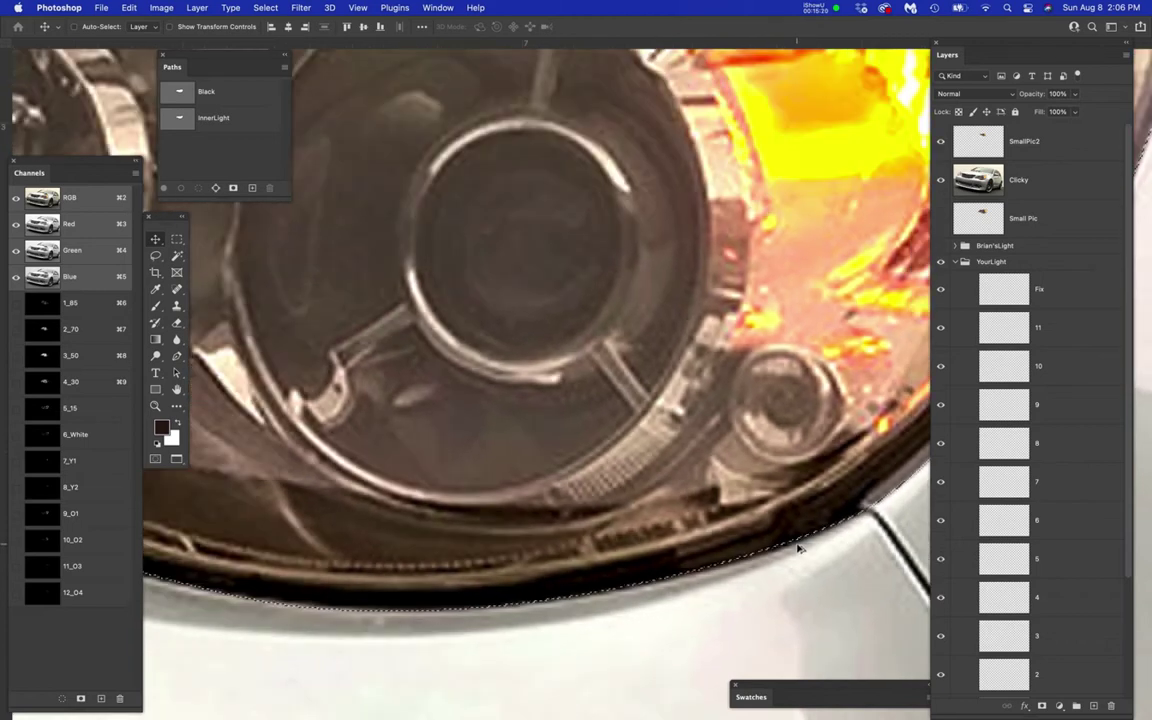
scroll(800, 548, down, 10)
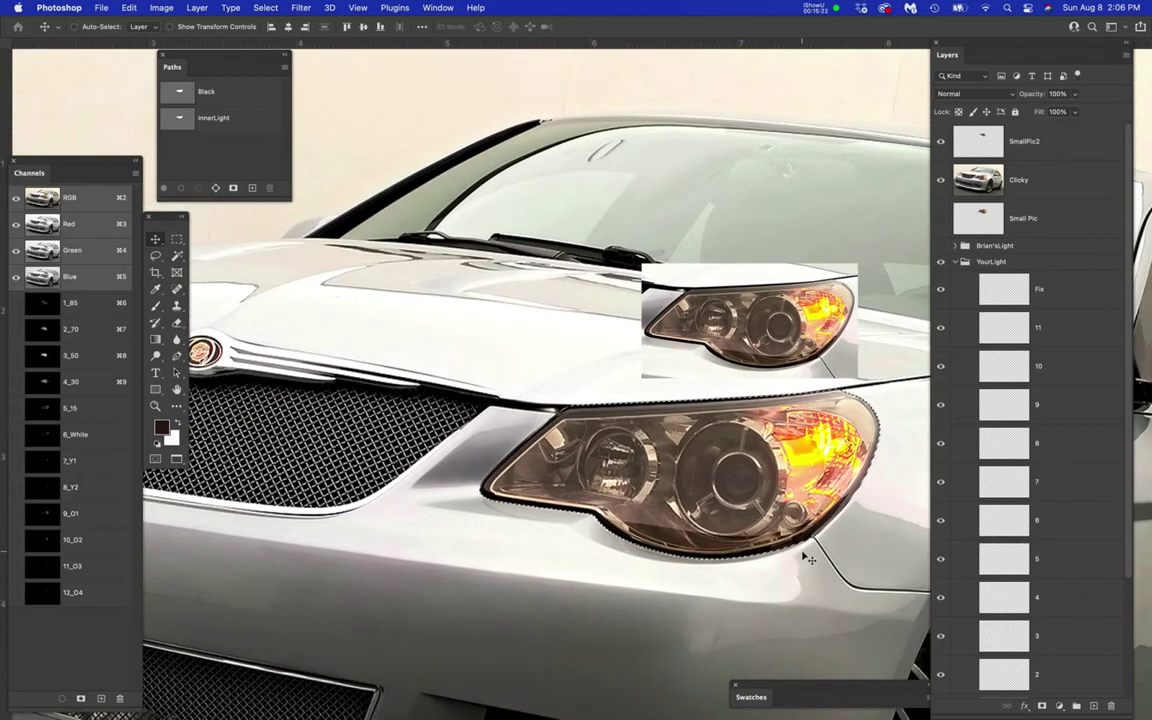
scroll(808, 558, up, 2)
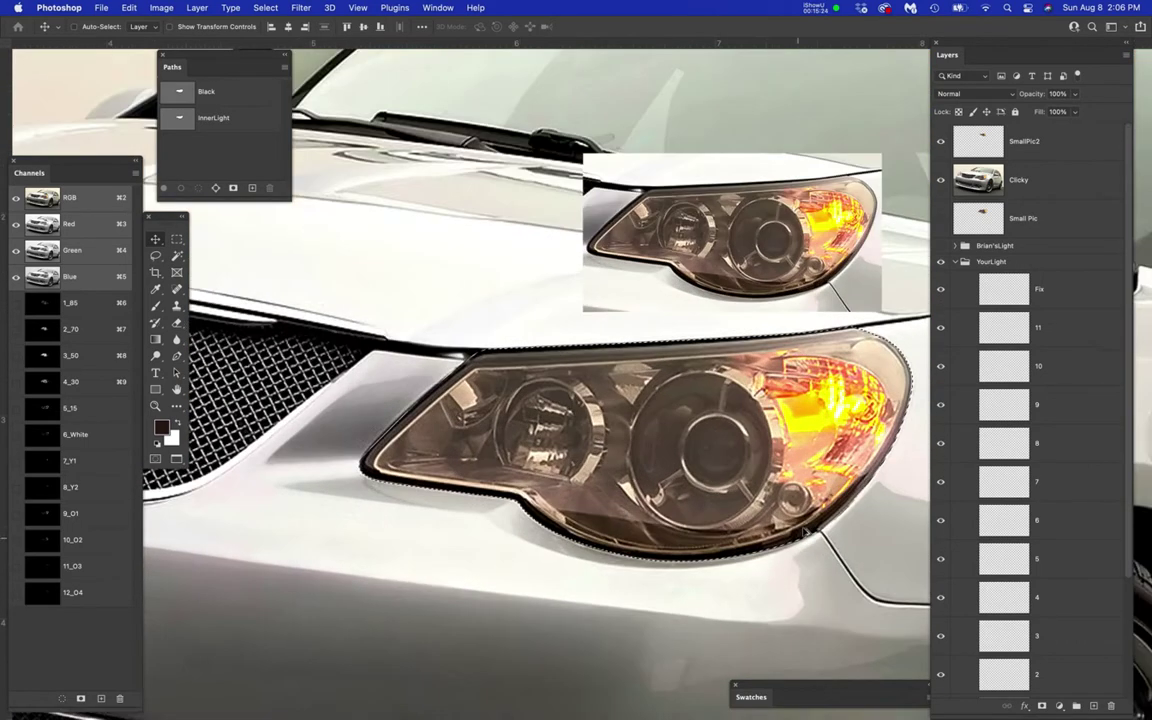
scroll(805, 533, up, 6)
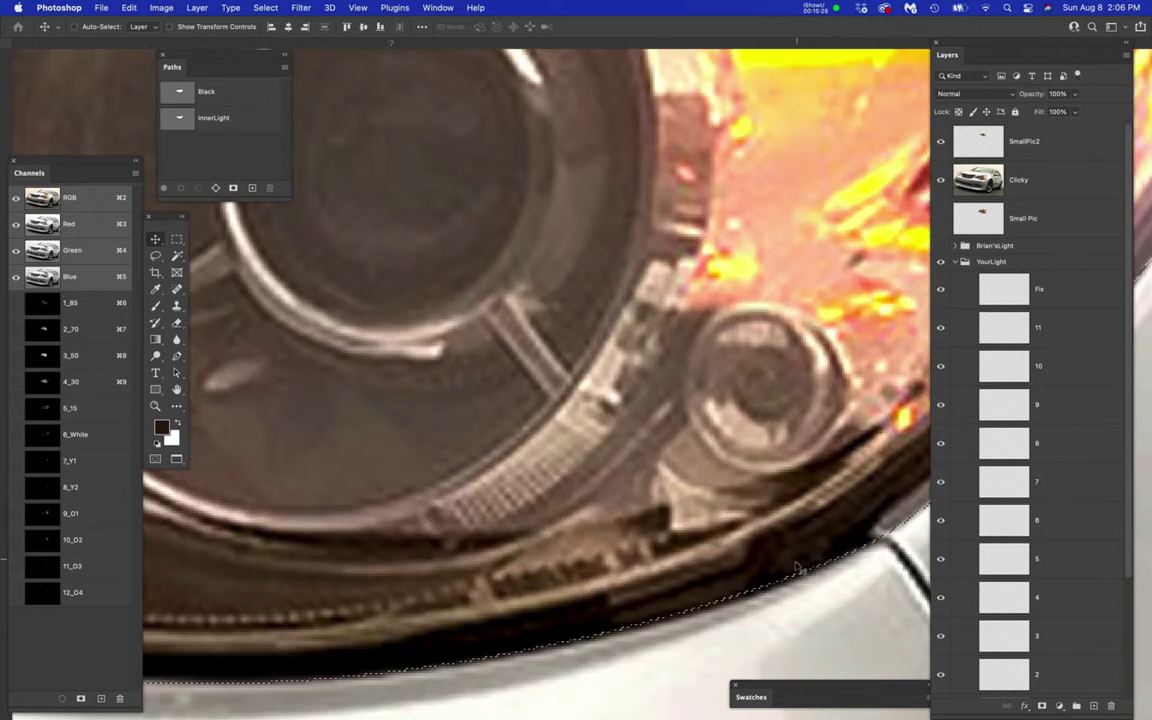
key(b)
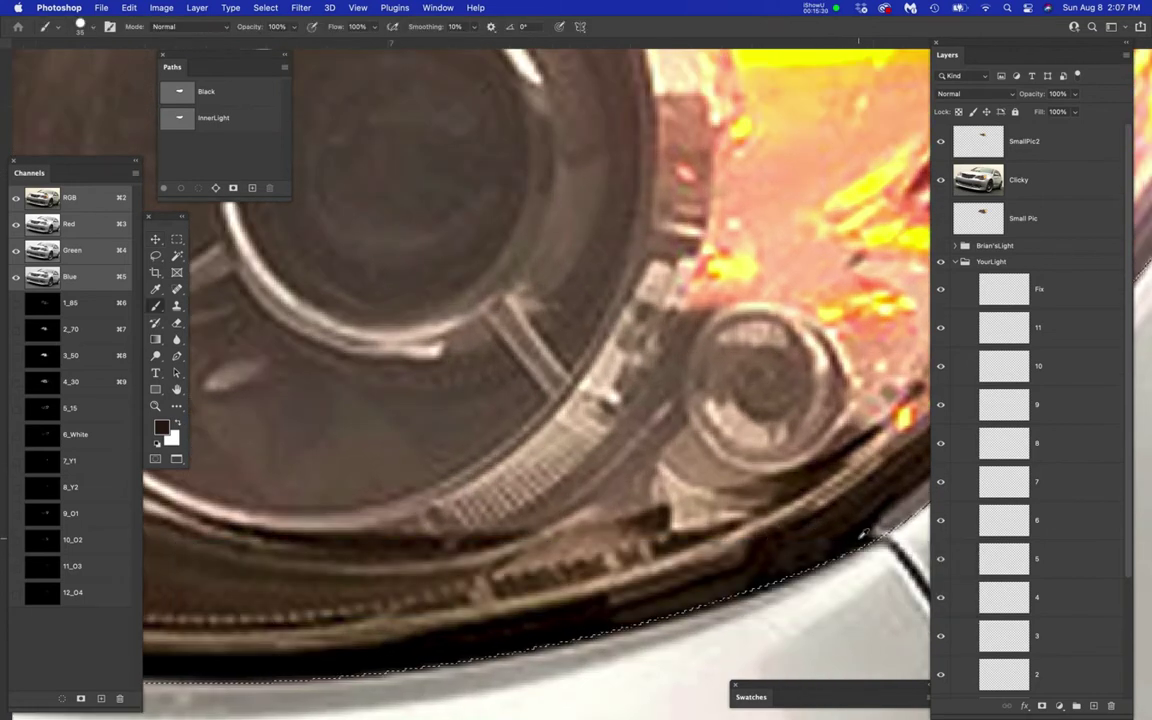
key(d)
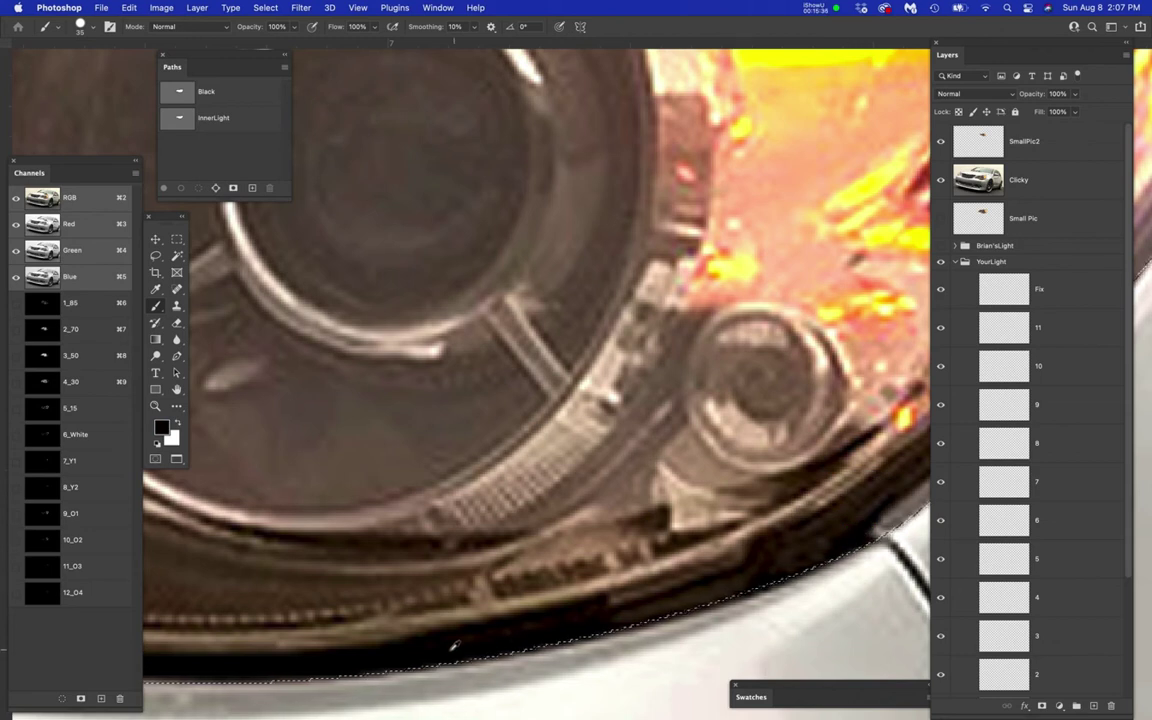
- Frame the headlight and inset, hide the Clicky photo, and make Base active
scroll(451, 648, down, 10)
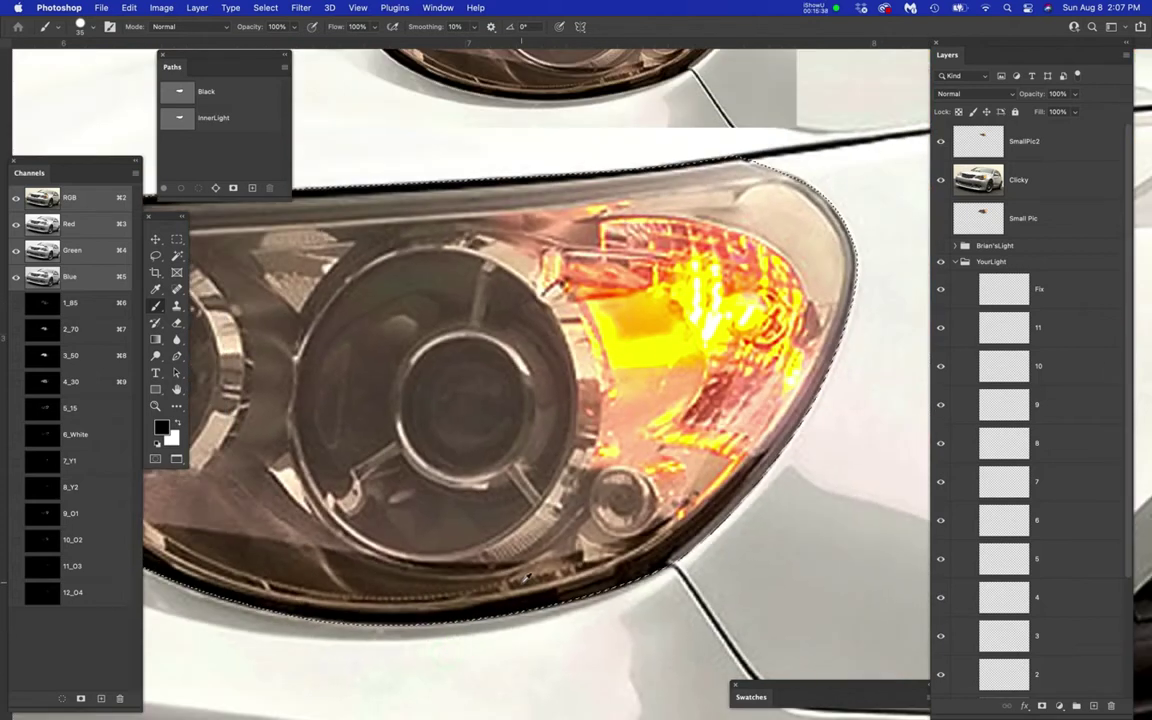
drag(638, 525, 728, 453)
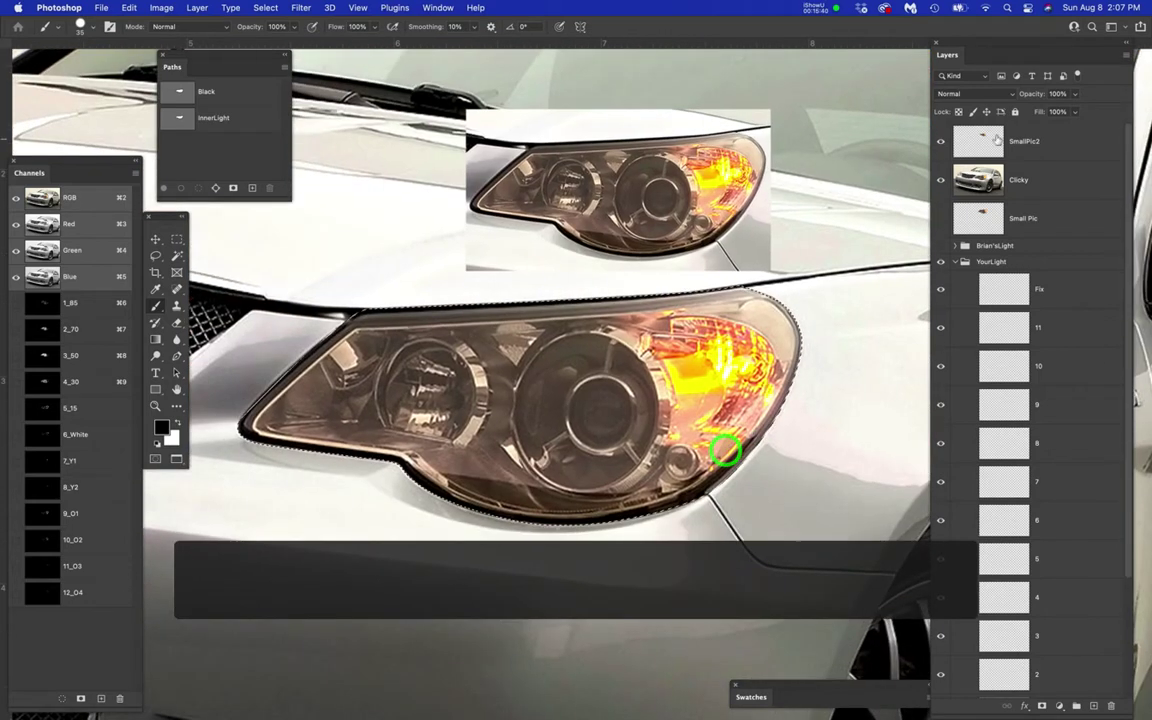
click(940, 179)
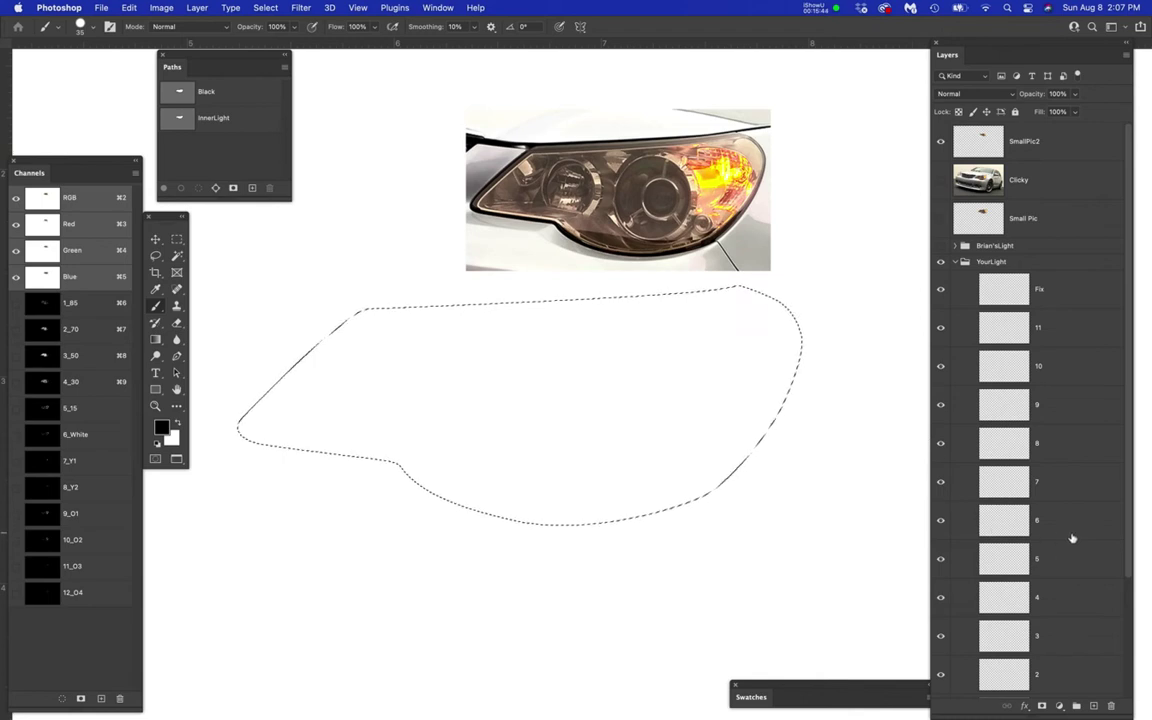
scroll(1072, 538, down, 4)
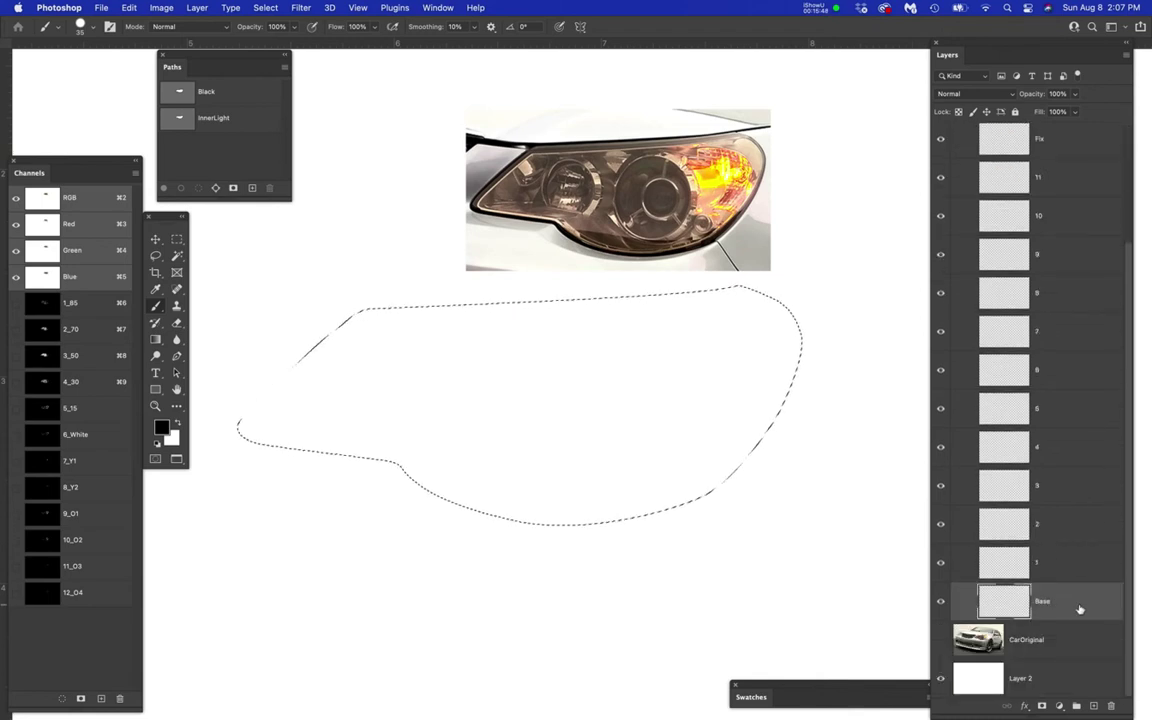
click(1084, 600)
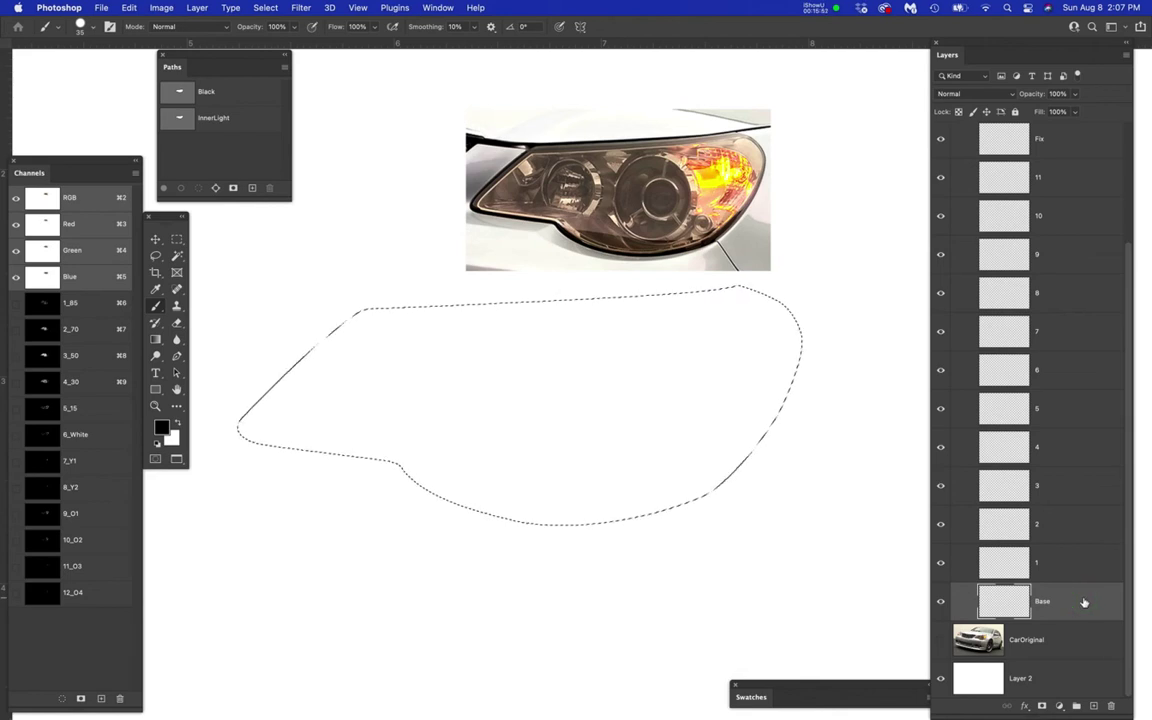
- Fill the headlight selection on Base with black using Option+Delete
key(alt+BackSpace)
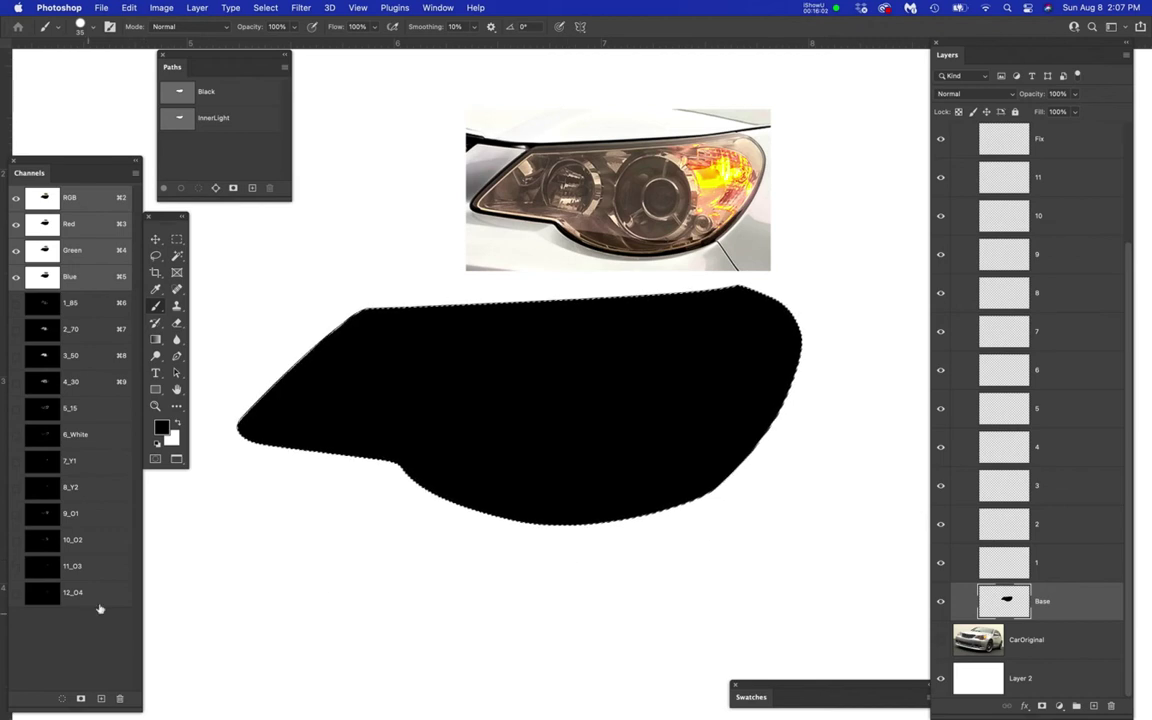
drag(162, 218, 189, 218)
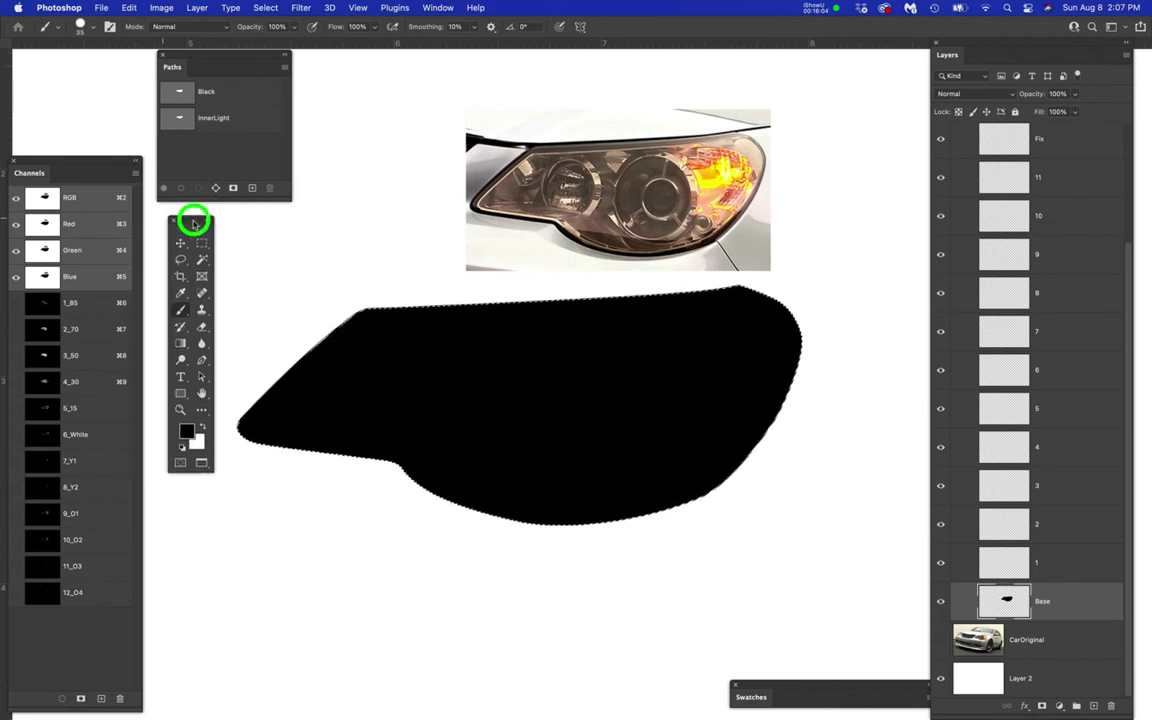
- Trash alpha channels 12_O4 down through 1_85, leaving only RGB, Red, Green and Blue
drag(91, 153, 99, 122)
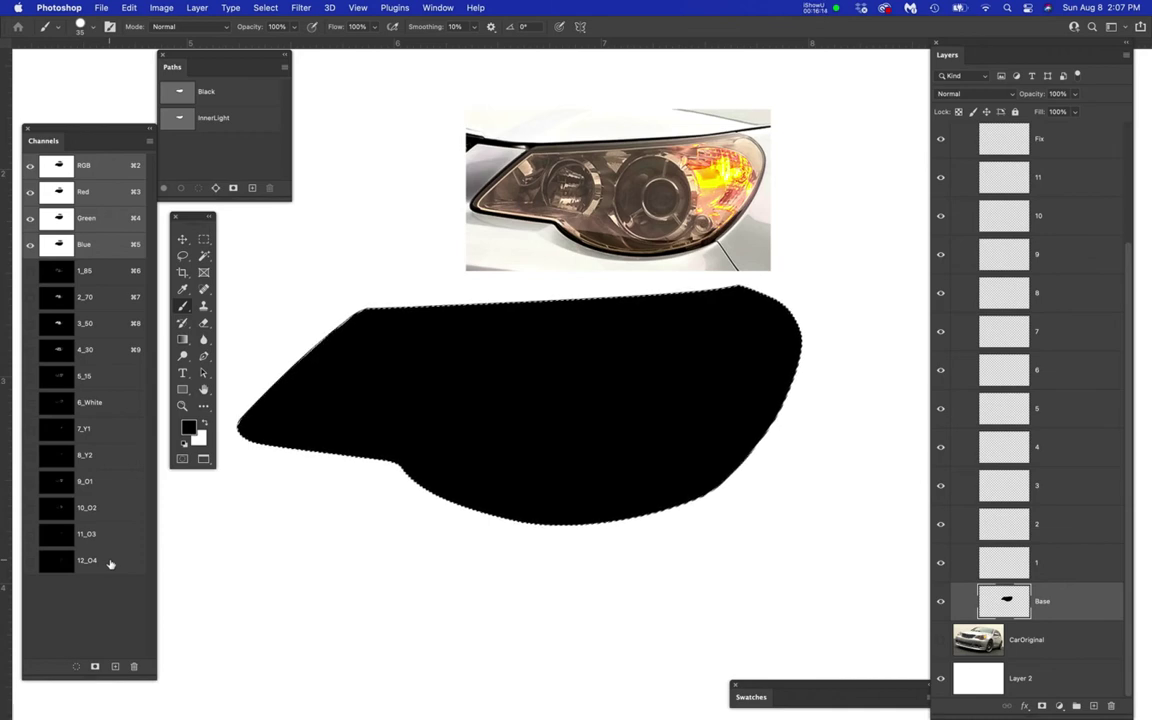
drag(110, 563, 134, 667)
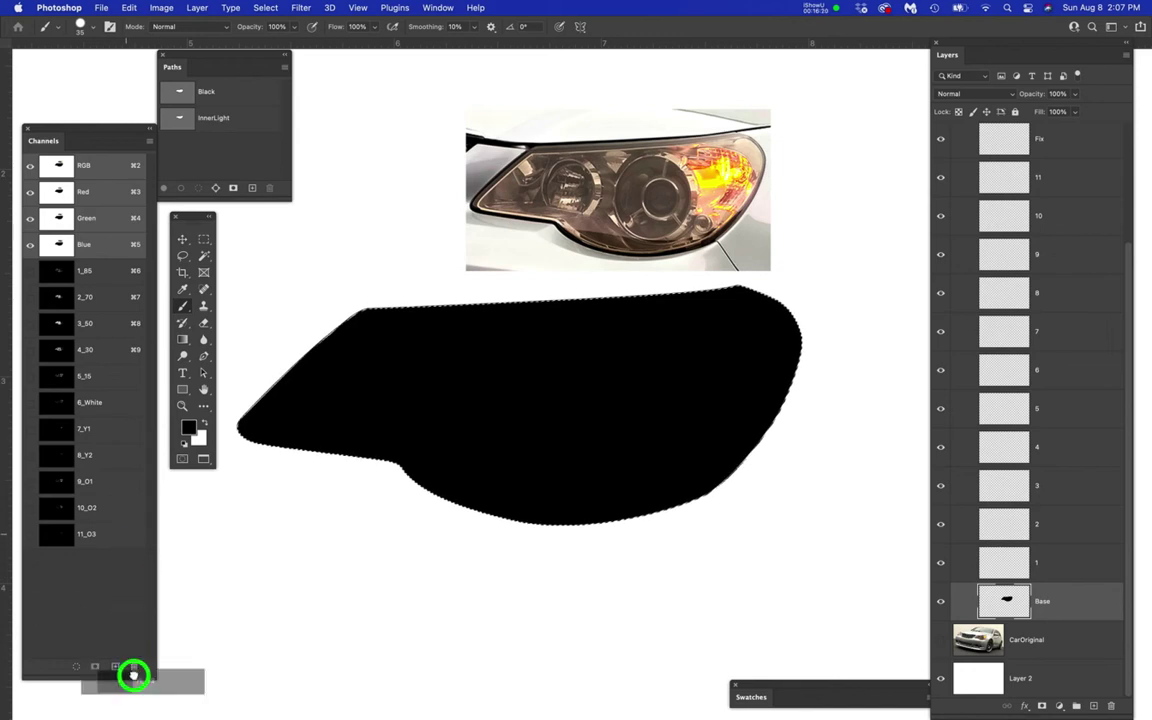
drag(110, 534, 134, 667)
drag(110, 481, 134, 665)
drag(112, 452, 134, 667)
drag(128, 434, 134, 664)
drag(122, 406, 134, 667)
drag(120, 380, 134, 672)
drag(120, 349, 135, 667)
drag(112, 330, 136, 664)
drag(85, 297, 134, 666)
drag(106, 276, 137, 665)
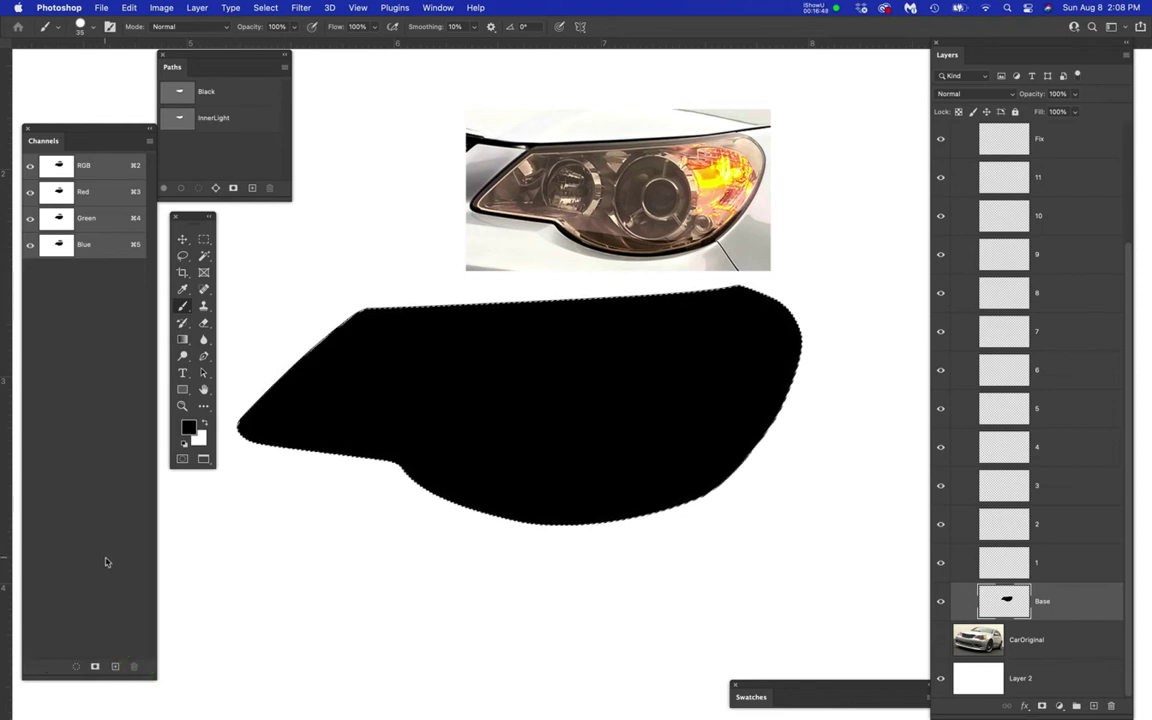
- Save As a PSD in Week_7_ColorRange named with the author's name plus ColorRange
click(100, 7)
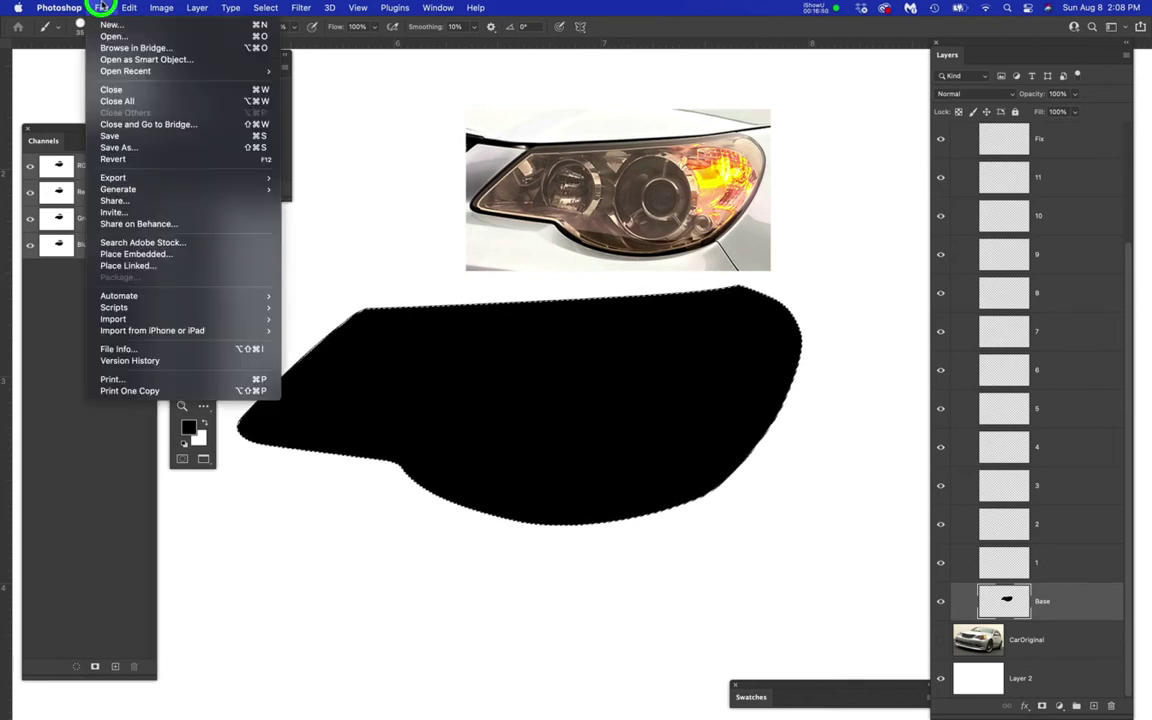
click(133, 151)
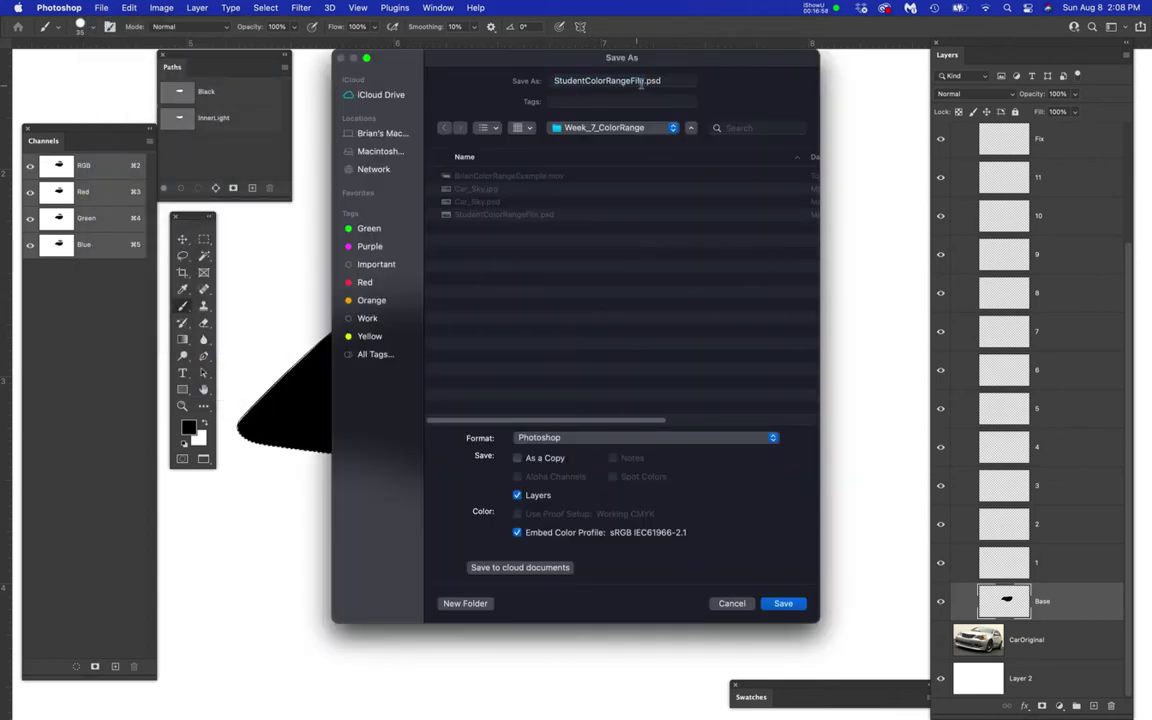
click(643, 80)
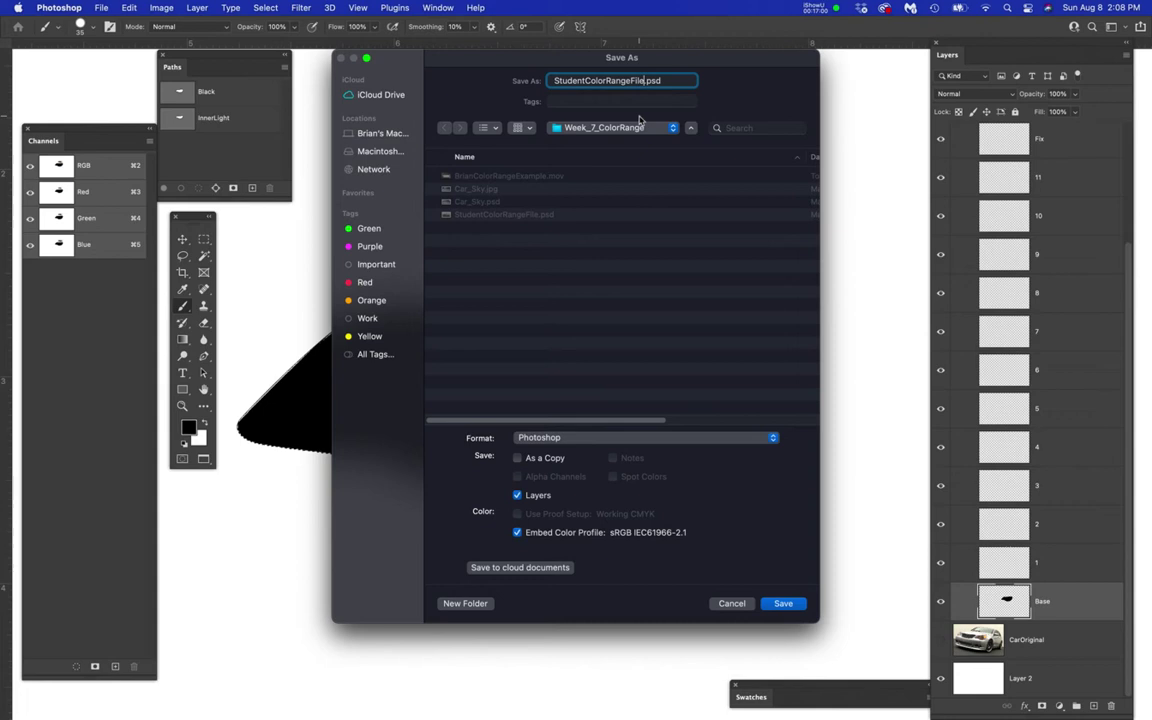
text(2)
drag(578, 89, 540, 90)
text(BrianSau)
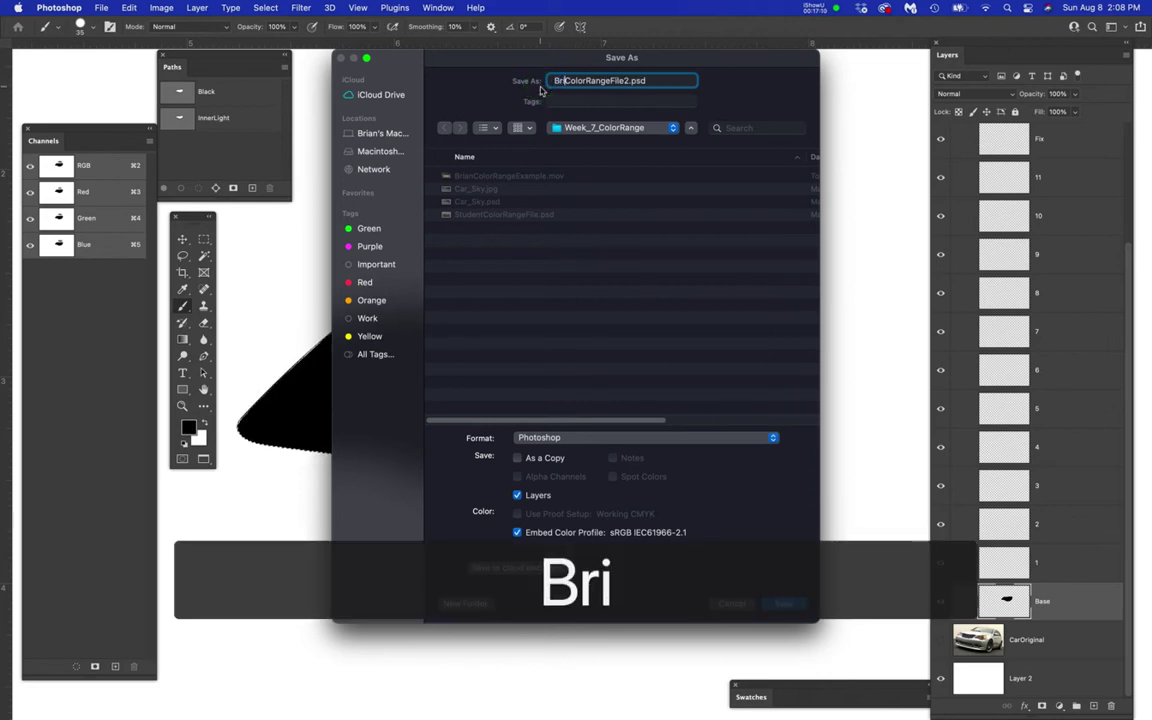
text(riol)
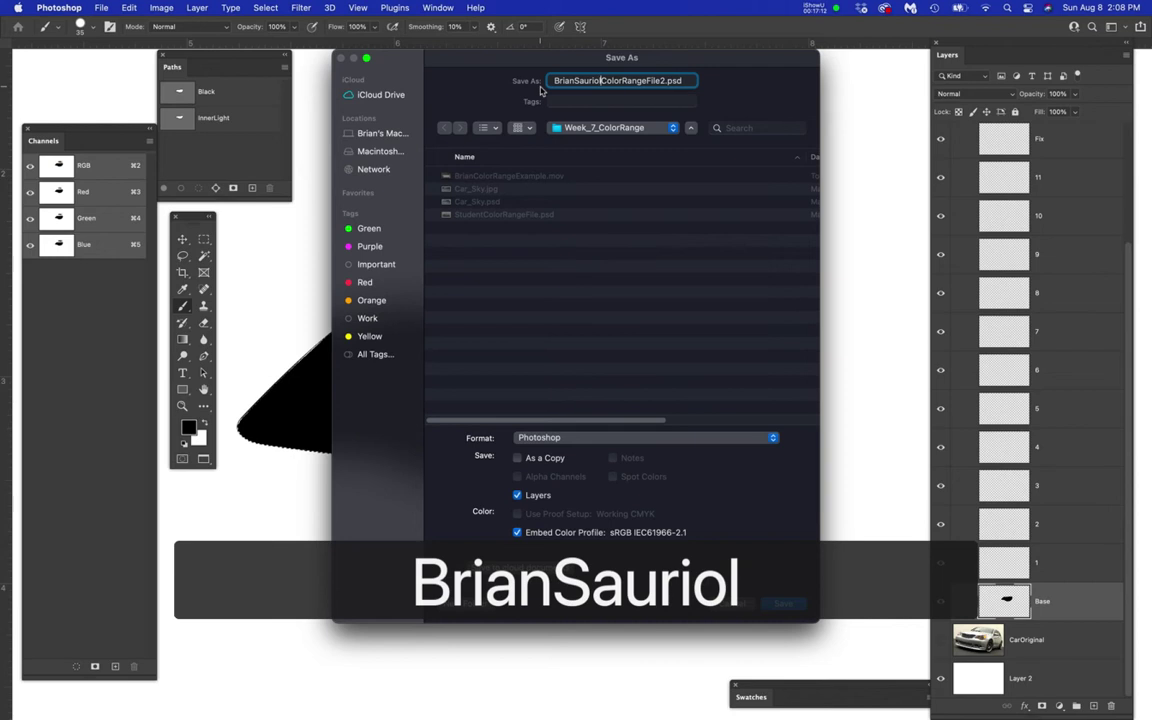
click(664, 83)
key(BackSpace)
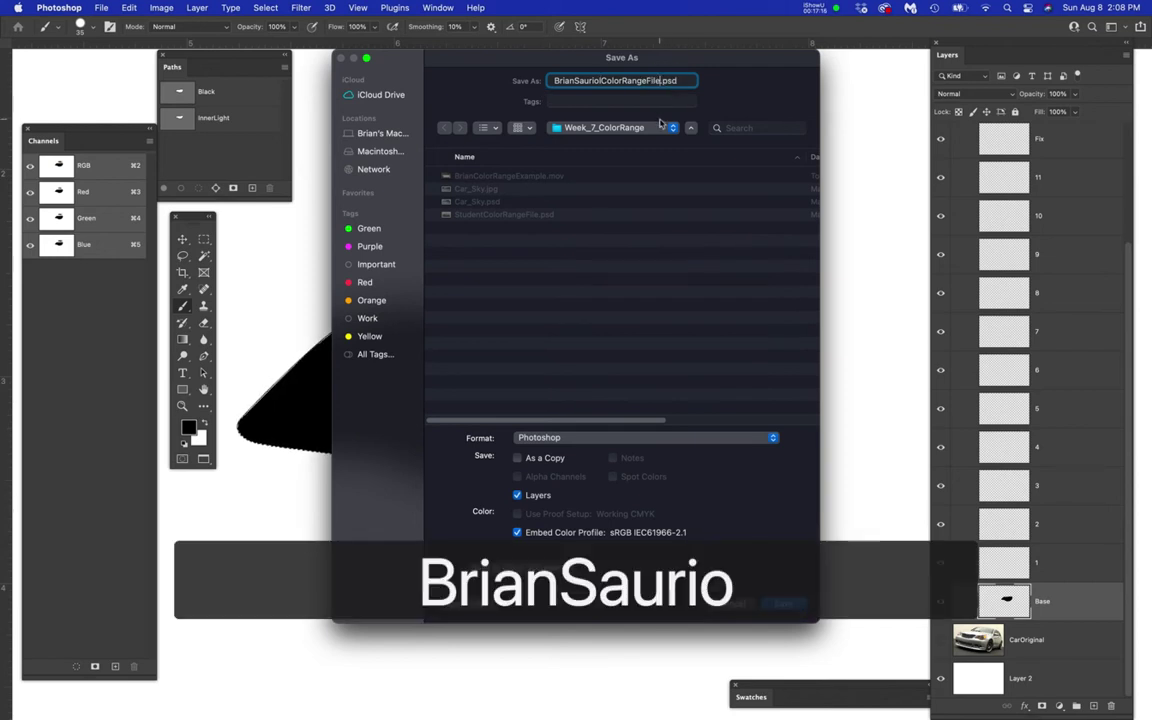
key(BackSpace)
key(BackSpace)
key(BackSpace)
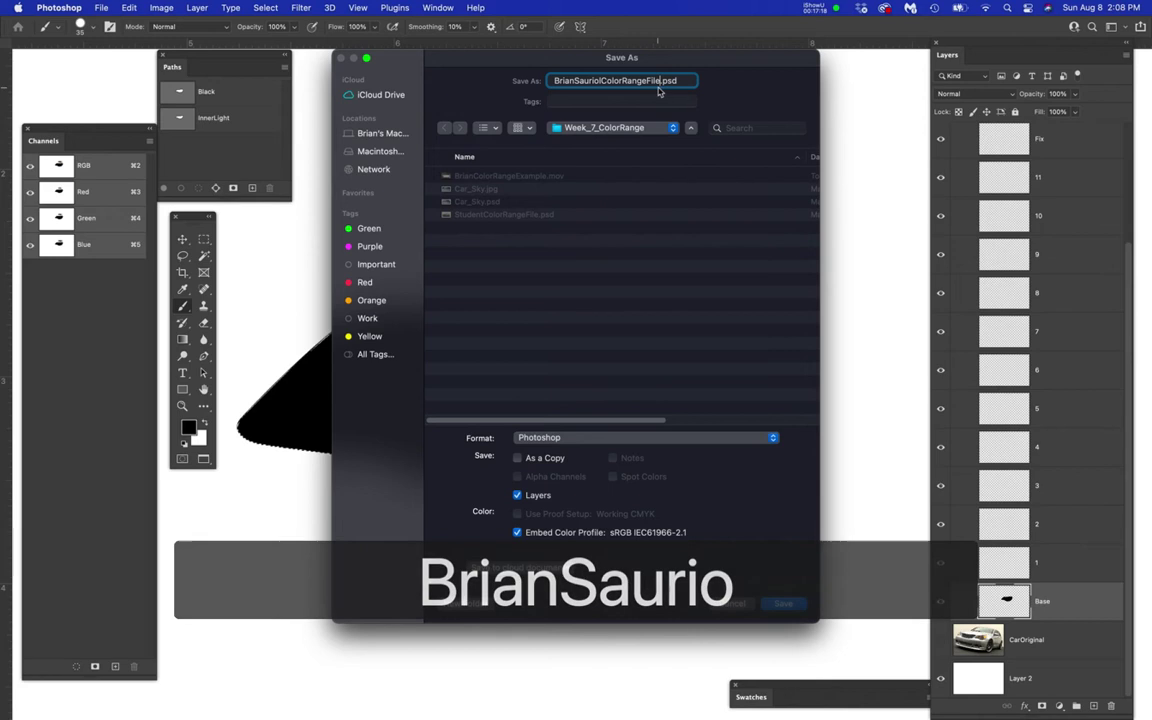
key(BackSpace)
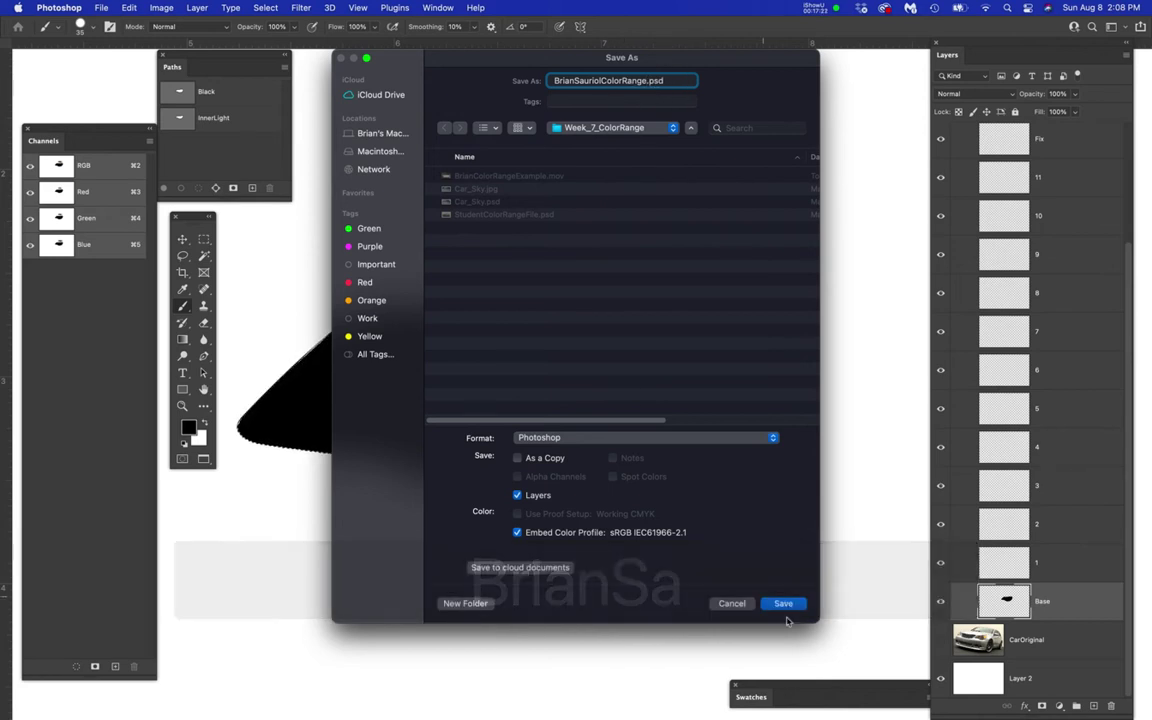
click(788, 606)
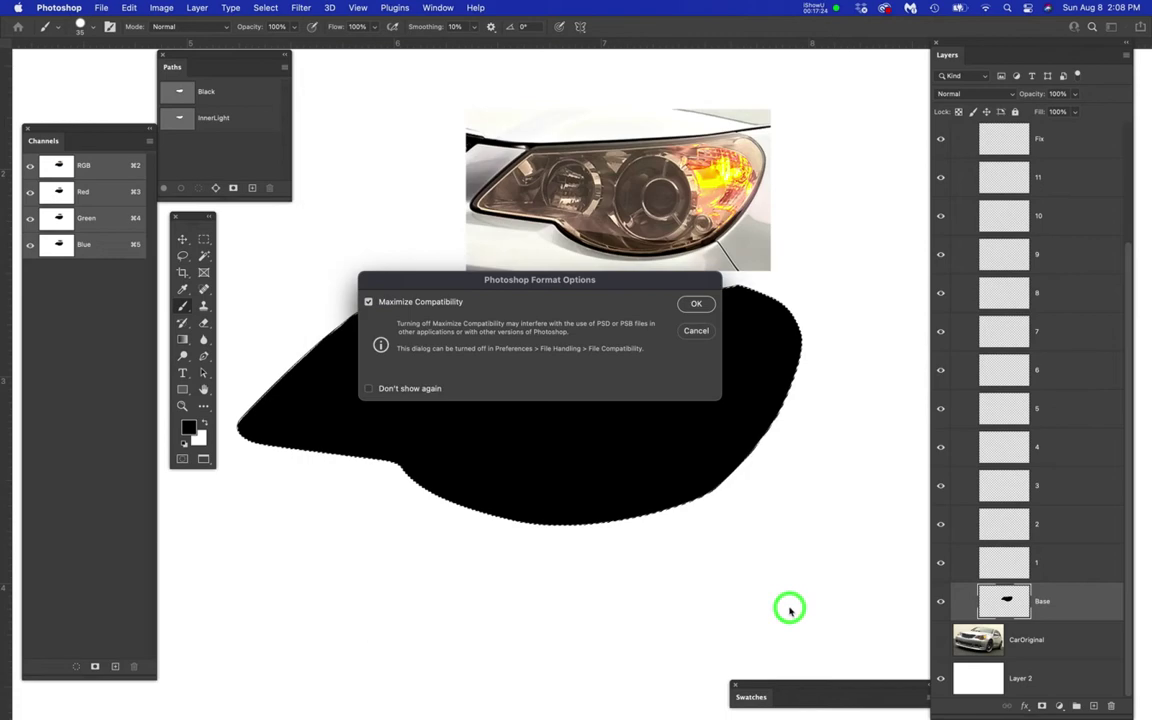
click(700, 302)
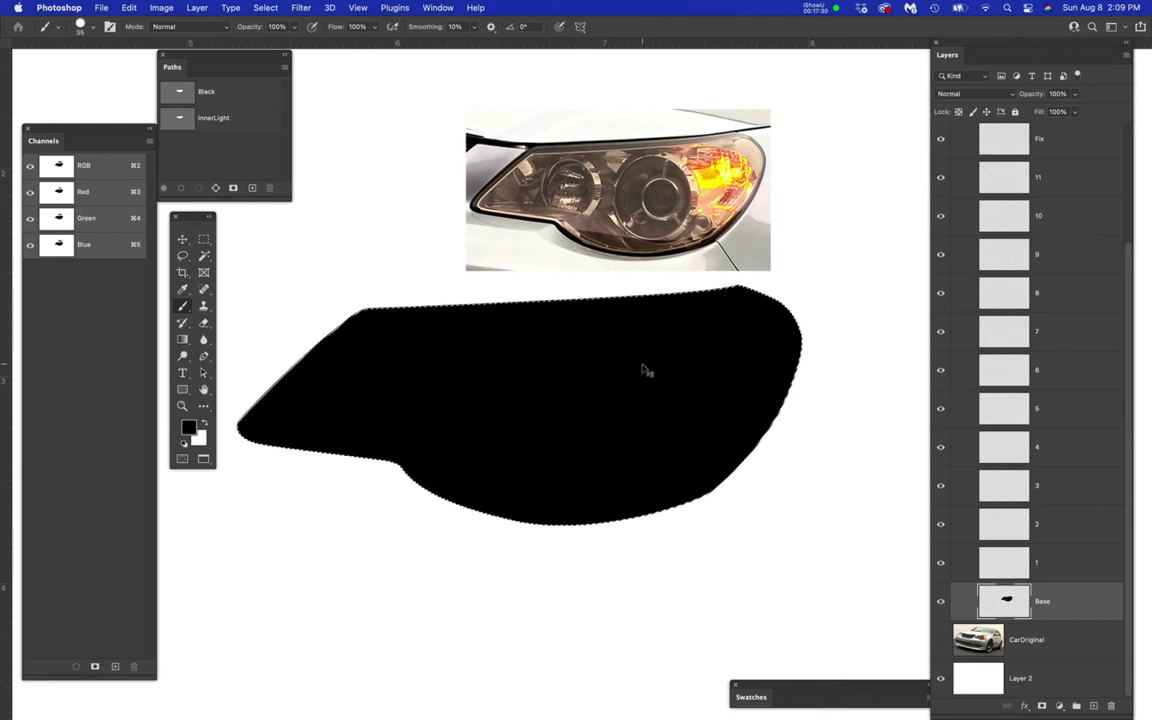
- Deselect the headlight shape, hide the Base layer, and show the Clicky car photo
key(super+d)
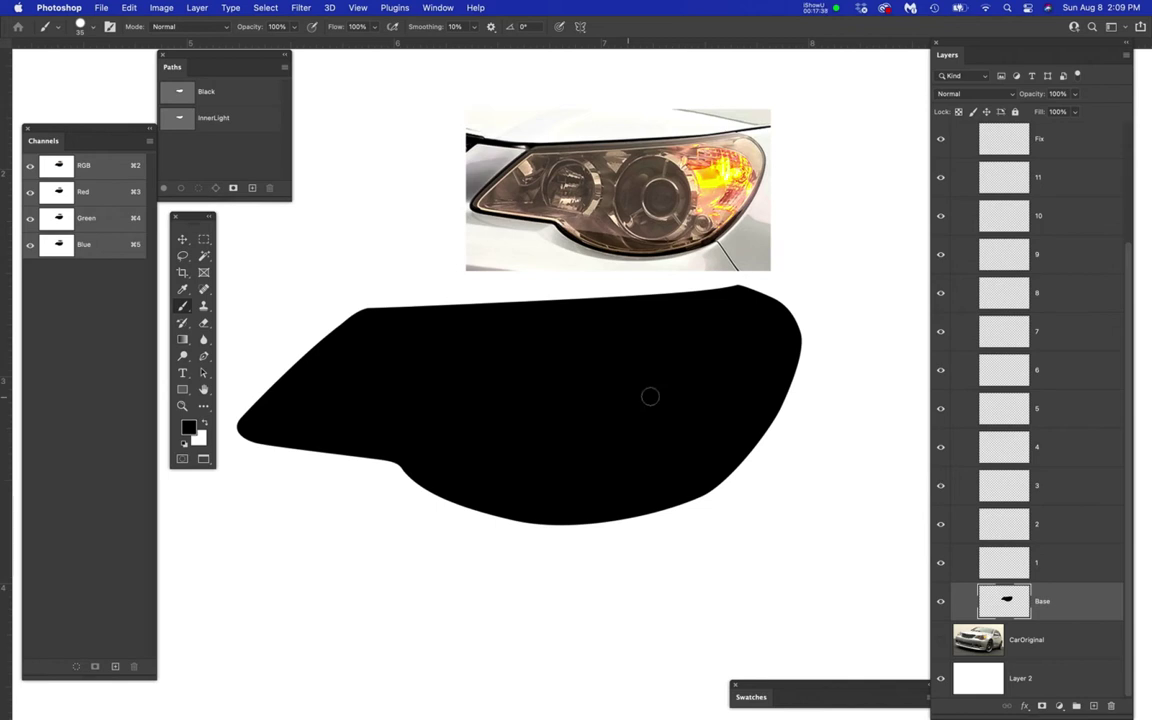
click(941, 602)
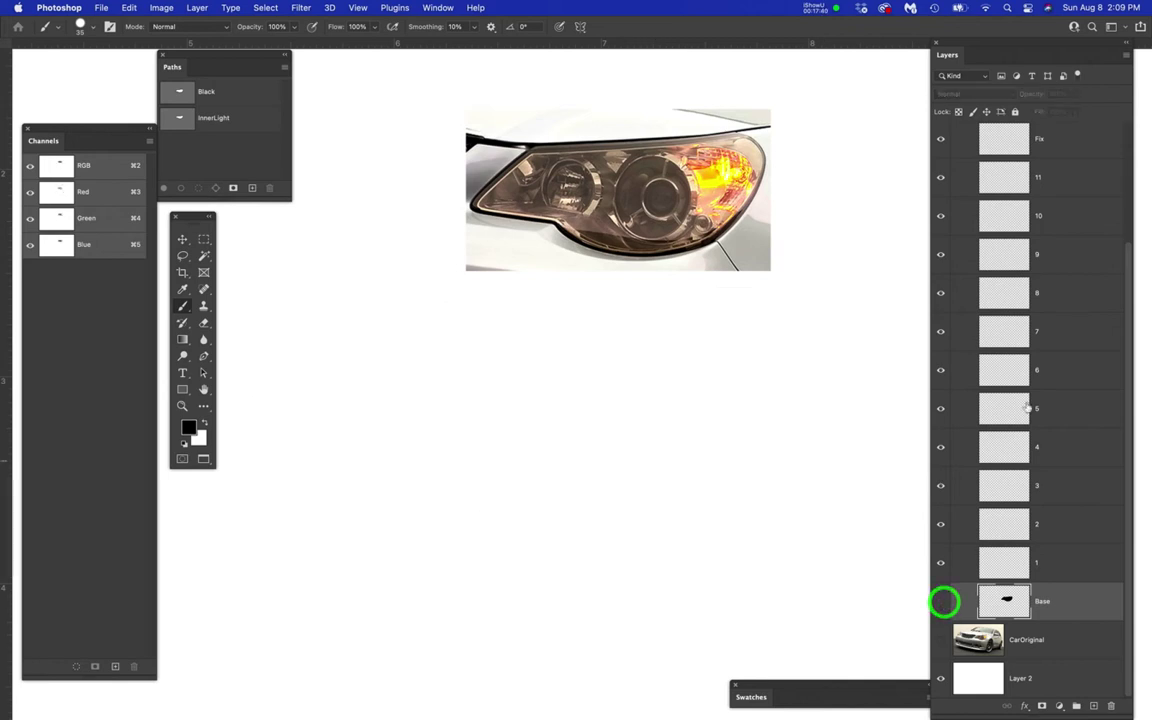
scroll(1095, 458, up, 3)
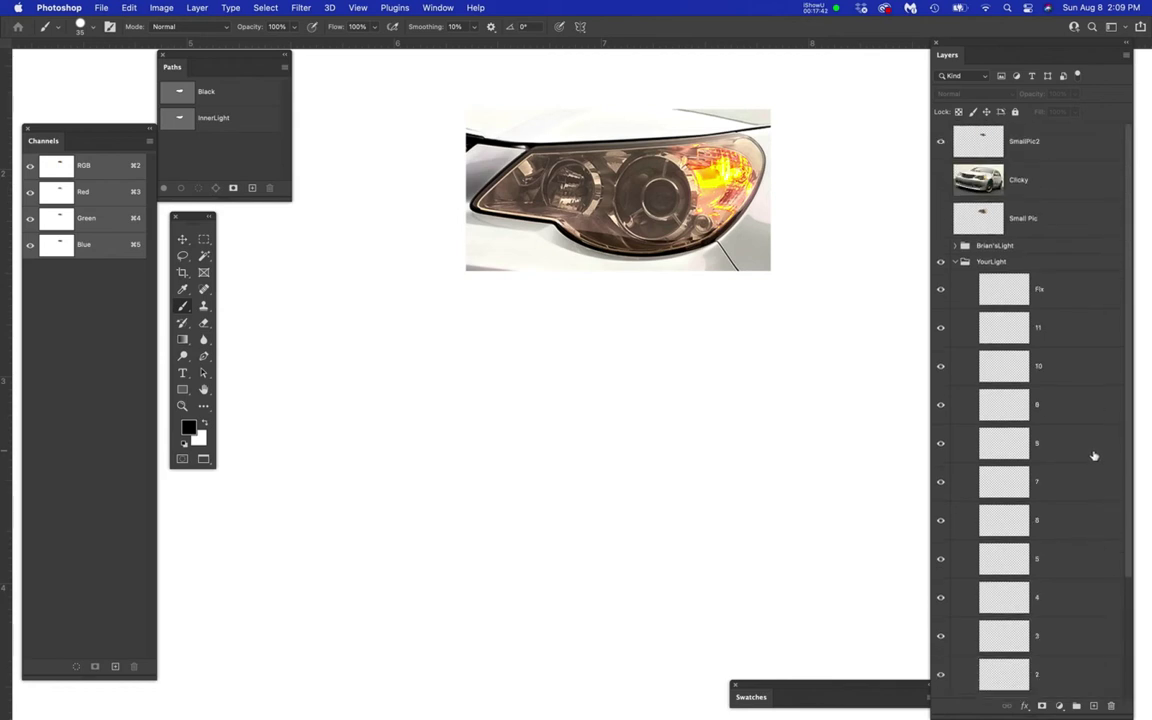
click(941, 181)
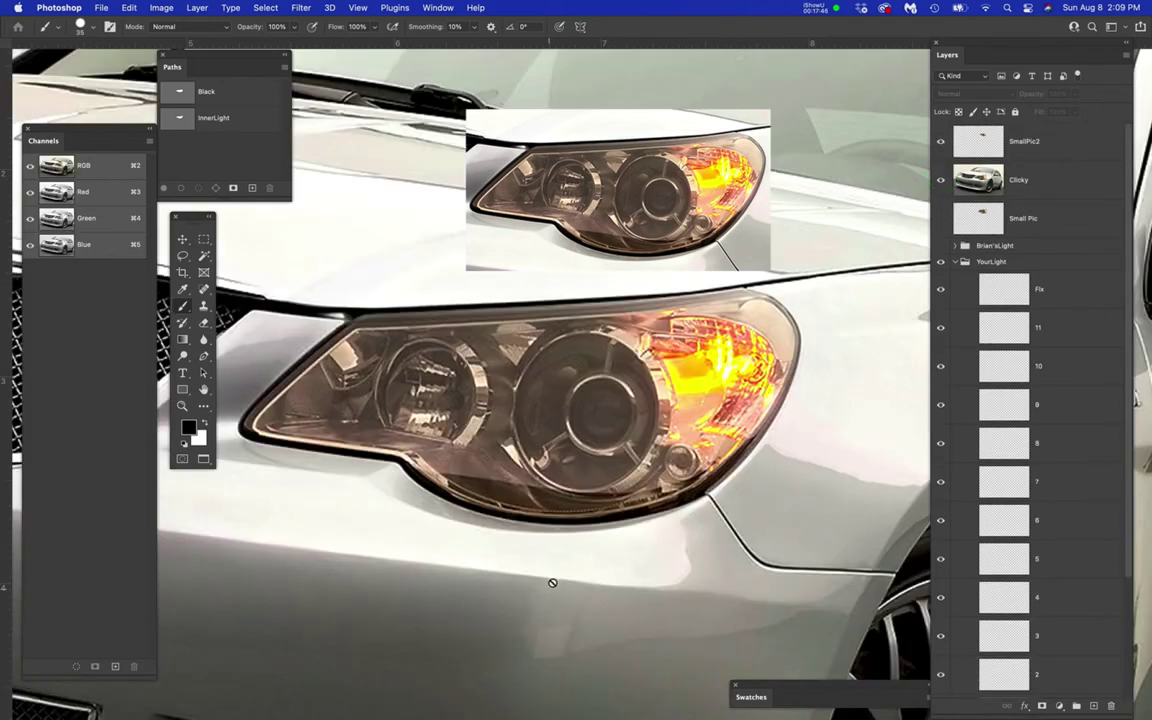
- With the Brush on the Clicky layer, sample a dark headlight-rim tone as foreground colour
key(b)
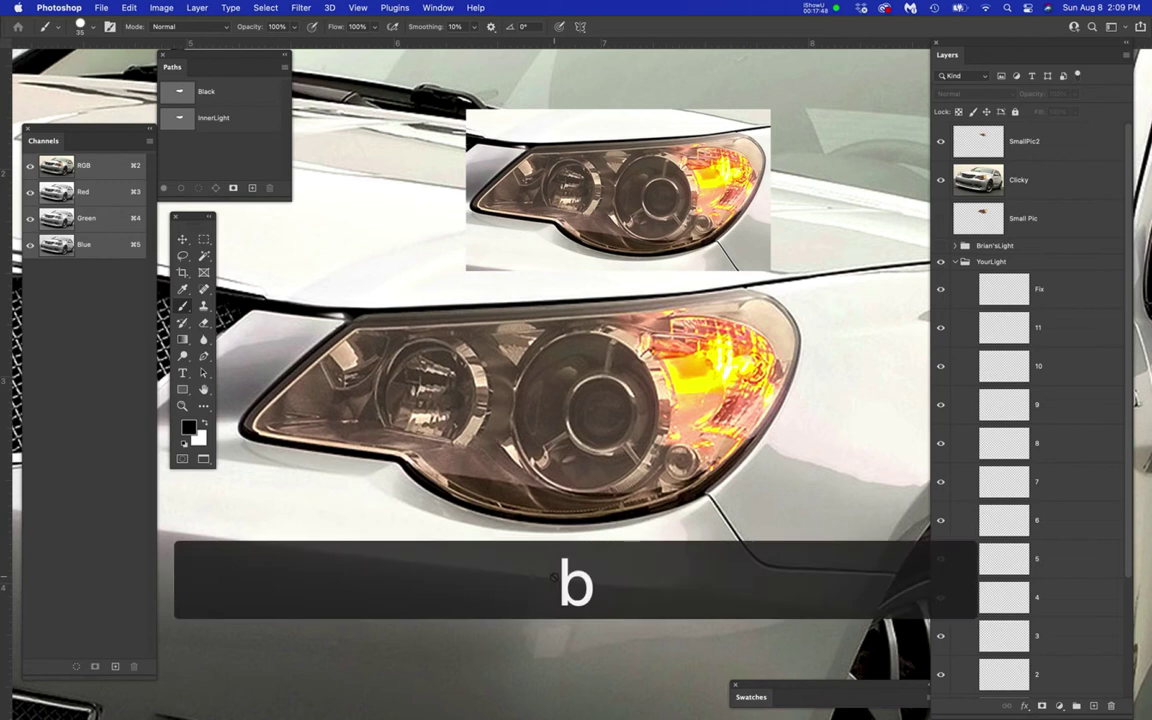
click(1054, 180)
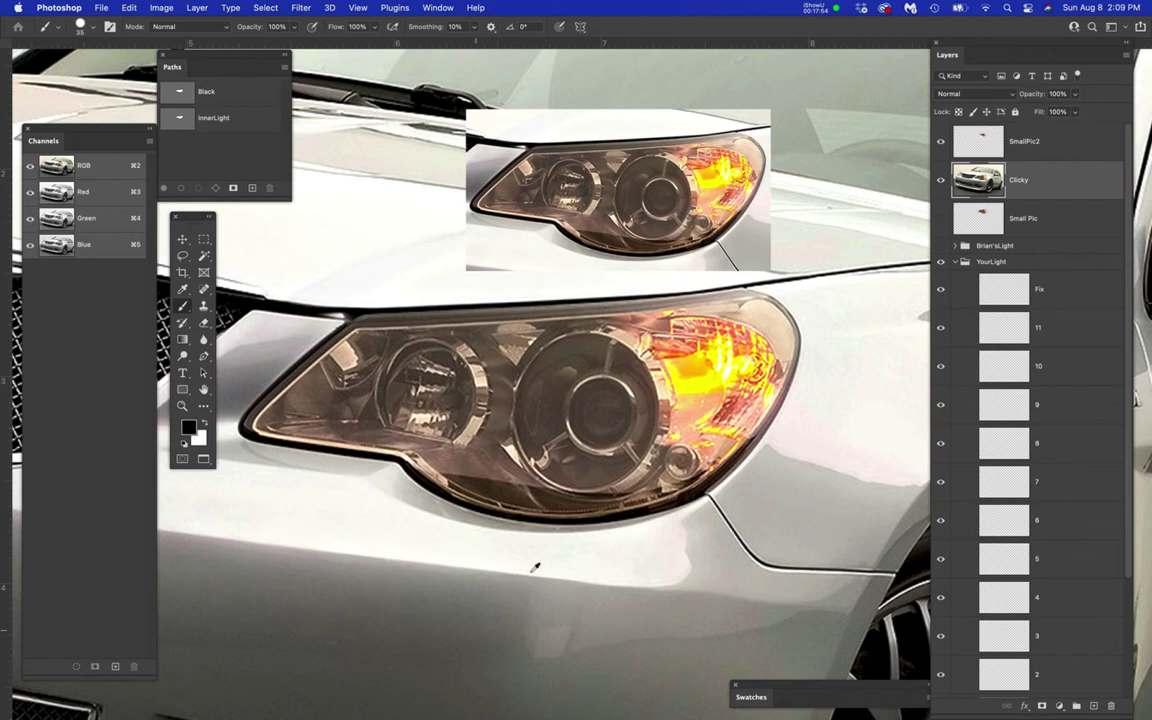
scroll(559, 527, up, 10)
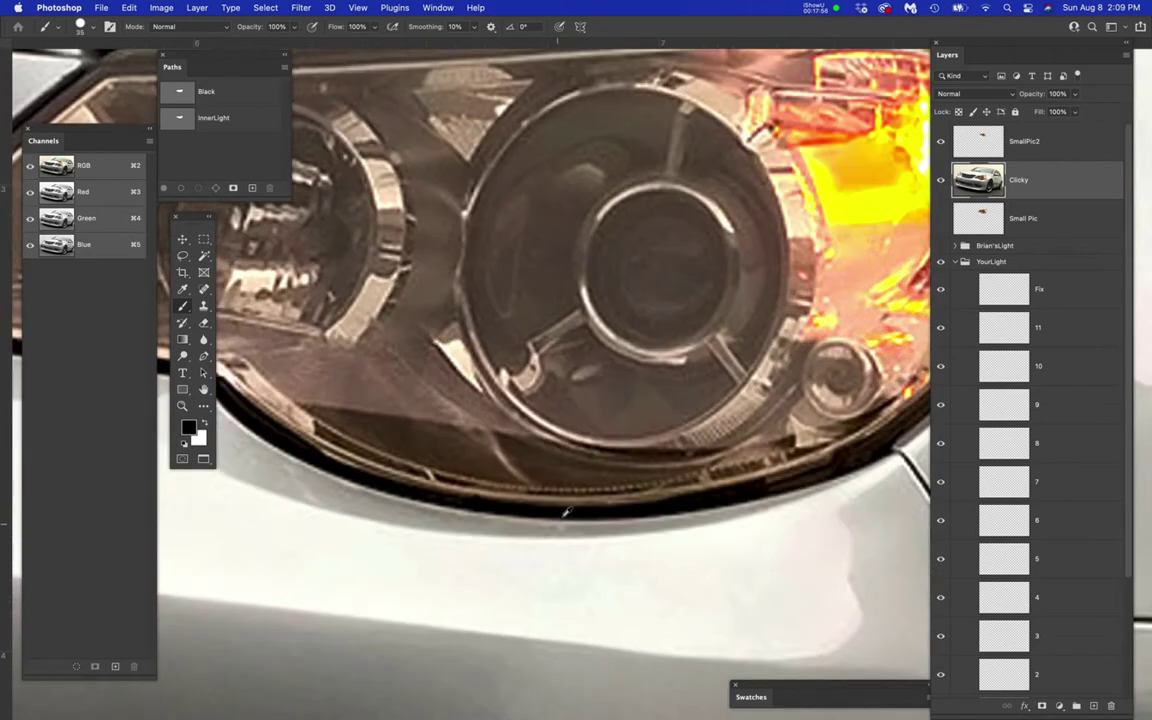
scroll(640, 430, up, 10)
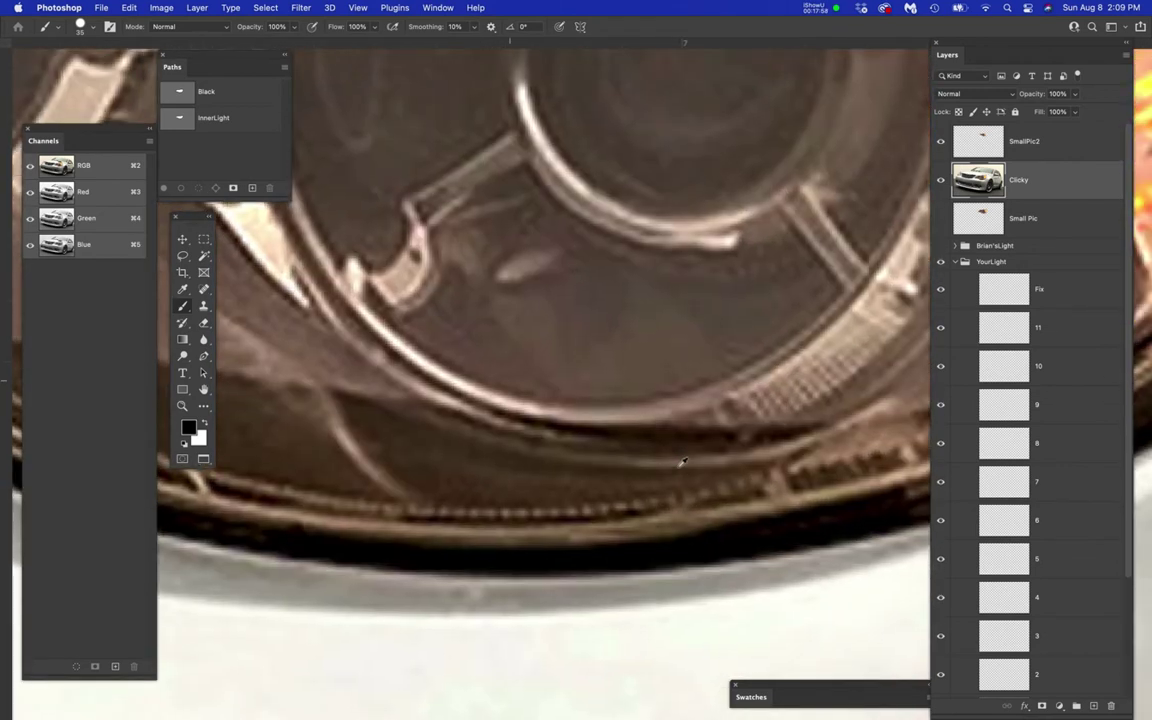
scroll(681, 462, down, 4)
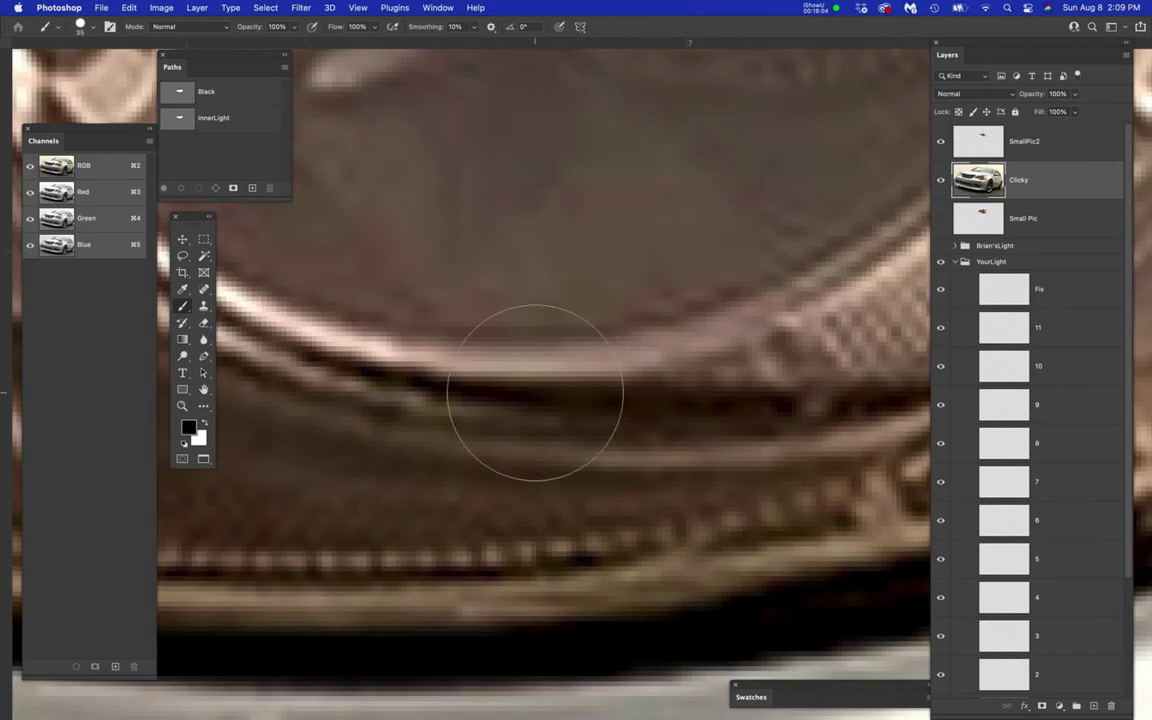
alt+click(529, 393)
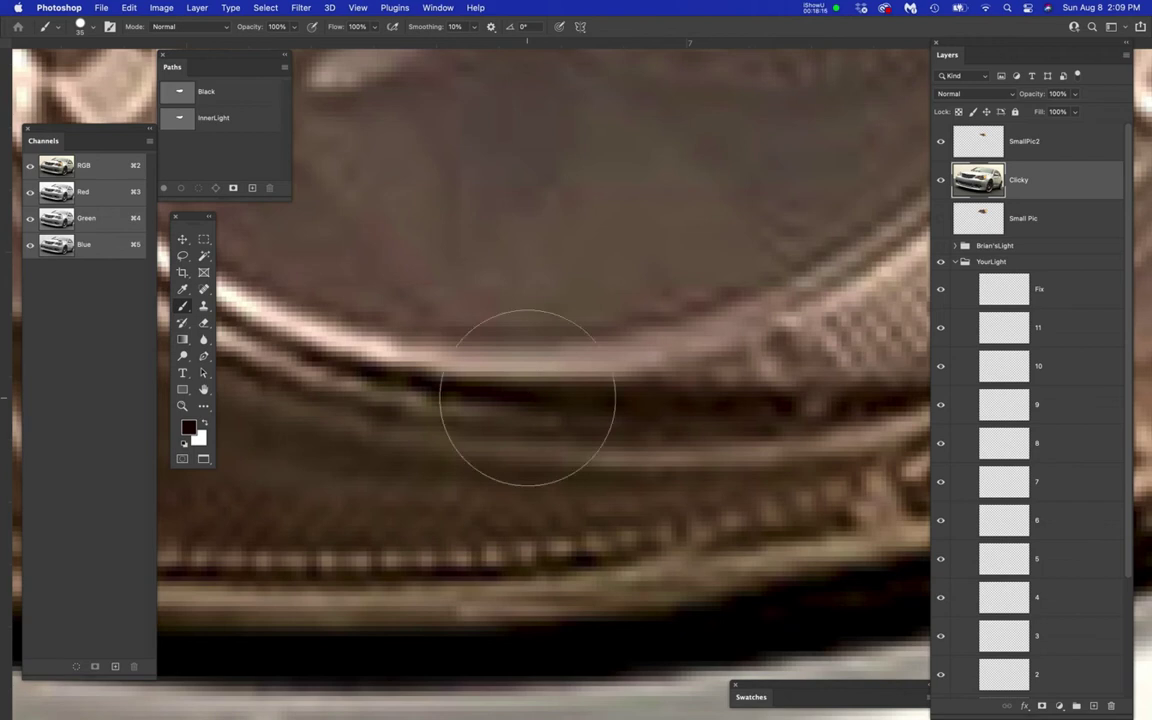
scroll(527, 397, down, 10)
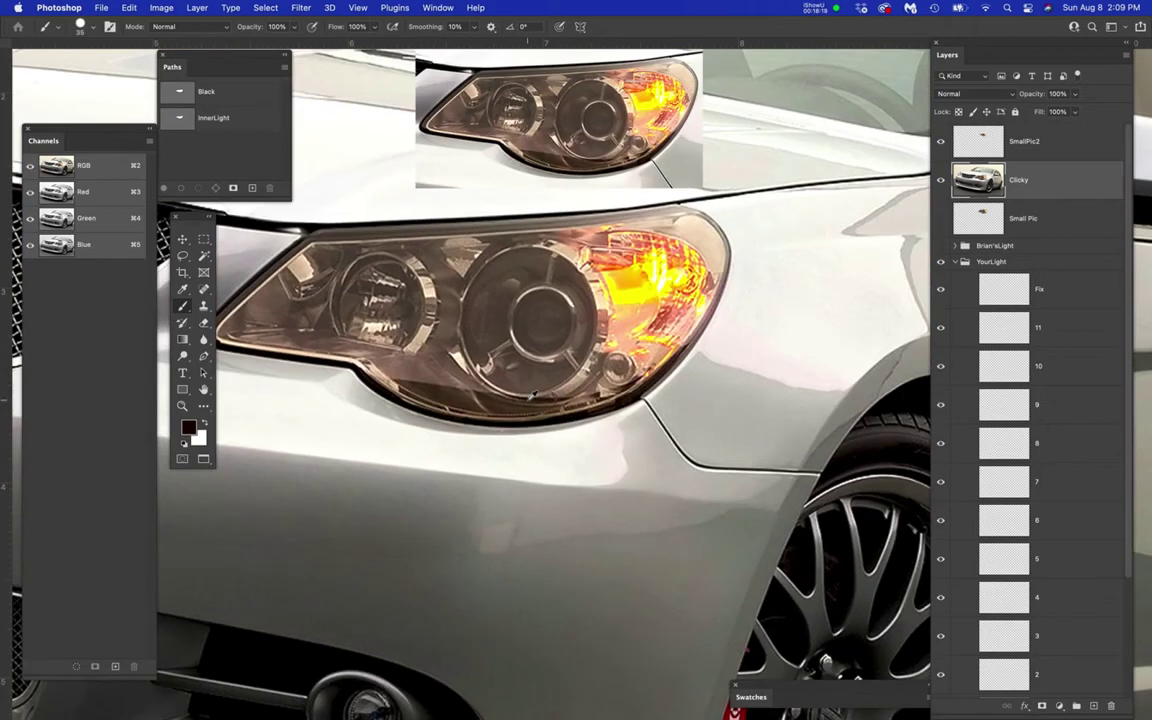
key(space)
drag(616, 368, 700, 442)
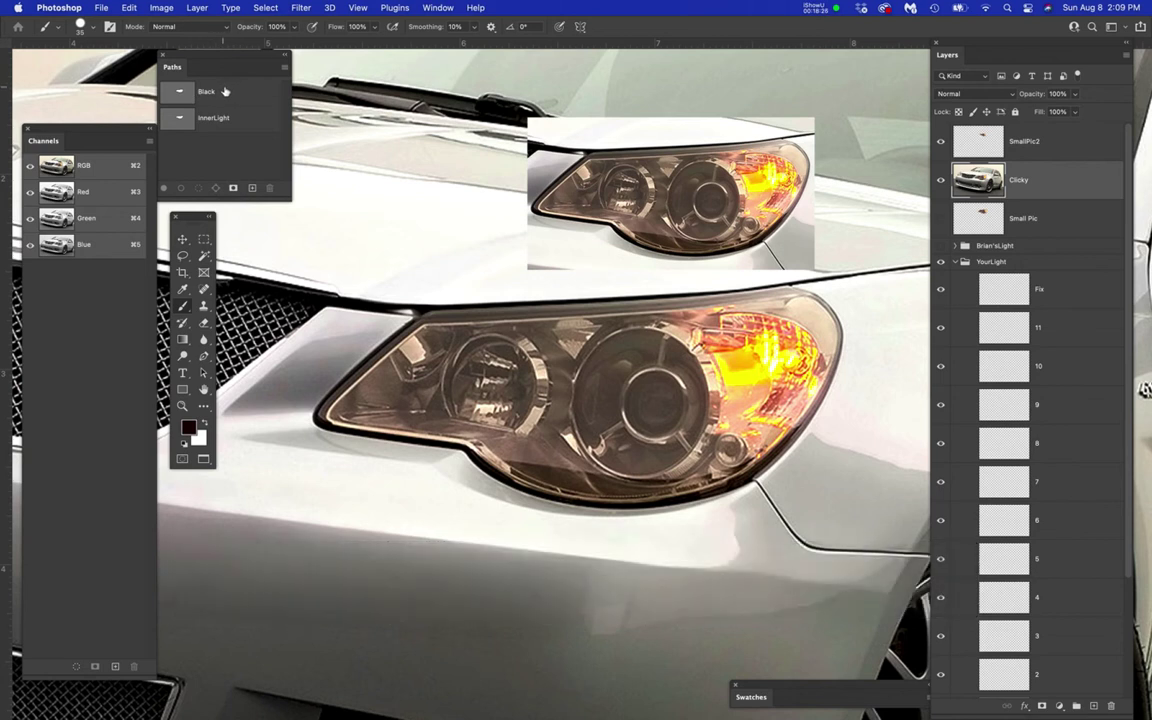
- Sample several headlight tones in Color Range, try Fuzziness 81, then cancel without a selection
click(265, 8)
click(290, 132)
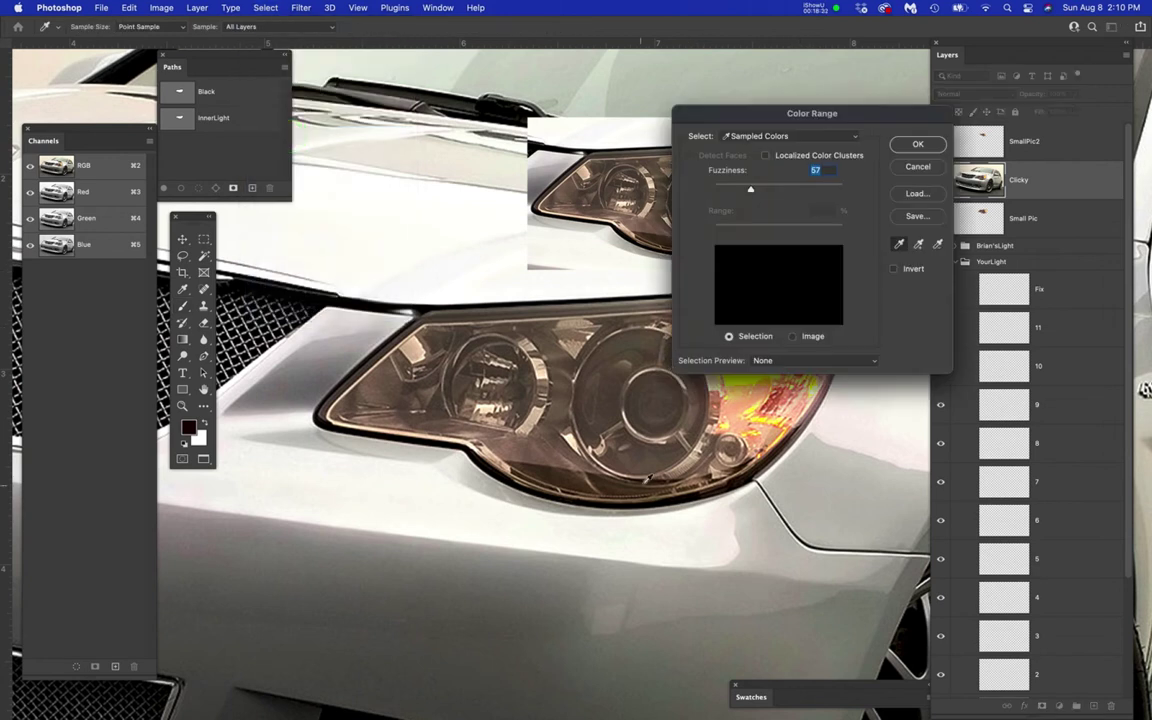
click(652, 479)
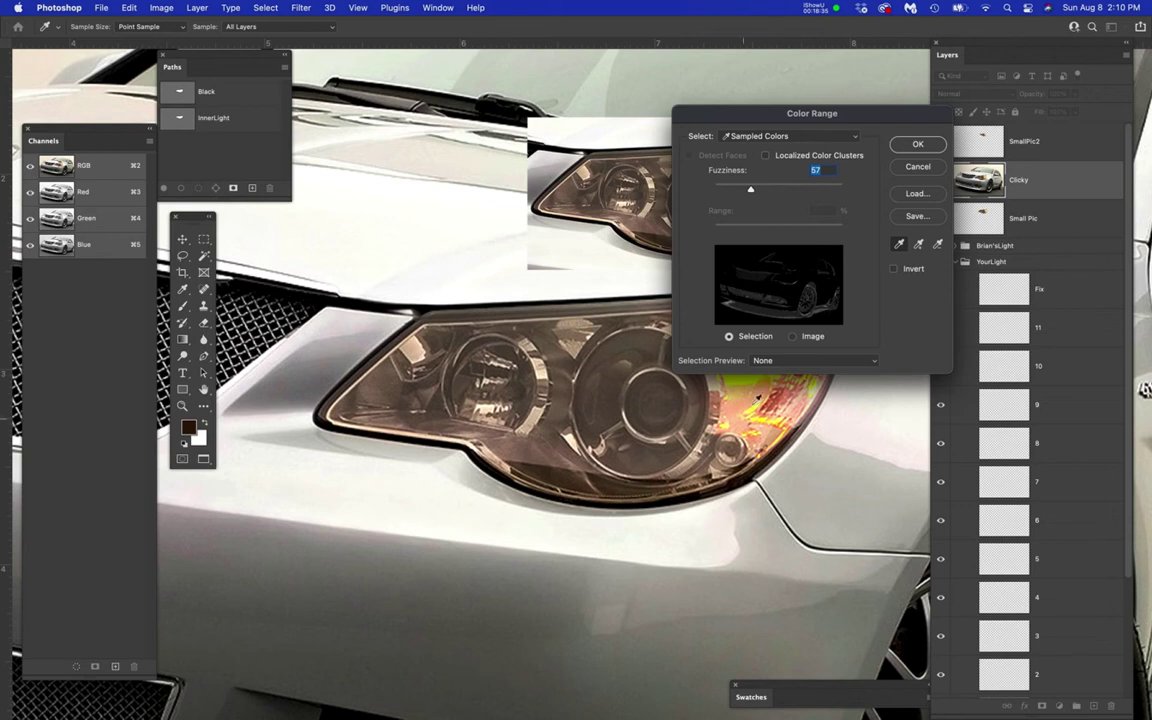
click(747, 398)
click(792, 386)
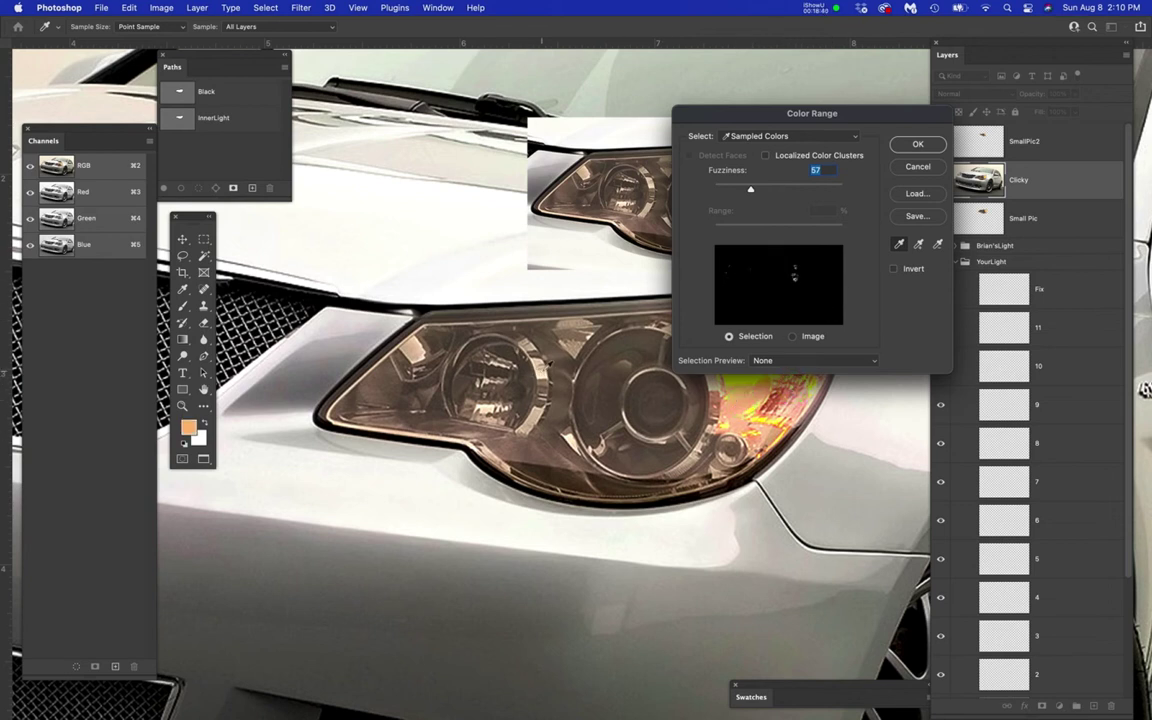
click(540, 373)
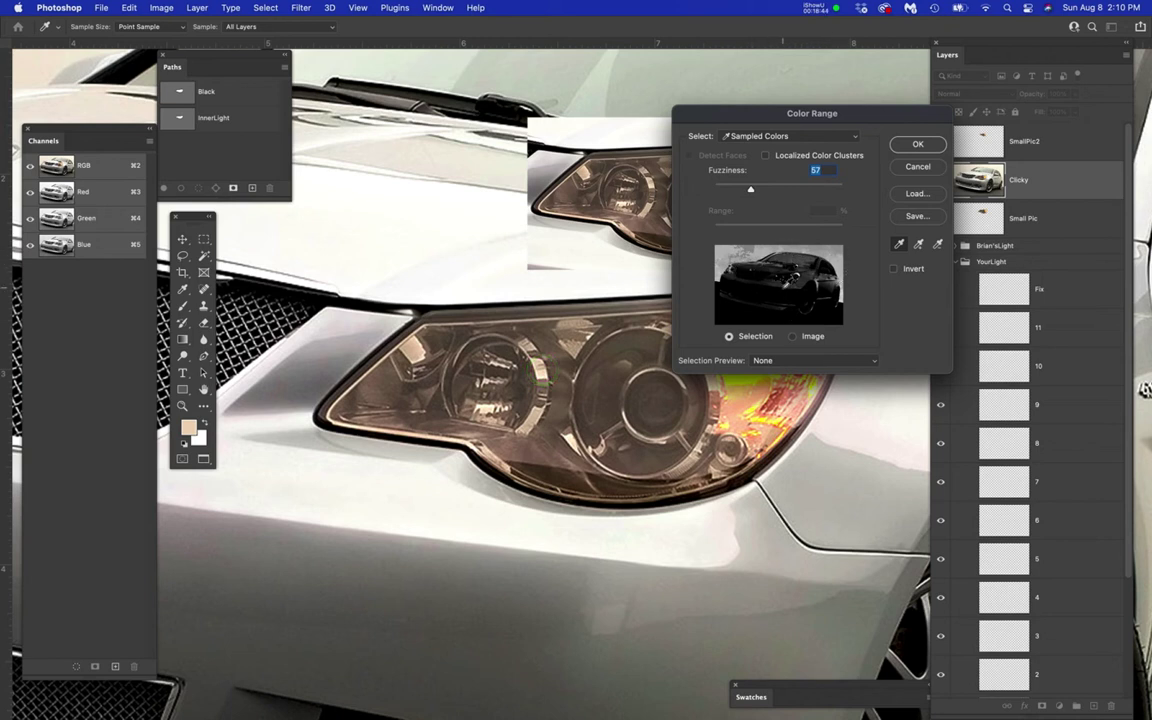
drag(887, 116, 755, 86)
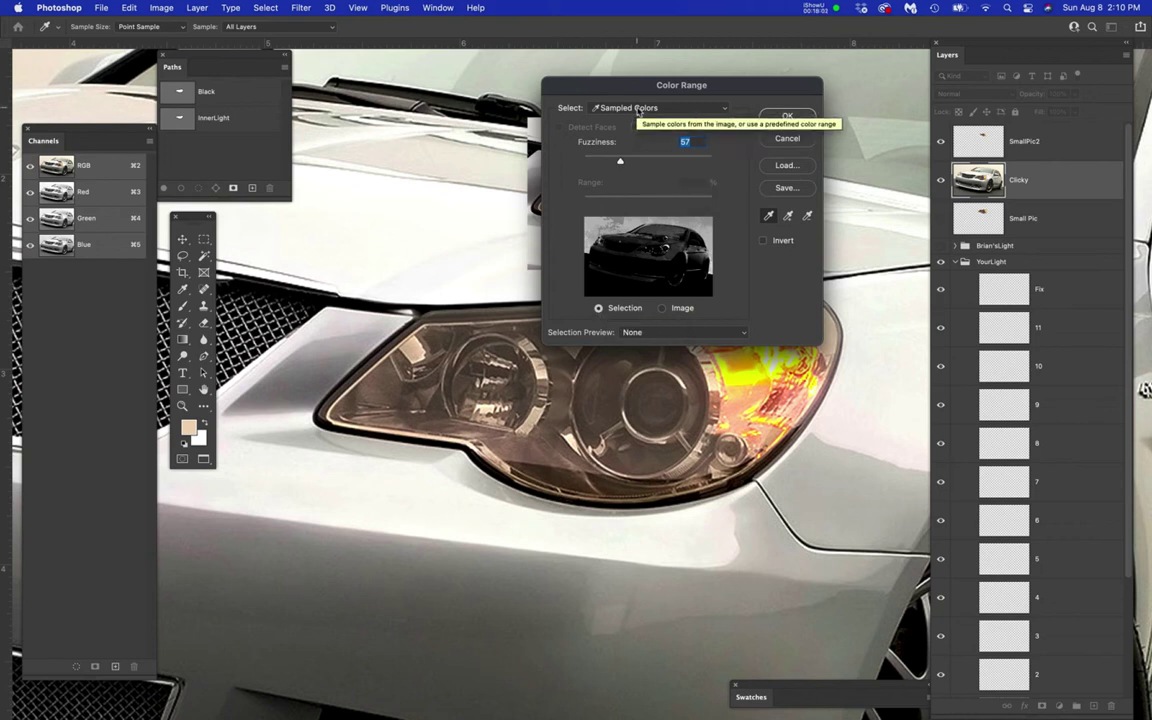
drag(620, 163, 637, 165)
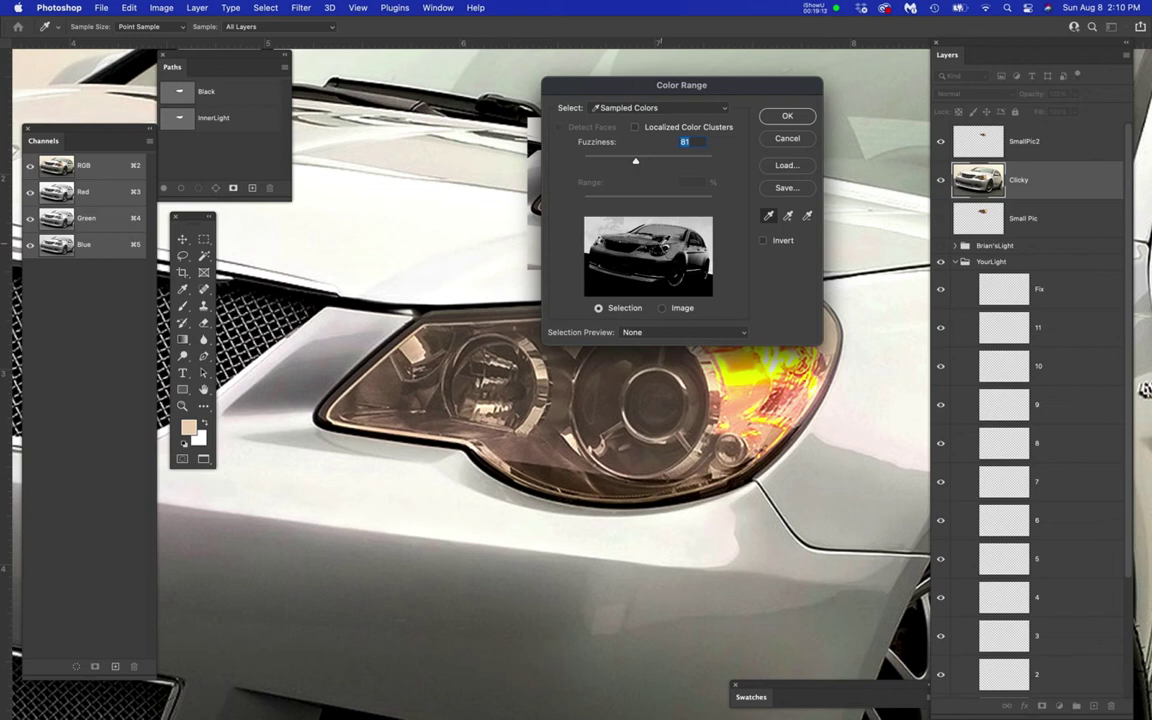
click(797, 141)
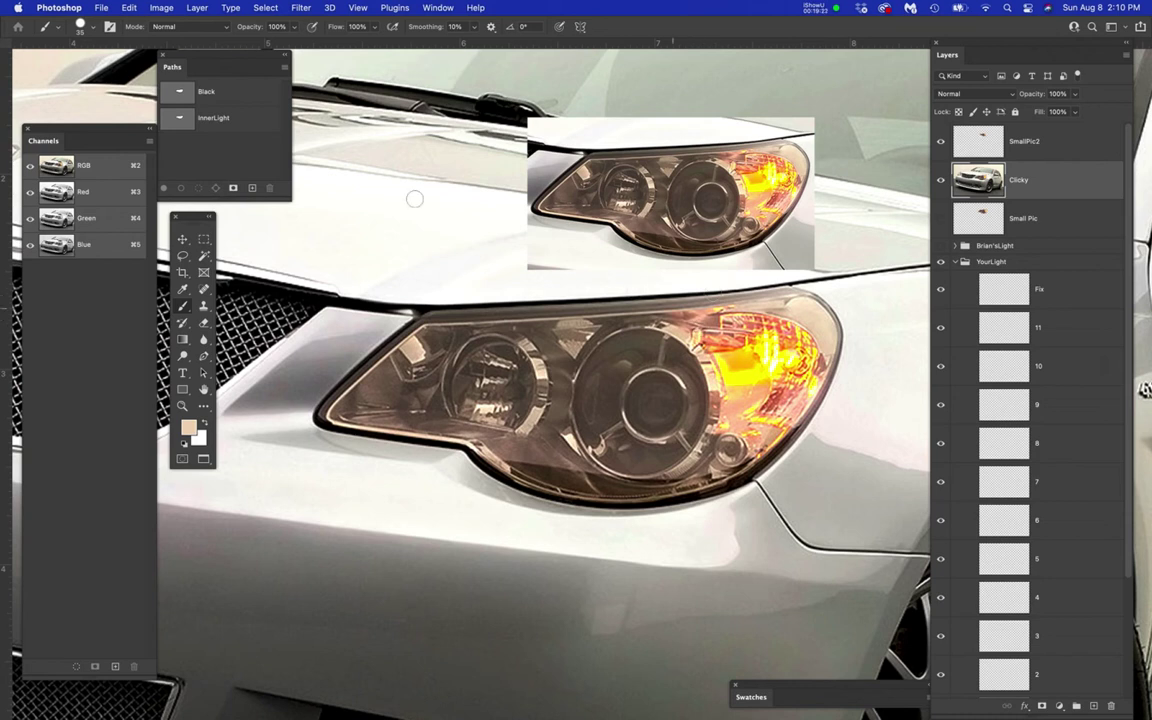
- Load the Black path as a selection, then deselect the path row to hide the path
super+click(178, 94)
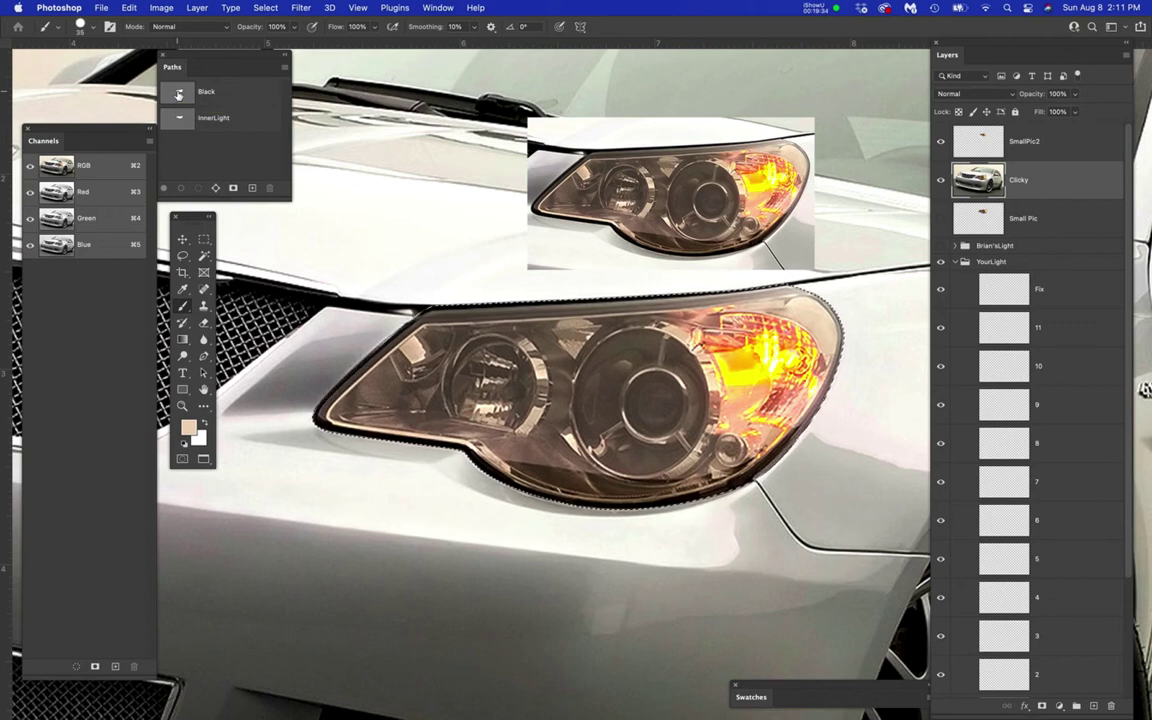
click(180, 93)
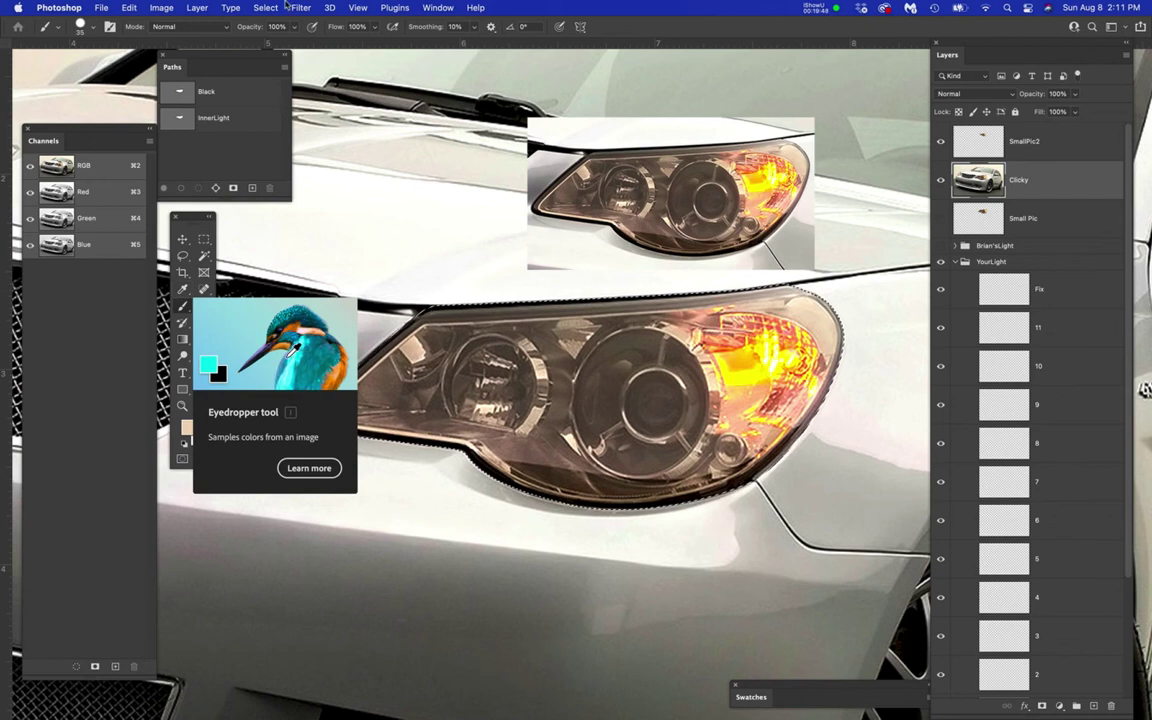
- Color Range-select the dark trim on the headlight's lower edge at Fuzziness 85
drag(266, 7, 344, 132)
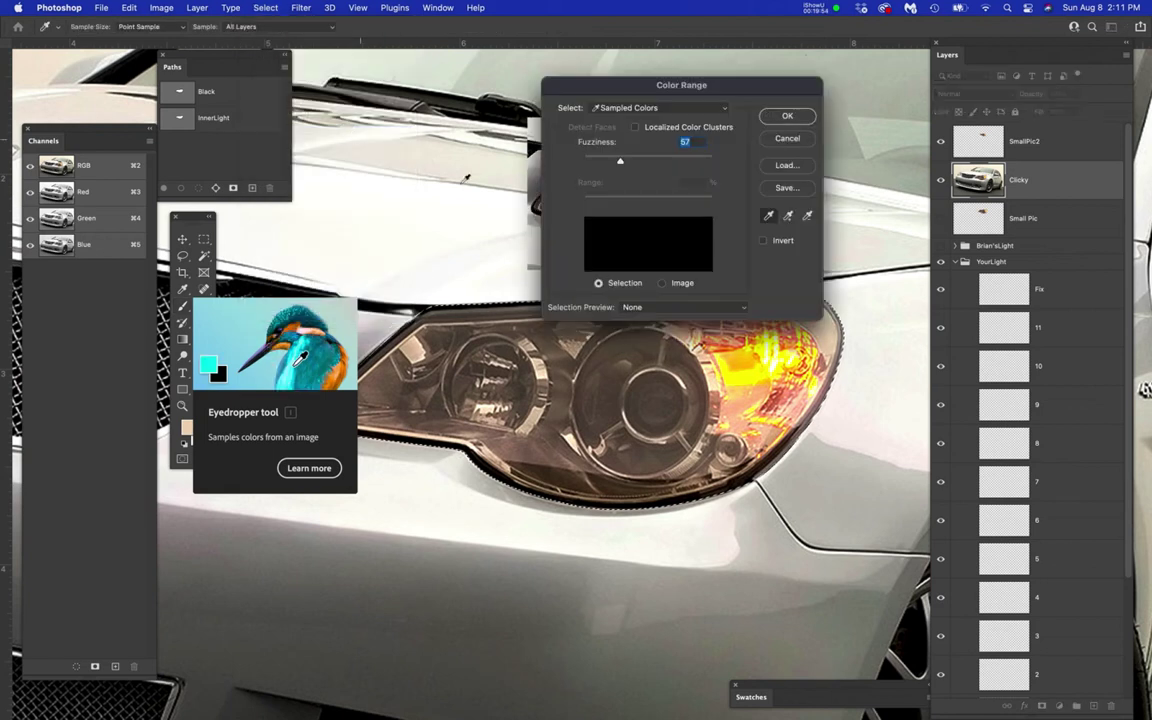
drag(783, 85, 883, 60)
scroll(672, 490, up, 8)
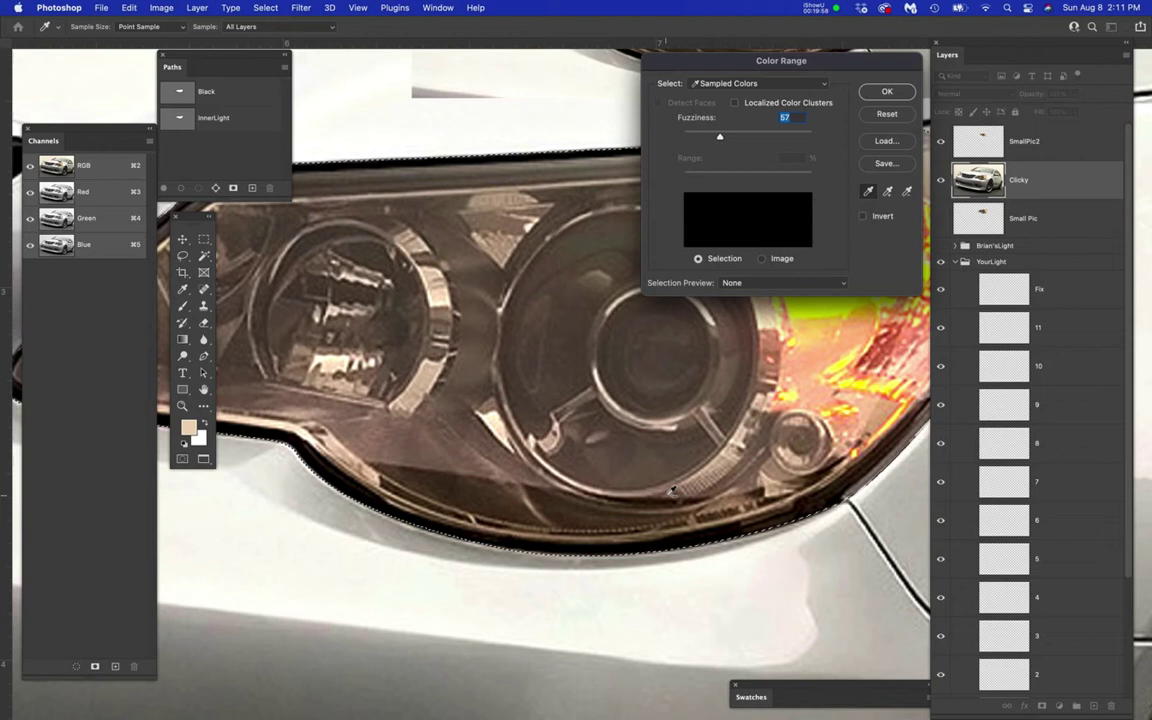
scroll(672, 490, up, 2)
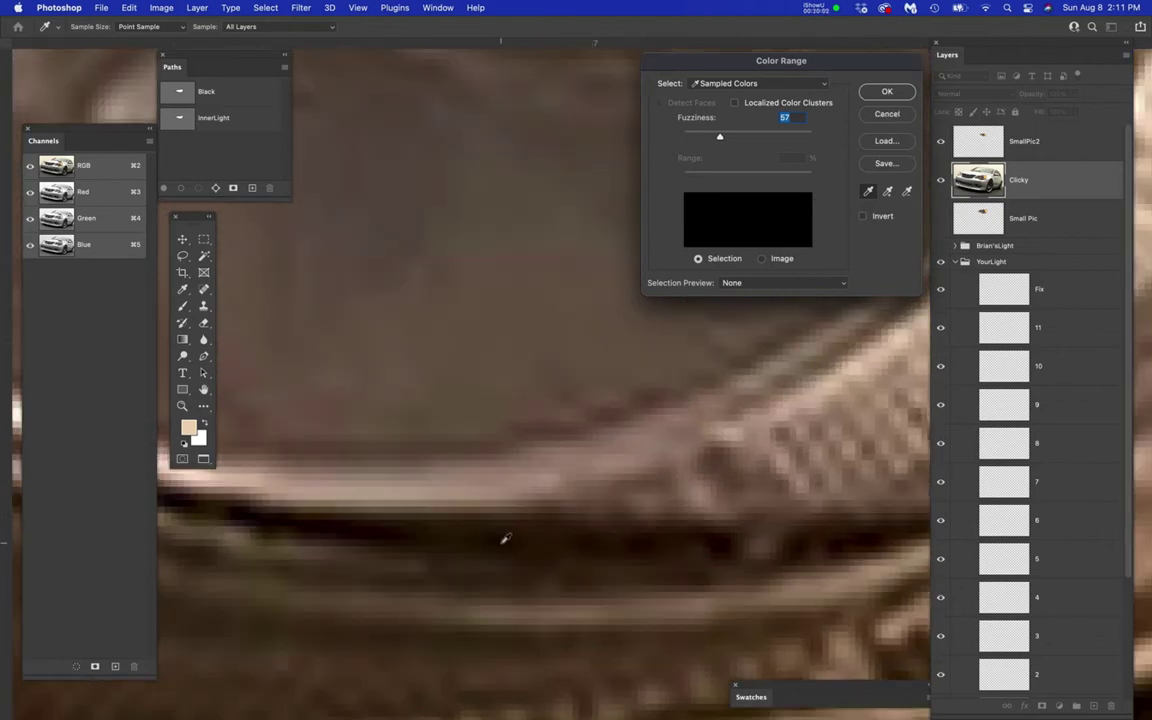
click(391, 536)
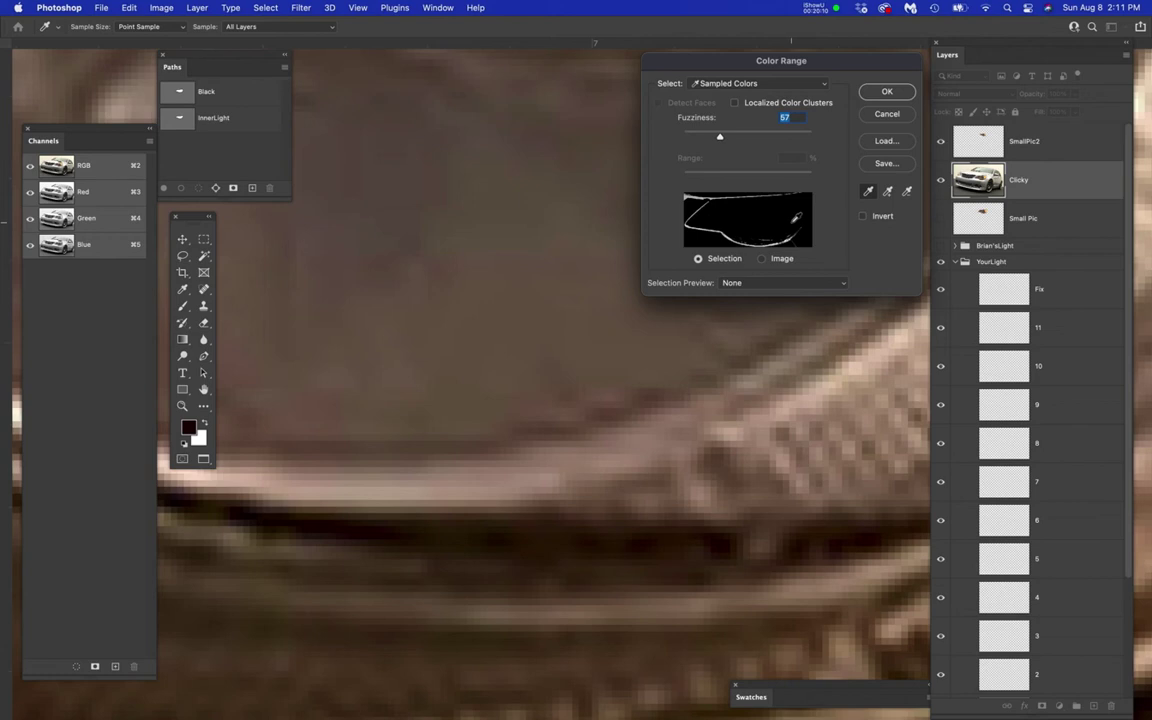
click(720, 139)
drag(720, 139, 743, 143)
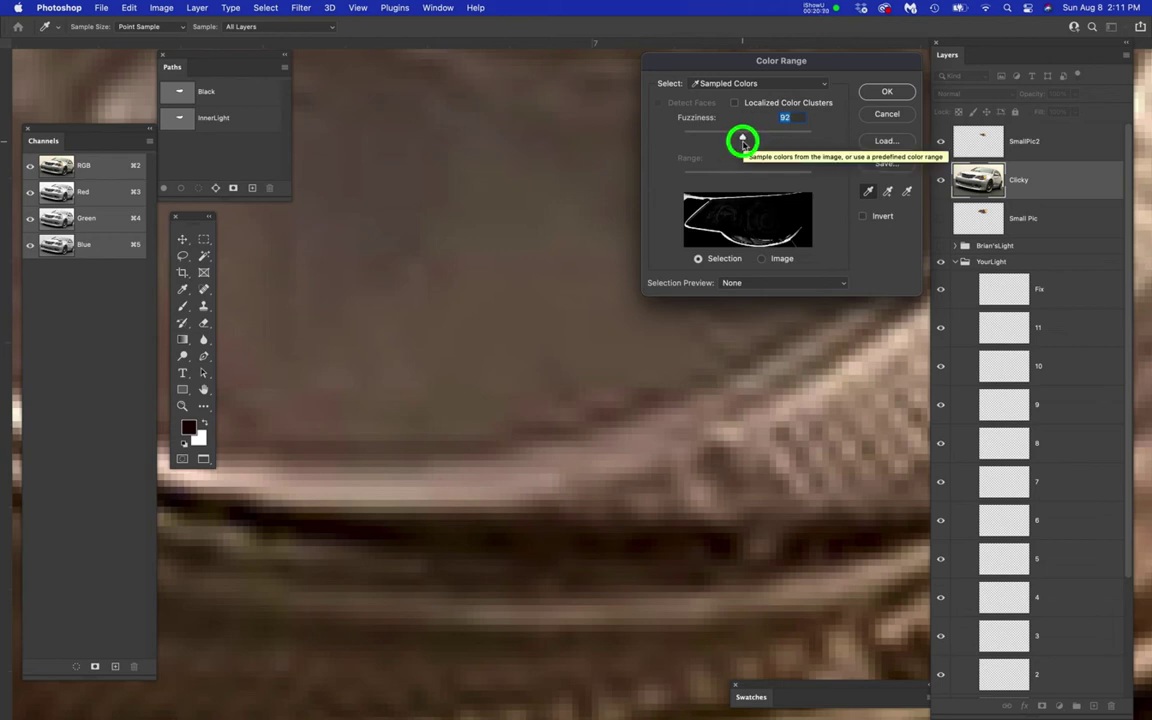
mouse_move(743, 143)
mouse_down()
mouse_move(705, 124)
mouse_move(702, 133)
mouse_move(738, 142)
mouse_up()
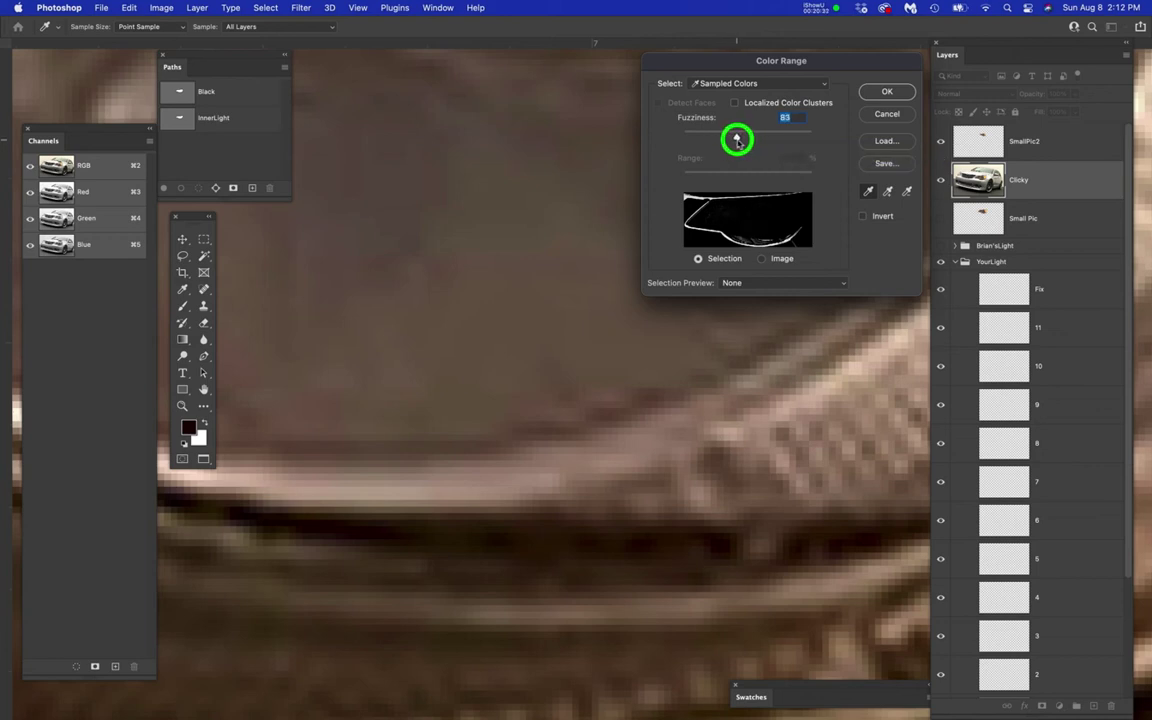
drag(737, 141, 738, 141)
drag(737, 141, 739, 142)
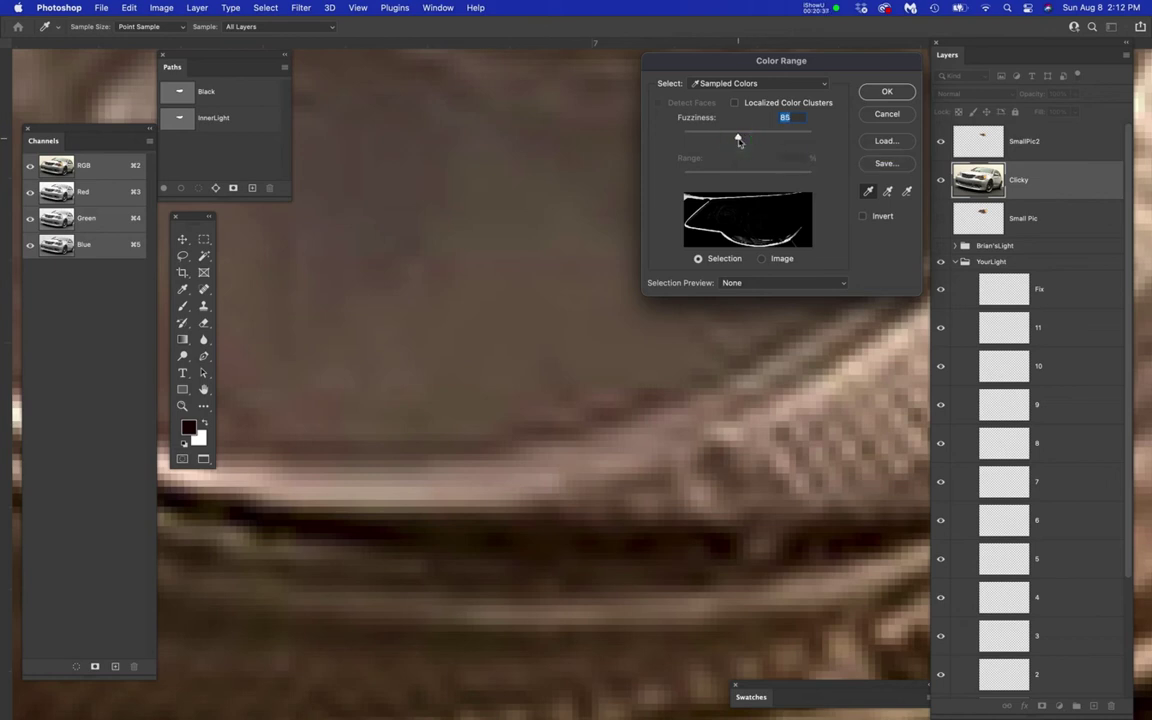
click(891, 93)
- Save the dark-edge selection as alpha channel '1' and move the Swatches panel onto the canvas
key(b)
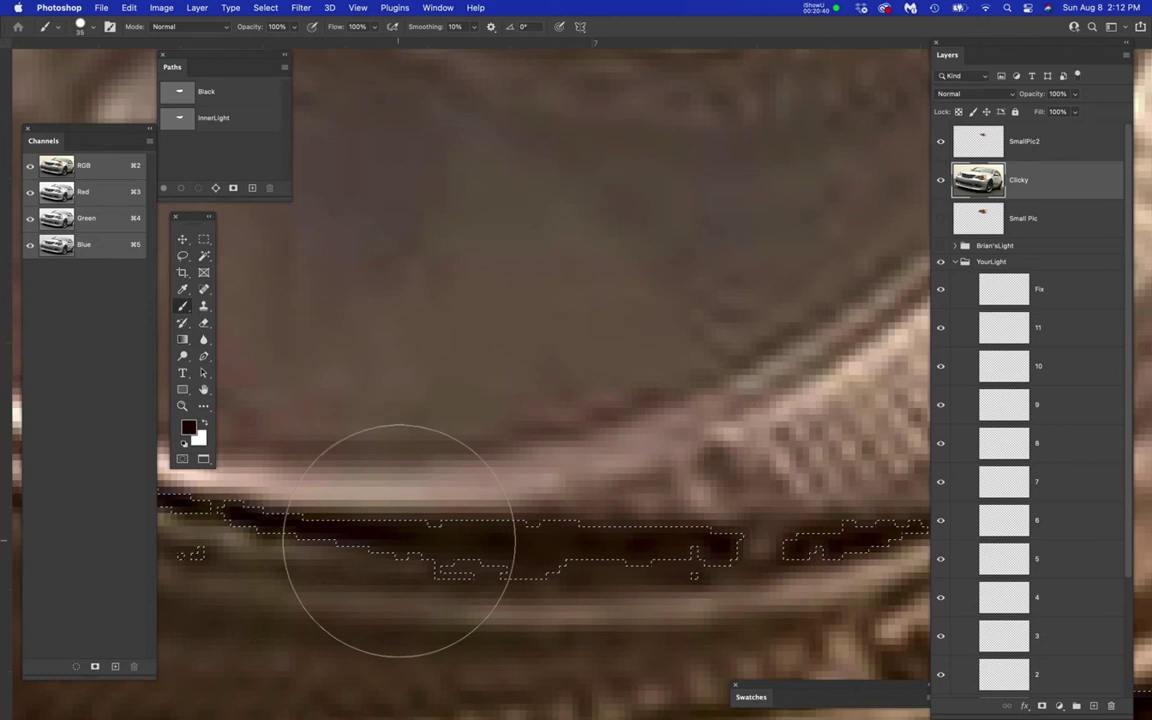
scroll(400, 540, down, 6)
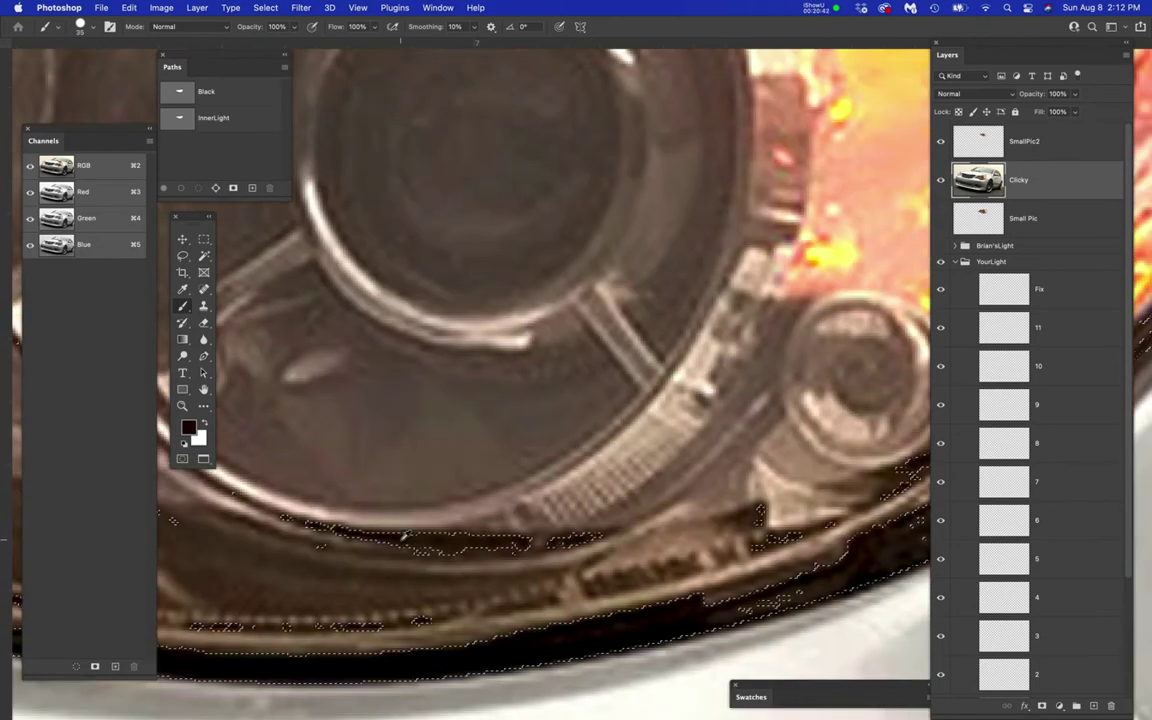
scroll(404, 535, down, 2)
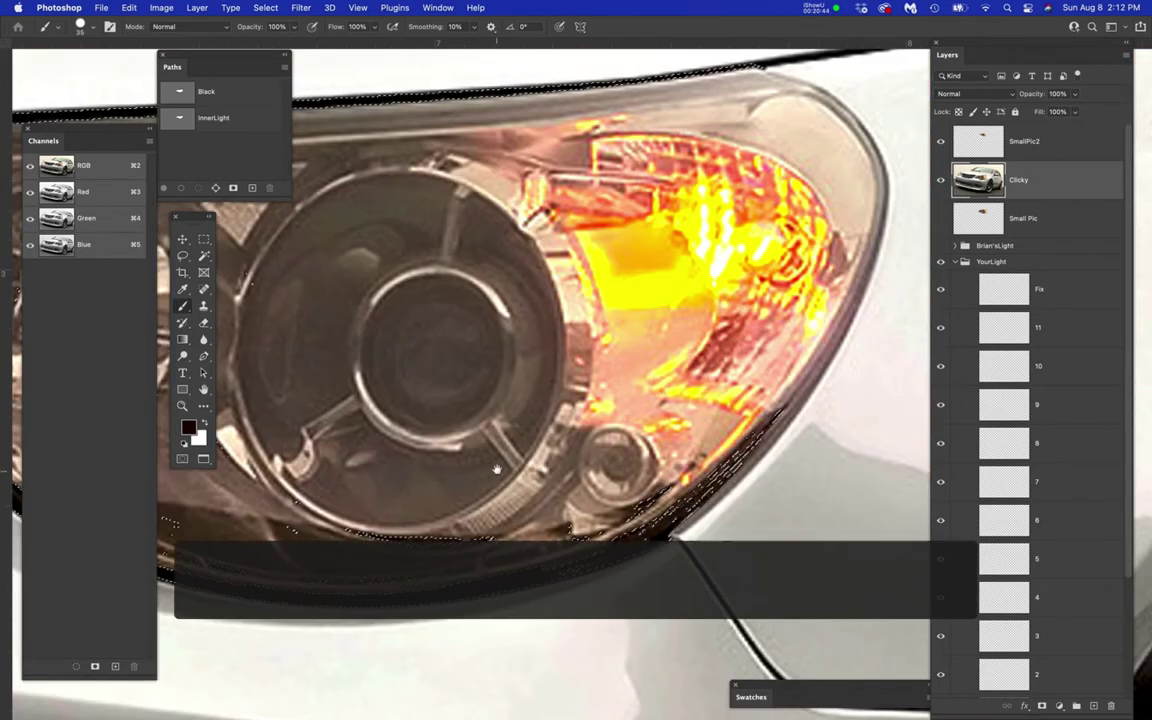
scroll(661, 420, up, 2)
scroll(661, 420, up, 1)
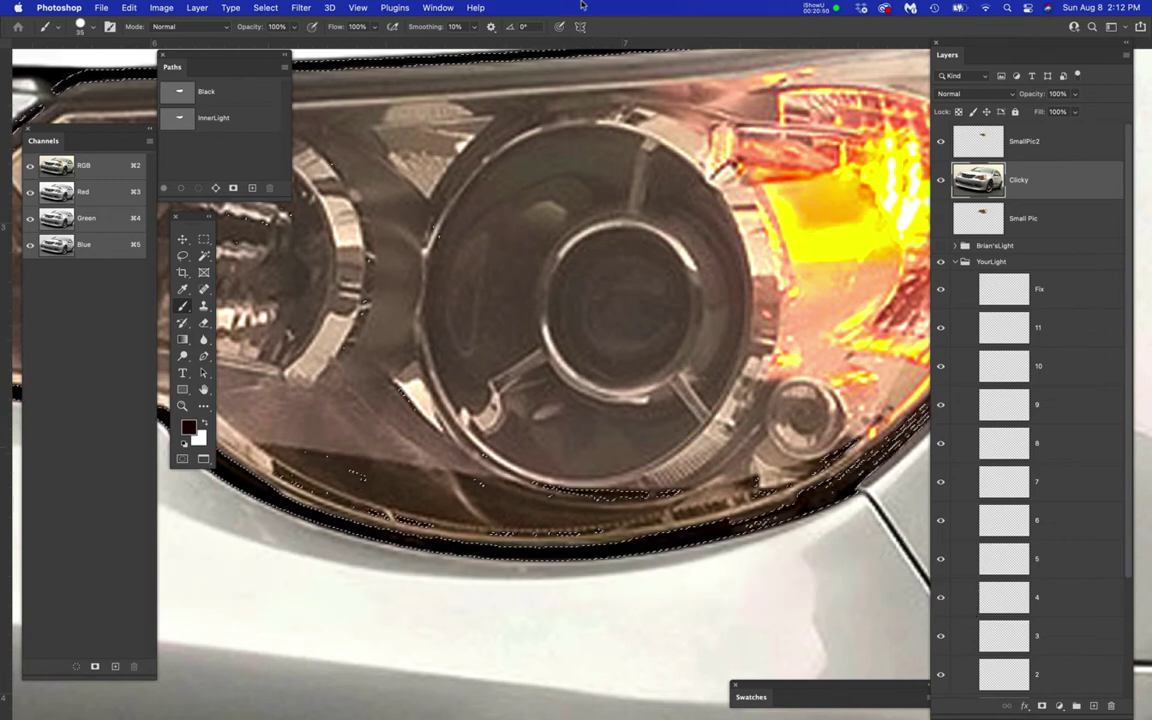
click(265, 8)
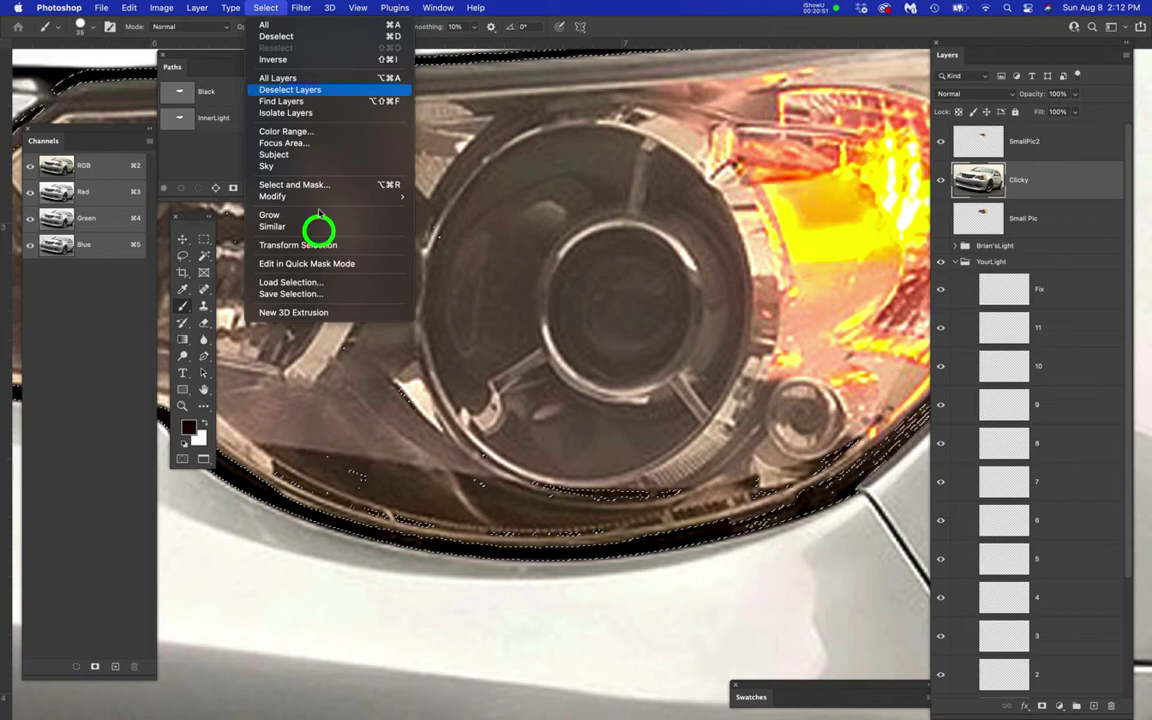
click(325, 296)
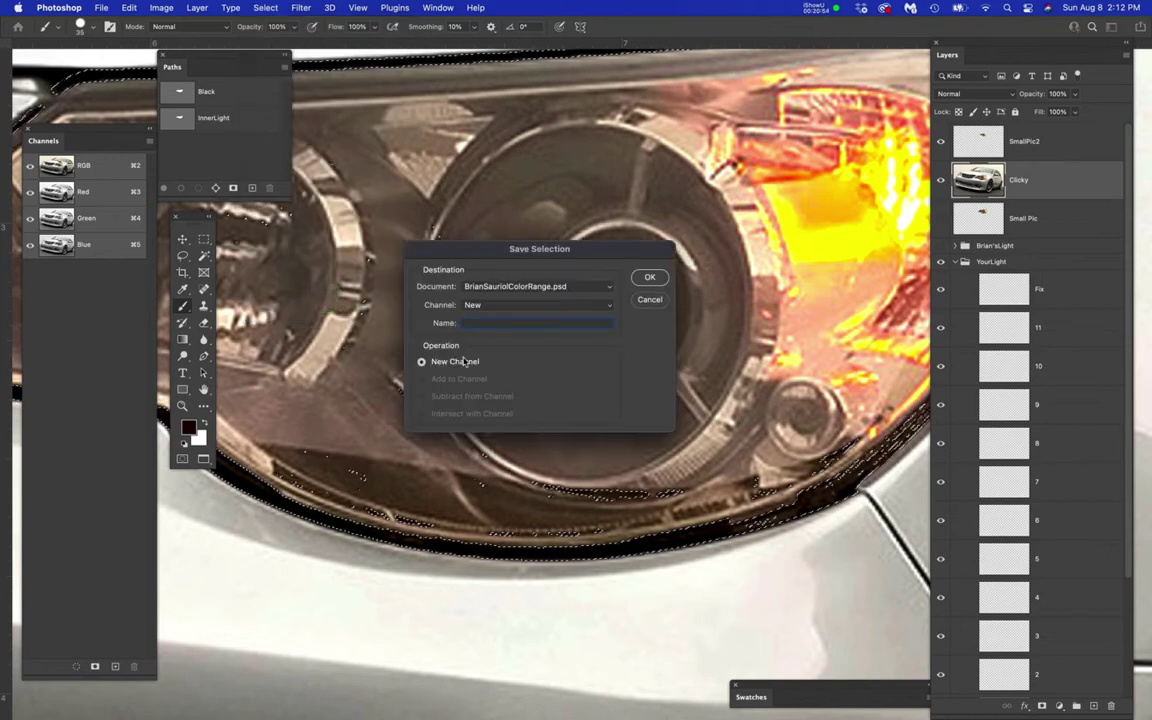
text(1)
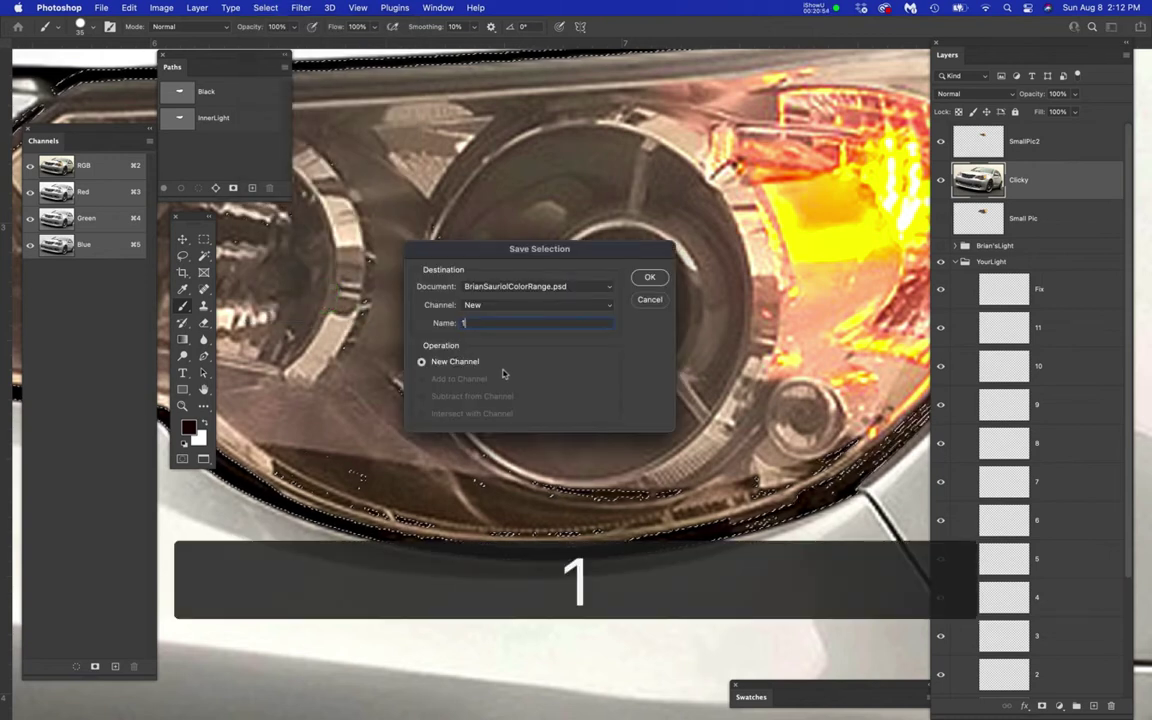
click(650, 278)
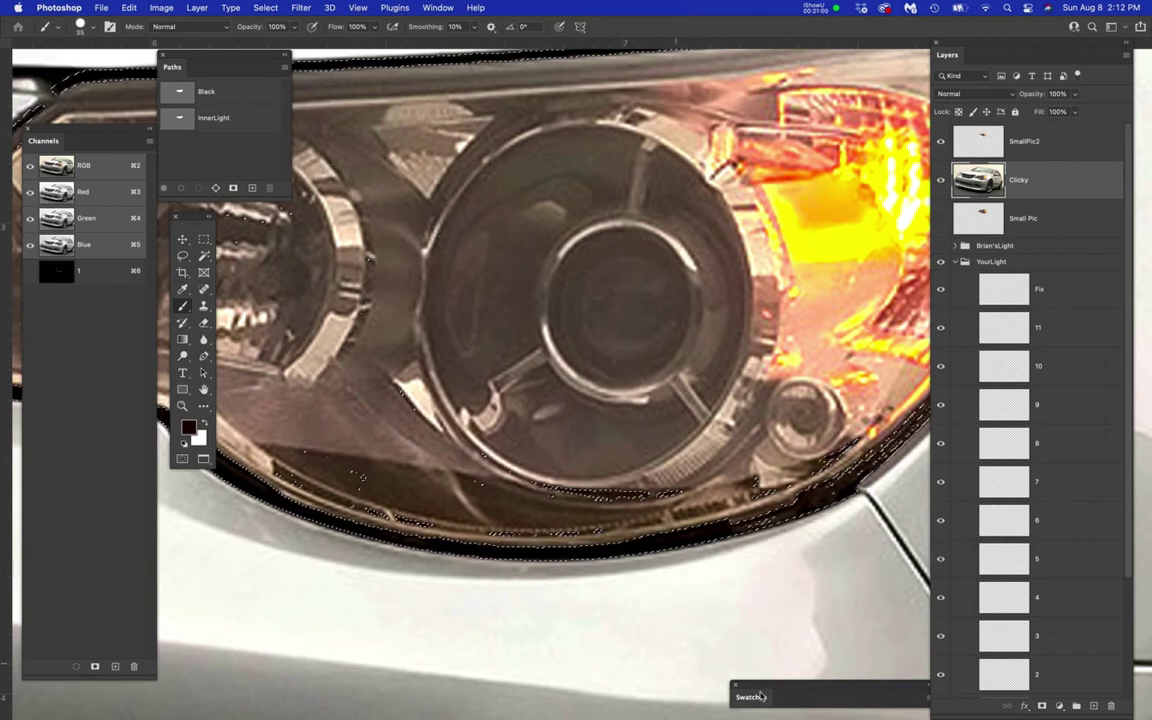
drag(778, 689, 314, 372)
- Expand and enlarge the Swatches panel, then create a swatch group named 'Light'
click(289, 384)
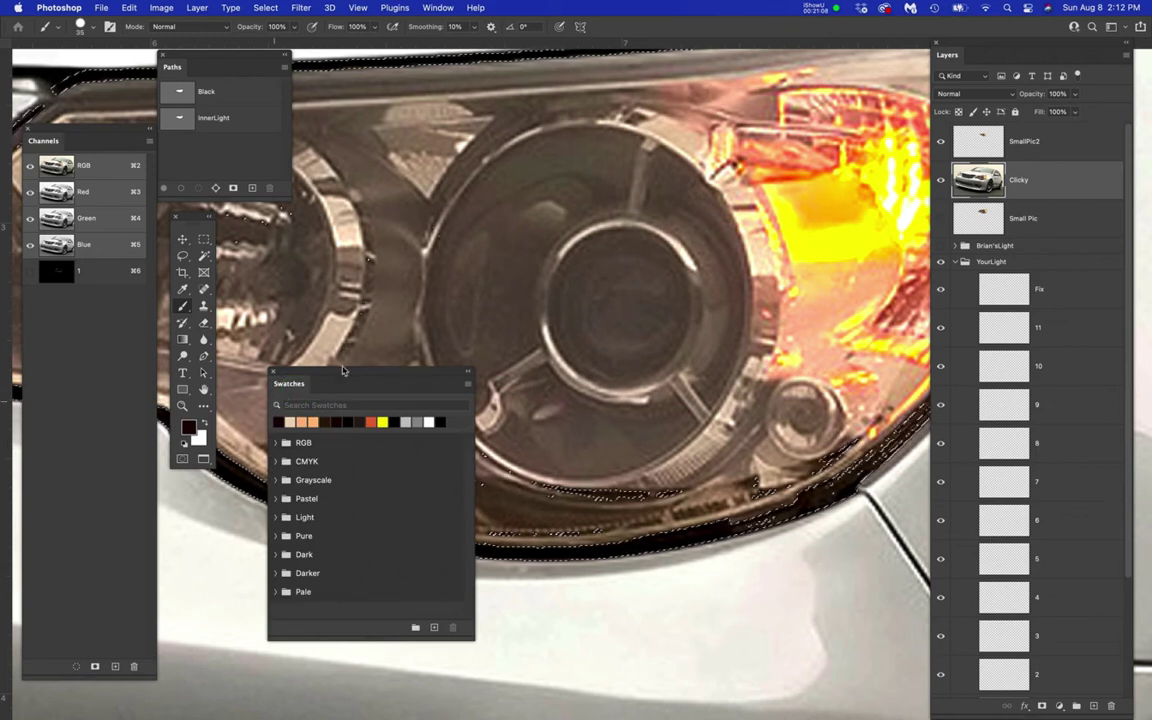
drag(350, 378, 314, 263)
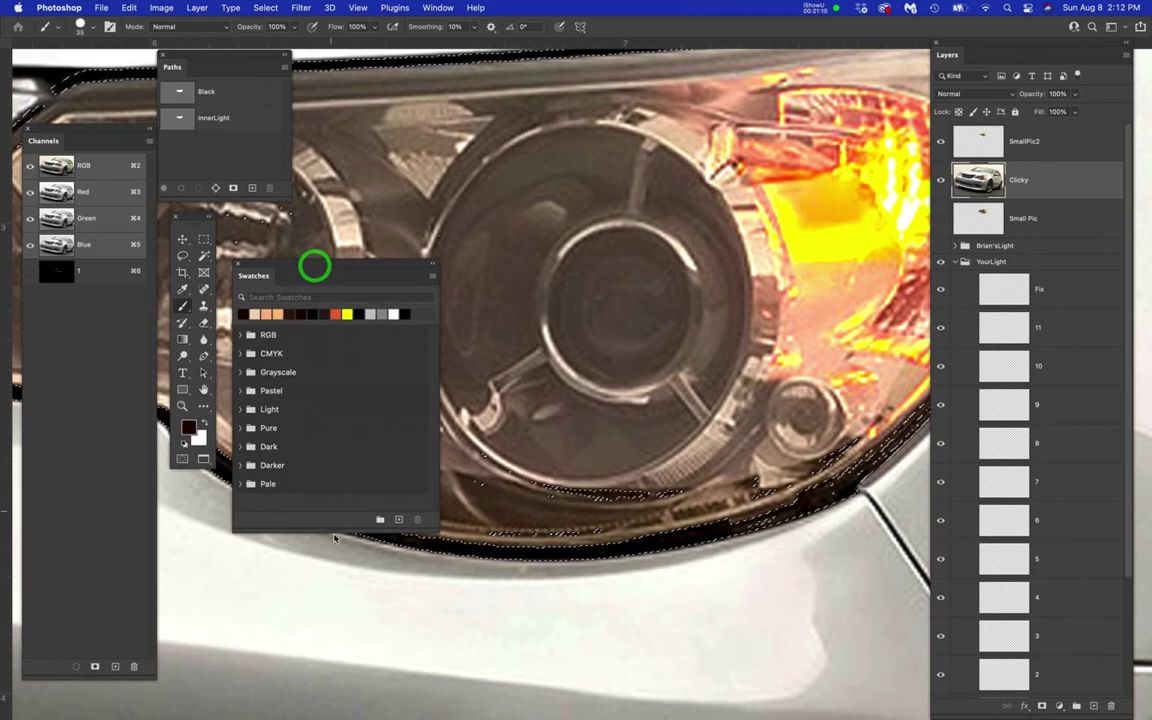
drag(337, 532, 321, 660)
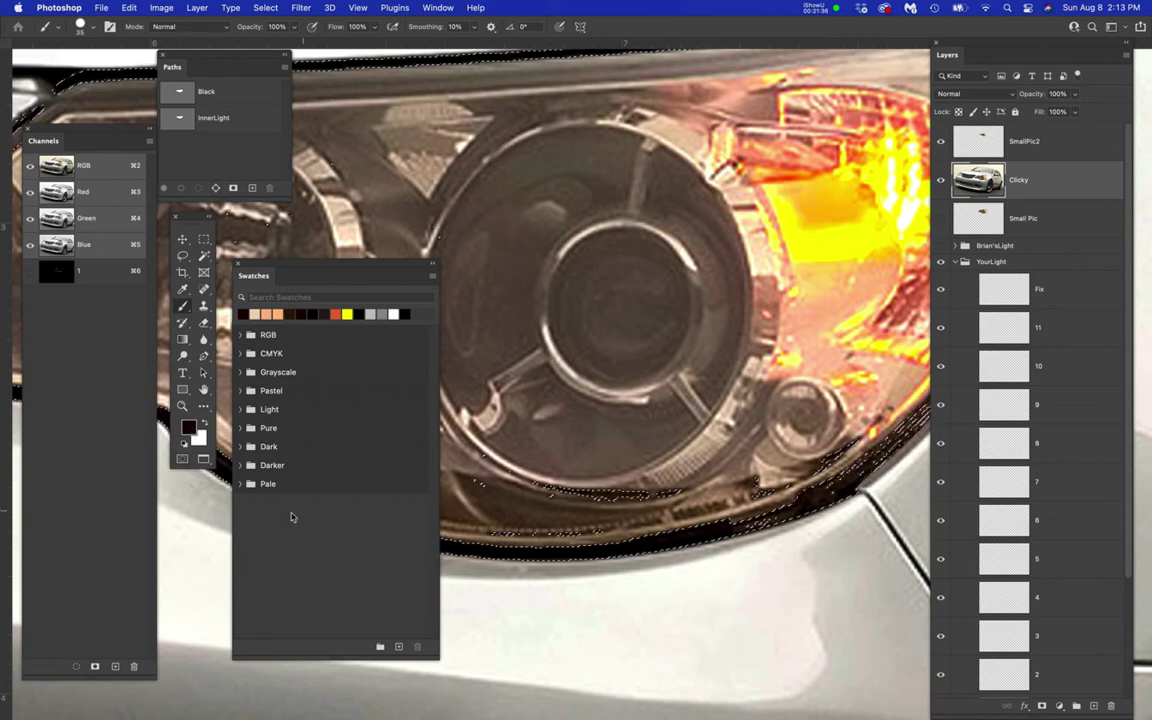
click(381, 649)
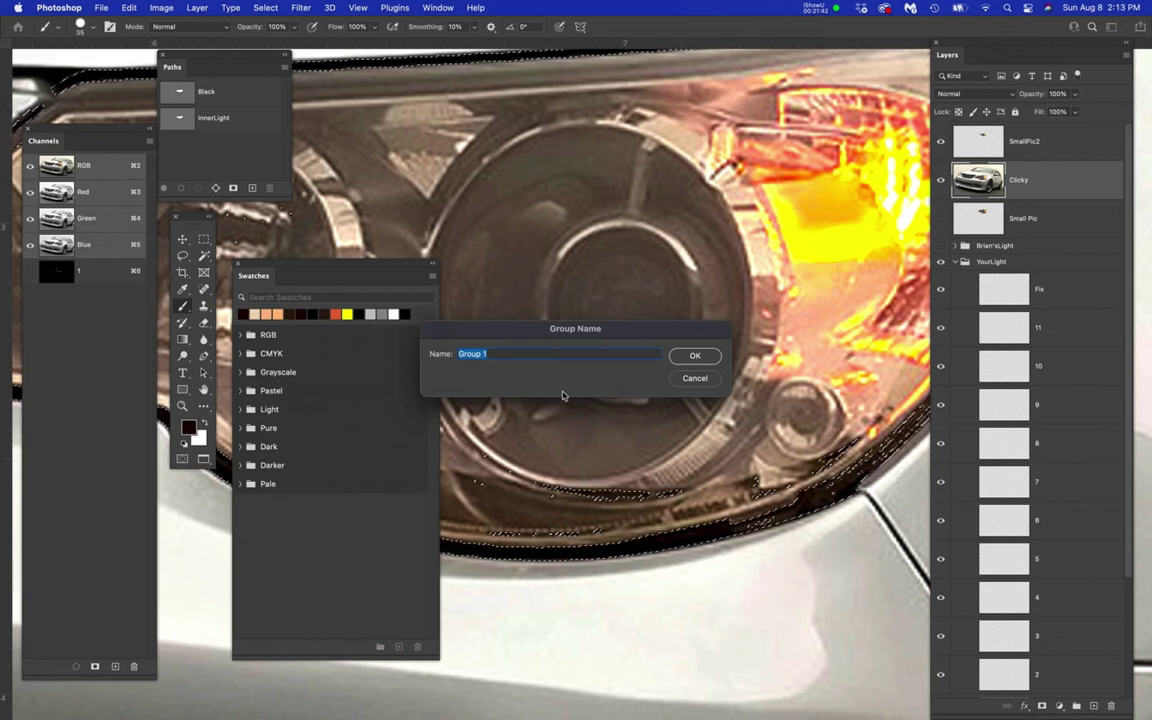
text(Light)
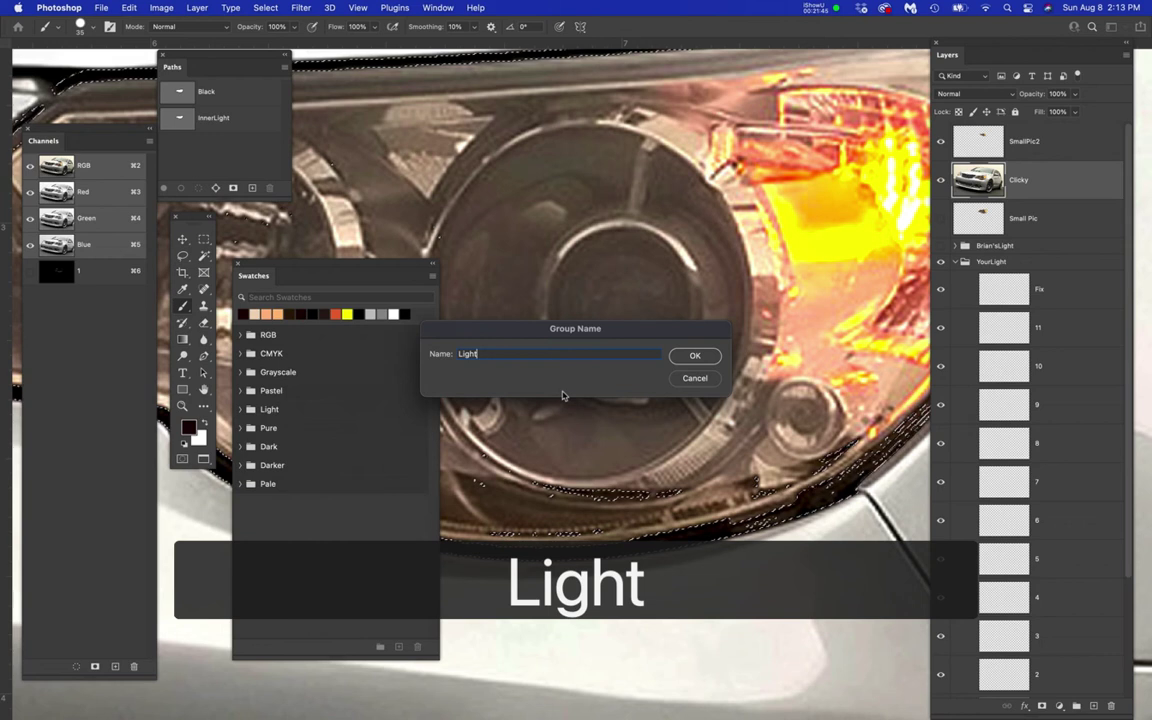
key(Return)
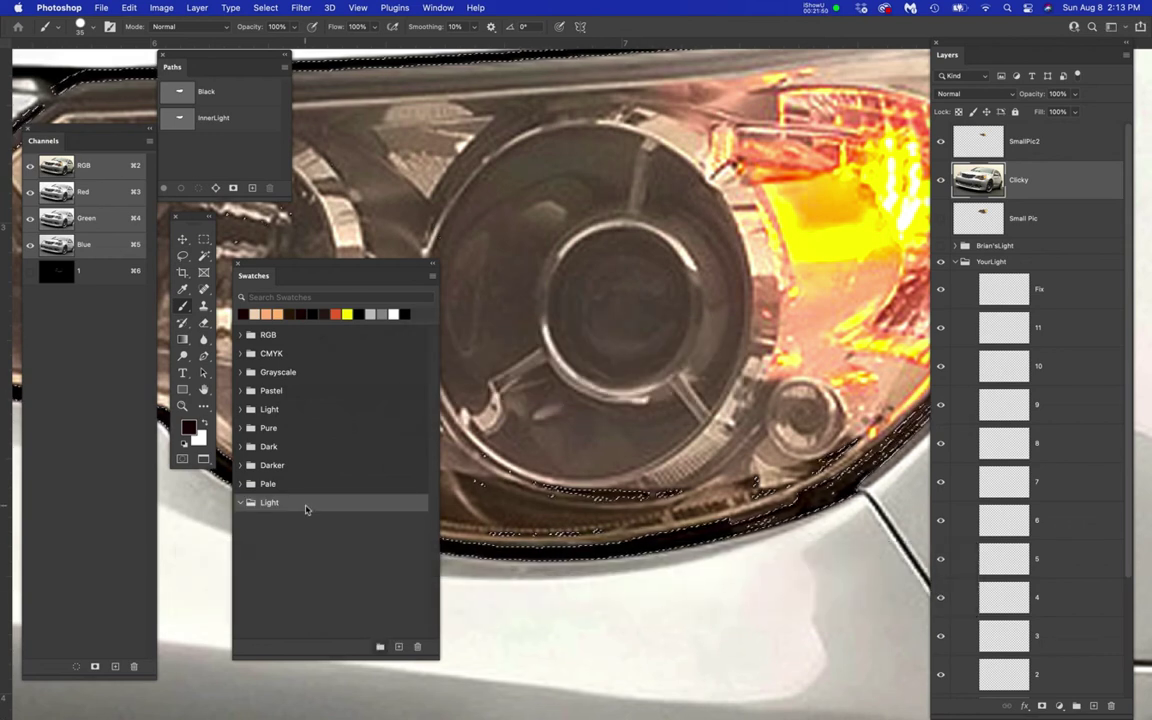
- Add the dark foreground colour to the Light group as swatch '1'
click(399, 648)
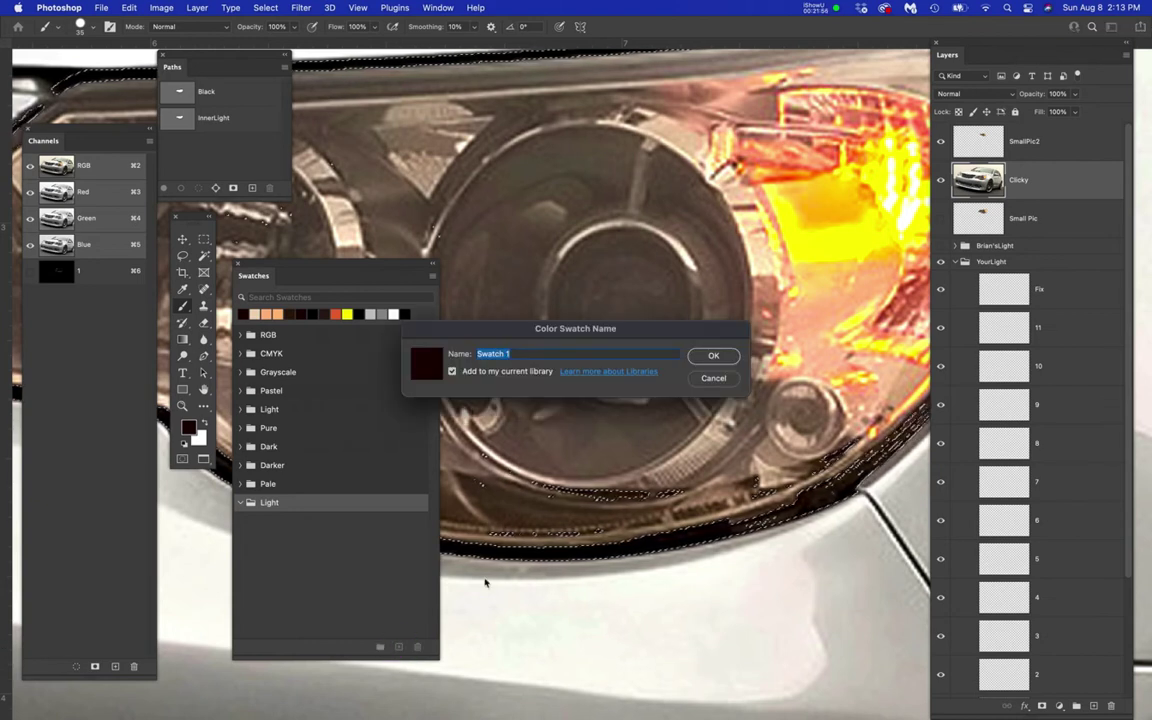
text(1)
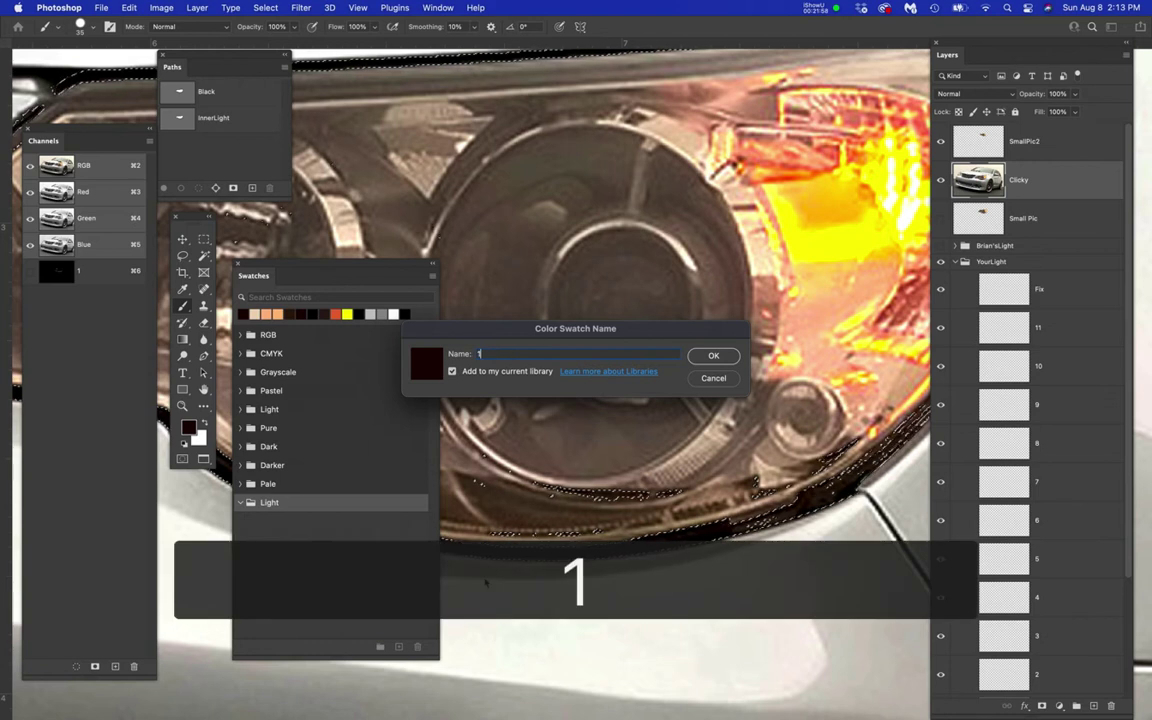
click(714, 356)
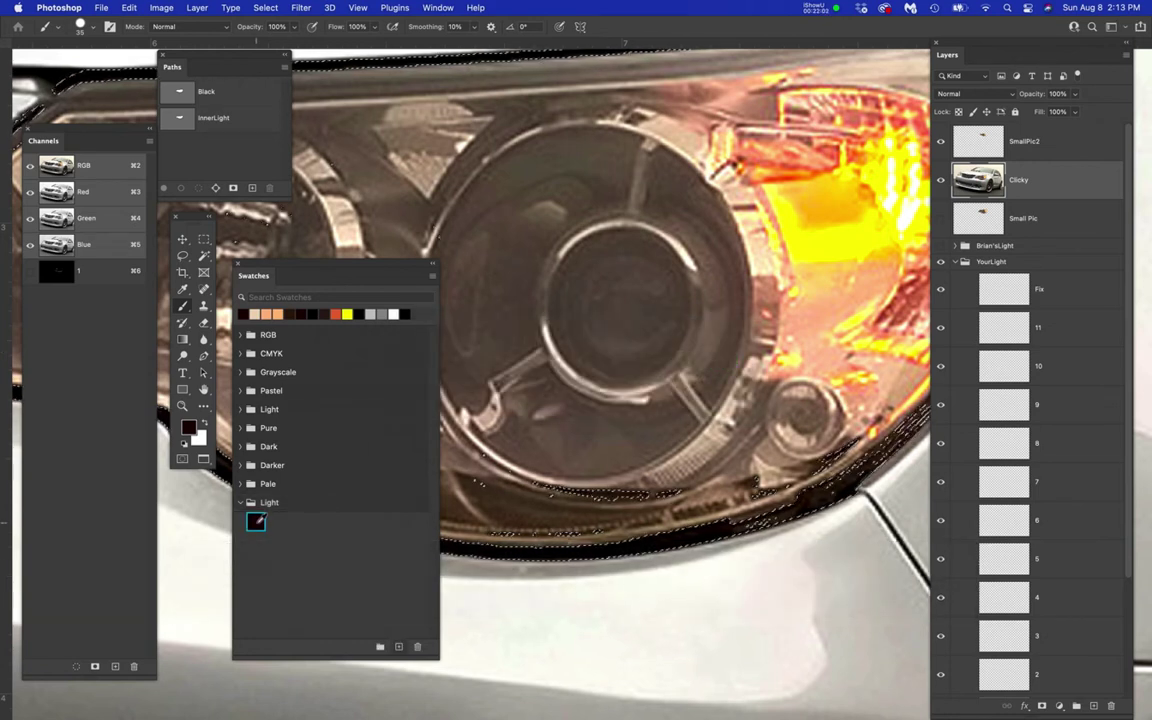
click(242, 502)
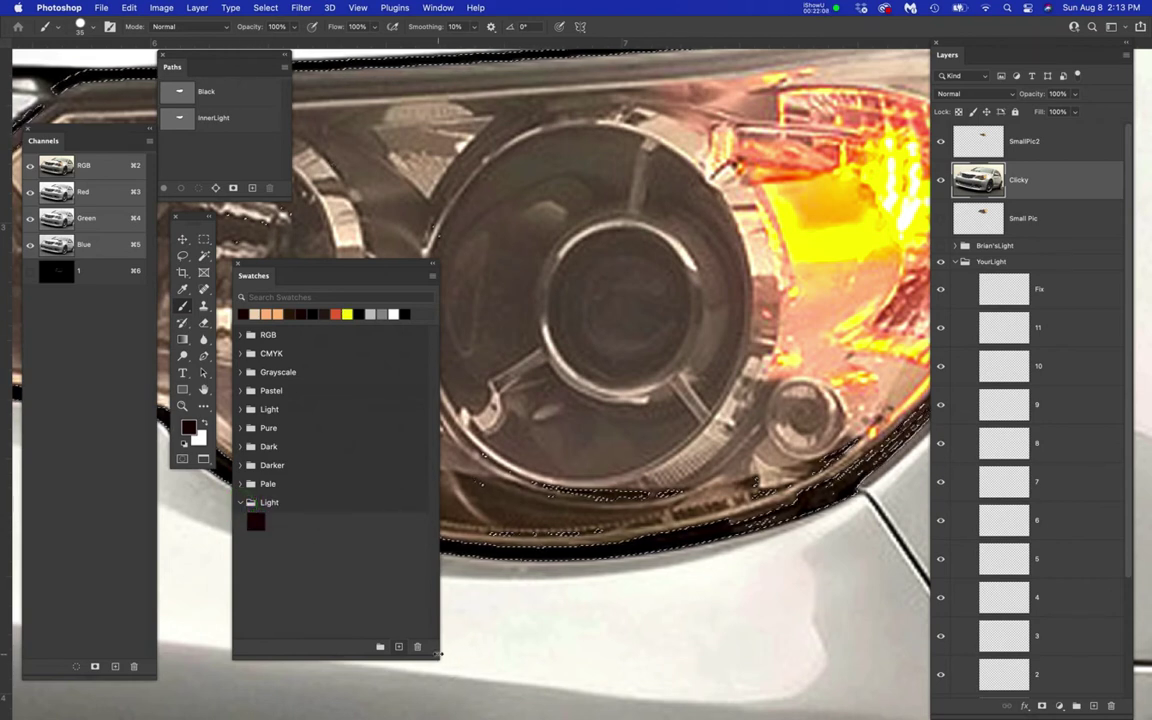
drag(437, 658, 430, 609)
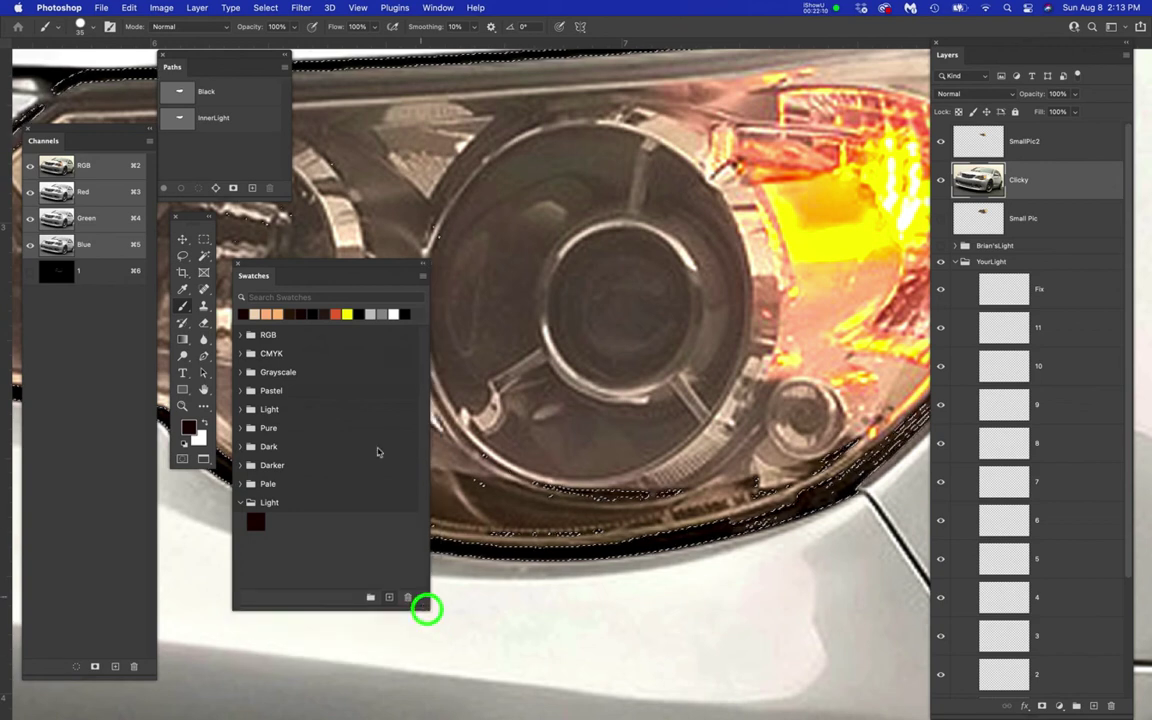
- Target the Clicky layer and load the Black path as a selection
drag(364, 270, 848, 53)
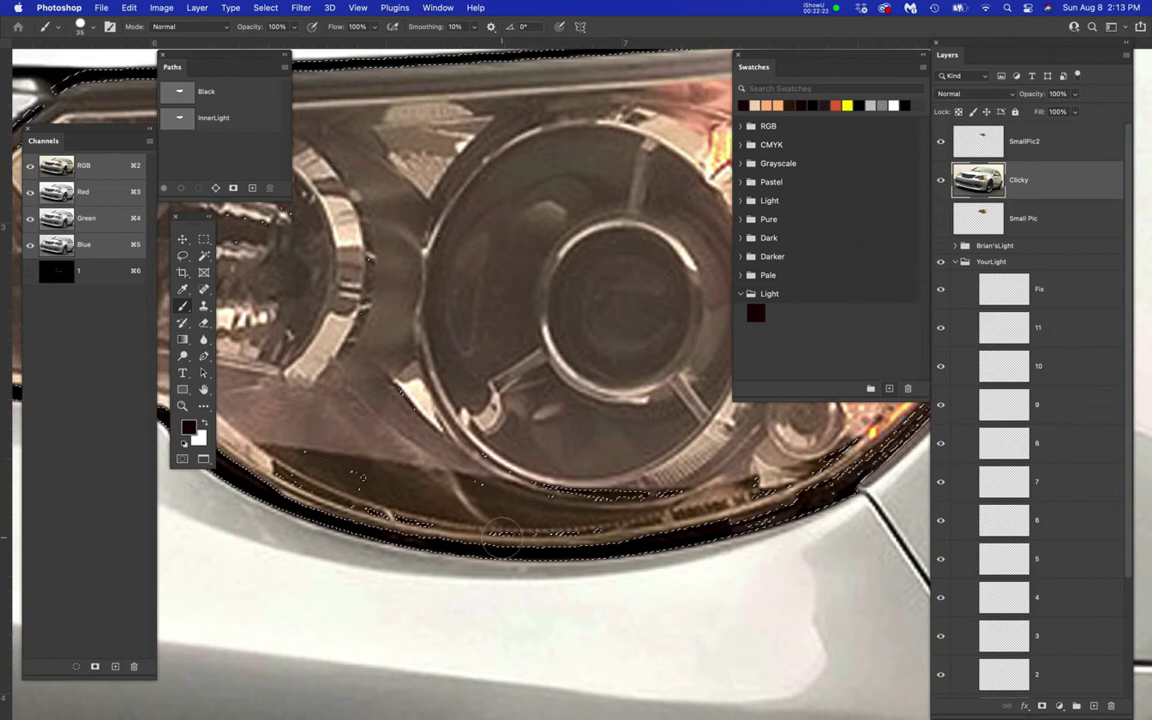
scroll(1034, 640, down, 3)
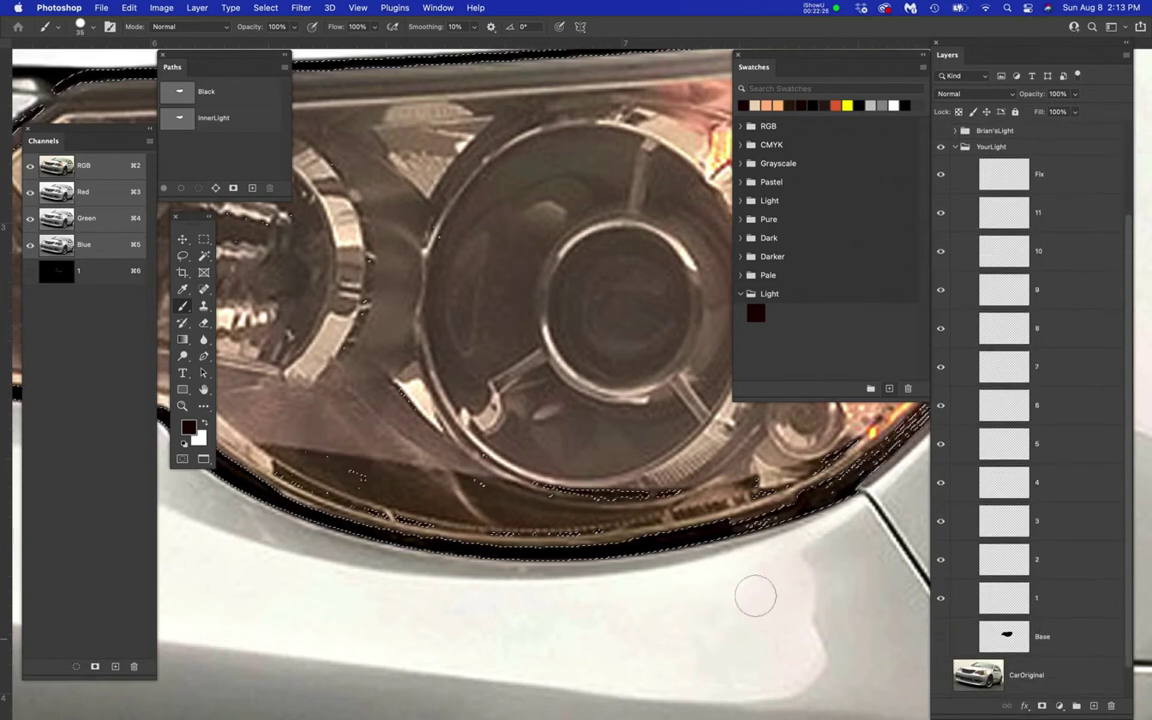
scroll(452, 620, up, 3)
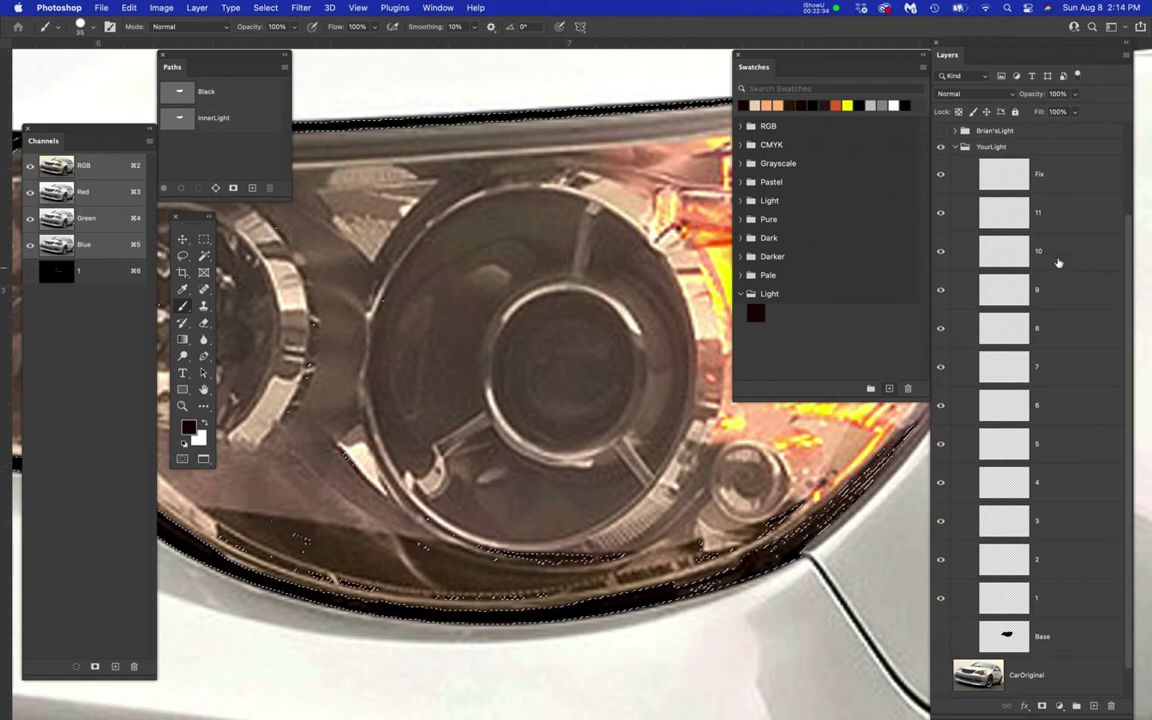
scroll(1054, 262, up, 3)
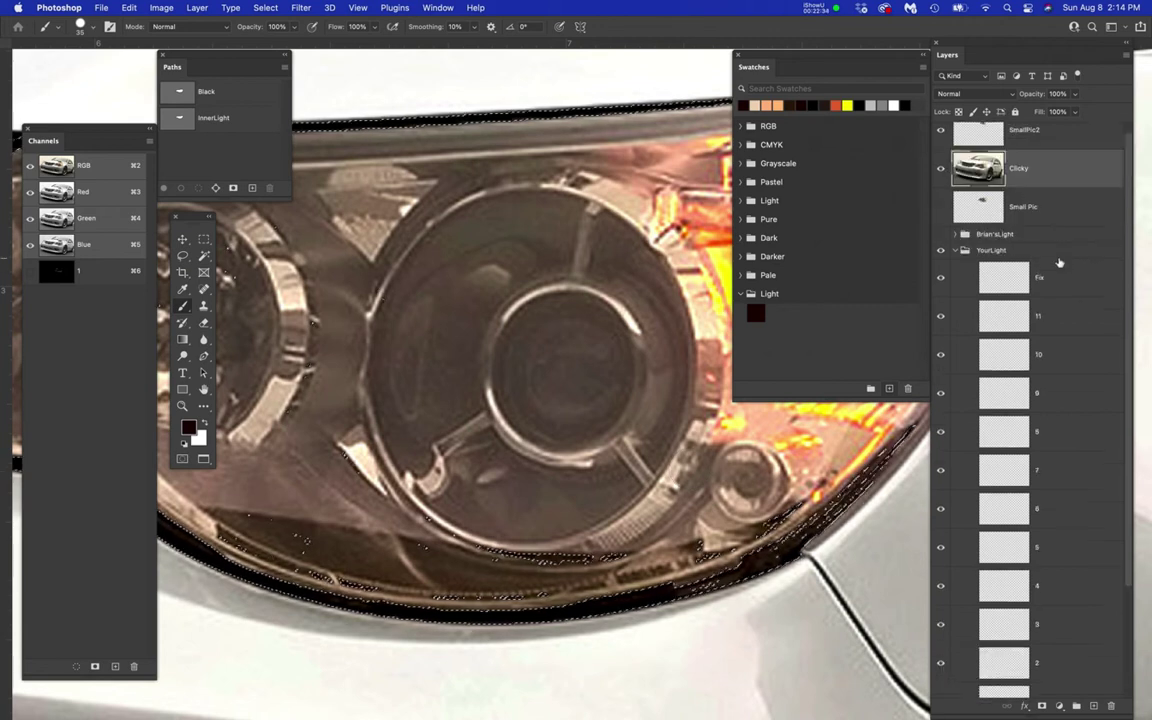
click(1084, 175)
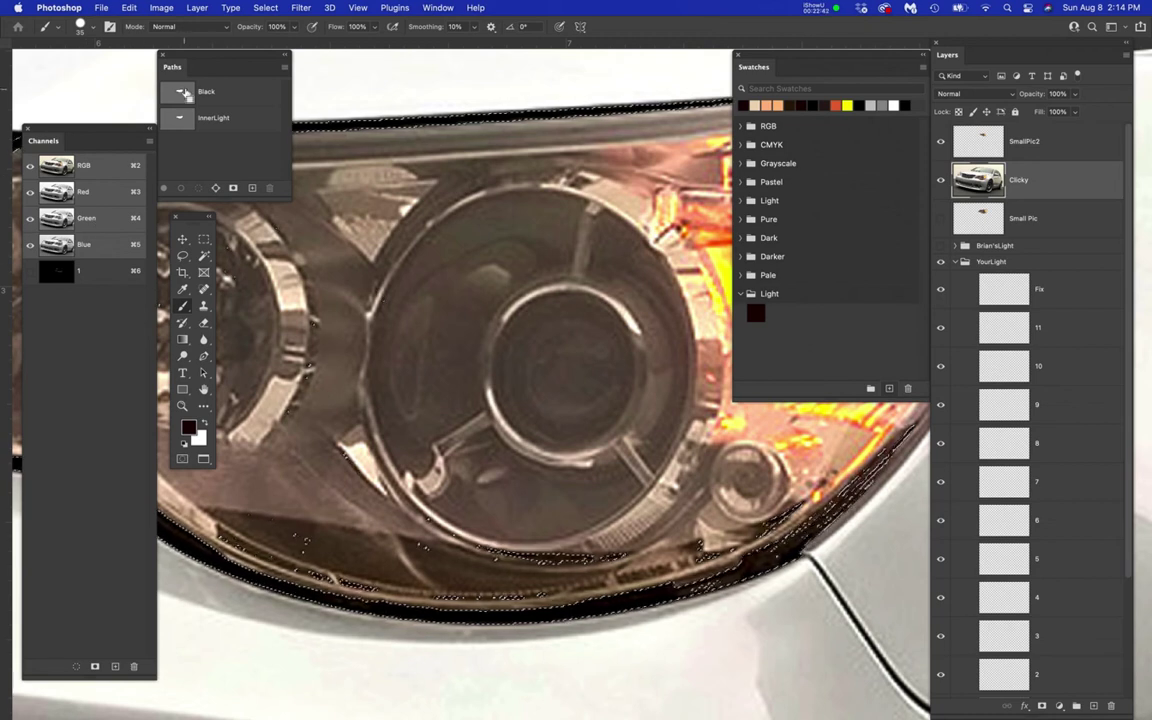
click(182, 92)
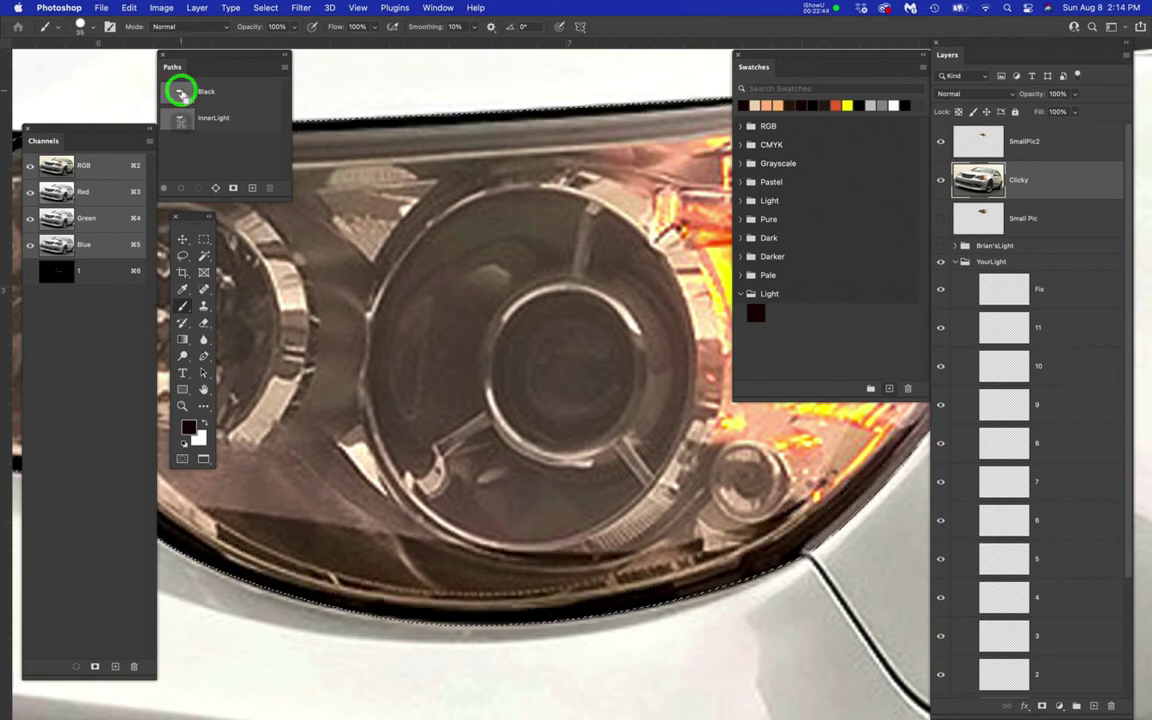
- Color Range-select the headlight's sampled brown tone with Fuzziness lowered to 81
click(267, 8)
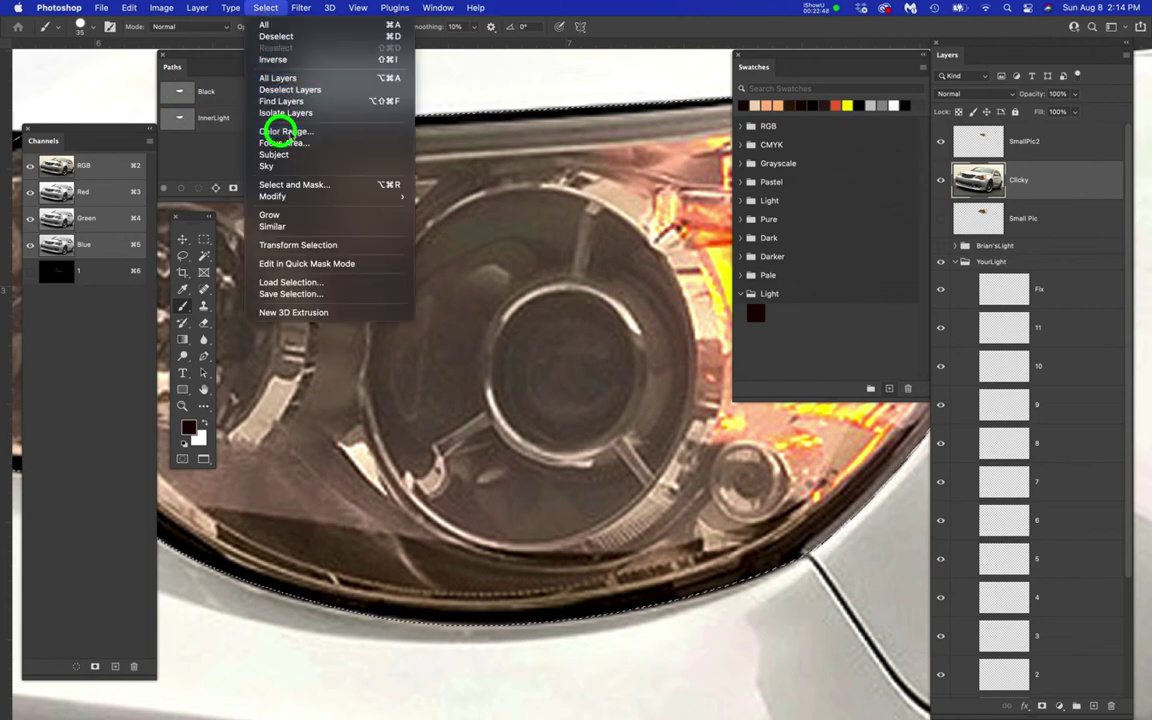
click(283, 131)
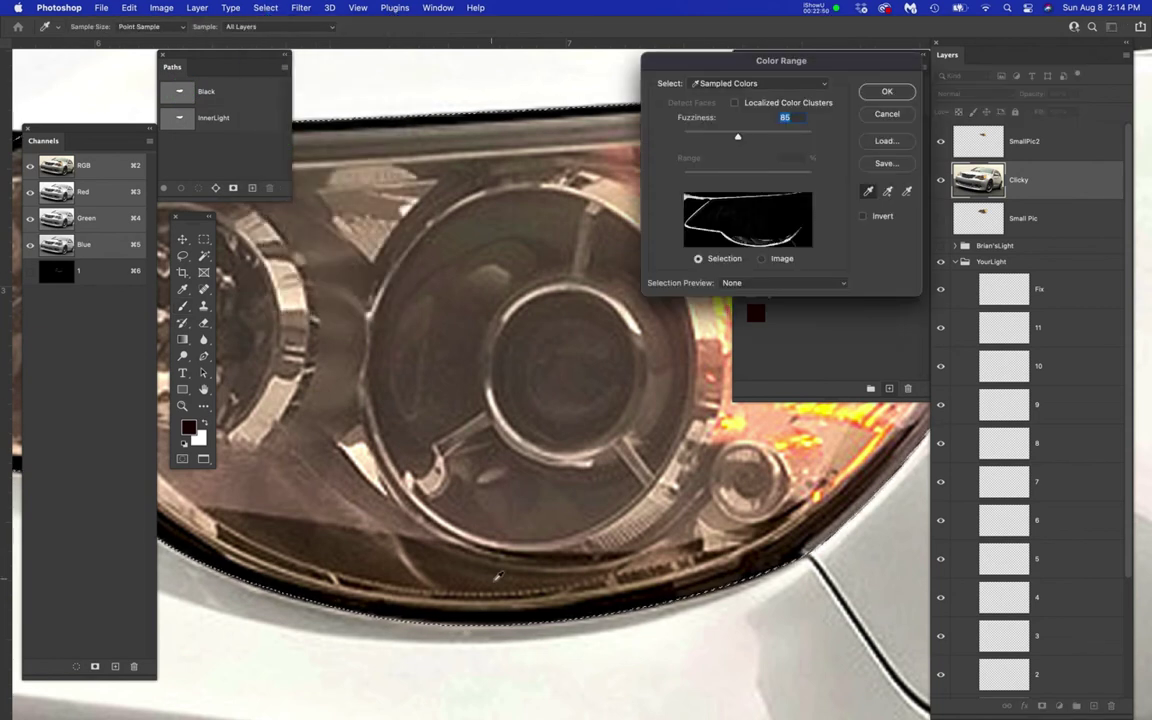
scroll(518, 641, up, 5)
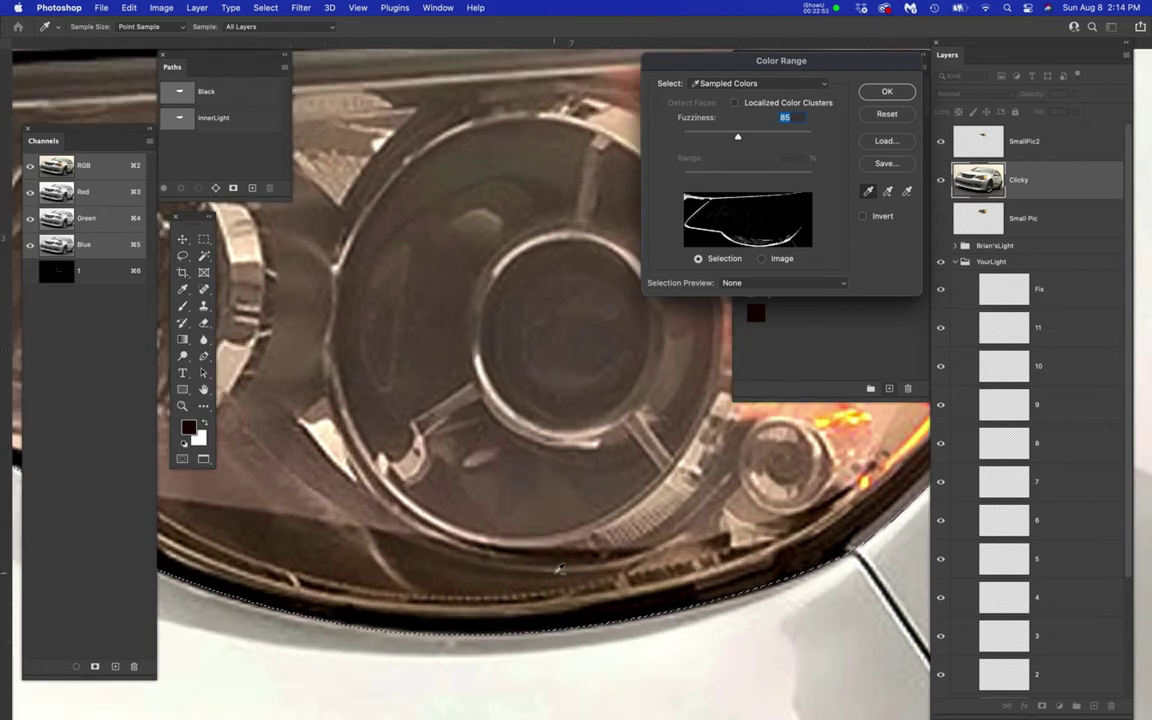
scroll(451, 595, up, 2)
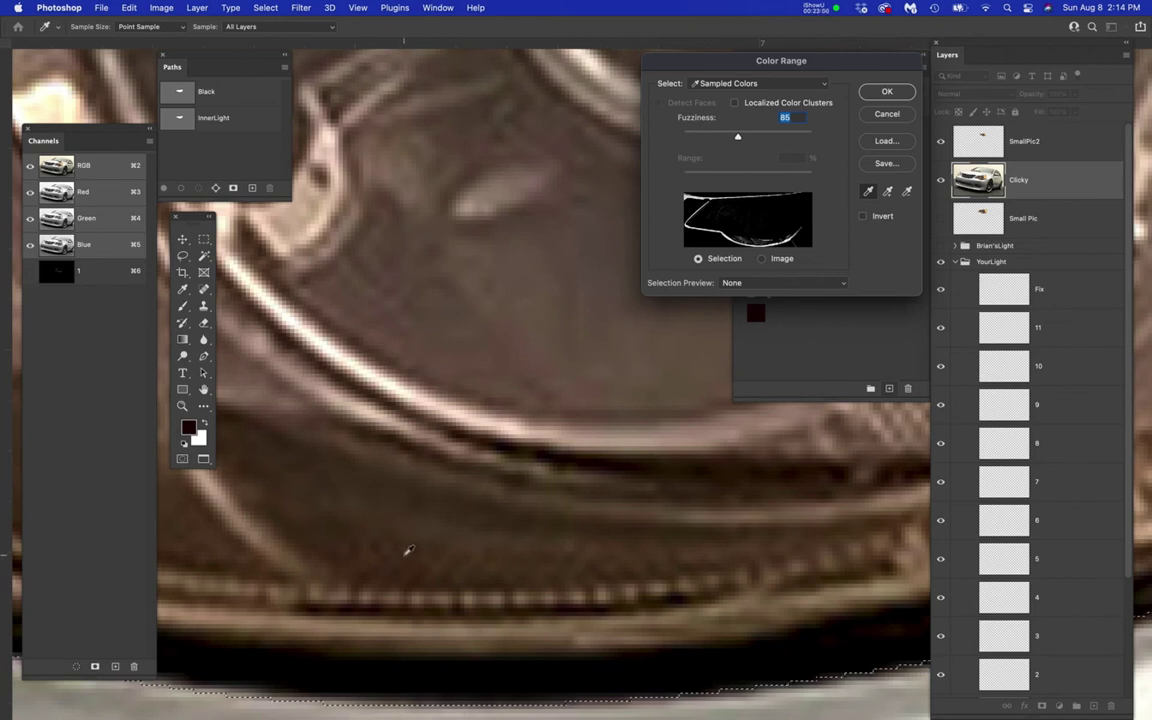
click(405, 549)
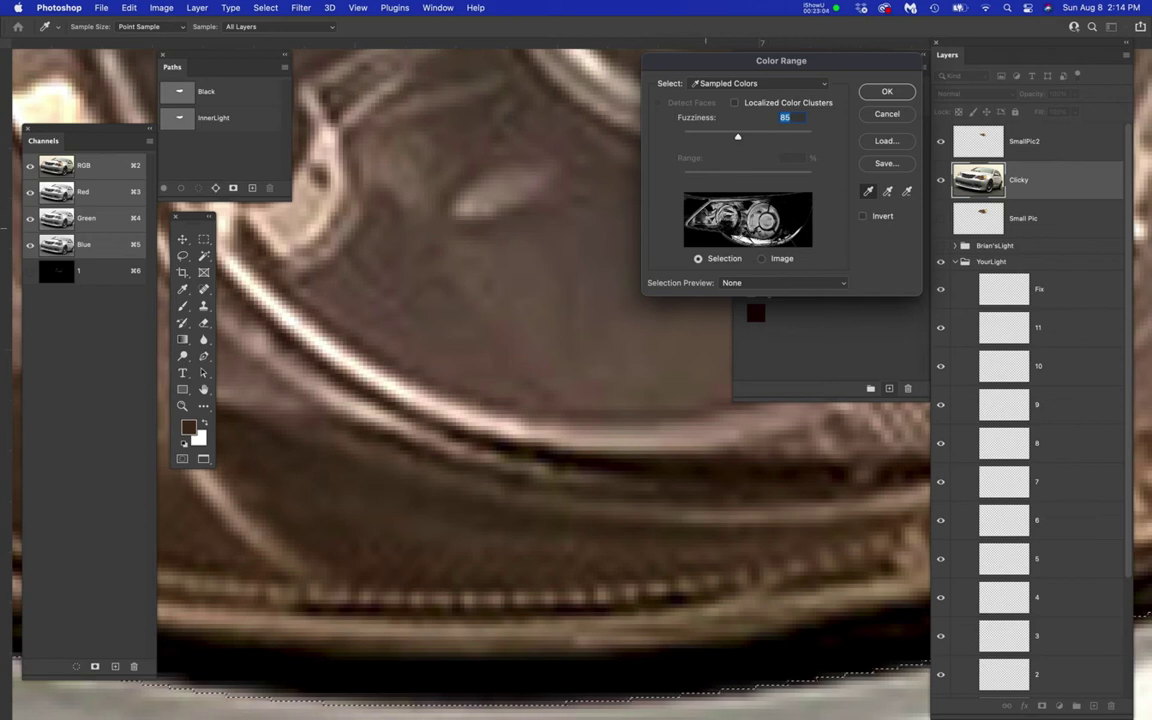
drag(738, 142, 735, 137)
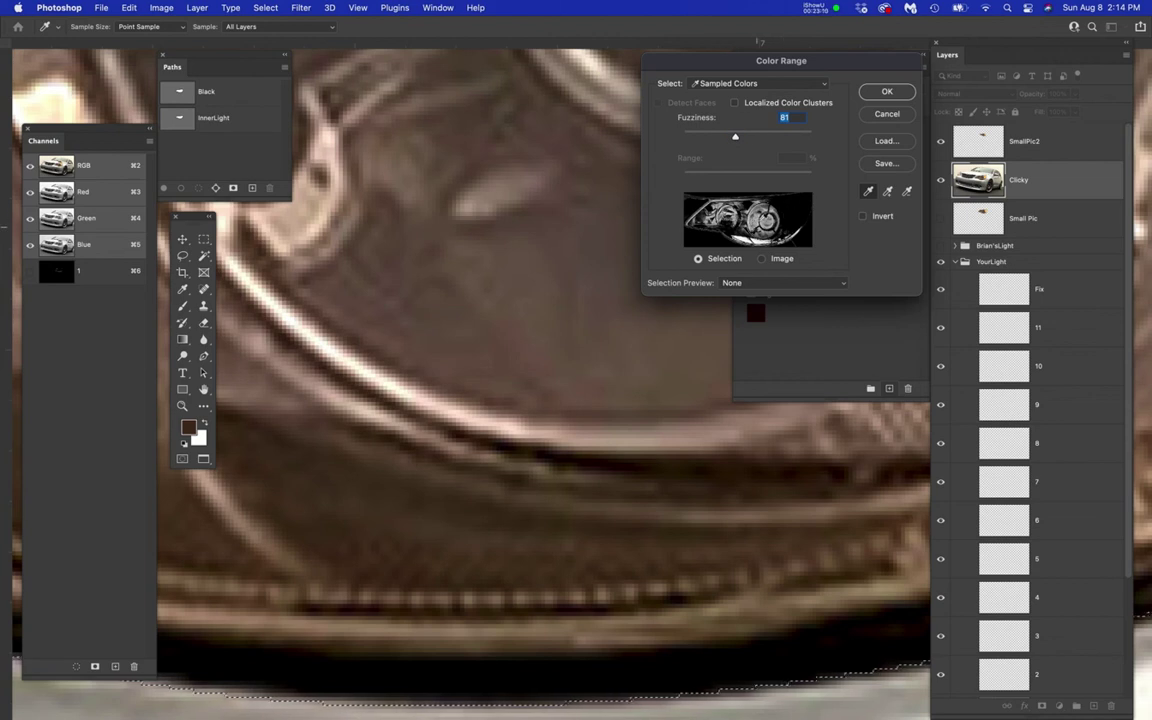
click(876, 94)
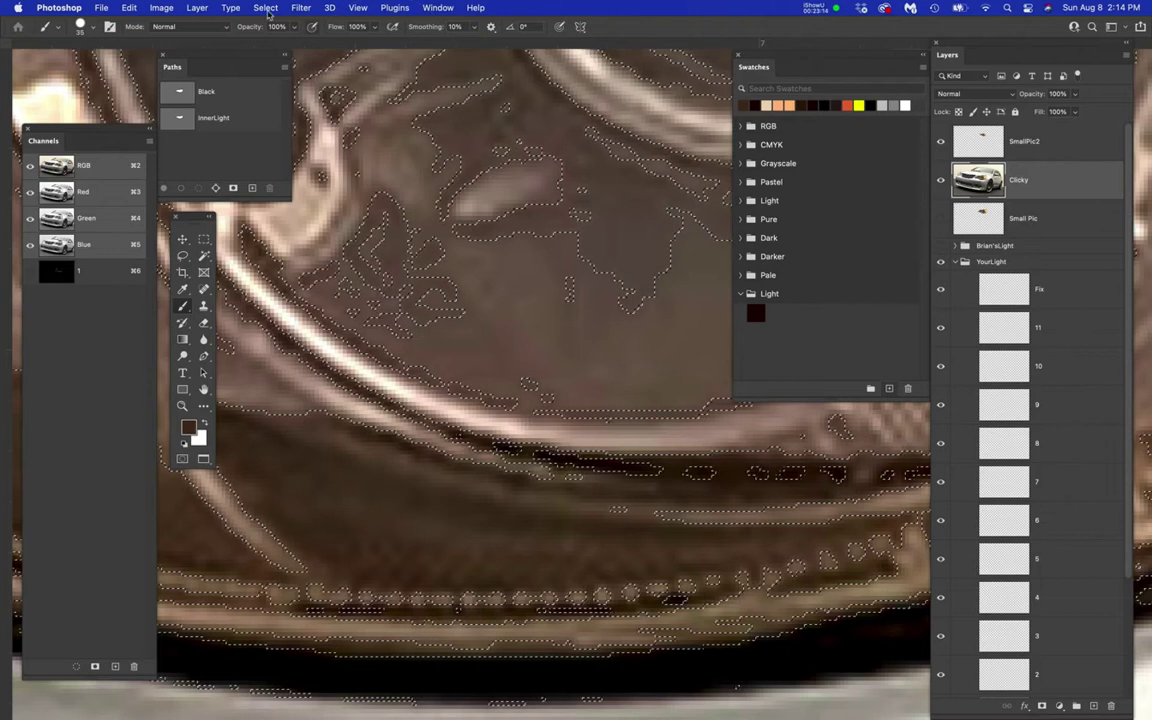
- Save the selection as alpha channel '2' and add the brown as swatch '2' in Light
drag(265, 7, 262, 293)
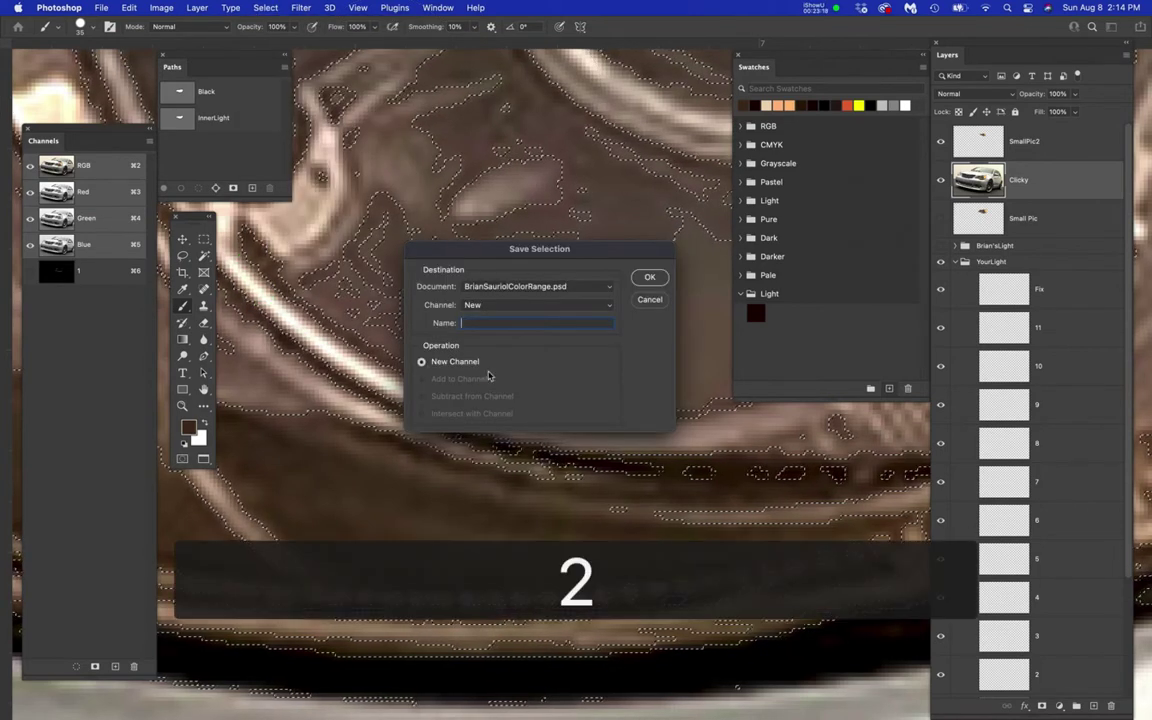
click(650, 279)
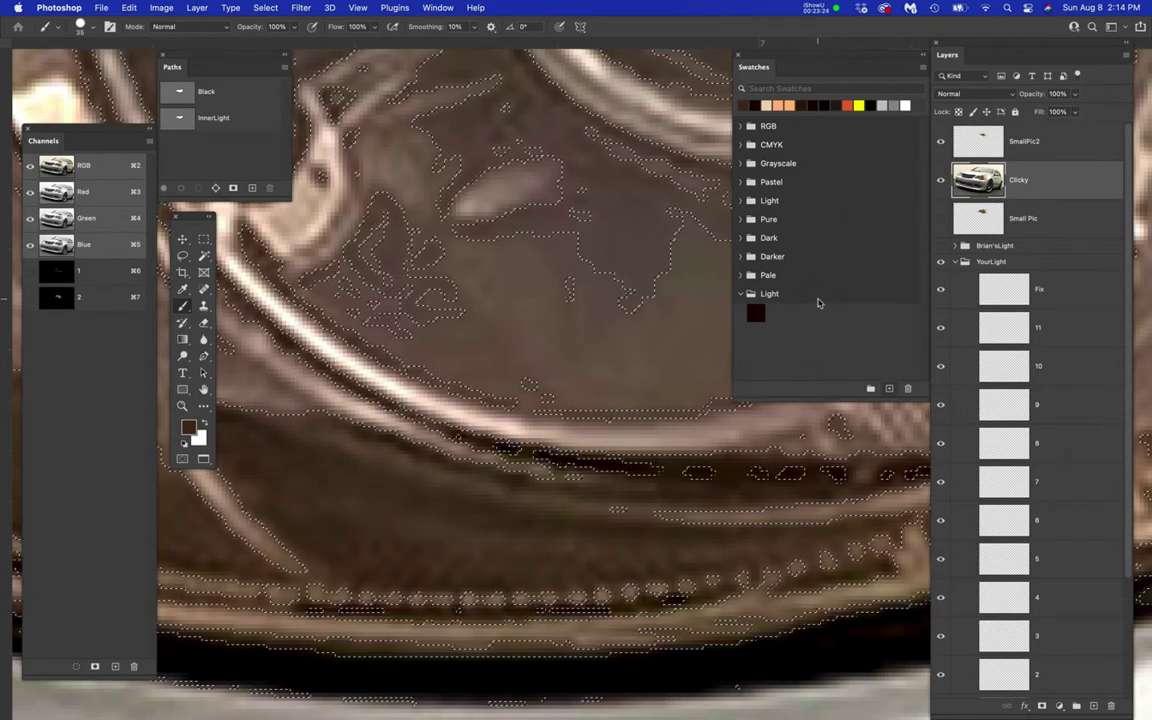
click(817, 300)
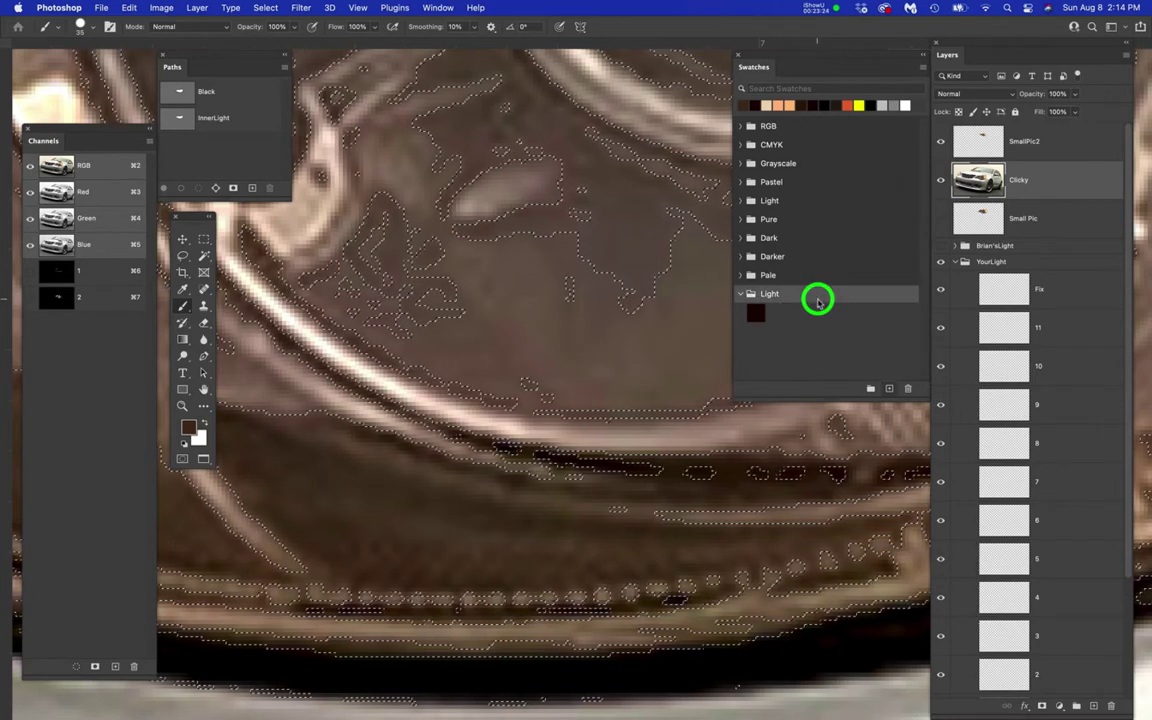
click(888, 389)
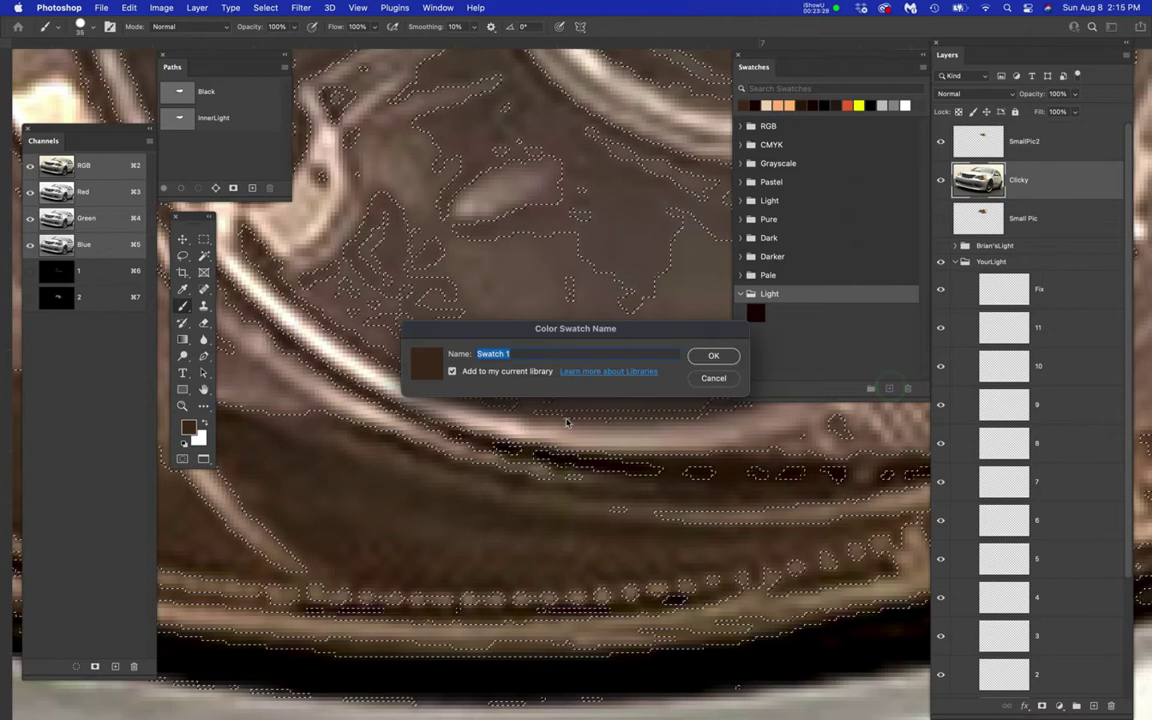
click(714, 357)
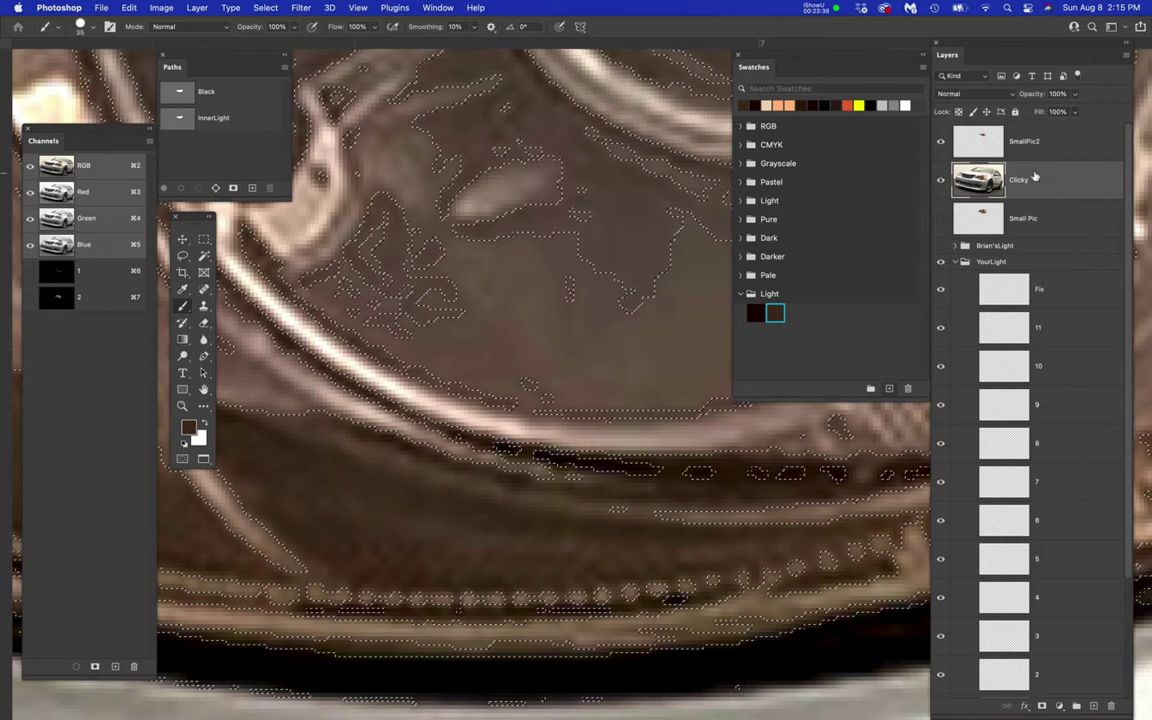
click(1067, 183)
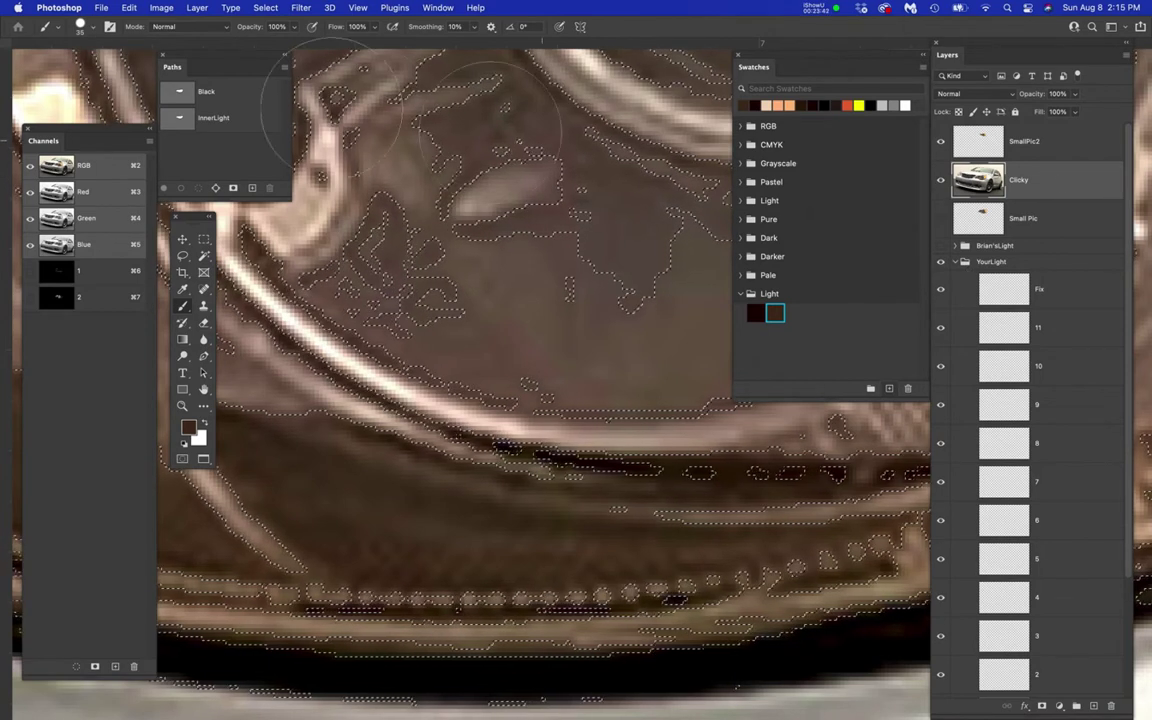
- Reload the Black path selection, then Color Range-select a lighter sampled headlight tone
super+click(177, 92)
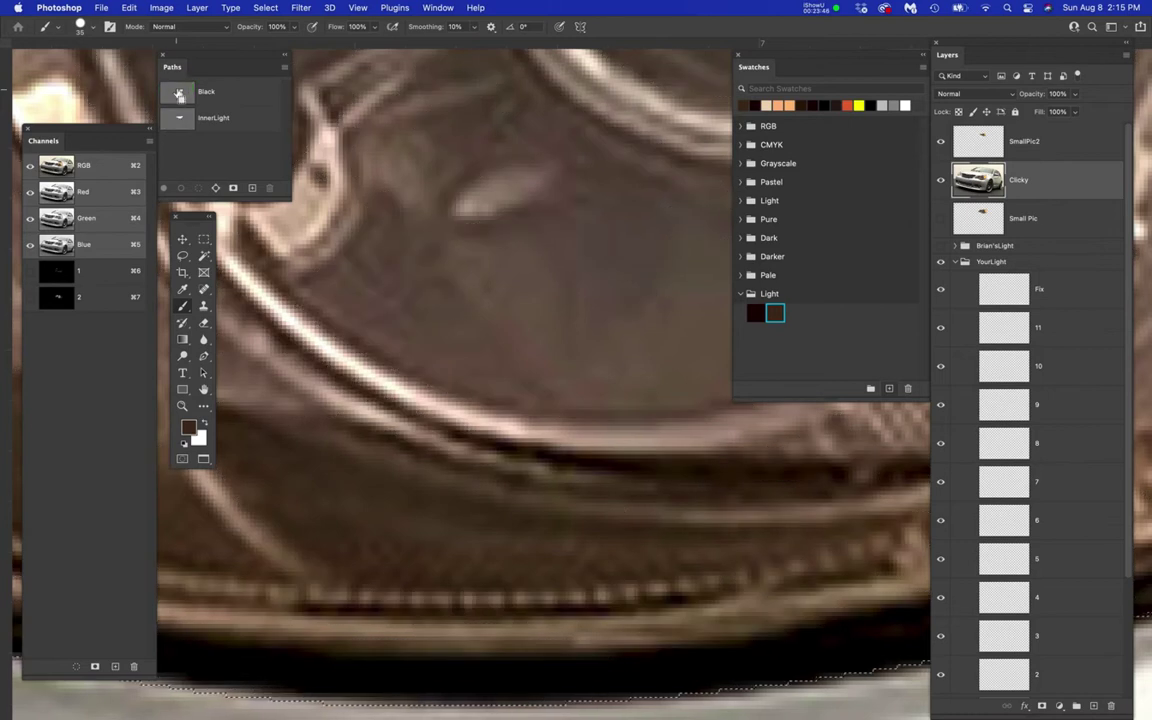
click(303, 8)
click(270, 8)
click(288, 132)
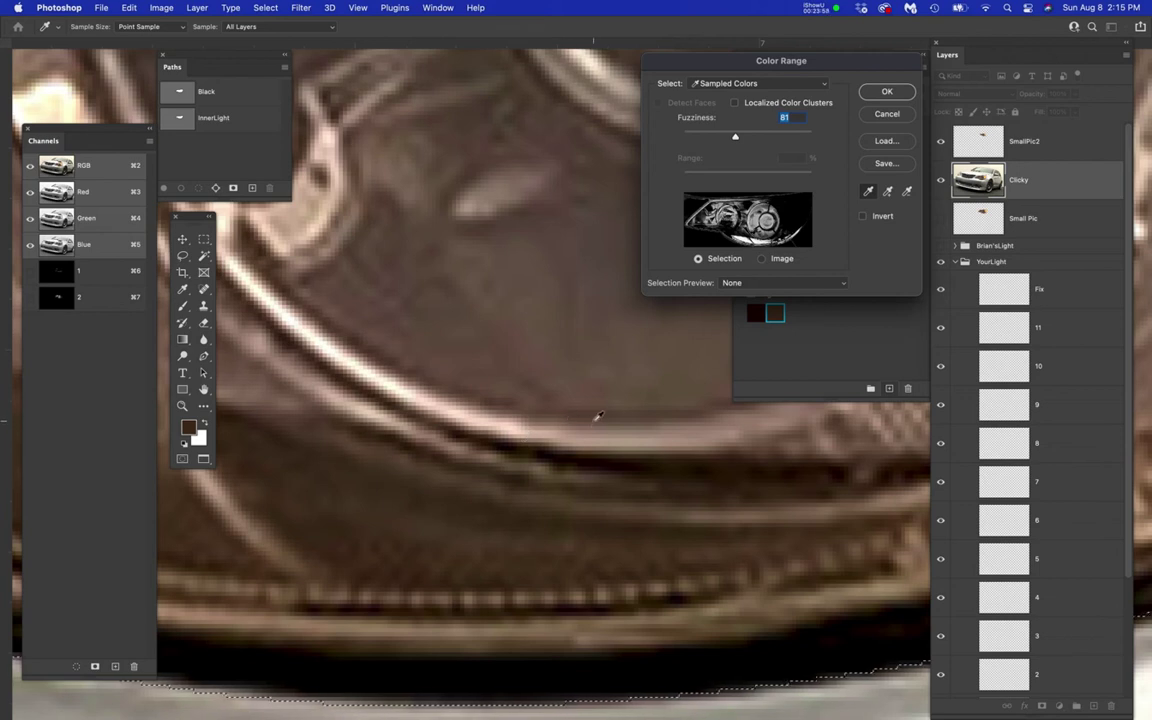
scroll(598, 415, down, 2)
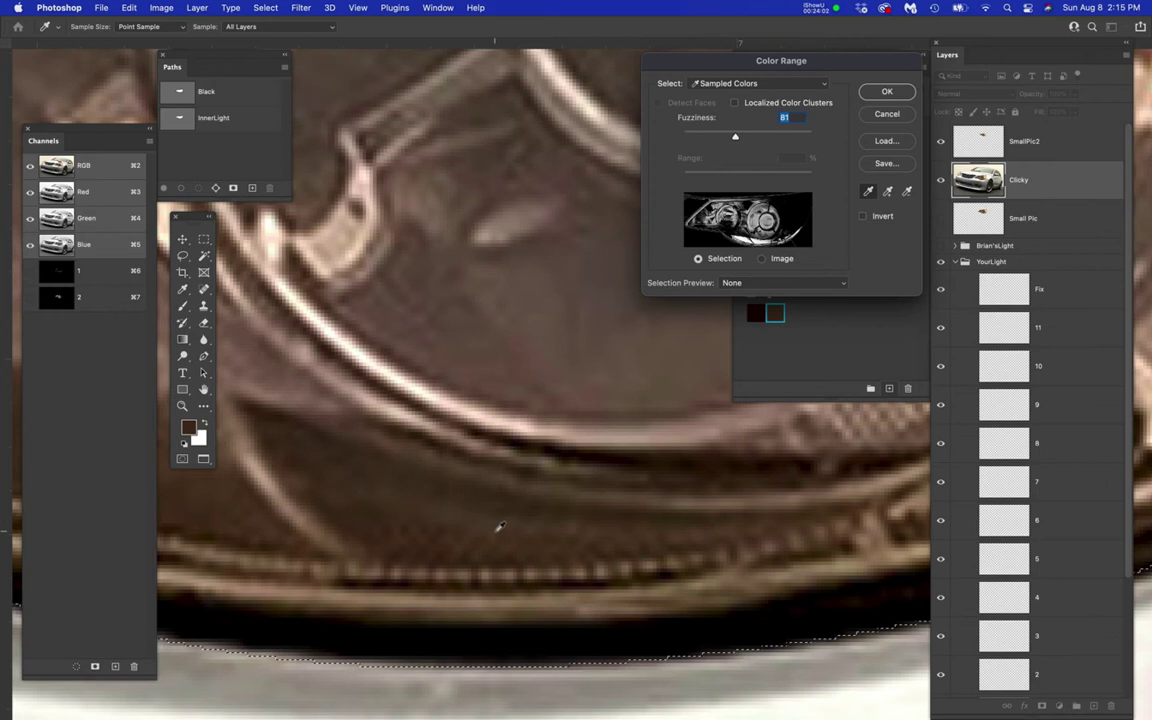
key(alt)
scroll(553, 452, up, 2)
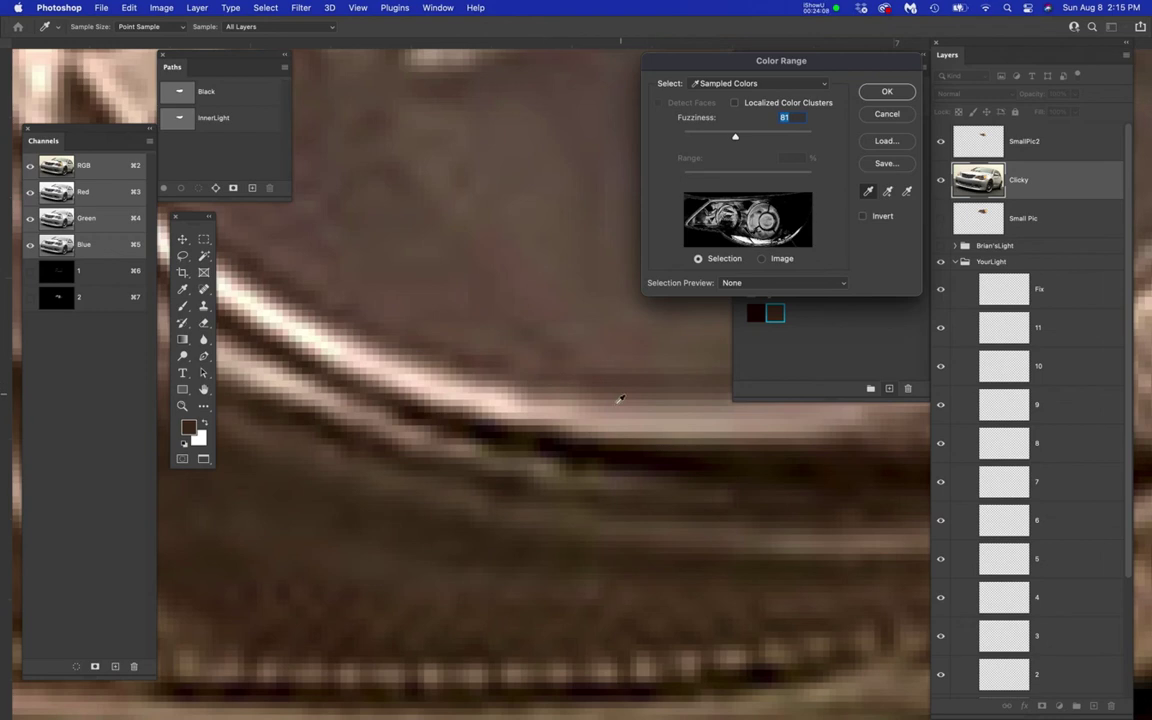
scroll(428, 456, down, 1)
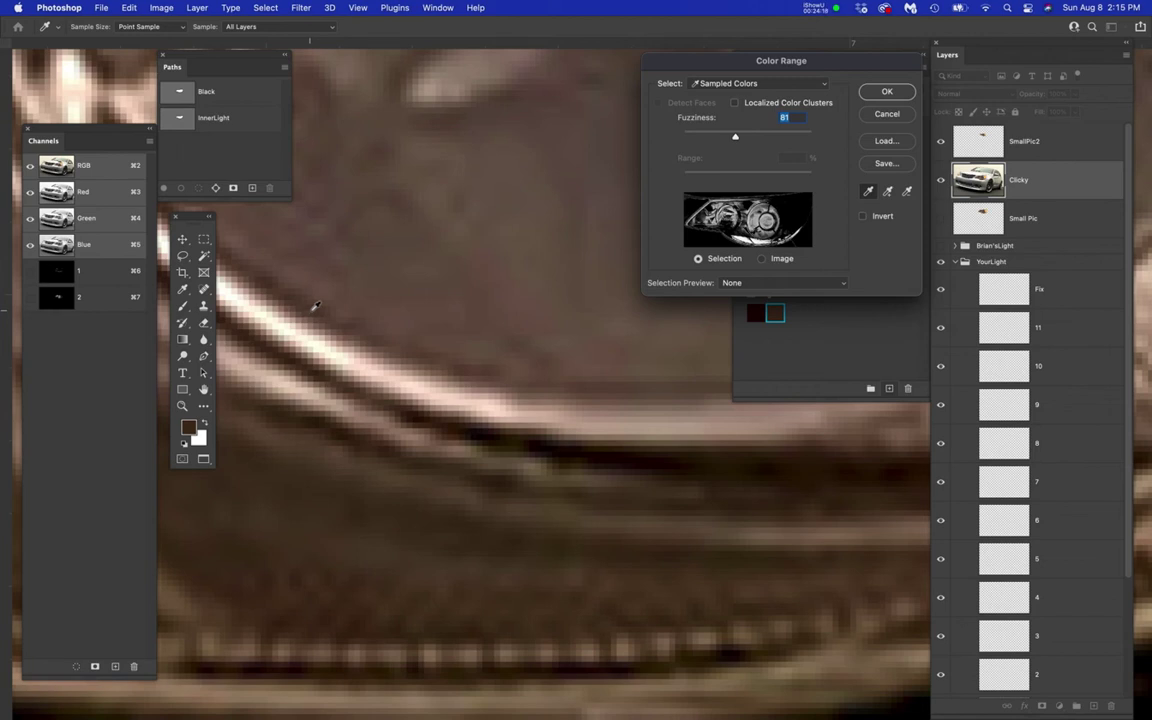
click(312, 310)
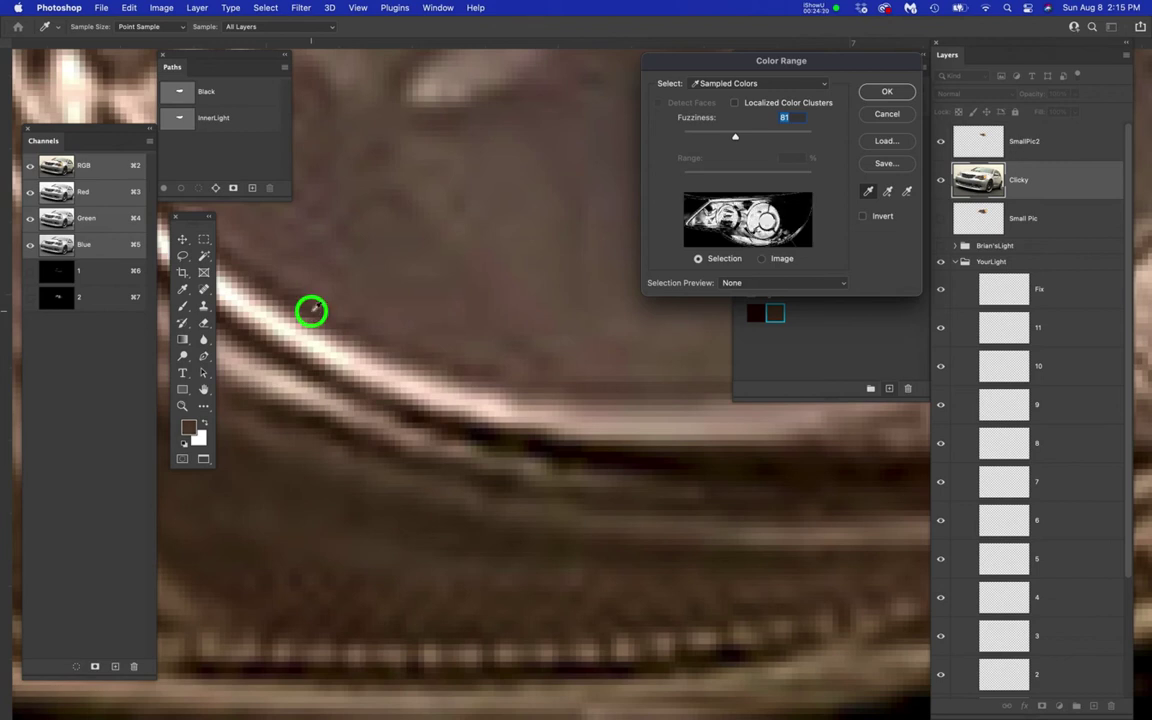
click(884, 92)
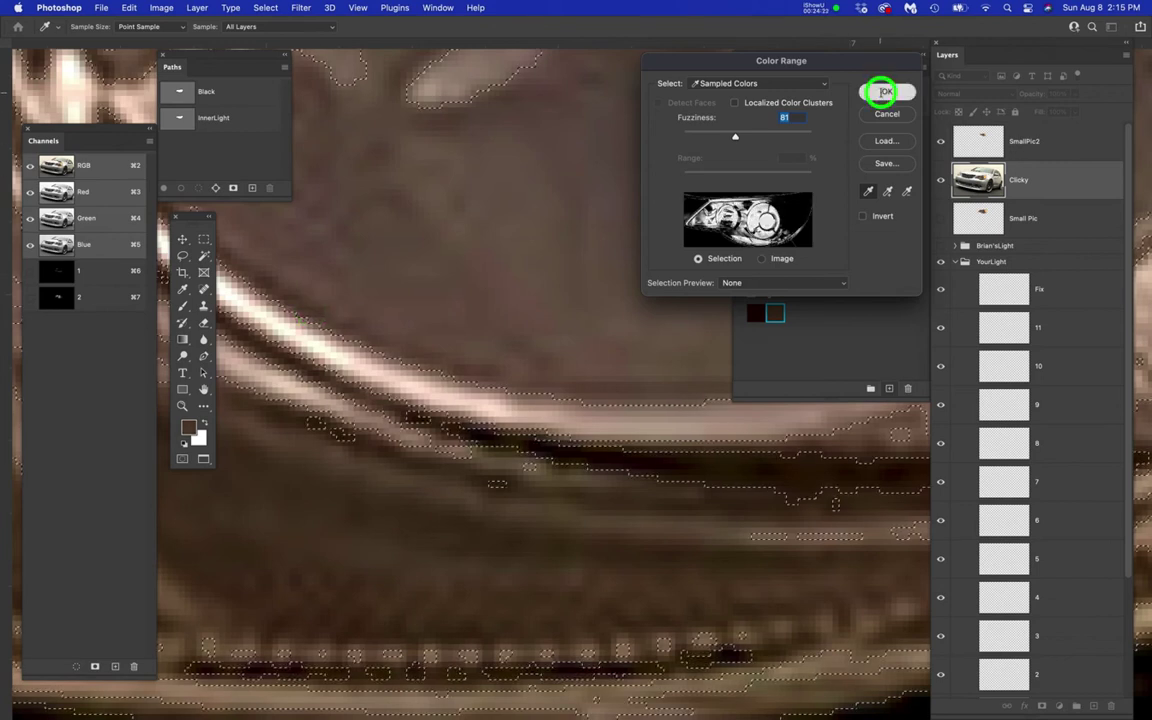
- Save the current selection as new alpha channel '3'
click(301, 8)
click(265, 8)
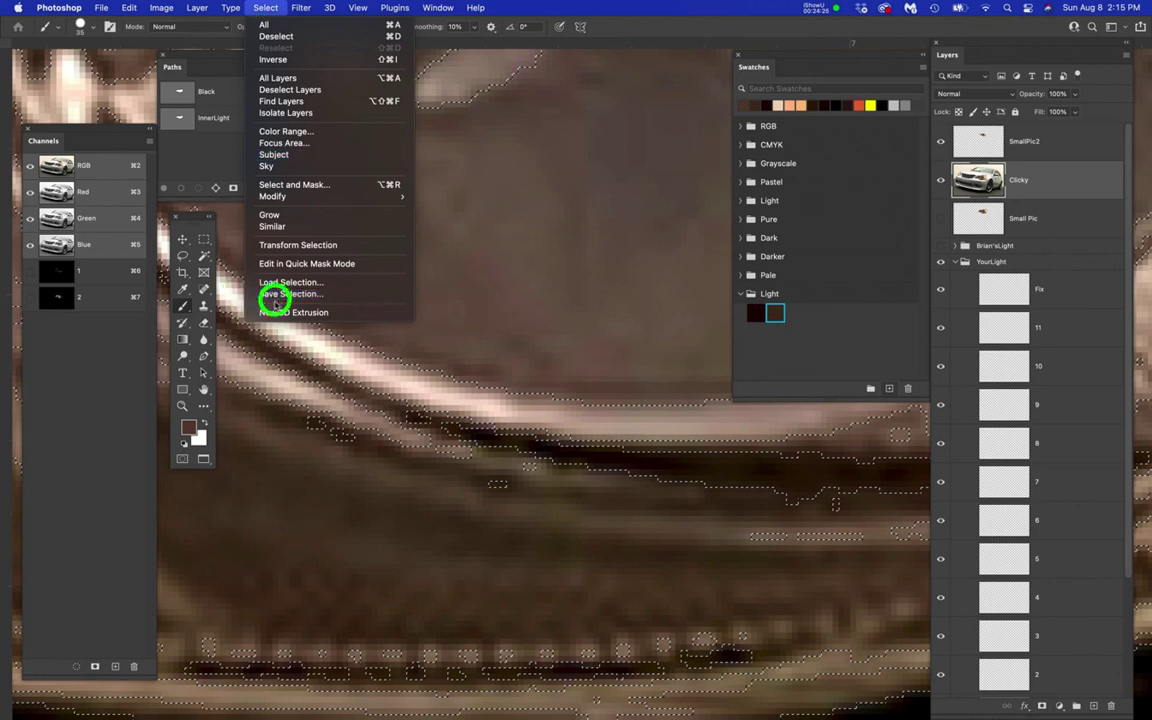
click(276, 296)
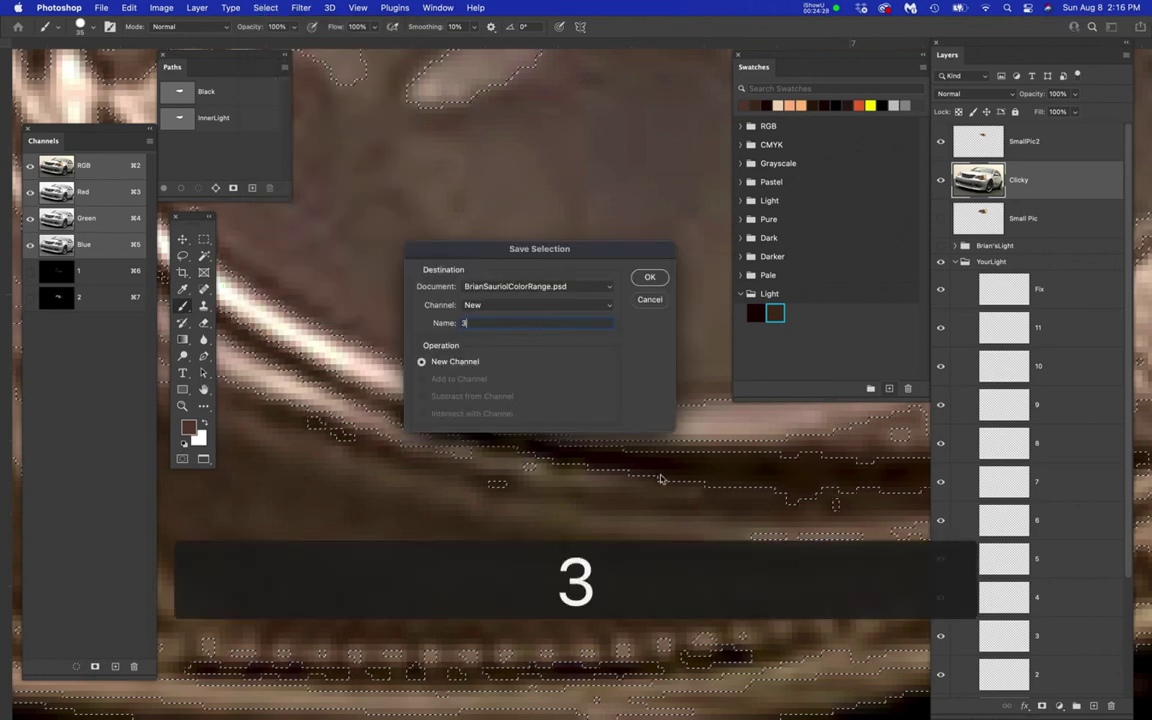
click(650, 277)
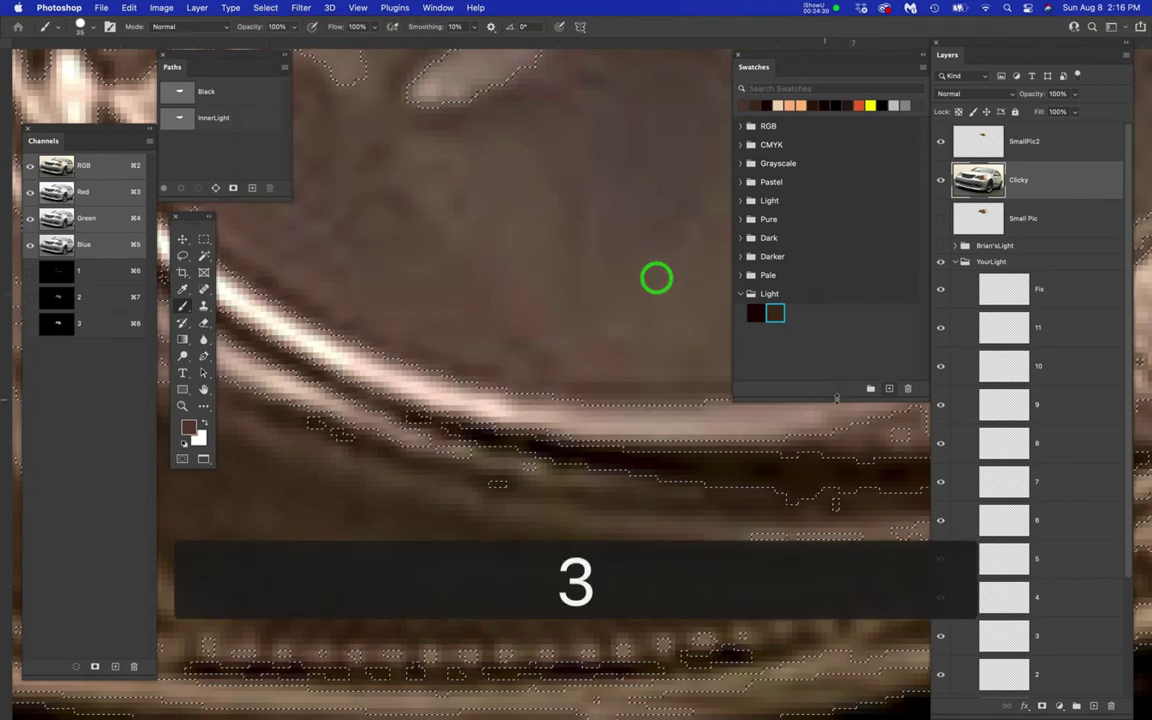
- Add the foreground colour to the Light swatch group as swatch '3'
click(819, 298)
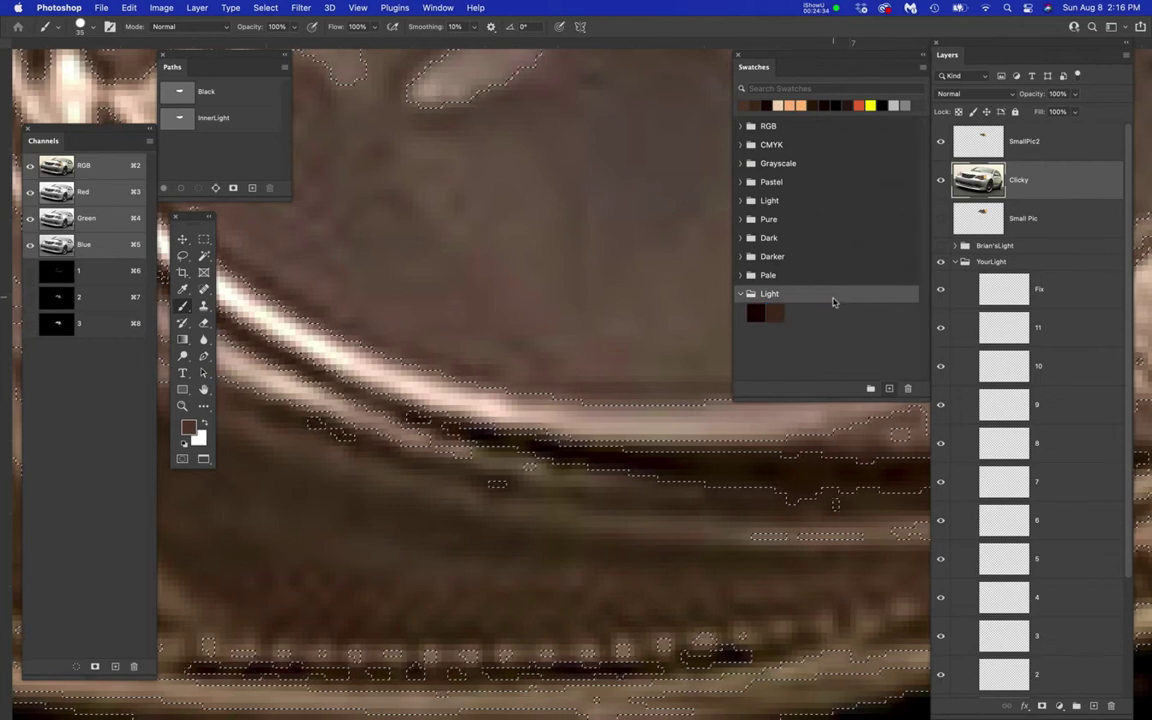
click(889, 389)
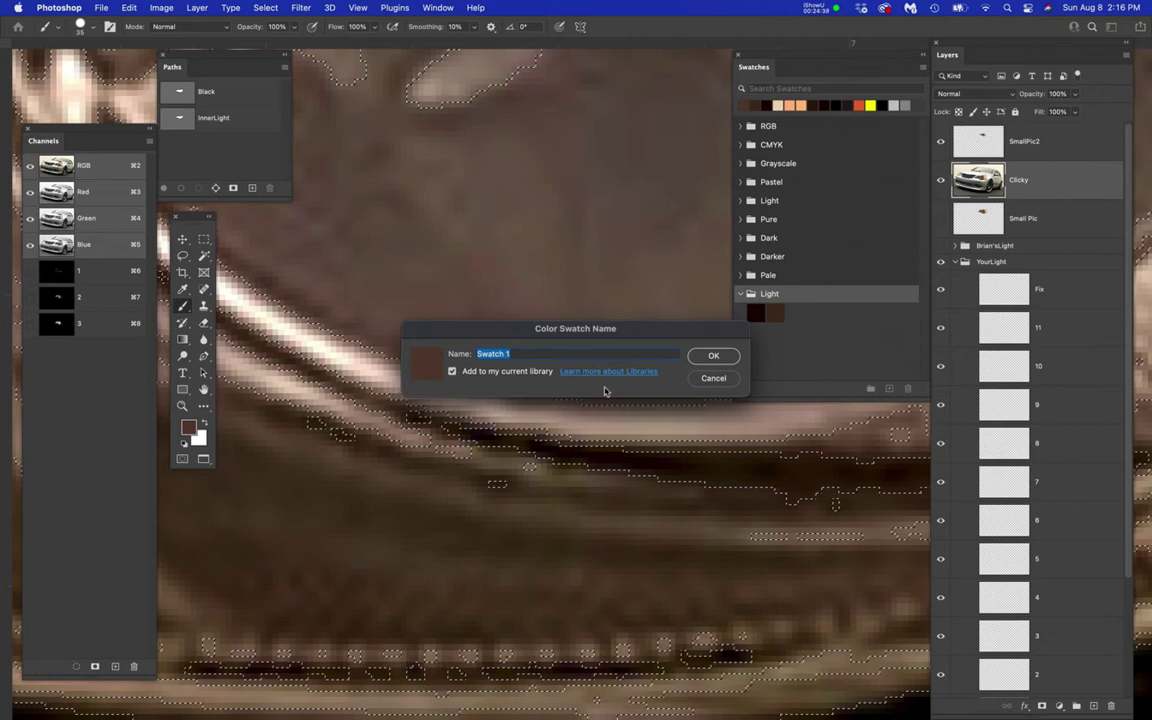
text(3)
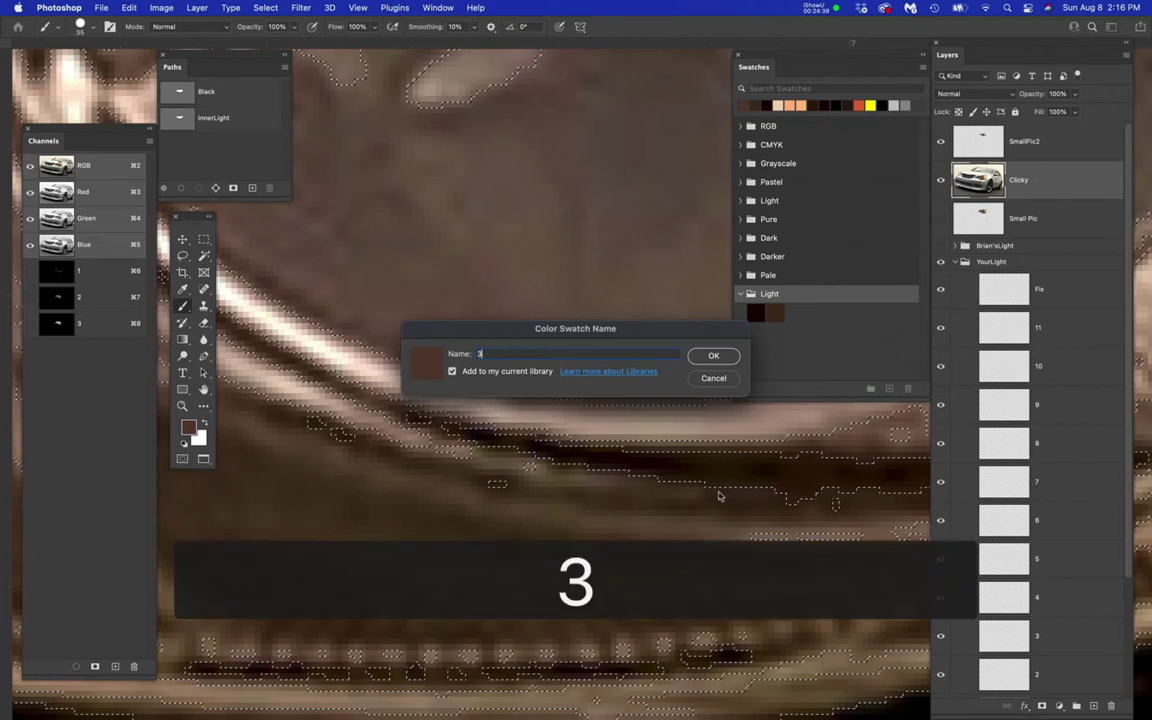
click(714, 358)
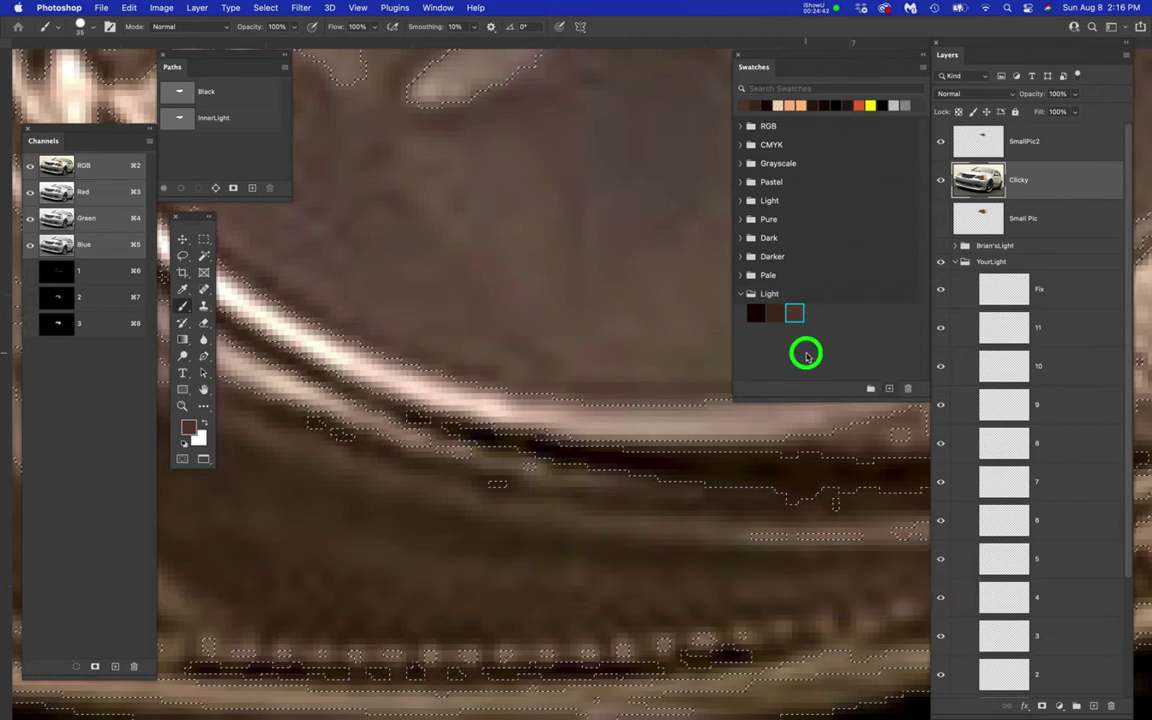
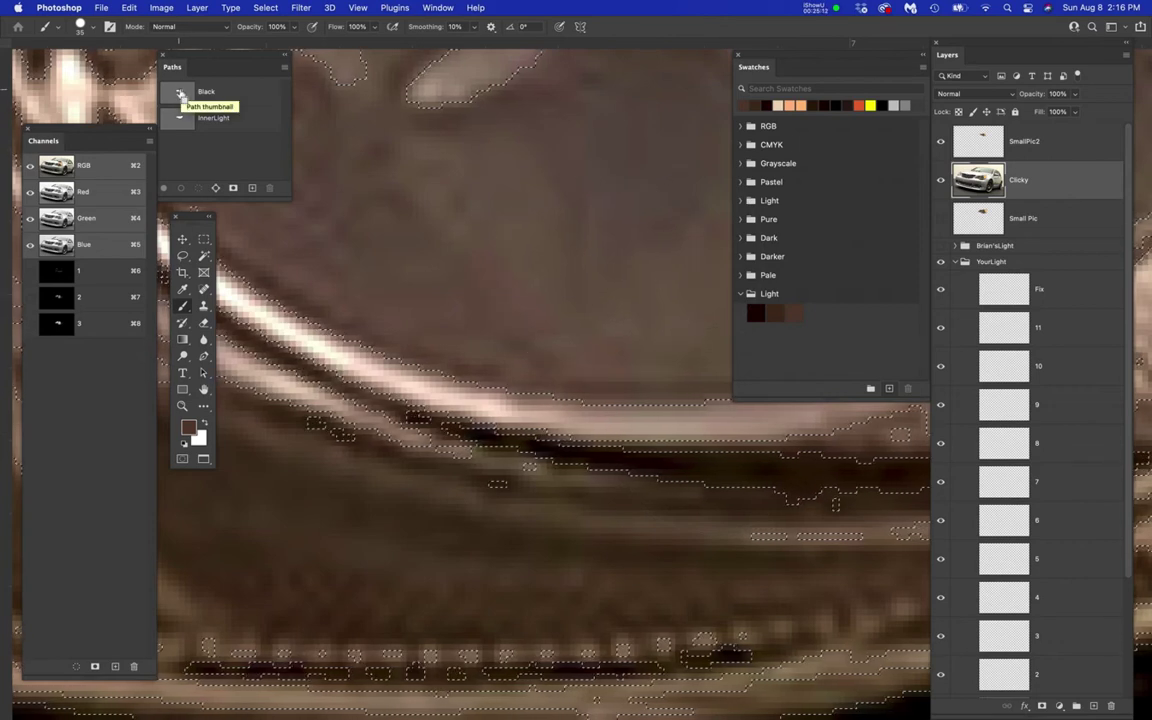
- Clear the old selection, select a dark headlight tone with Color Range, and save it as channel 4
click(180, 93)
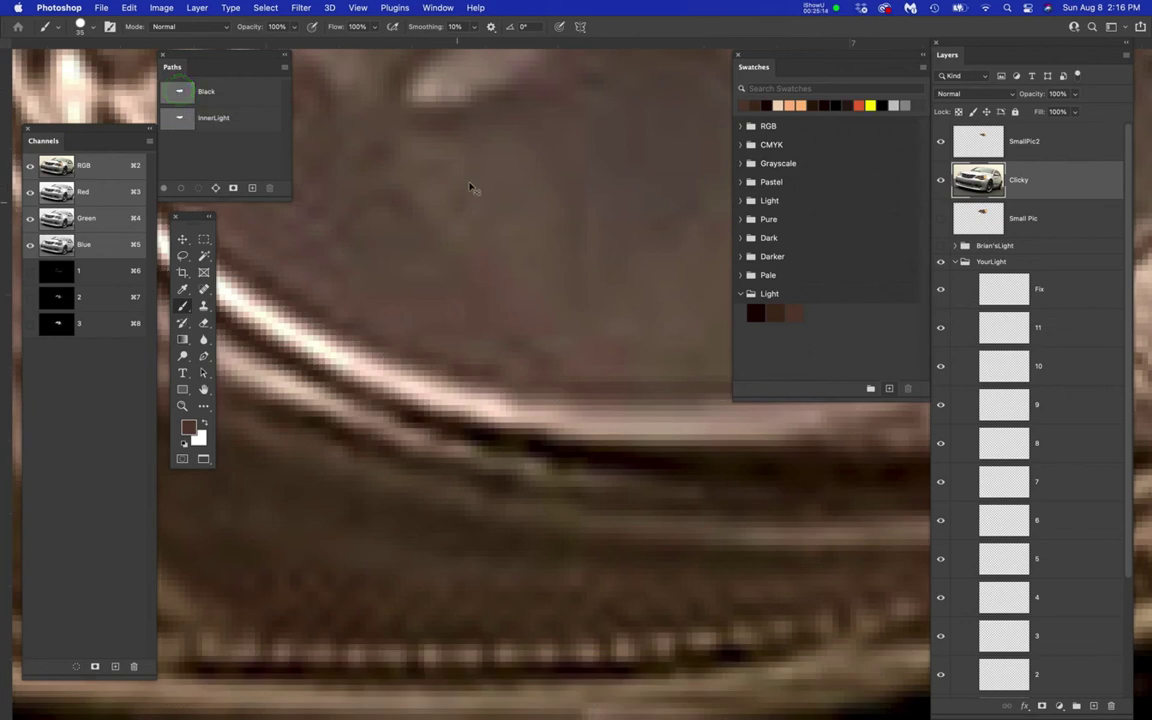
drag(266, 8, 290, 134)
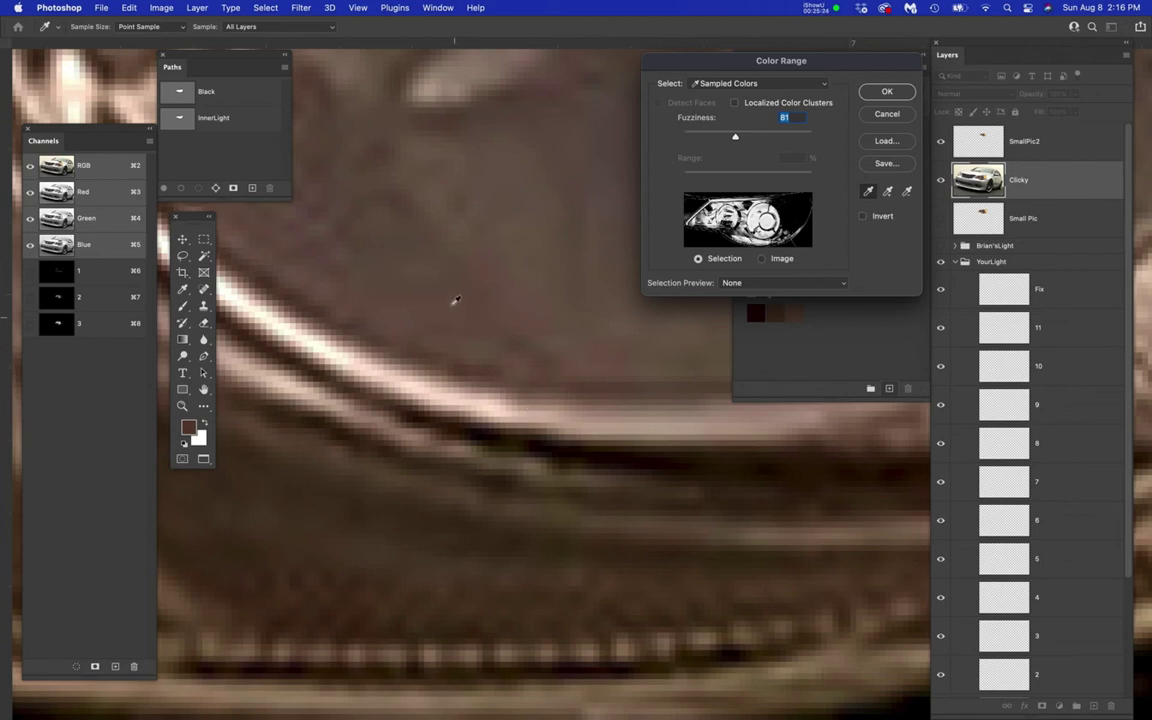
scroll(465, 305, down, 2)
scroll(463, 302, down, 2)
scroll(463, 302, up, 6)
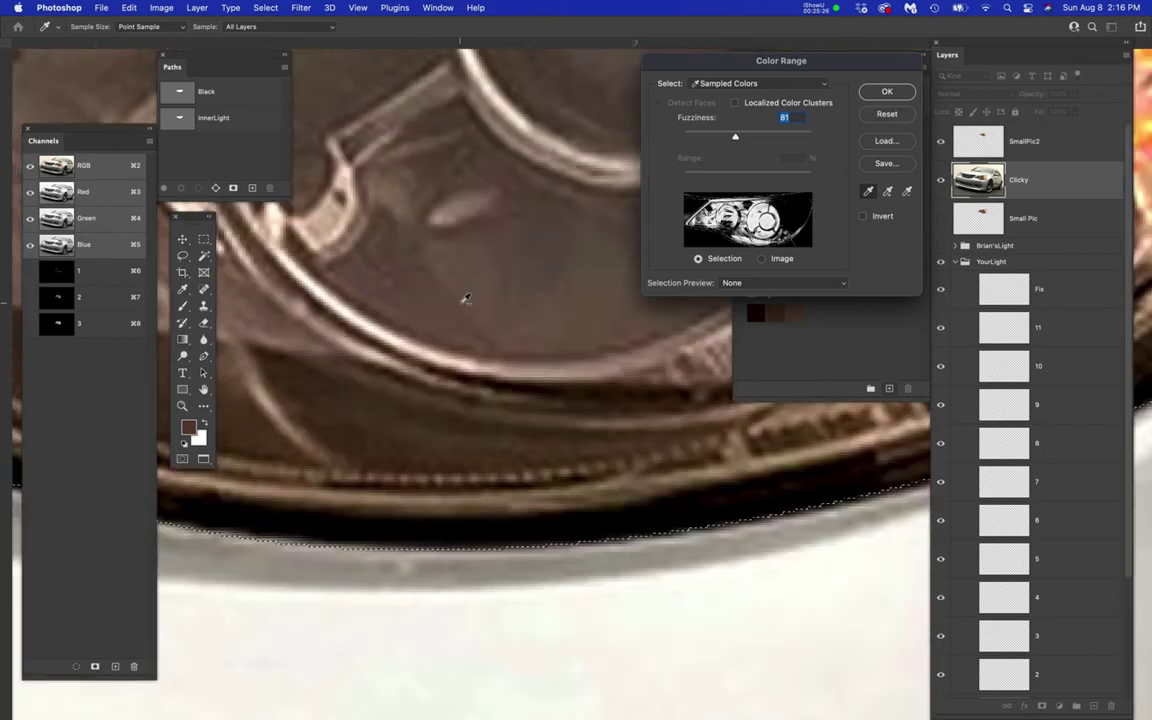
click(443, 324)
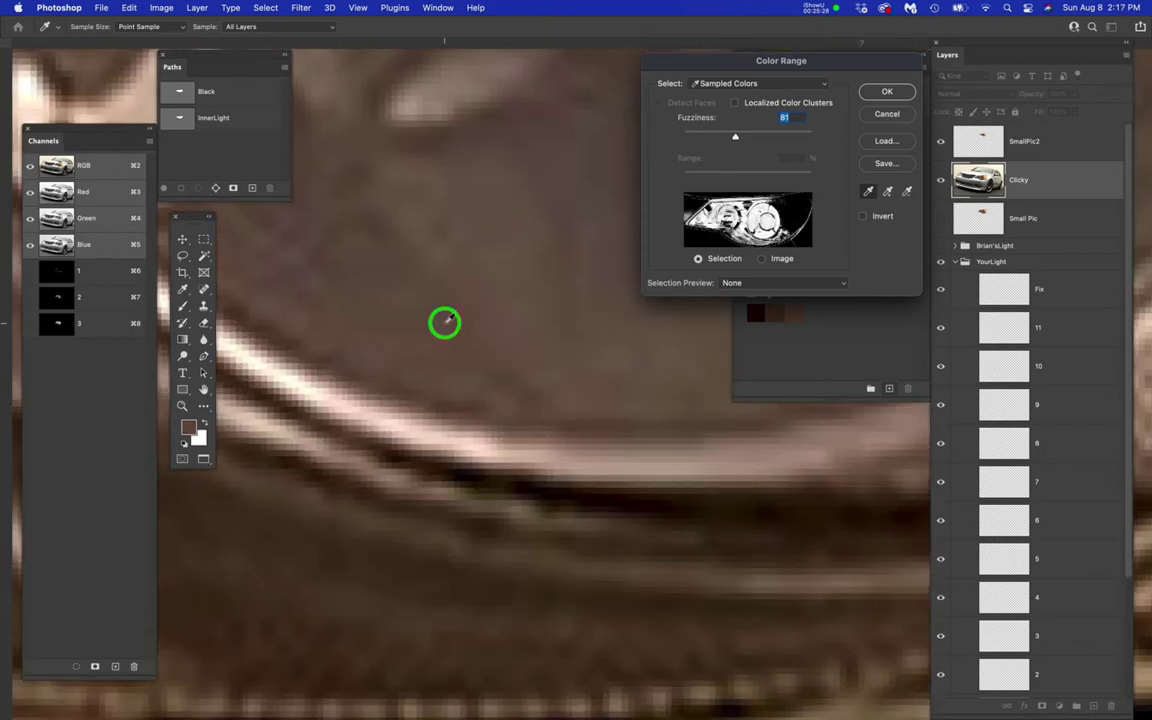
click(887, 92)
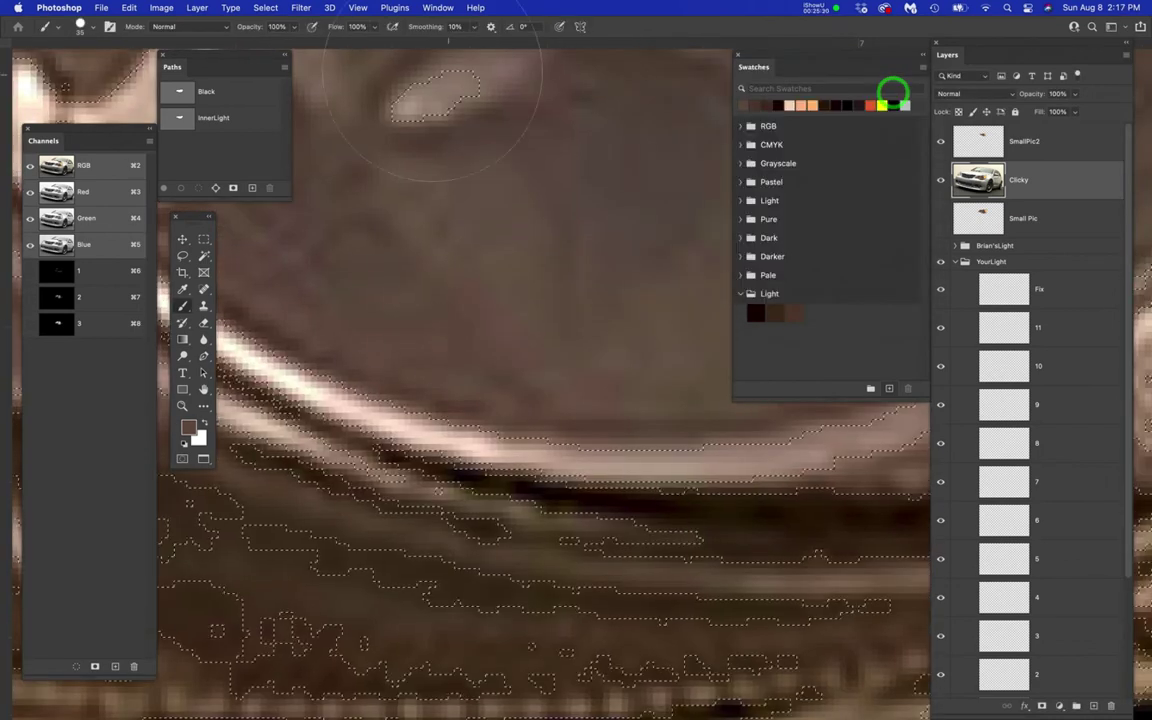
click(271, 8)
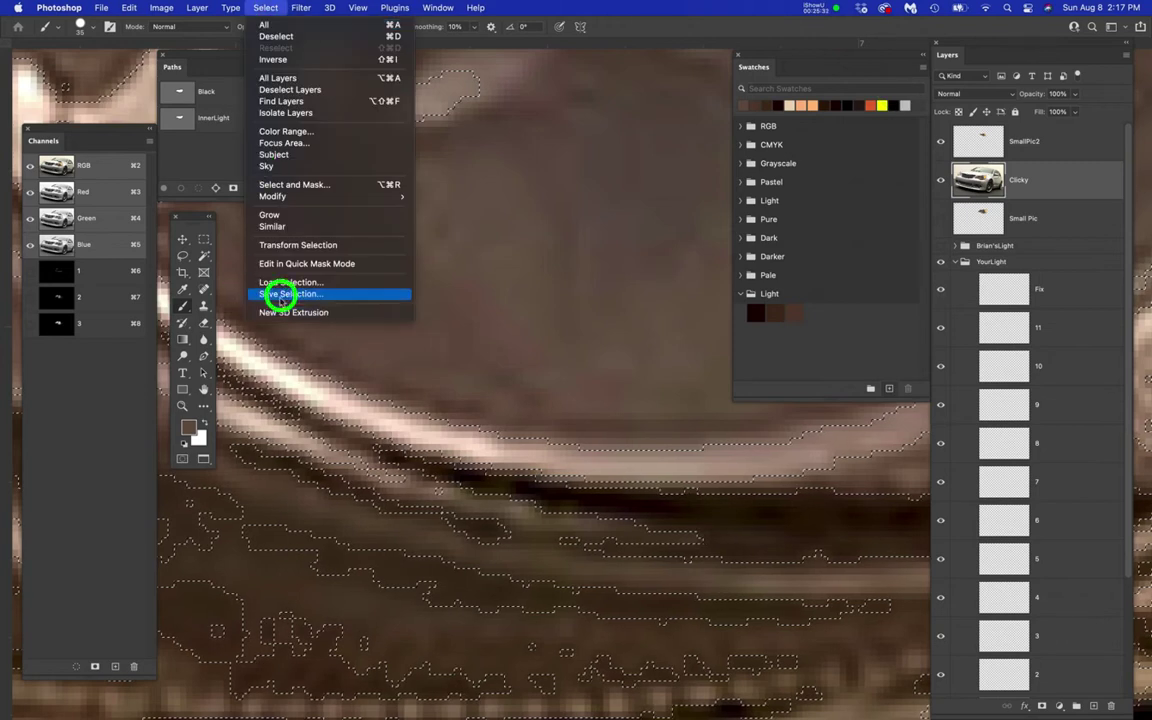
click(280, 296)
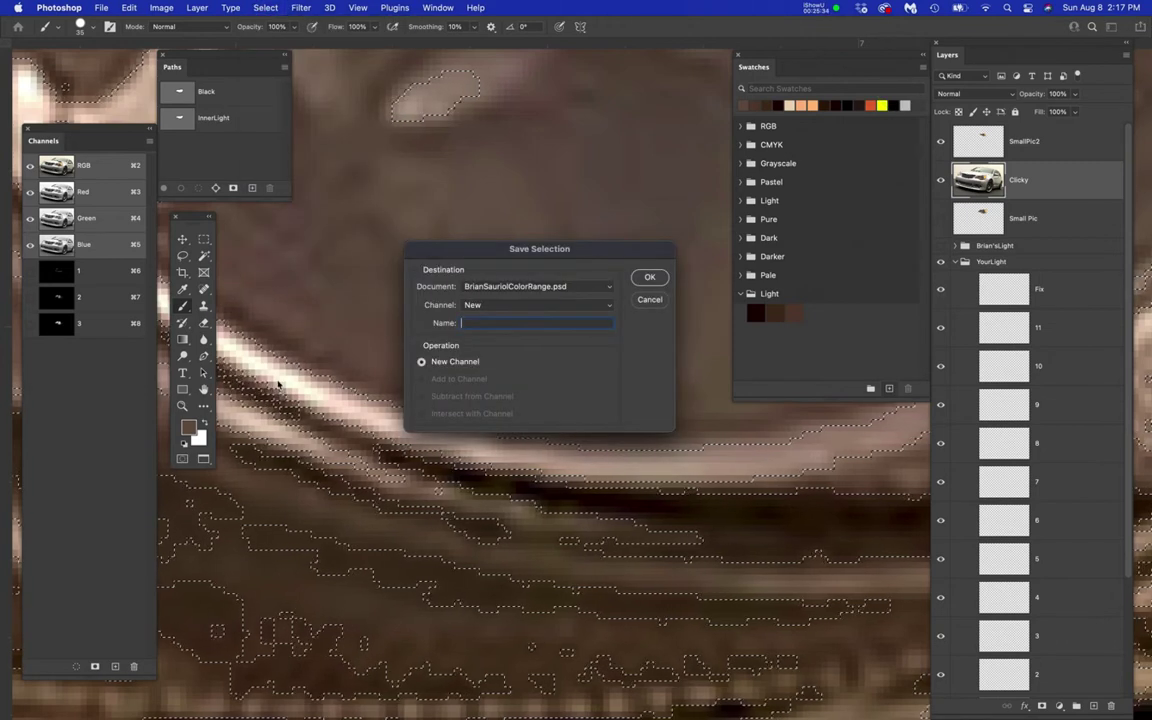
click(650, 277)
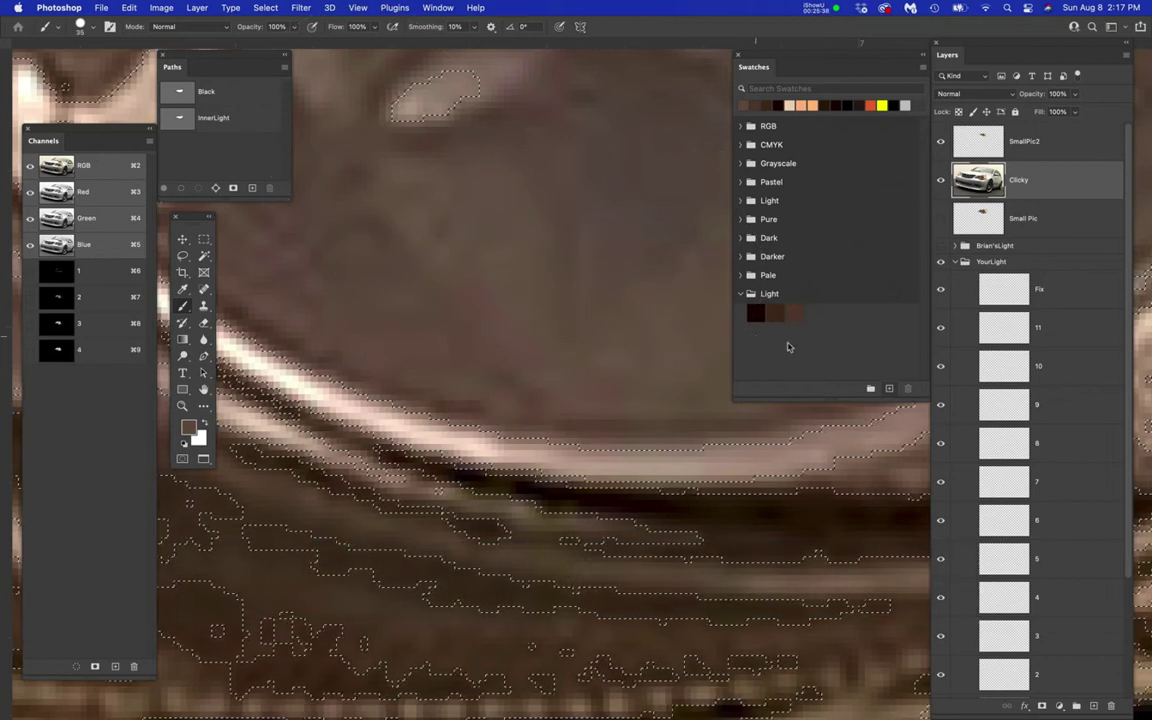
- Add the sampled colour as swatch 4 in the Light group and make the Clicky layer active
click(839, 299)
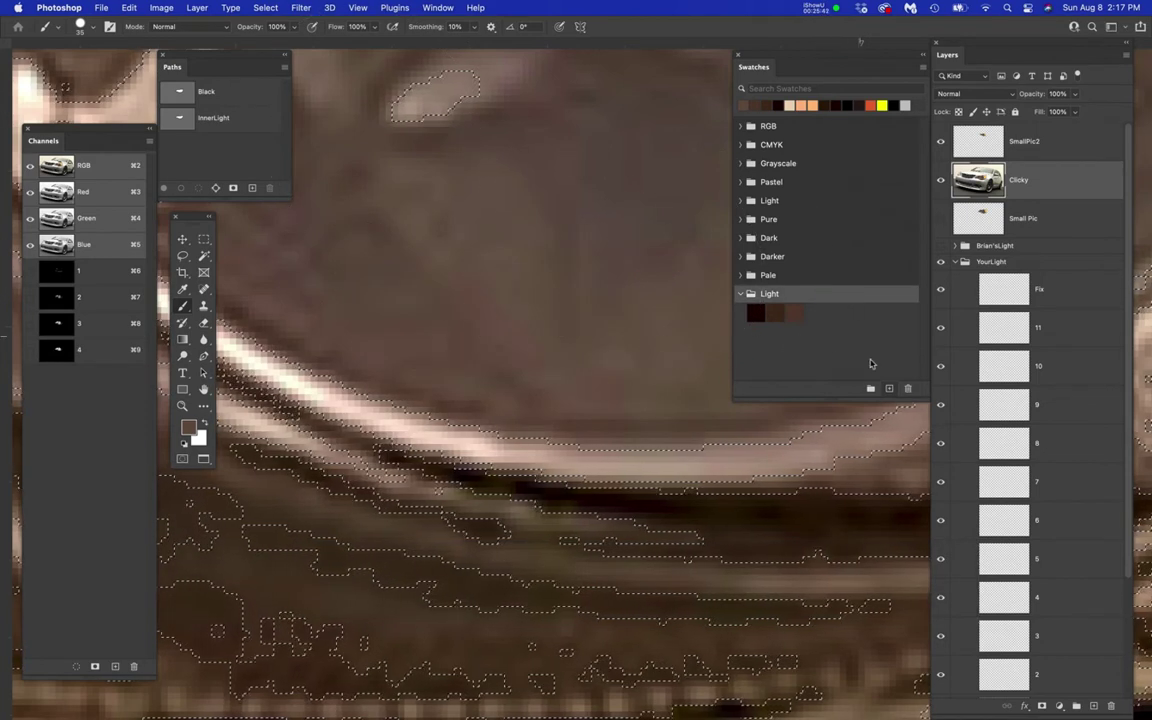
click(890, 389)
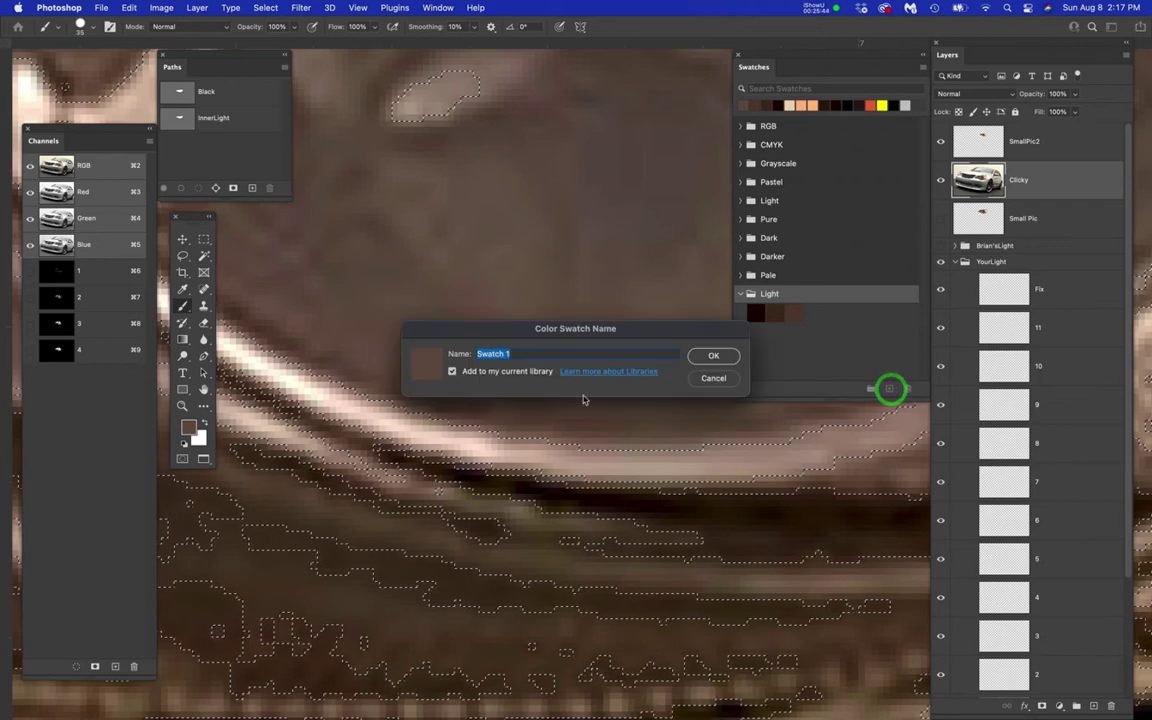
text(4)
click(713, 355)
click(849, 347)
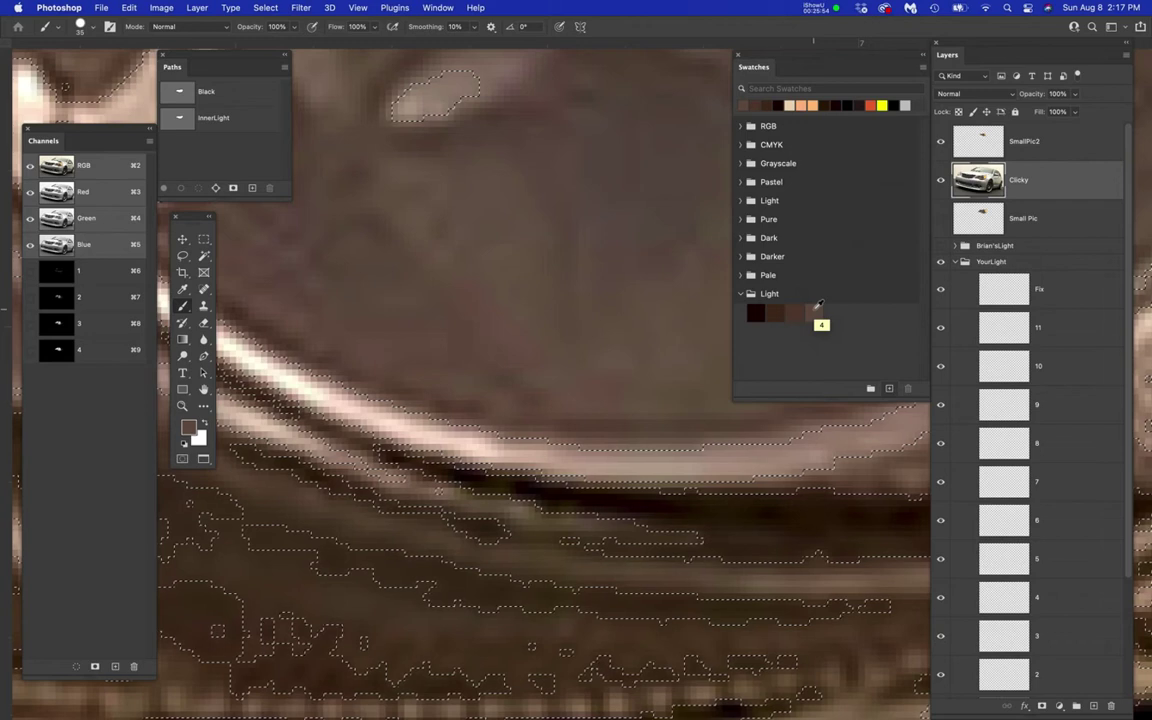
click(1077, 180)
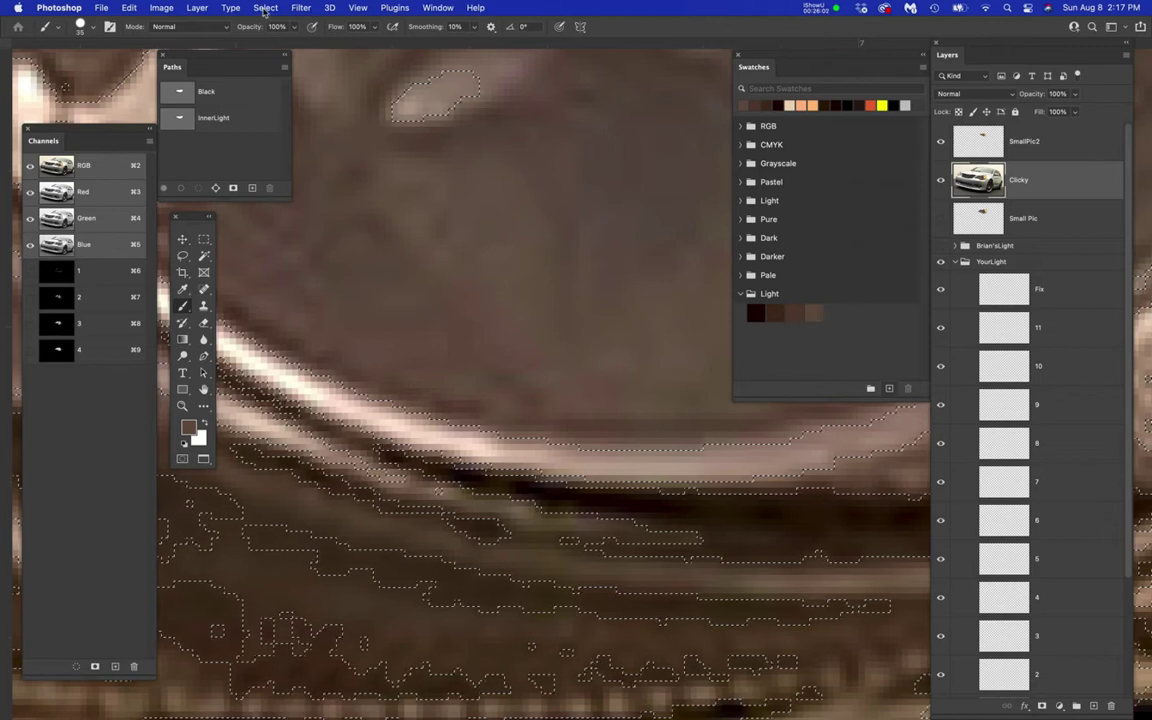
- Select a mid-brown headlight tone with Color Range and save it as channel 5
click(180, 97)
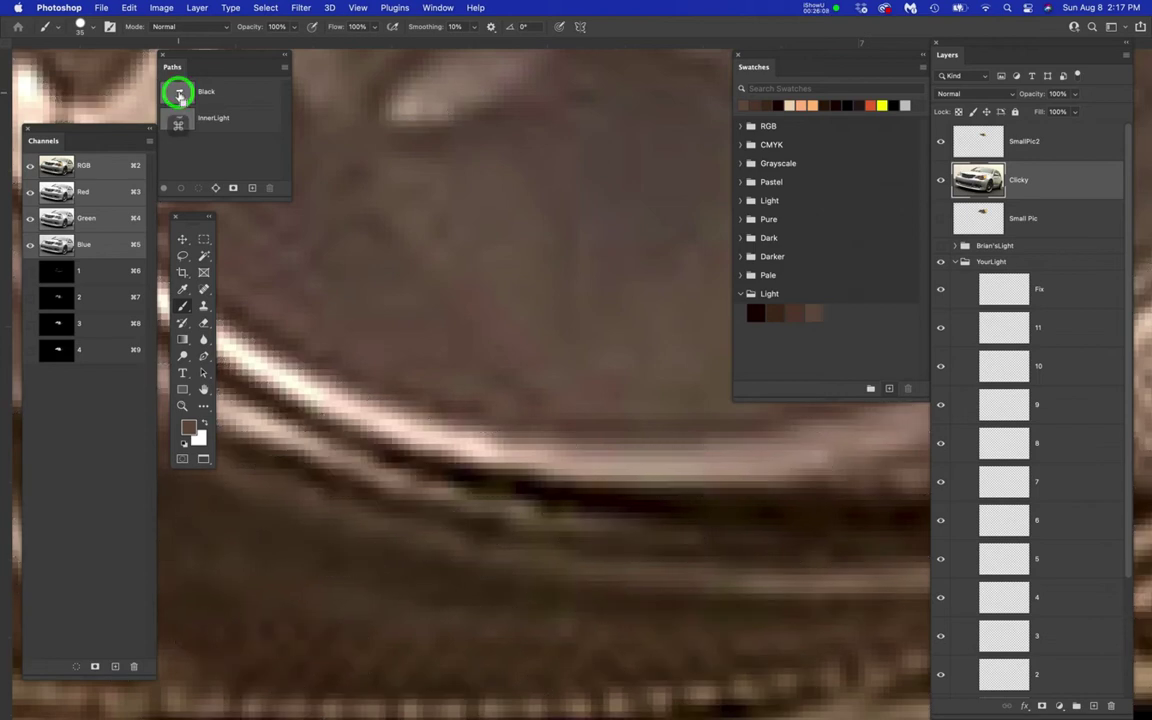
drag(273, 8, 283, 131)
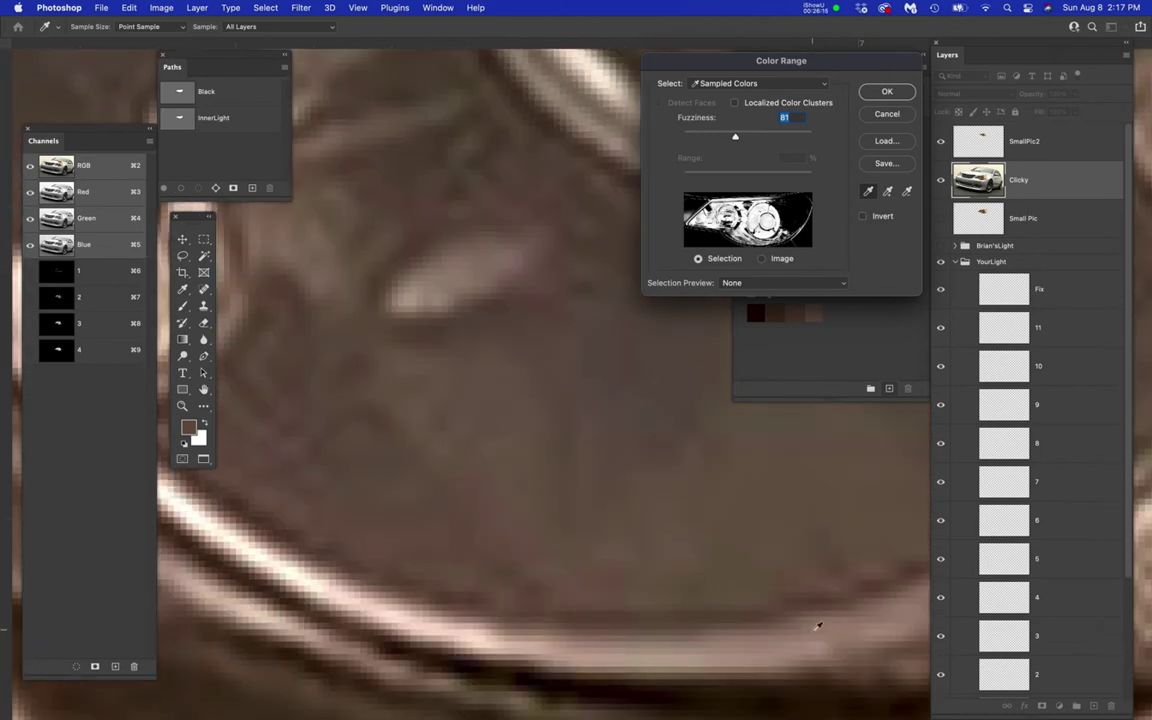
click(870, 608)
click(887, 91)
key(b)
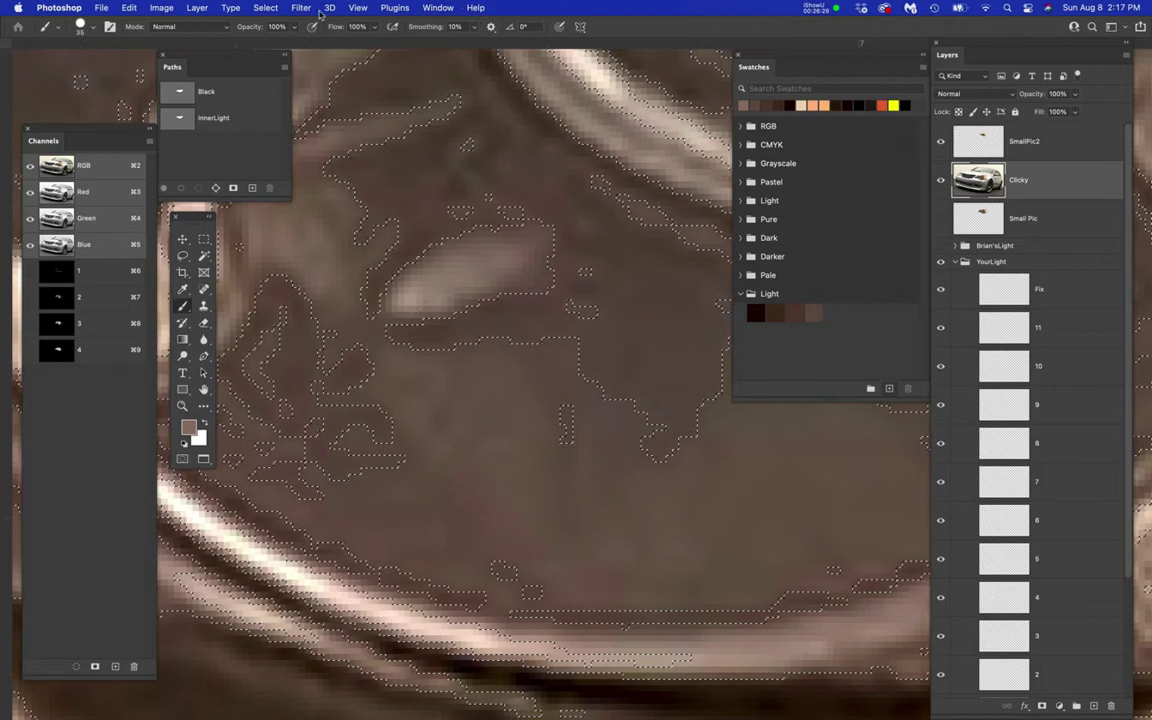
click(265, 8)
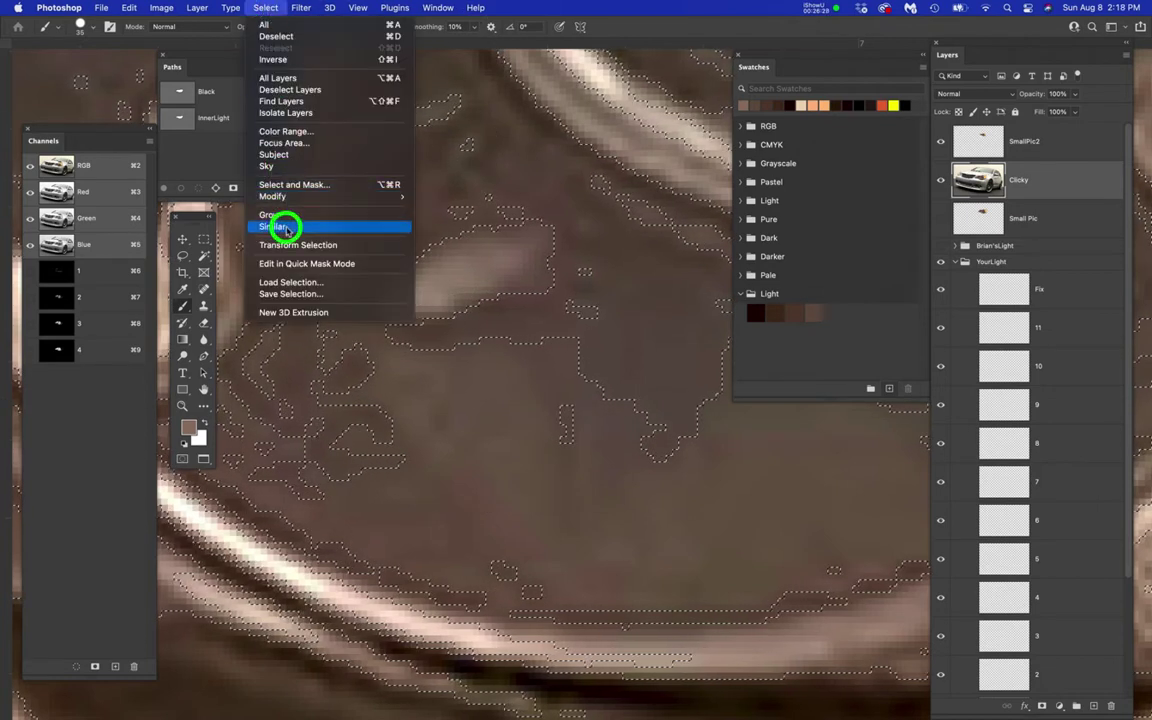
click(292, 296)
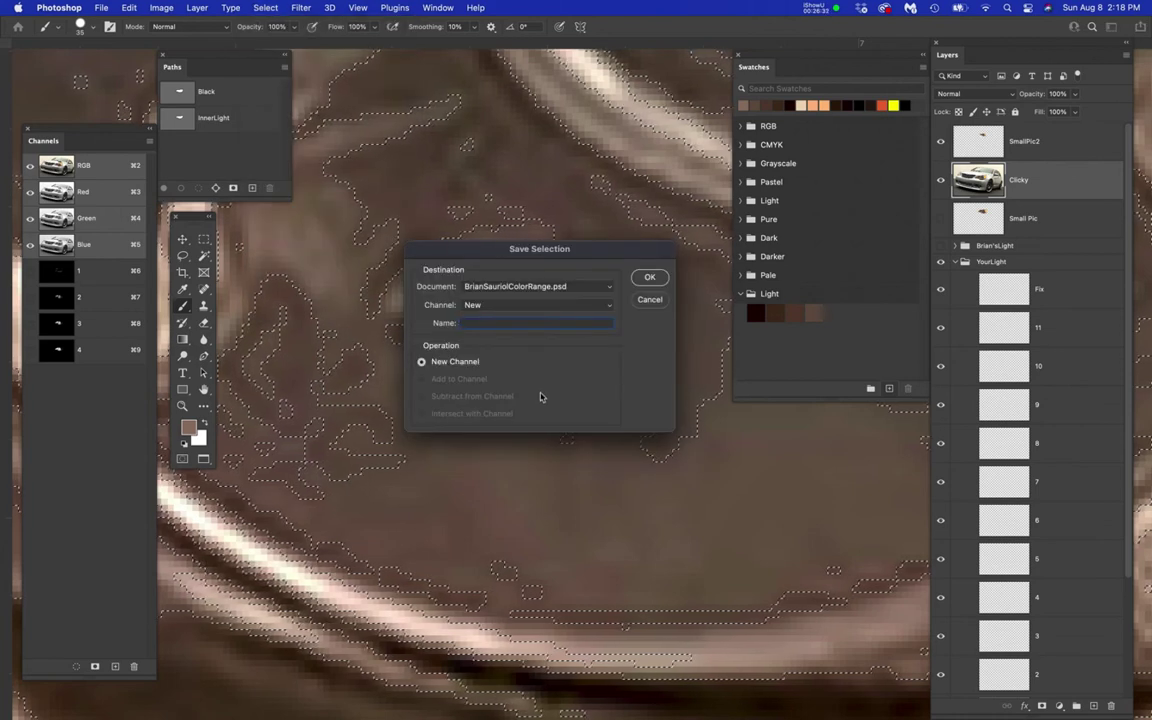
click(645, 278)
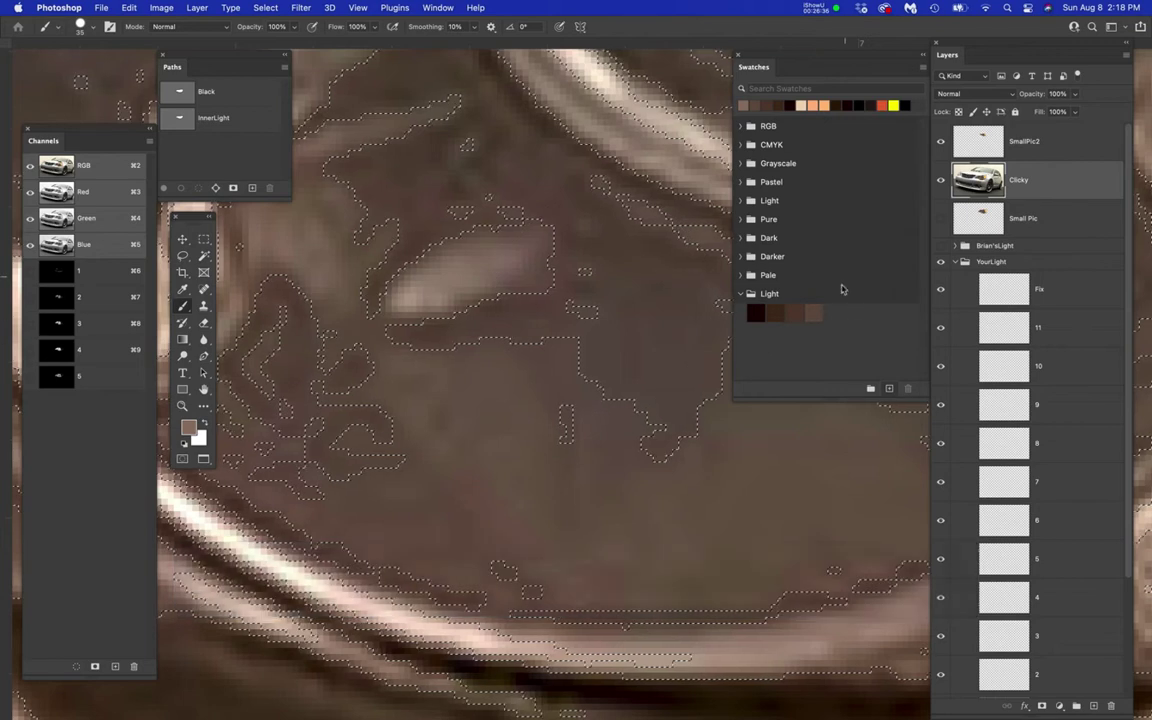
- Add the brown colour as swatch 5 in the Light group, then clear the selection
click(843, 295)
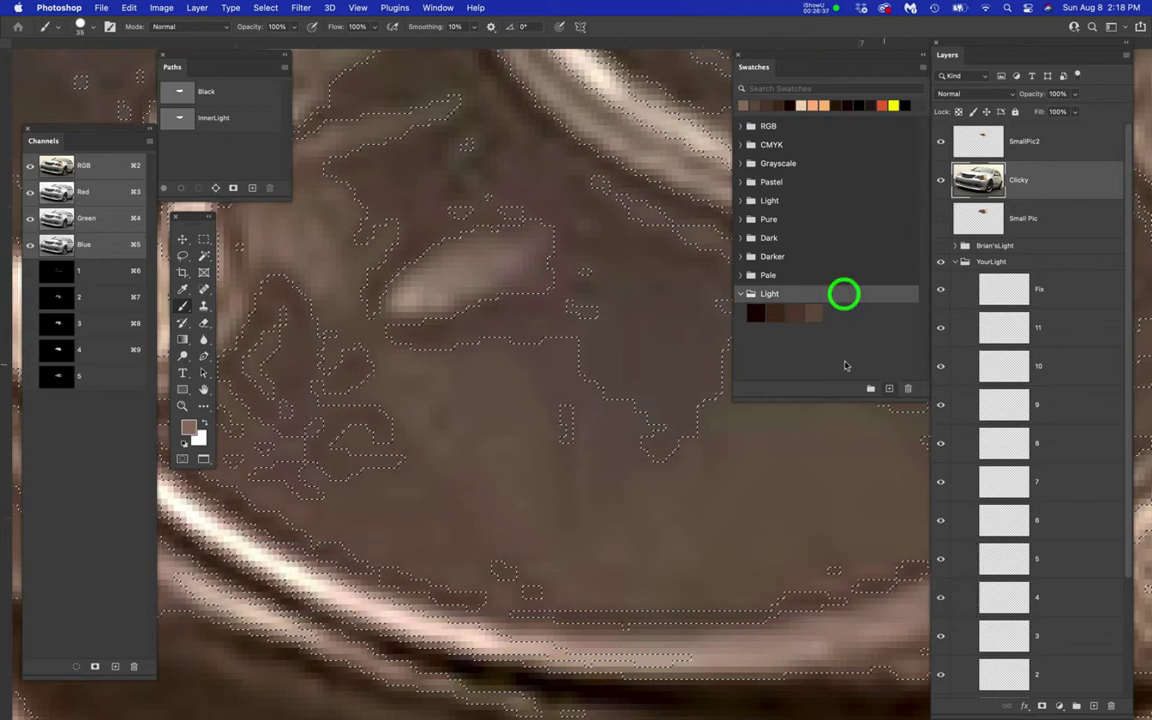
click(889, 390)
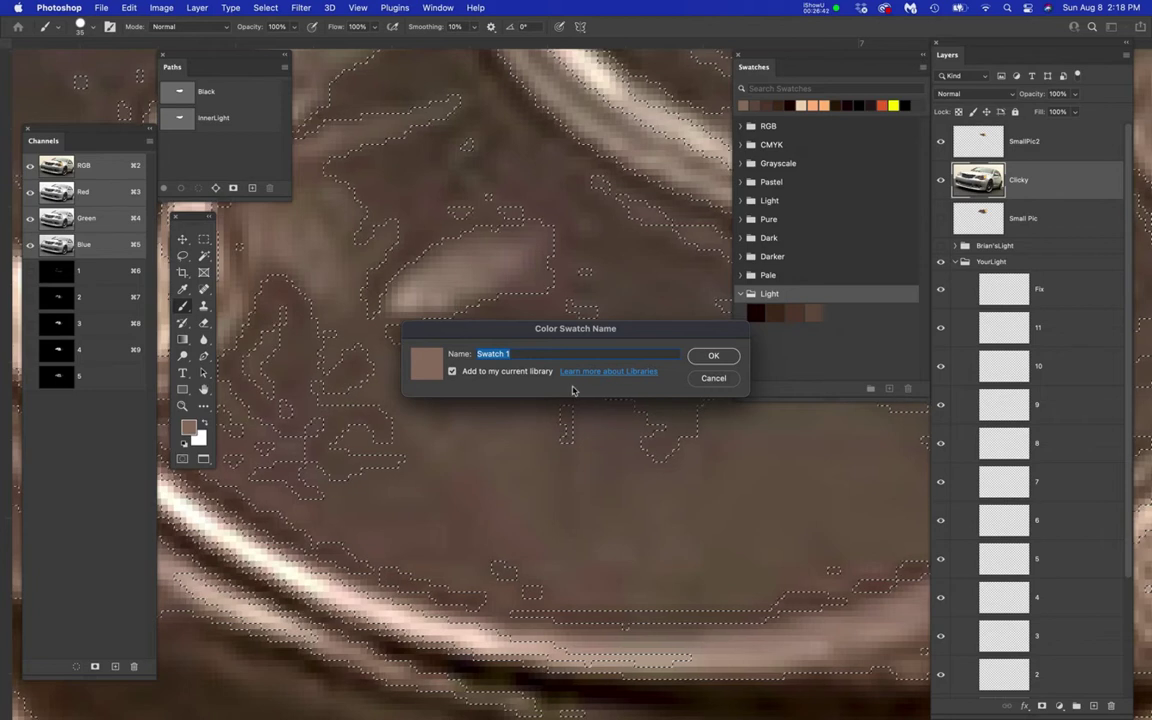
text(5)
click(716, 356)
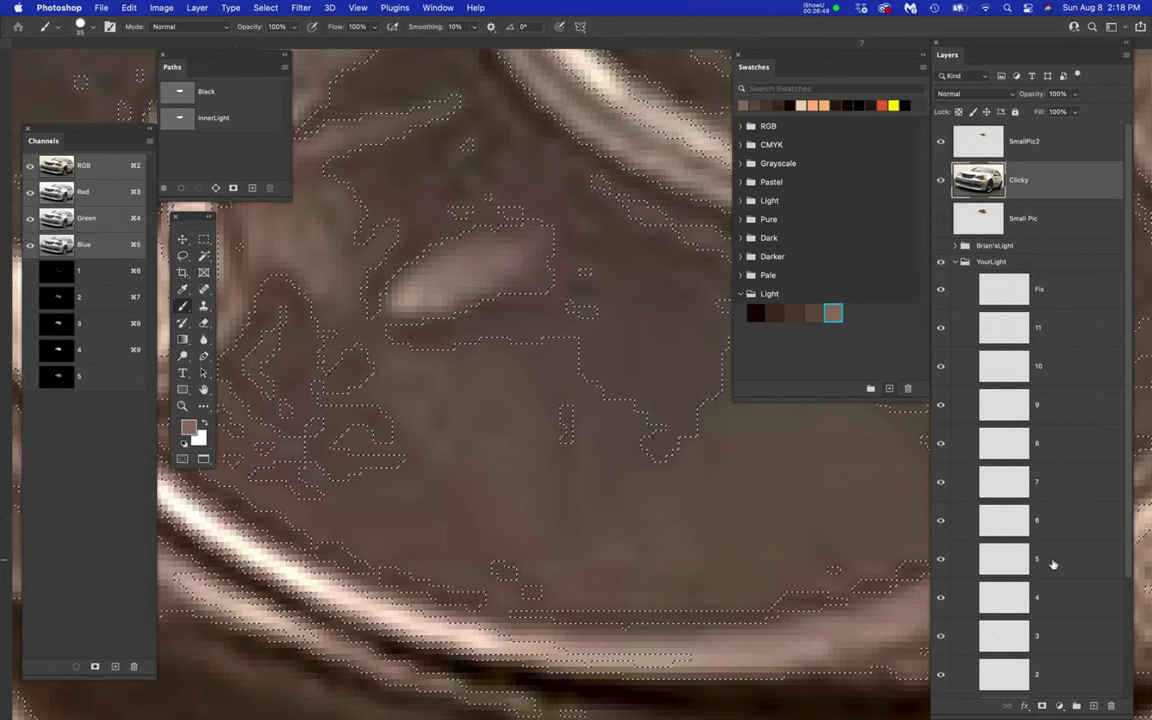
click(858, 364)
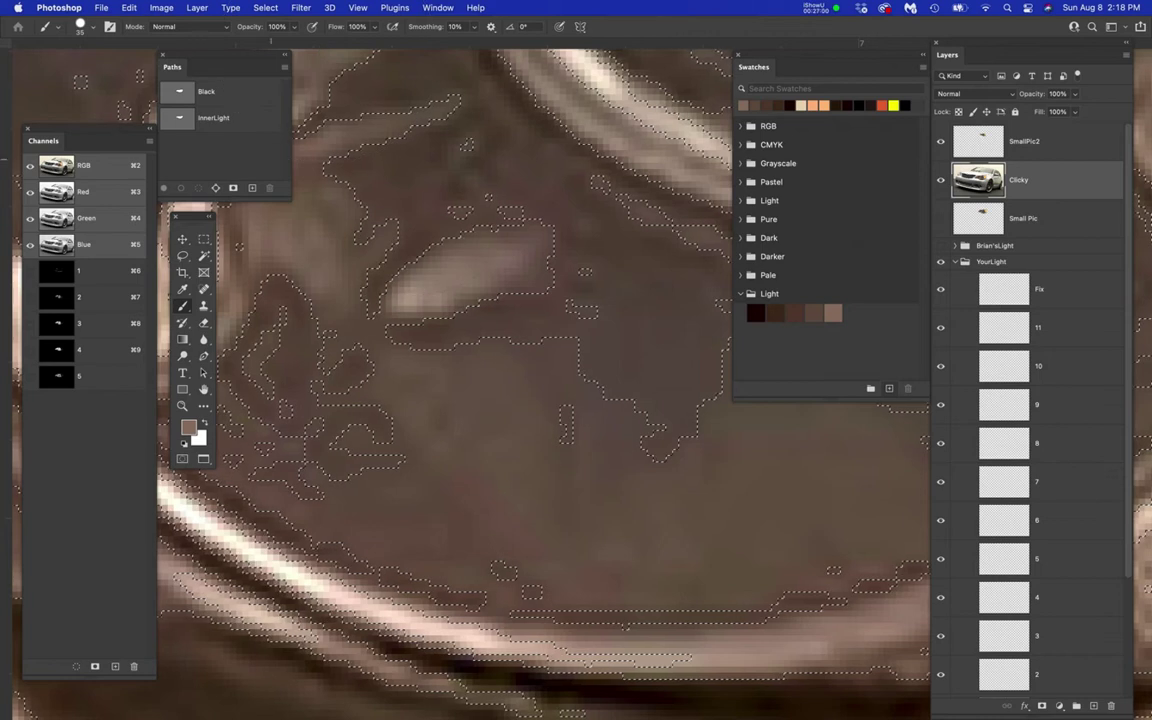
super+click(181, 93)
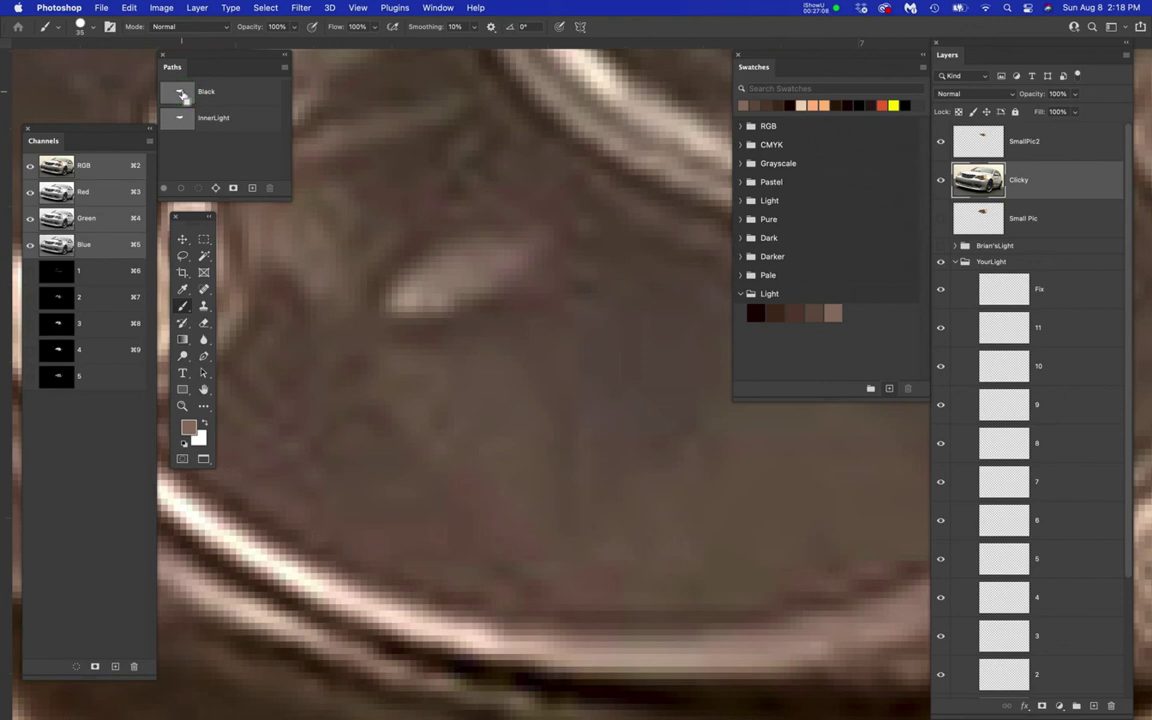
- Pan to the headlight's chrome rim and clear the current selection
key(space)
drag(517, 360, 465, 481)
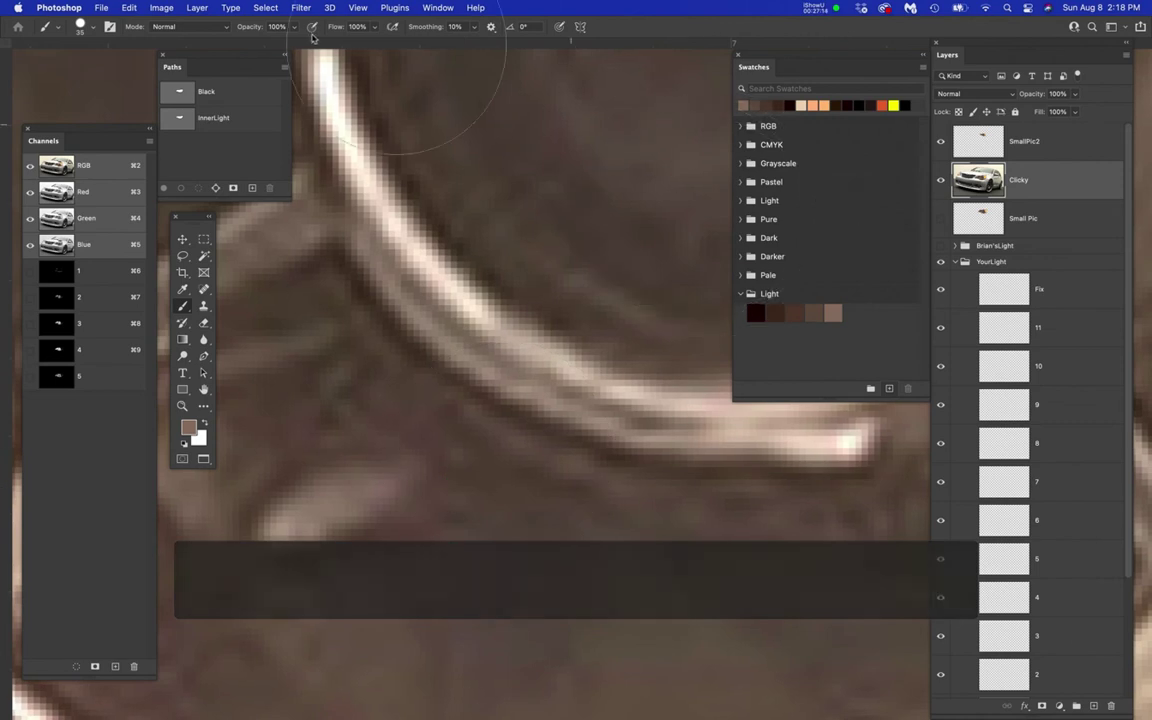
click(266, 8)
click(266, 8)
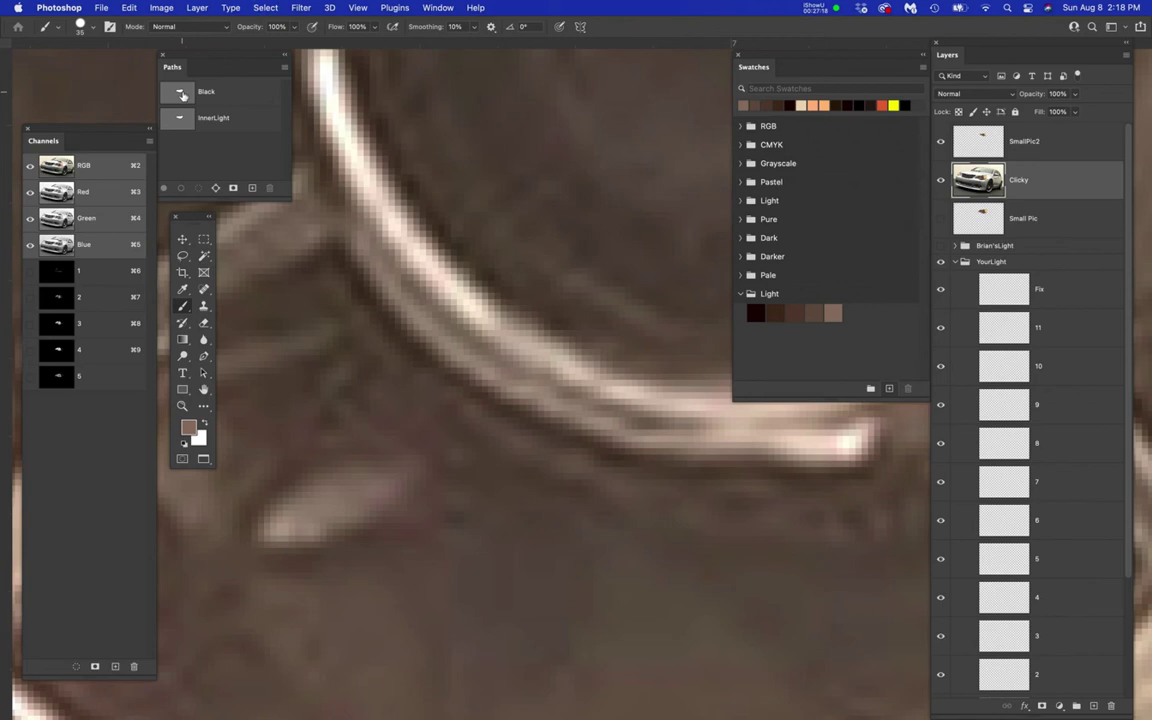
click(181, 94)
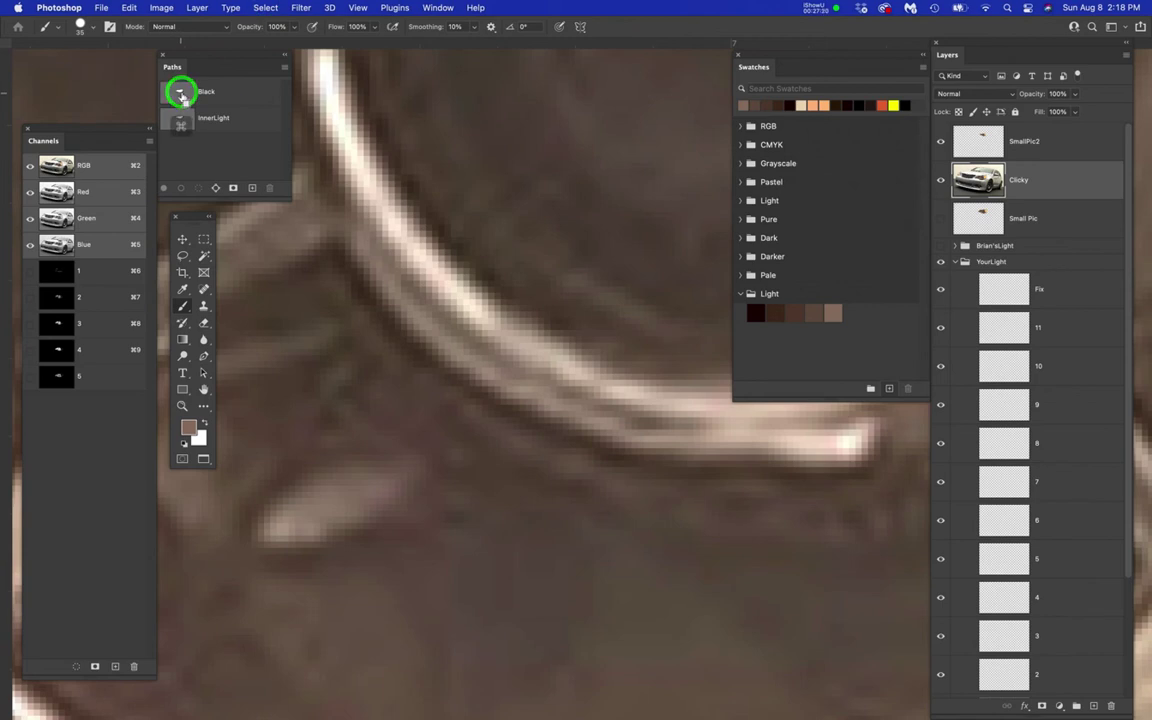
- Select two chrome rim tones with Color Range and save them as channel 6
click(266, 8)
click(279, 127)
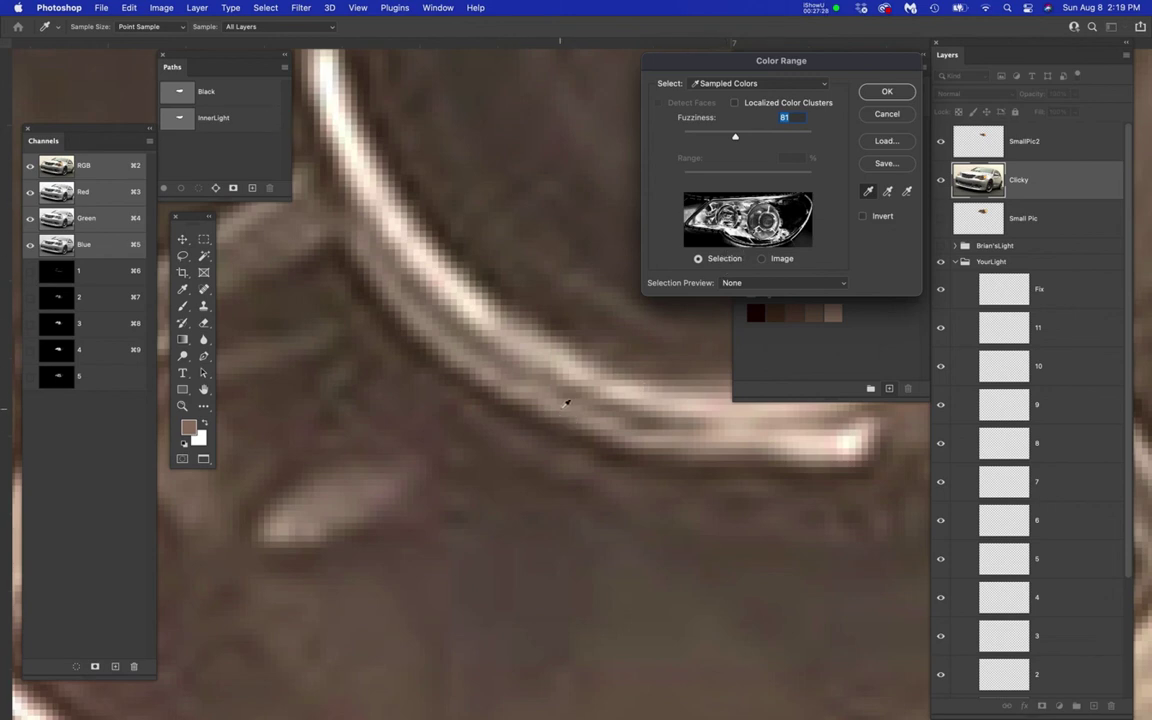
click(564, 405)
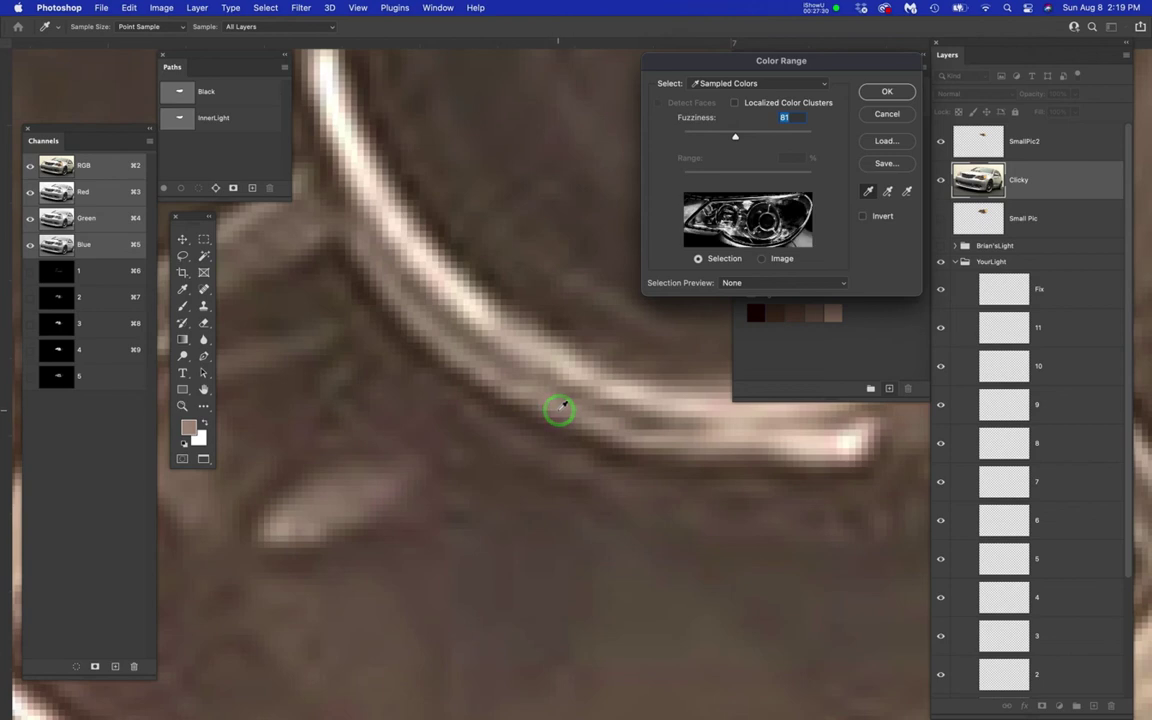
click(676, 443)
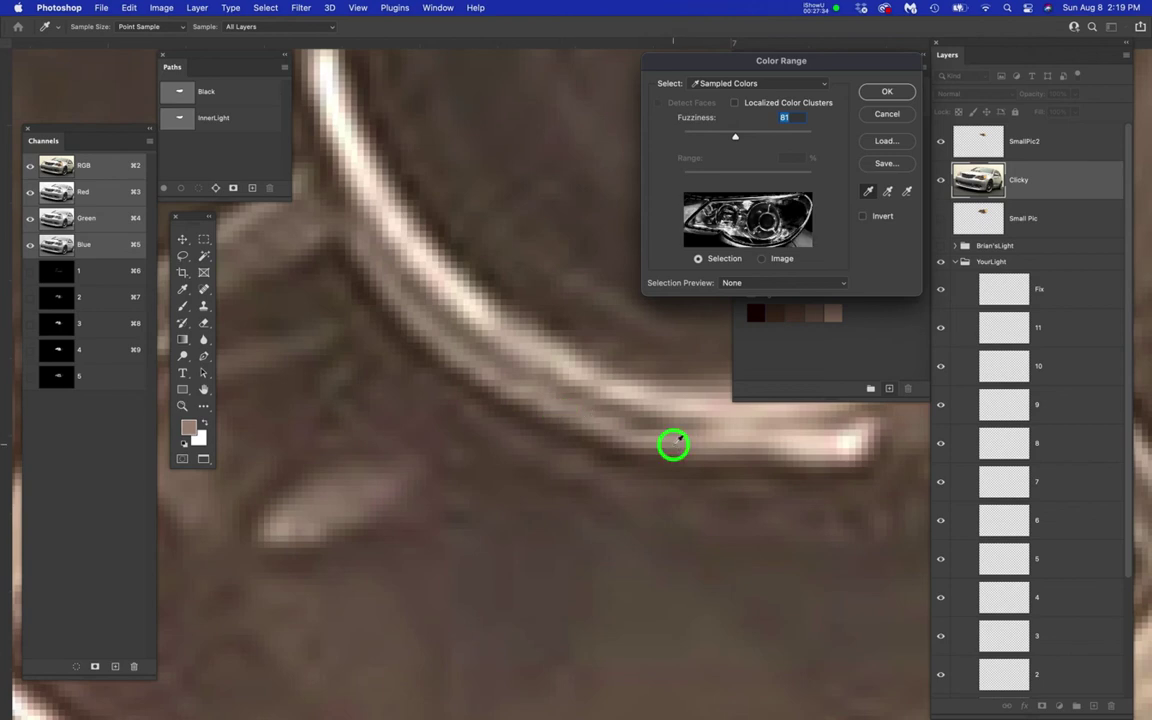
click(898, 95)
key(b)
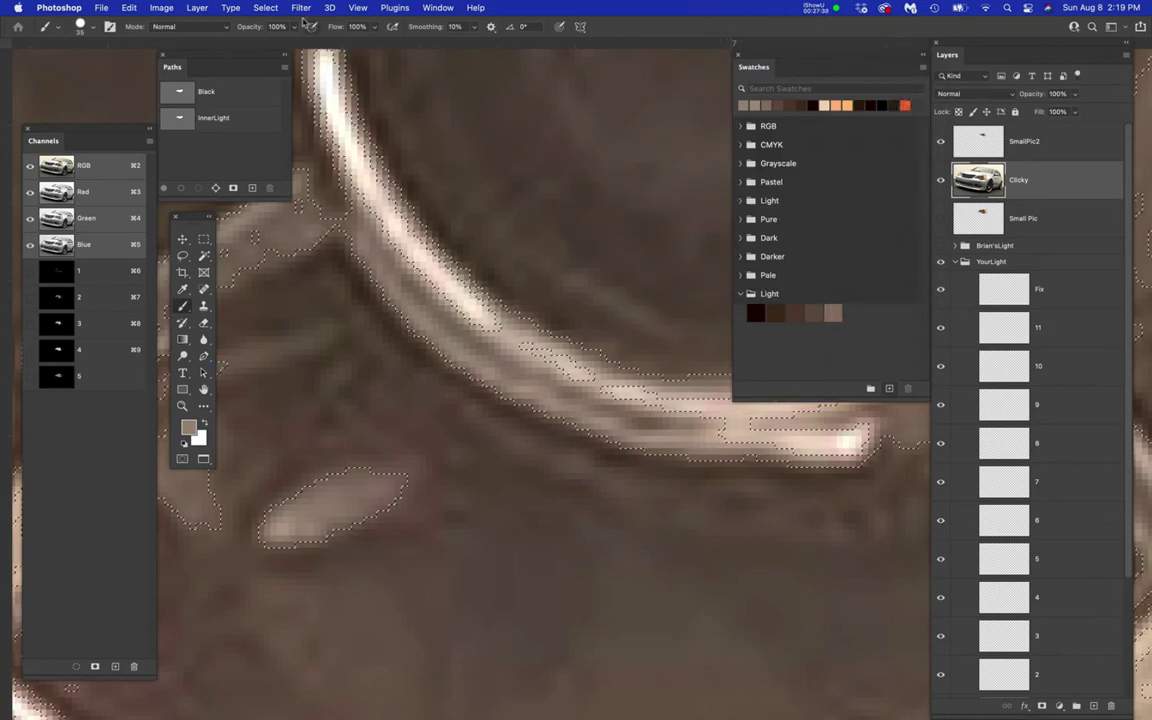
click(265, 7)
click(291, 293)
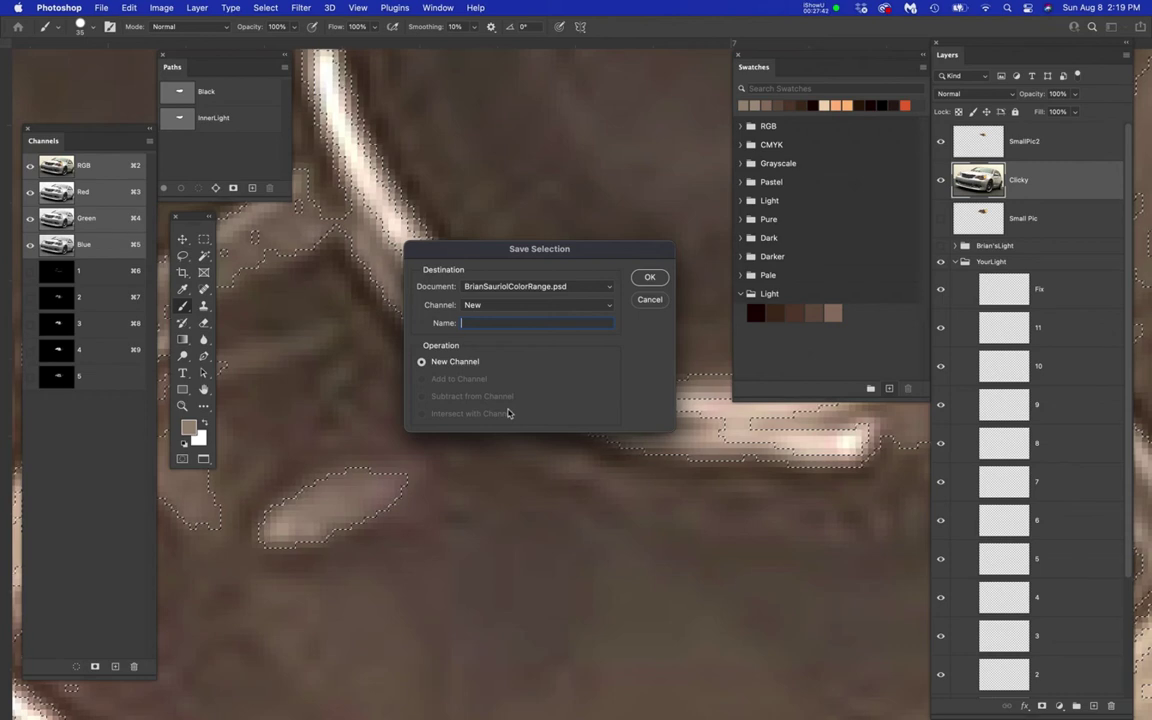
text(6)
click(650, 277)
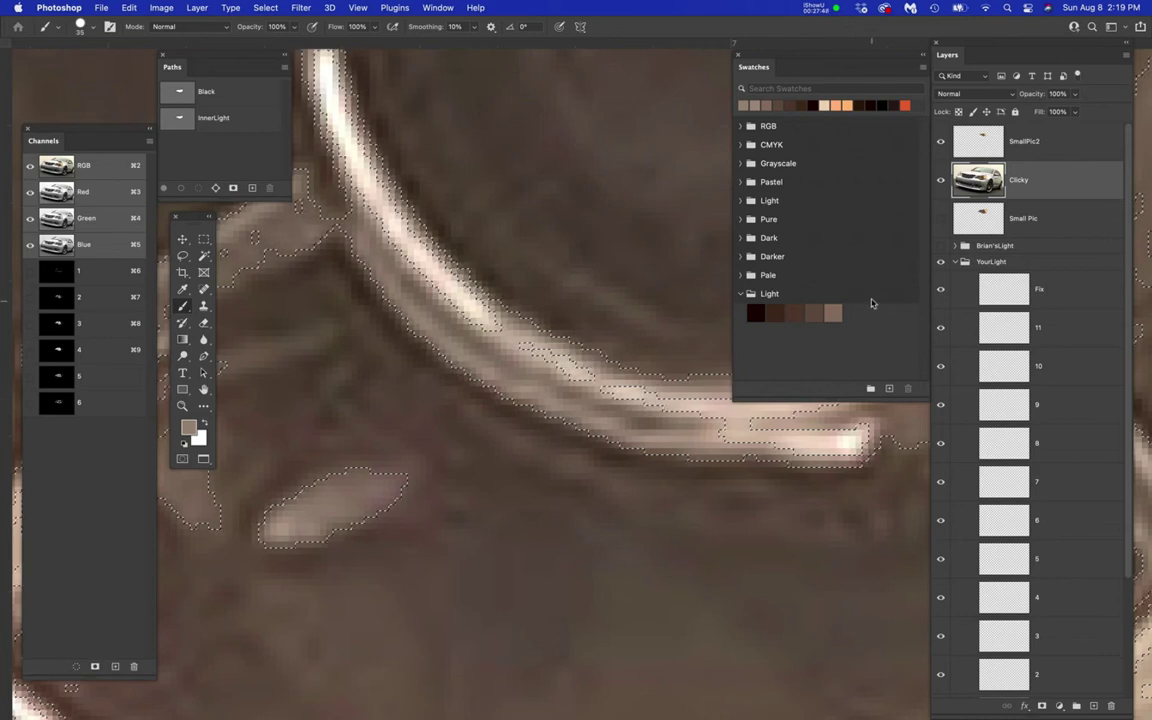
- Add the current colour as swatch 6 in the Light group
click(871, 296)
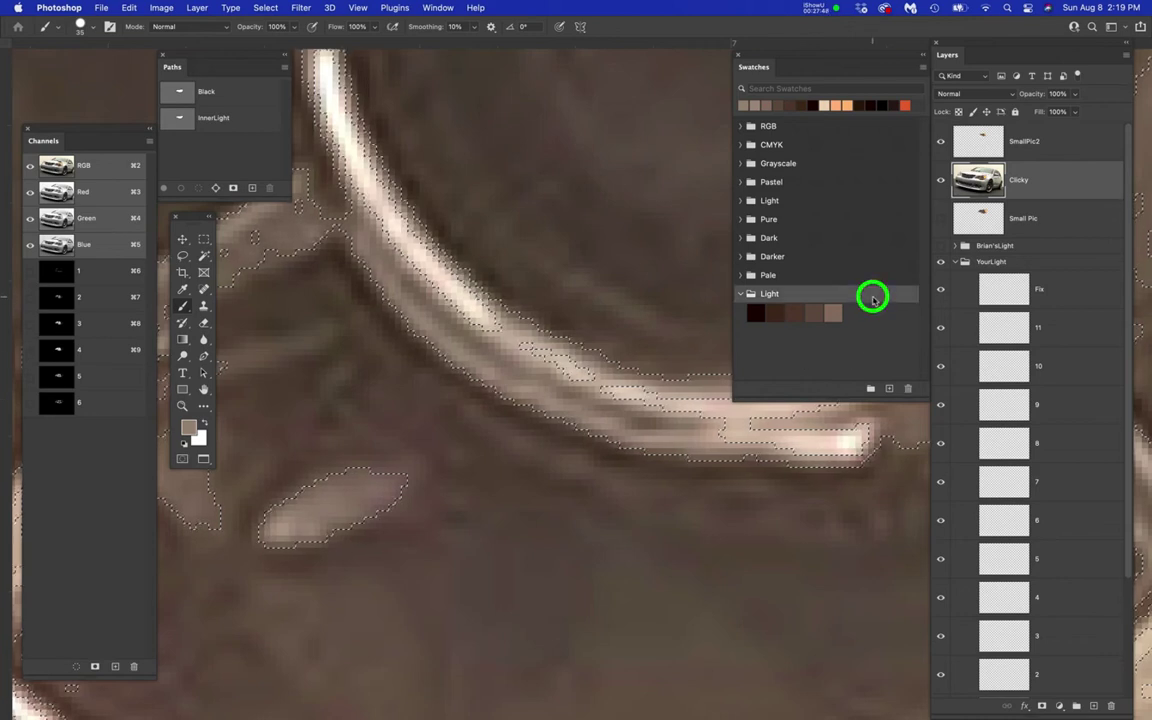
click(891, 390)
text(6)
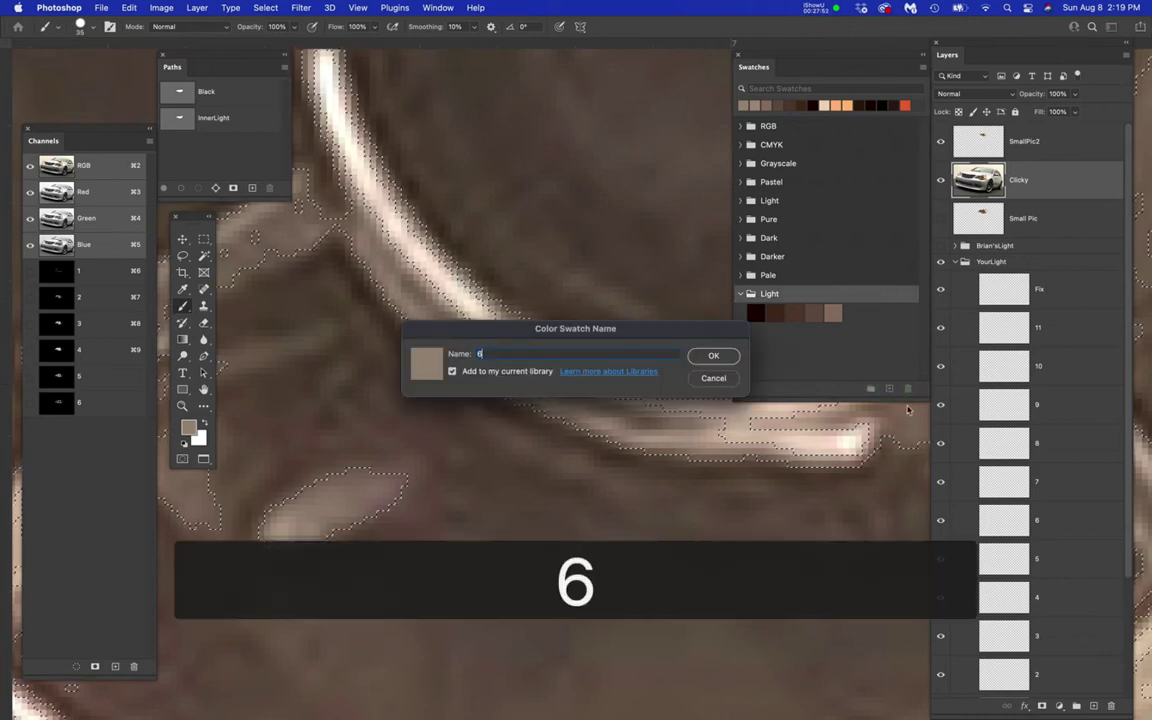
click(714, 357)
click(849, 354)
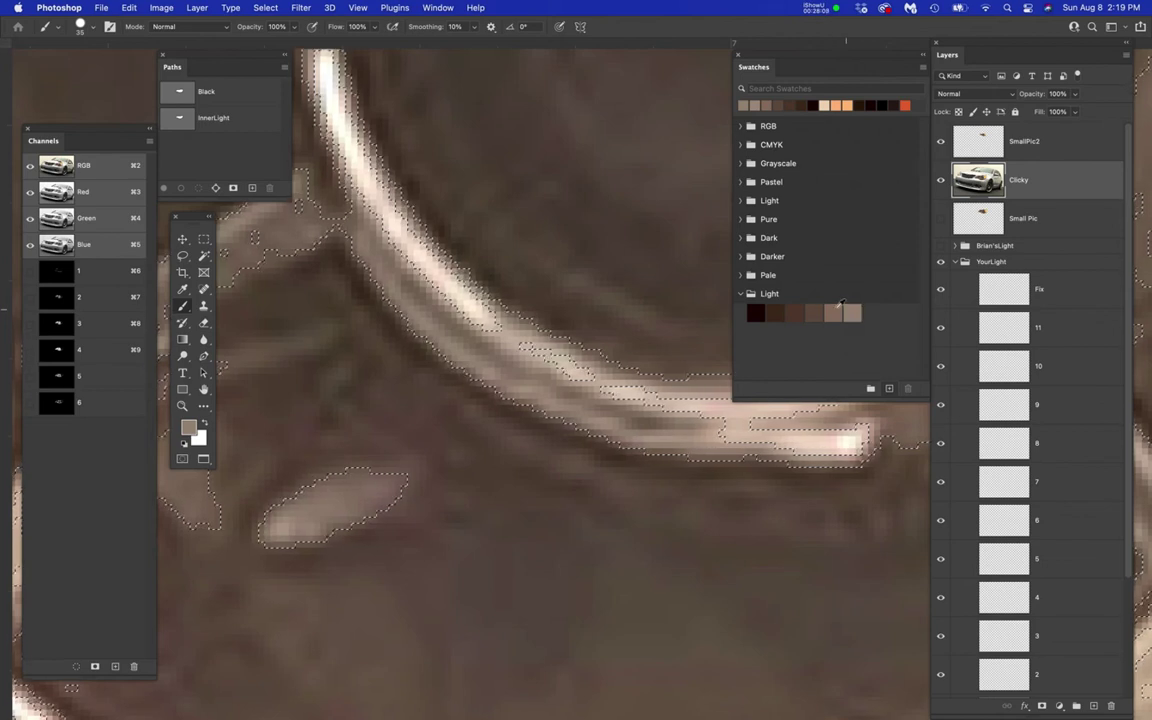
- Delete swatch 6 and channel 6, then choose the Black path
click(853, 312)
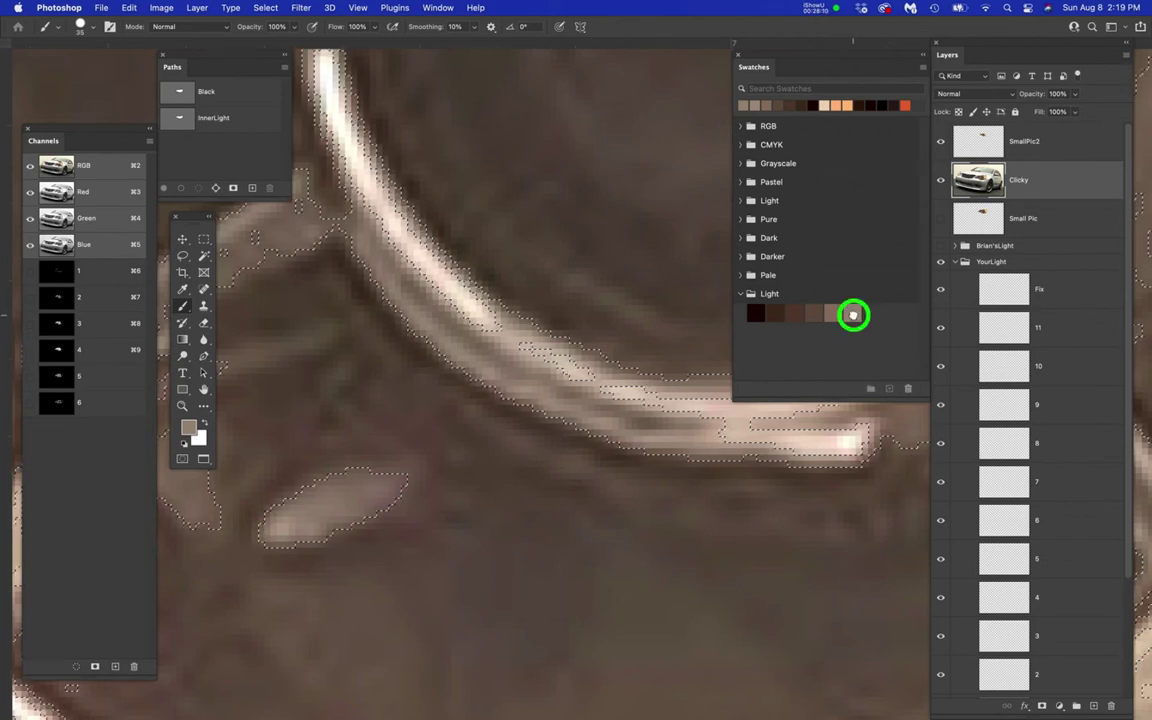
click(909, 389)
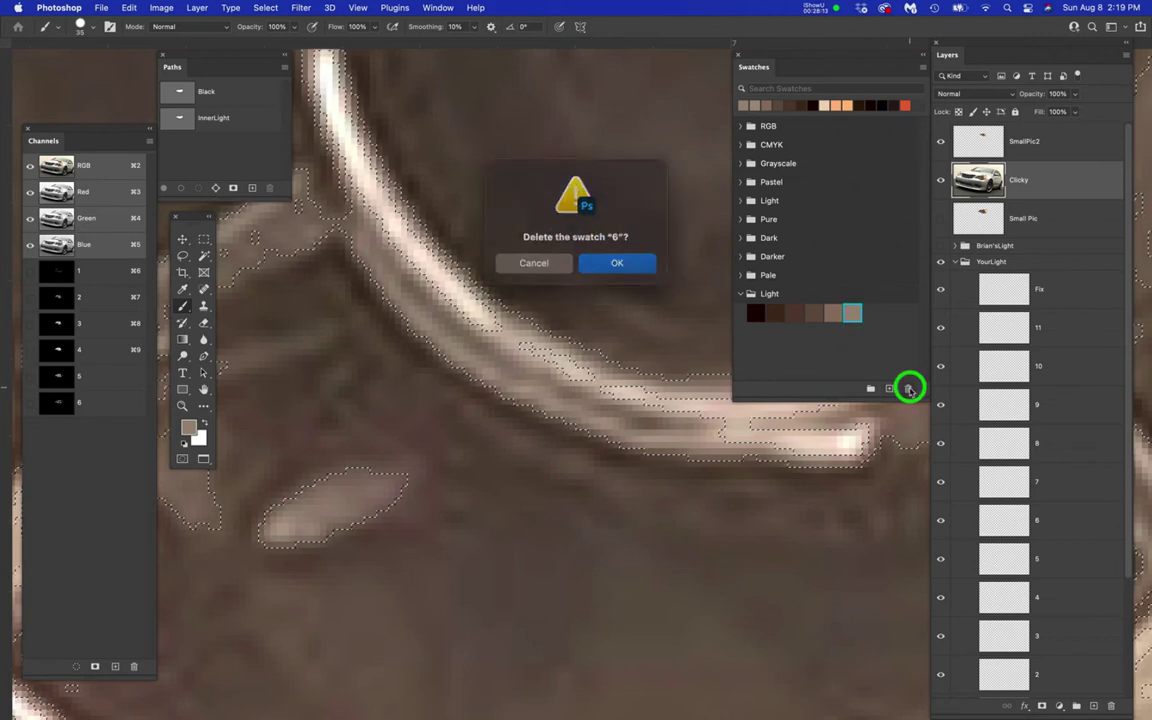
click(624, 262)
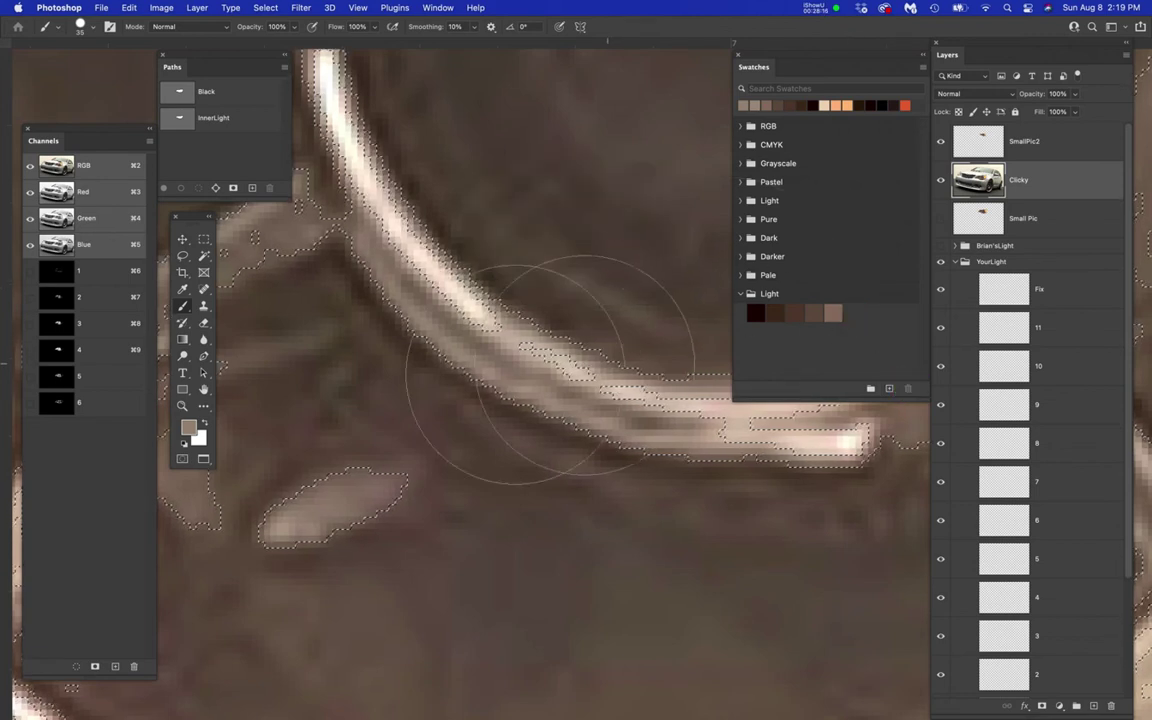
mouse_move(95, 403)
mouse_down()
mouse_move(123, 568)
mouse_move(152, 640)
mouse_move(134, 668)
mouse_up()
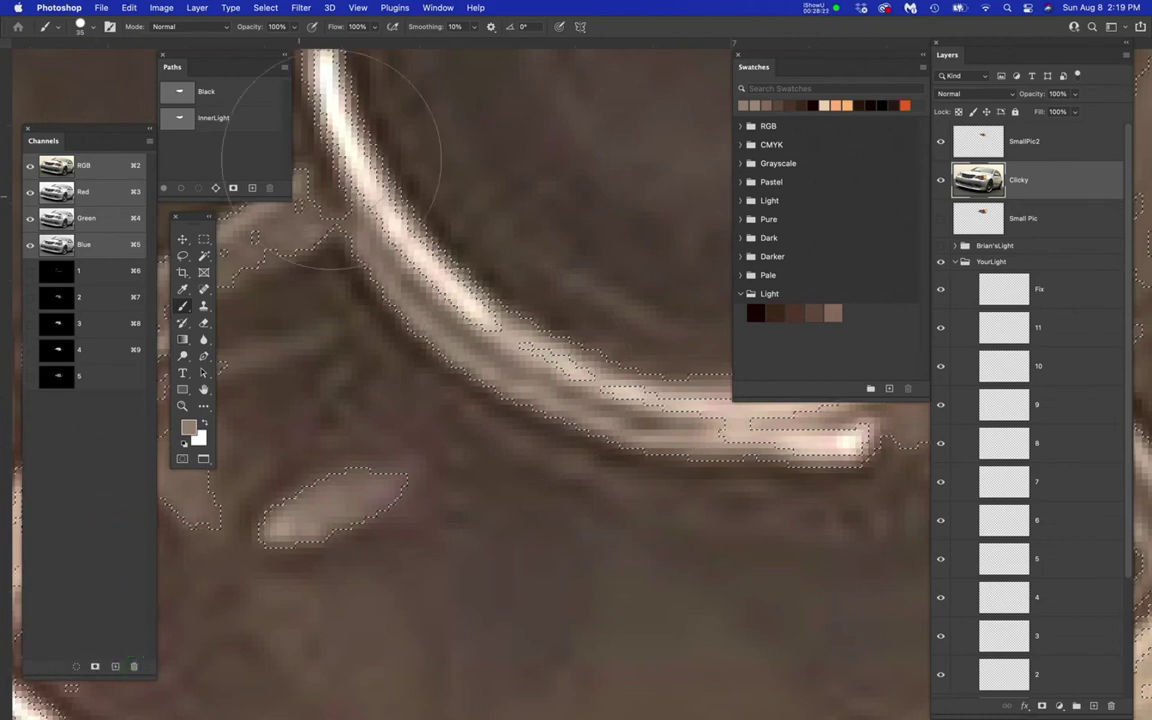
click(223, 95)
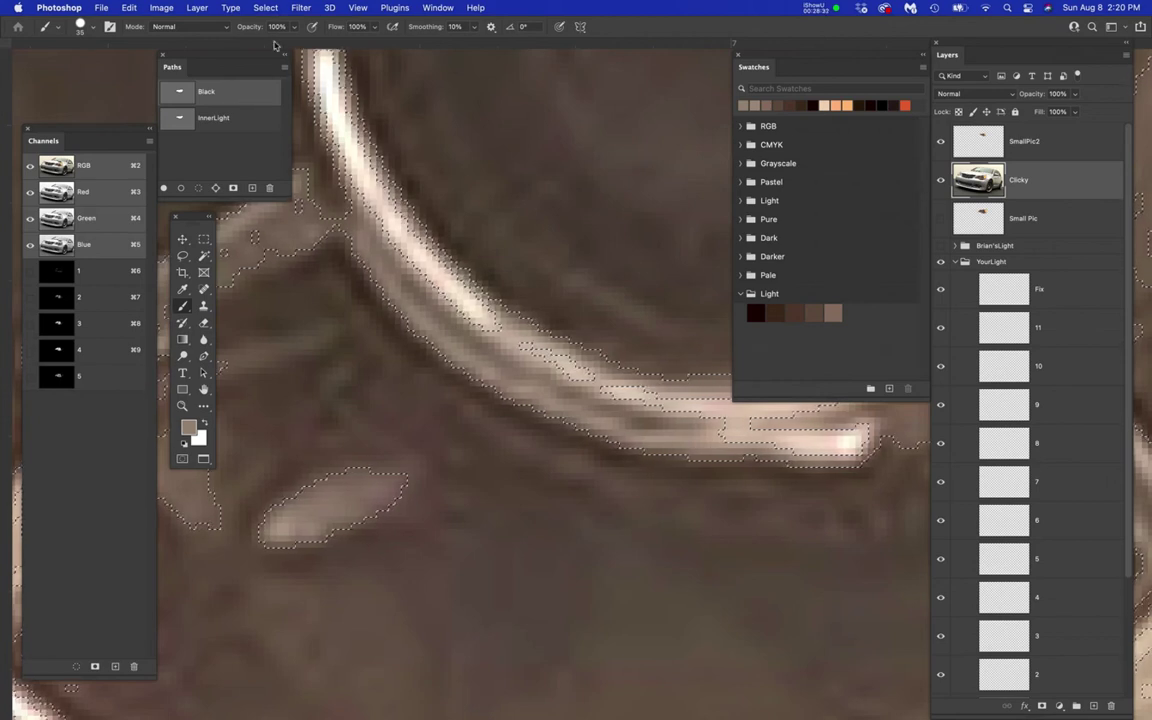
- Select the bright rim highlight with Color Range and save it as channel 6
super+click(180, 95)
click(264, 8)
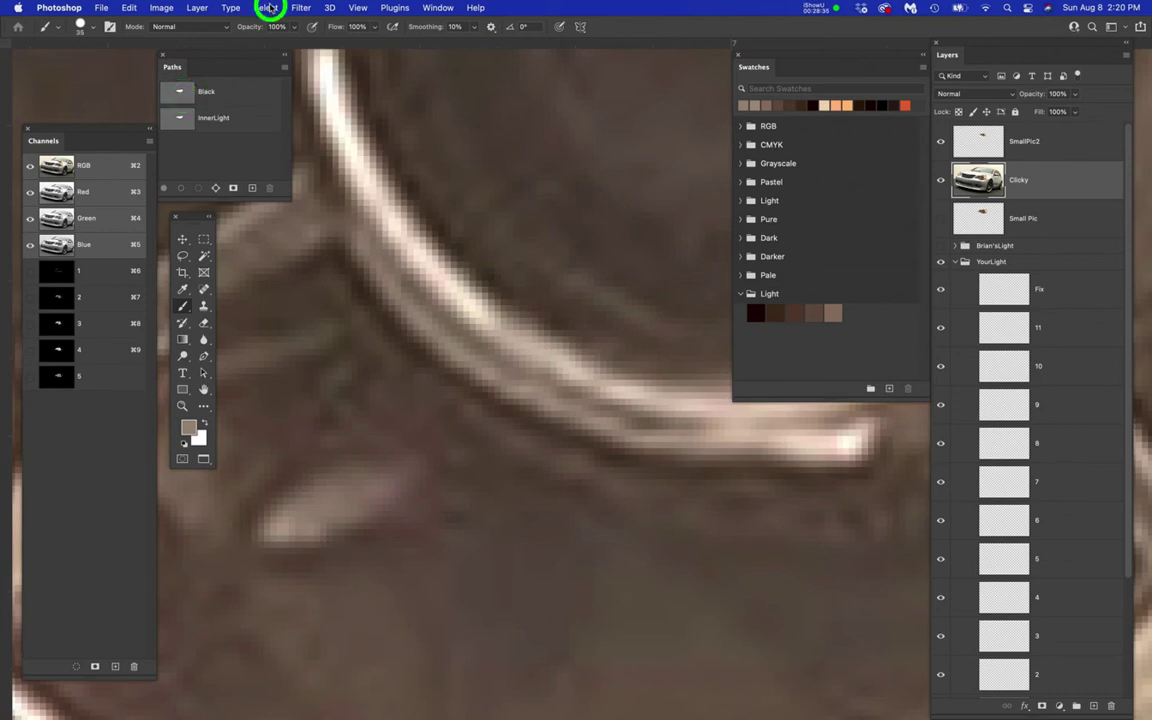
click(297, 129)
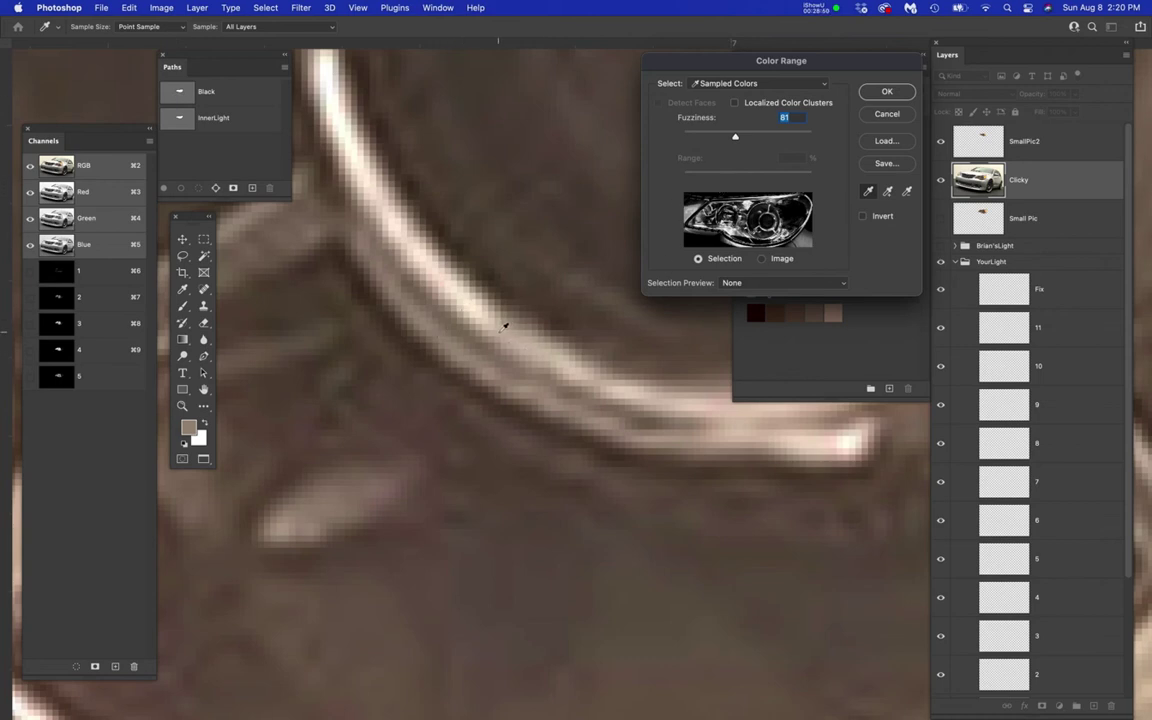
click(497, 333)
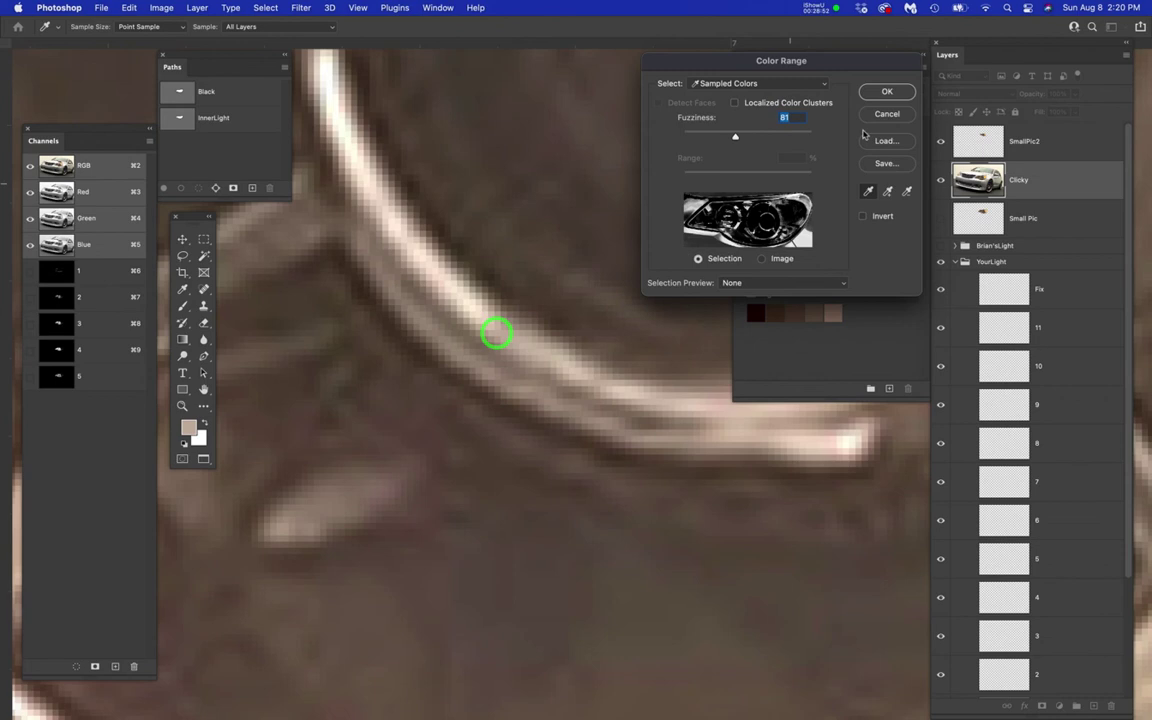
click(887, 91)
key(b)
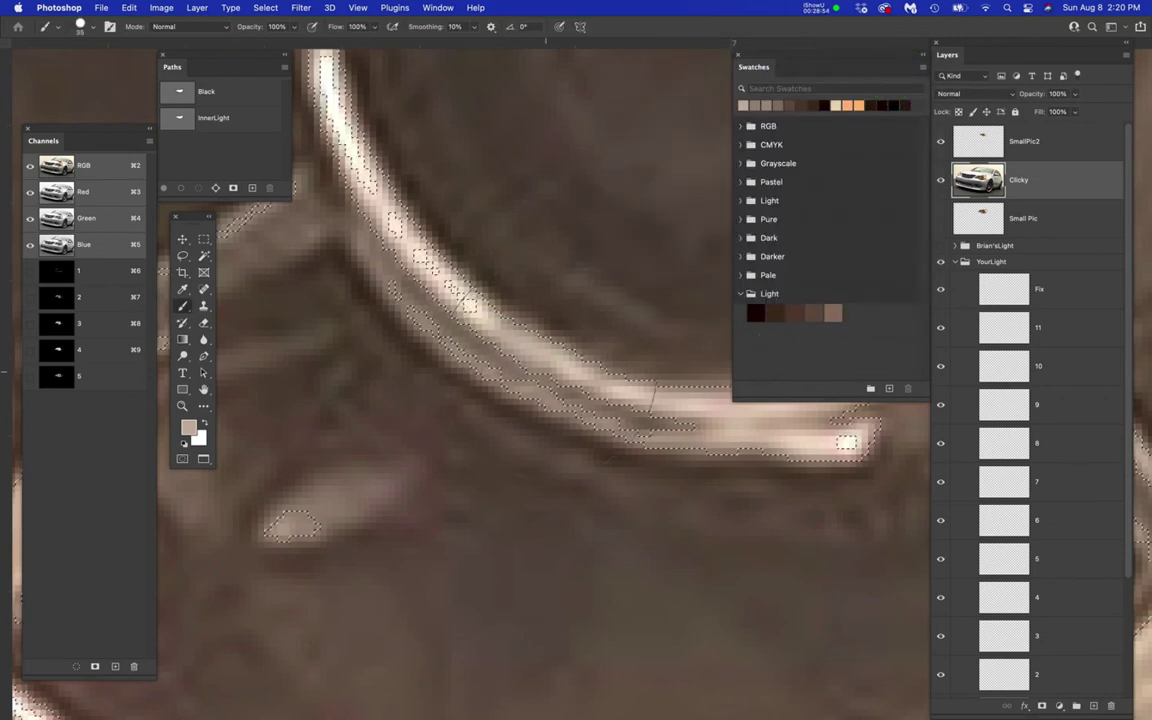
click(266, 8)
drag(291, 208, 320, 293)
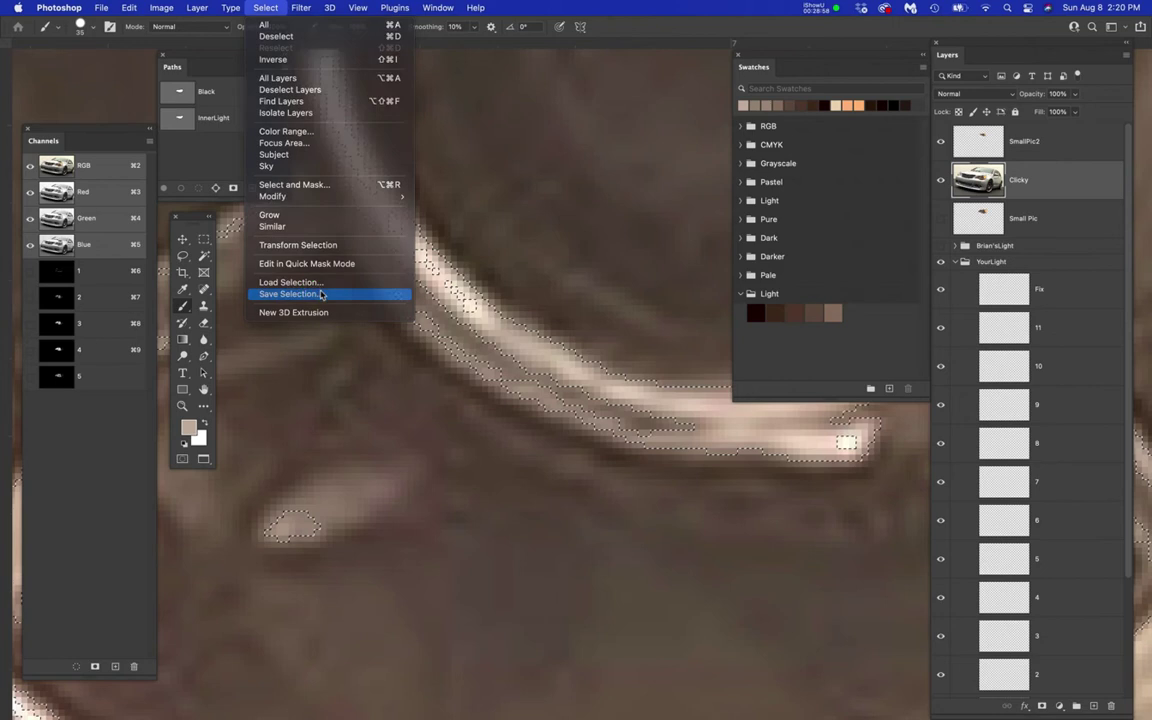
text(6)
click(650, 277)
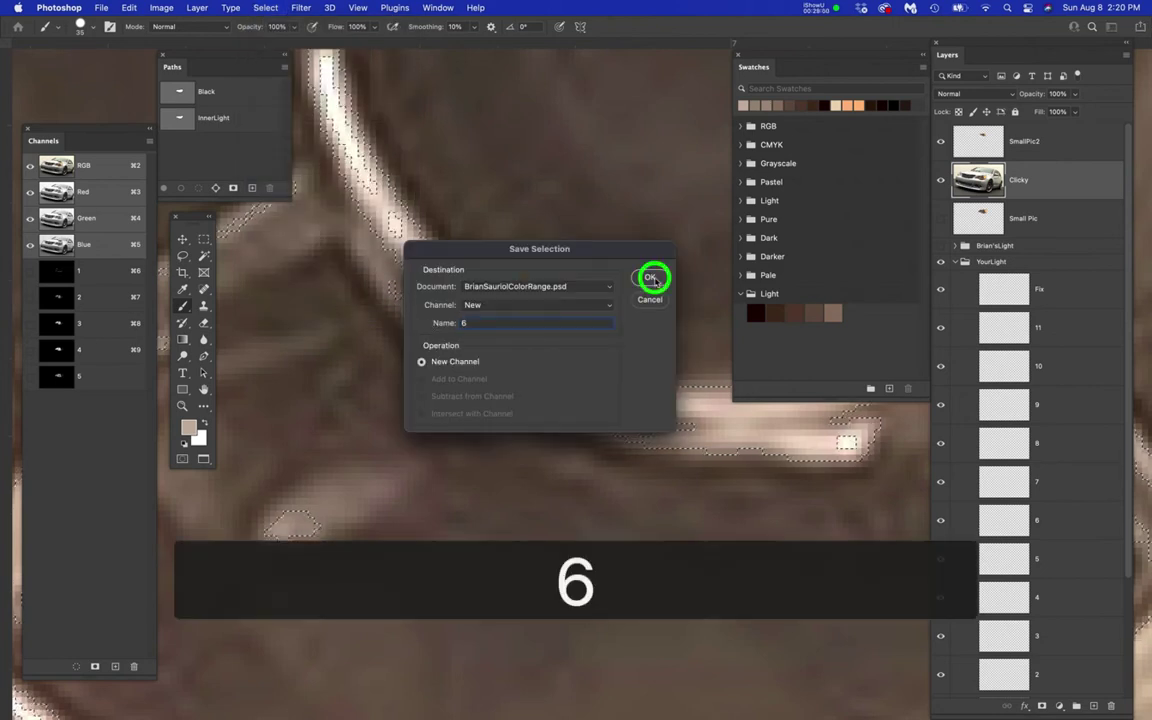
- Add the highlight colour as swatch 6 in the Light group
click(819, 295)
click(889, 388)
text(6)
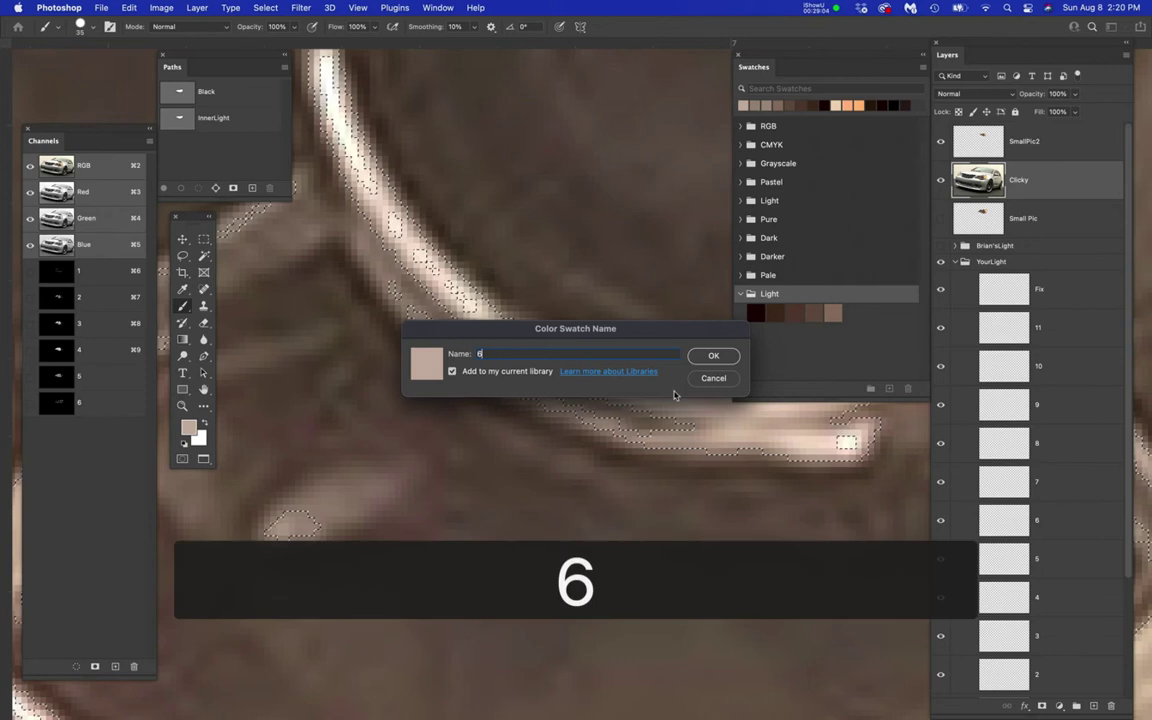
click(714, 357)
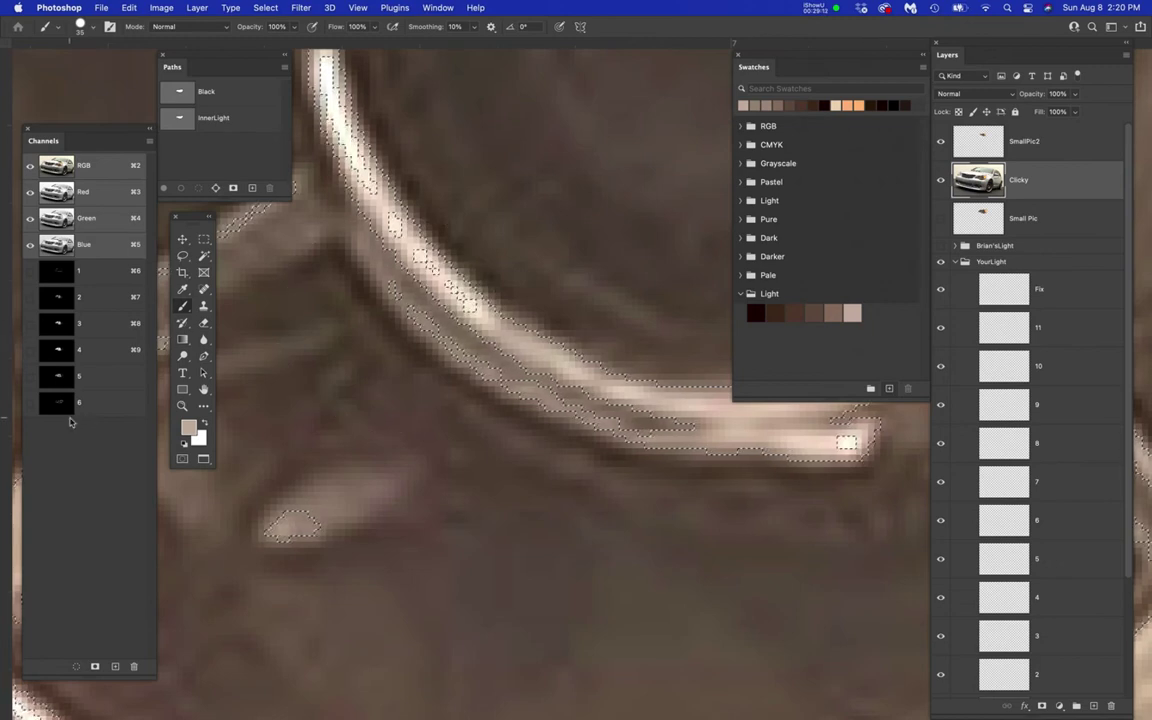
- Rename layer 7 to 7White, then make the Clicky layer active again
click(1049, 481)
key(space)
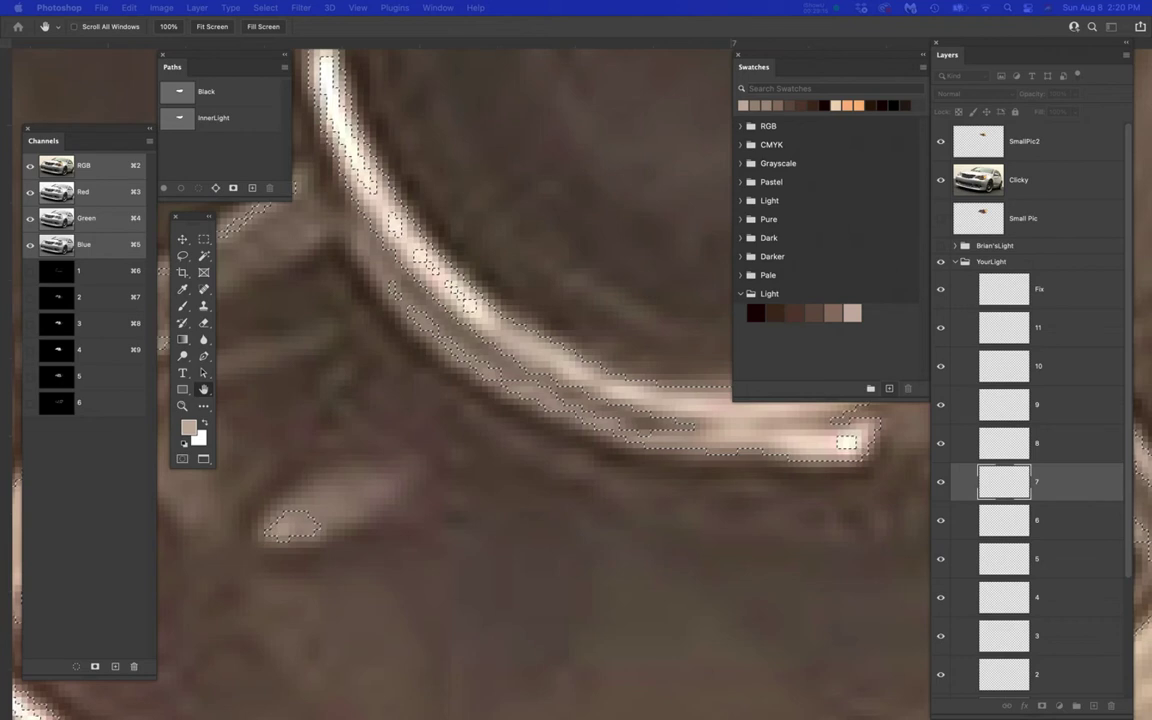
double_click(1036, 483)
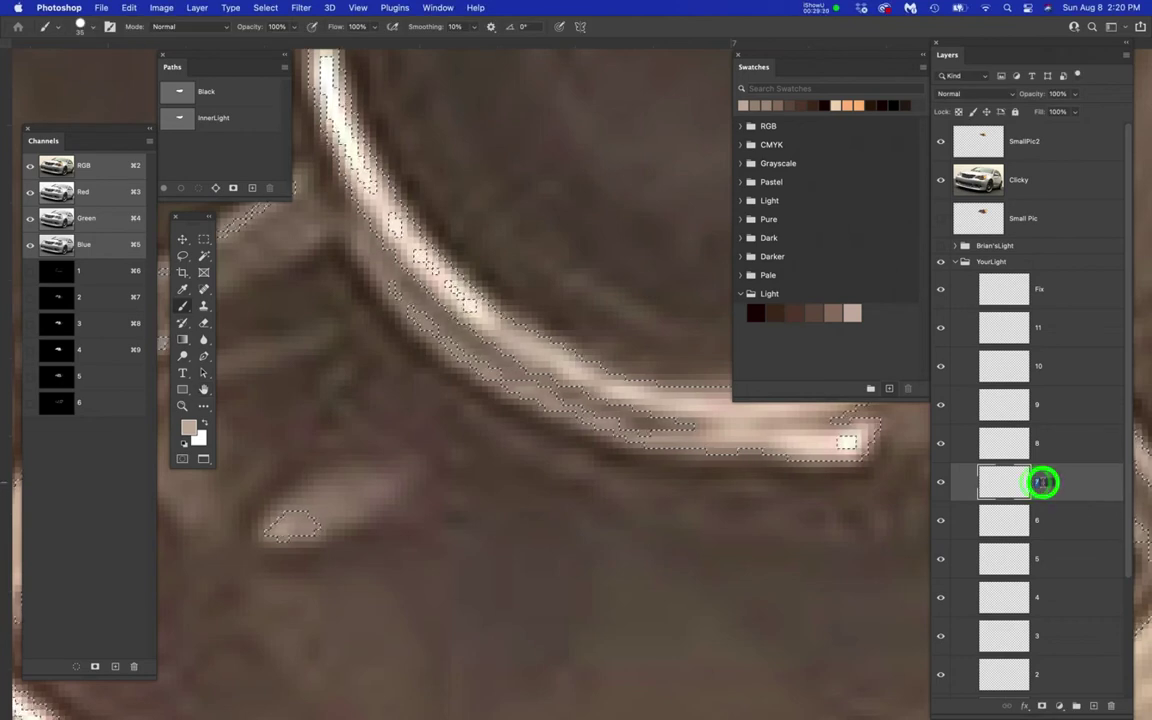
text(white)
key(Return)
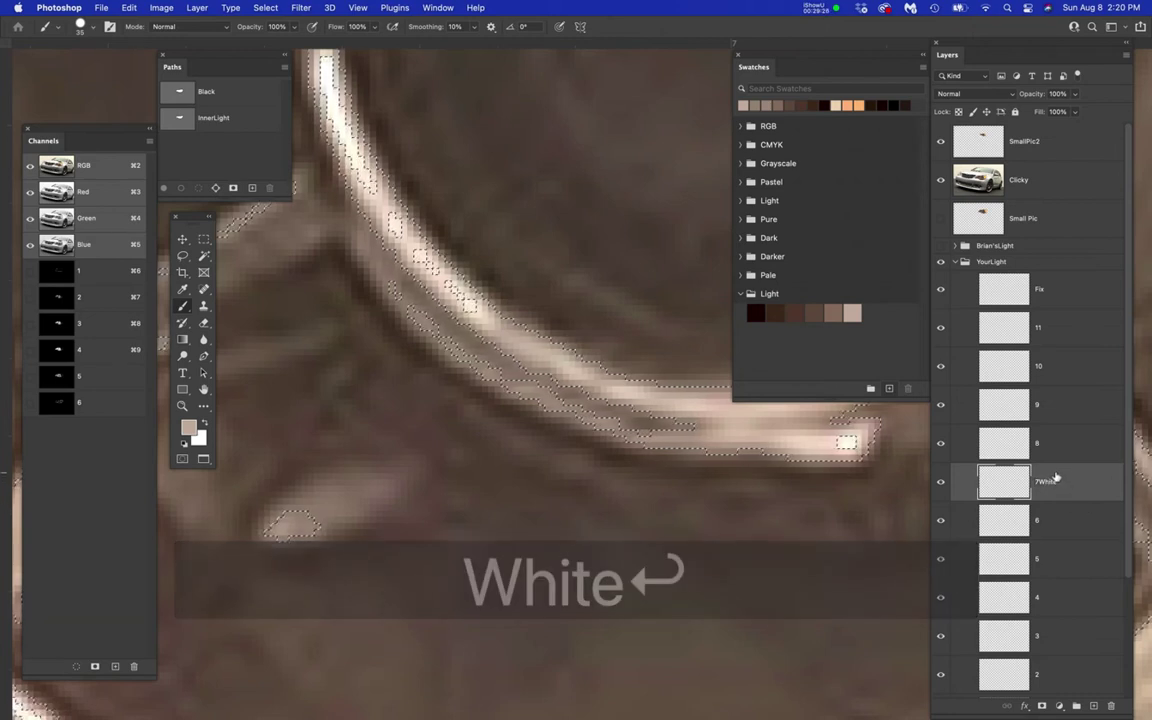
click(1037, 180)
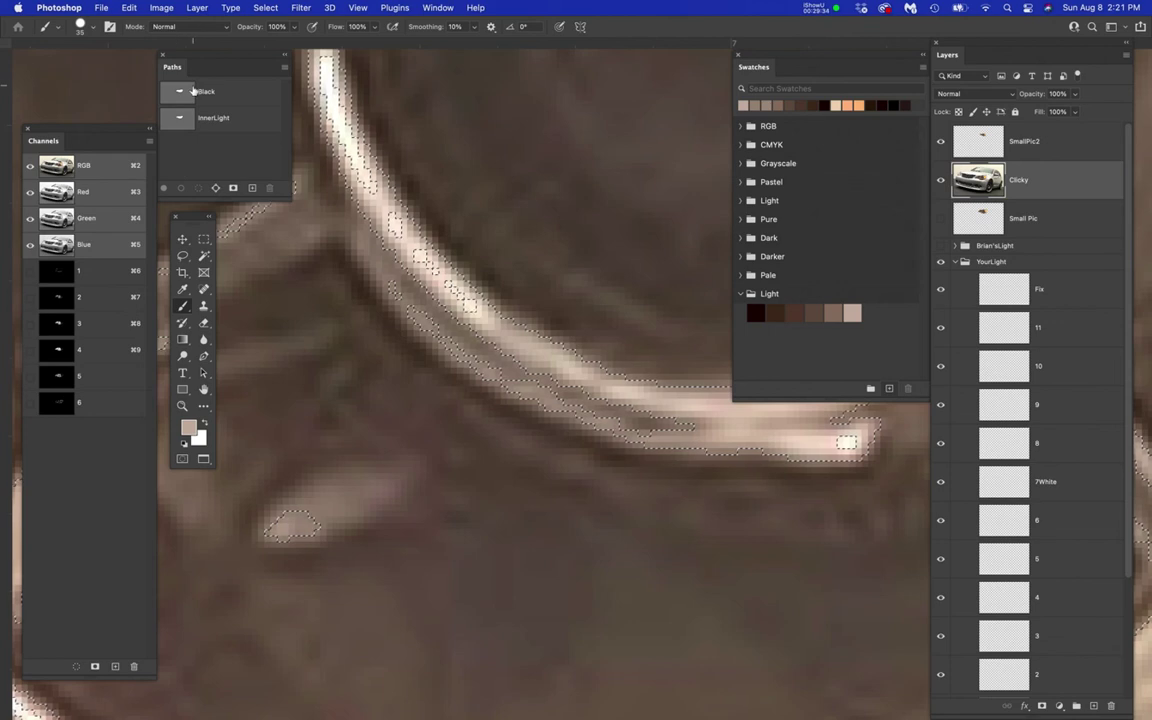
- Select the brightest part of the headlight rim with Color Range at fuzziness 97
click(180, 97)
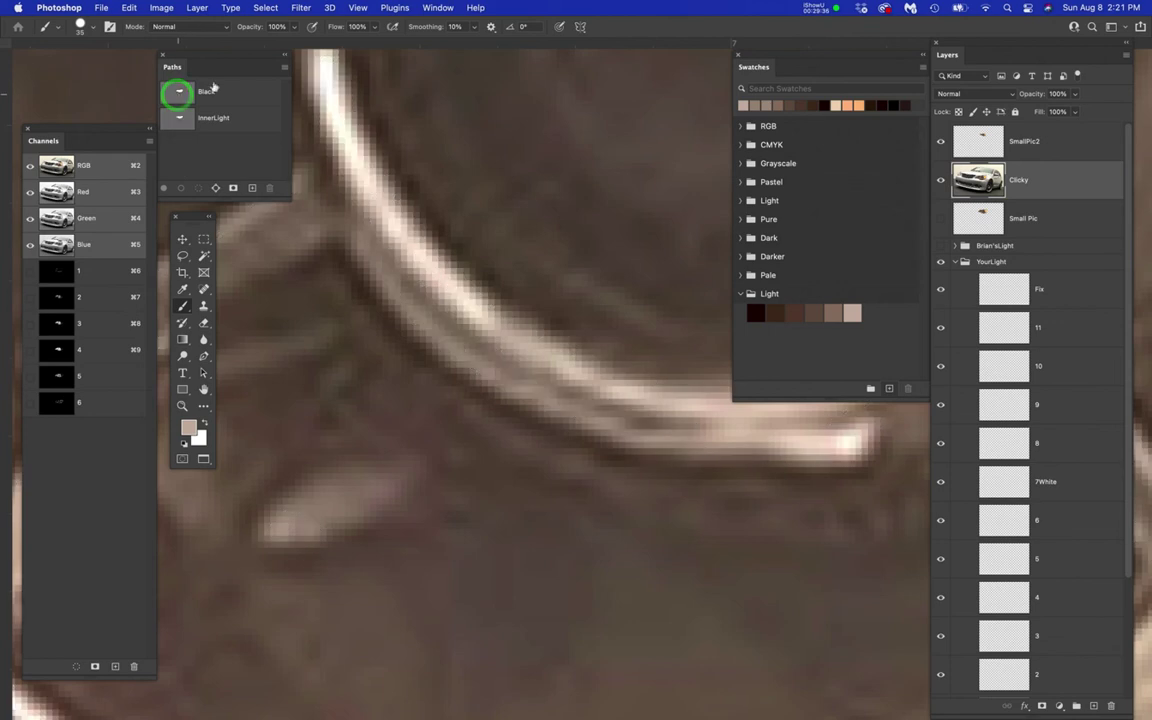
click(290, 9)
drag(290, 9, 285, 131)
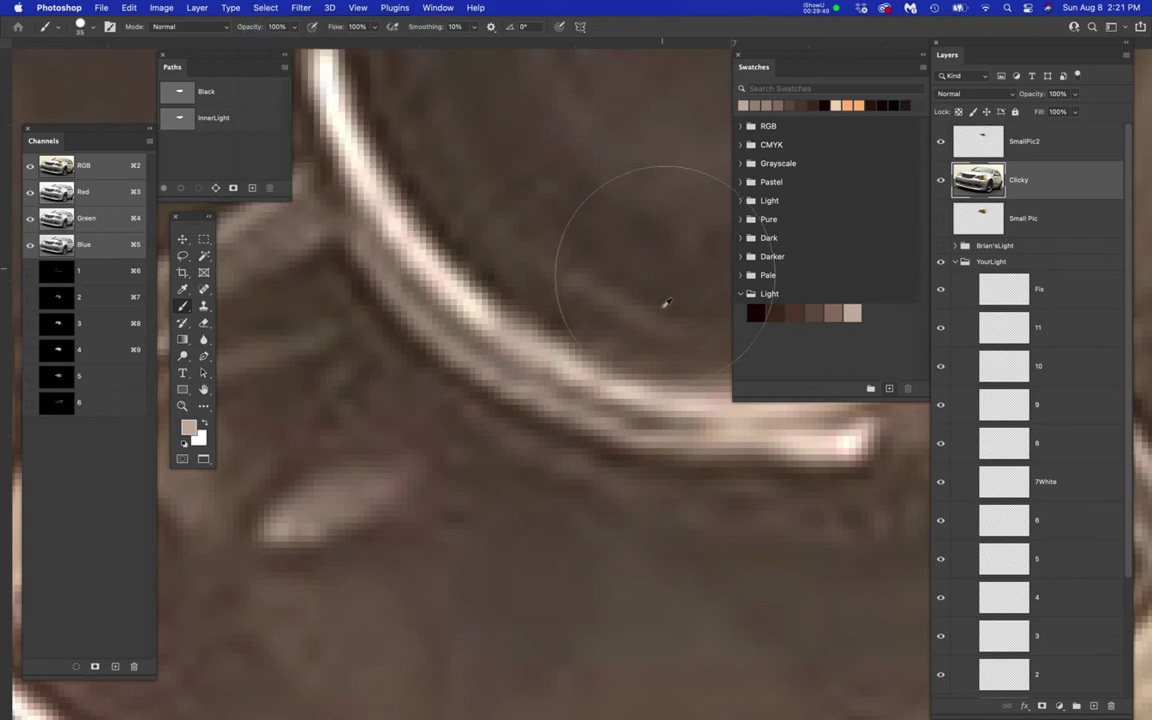
drag(447, 239, 481, 567)
drag(663, 442, 361, 537)
click(551, 384)
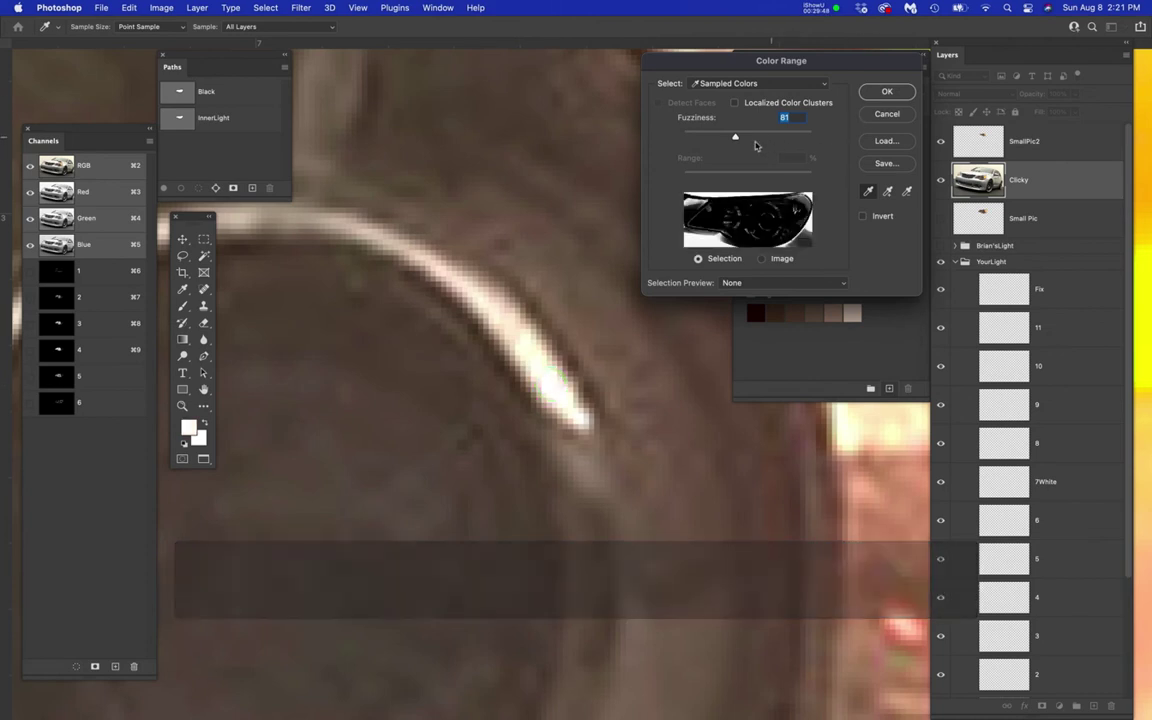
click(735, 139)
drag(735, 139, 746, 140)
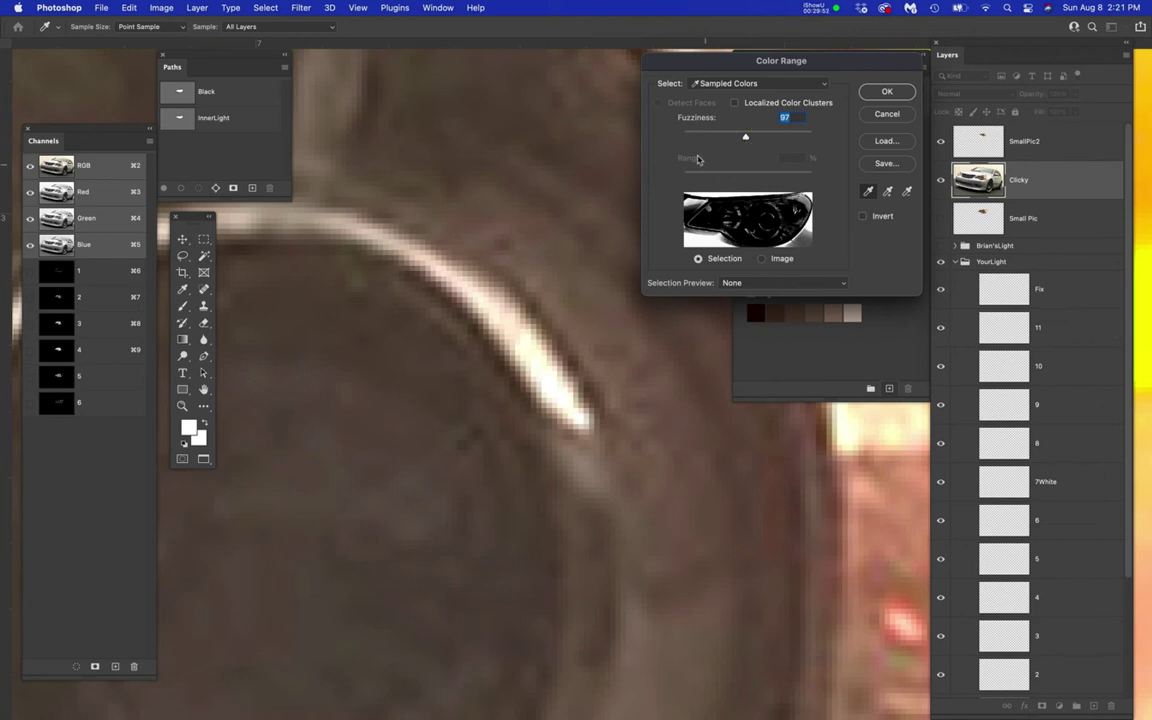
click(885, 92)
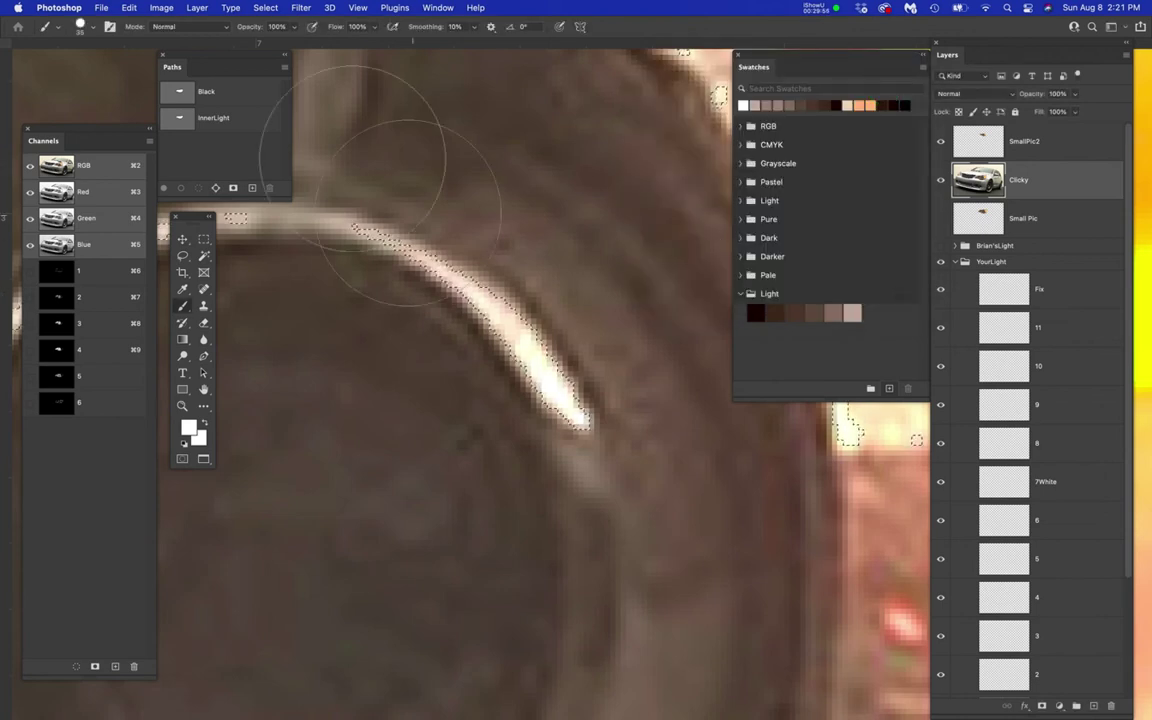
- Save the highlight selection as a channel named 7White
click(301, 7)
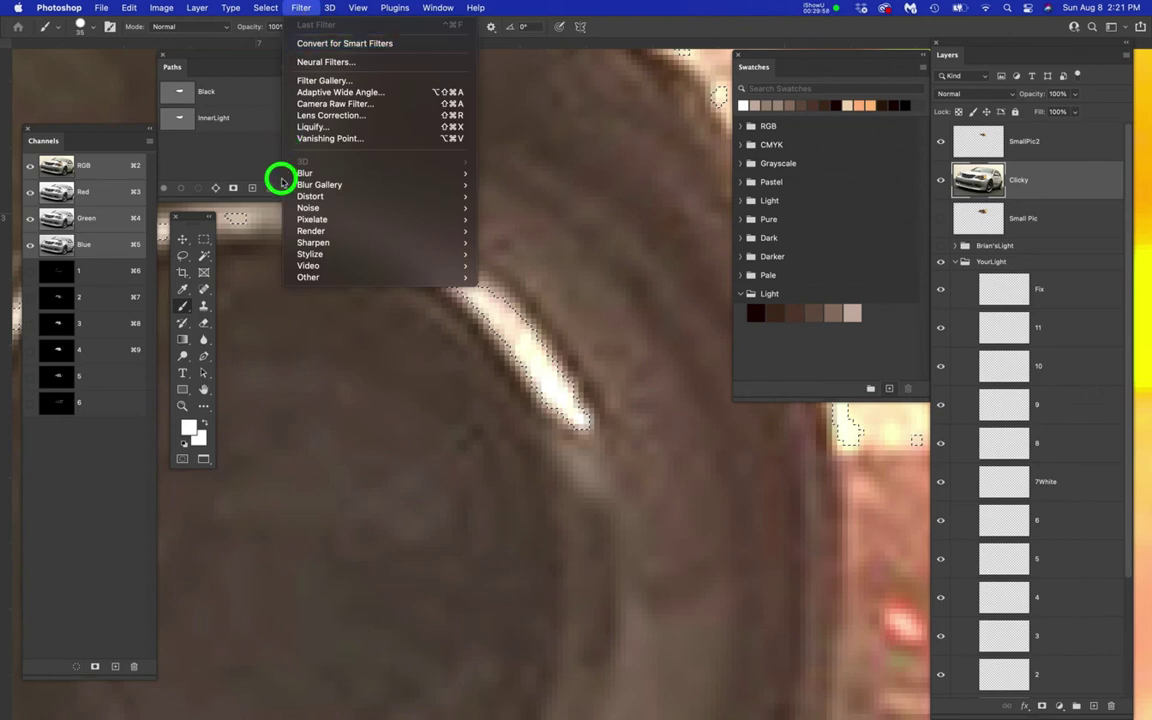
mouse_move(265, 7)
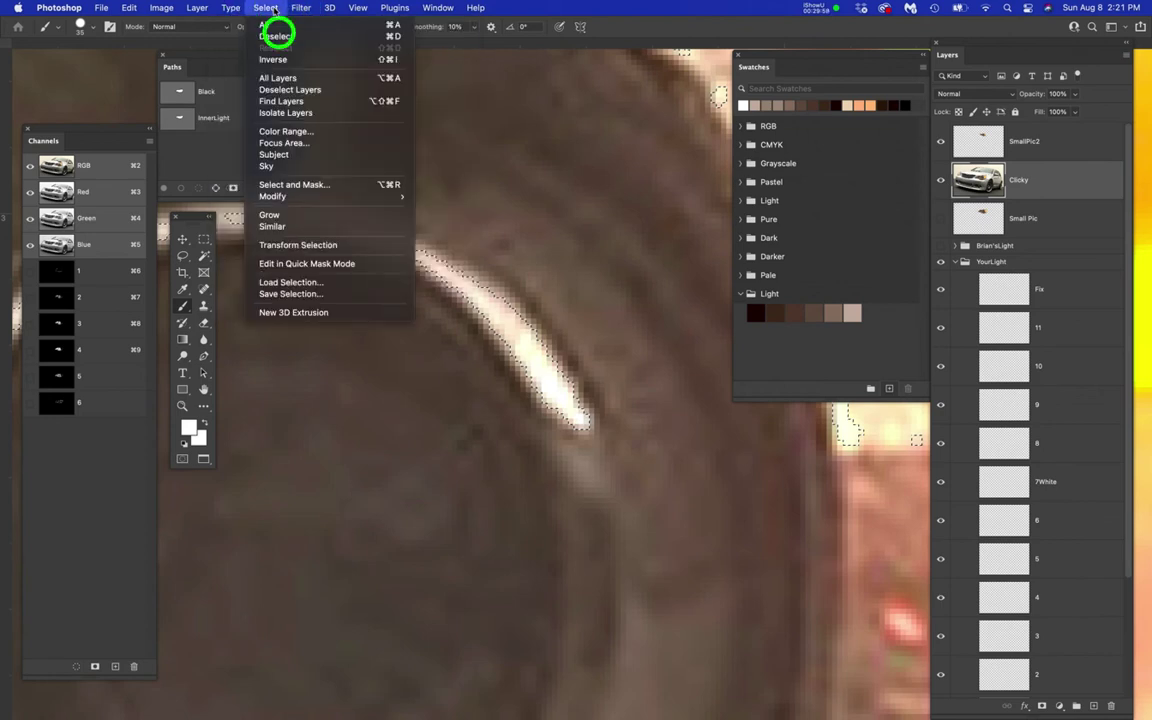
click(290, 293)
text(7)
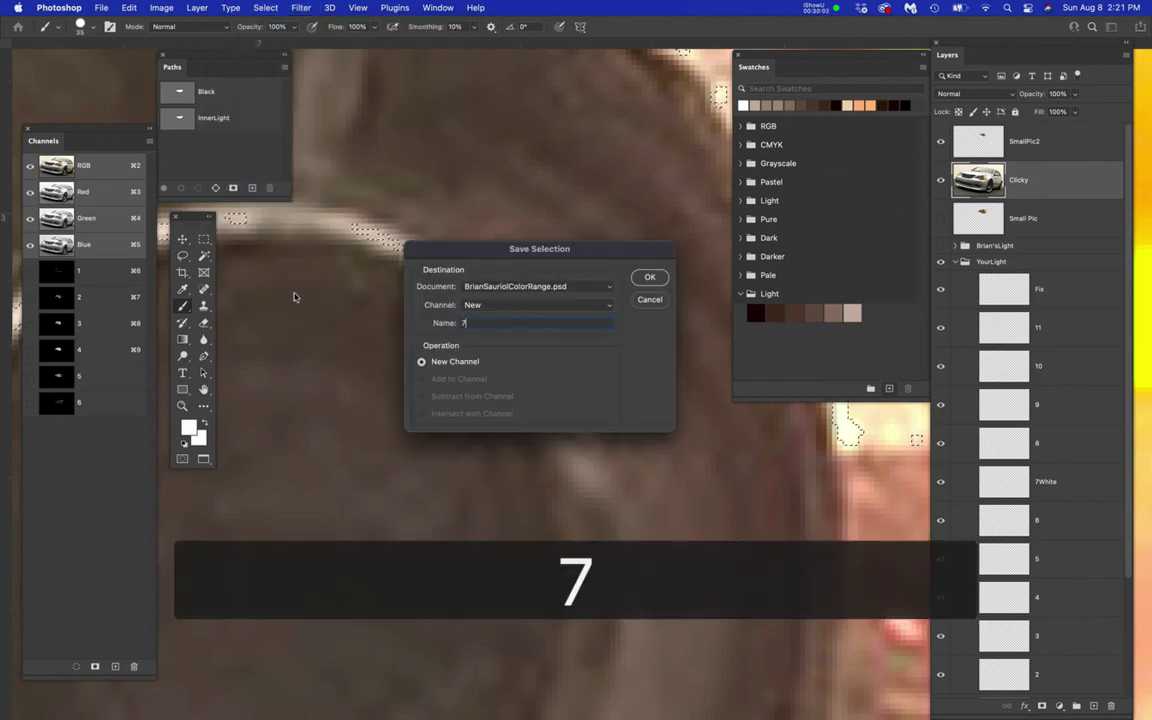
text(Whitre)
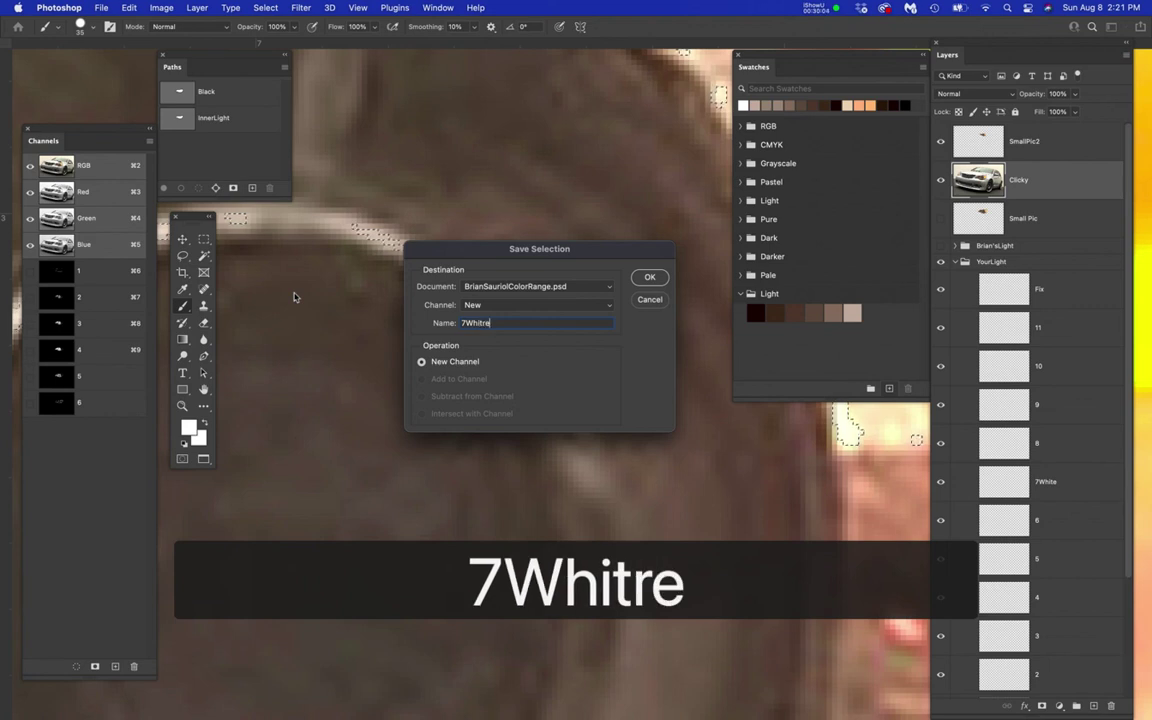
key(BackSpace)
key(BackSpace)
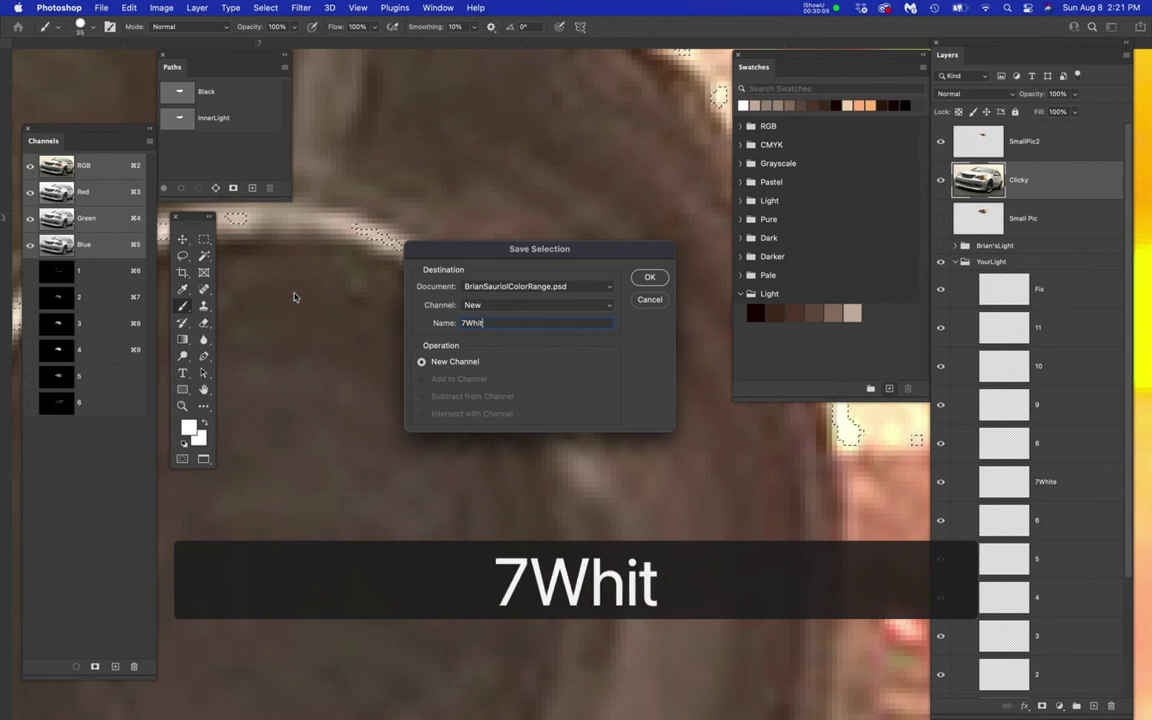
text(e)
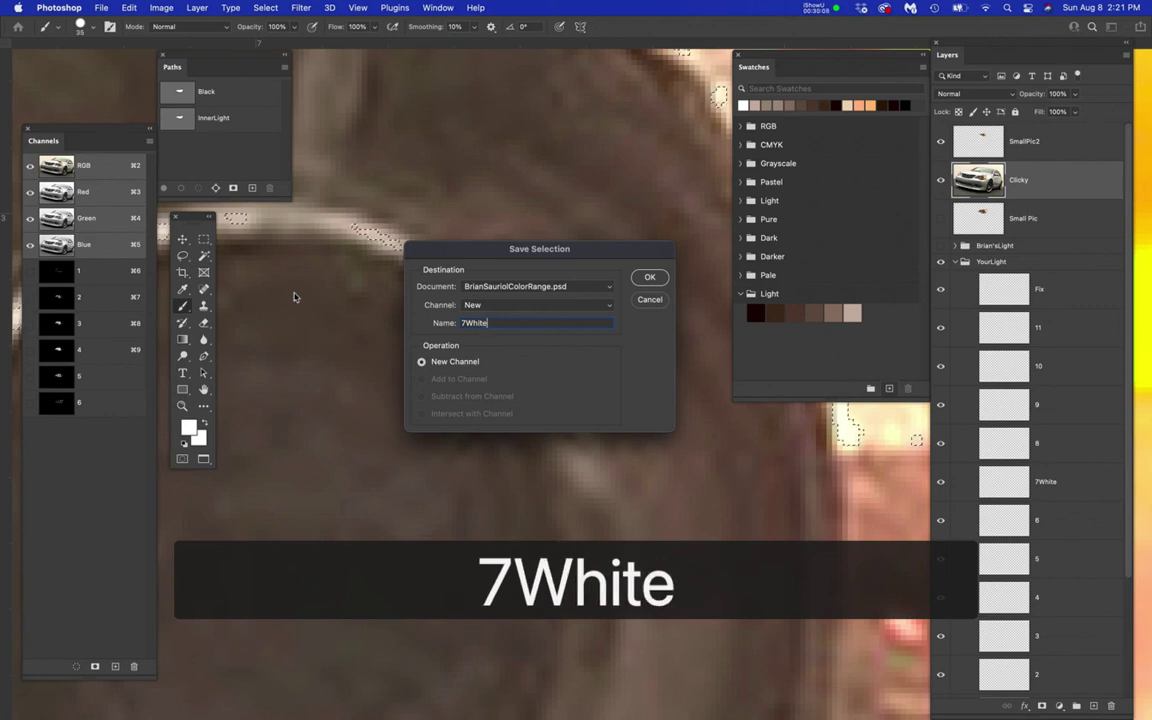
key(Return)
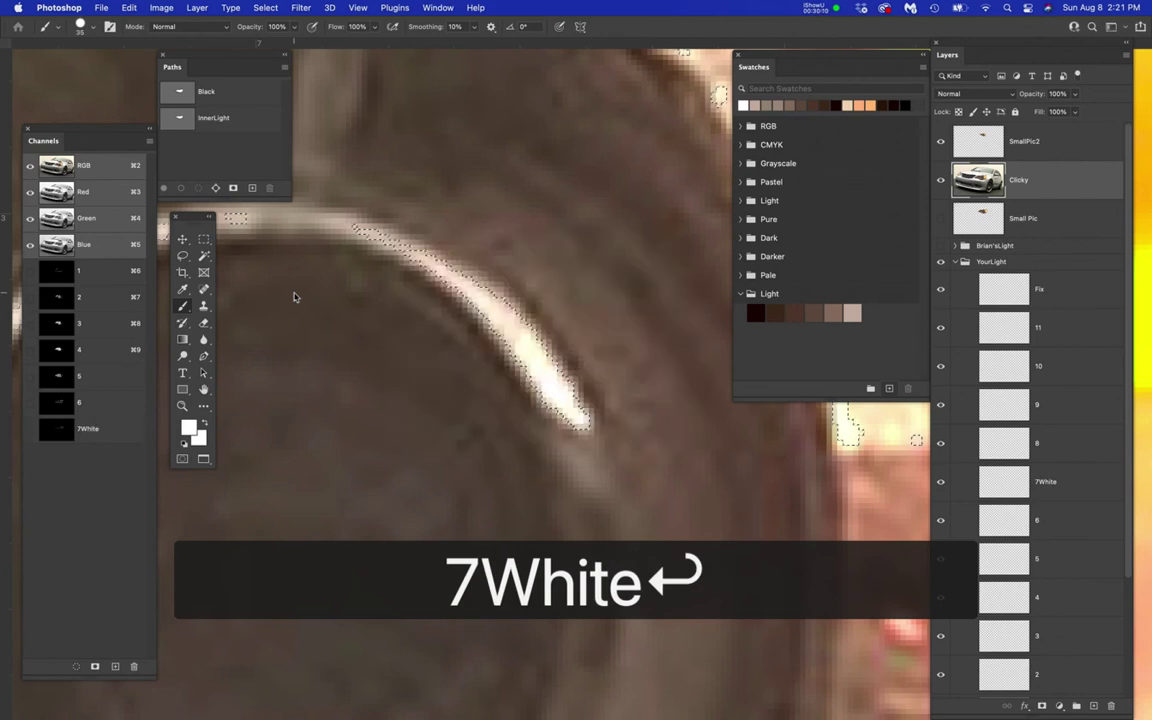
- Add a white 7White swatch to the Light group and save the document
click(825, 295)
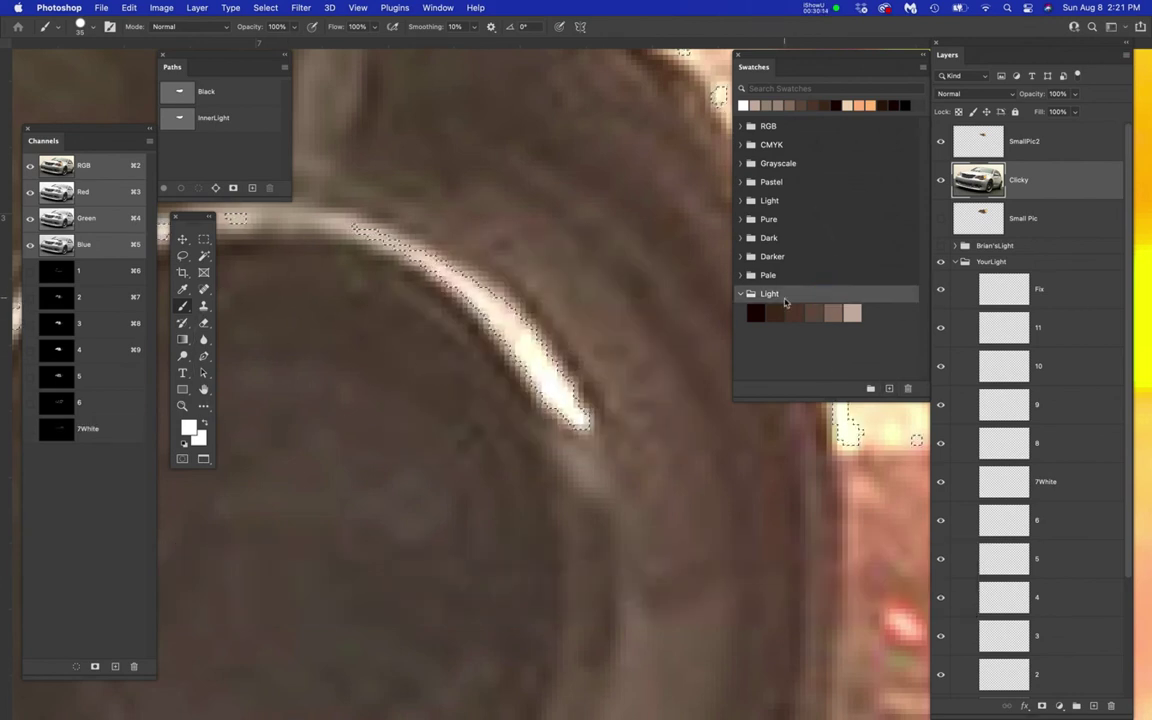
click(889, 389)
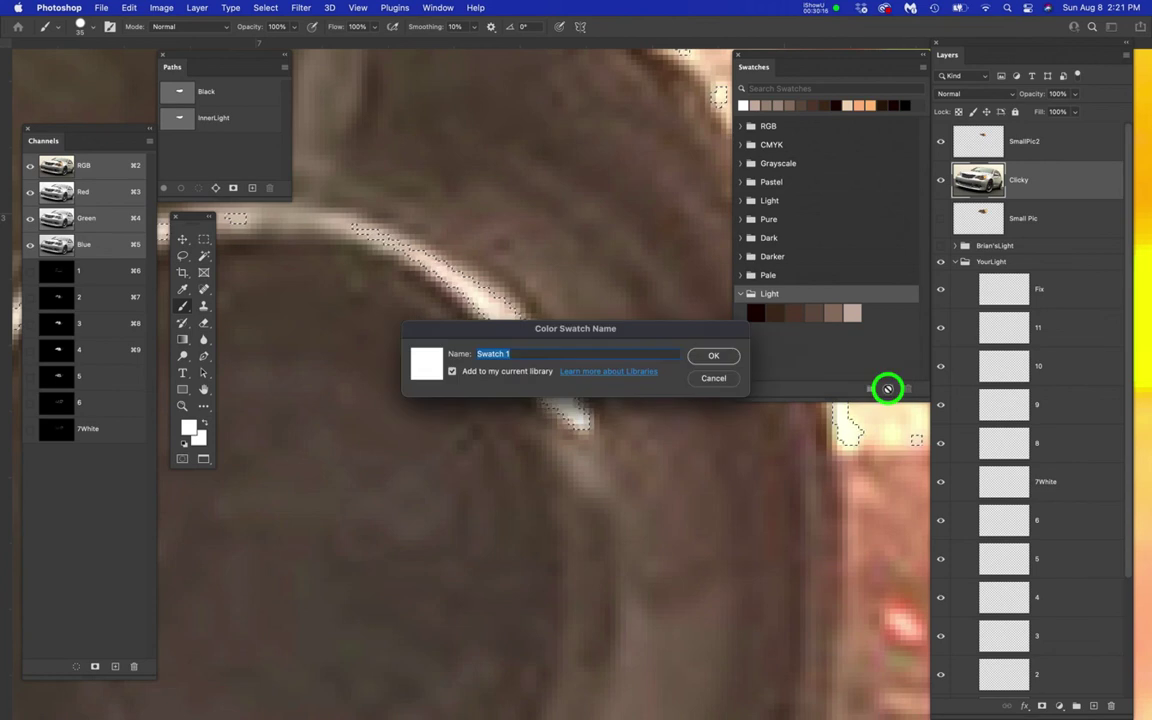
text(7)
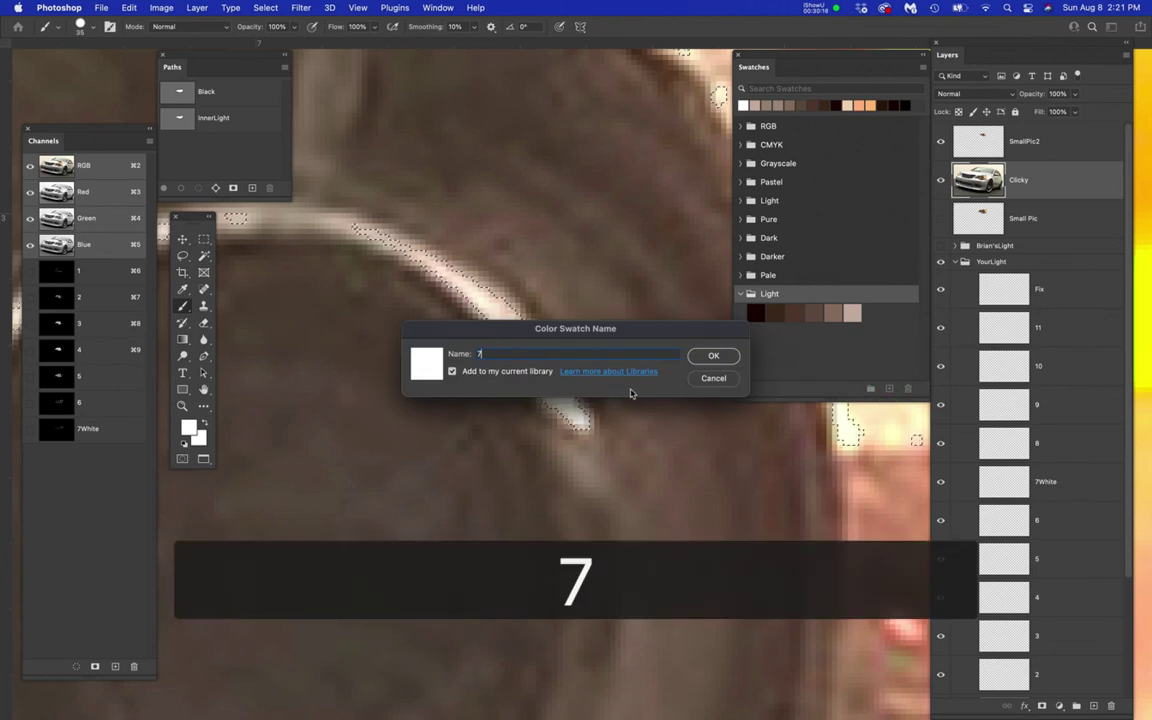
text(White)
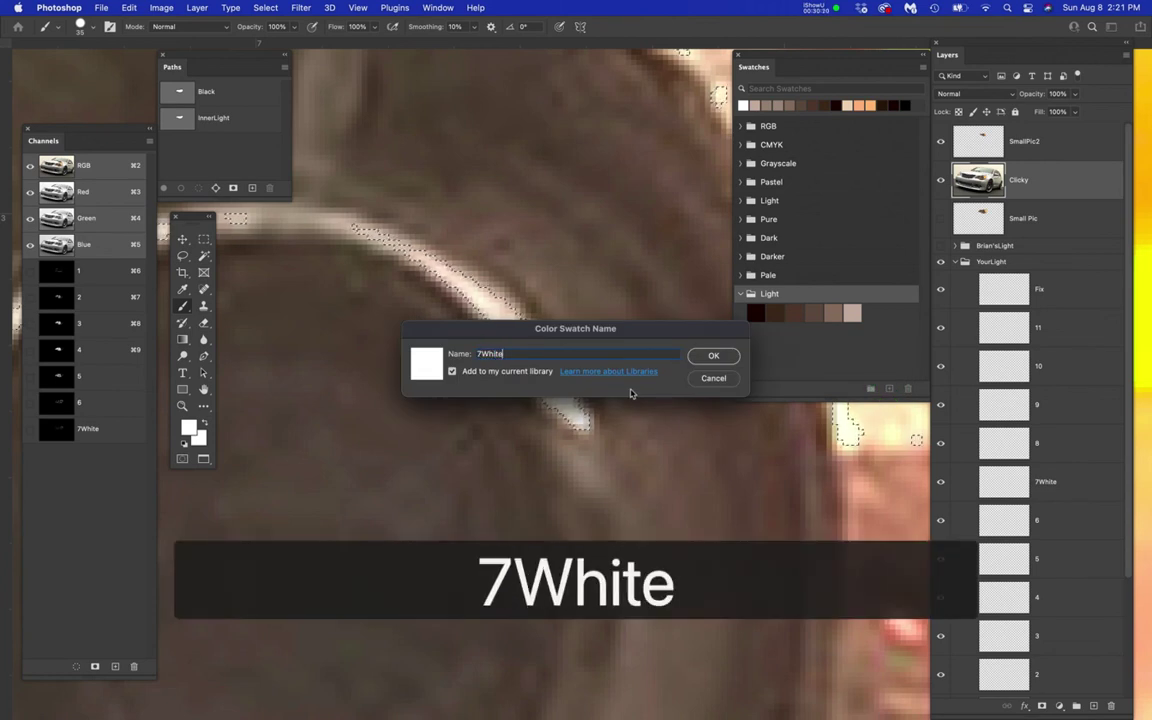
key(Return)
key(super+s)
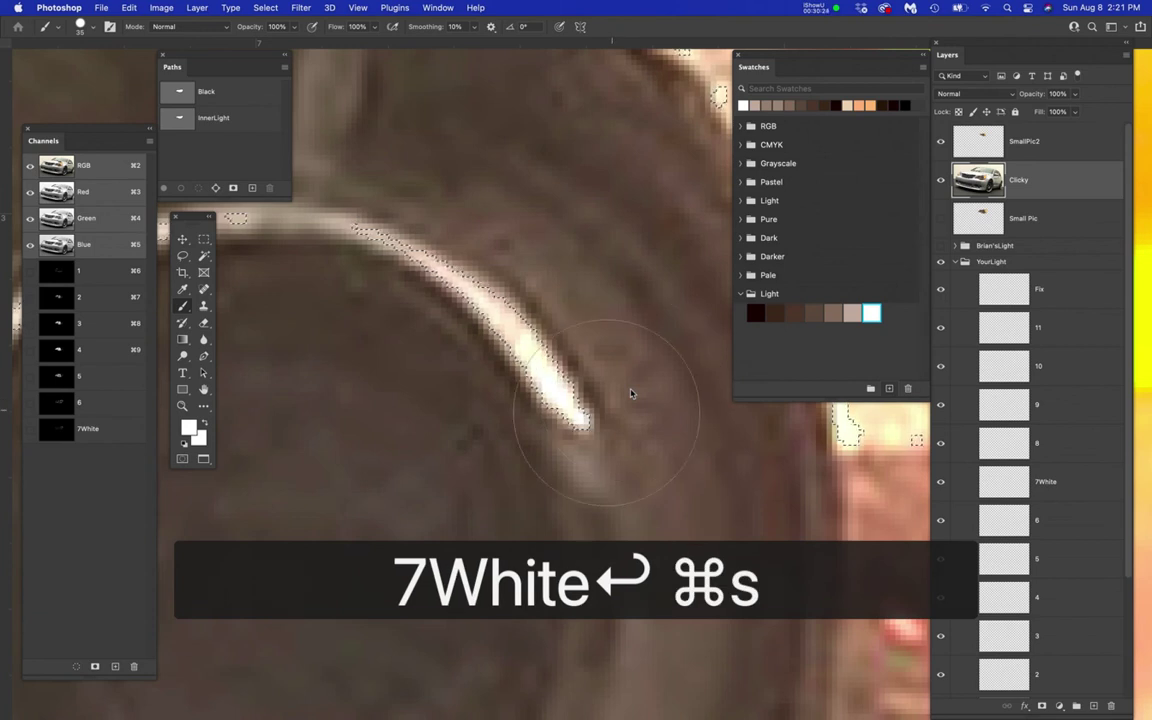
scroll(630, 393, down, 5)
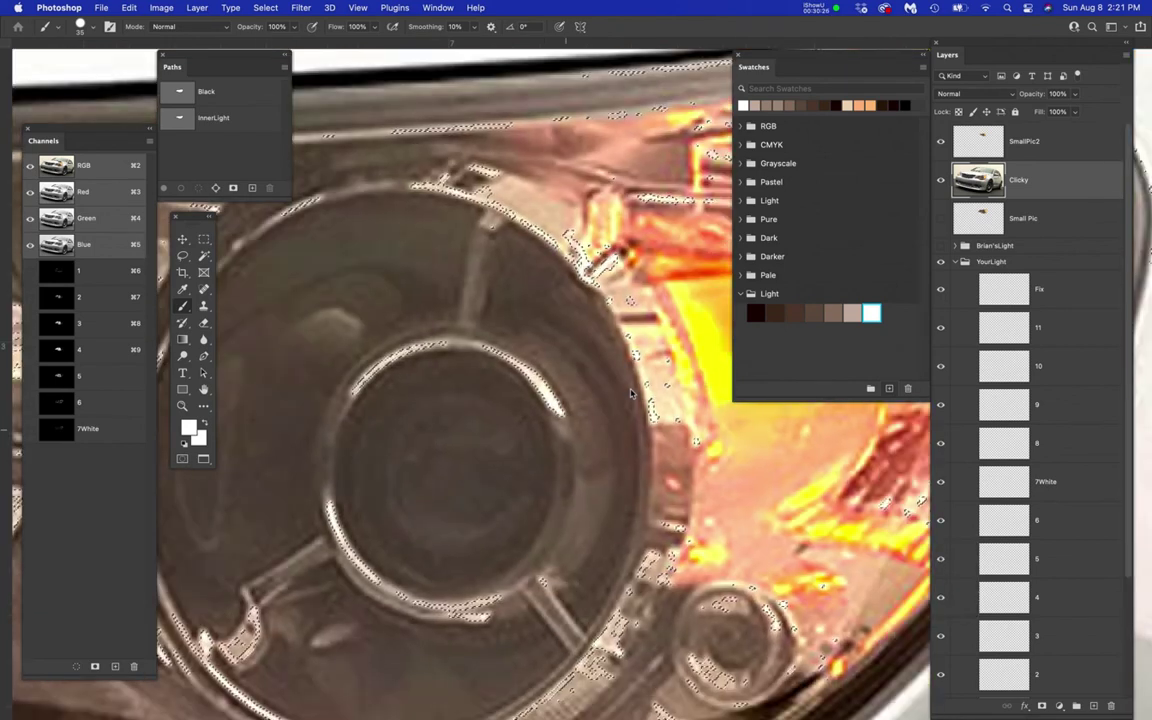
- Rename layers 8–11 to 8Pink1, 9Pink2, 10Pink3 and 11Yellow1
key(super+alt+2)
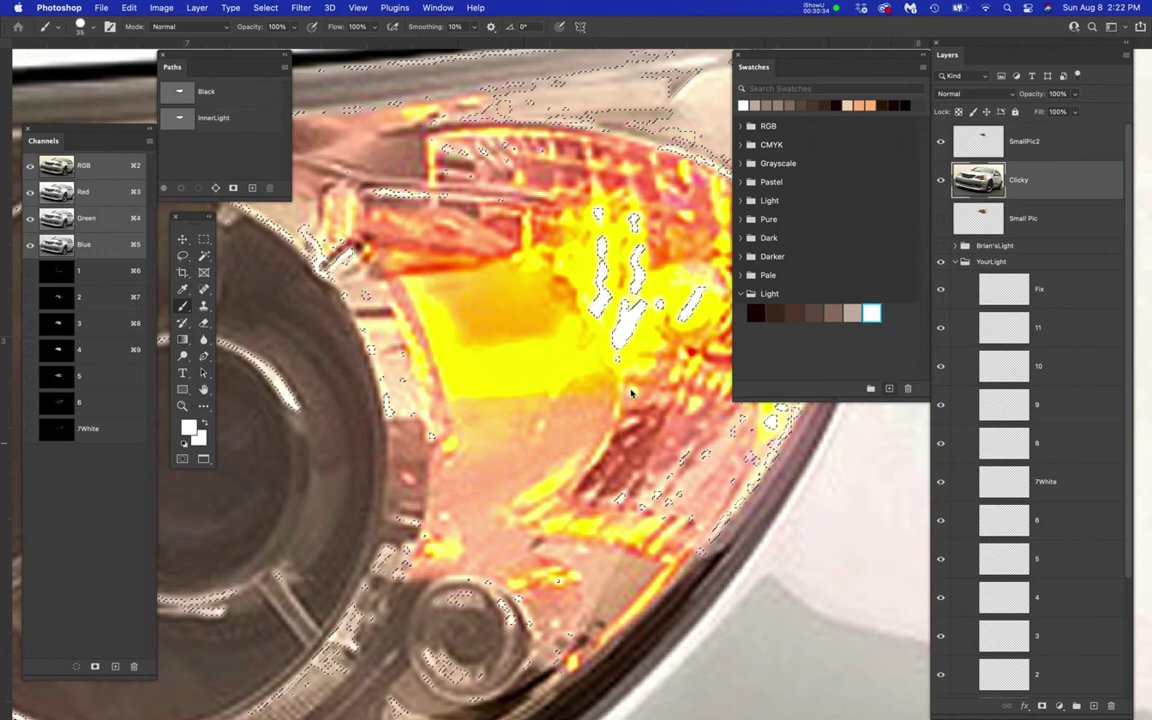
click(1041, 443)
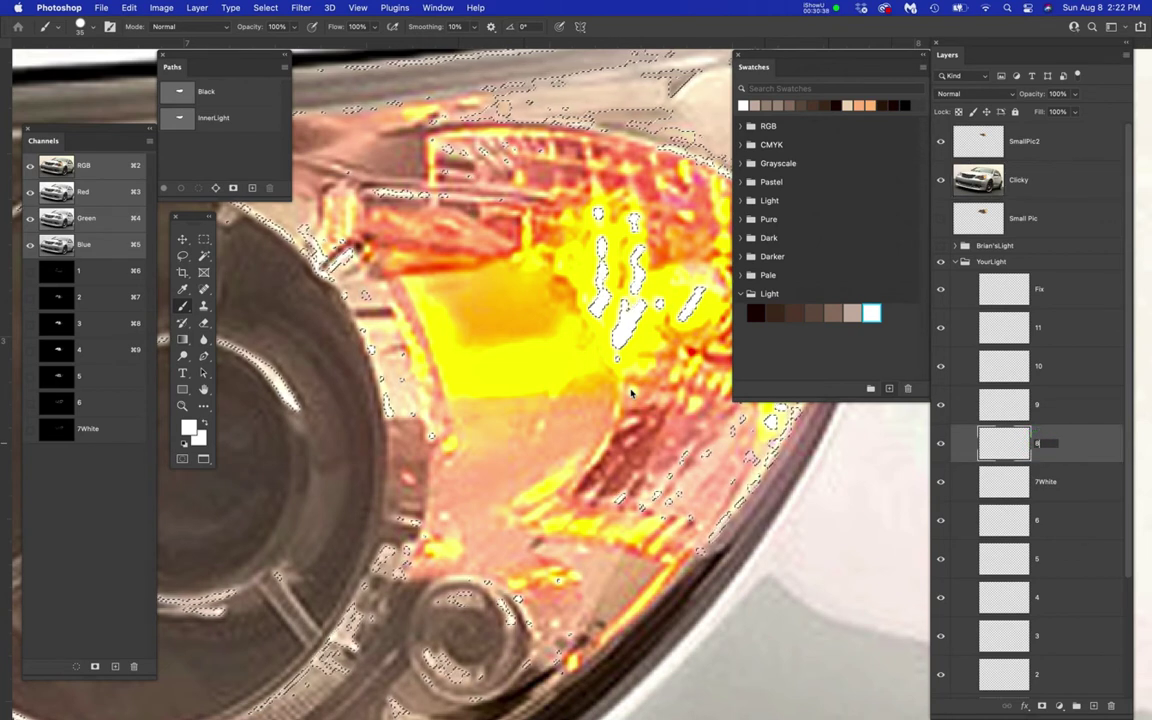
text(Pin)
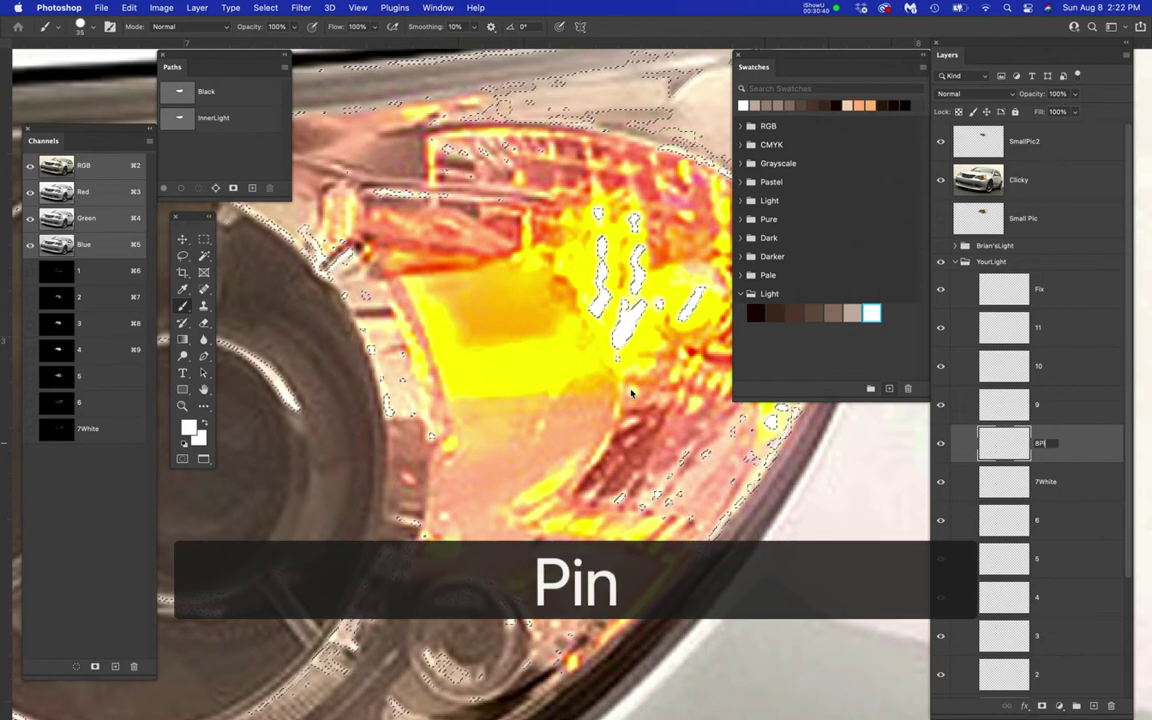
text(k1)
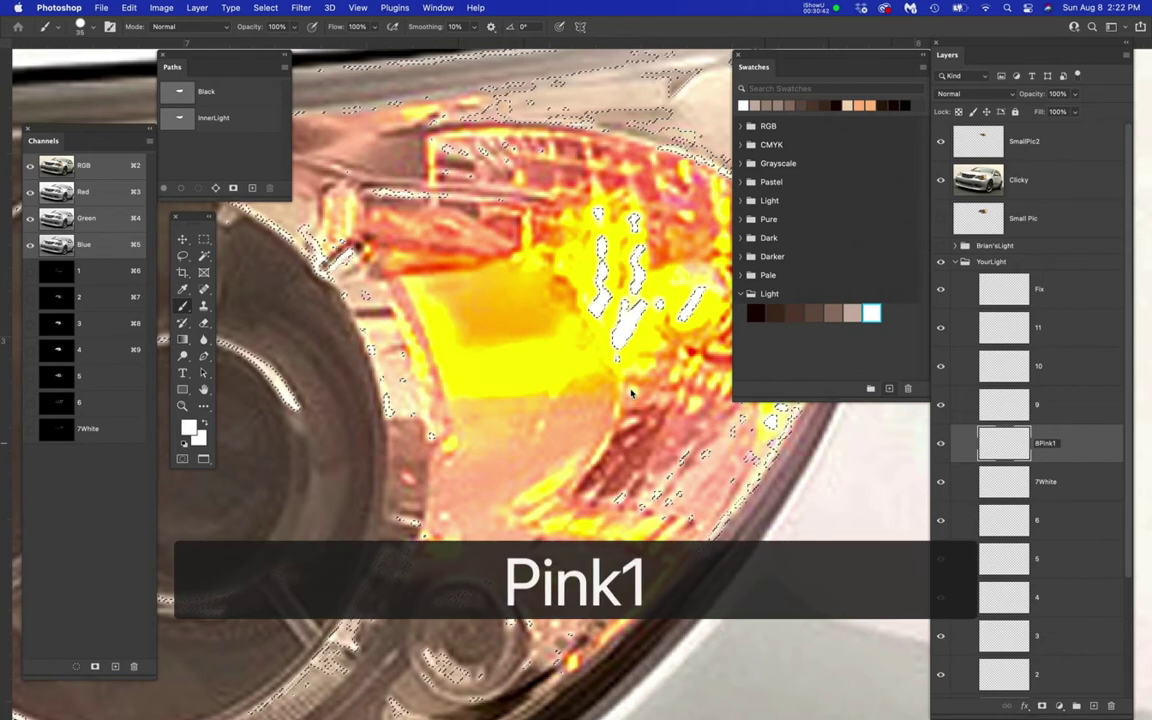
key(Return)
click(1038, 404)
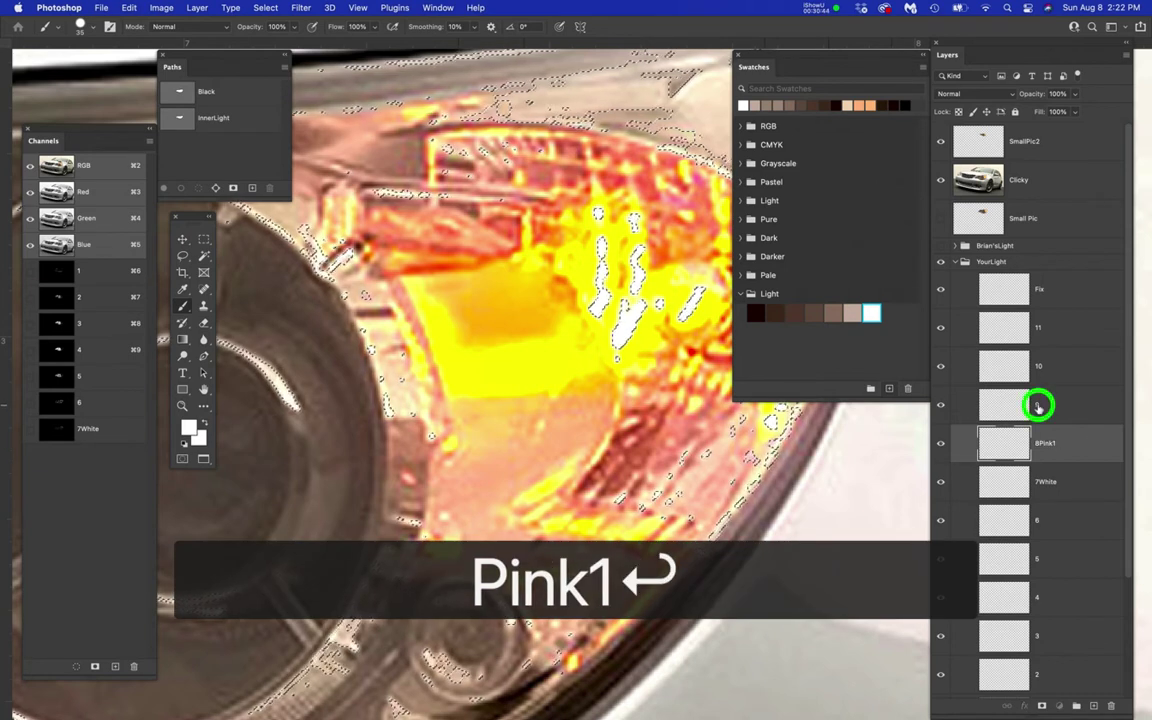
double_click(1040, 404)
text(P)
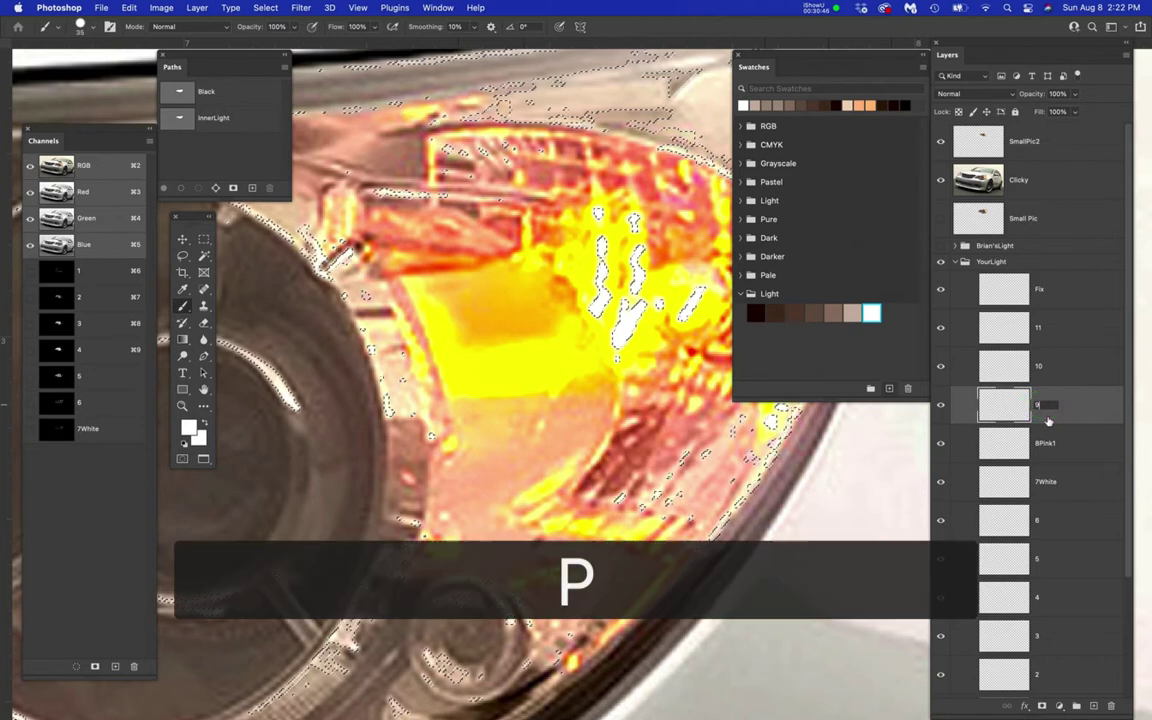
text(ink2)
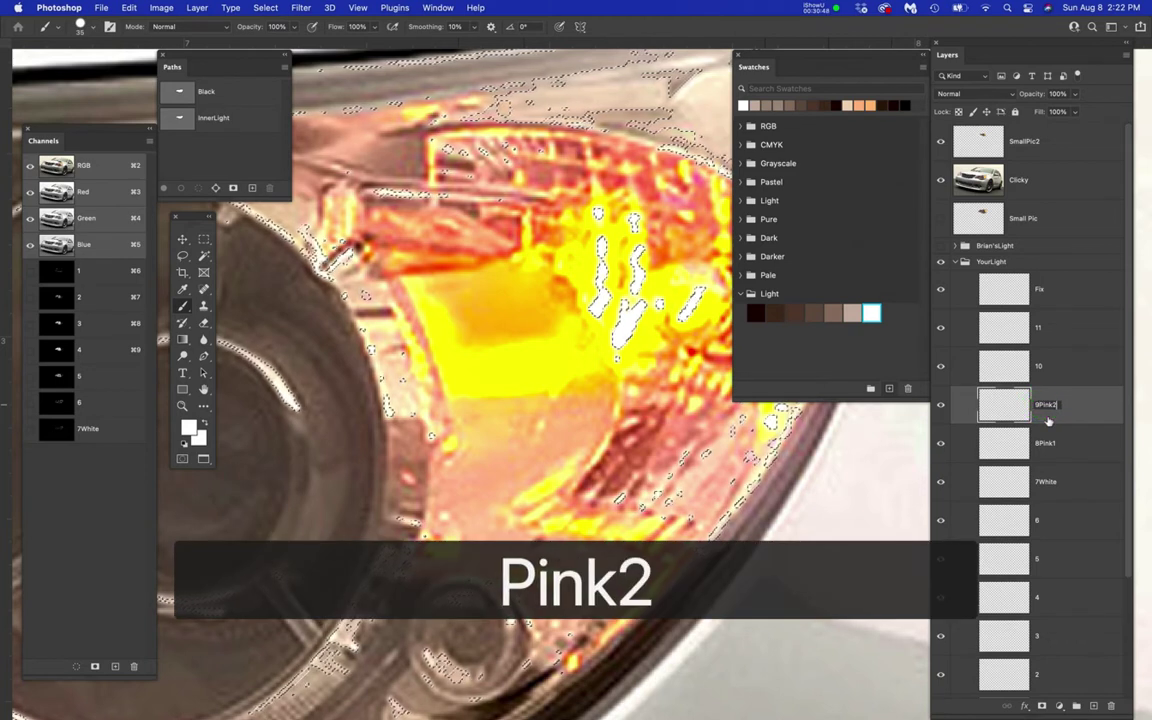
key(Return)
click(1041, 369)
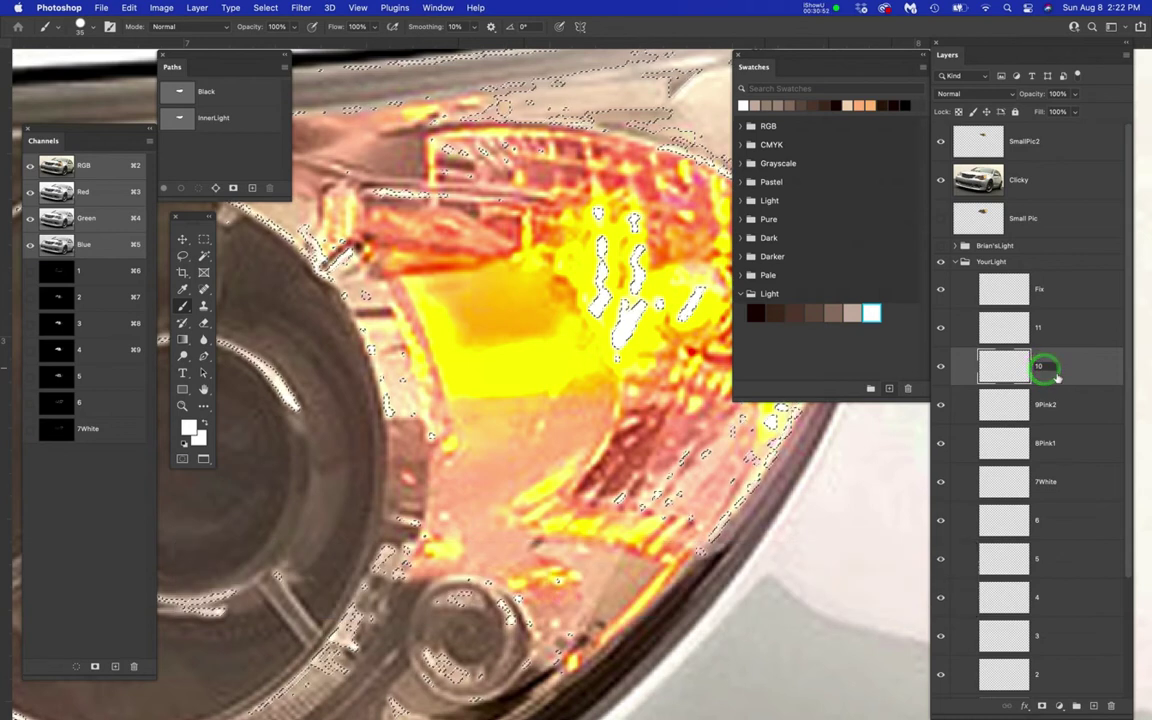
text(Pink)
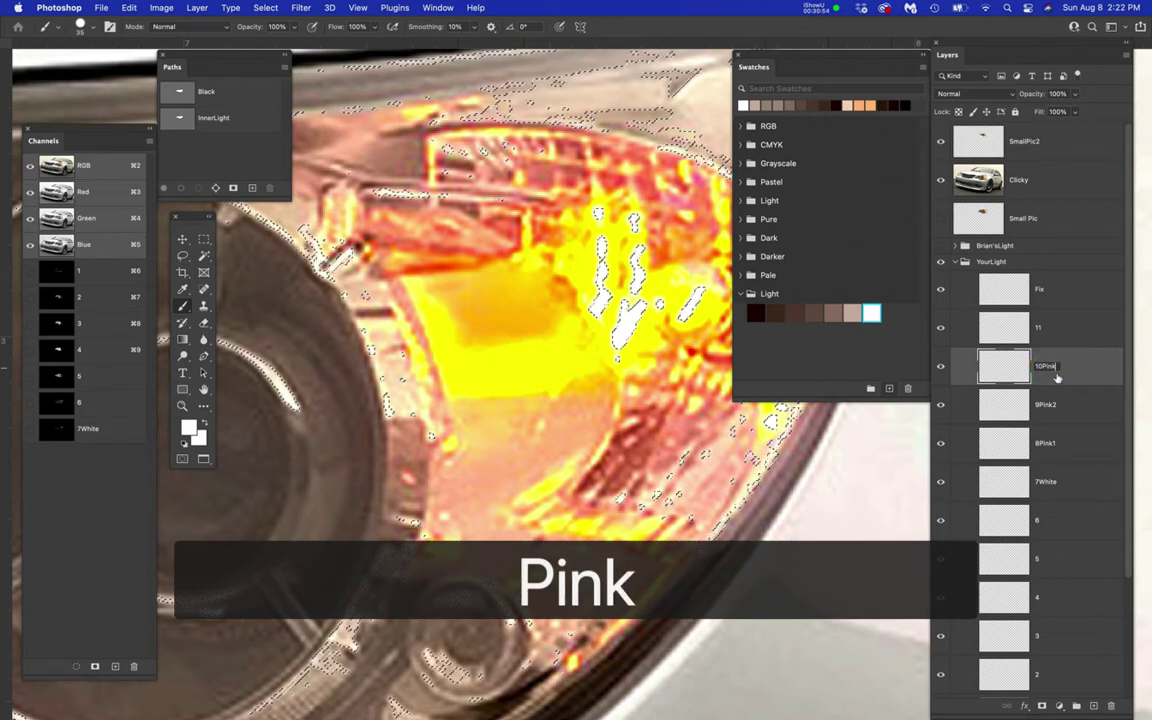
text(3)
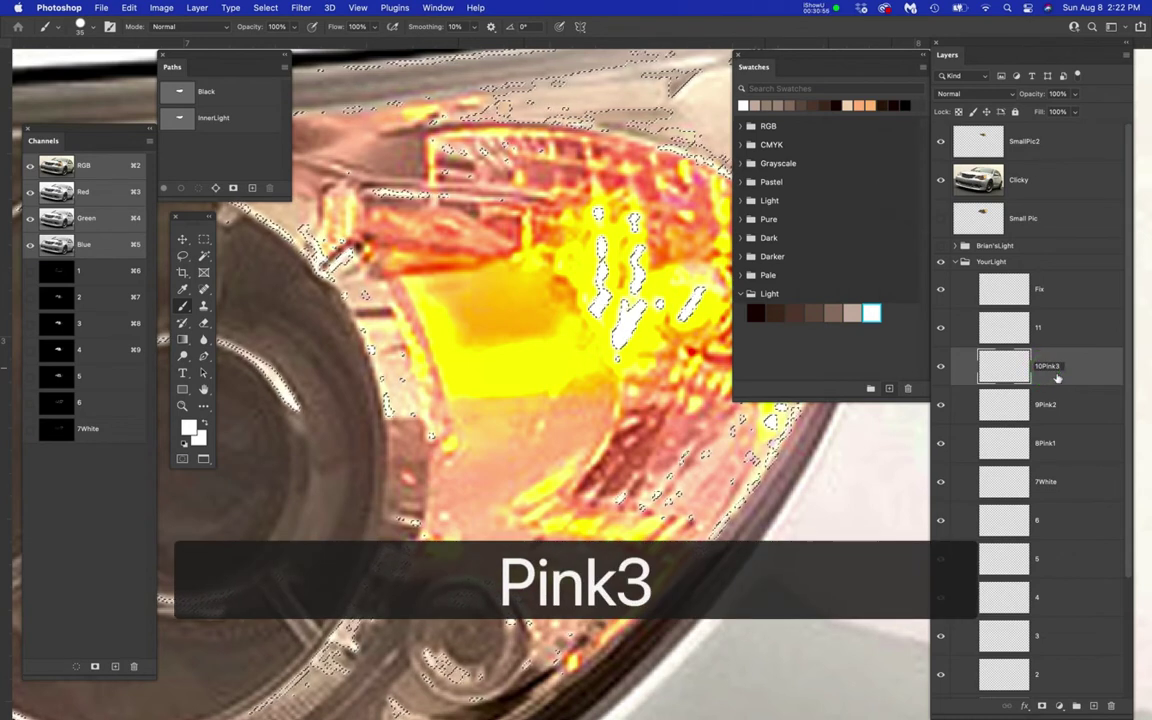
key(Return)
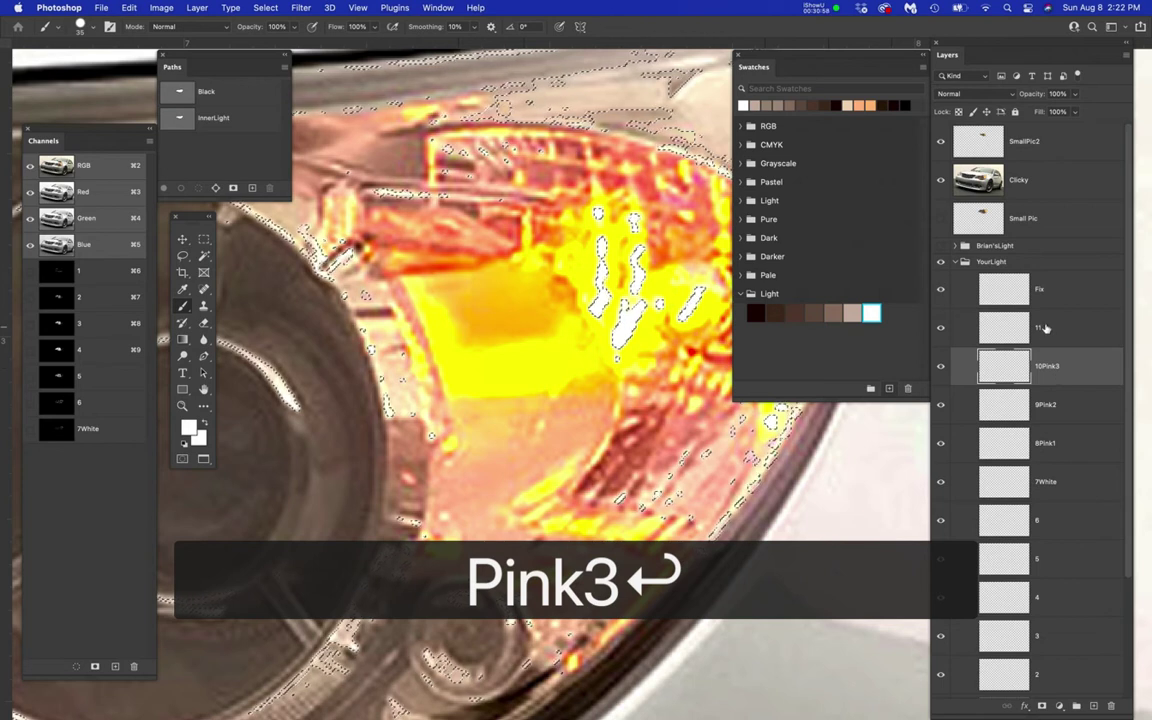
click(1043, 327)
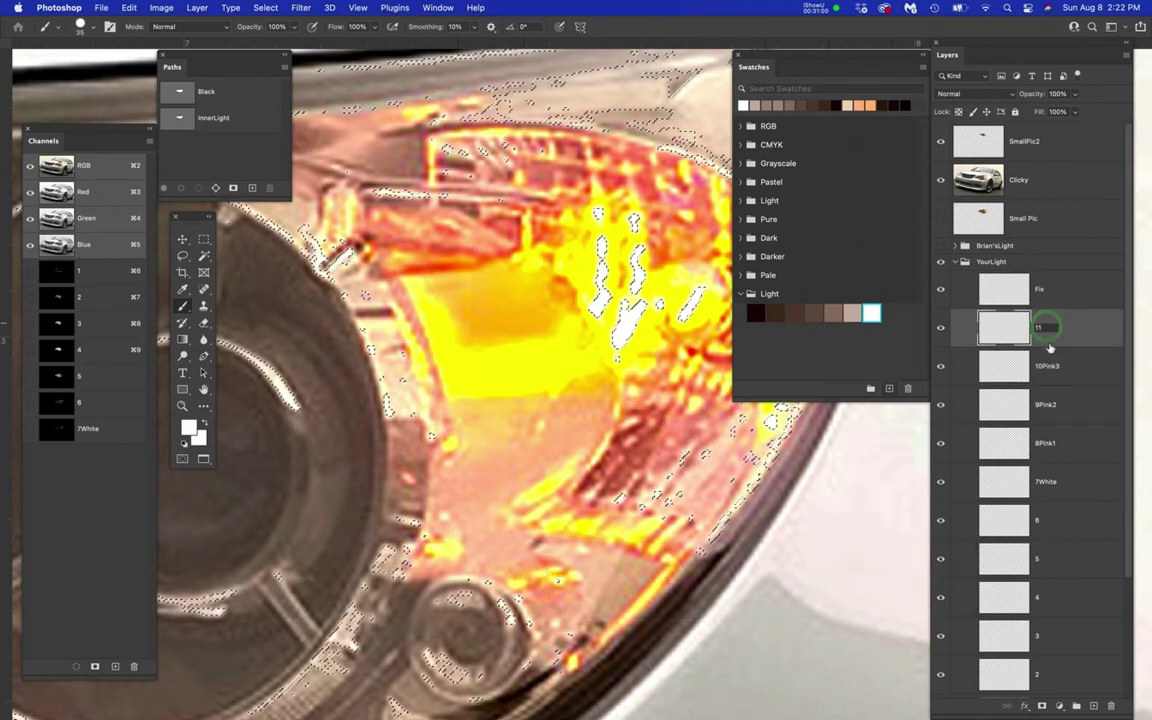
text(Yellow1)
key(Return)
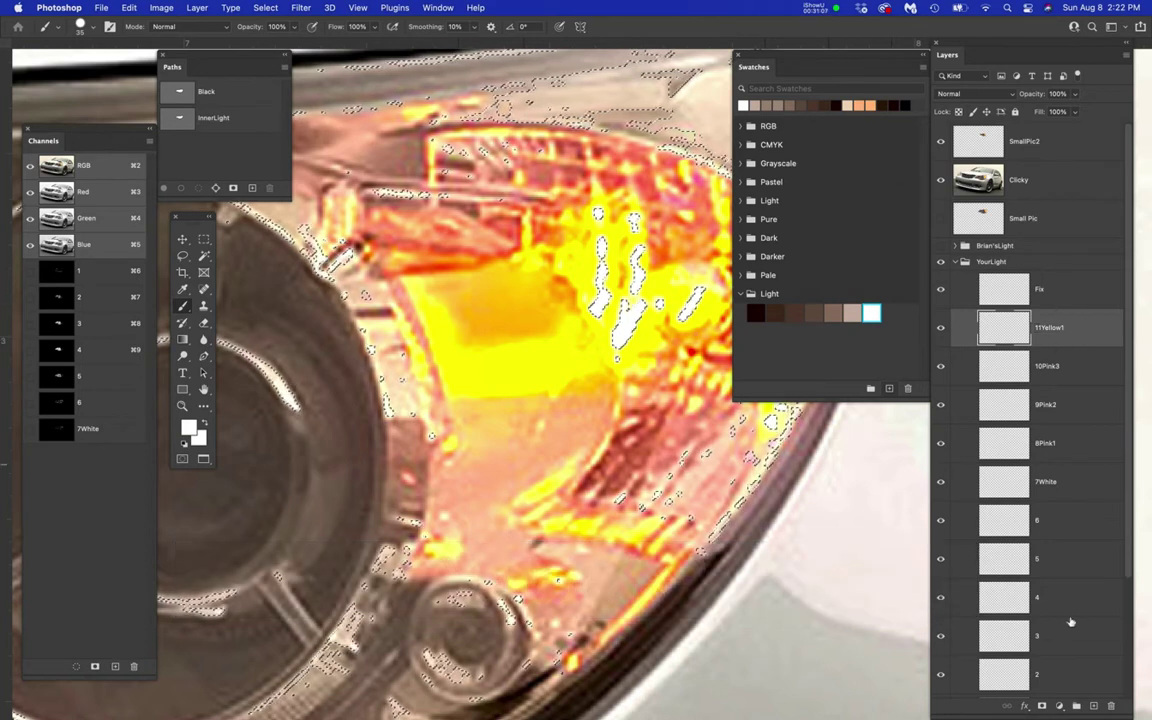
- Add a new layer named 12Yellow2 above 11Yellow1, then make the Clicky layer active
click(1093, 705)
double_click(1040, 326)
text(12)
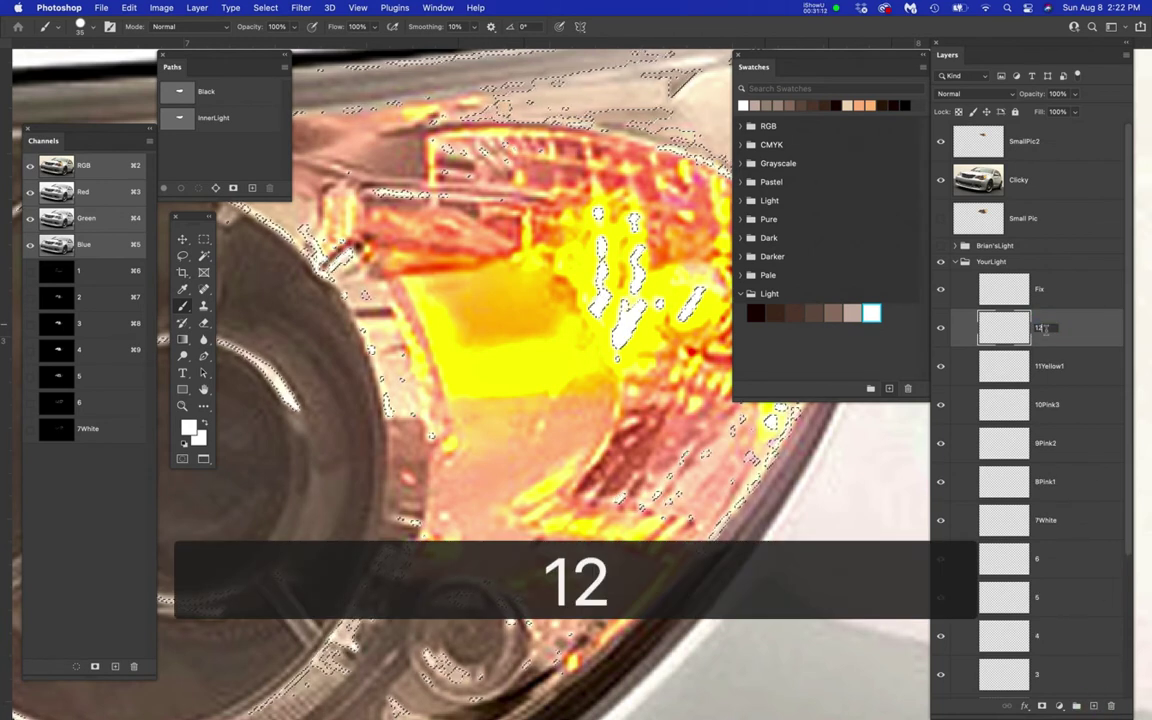
text(Yell)
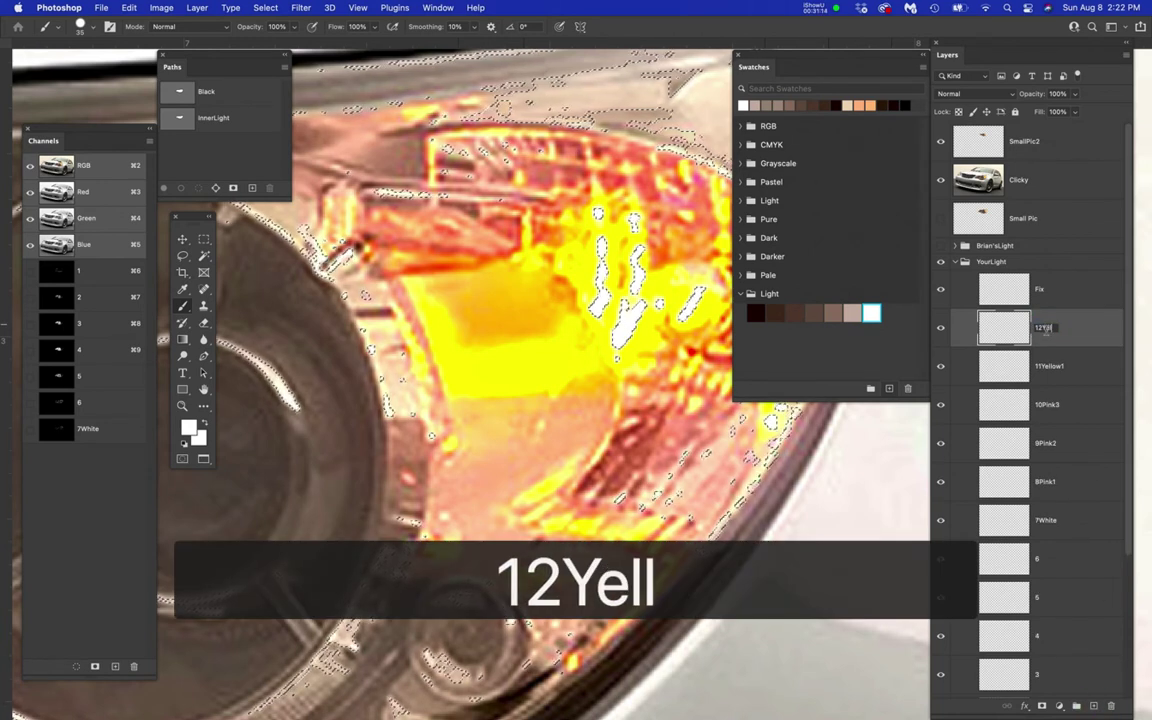
text(ow2)
key(Return)
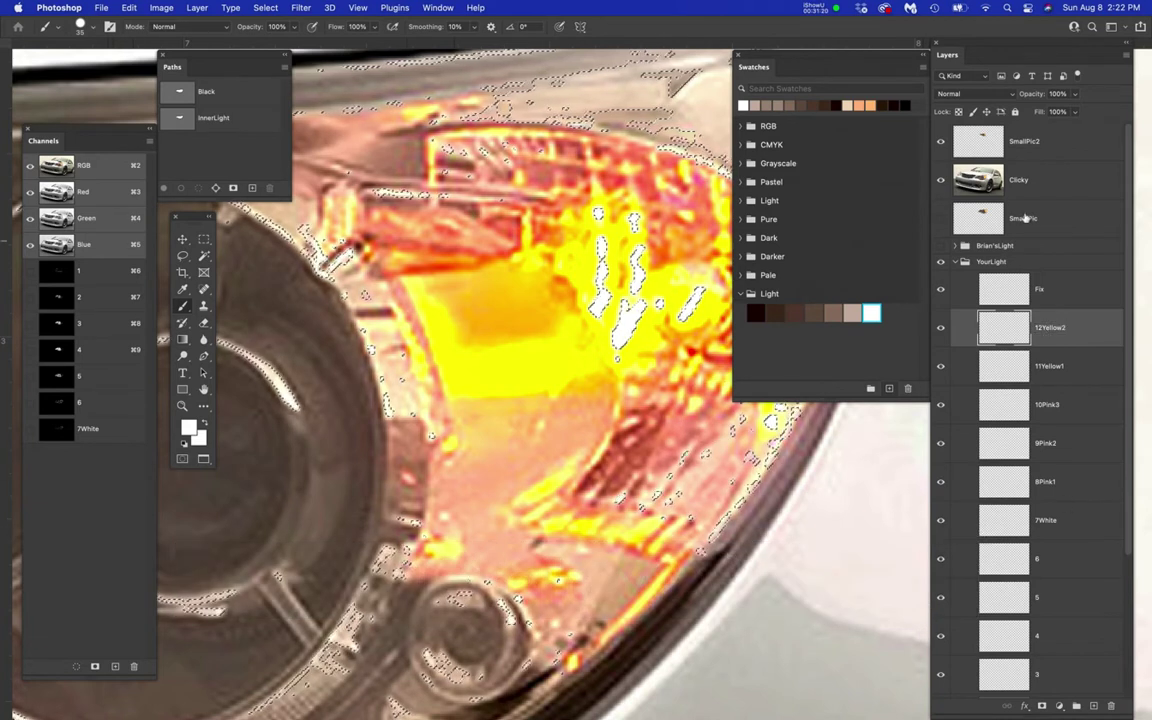
click(1040, 176)
- Load the Black path as a selection and select the peach headlight tone with Color Range
scroll(500, 460, down, 1)
key(super+d)
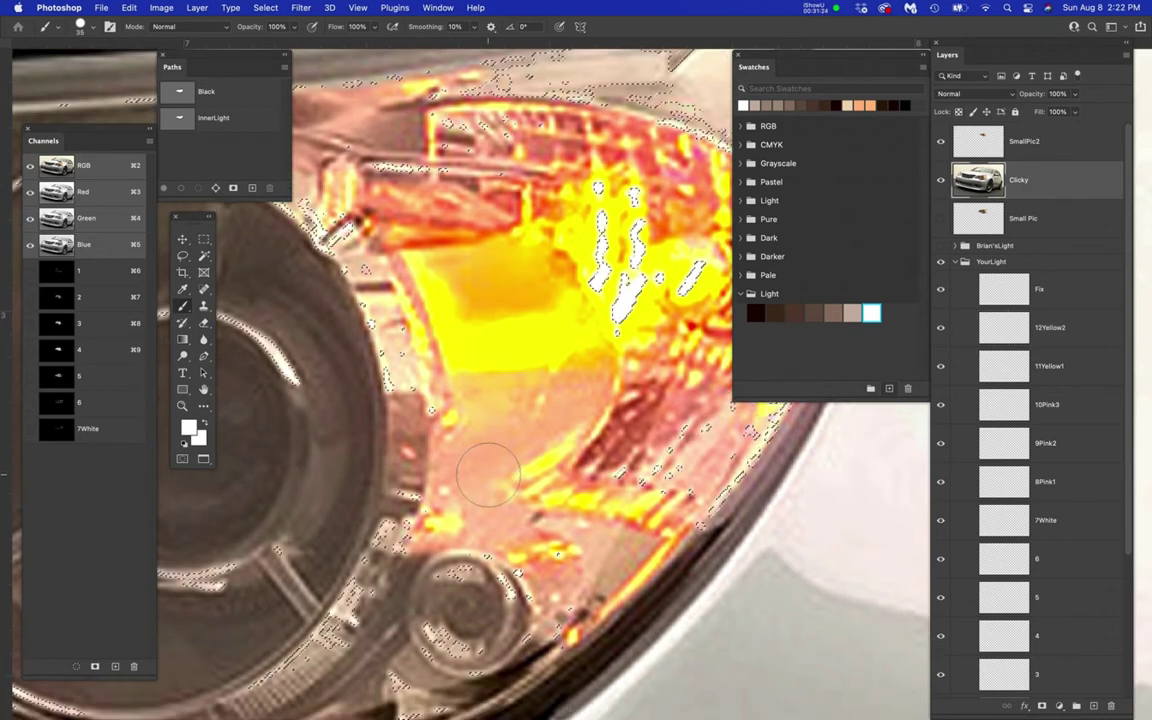
key(super+shift+d)
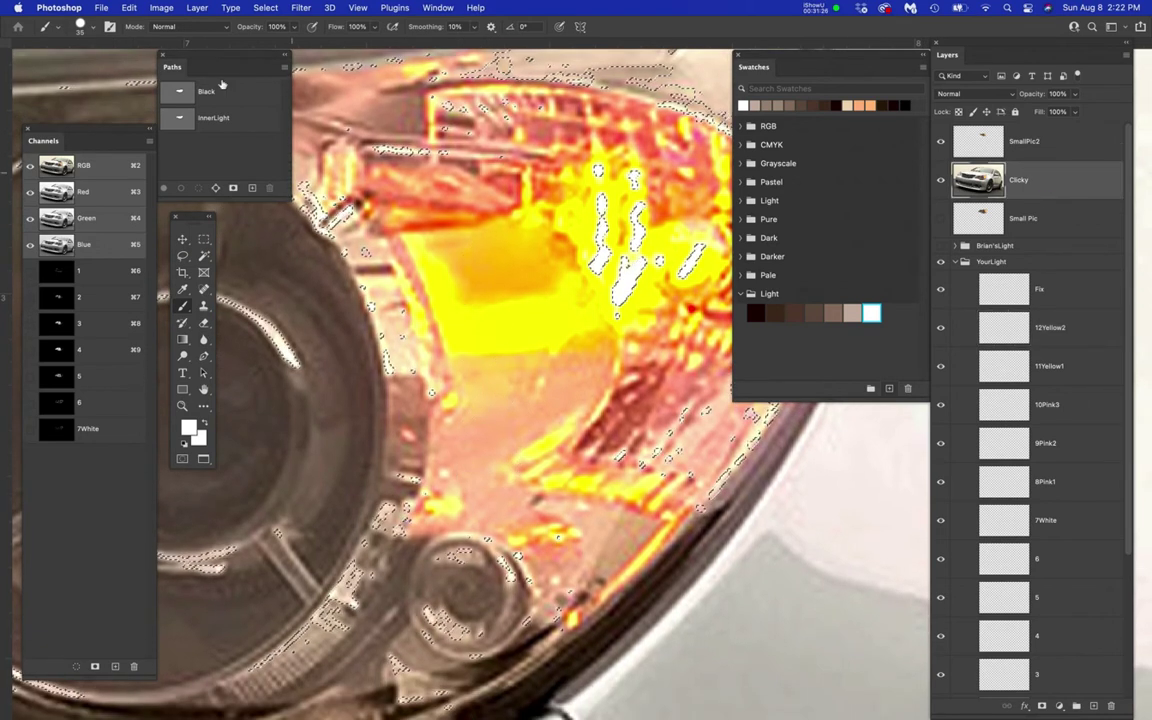
super+click(178, 92)
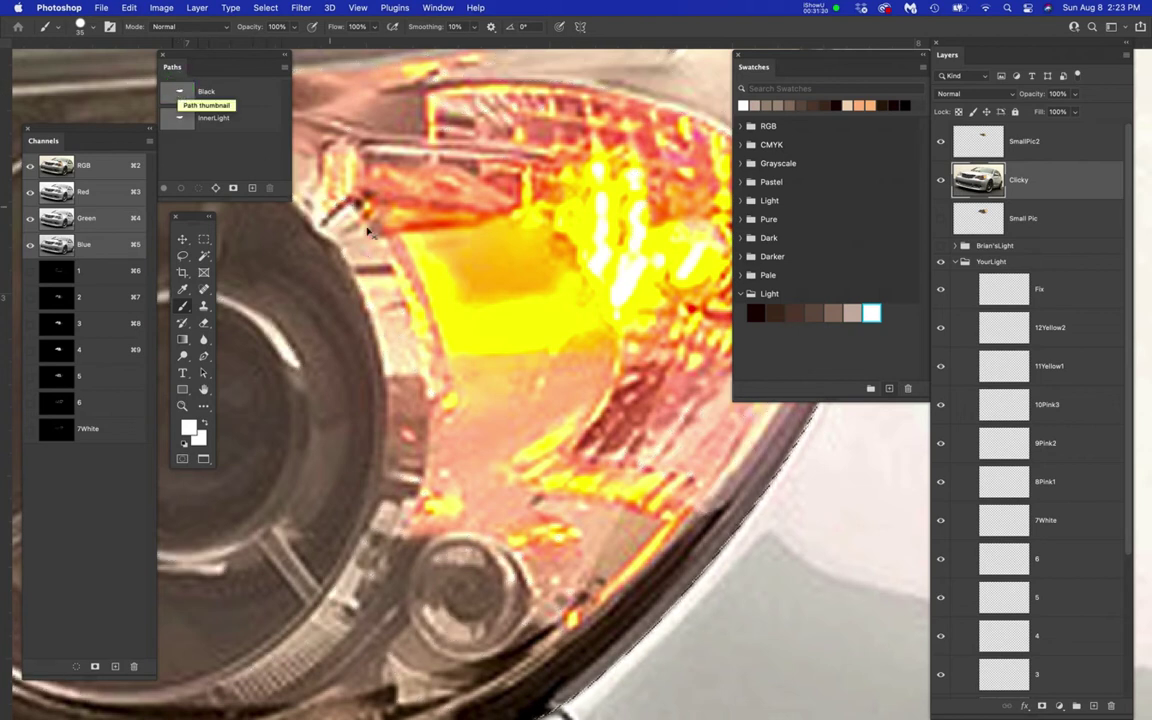
click(265, 8)
click(297, 130)
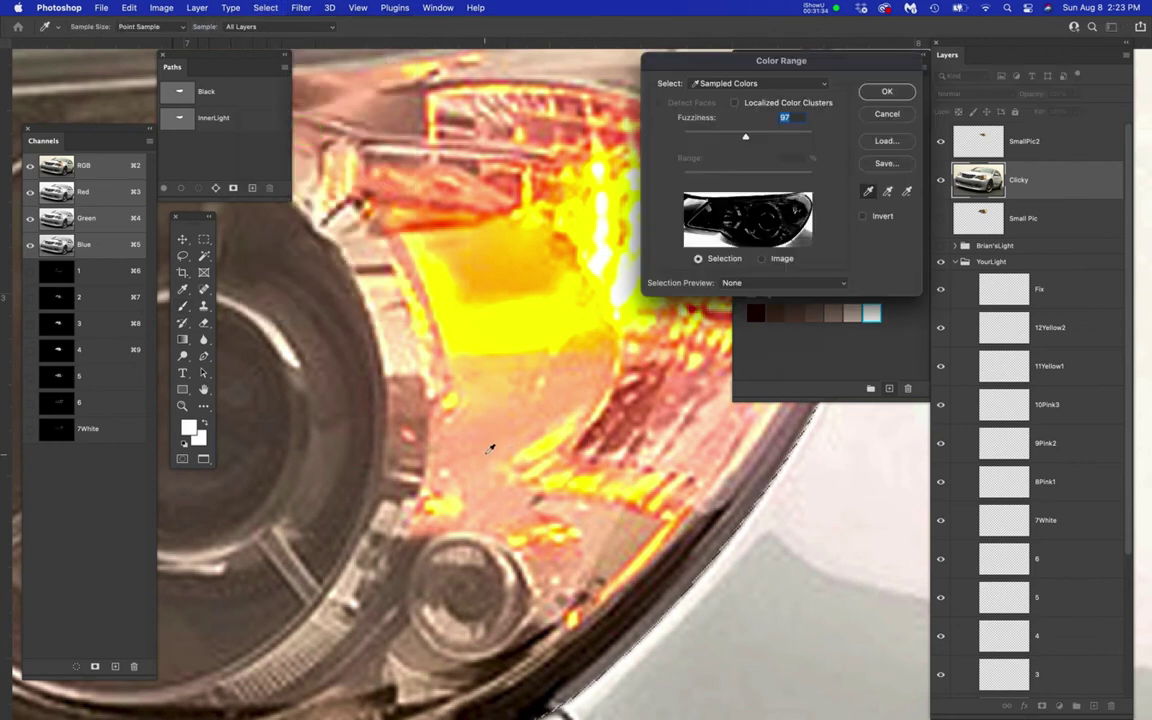
click(480, 457)
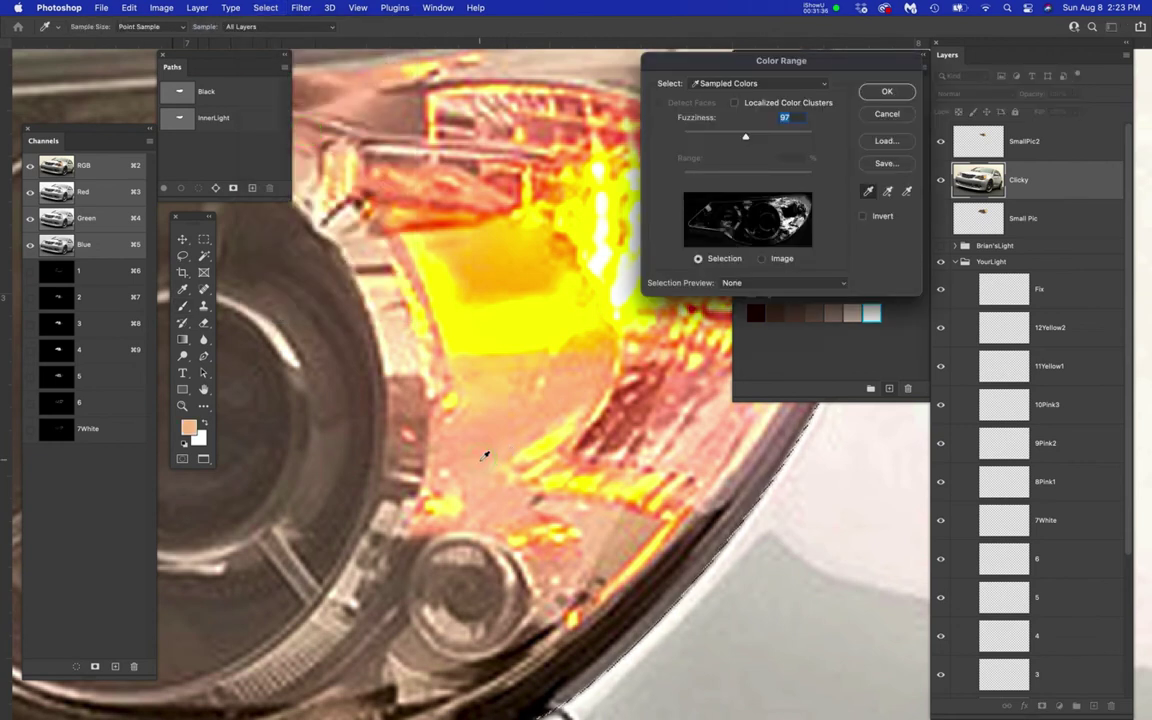
click(889, 93)
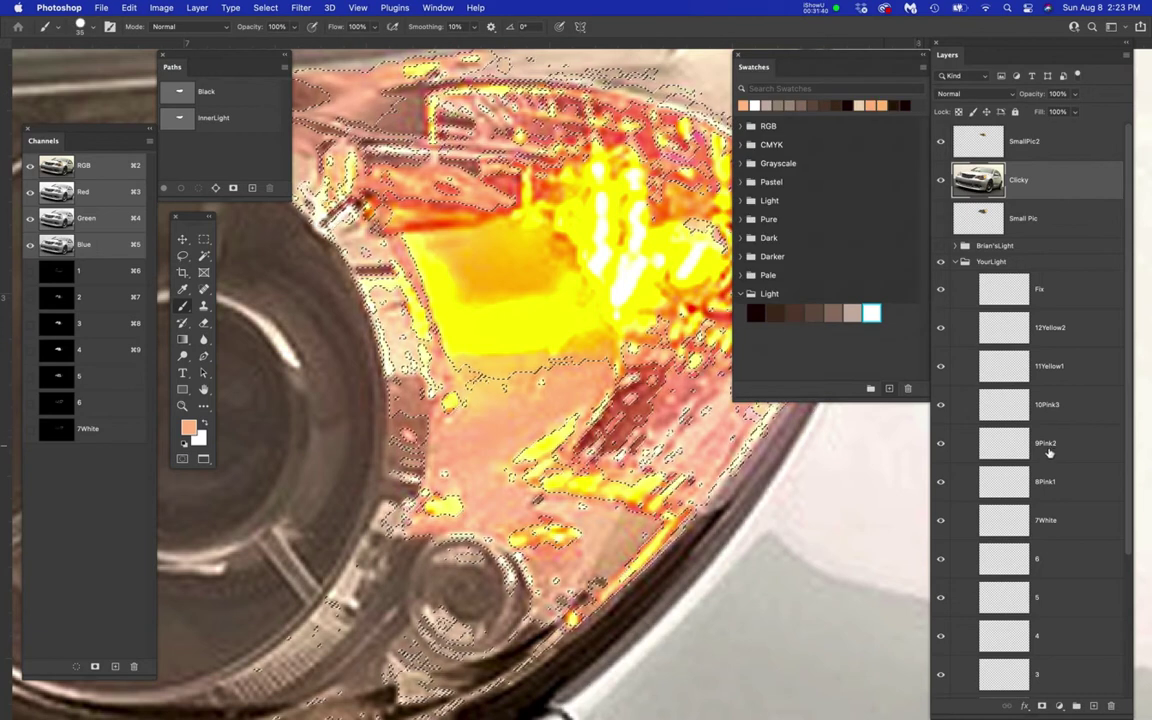
- Copy the 8Pink1 layer name and save the selection as channel 8Pink1
double_click(1046, 481)
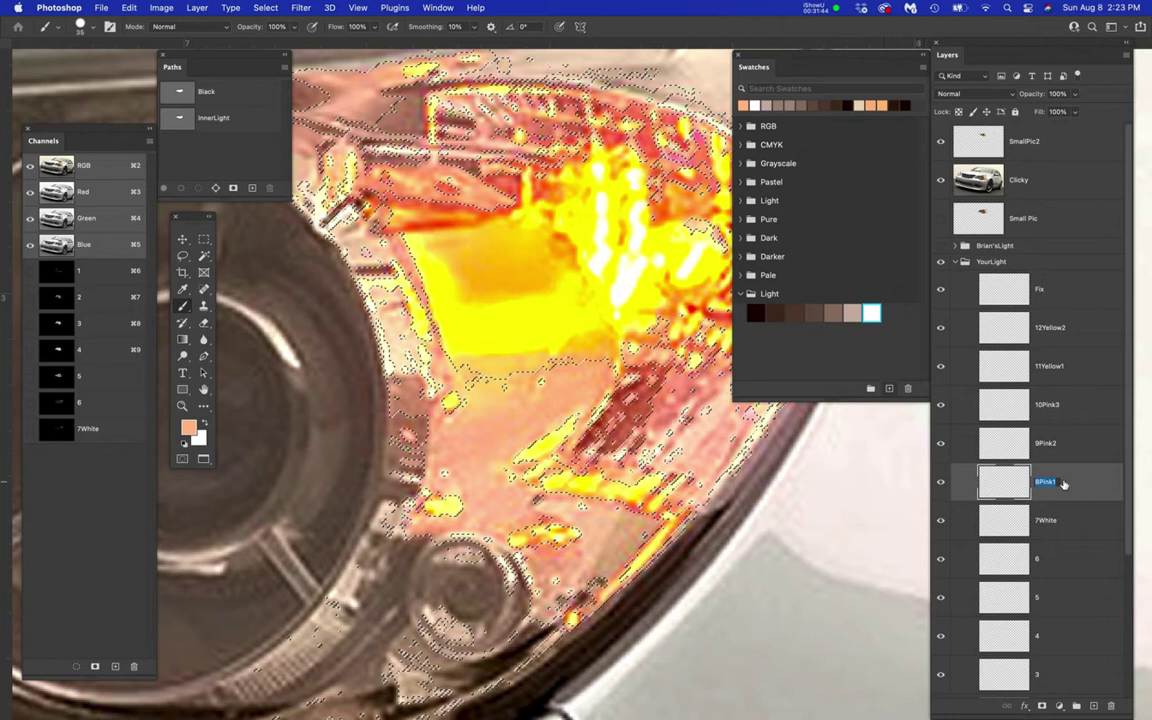
key(super+c)
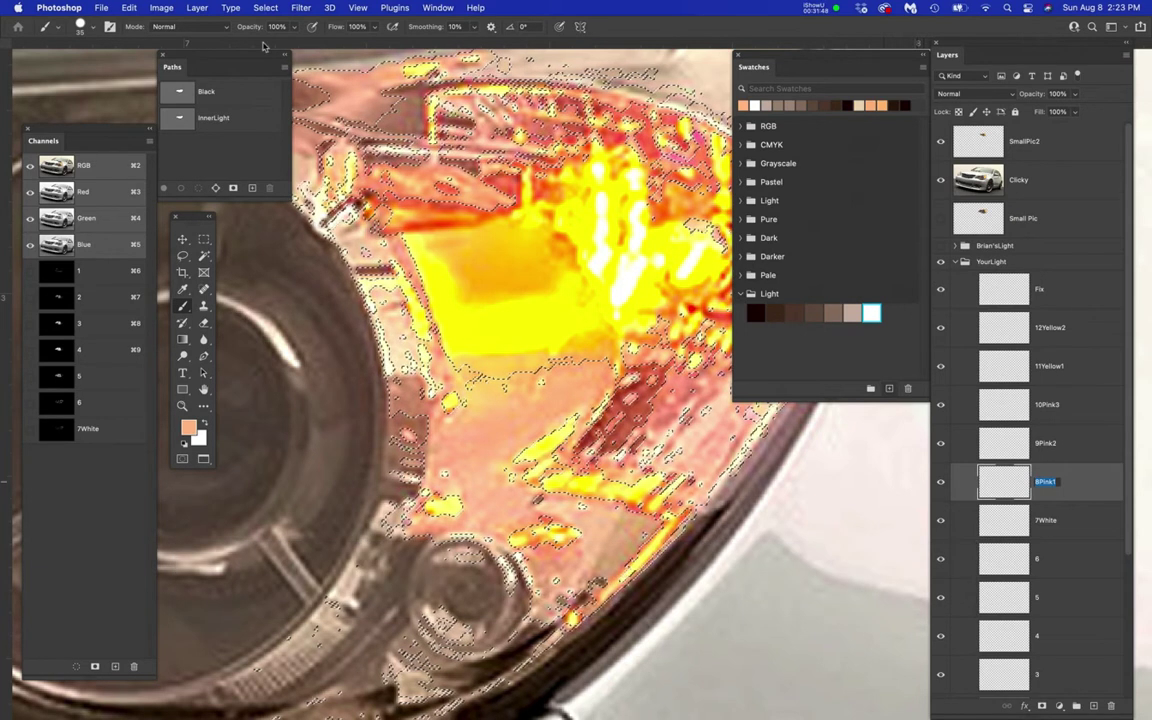
drag(272, 8, 274, 294)
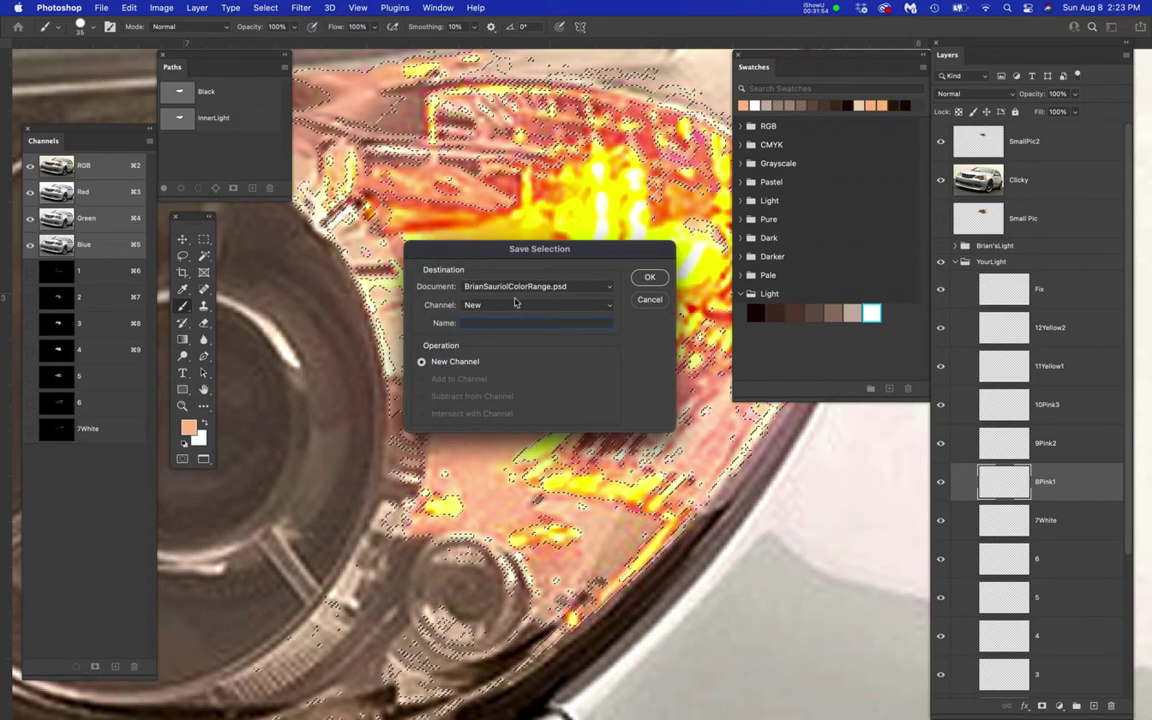
key(super+v)
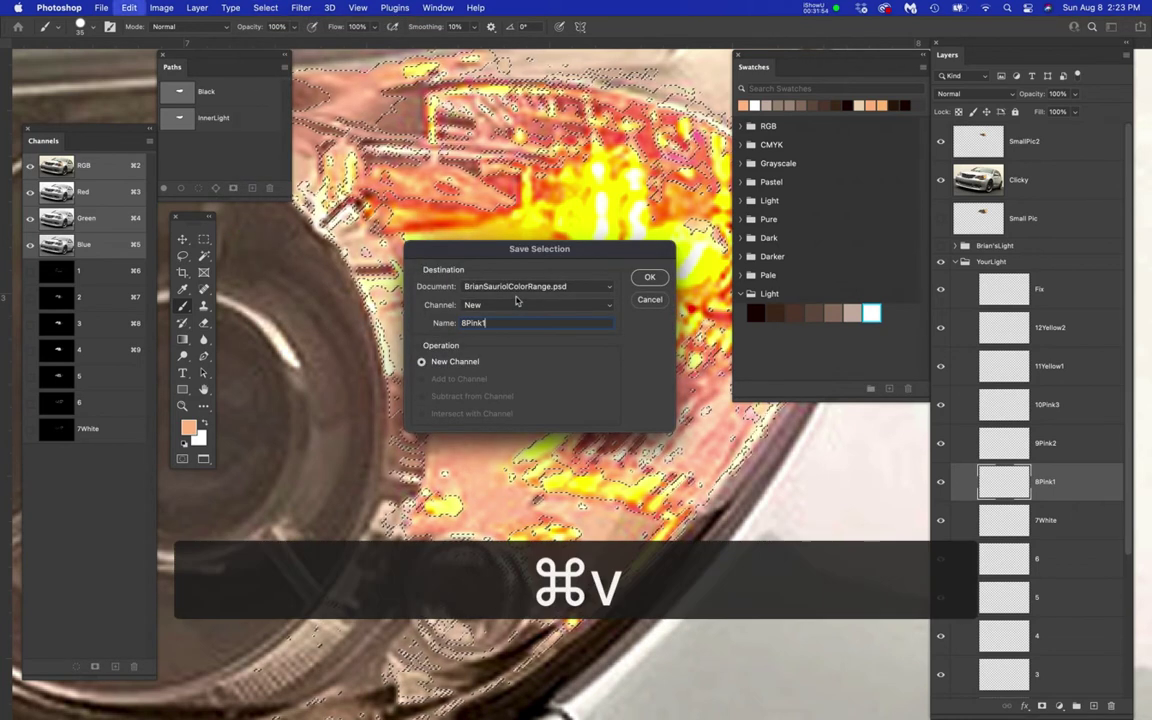
click(647, 277)
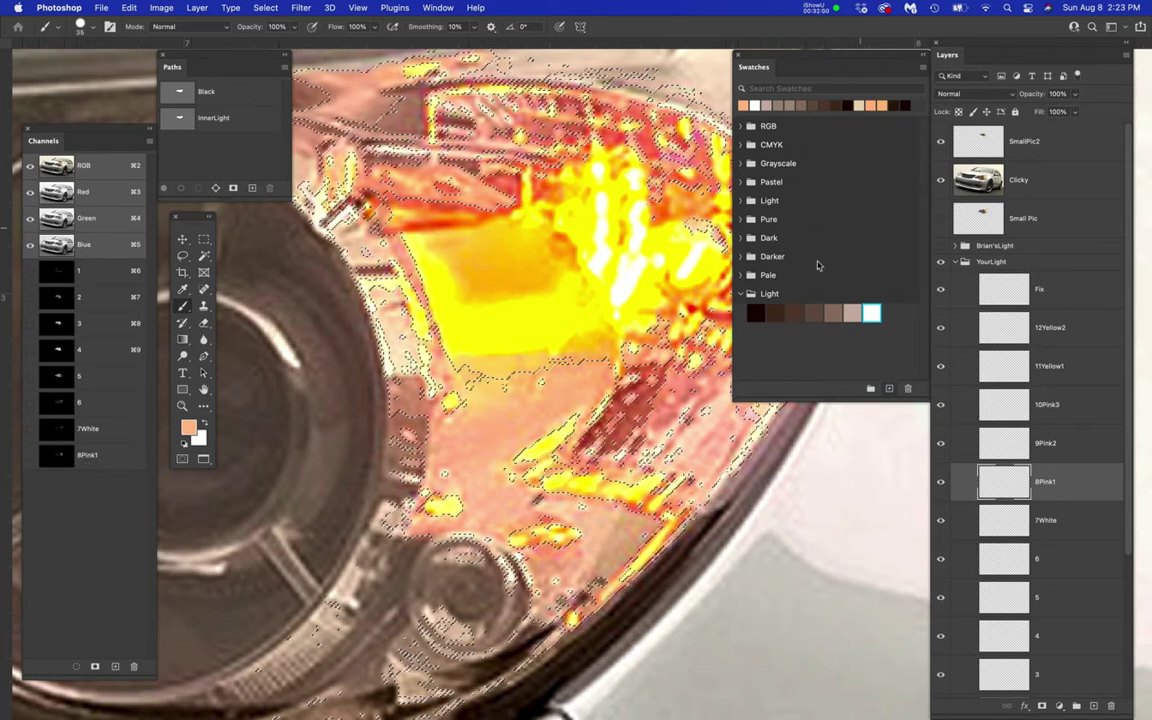
- Add the peach colour as swatch 8Pink1 in the Light group
click(842, 296)
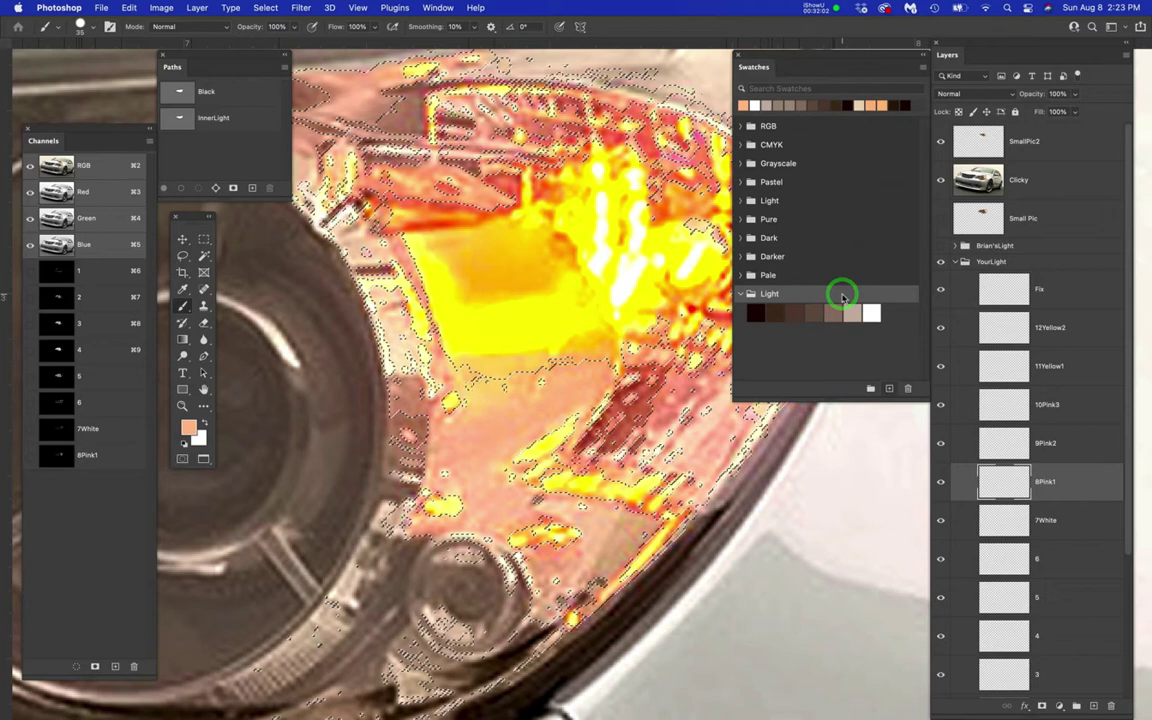
click(889, 389)
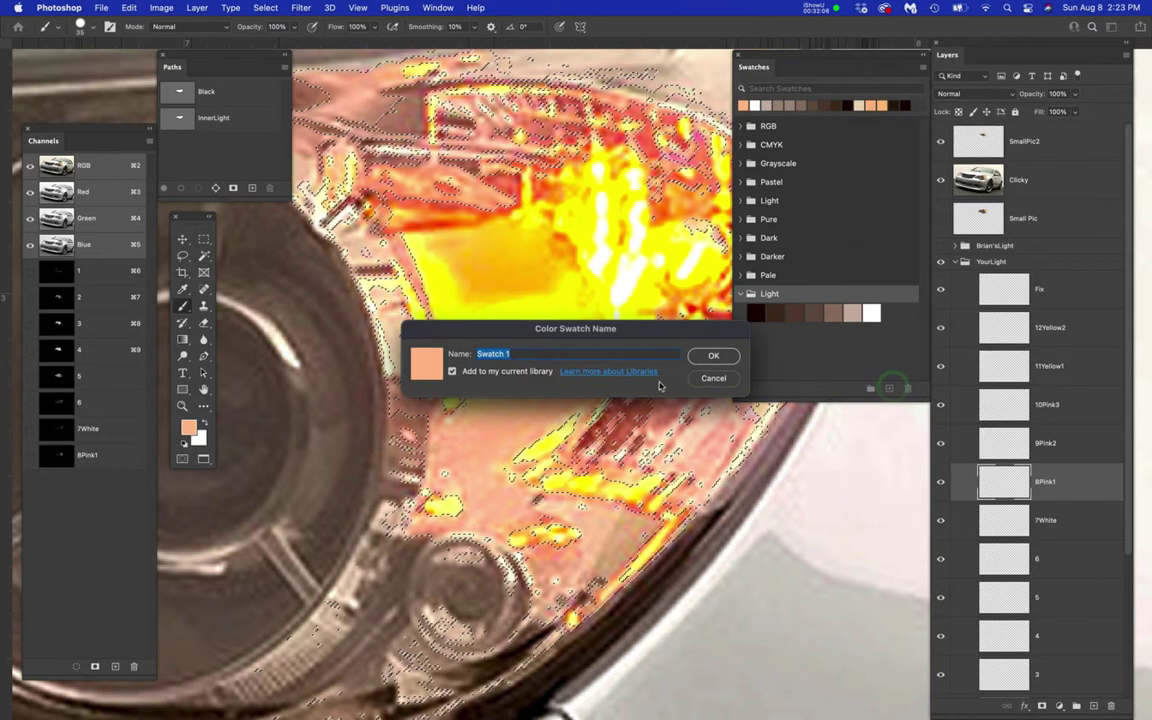
key(super+v)
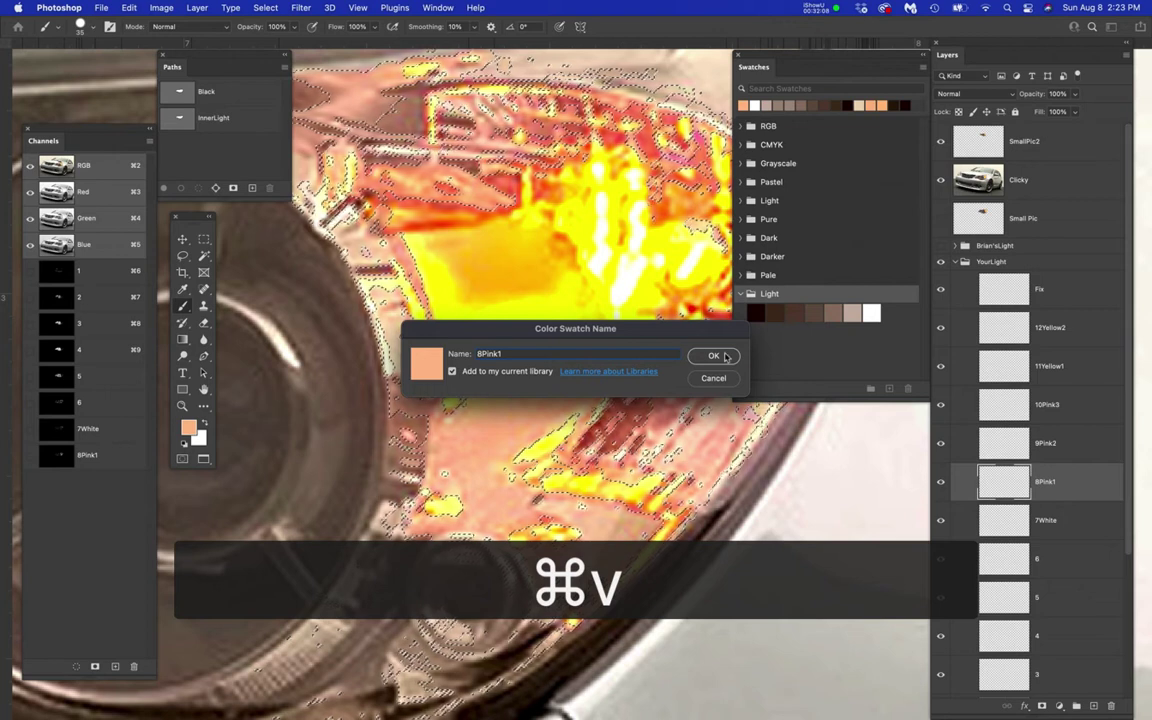
click(724, 356)
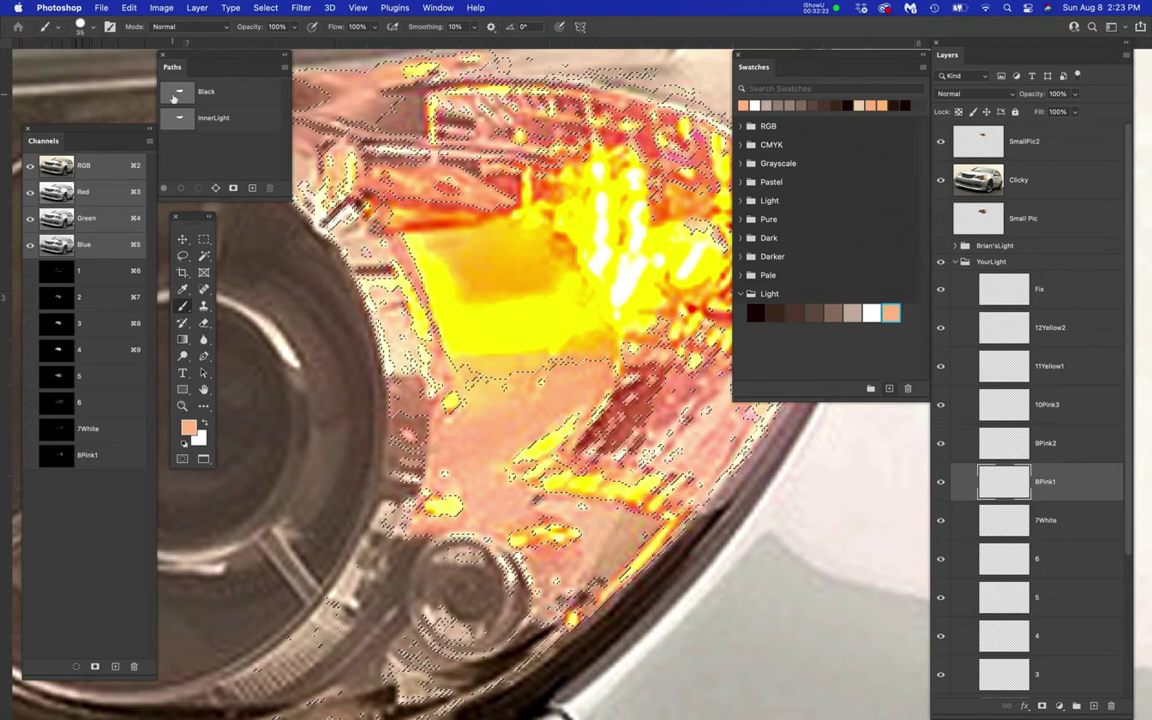
- Load the Black path and Color Range-select a sampled headlight rim colour
super+click(177, 93)
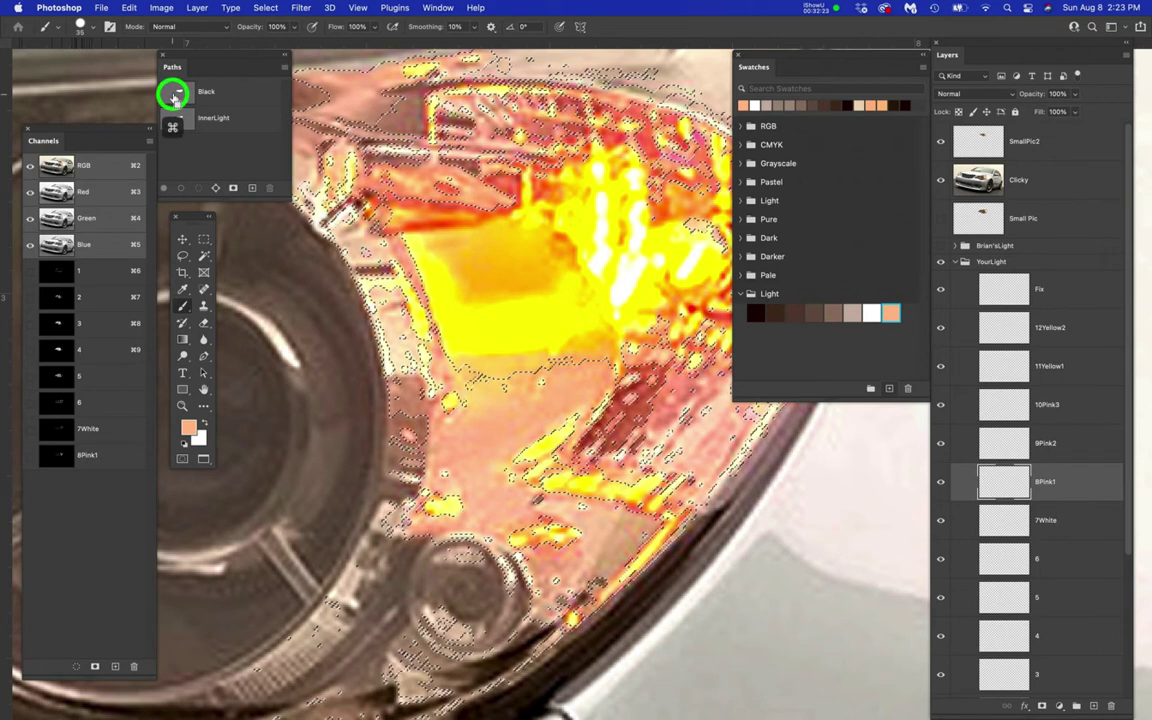
click(266, 8)
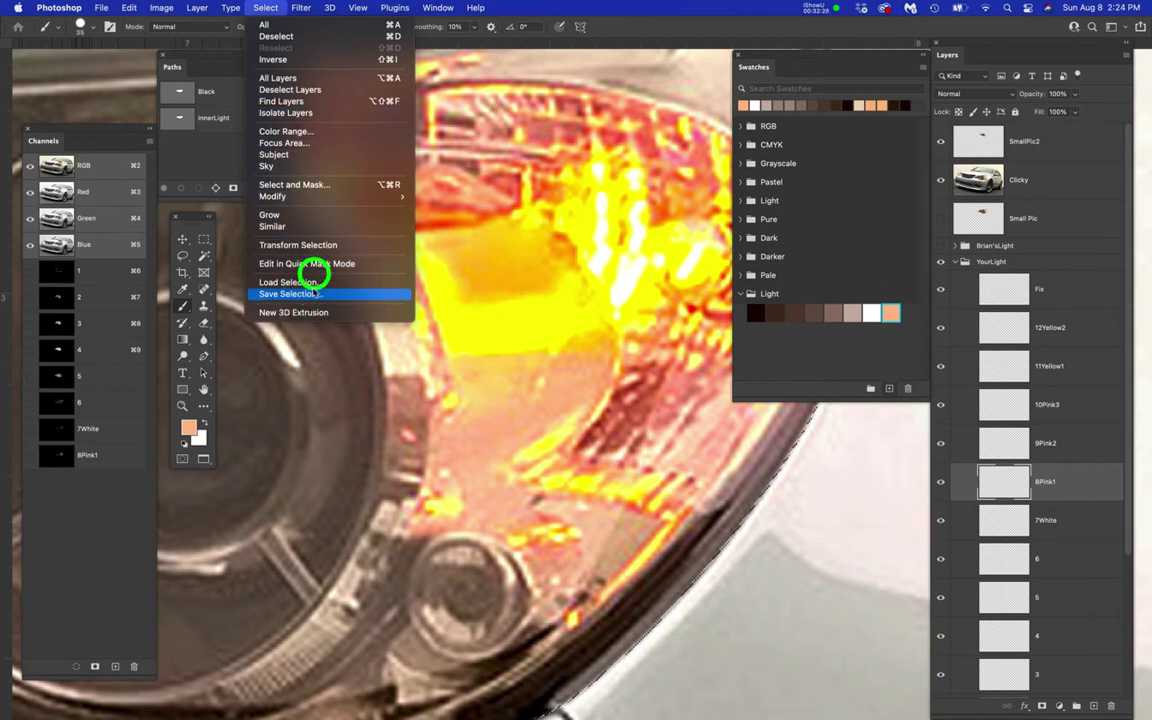
click(298, 131)
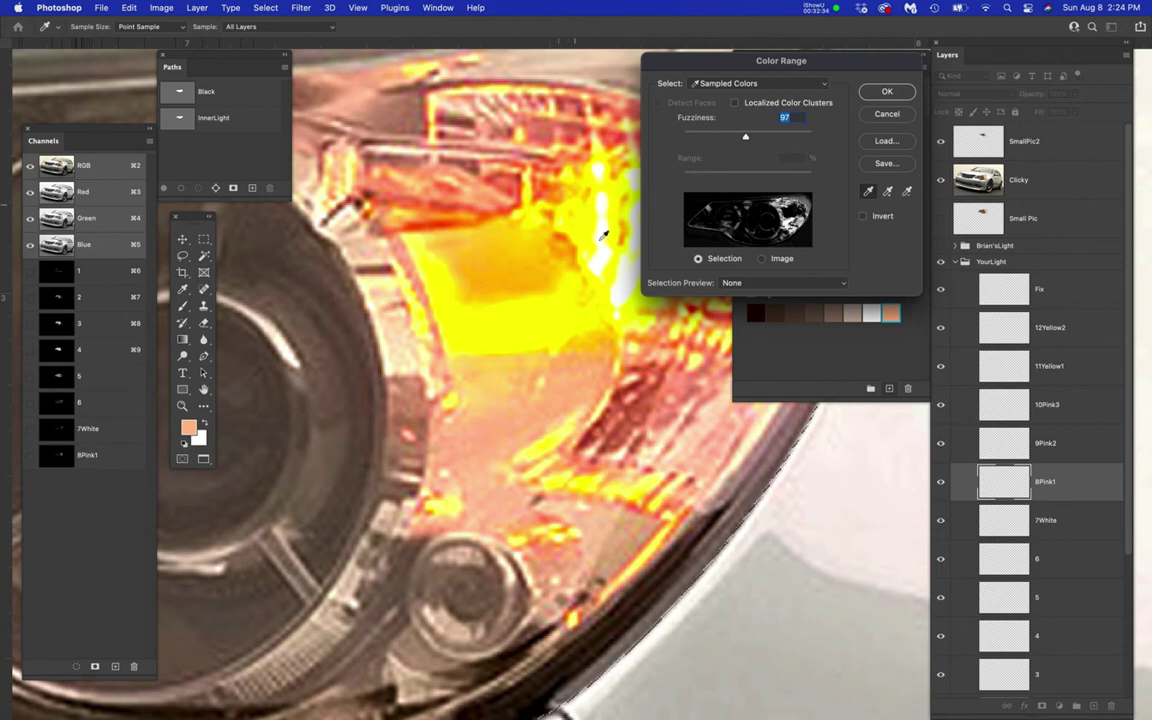
click(660, 390)
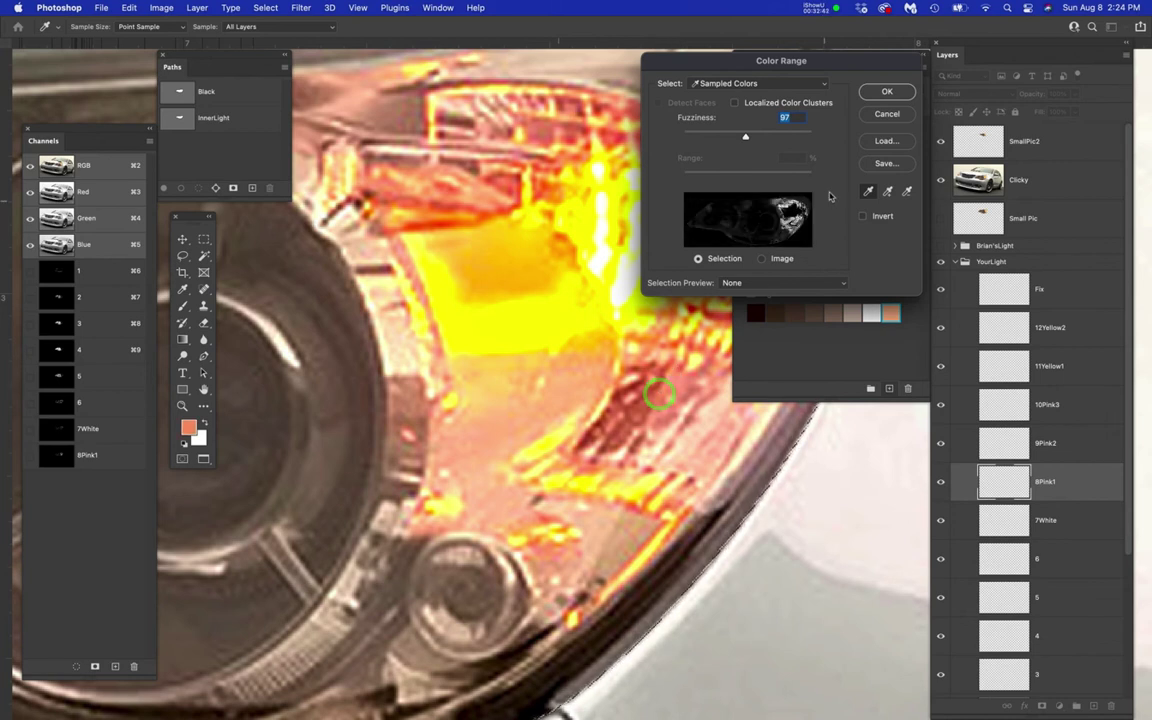
click(884, 91)
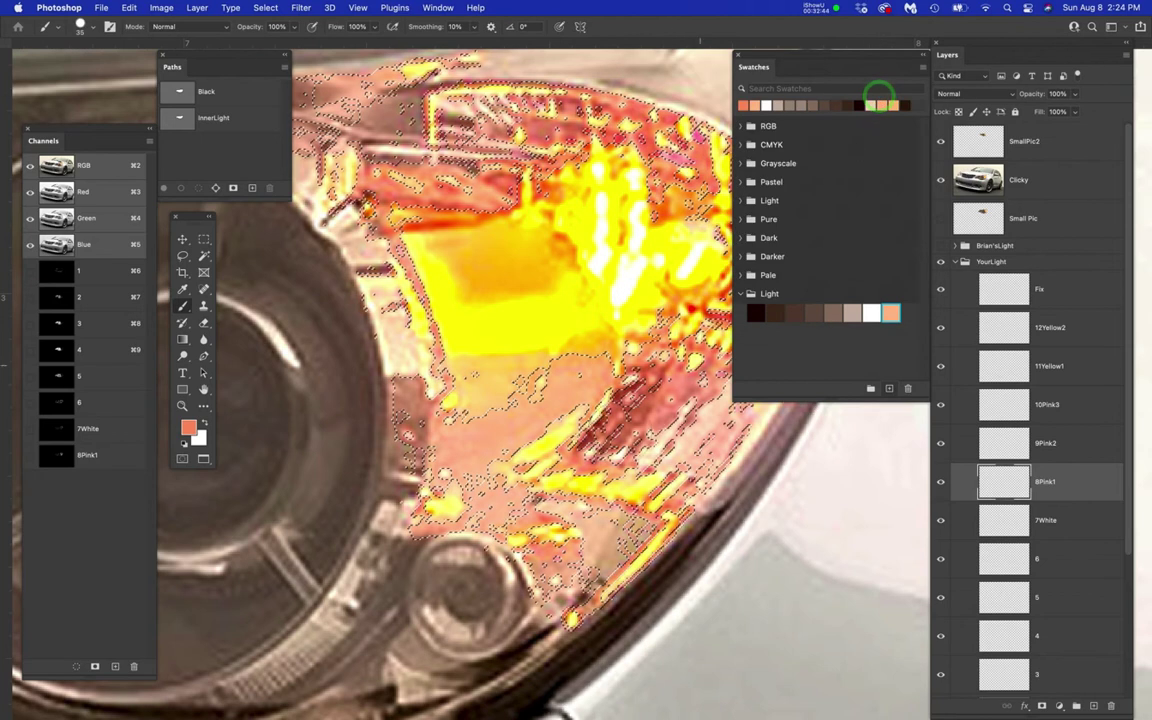
- Copy the 9Pink2 layer name and save the selection as channel 9Pink2
click(1045, 443)
double_click(1045, 443)
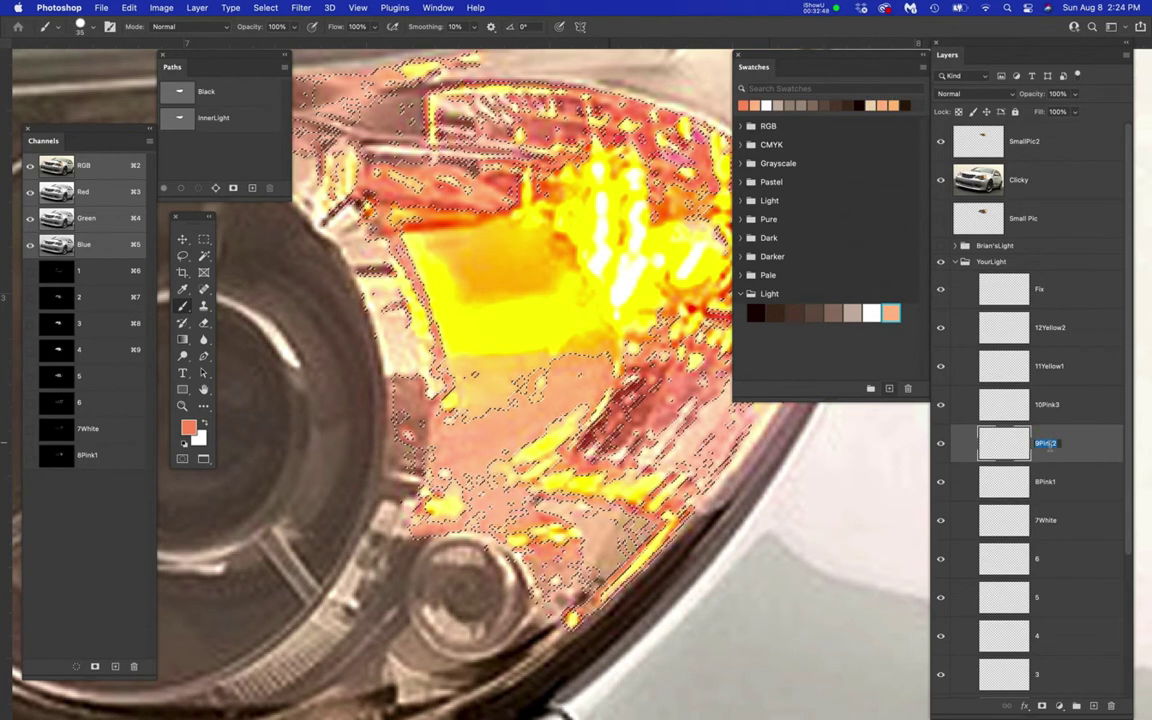
key(super+c)
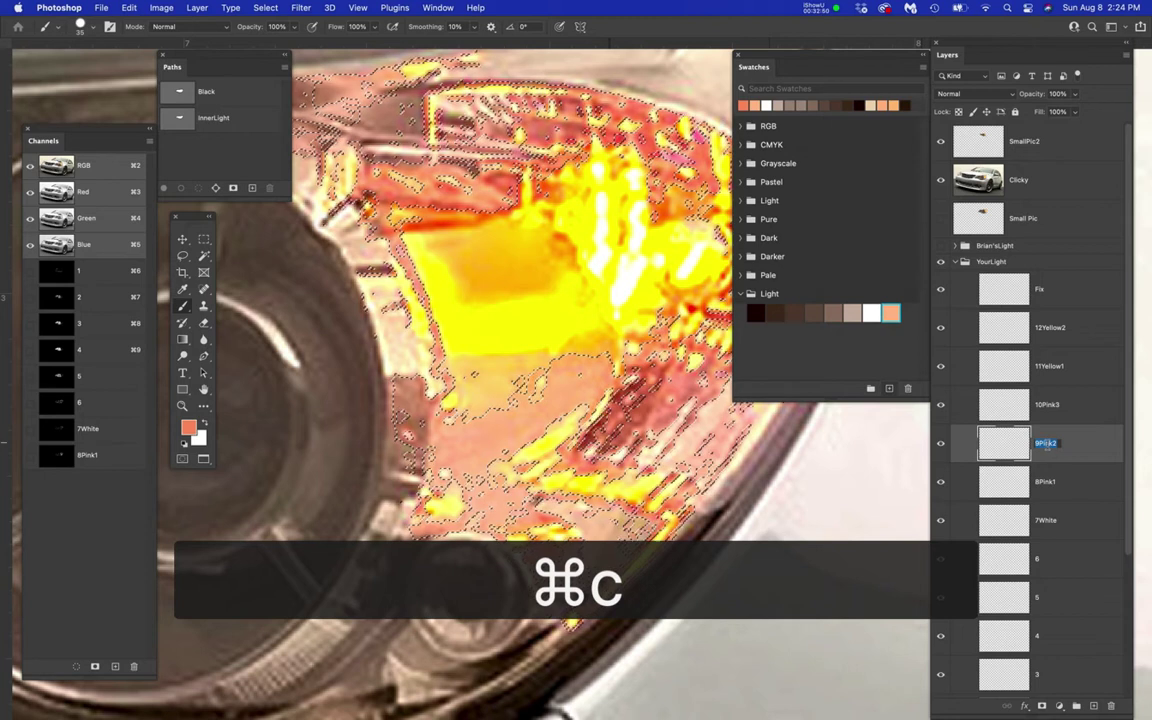
click(265, 7)
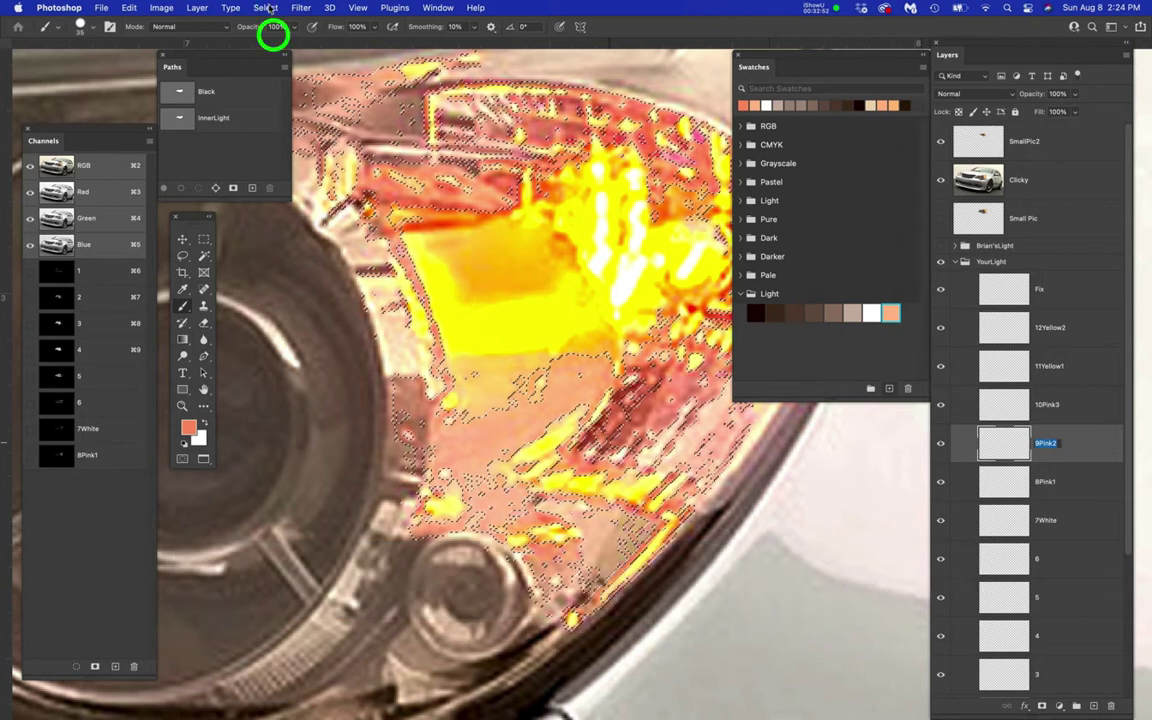
click(294, 292)
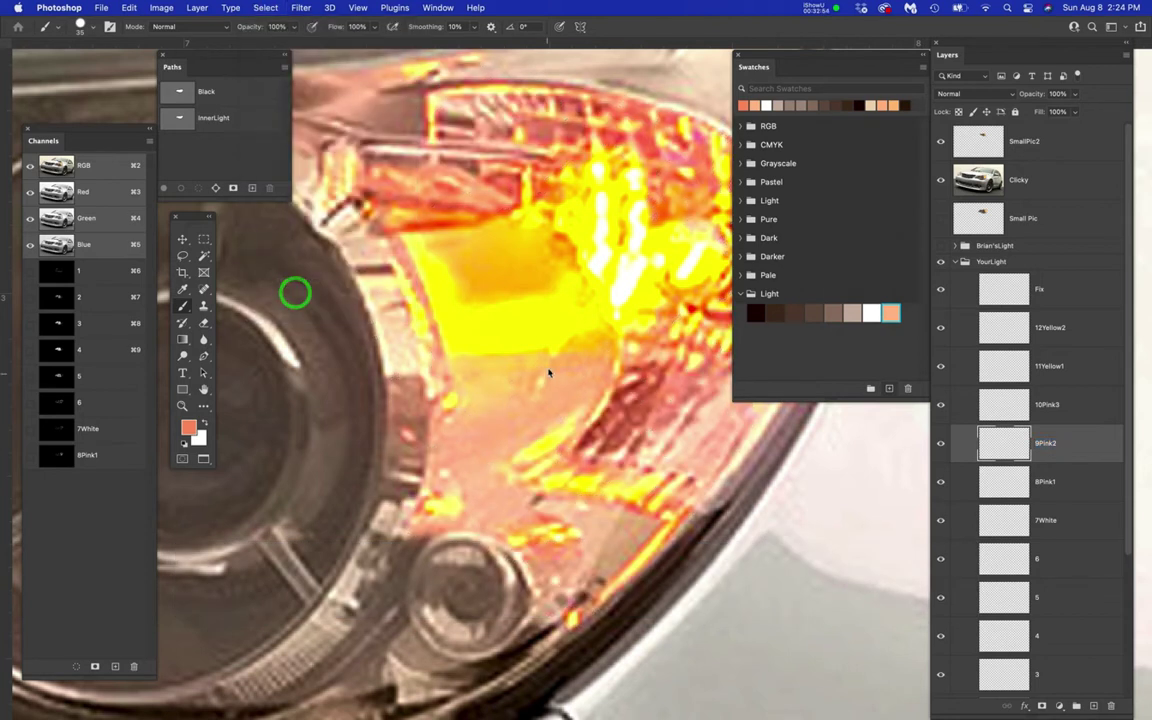
key(super+v)
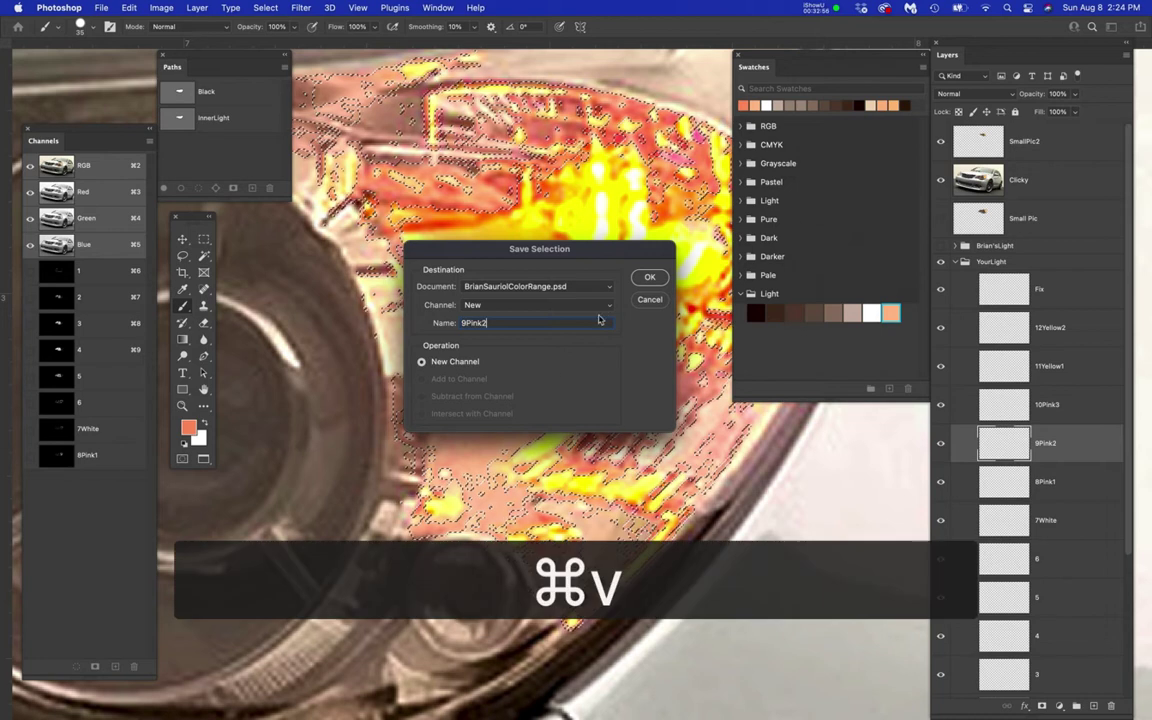
click(650, 277)
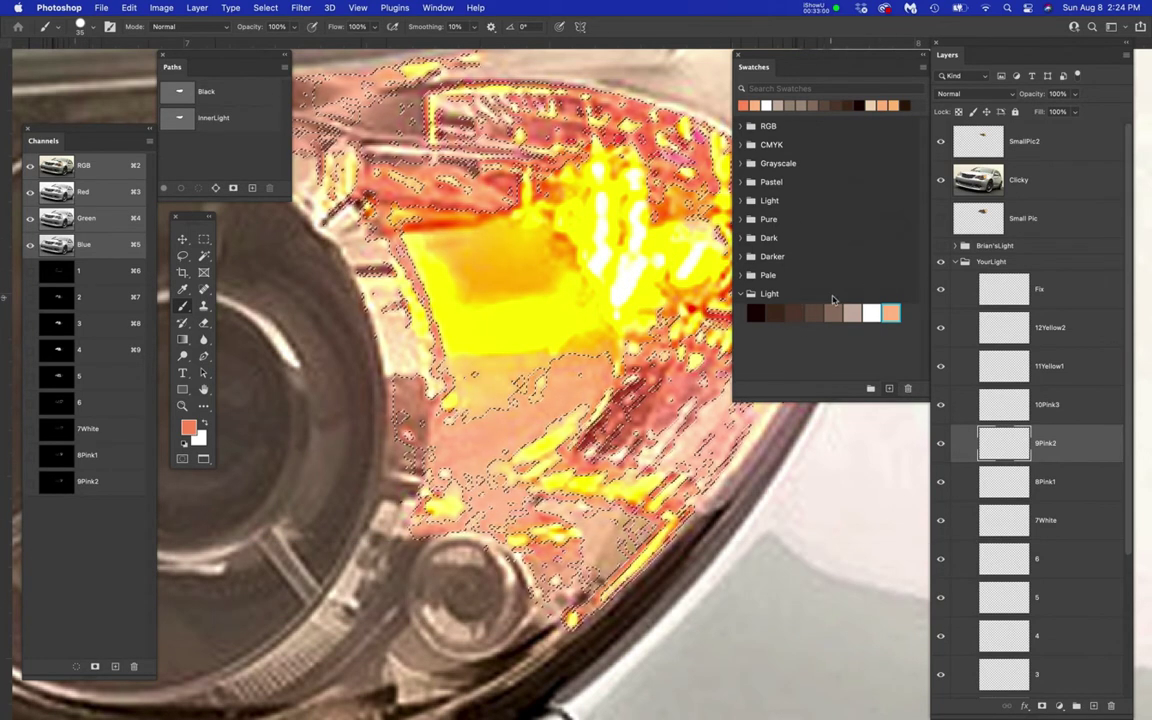
- Add the orange foreground colour to the Light swatches as 9Pink2, then save the file
click(831, 293)
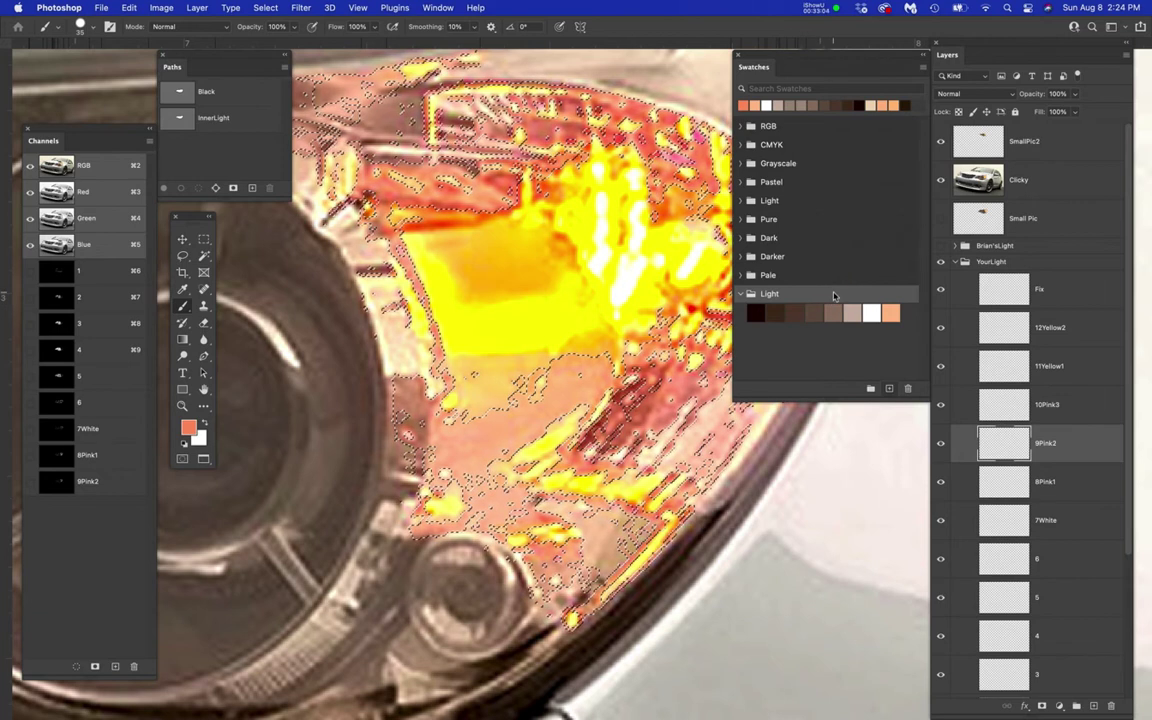
click(889, 389)
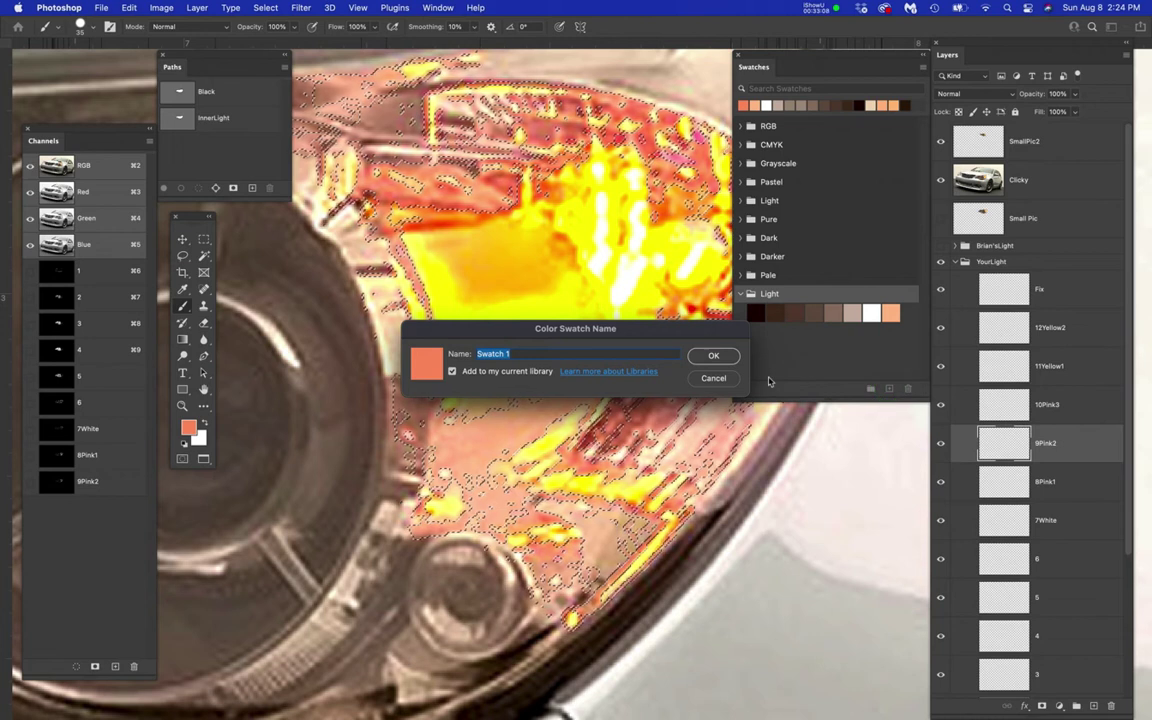
key(super+v)
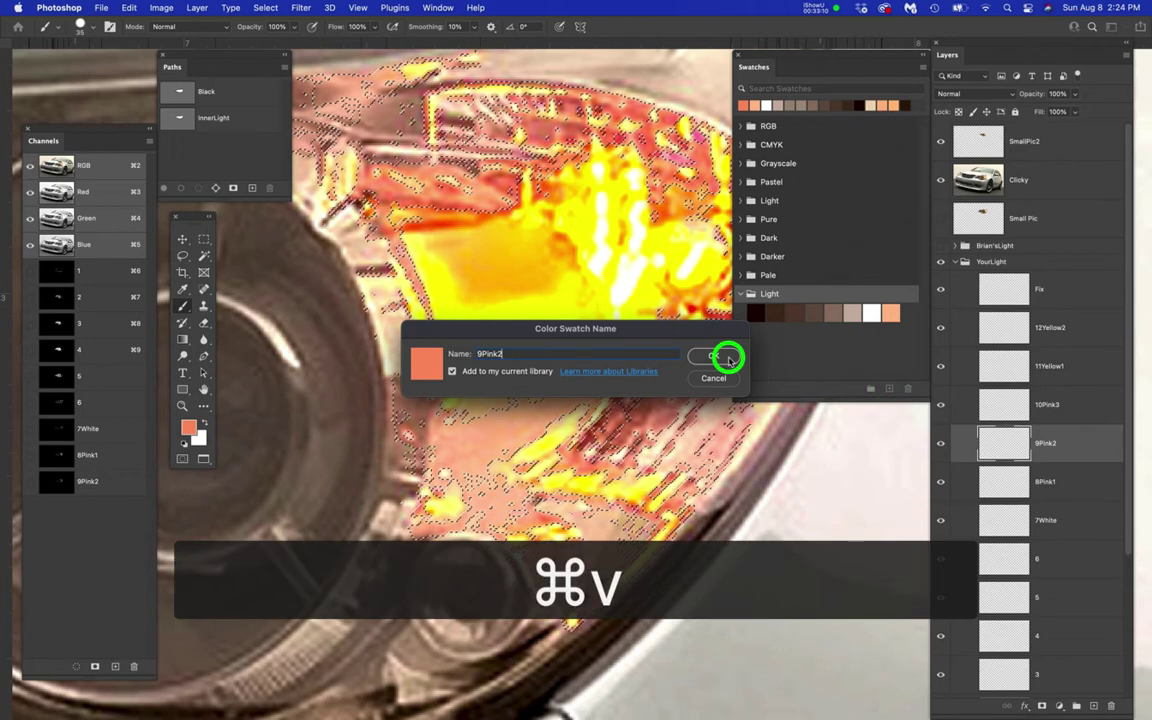
click(728, 358)
key(super+s)
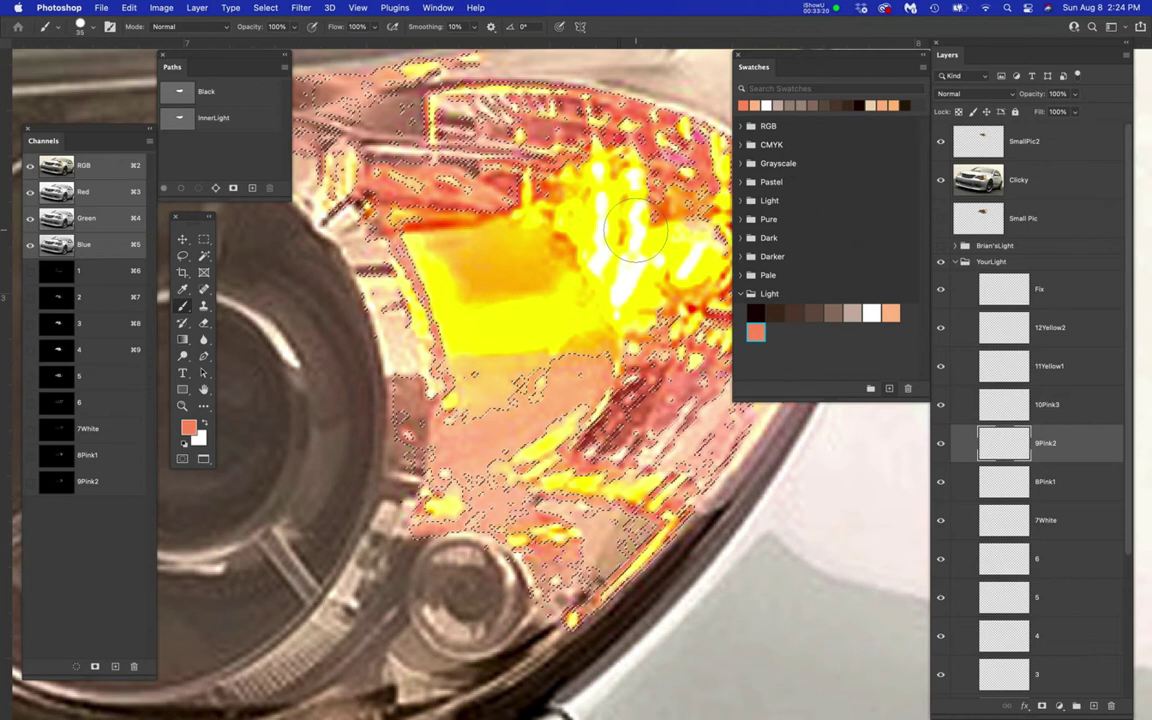
- Copy the 10Pink3 layer name, then Color Range-select the reddish-pink headlight tones within the Black path at fuzziness 121
double_click(1047, 403)
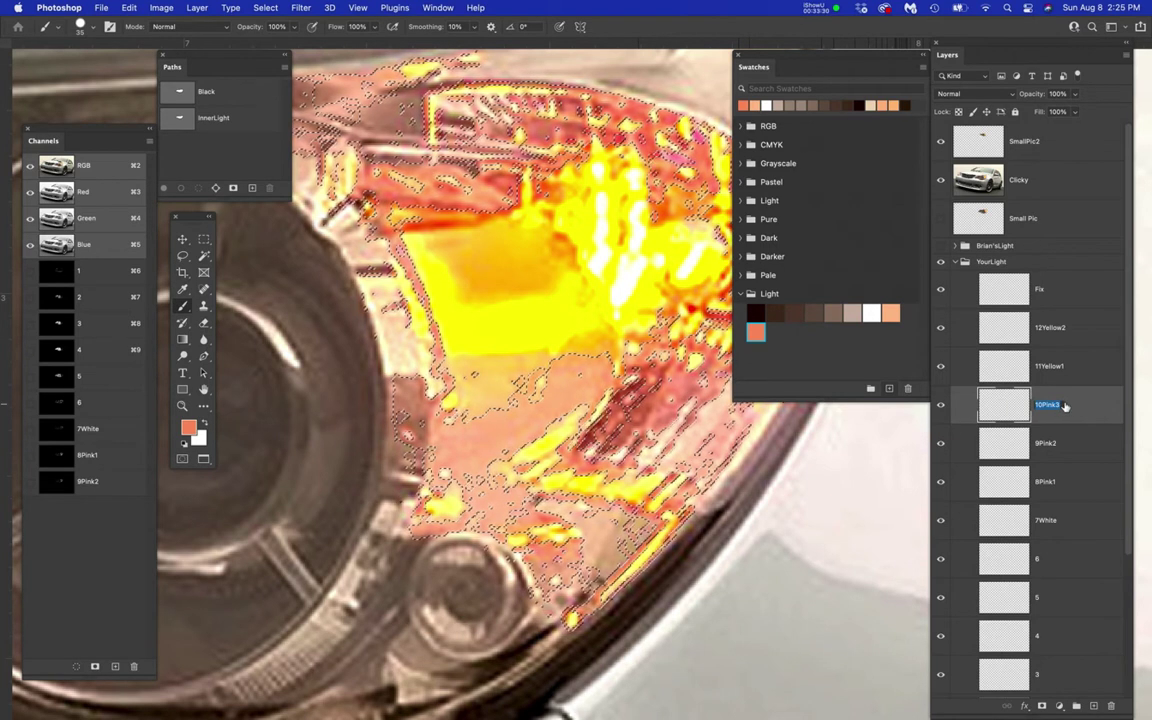
key(super+c)
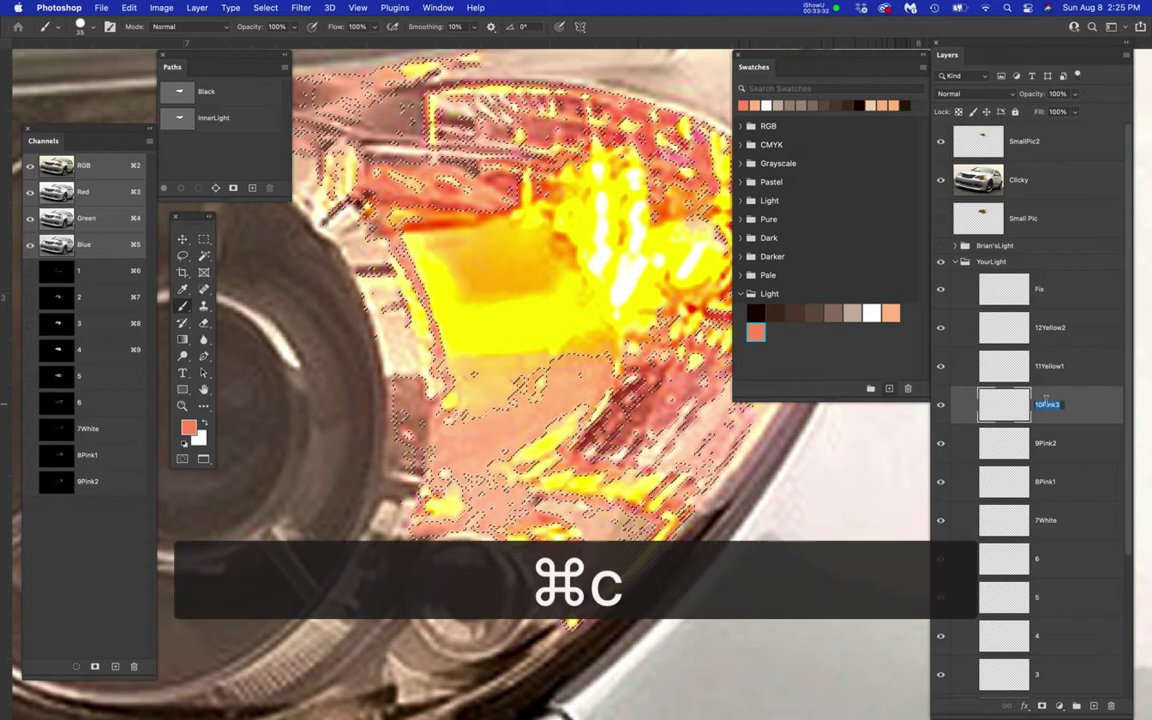
super+click(180, 96)
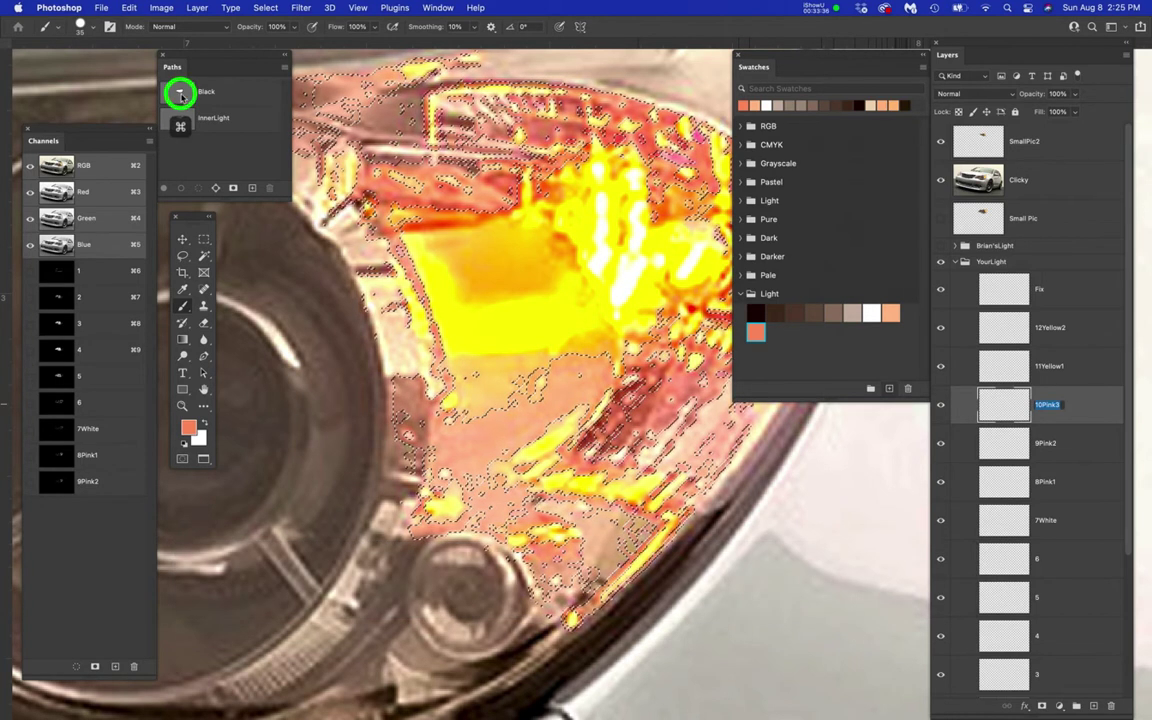
drag(265, 8, 265, 134)
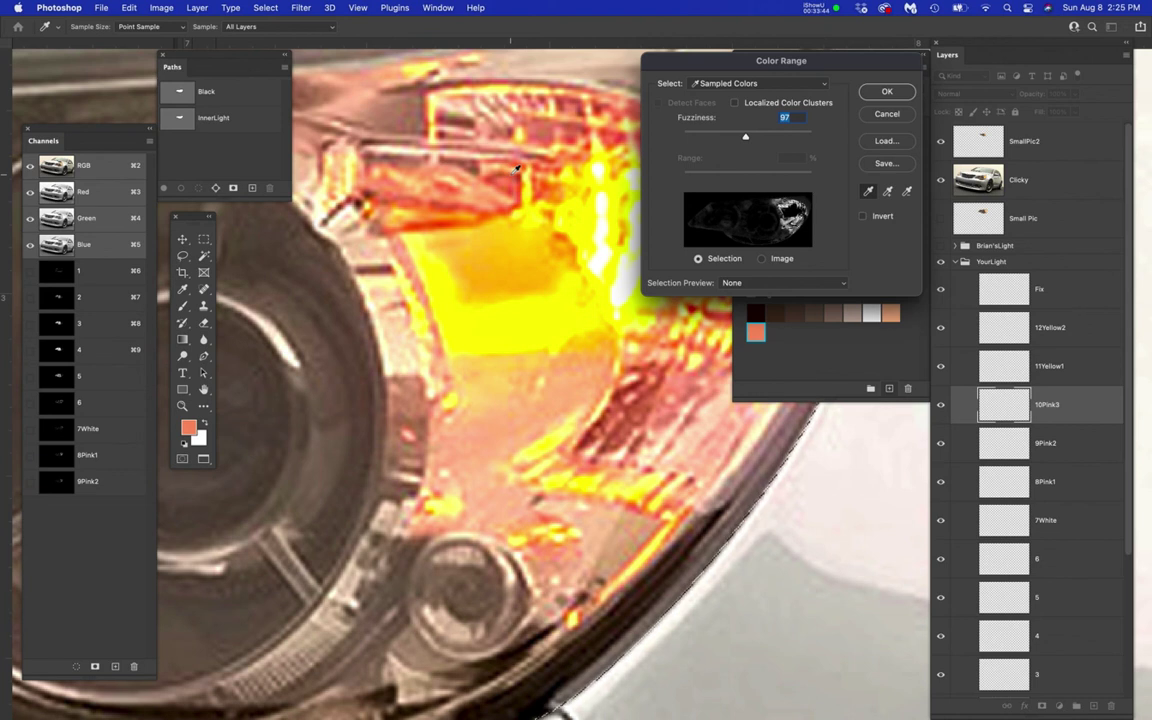
click(371, 193)
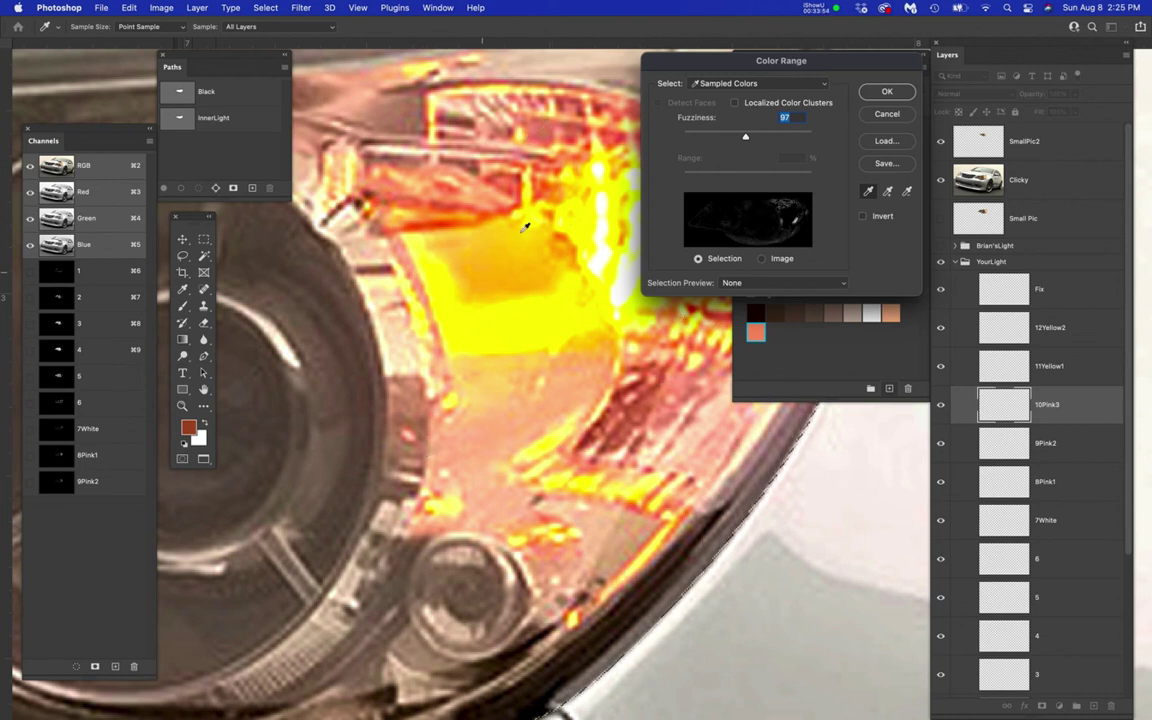
key(super+plus)
key(super+plus)
key(super+plus)
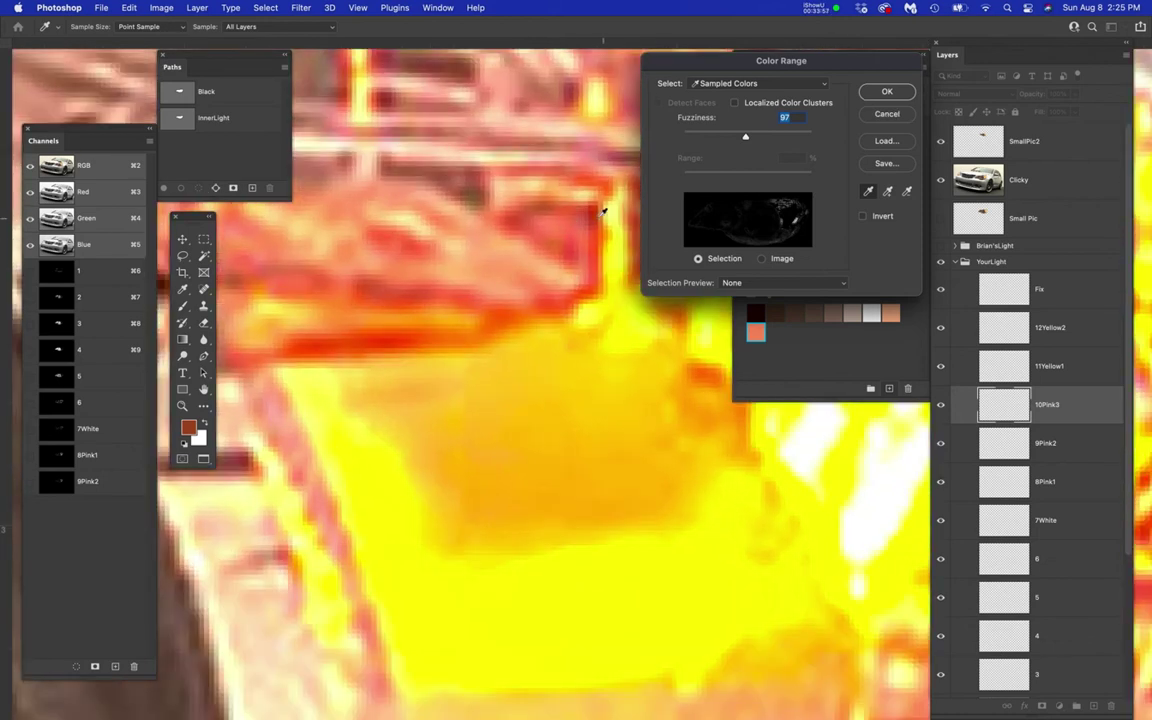
click(591, 215)
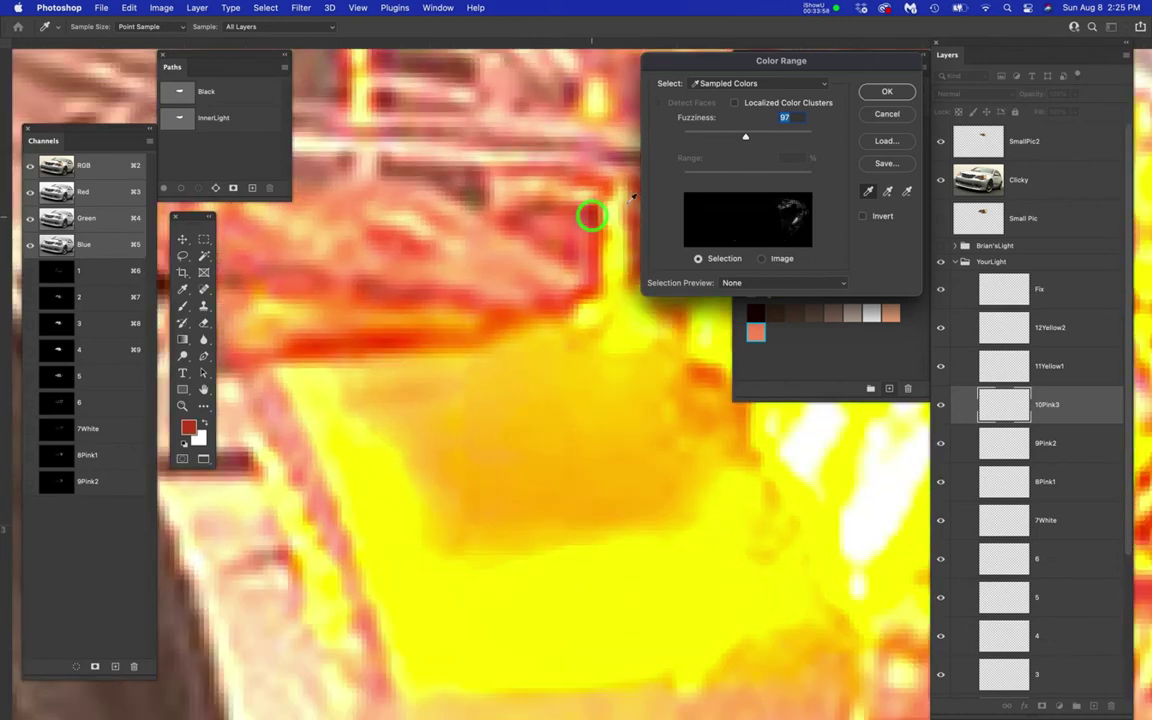
drag(745, 139, 760, 137)
scroll(516, 278, down, 3)
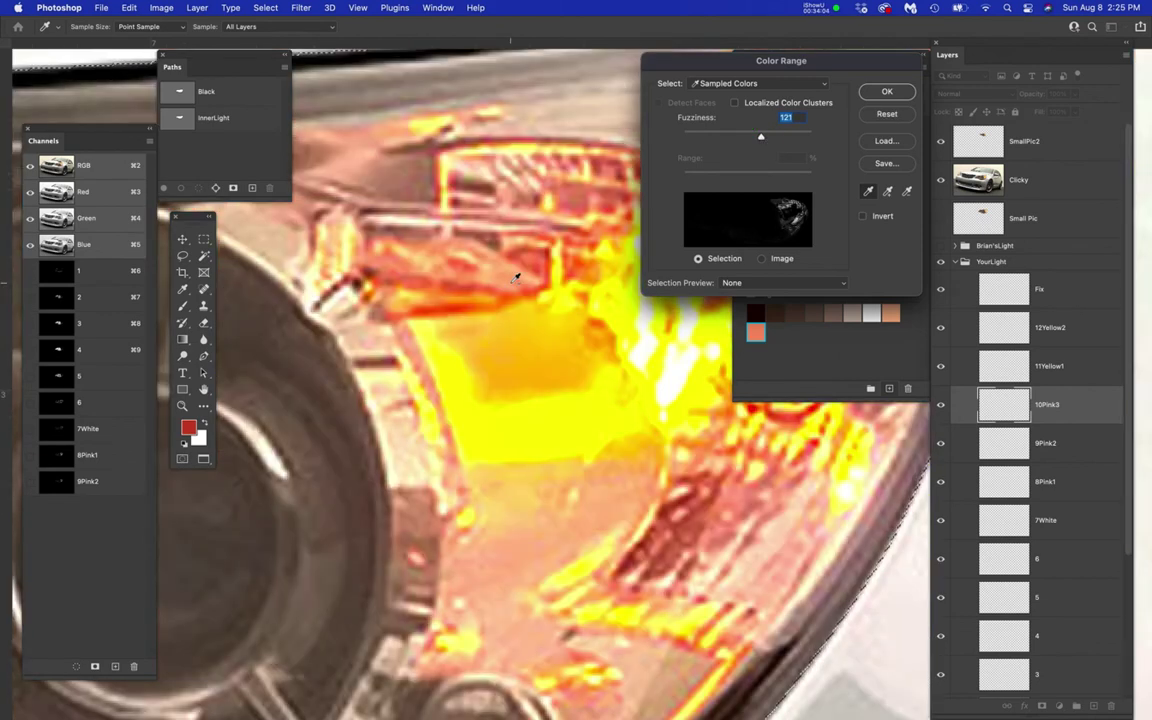
scroll(516, 278, down, 2)
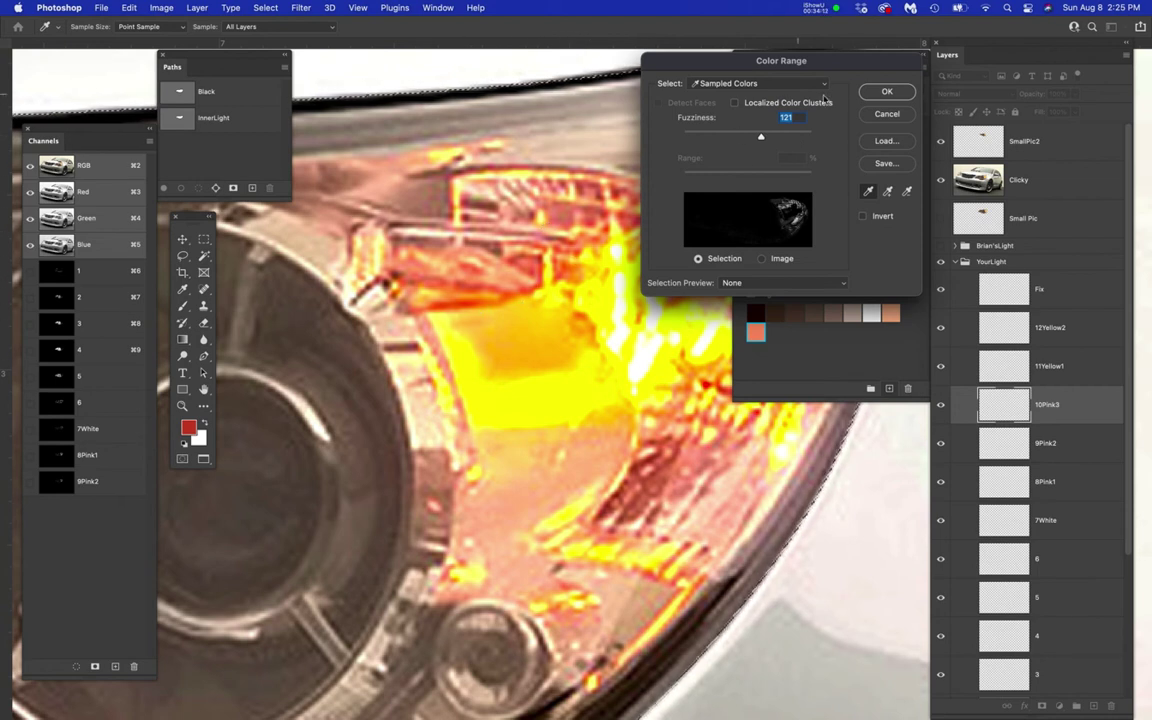
click(886, 91)
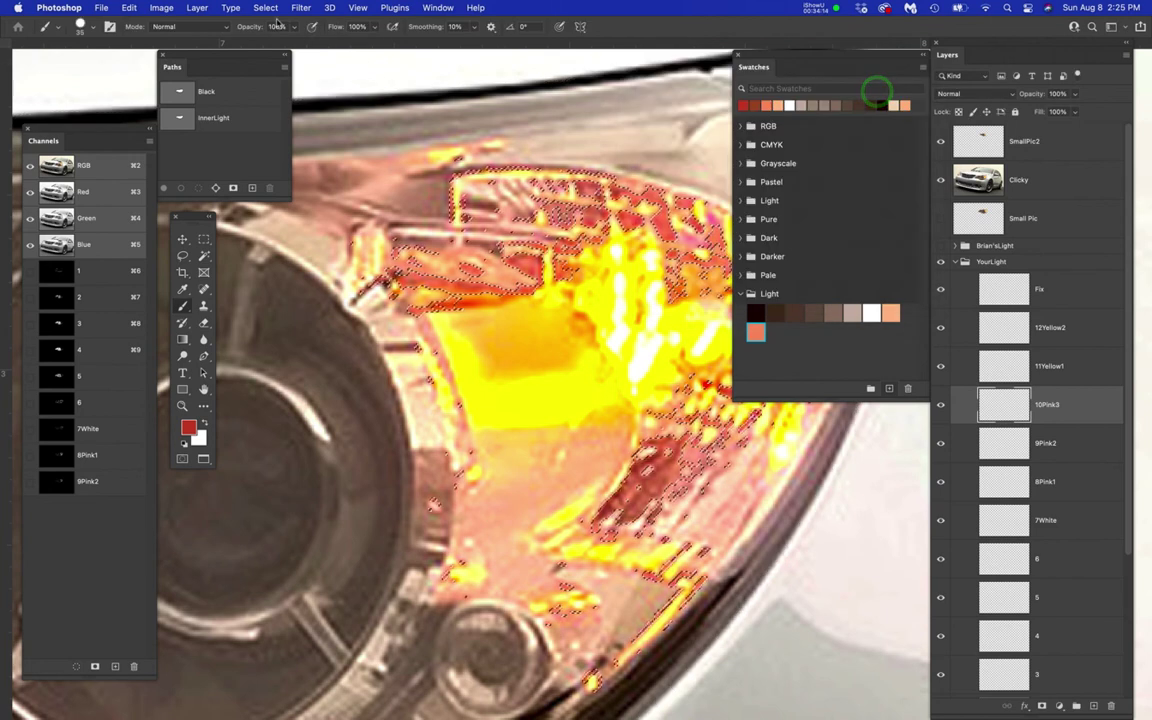
- Save the reddish-pink selection as a new channel named 10Pink3
click(265, 7)
click(266, 291)
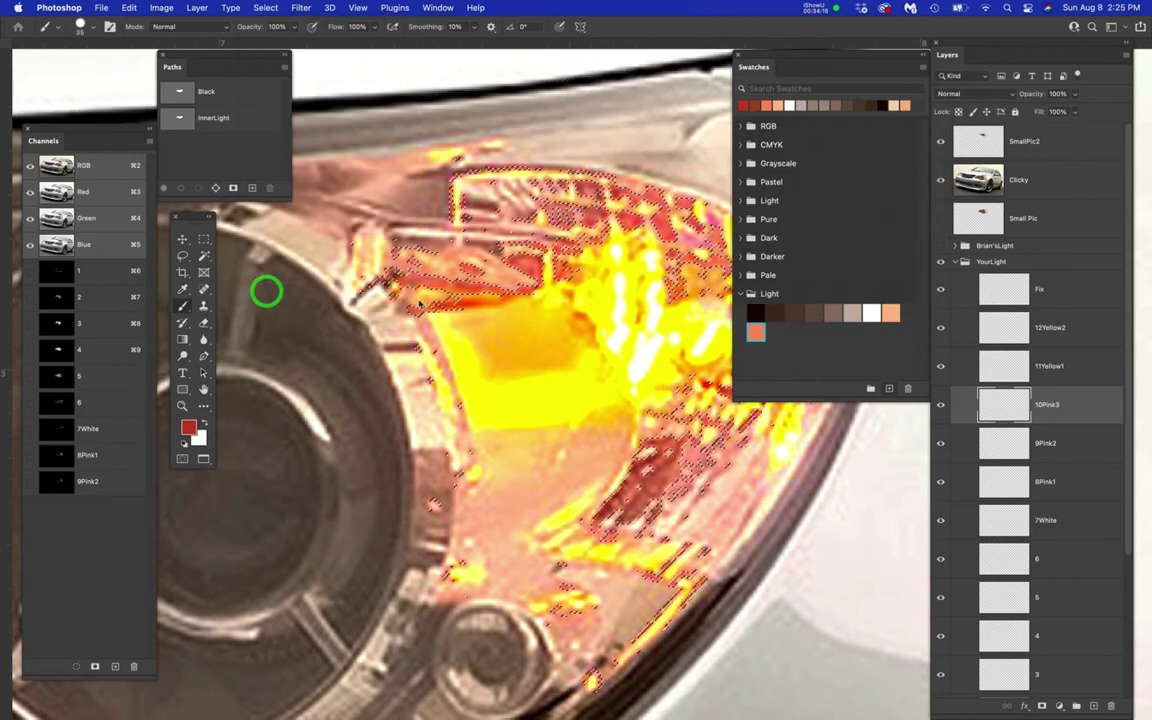
key(super+v)
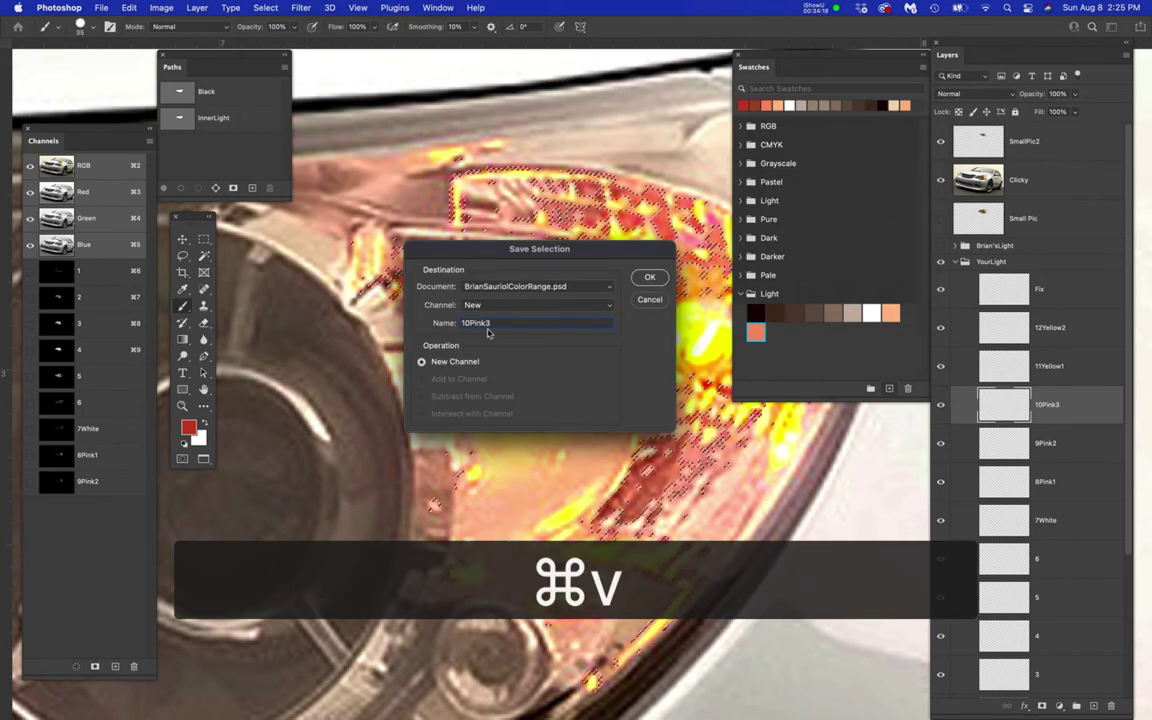
click(650, 282)
- Add the red foreground colour to the Light swatch group as 10Pink3
click(861, 292)
click(889, 388)
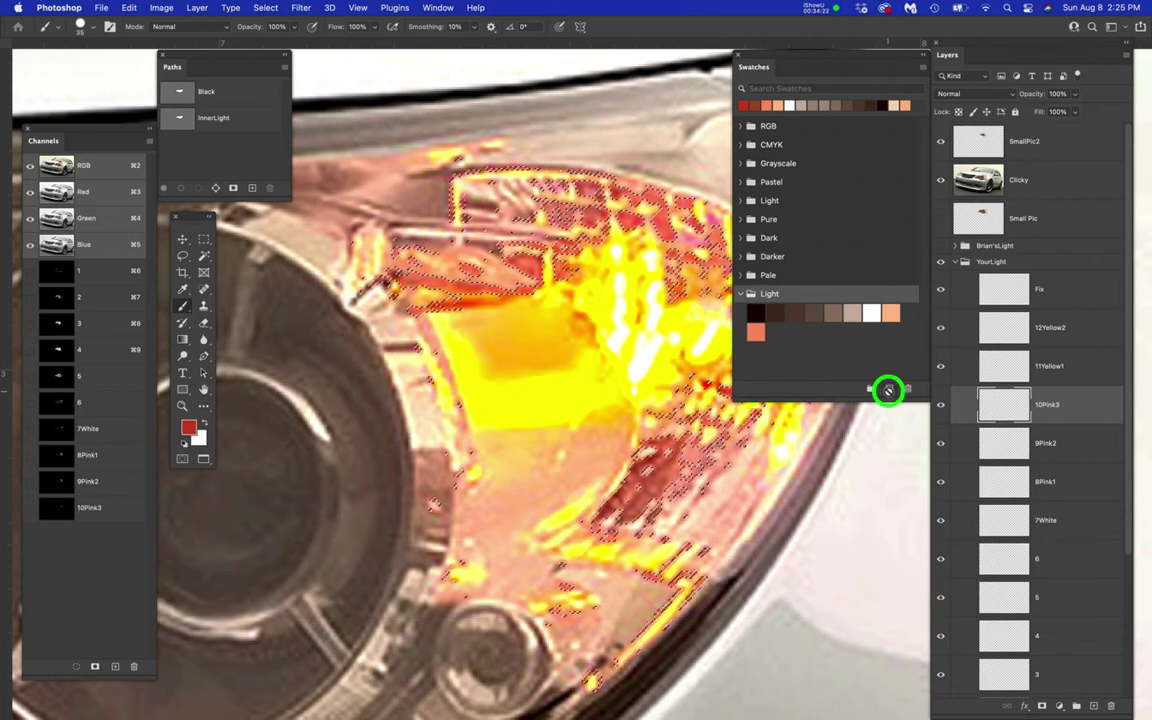
key(super+v)
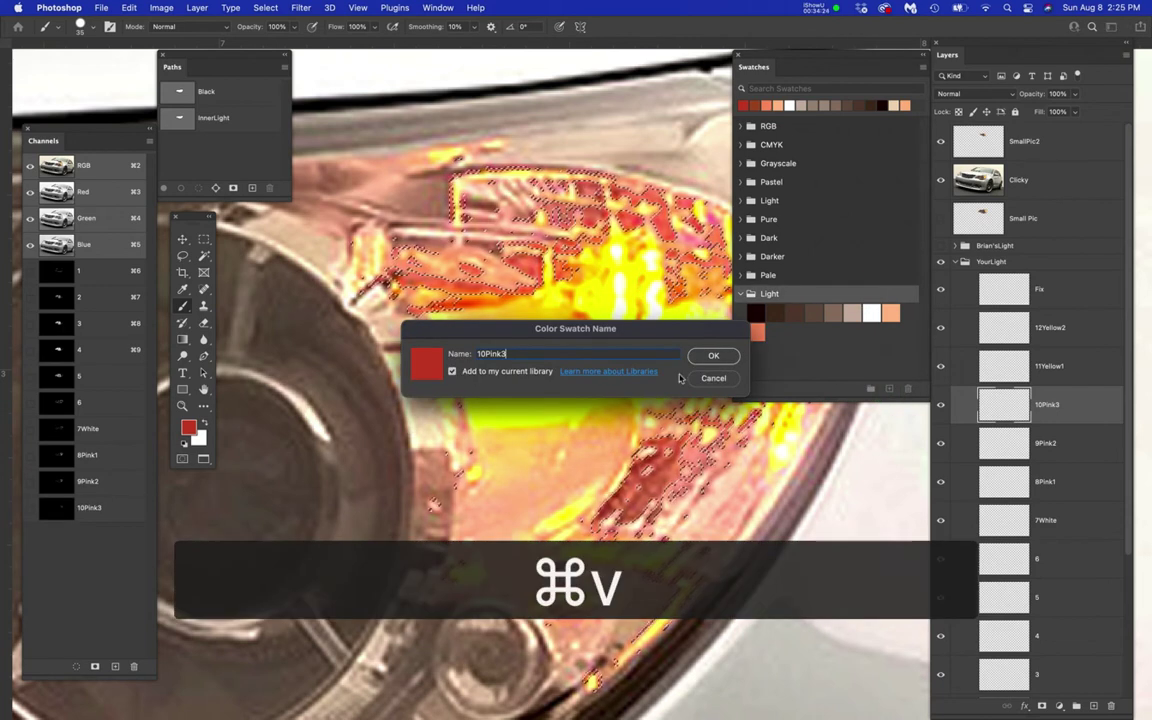
click(719, 356)
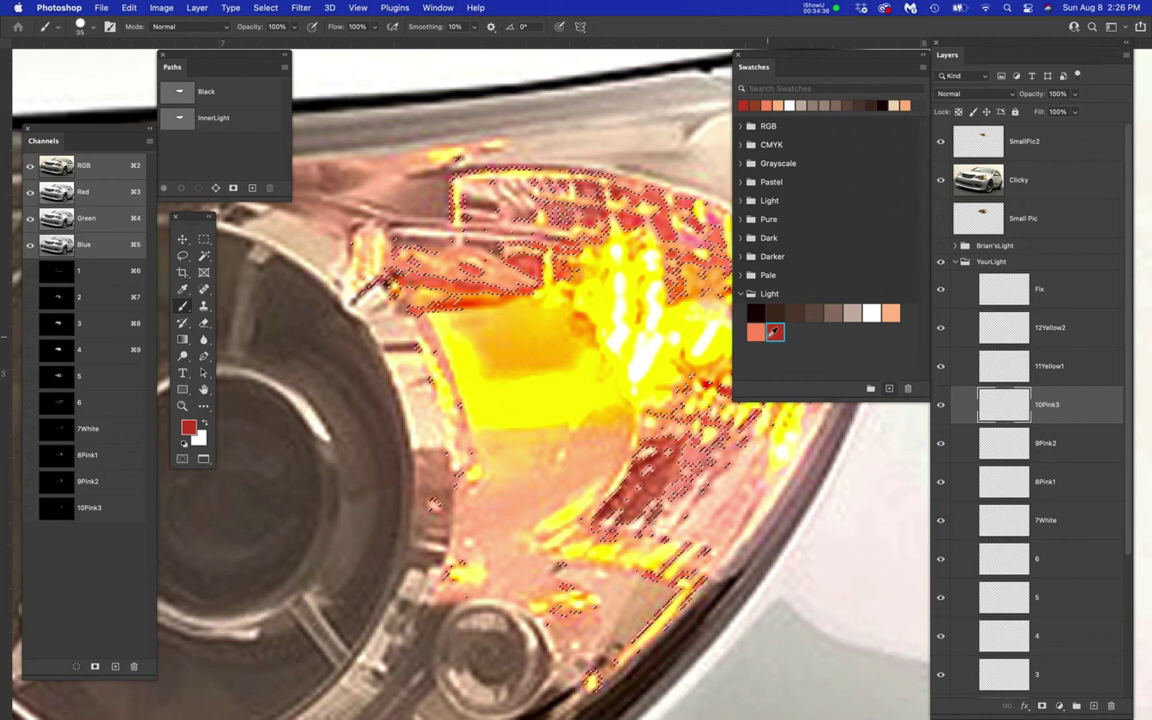
- Copy the 11Yellow1 layer name and Color Range-select the bright yellow headlight tones within the Black path
double_click(1050, 367)
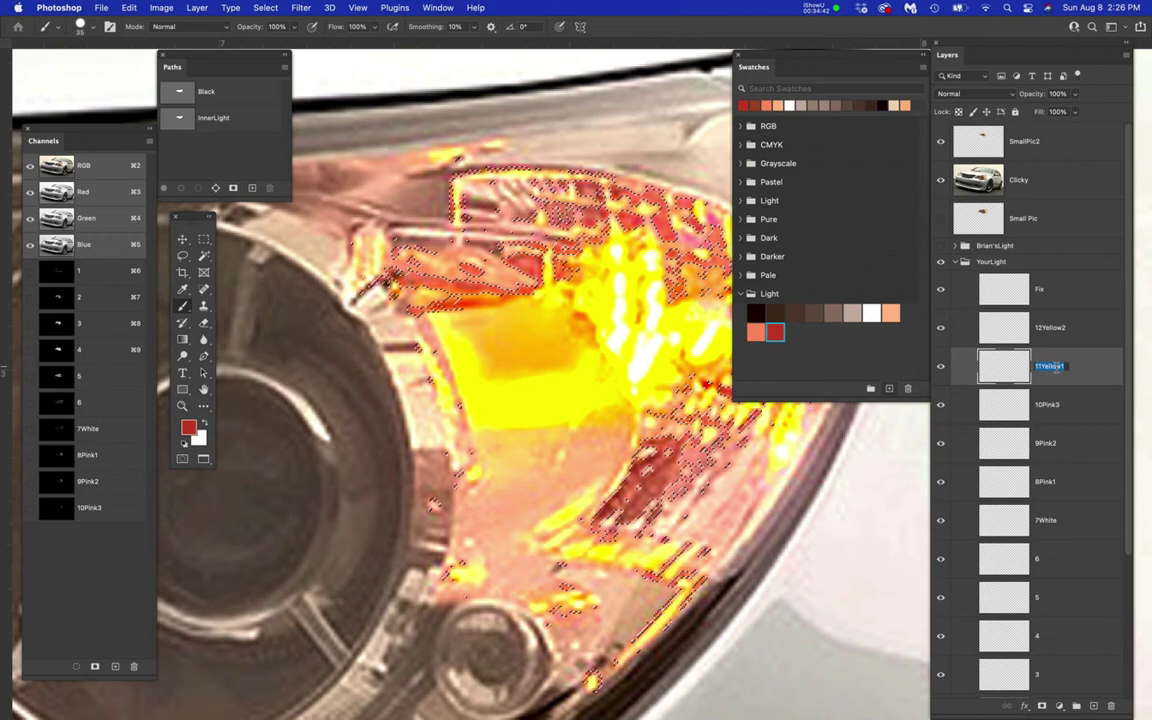
key(super+c)
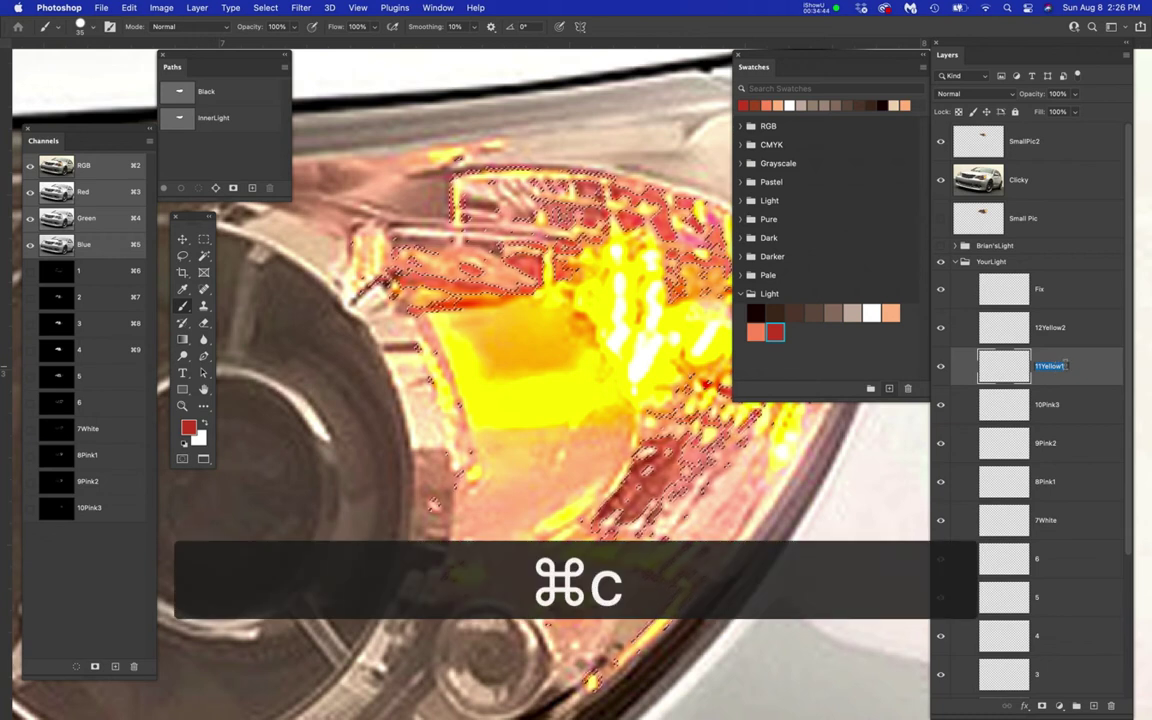
super+click(178, 92)
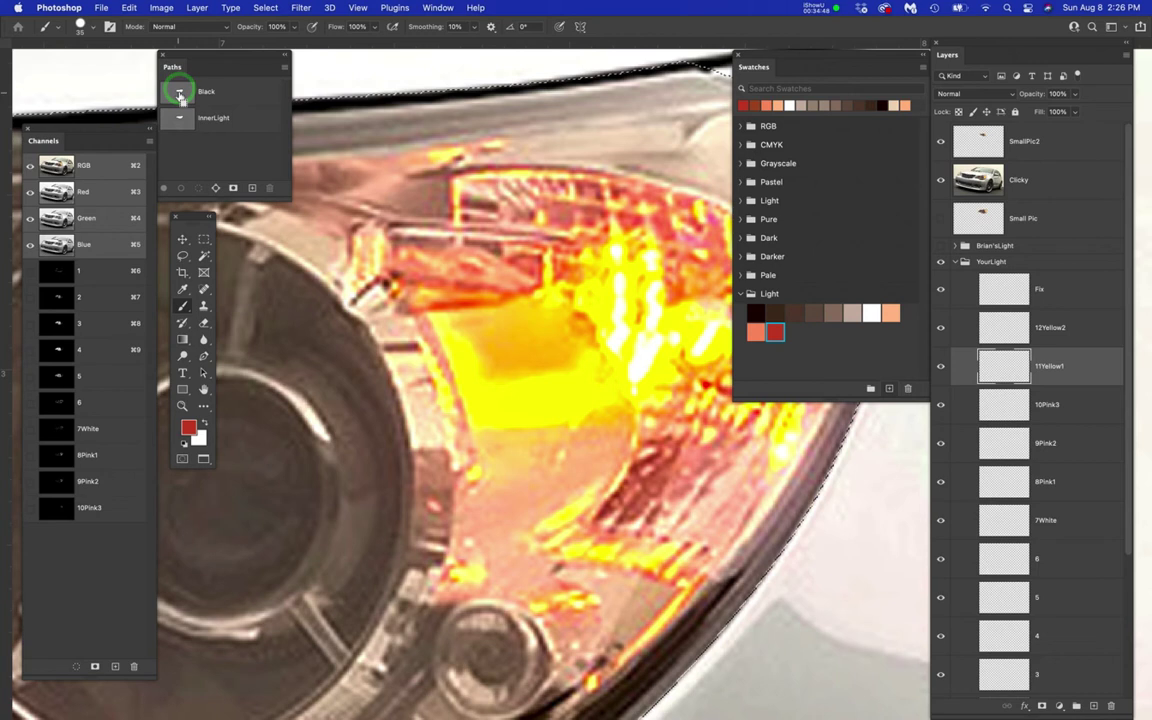
click(265, 8)
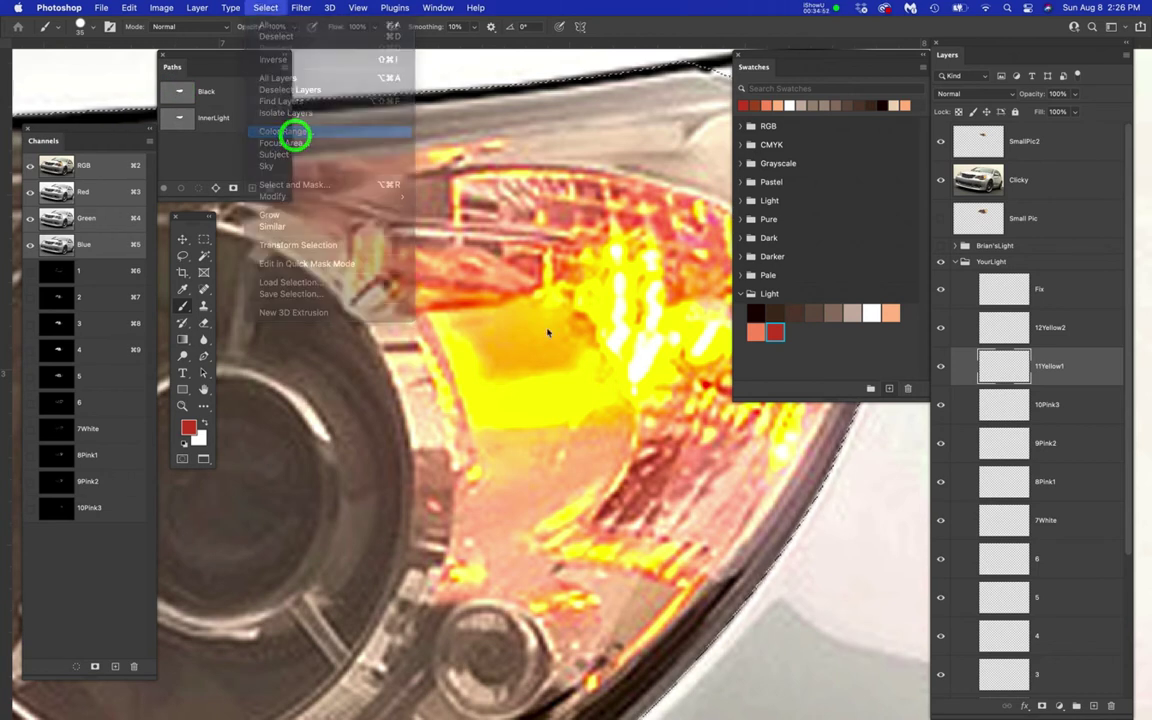
click(288, 131)
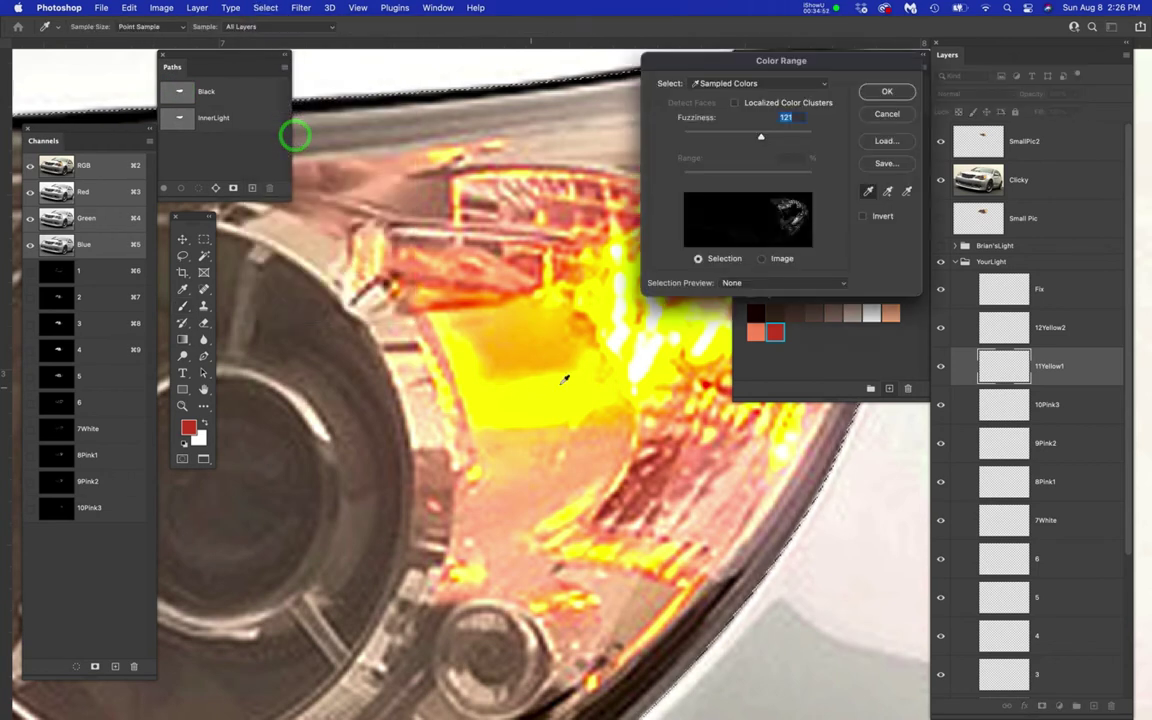
click(662, 370)
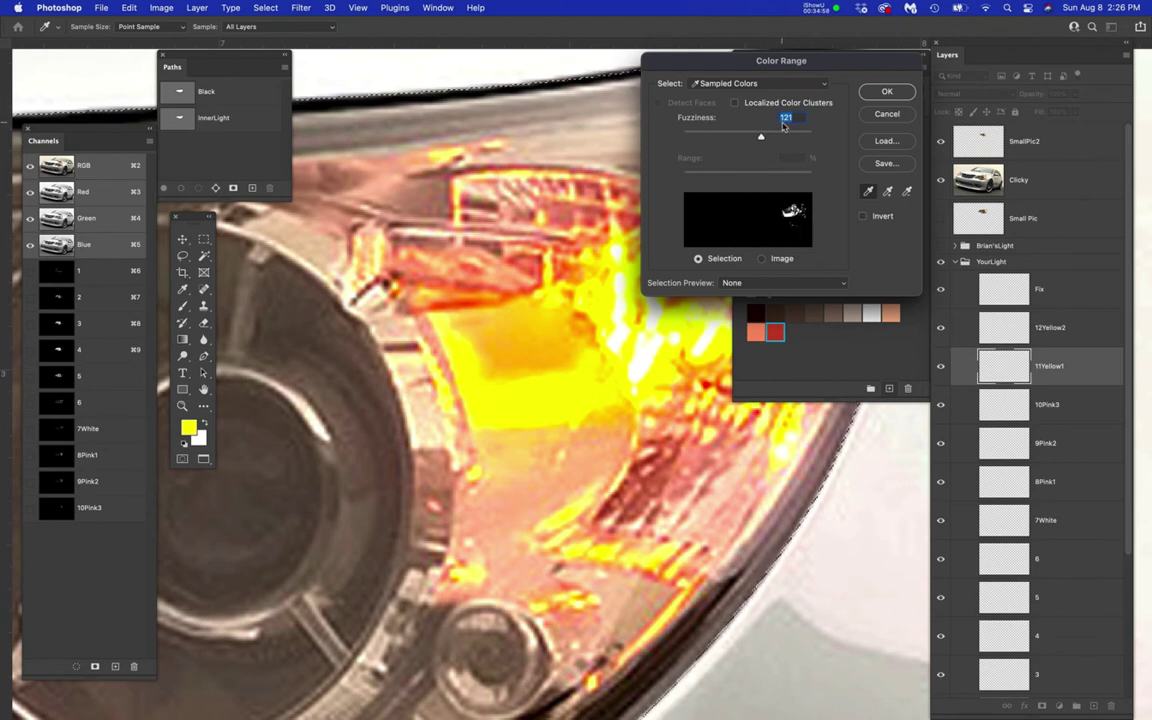
click(885, 93)
key(b)
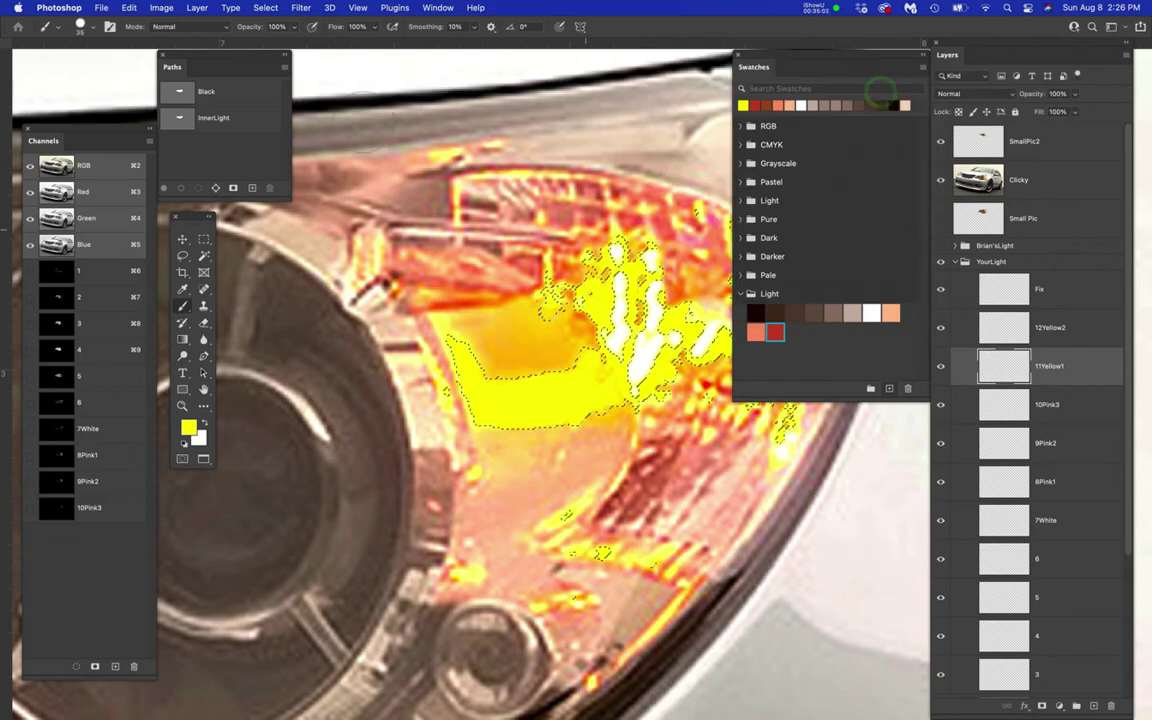
- Save the yellow selection as channel 11Yellow1
click(266, 8)
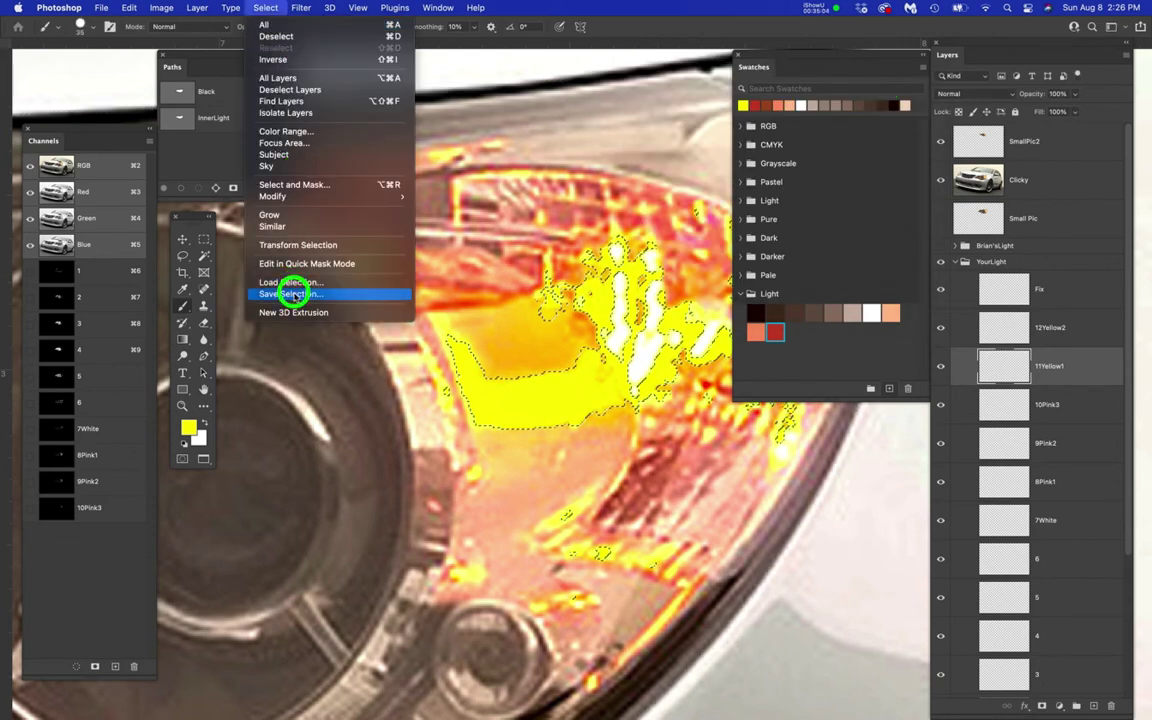
click(293, 291)
key(super+v)
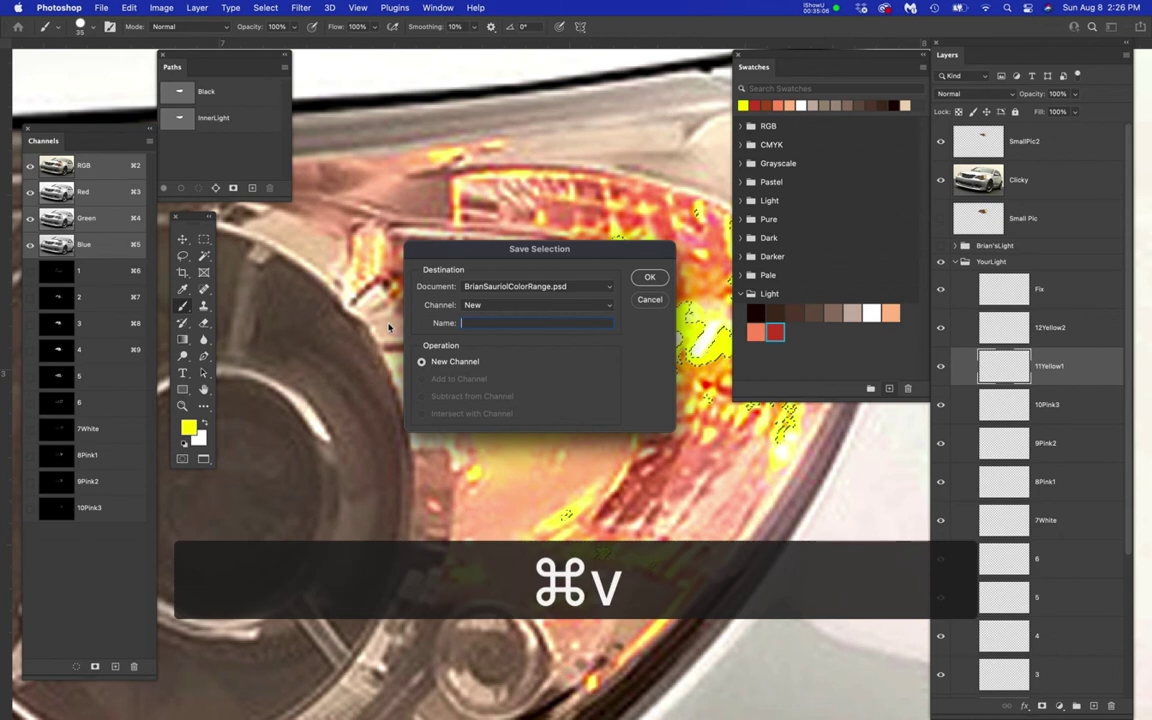
click(651, 277)
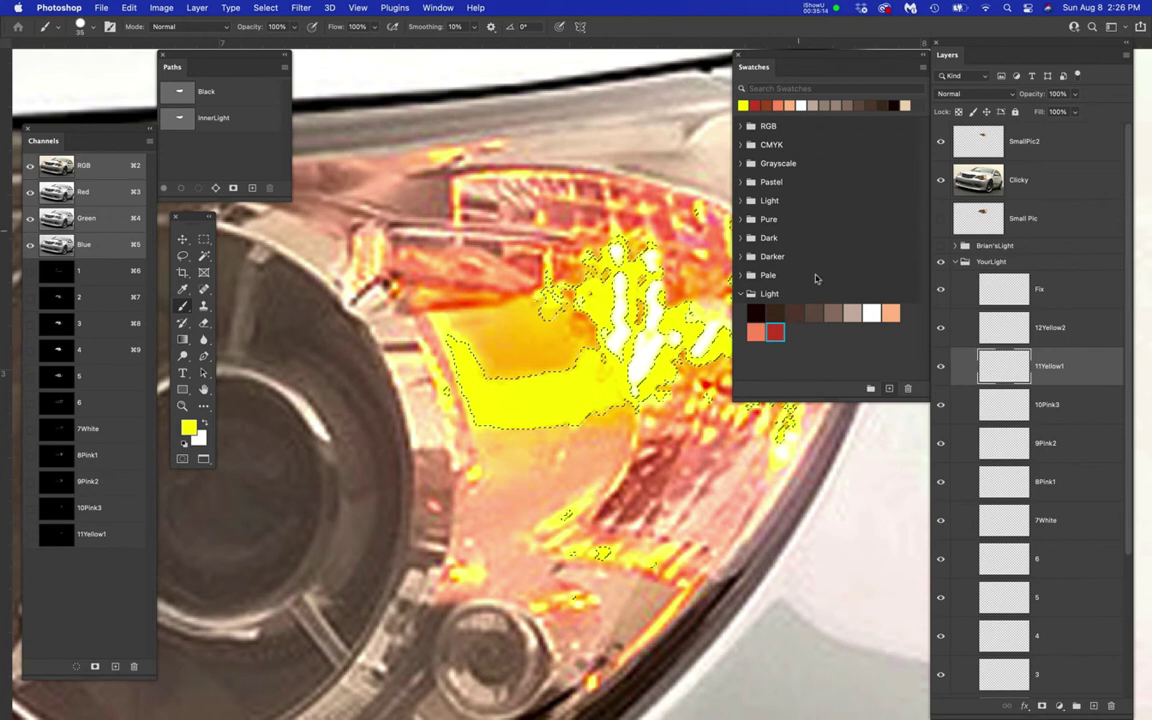
- Add the yellow foreground colour to the Light swatch group as 11Yellow1
click(820, 293)
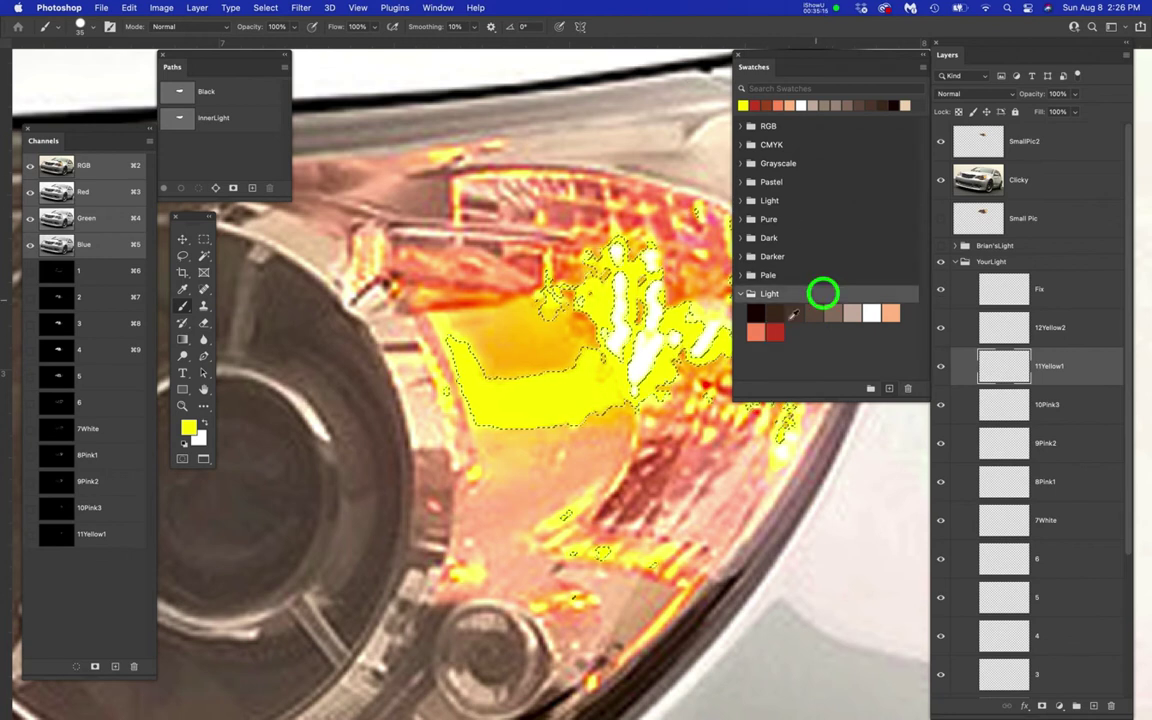
click(889, 388)
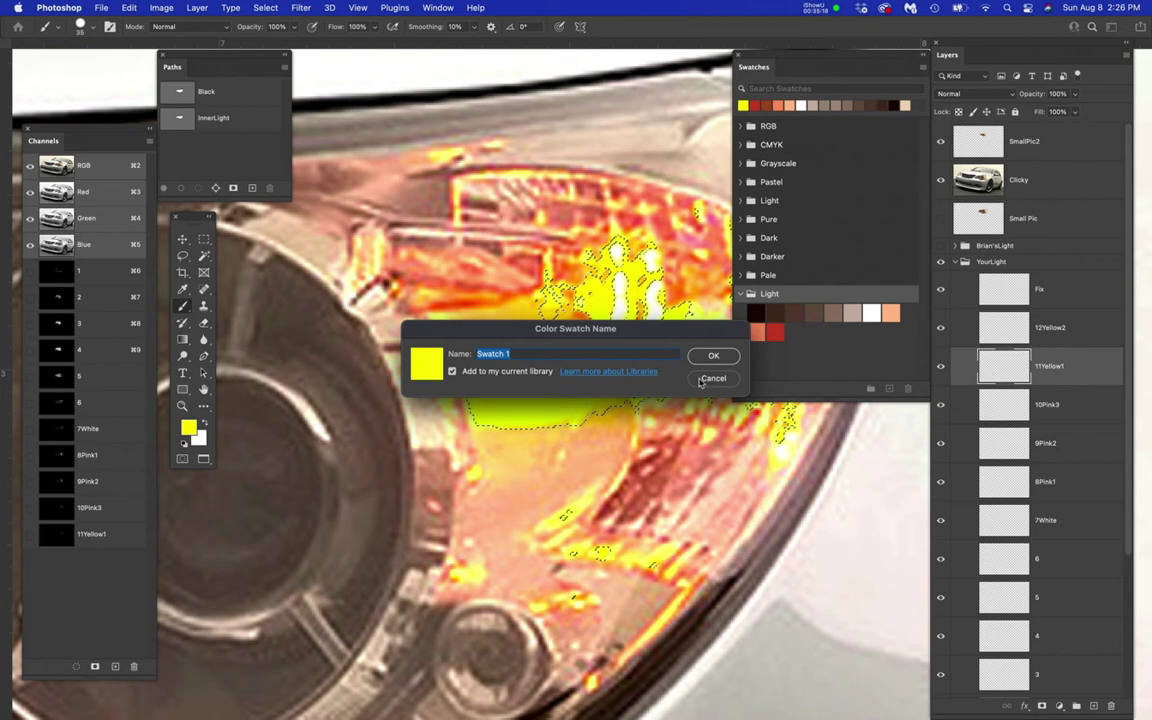
key(super+v)
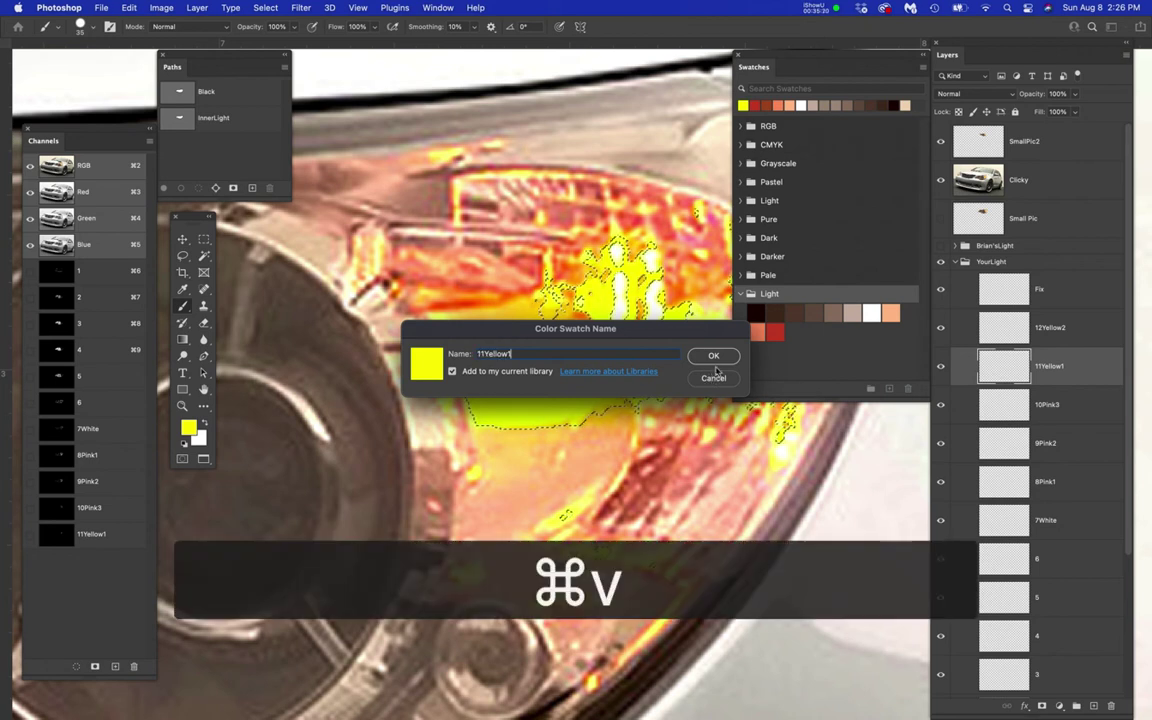
click(716, 357)
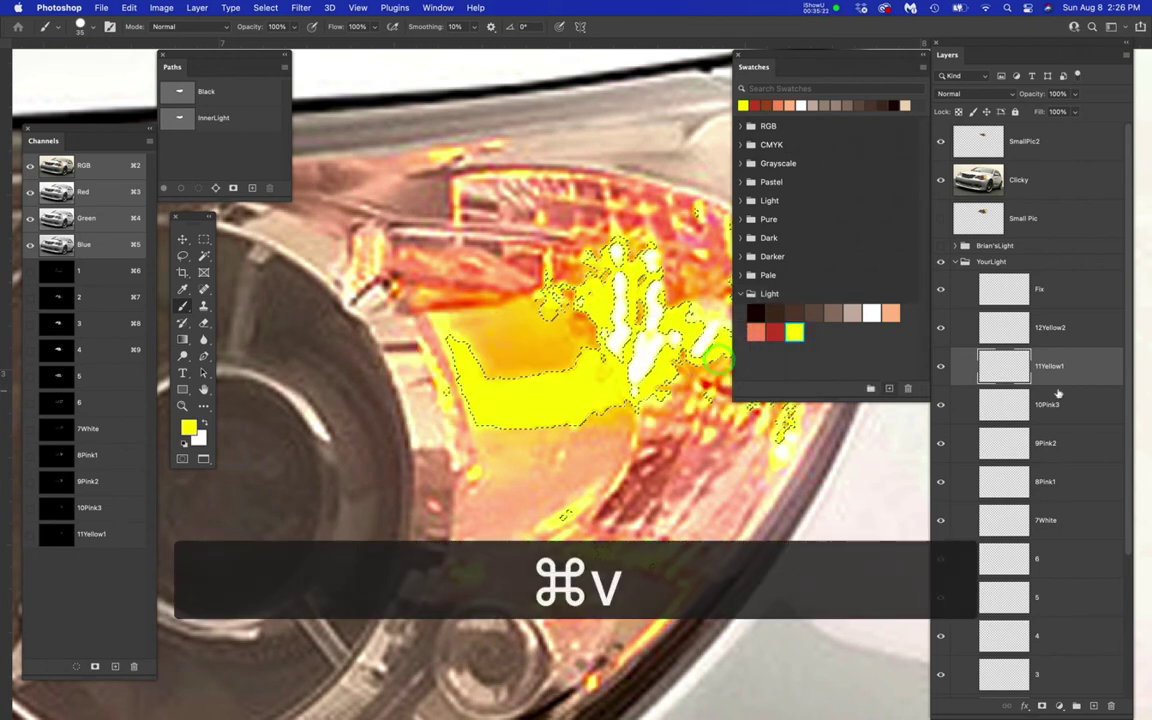
- Copy the 12Yellow2 layer name and Color Range-select the orange-yellow headlight area within the Black path
double_click(1045, 327)
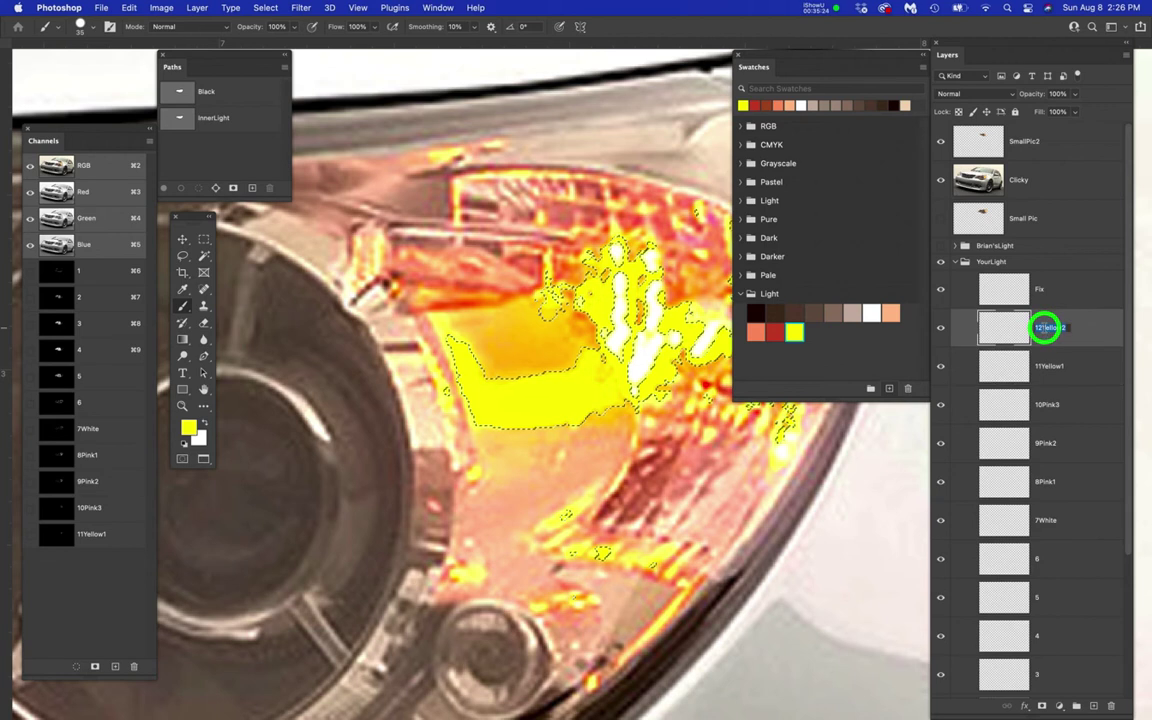
key(super+c)
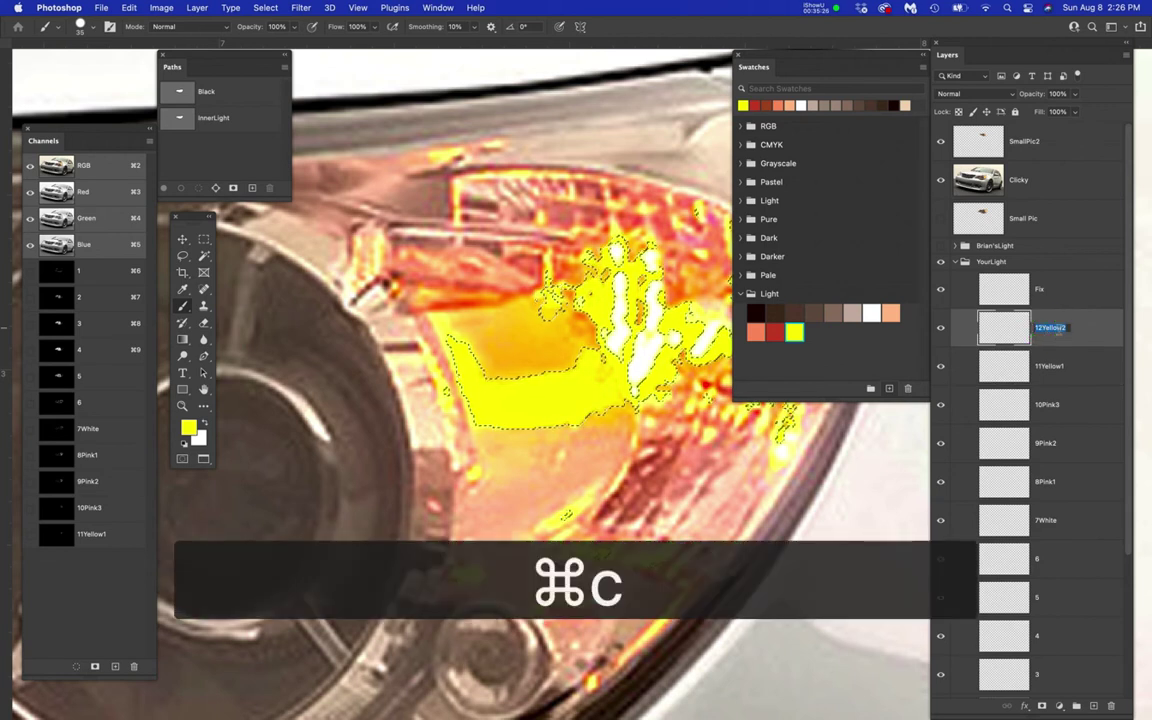
key(Return)
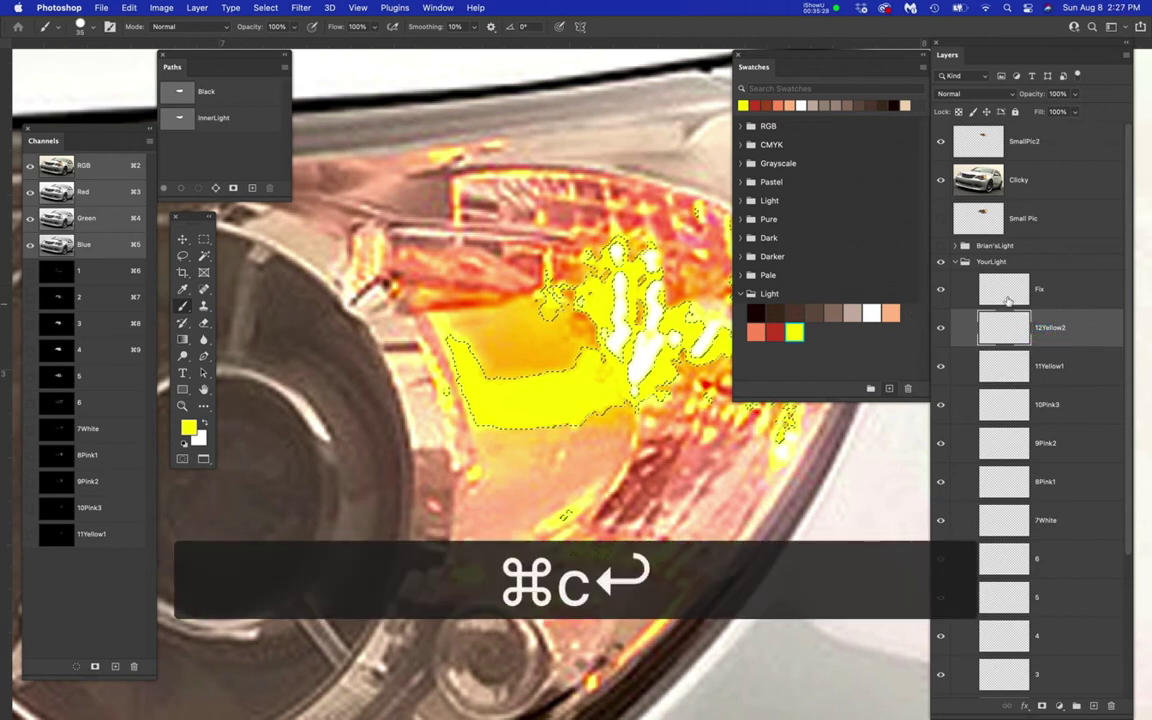
super+click(181, 92)
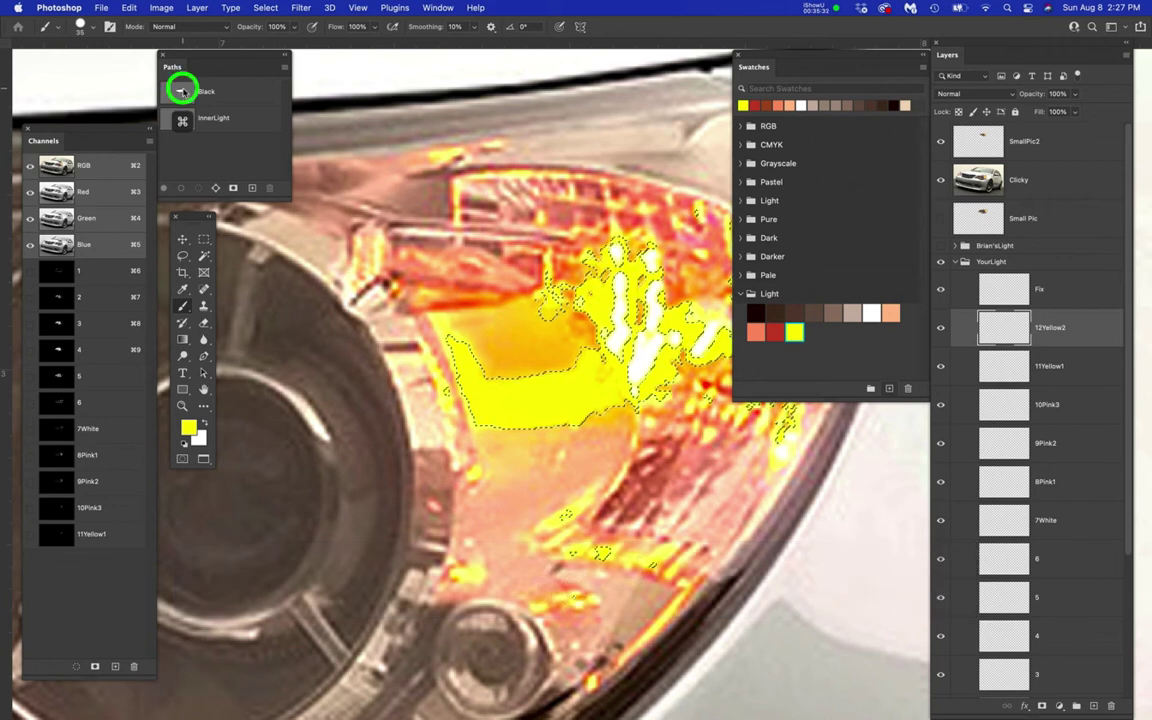
click(266, 8)
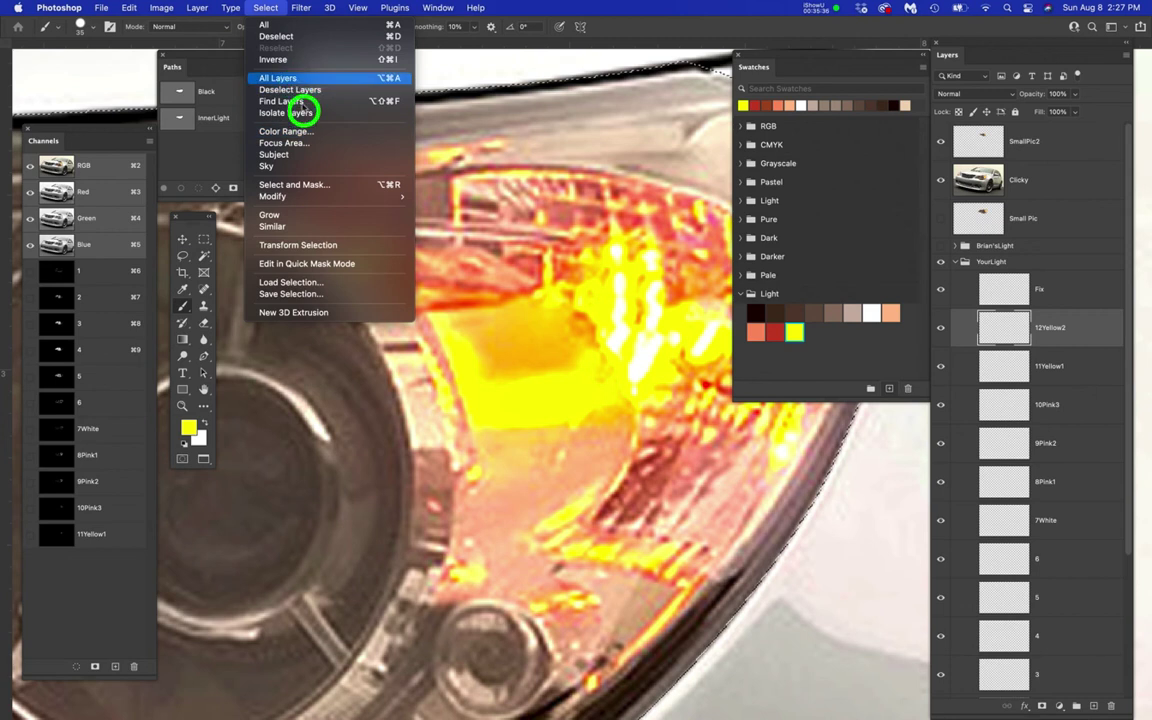
click(309, 131)
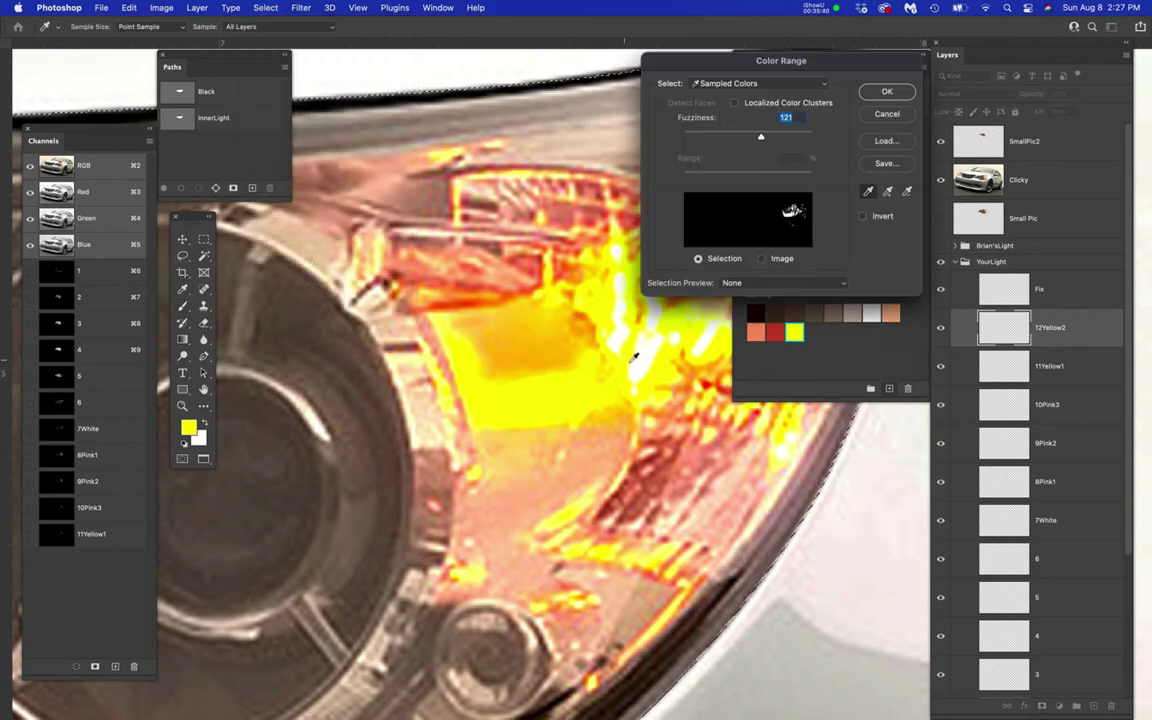
click(536, 339)
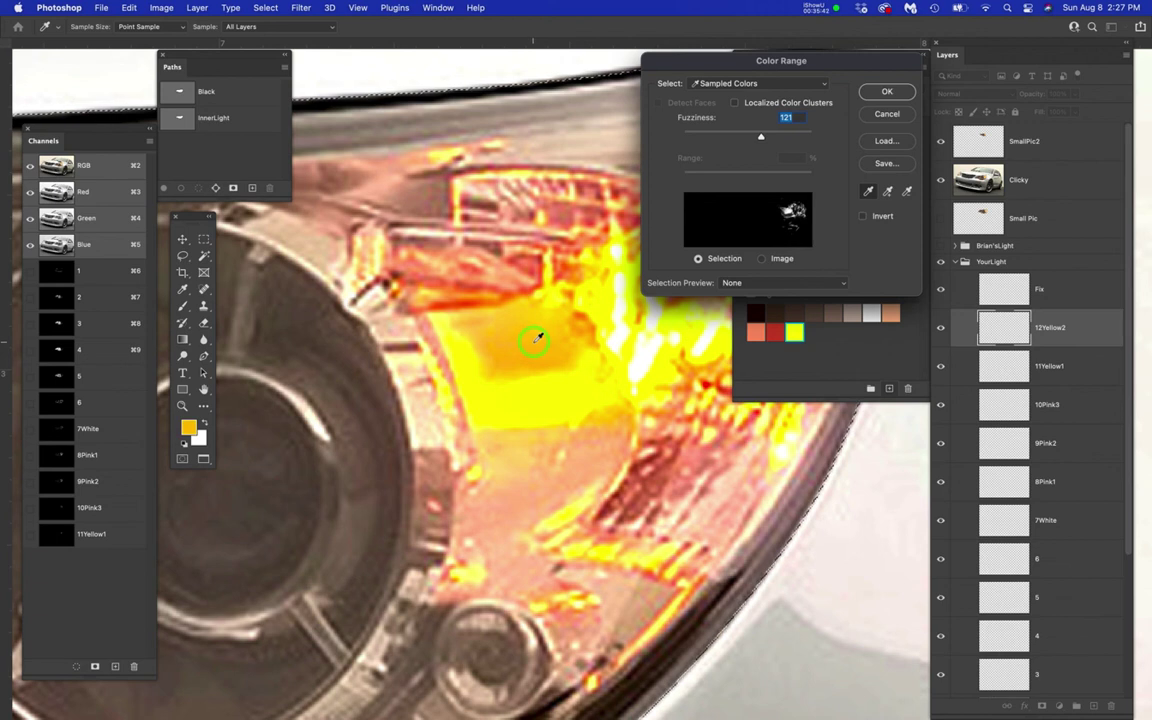
click(884, 91)
key(b)
- Save the orange-yellow selection as channel 12Yellow2
click(265, 8)
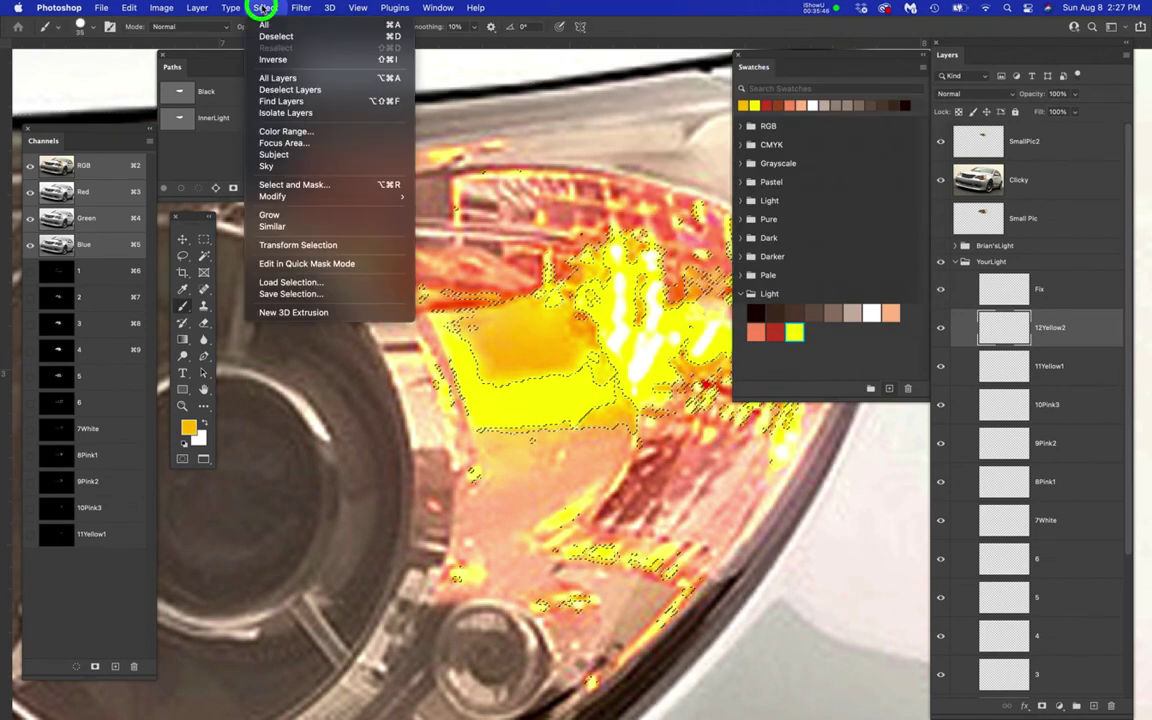
click(292, 293)
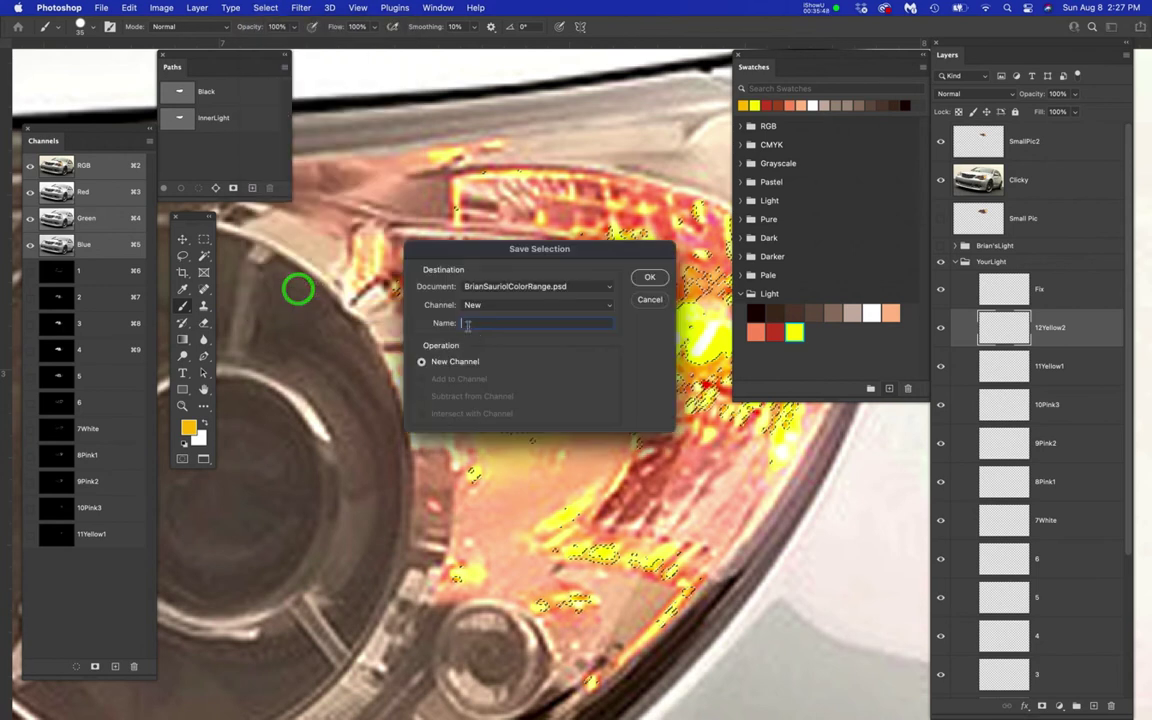
key(super+v)
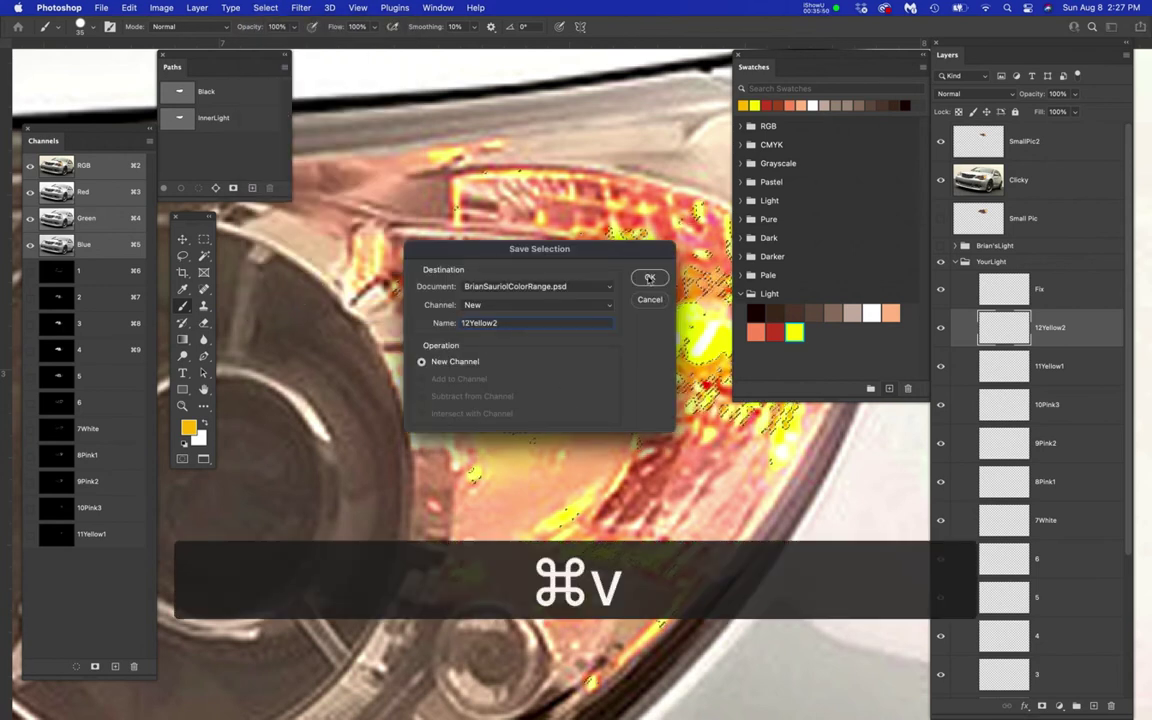
click(649, 276)
- Add the orange colour to the Light swatch group as 12Yellow2
click(815, 290)
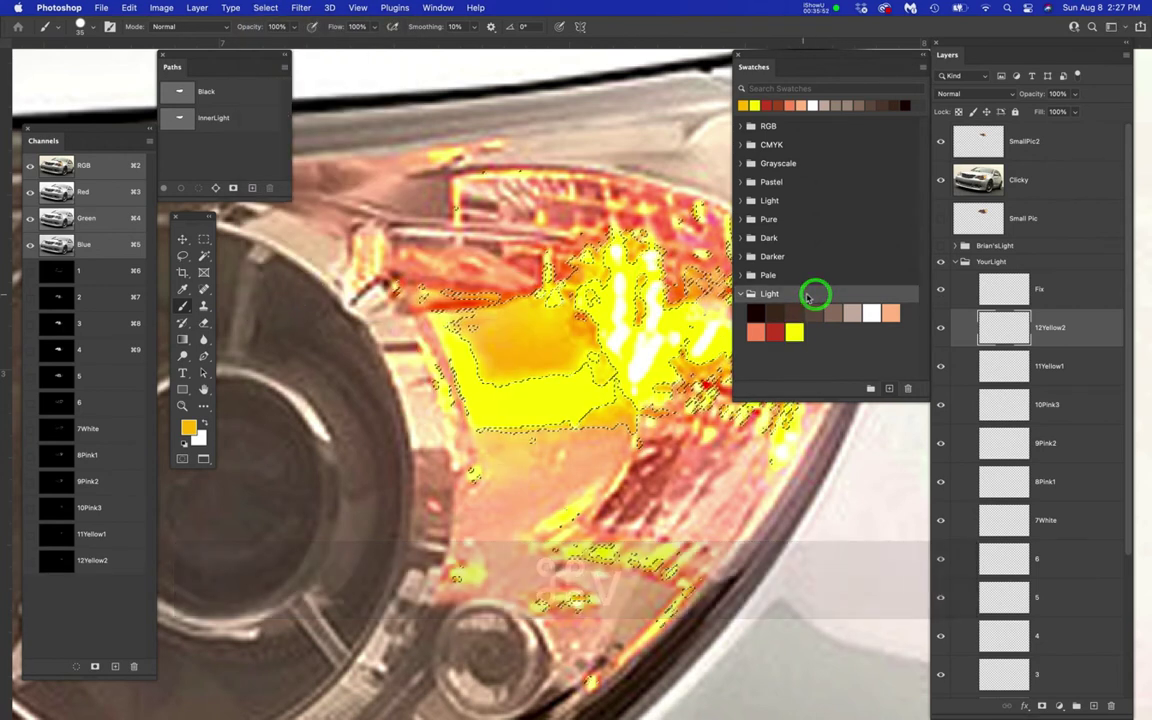
click(890, 388)
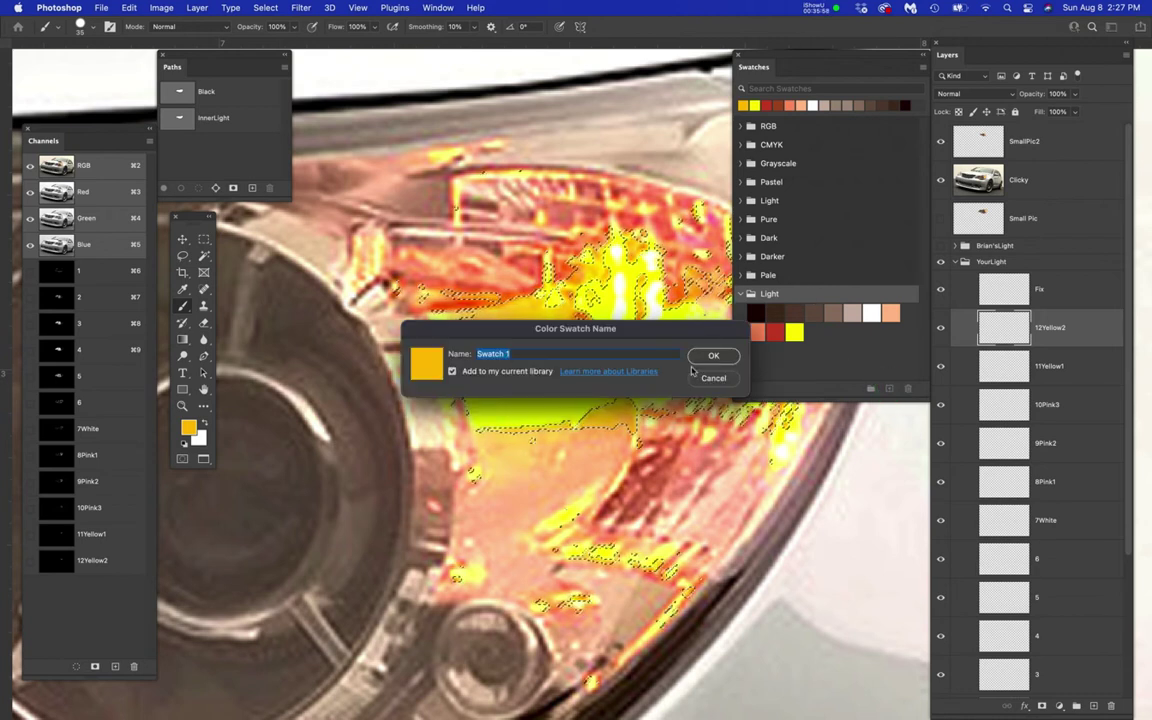
key(super+v)
click(722, 358)
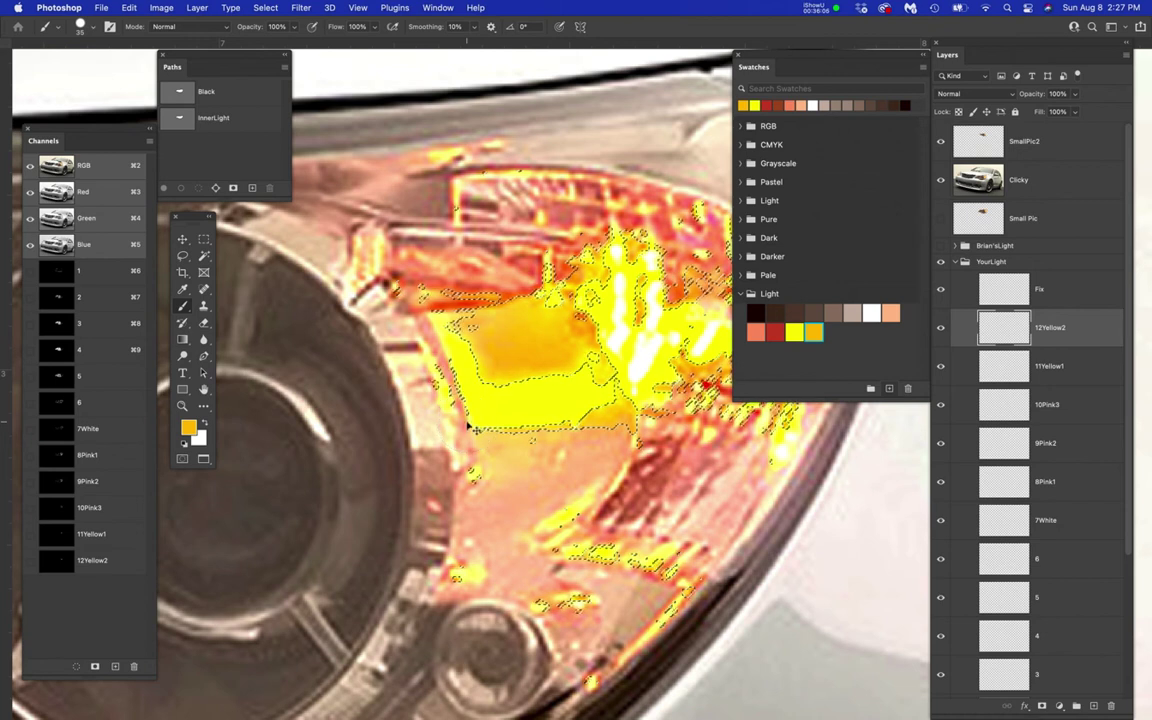
- Deselect and save the document
key(super+d)
key(super+s)
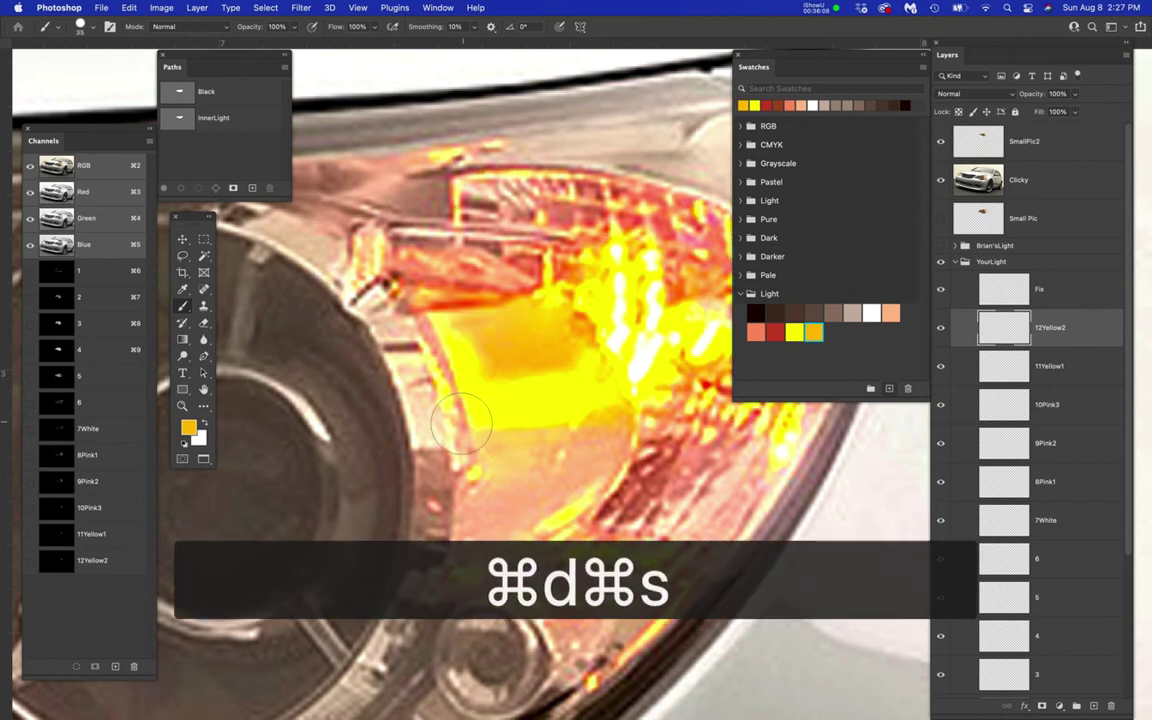
scroll(467, 417, down, 5)
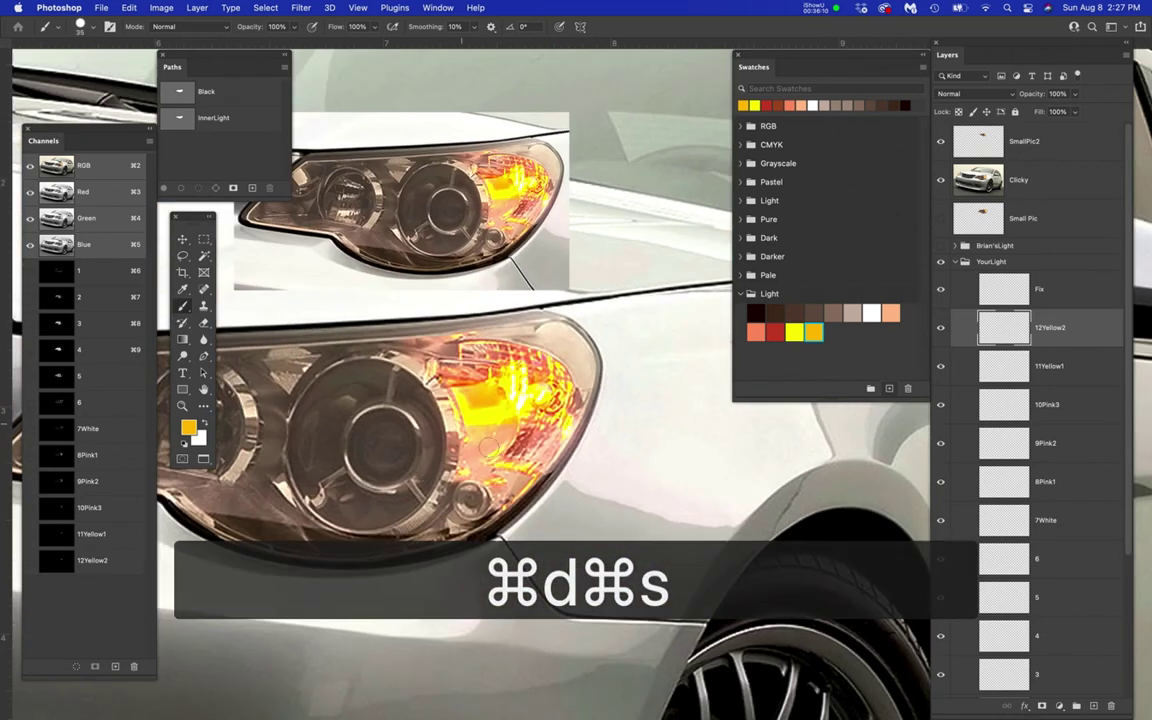
scroll(692, 469, up, 4)
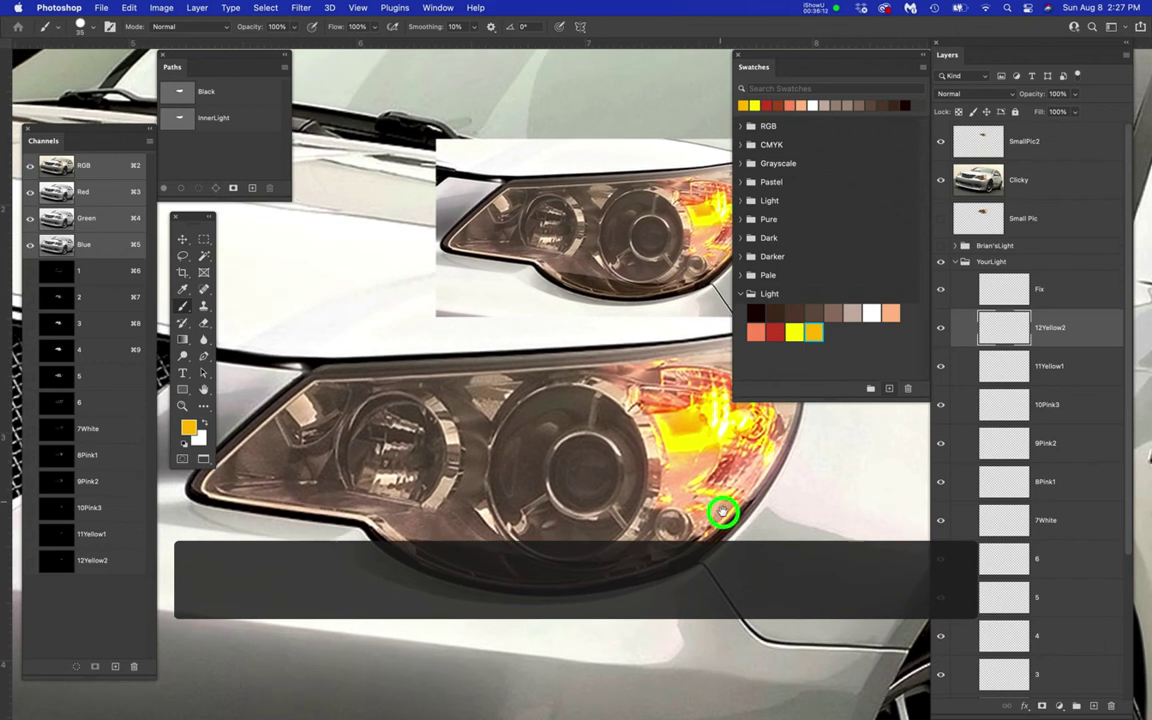
- Shorten the Swatches panel and hide the Clicky car photo layer
drag(848, 403, 823, 262)
drag(910, 234, 843, 212)
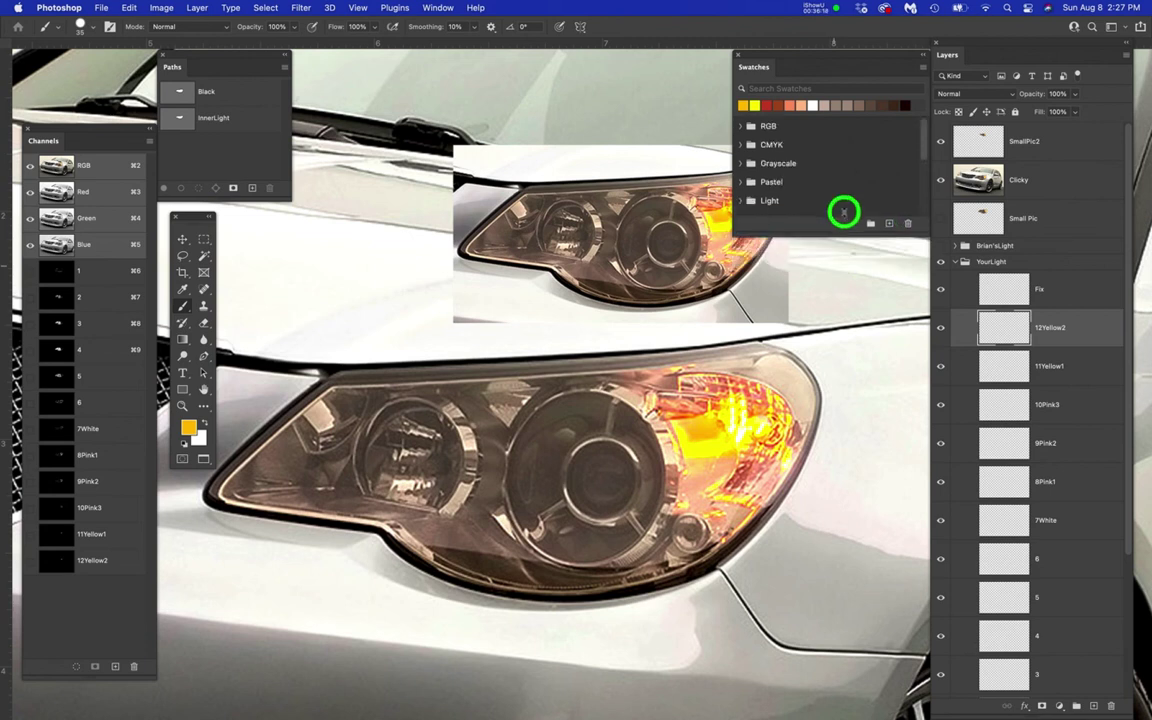
scroll(915, 190, down, 5)
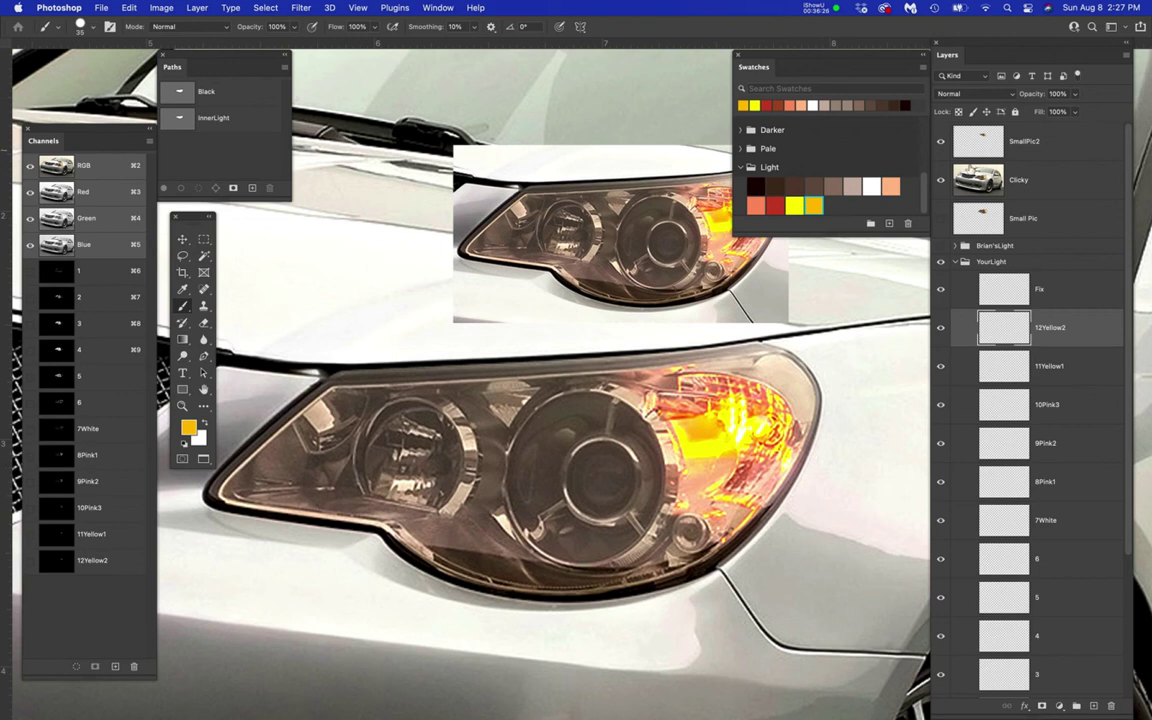
click(940, 180)
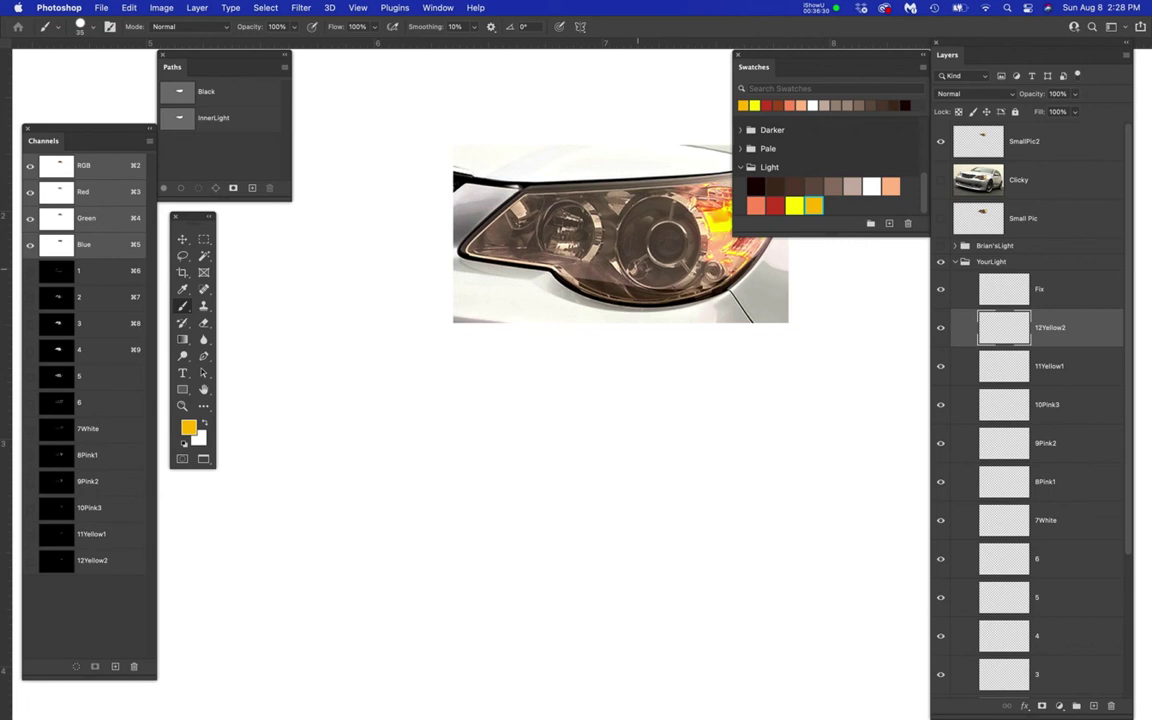
- Turn on the Base layer to show the black headlight silhouette, then select layer 1
scroll(645, 285, up, 2)
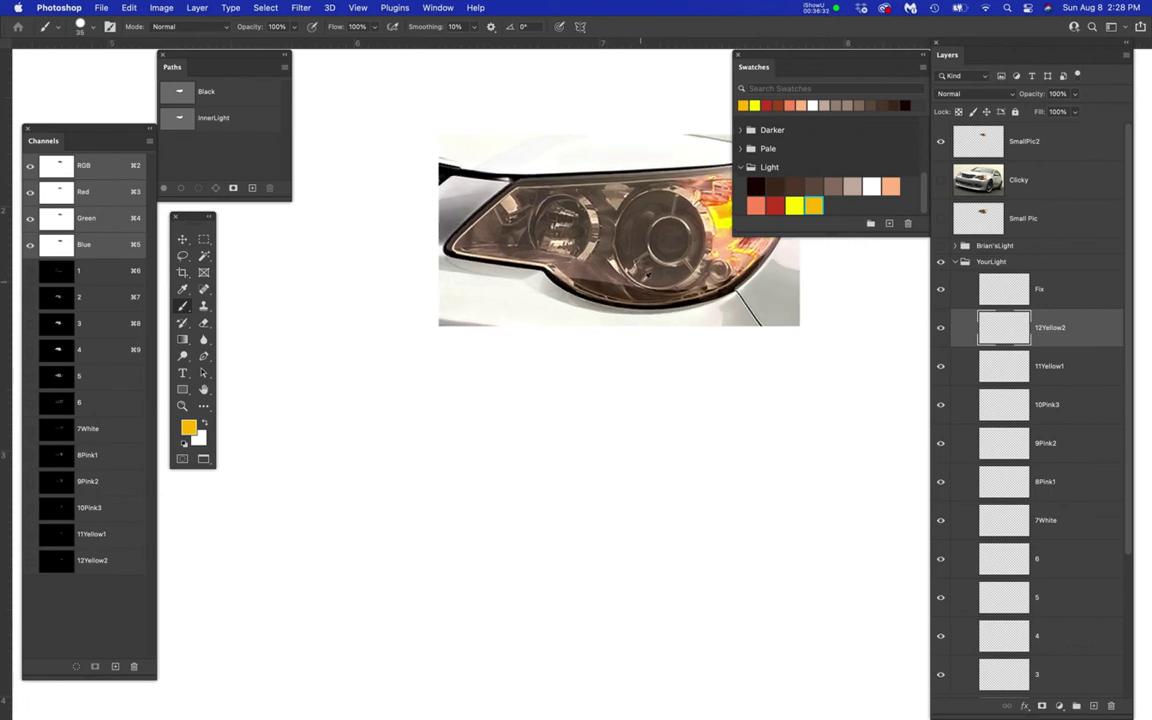
drag(604, 368, 584, 375)
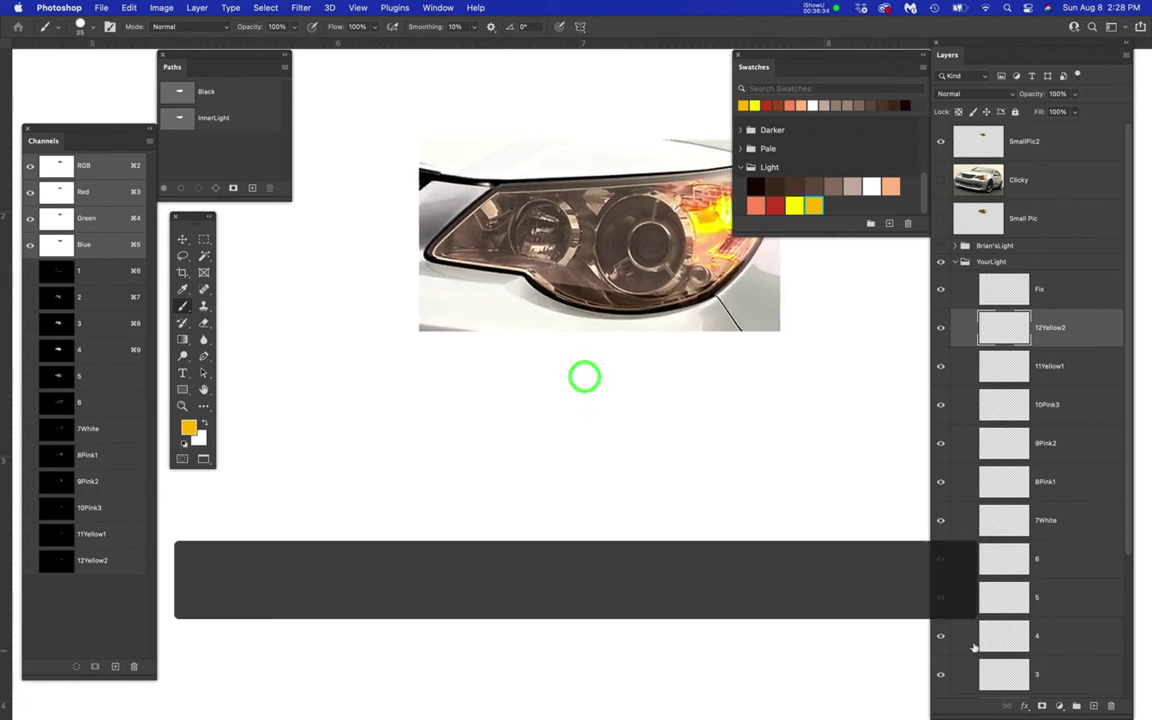
scroll(998, 637, down, 3)
scroll(998, 637, down, 2)
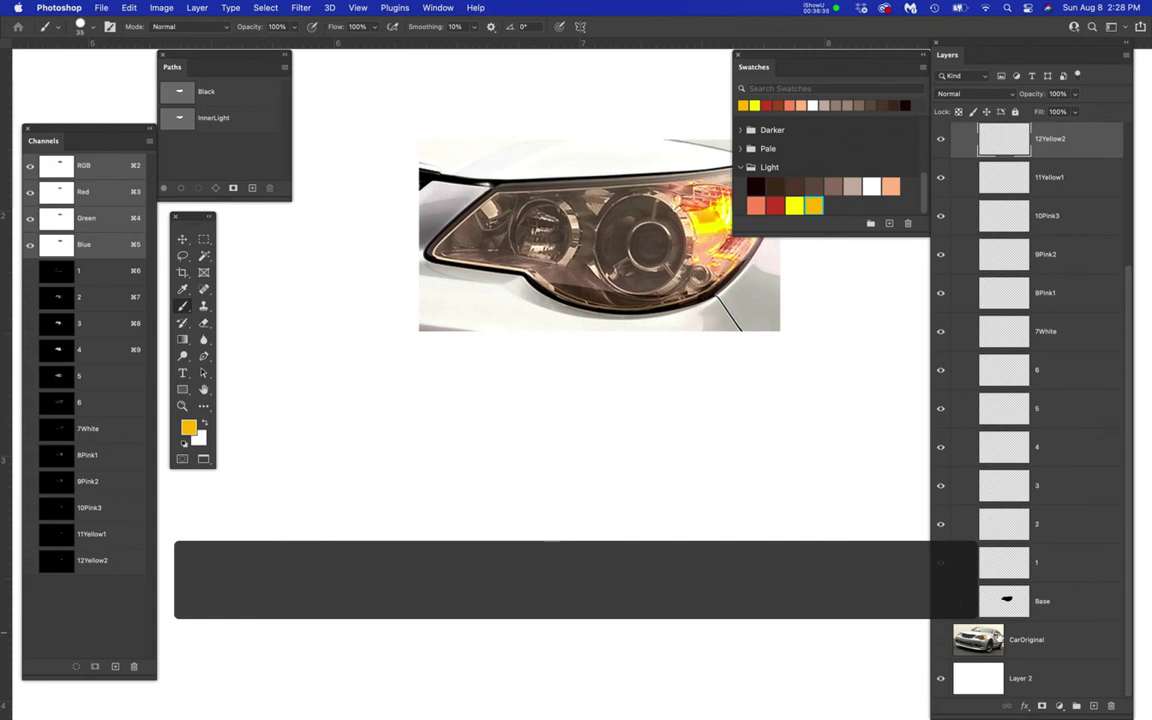
click(941, 601)
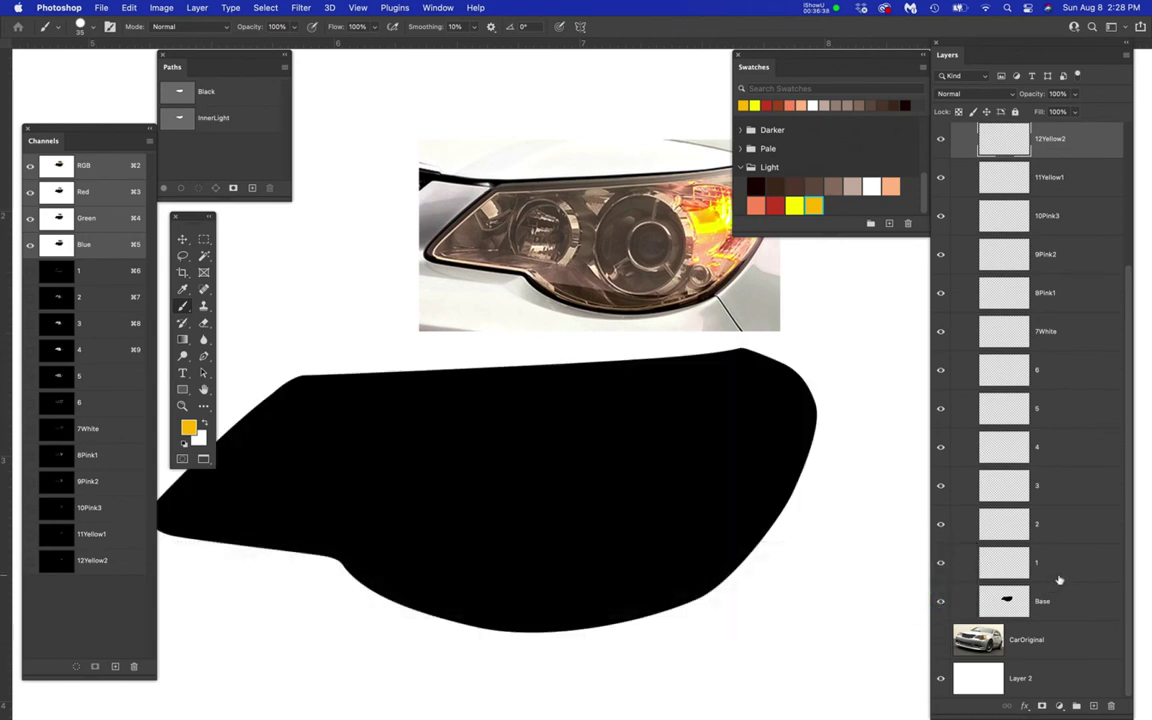
drag(789, 576, 802, 567)
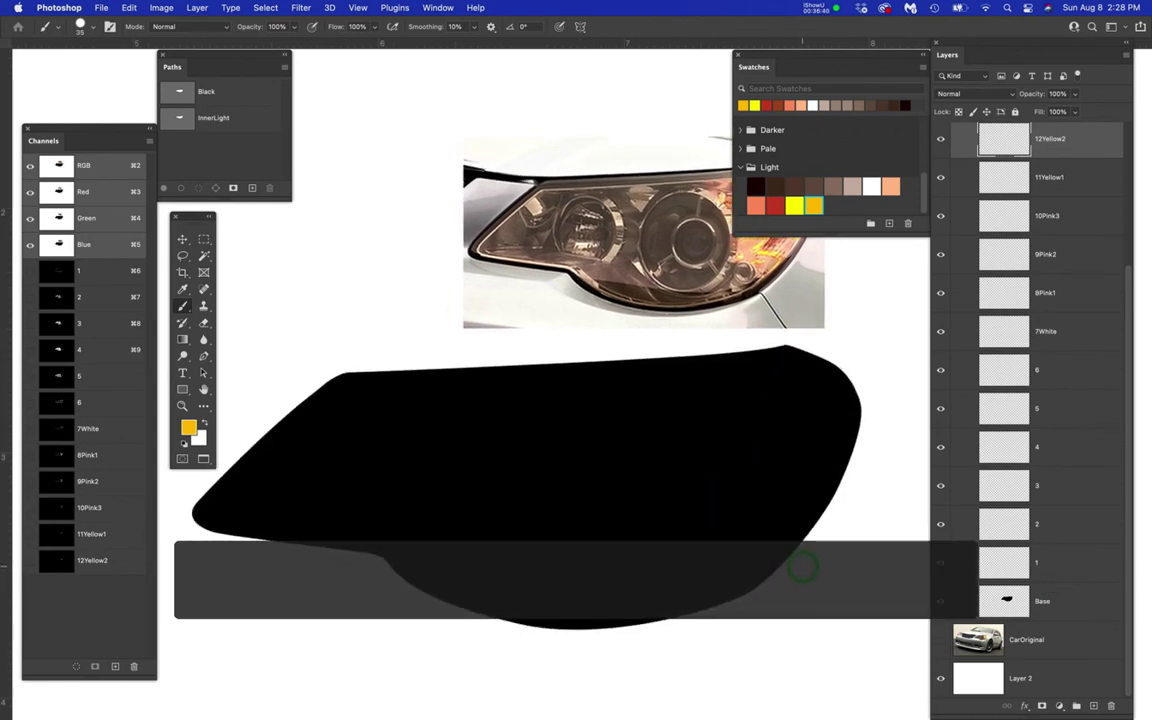
click(1066, 566)
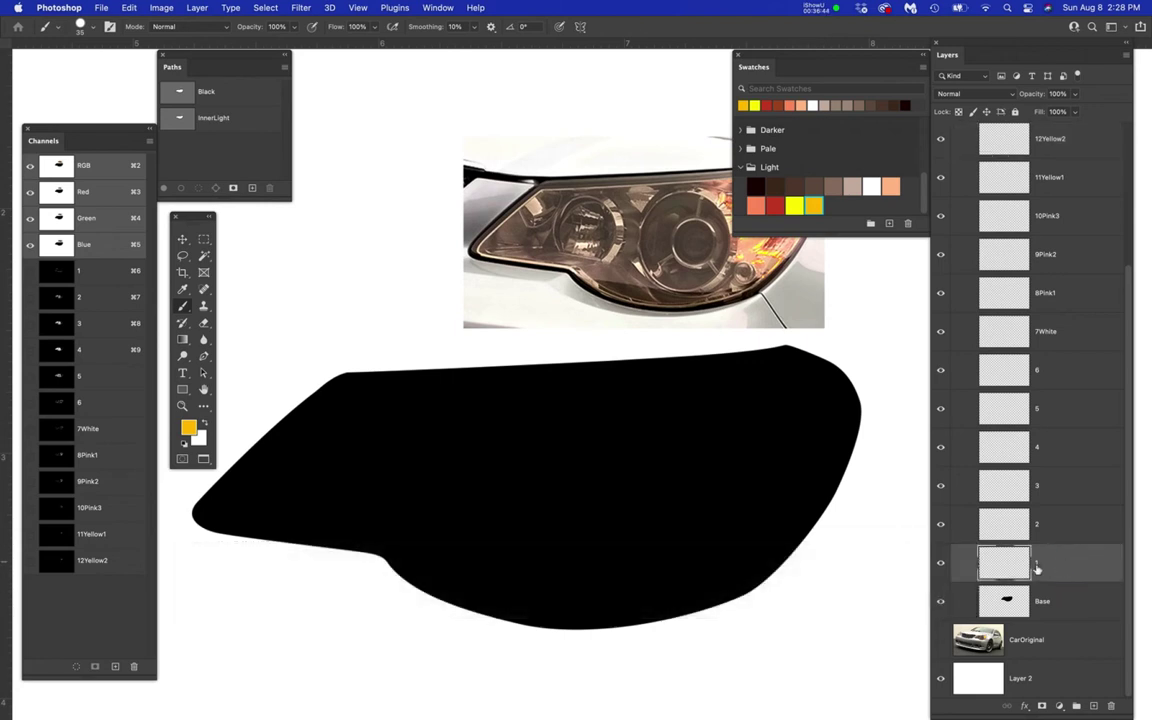
- Fill channel 1's shape on layer 1 with the darkest Light swatch and hide the Base layer
super+click(60, 274)
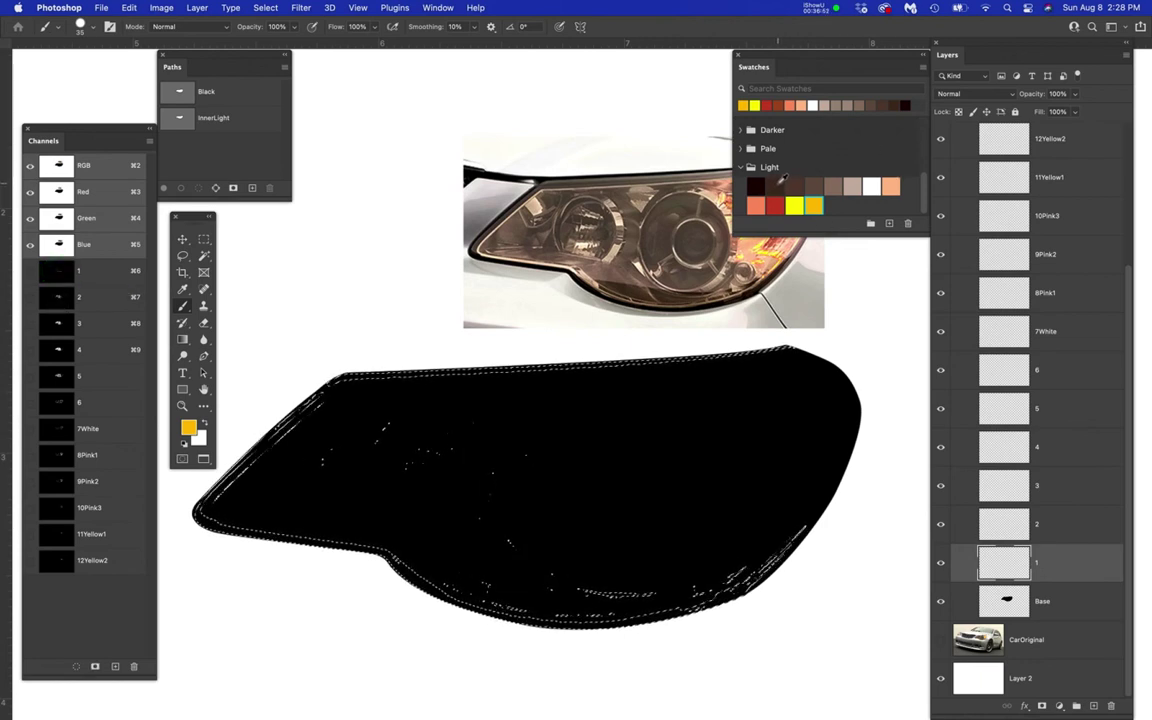
click(755, 186)
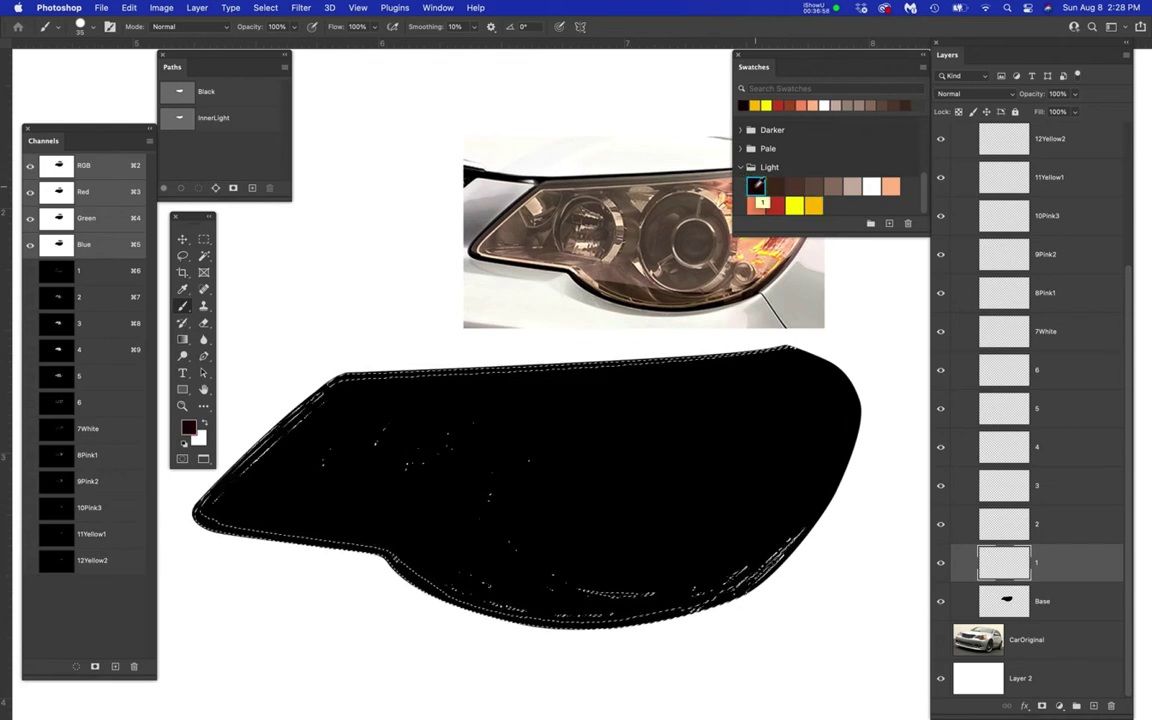
key(alt+BackSpace)
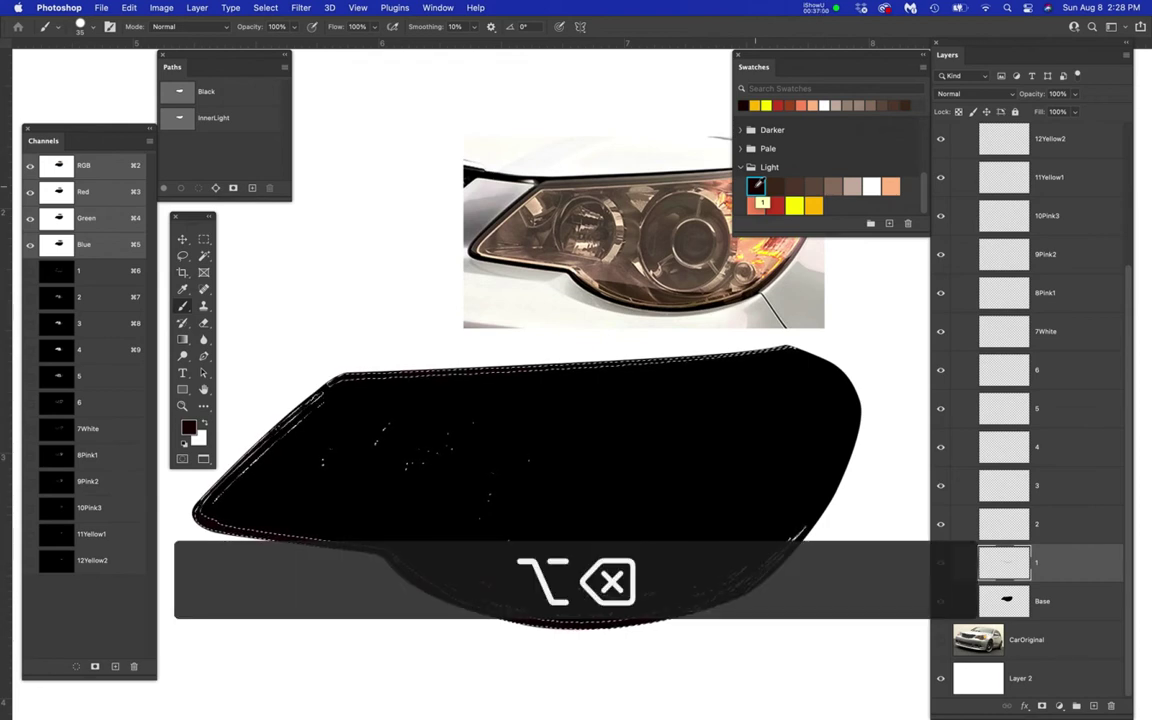
click(939, 603)
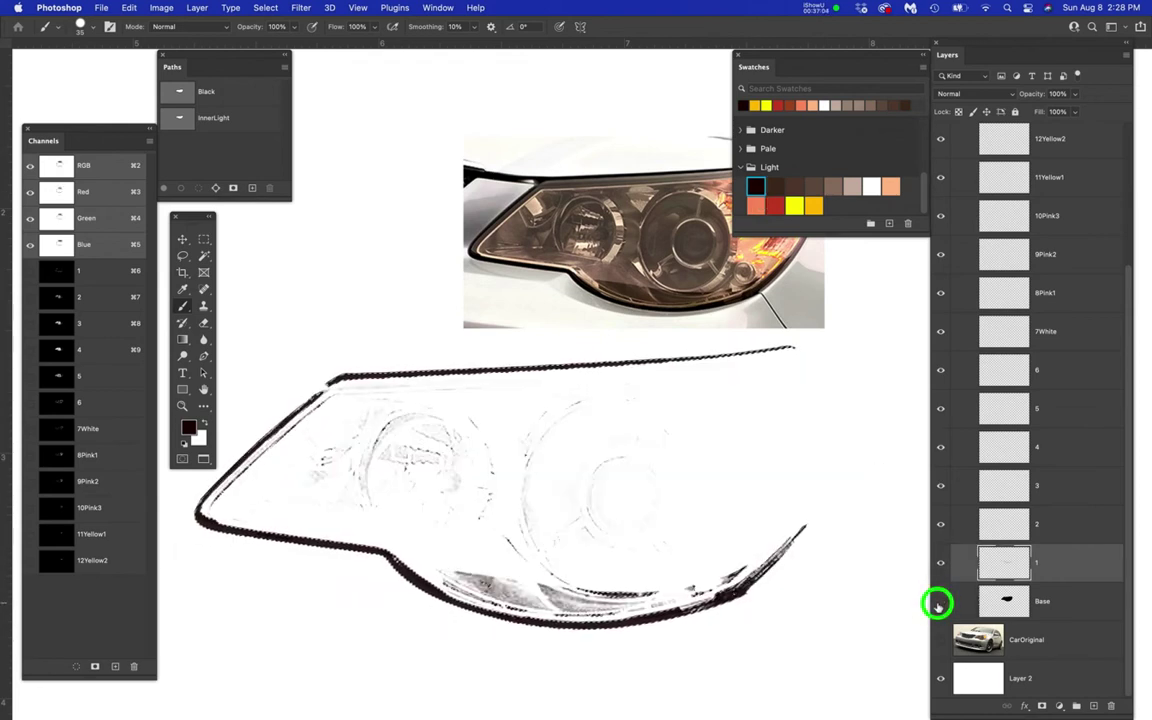
click(939, 603)
click(939, 603)
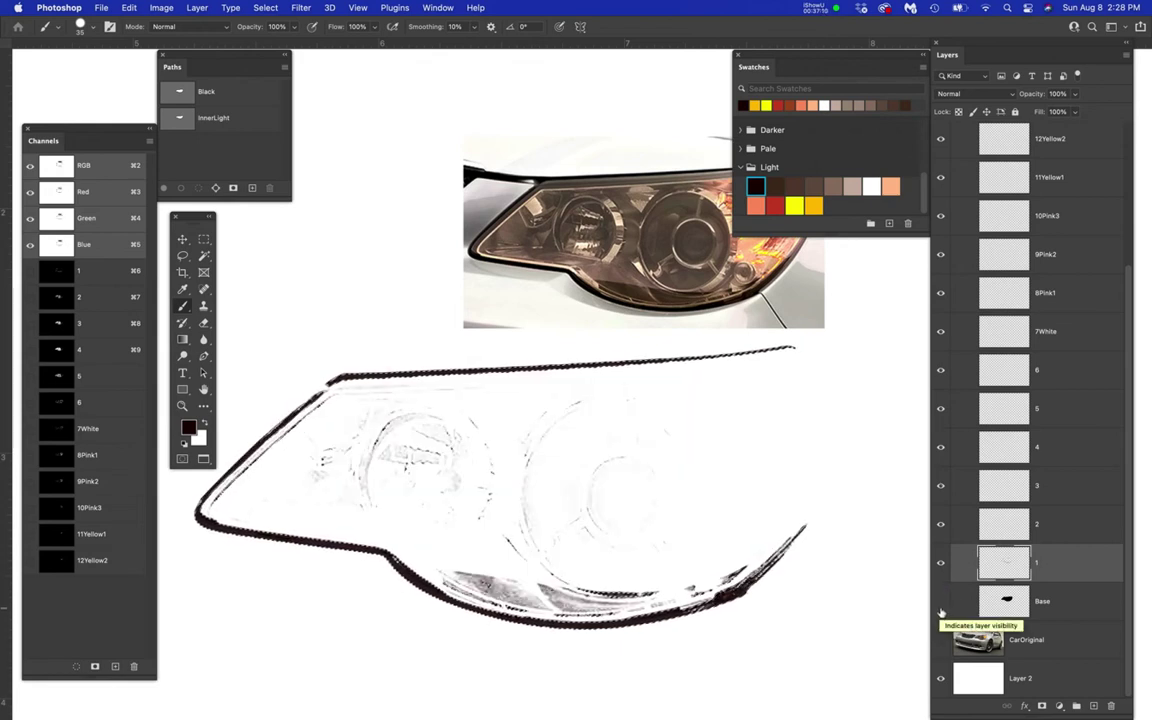
click(1088, 527)
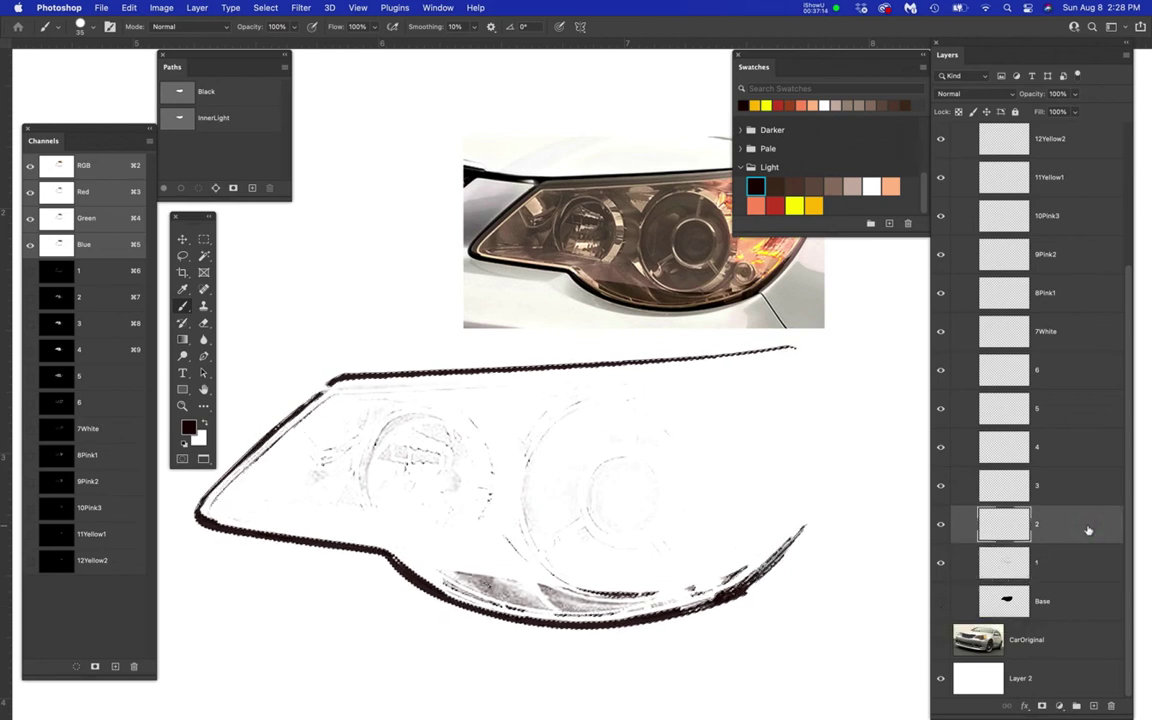
- Fill layers 2 and 3 with dark brown swatches inside channels 2 and 3
super+click(59, 297)
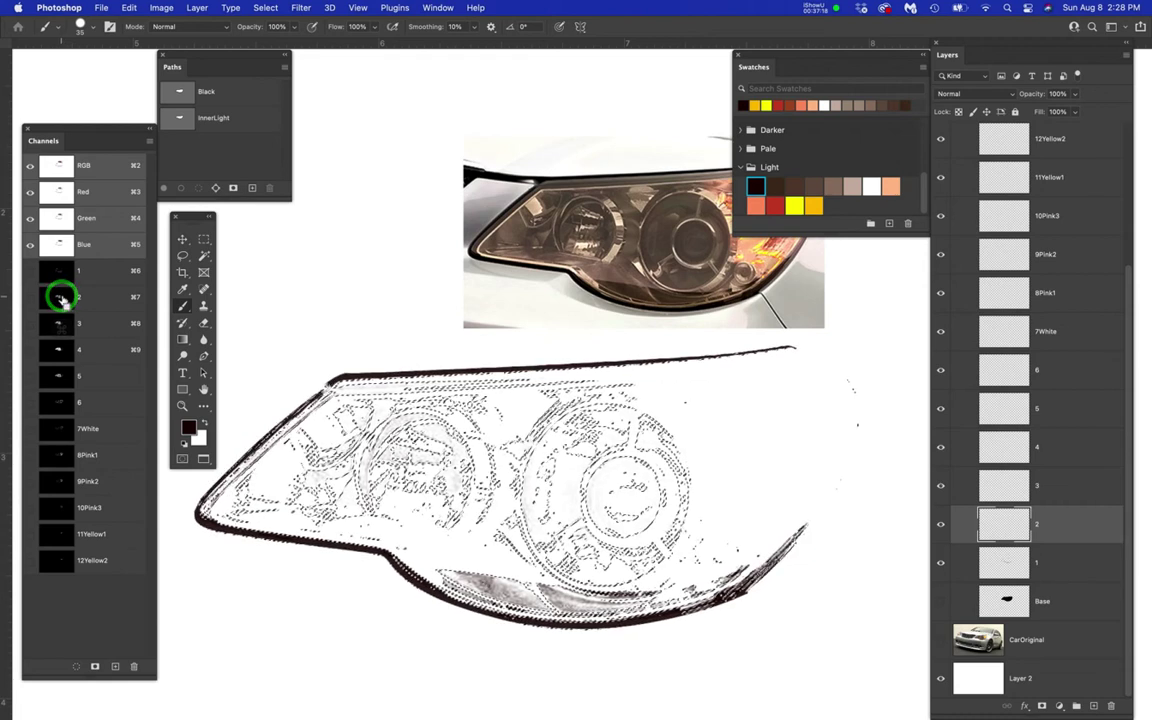
click(774, 185)
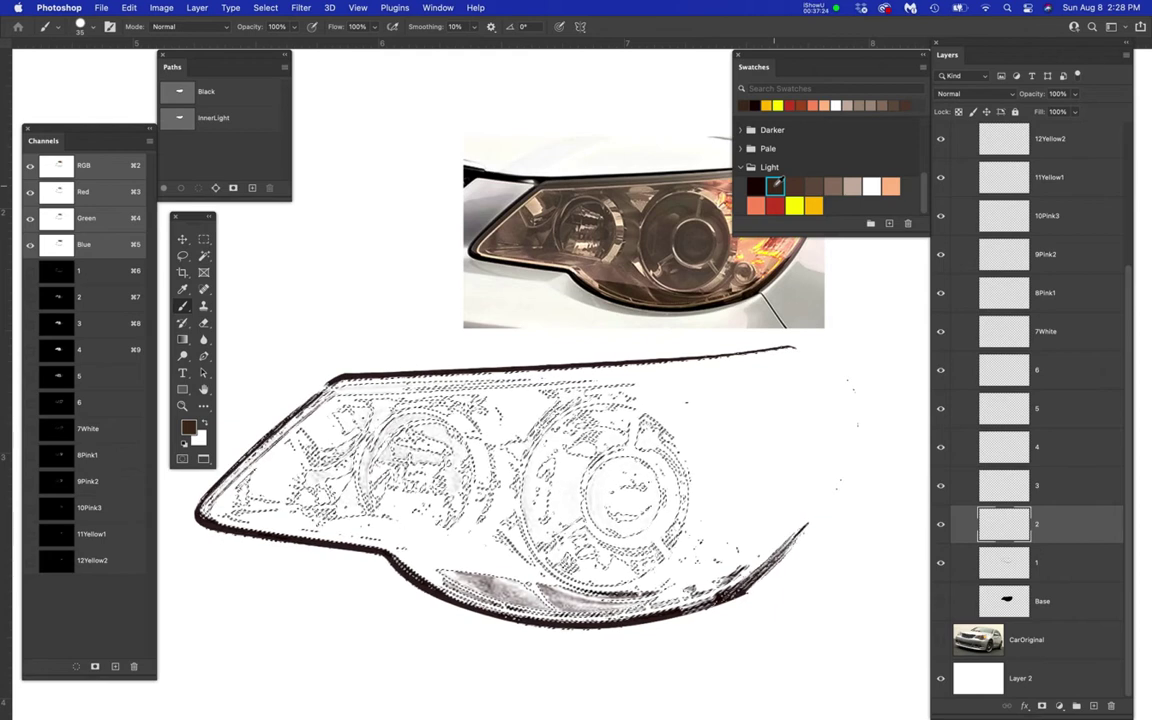
key(alt+BackSpace)
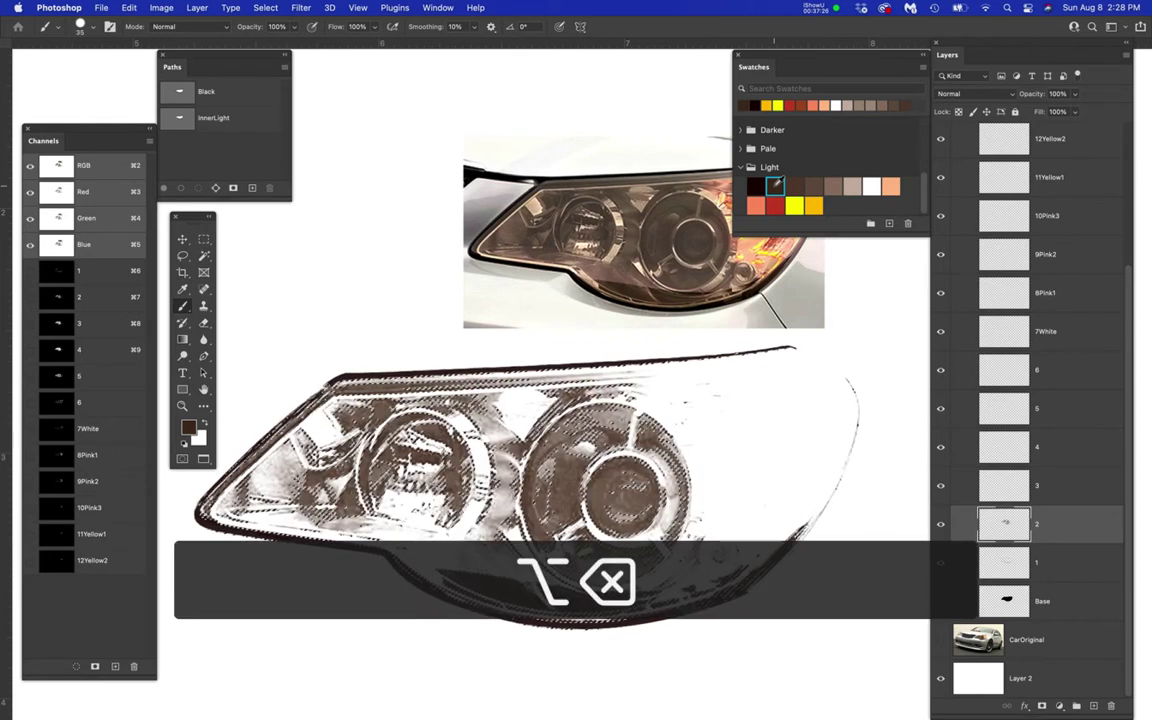
click(1063, 485)
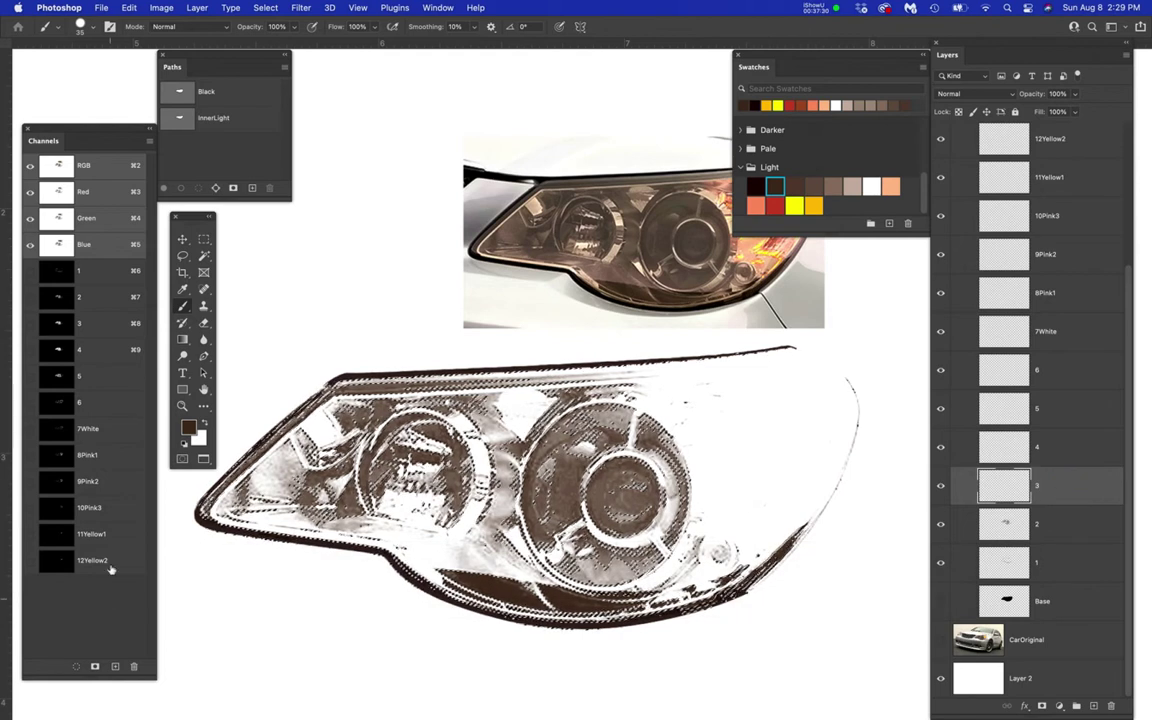
super+click(60, 323)
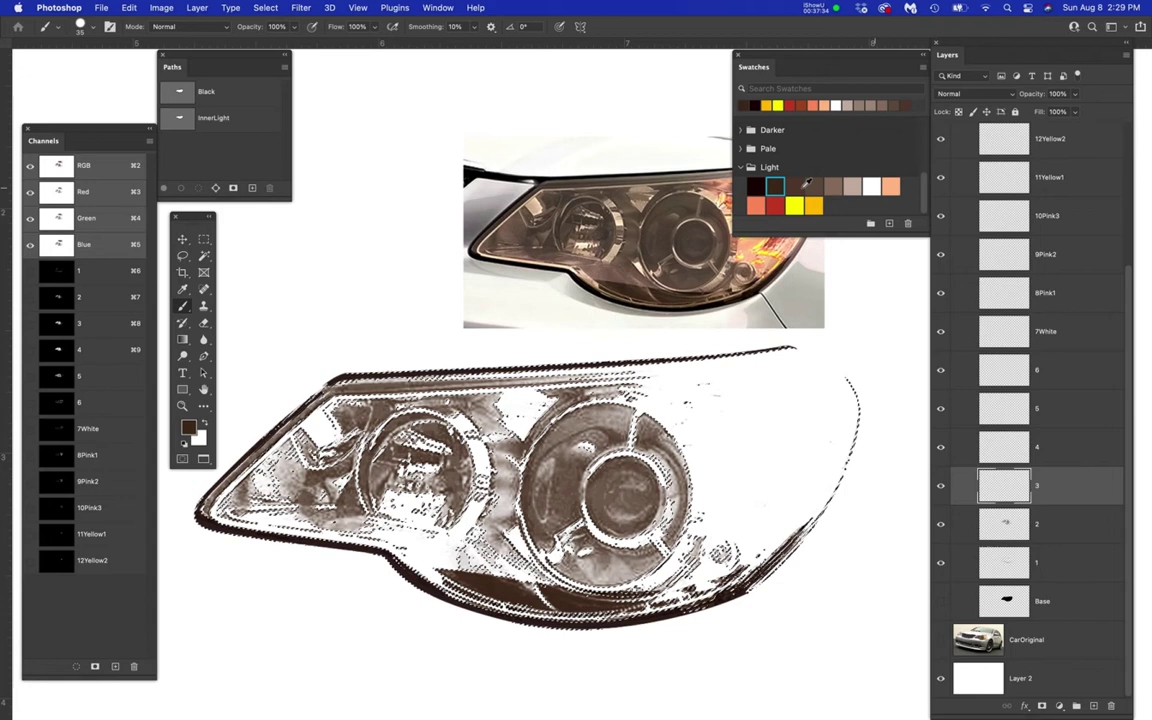
click(794, 186)
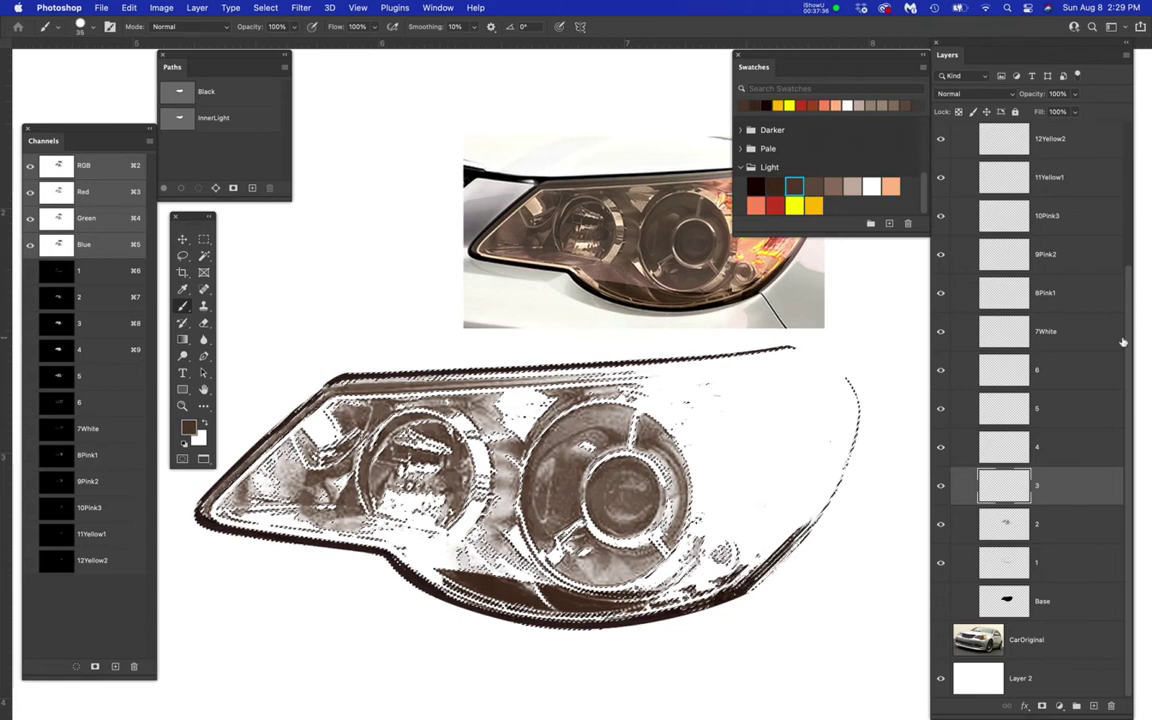
key(alt+BackSpace)
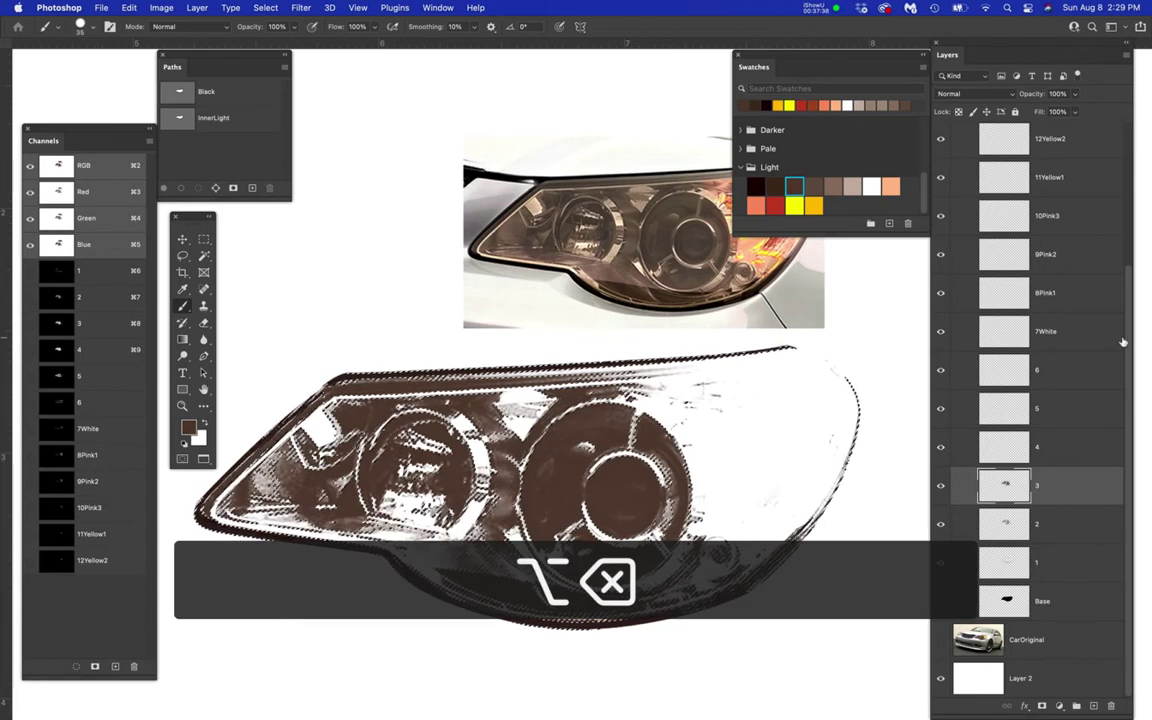
- Fill layers 4 and 5 with dark brown and brownish-grey inside channels 4 and 5
click(1069, 440)
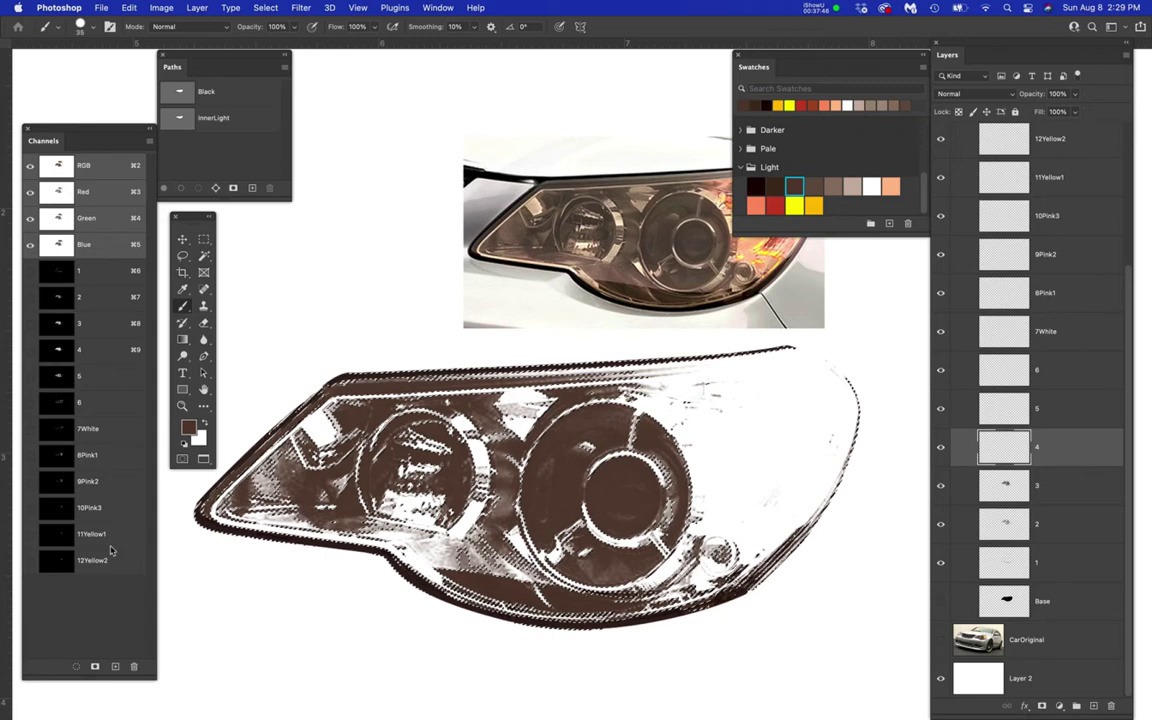
super+click(57, 350)
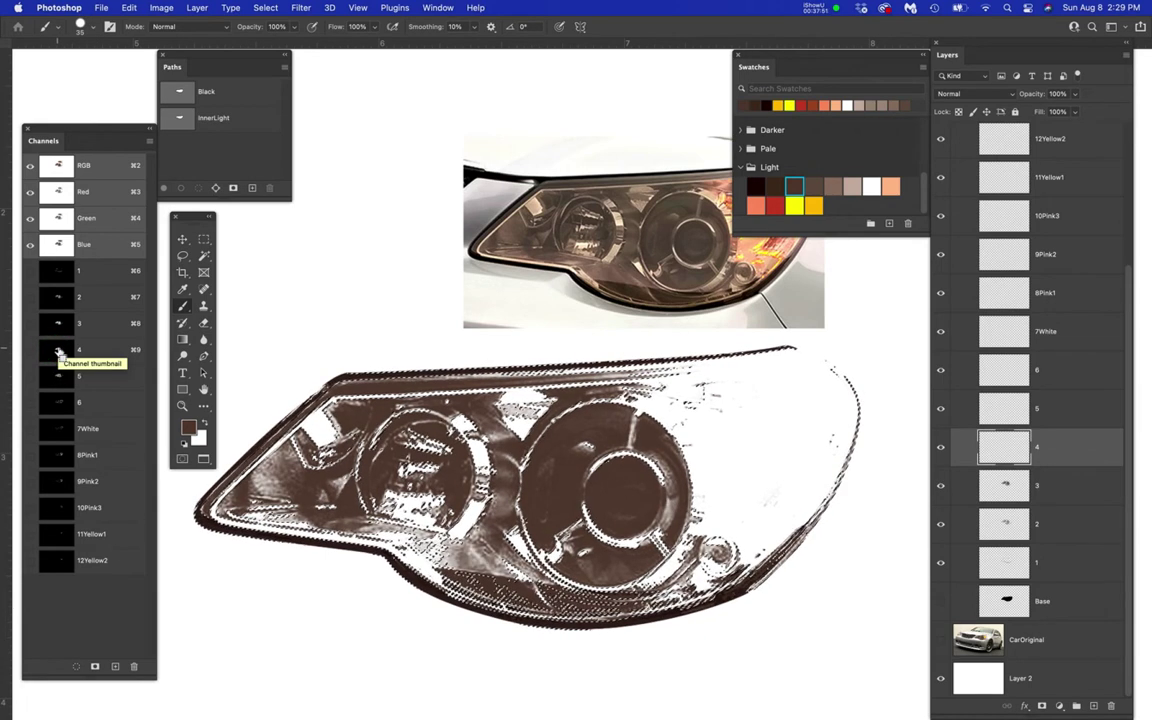
click(817, 186)
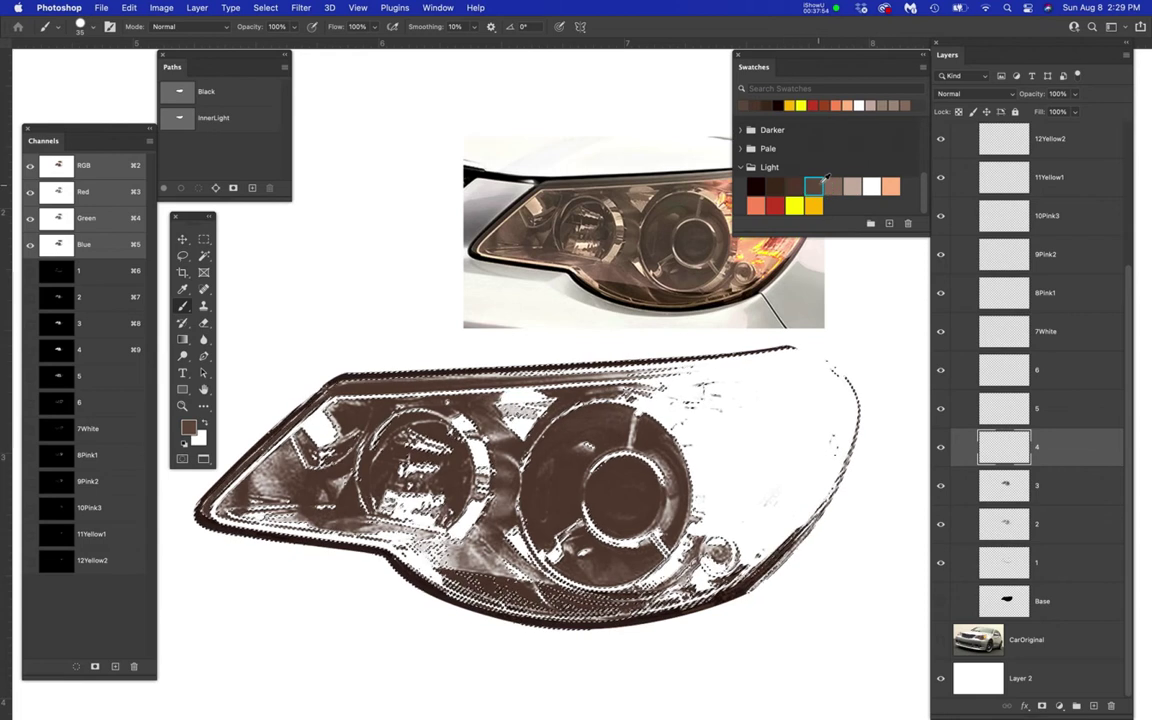
key(alt+BackSpace)
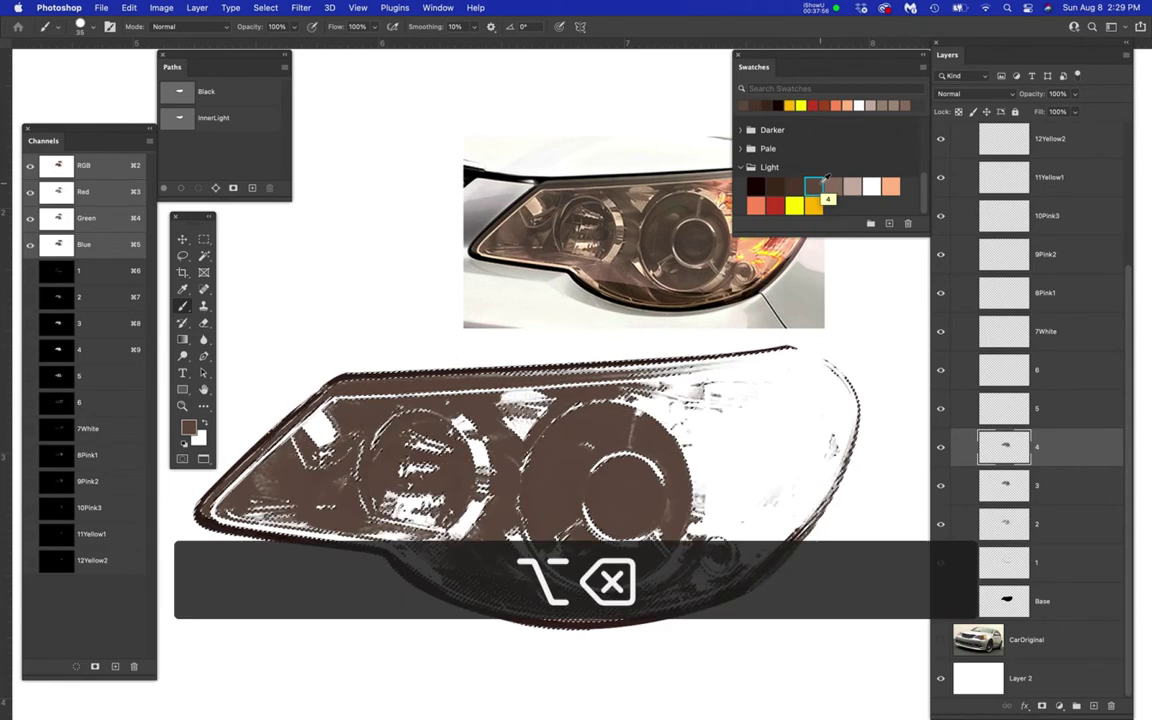
click(1070, 410)
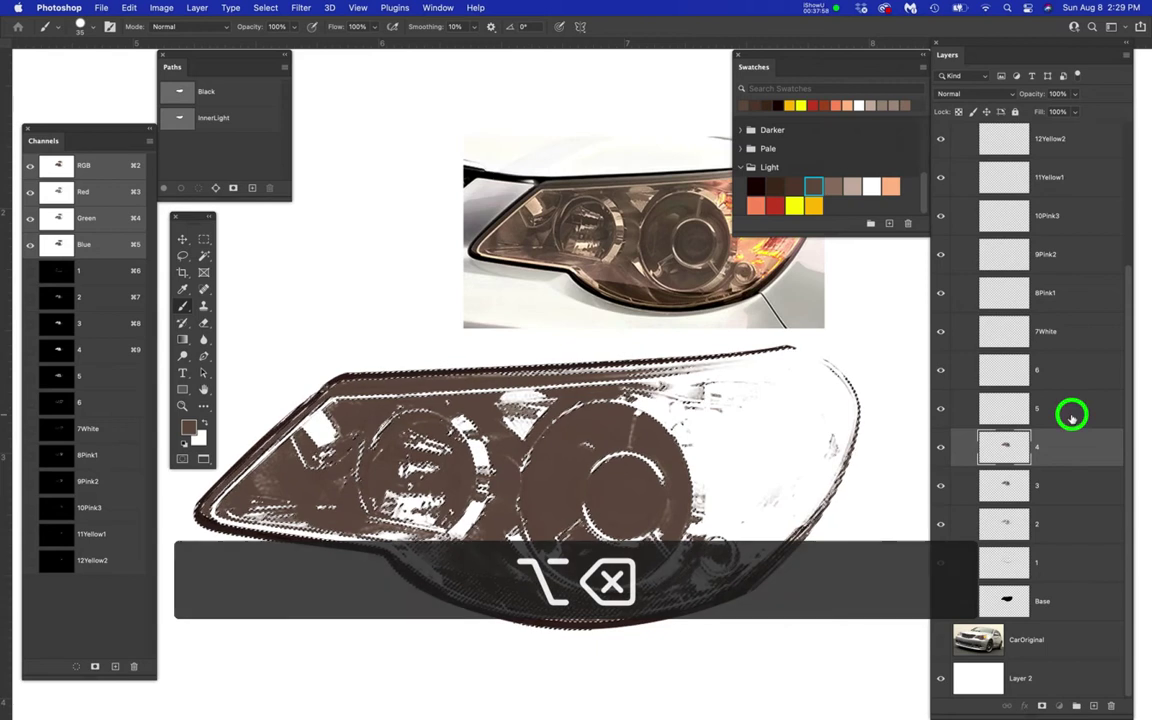
super+click(58, 378)
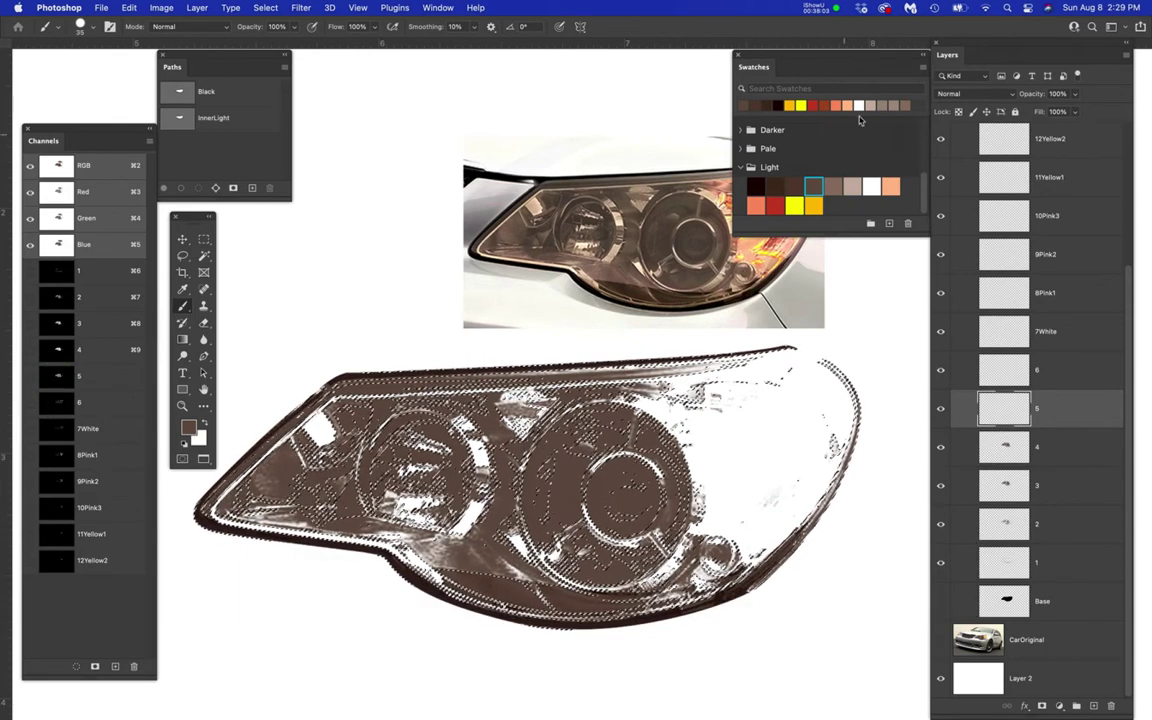
click(837, 186)
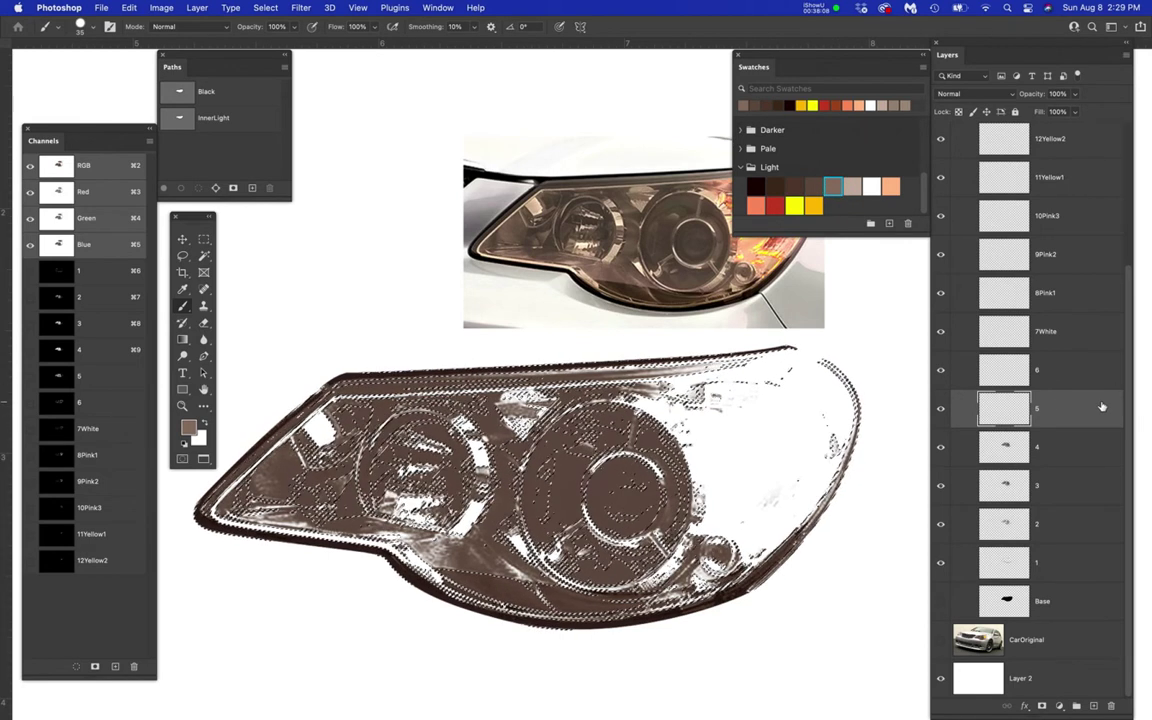
key(alt+BackSpace)
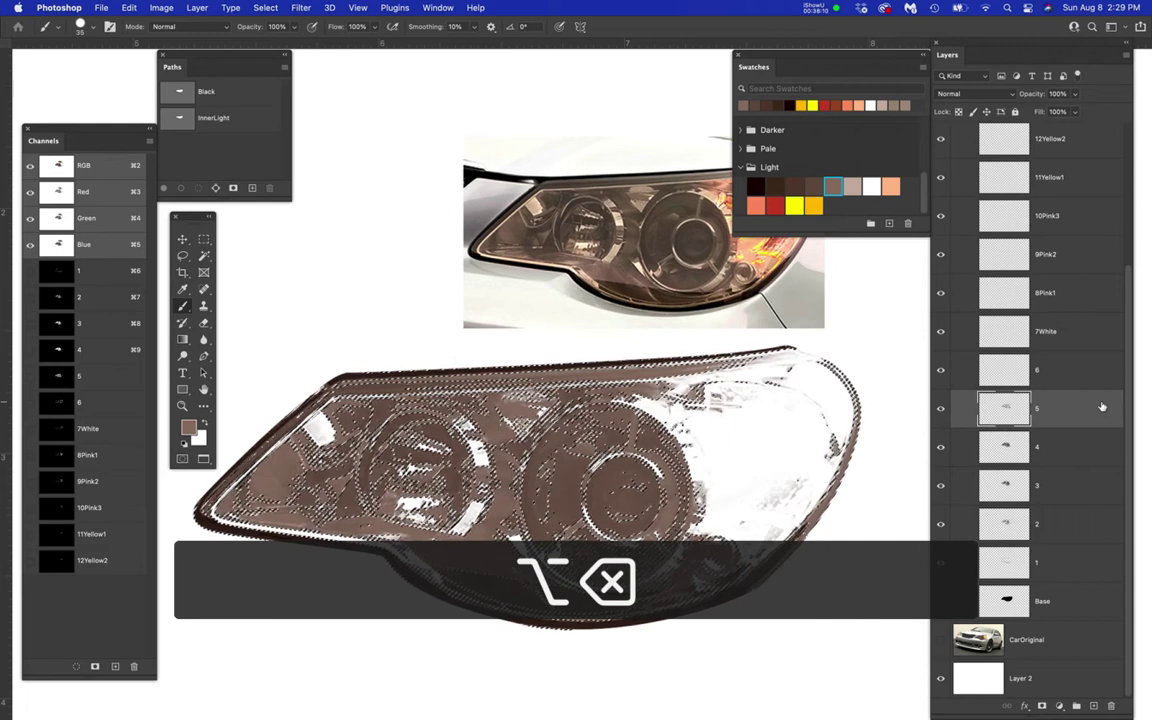
- Fill layer 6 with light taupe inside channel 6's shape
click(1072, 371)
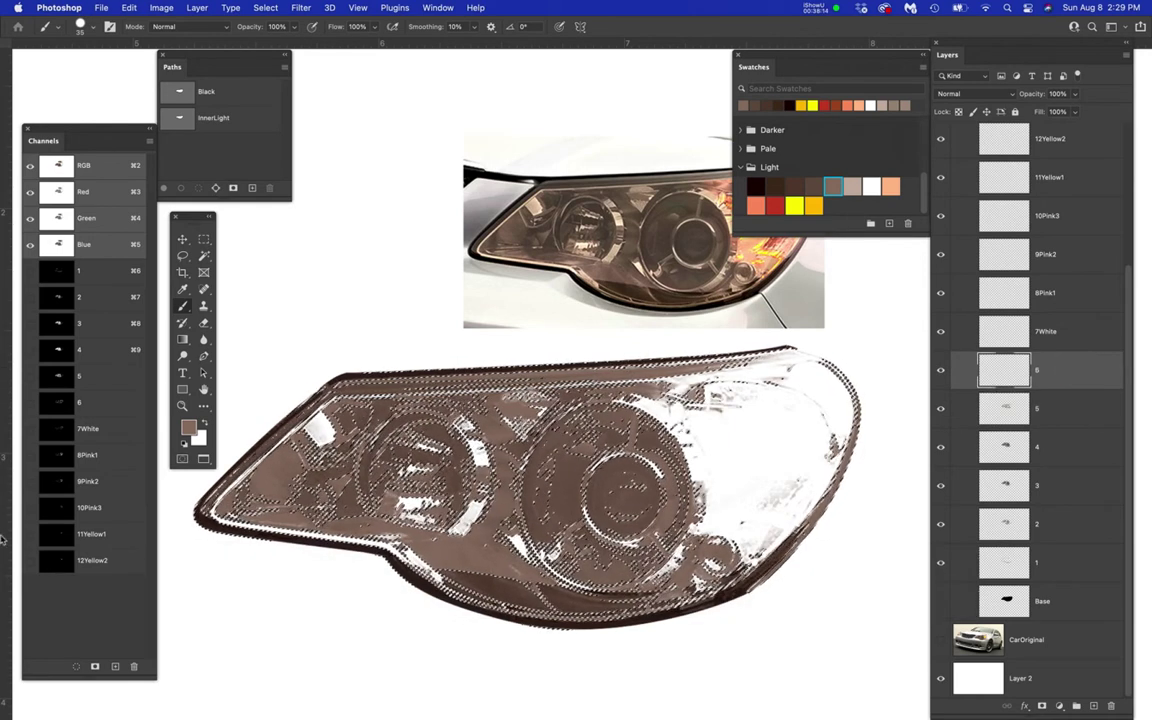
super+click(59, 405)
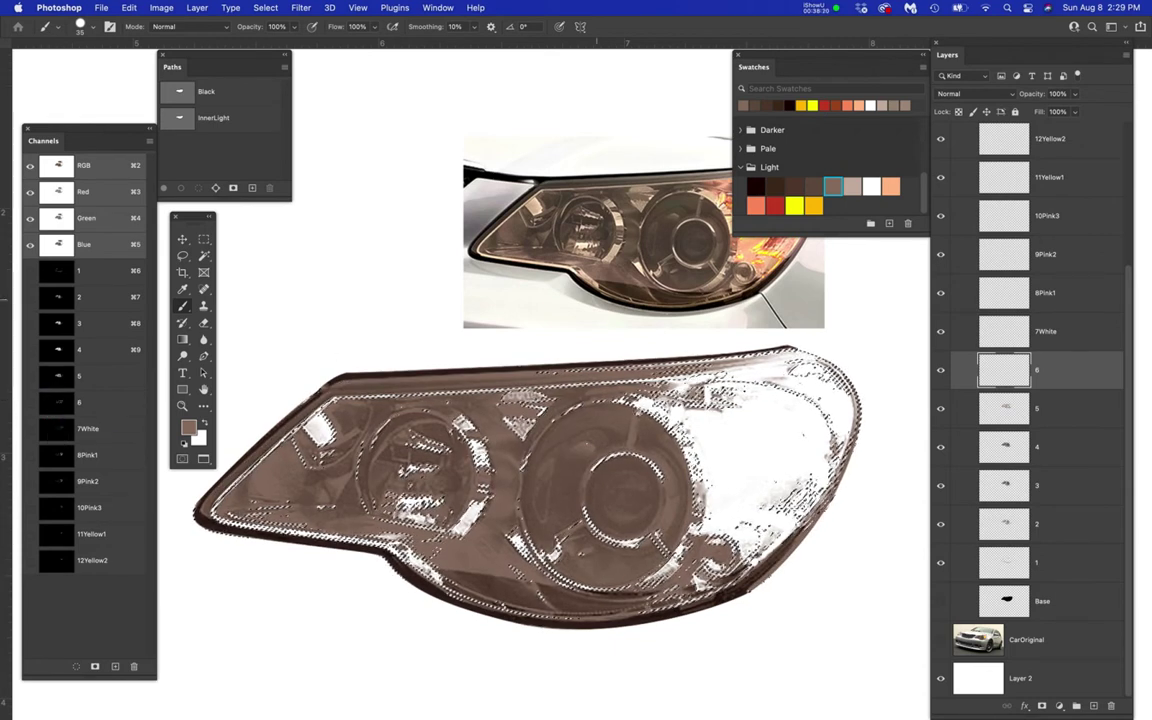
click(853, 186)
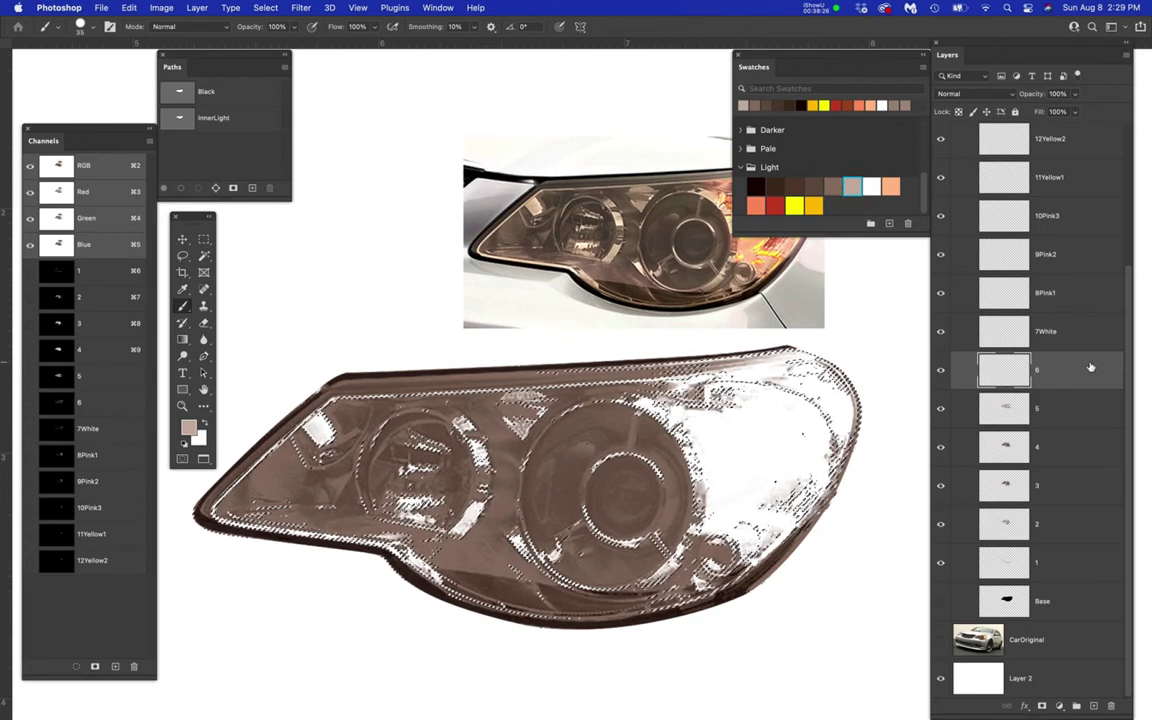
key(alt+BackSpace)
- Show the Base layer, deselect, and fill the 7White layer with white inside the 7White channel
click(1093, 330)
click(941, 601)
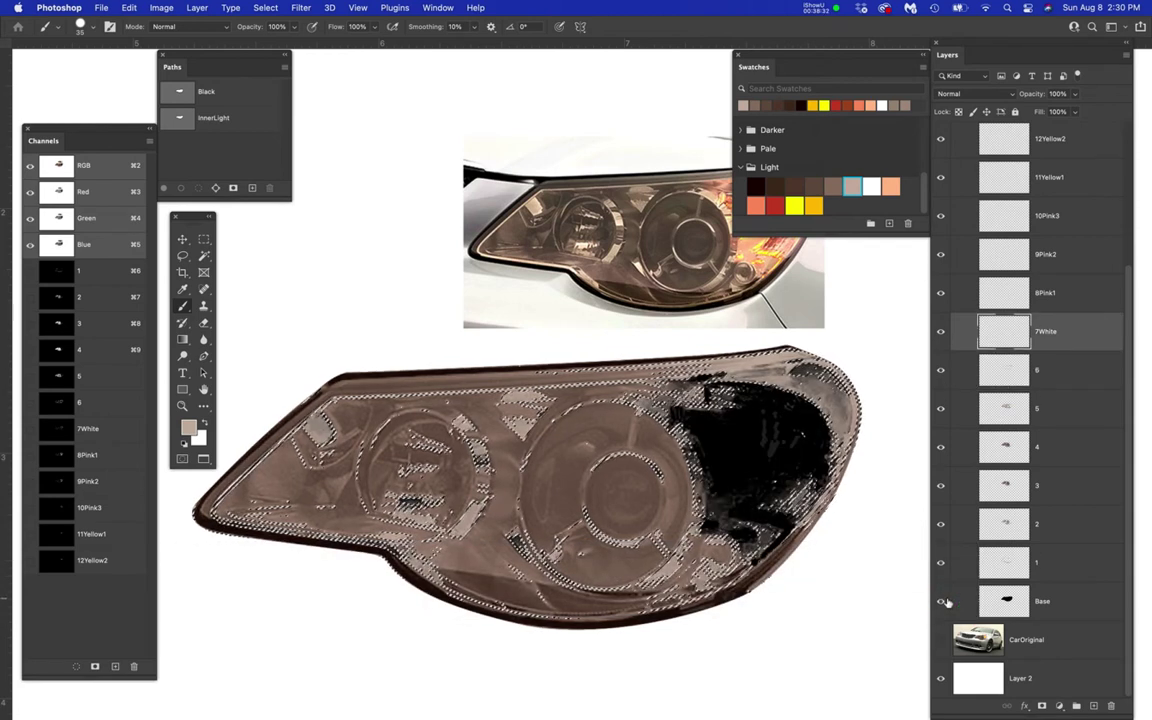
key(super+d)
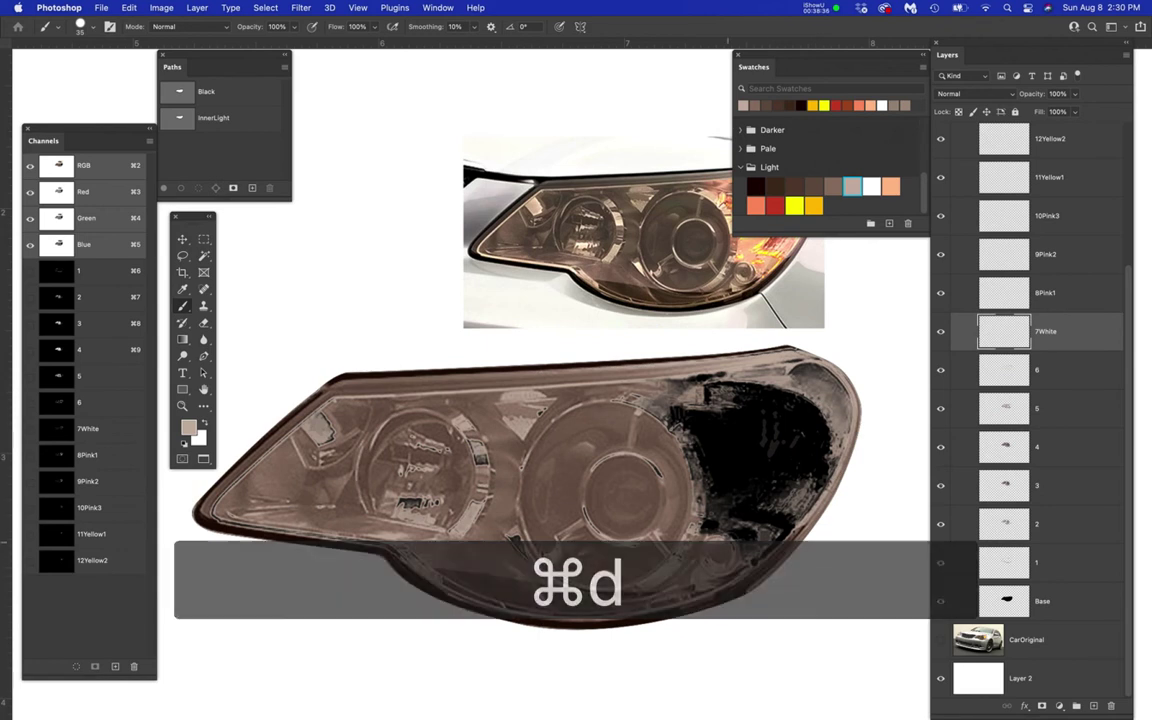
click(1087, 333)
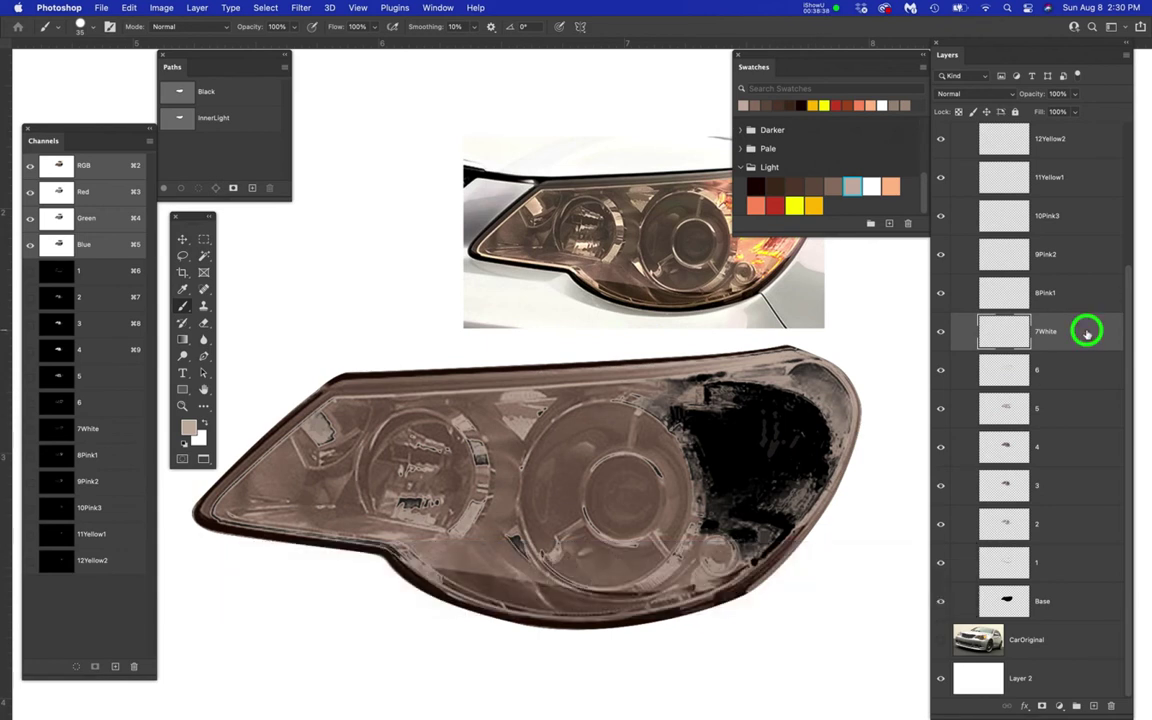
super+click(58, 430)
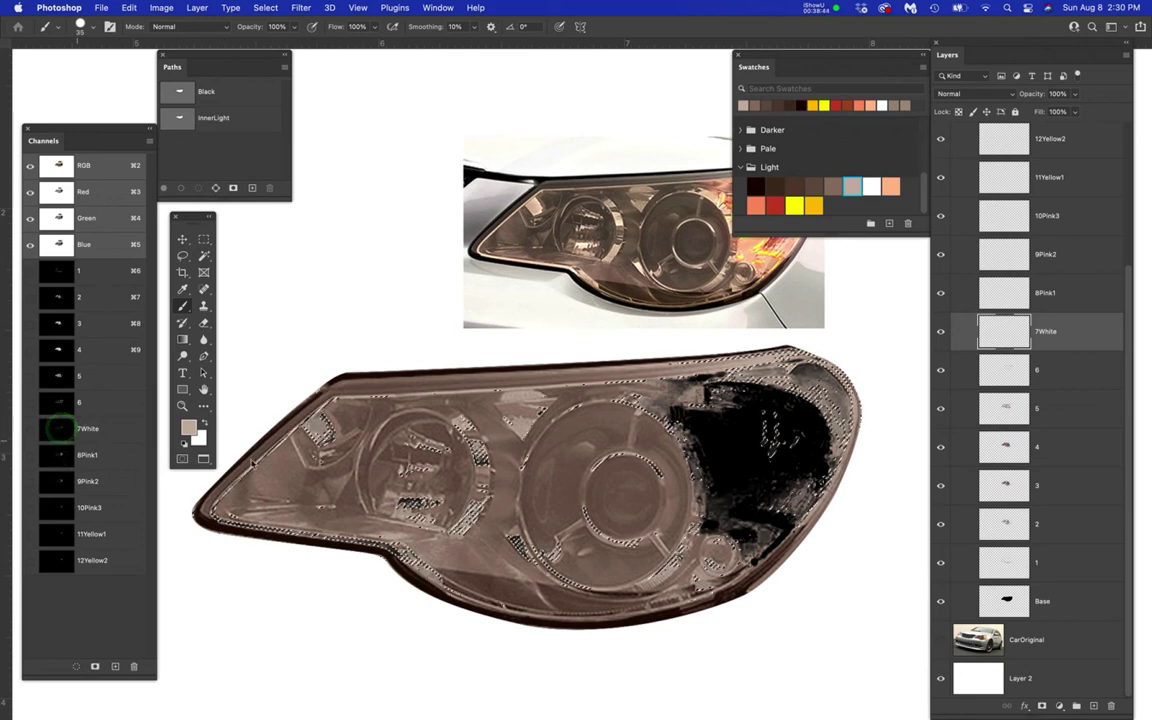
click(873, 185)
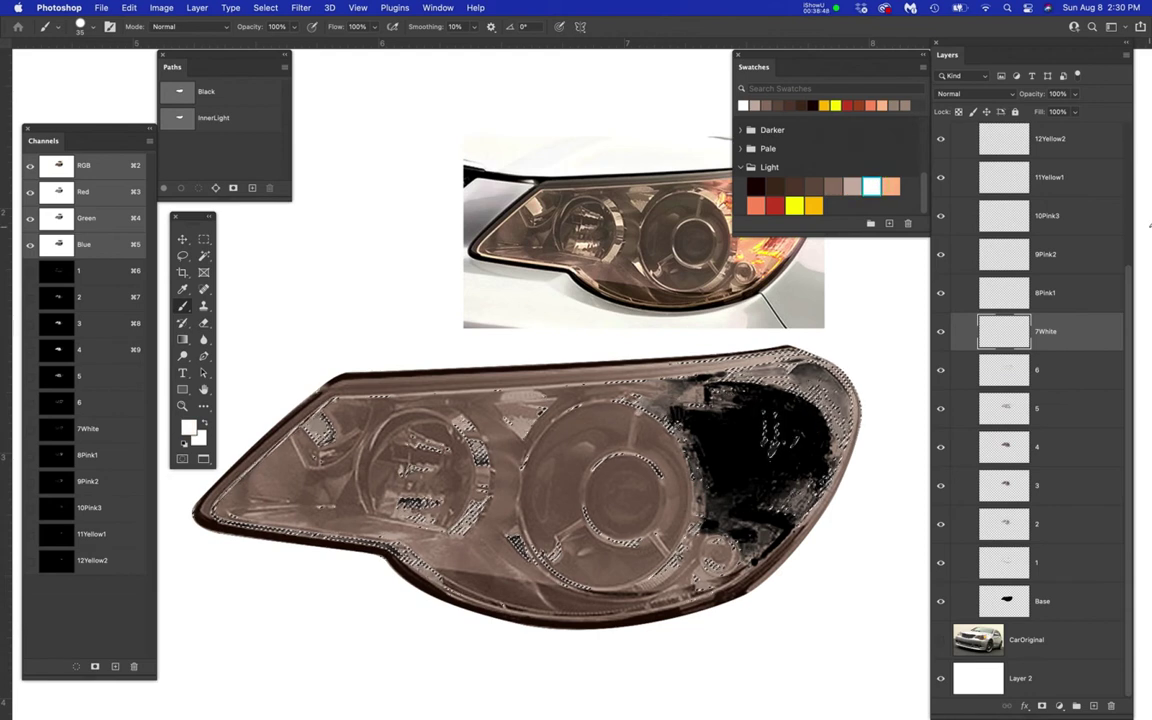
key(alt+BackSpace)
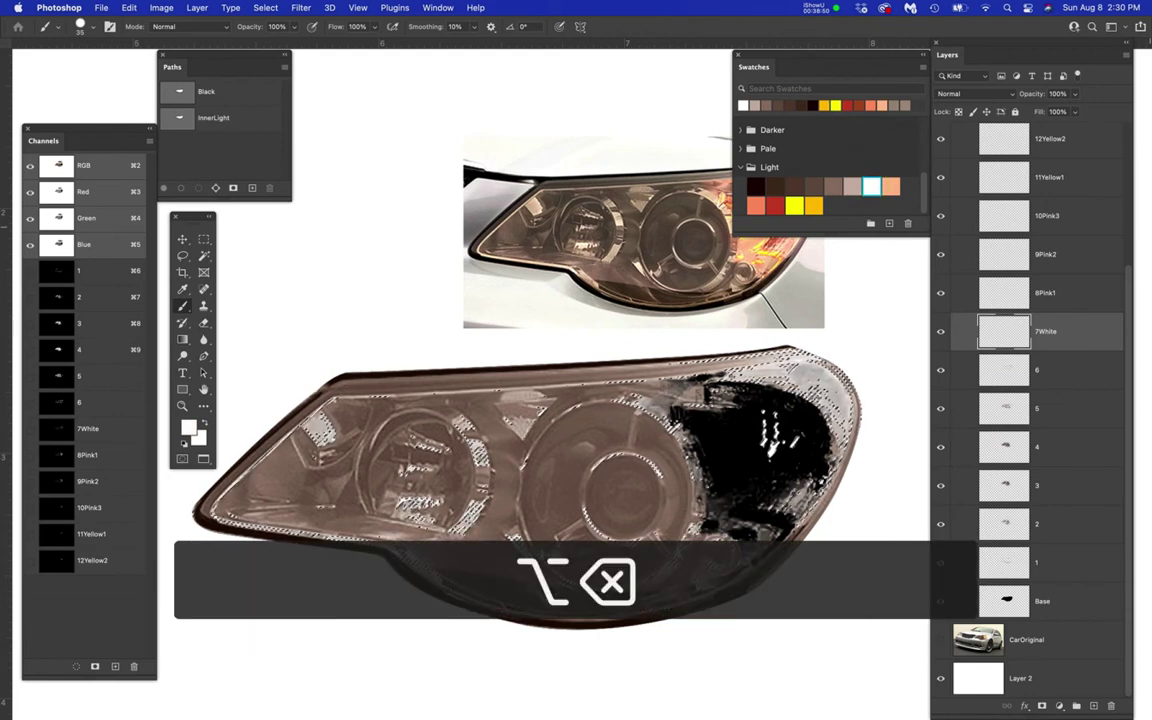
click(1062, 300)
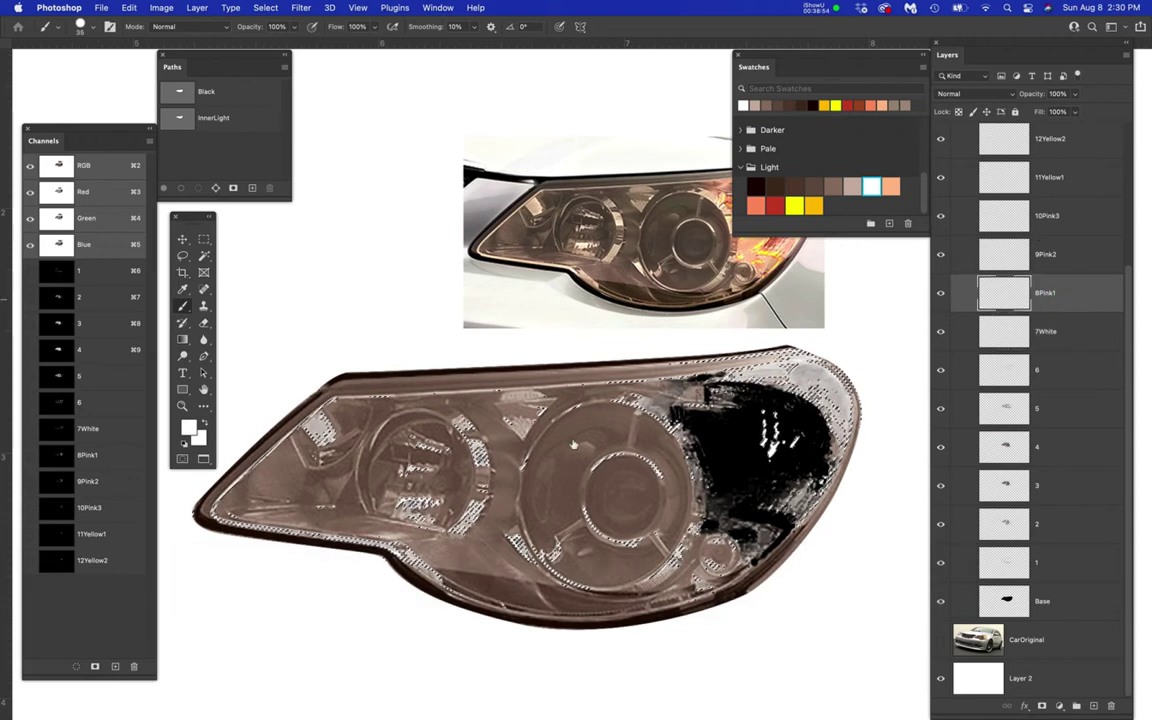
- Fill the 8Pink1 channel shape with light orange
super+click(55, 458)
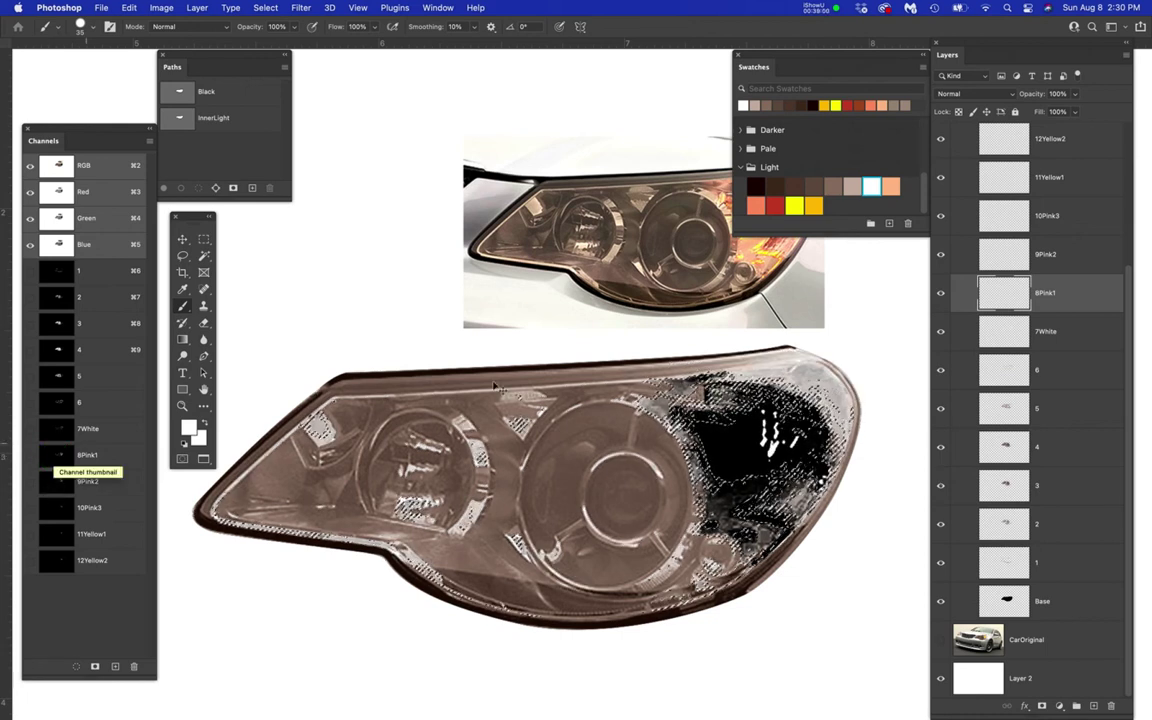
click(891, 186)
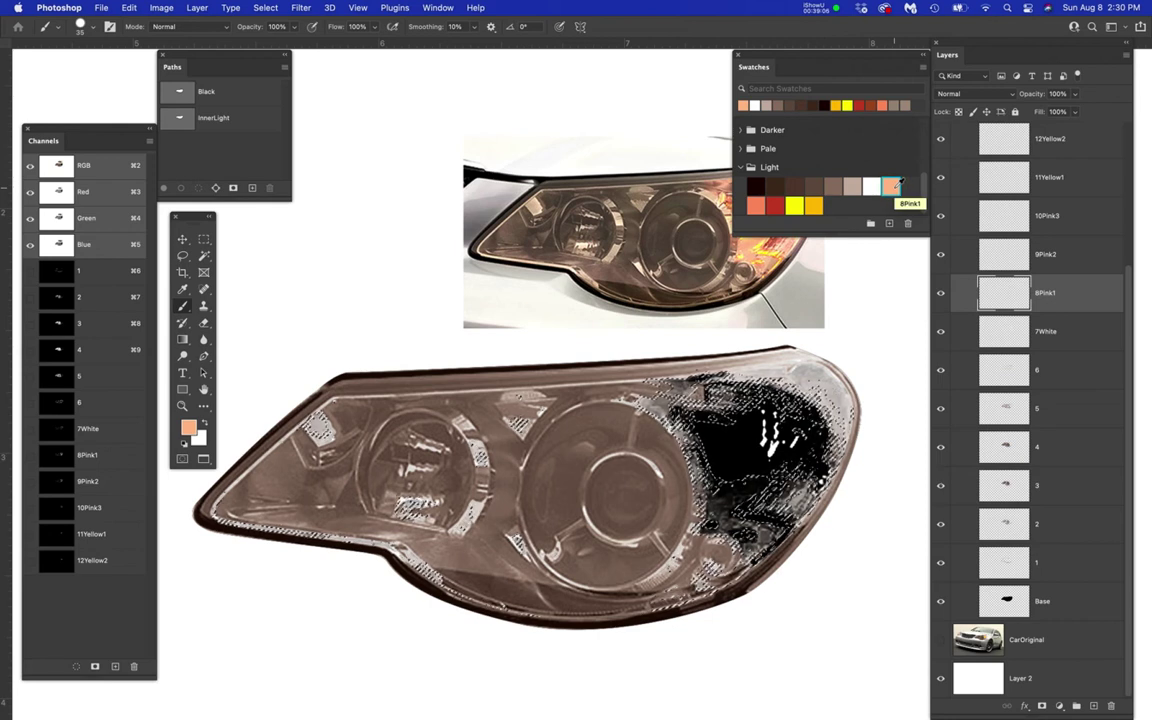
key(alt+BackSpace)
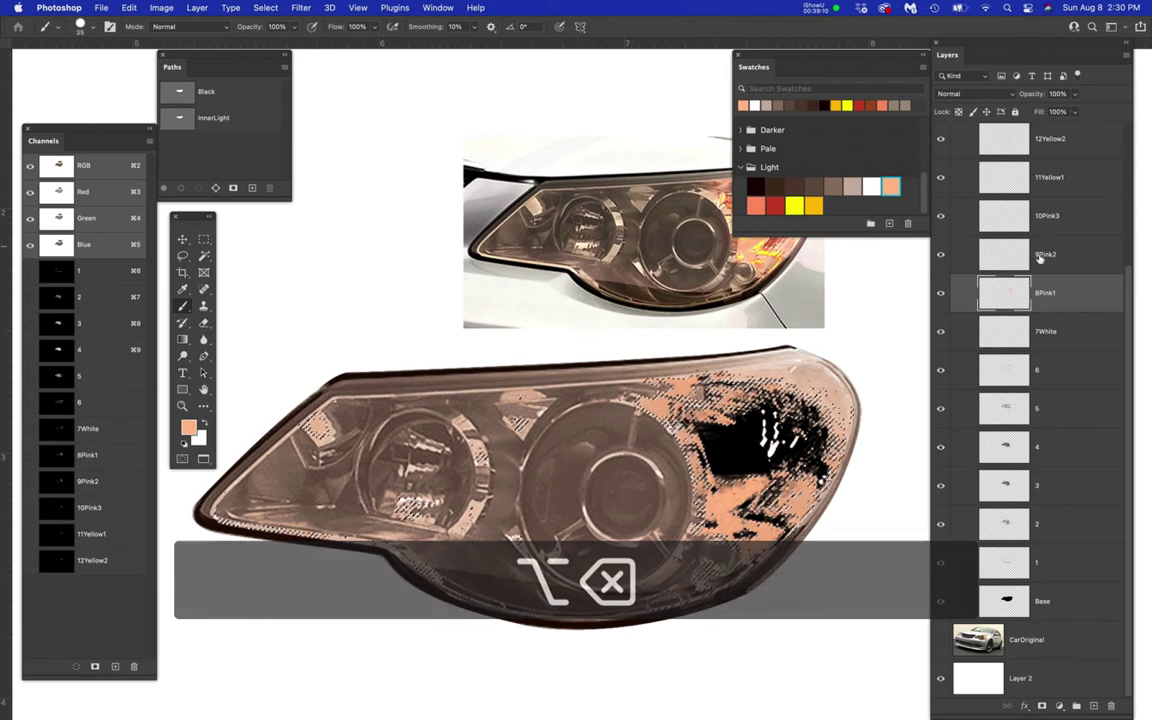
- Fill the 9Pink2 layer's channel shape with salmon
click(1072, 251)
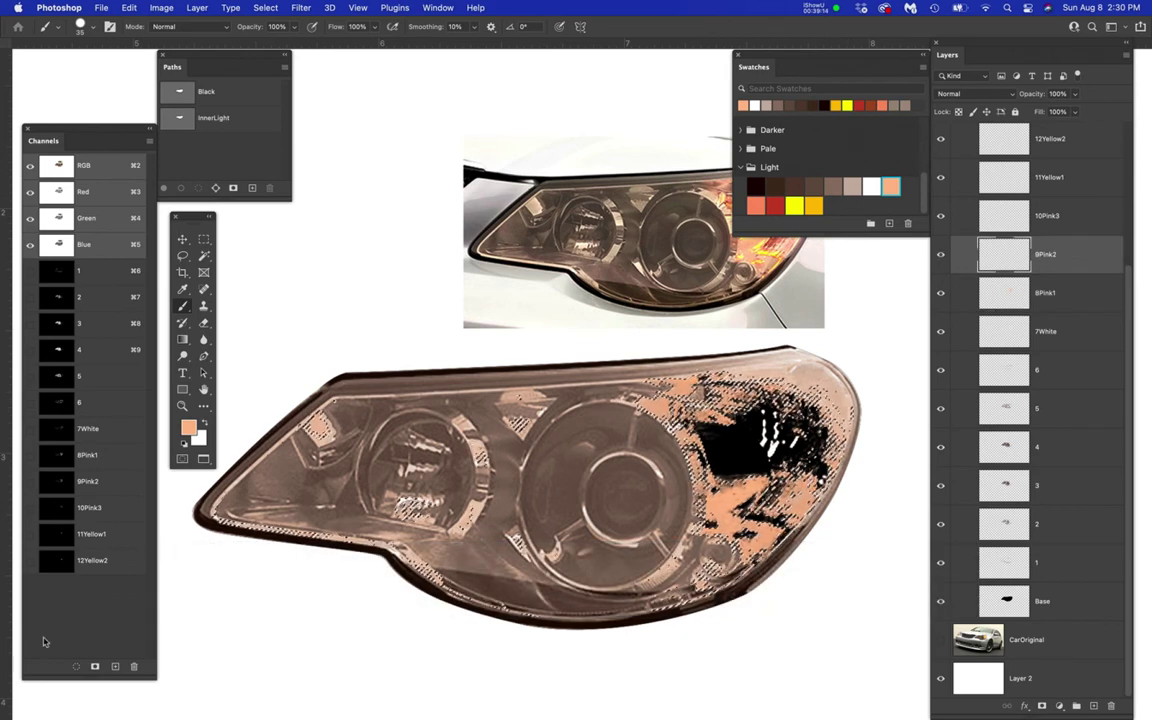
super+click(58, 485)
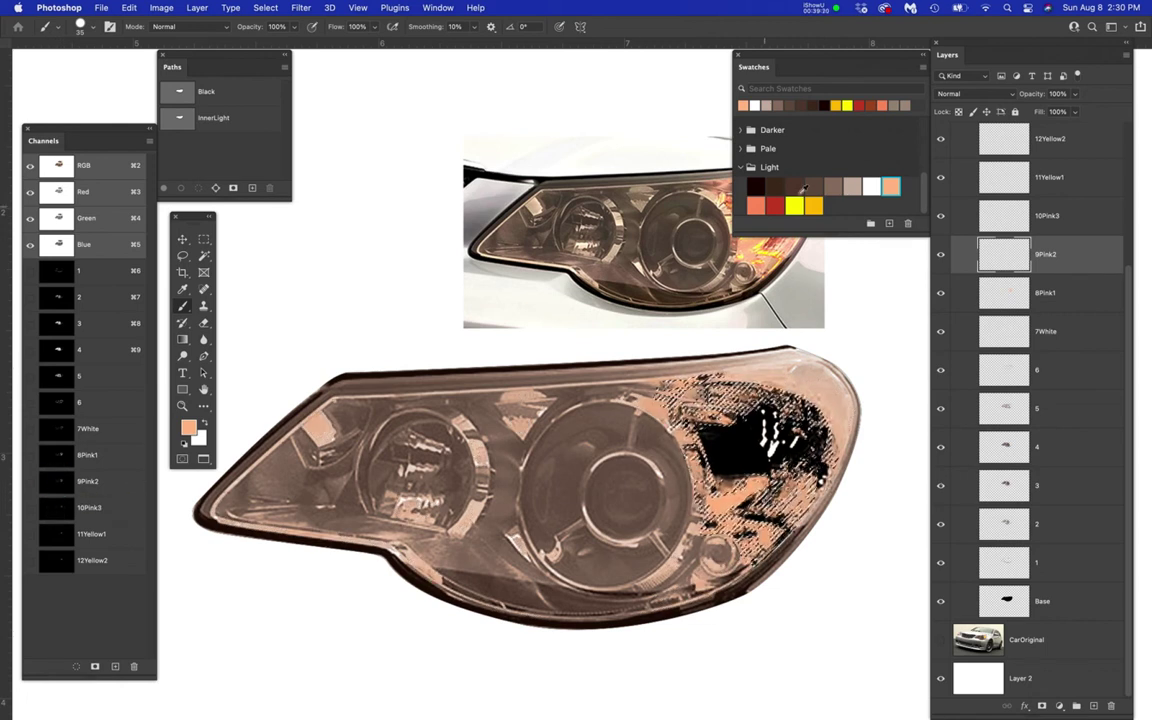
click(756, 205)
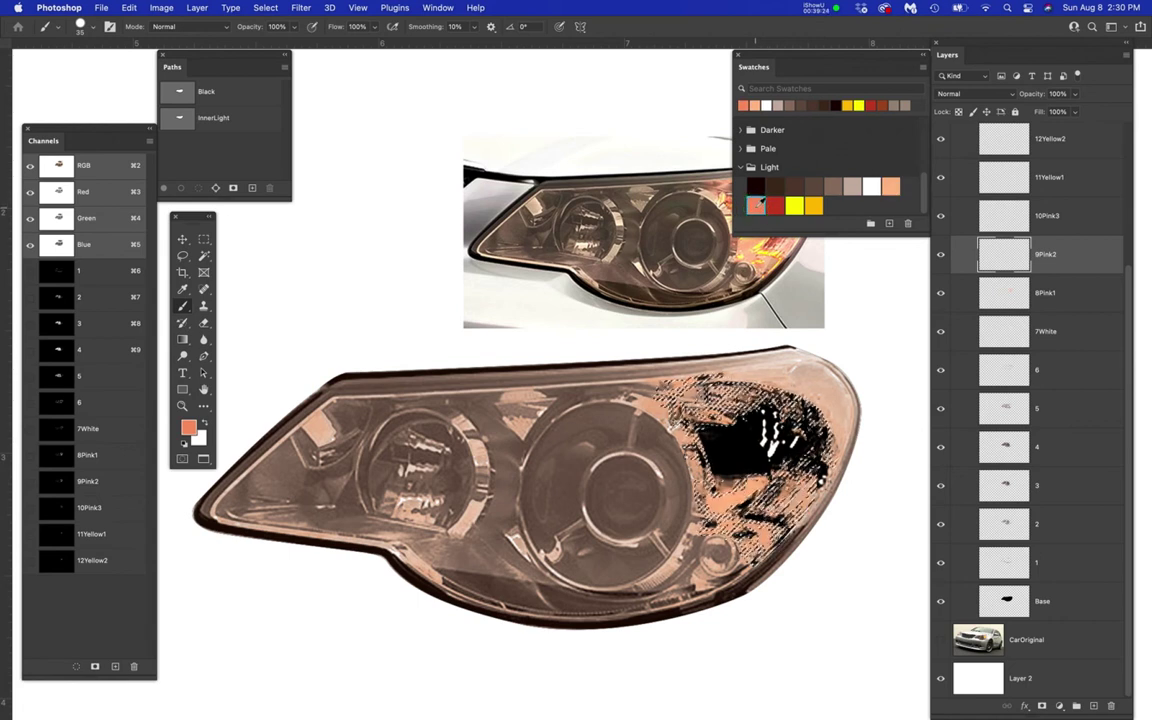
key(alt+BackSpace)
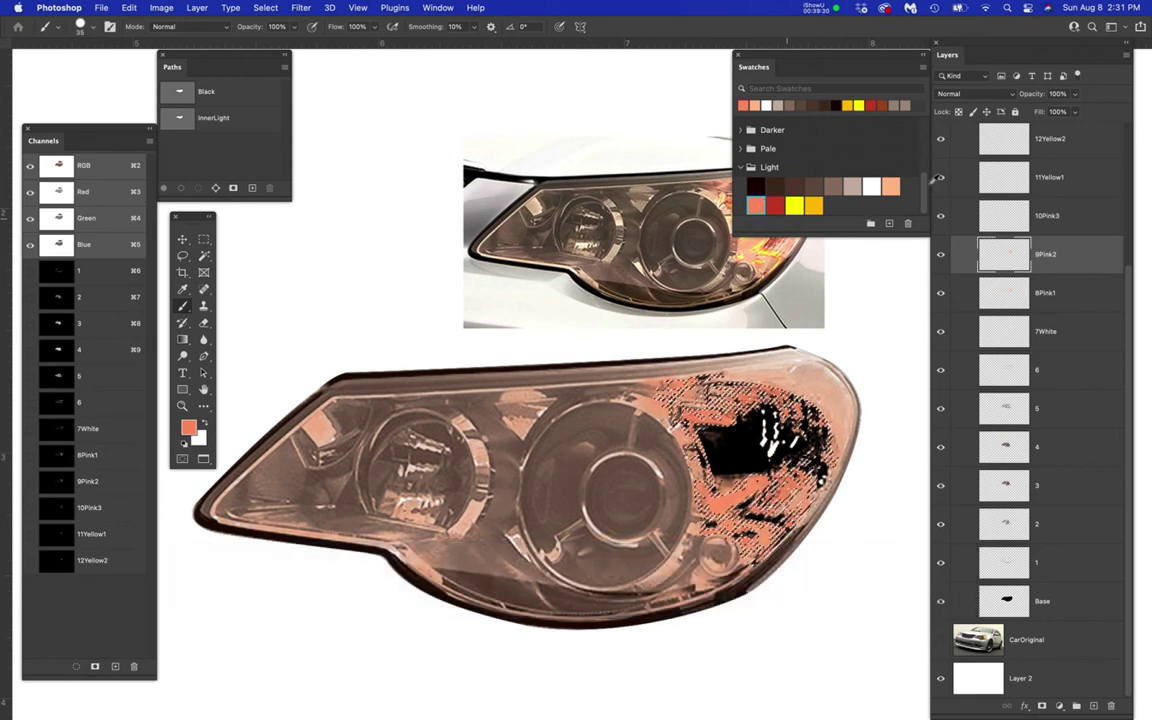
click(1078, 213)
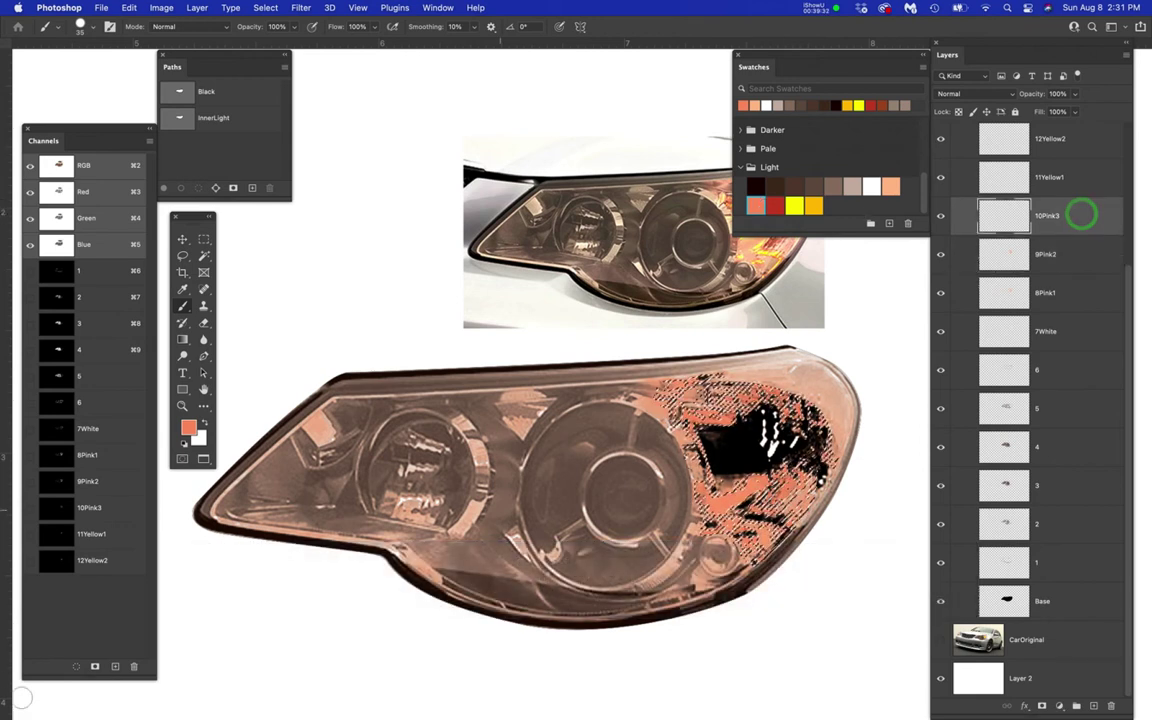
- Fill the 10Pink3 channel selection with red, deselect, and recentre both headlights
super+click(56, 508)
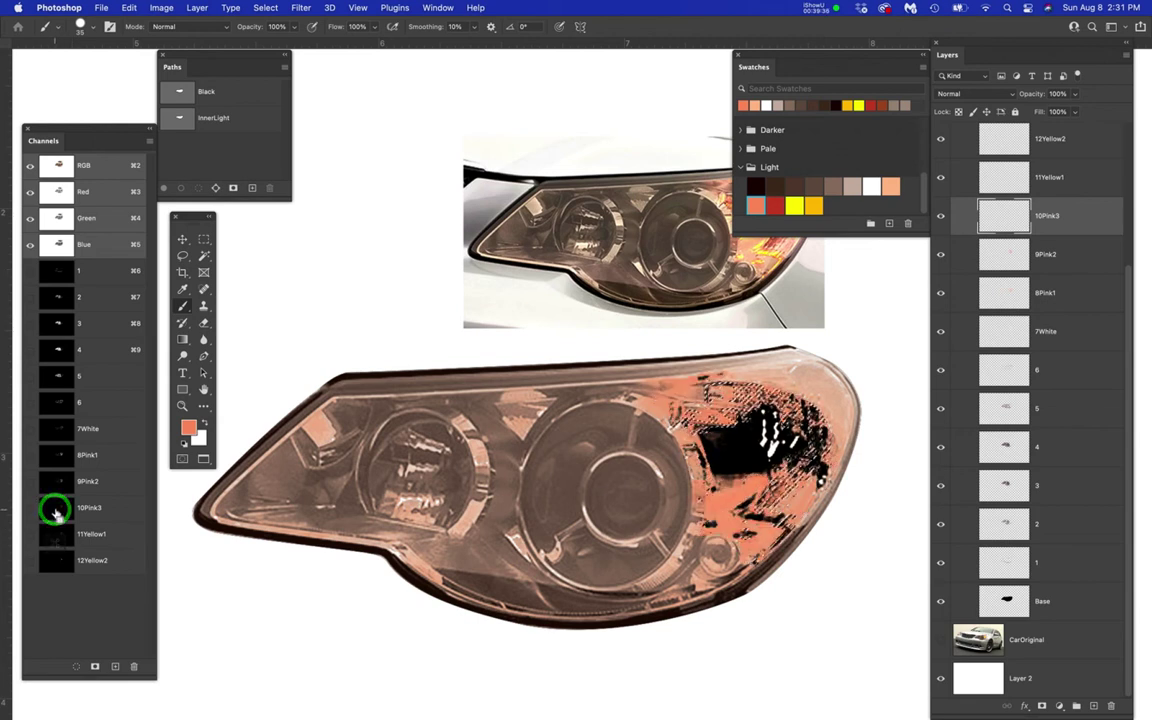
click(776, 204)
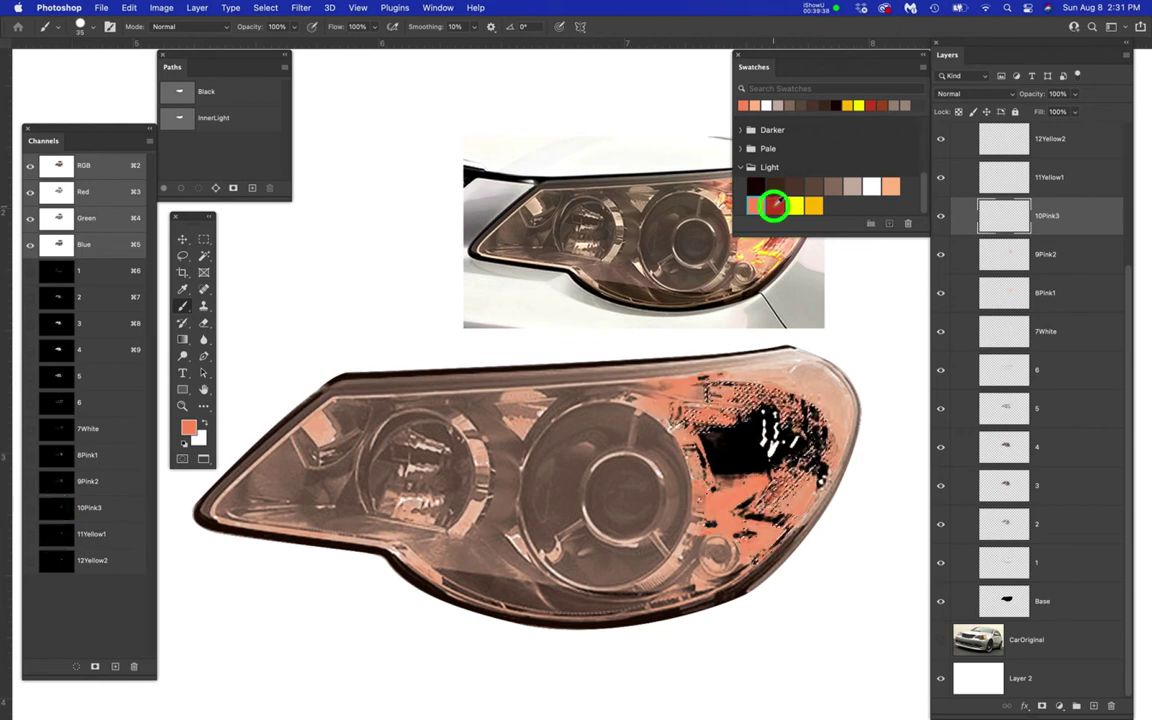
key(alt+BackSpace)
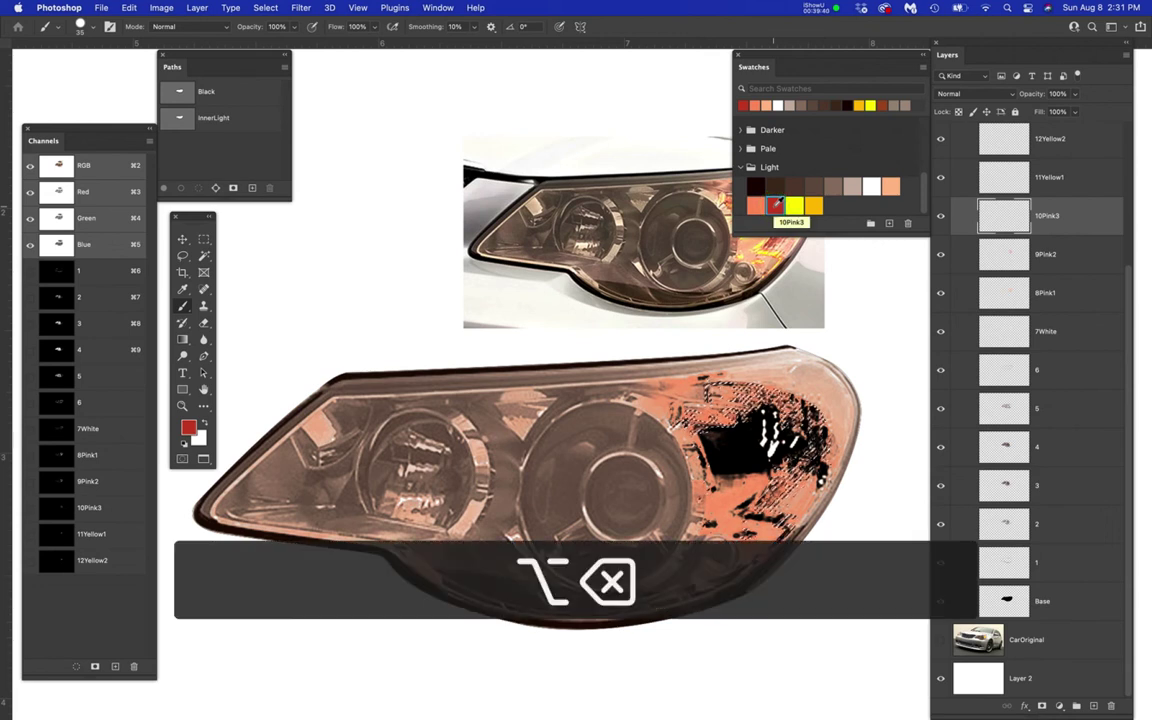
key(super+d)
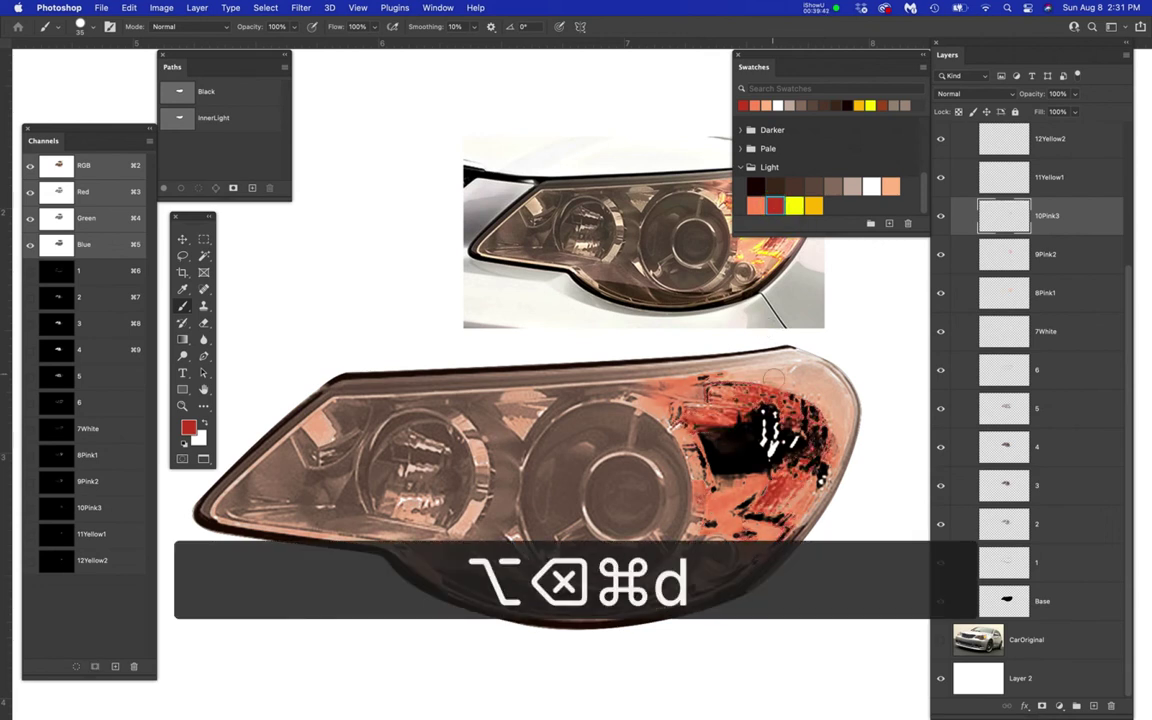
drag(587, 420, 542, 494)
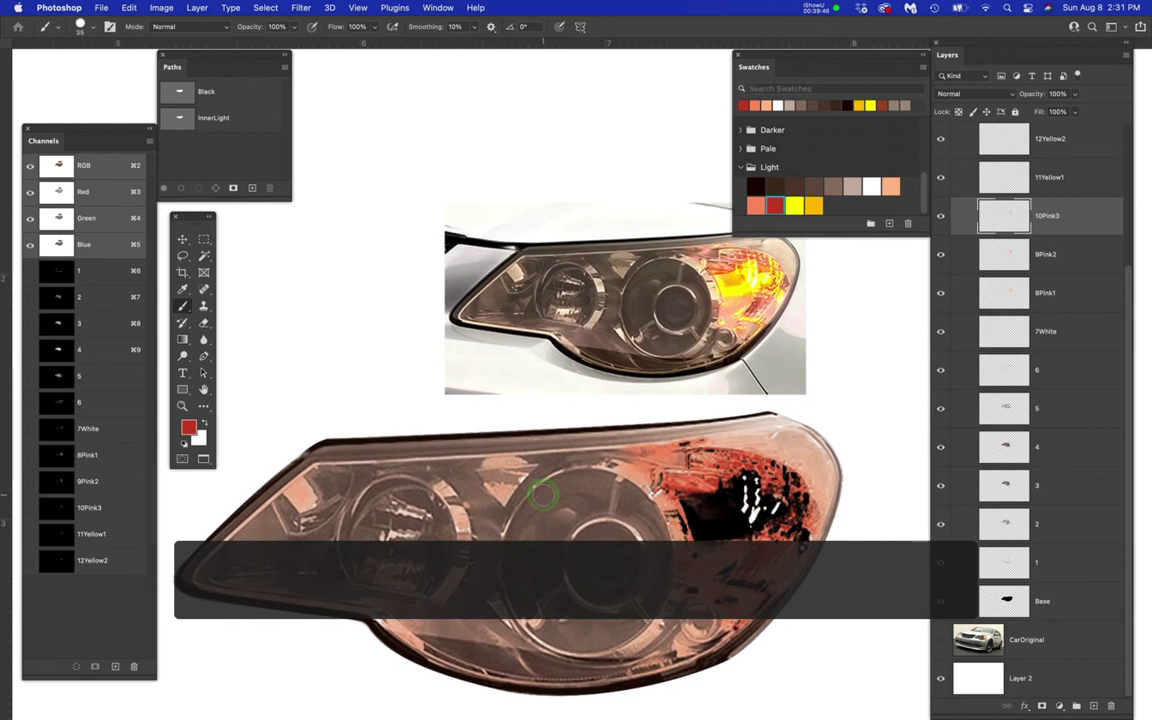
click(1093, 177)
scroll(1042, 311, up, 3)
scroll(1042, 311, up, 3)
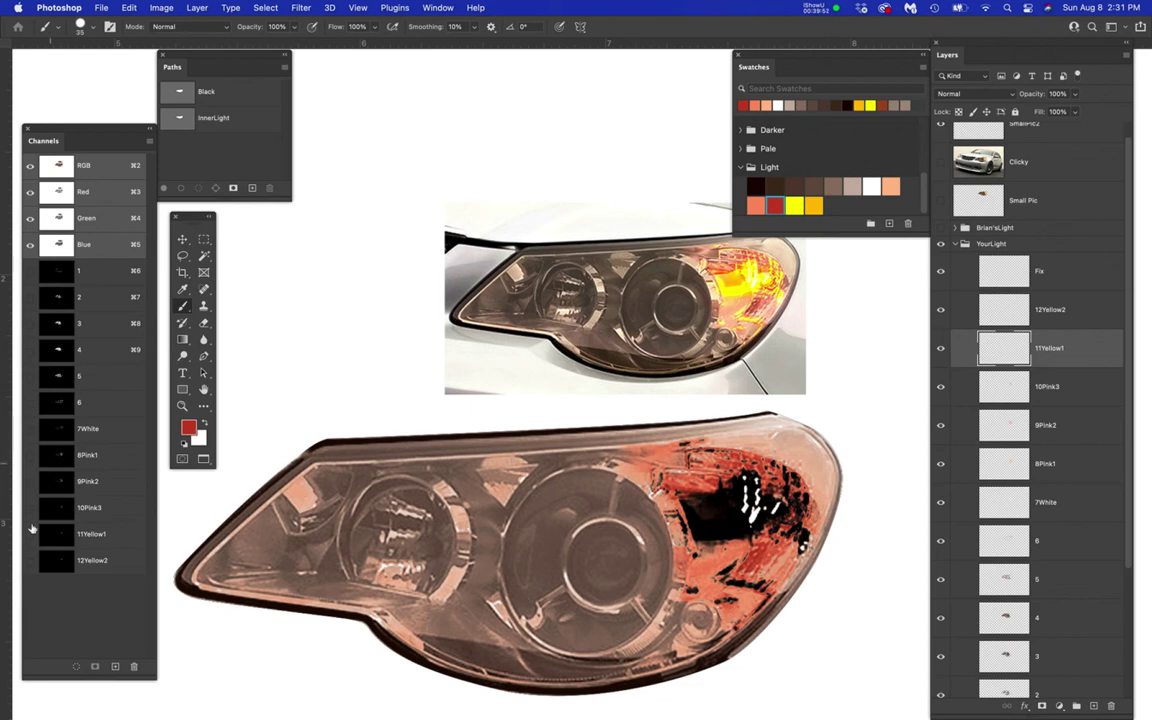
- Fill the 11Yellow1 channel selection with yellow and deselect
super+click(56, 541)
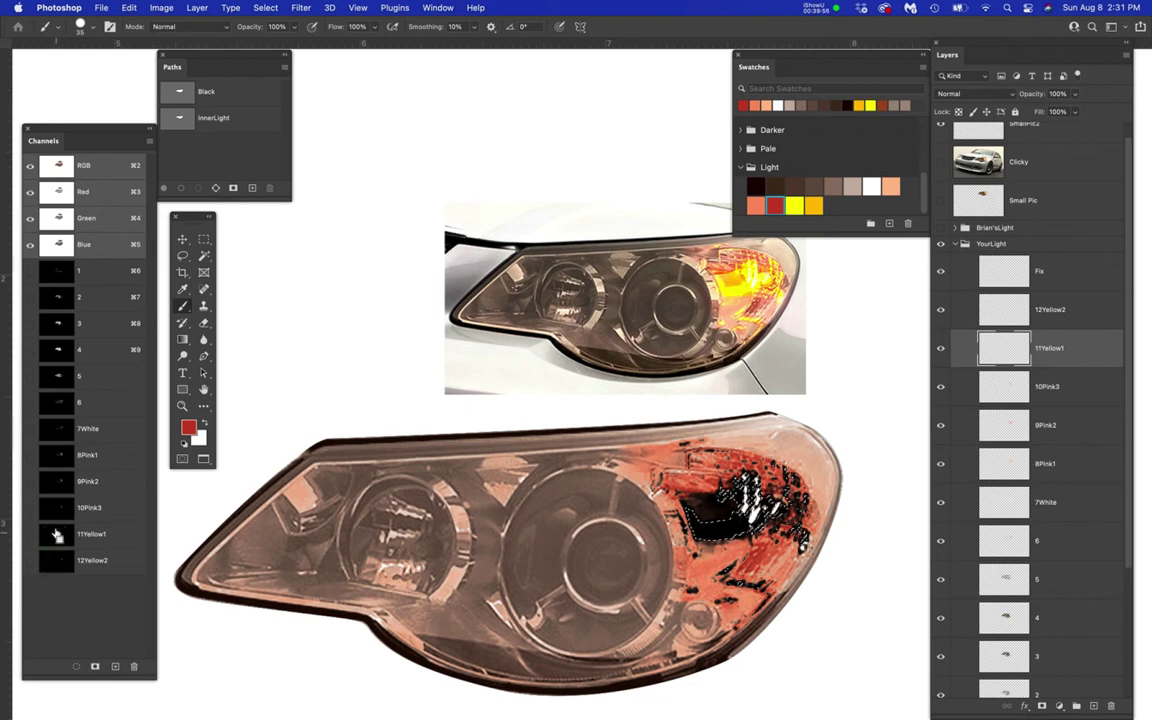
click(794, 205)
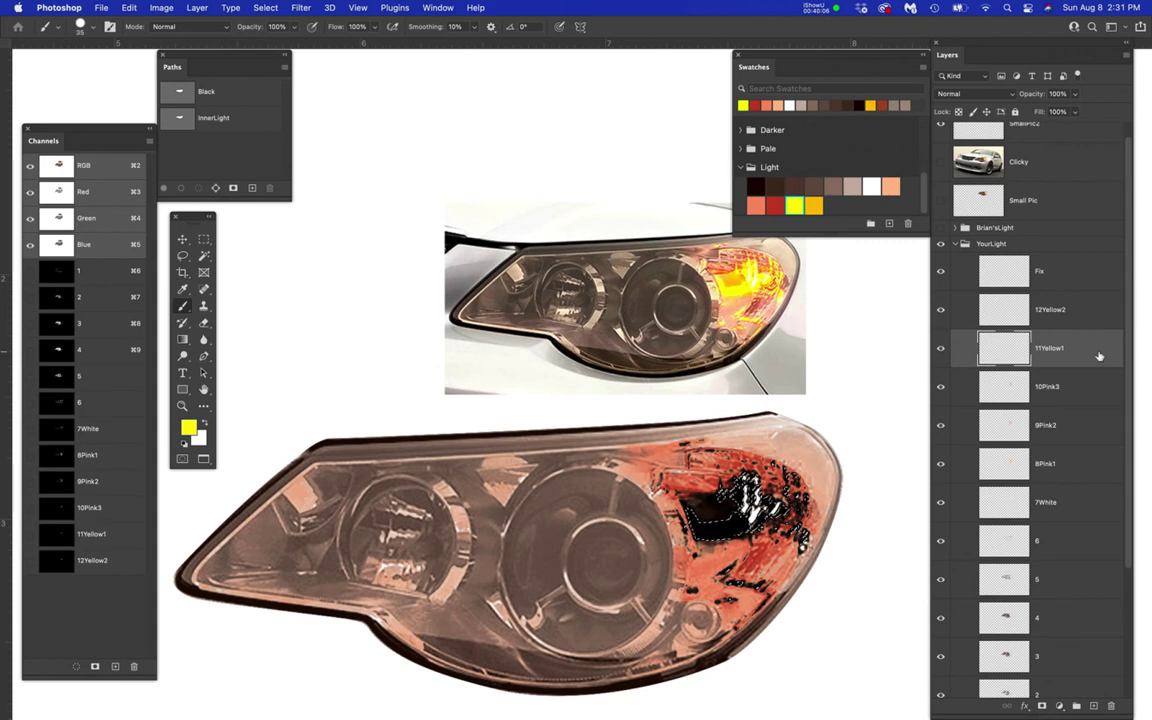
key(alt+BackSpace)
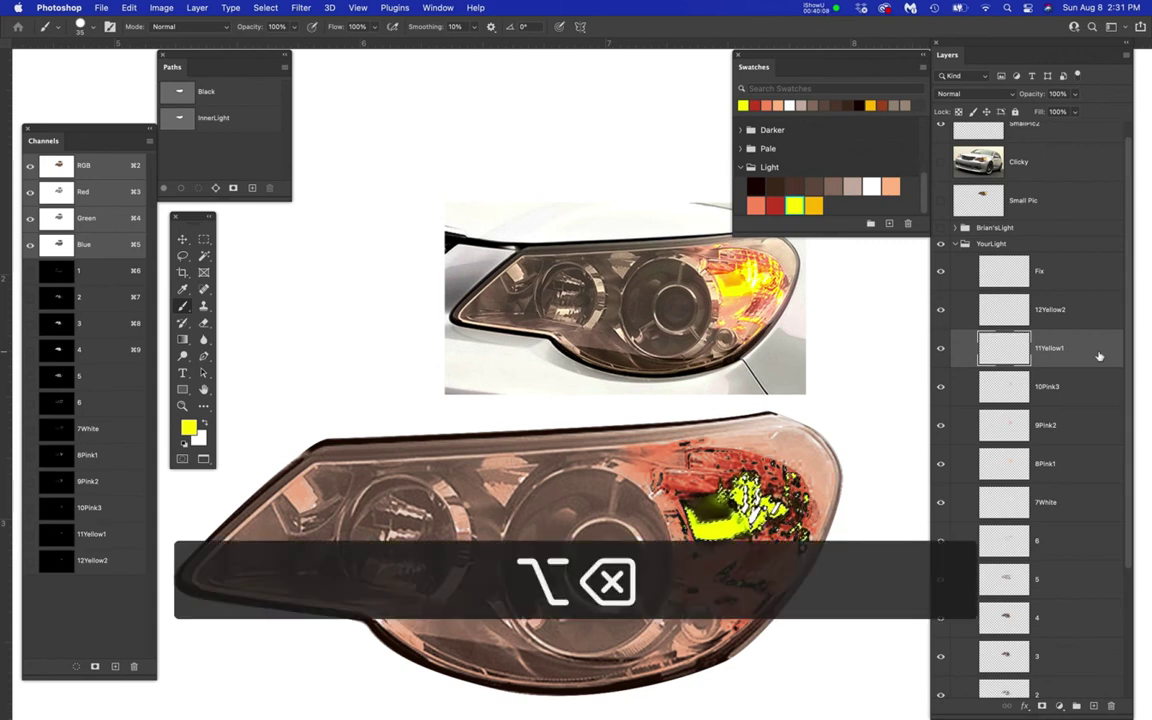
key(super+d)
- Fill the 12Yellow2 layer's channel shape with orange-yellow and deselect
click(1078, 311)
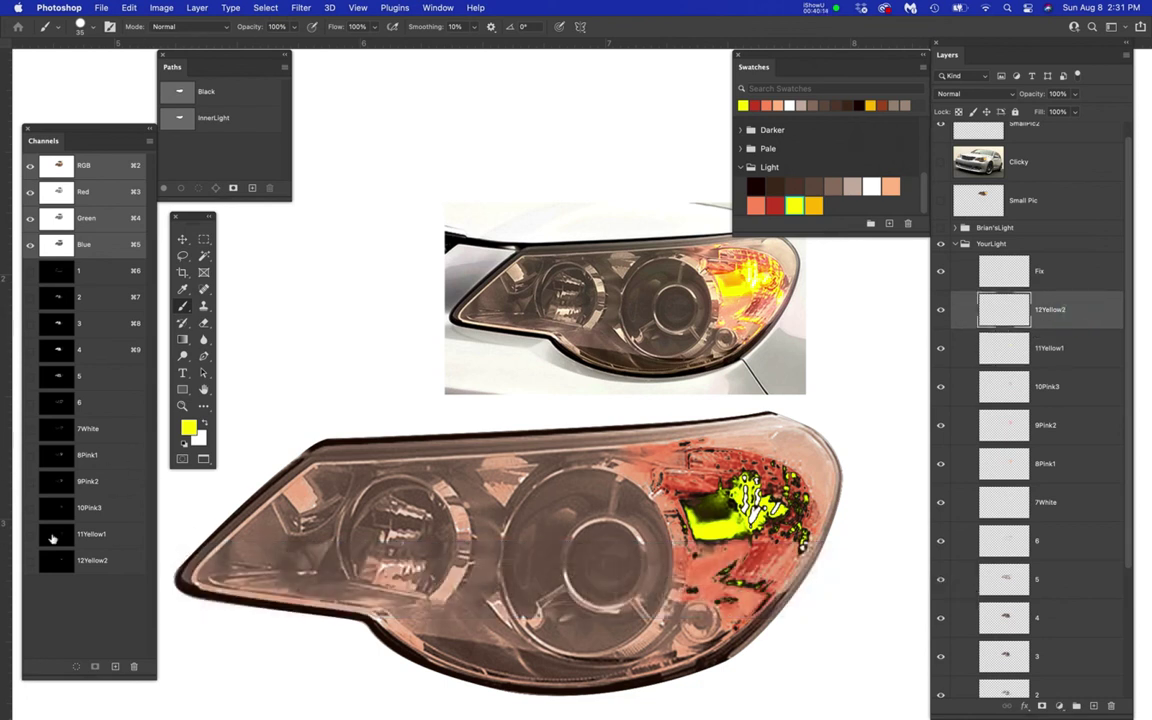
super+click(55, 566)
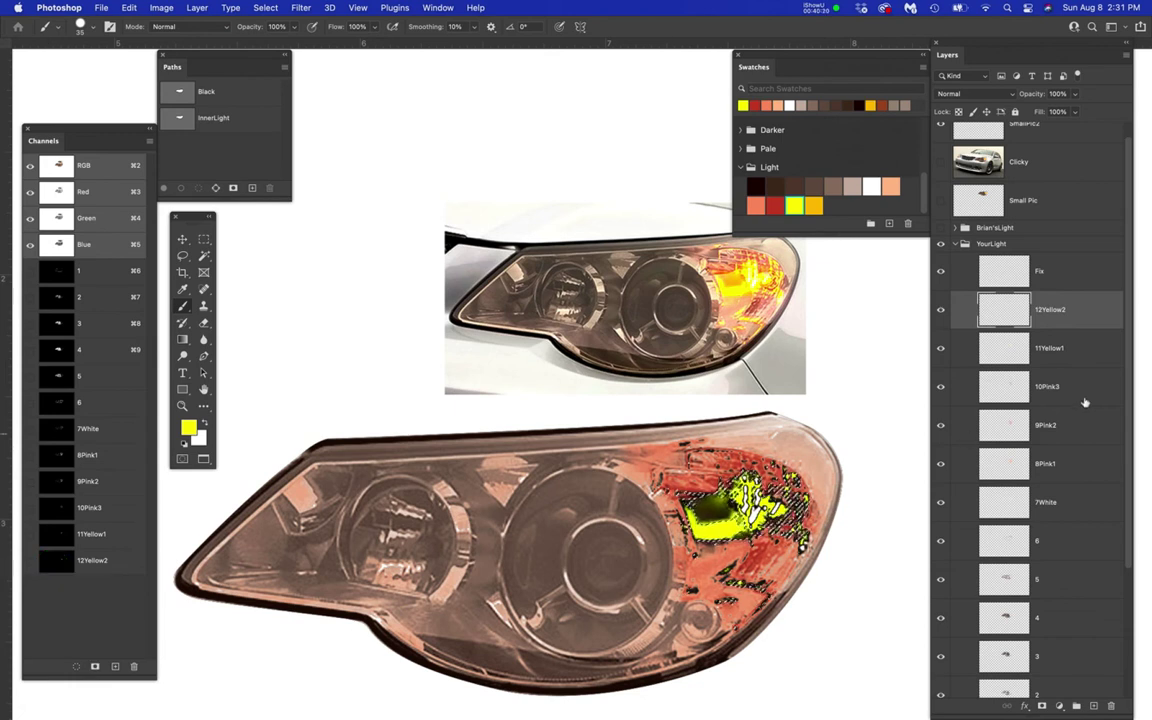
click(812, 204)
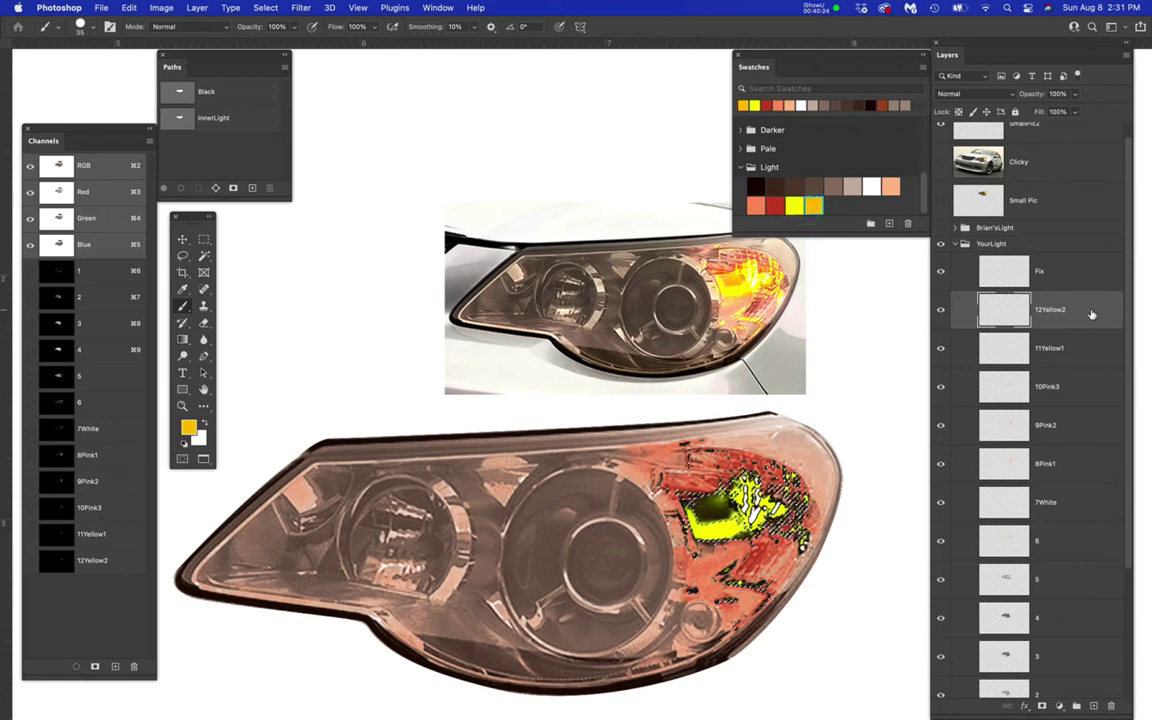
key(alt+BackSpace)
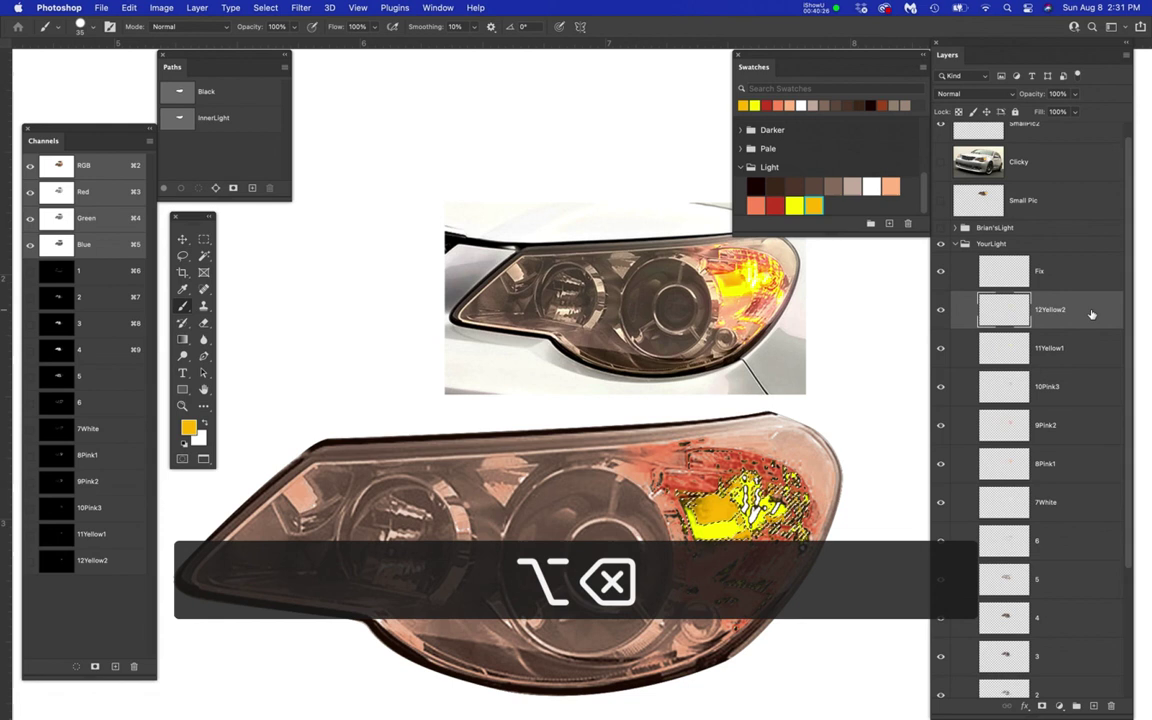
key(super+d)
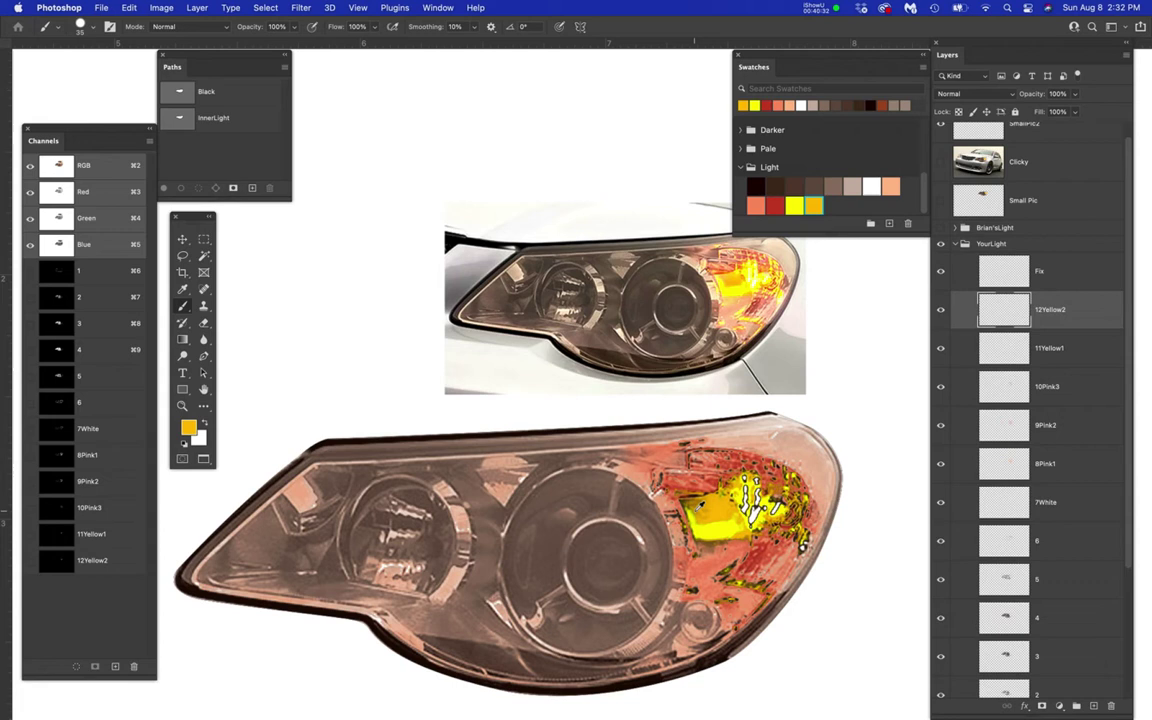
- Toggle the Clicky car photo for comparison and sample a colour from it
scroll(693, 507, up, 10)
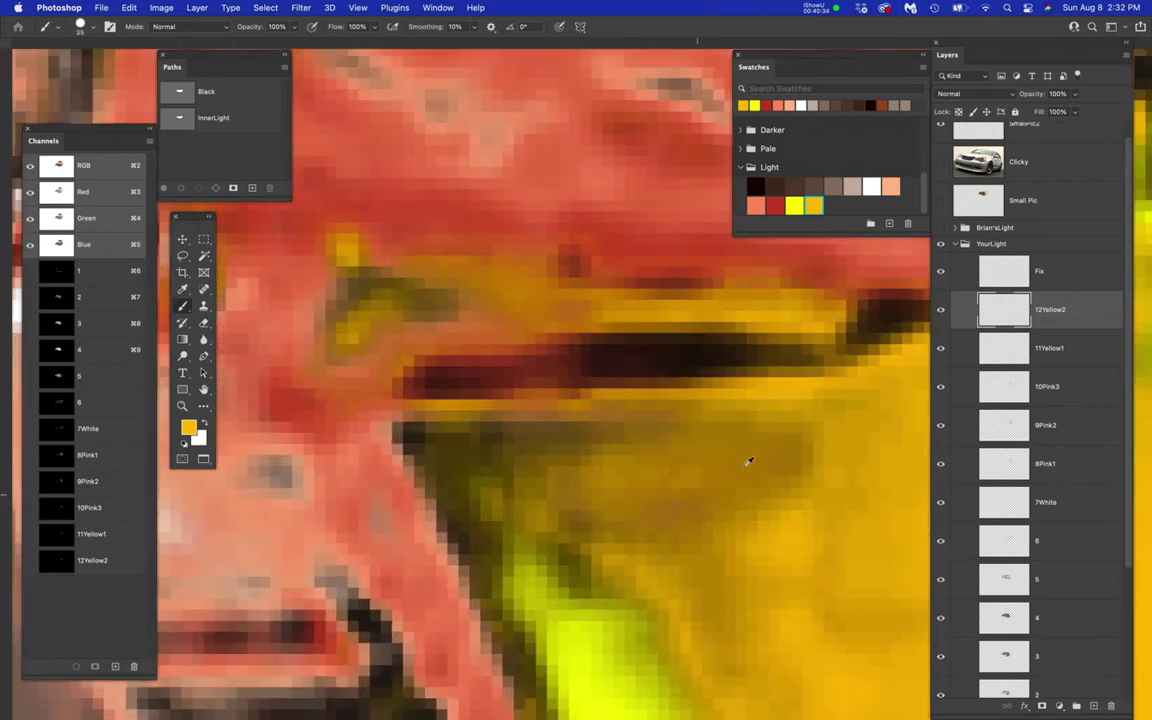
click(941, 162)
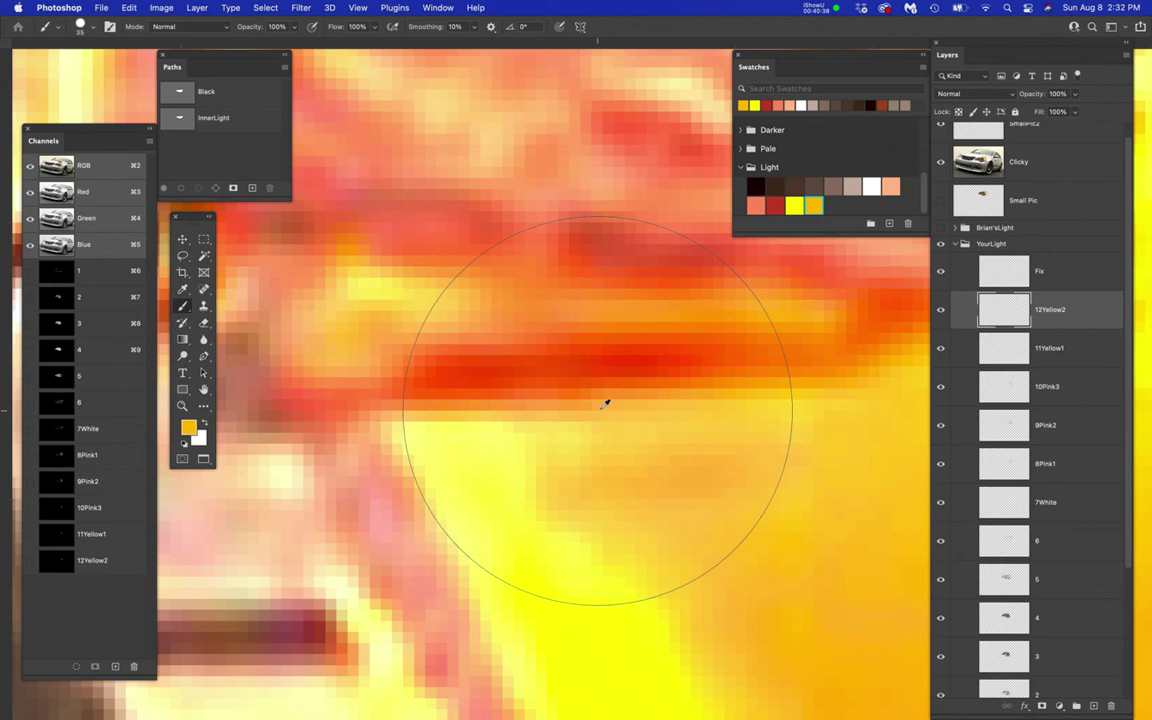
click(943, 160)
click(943, 160)
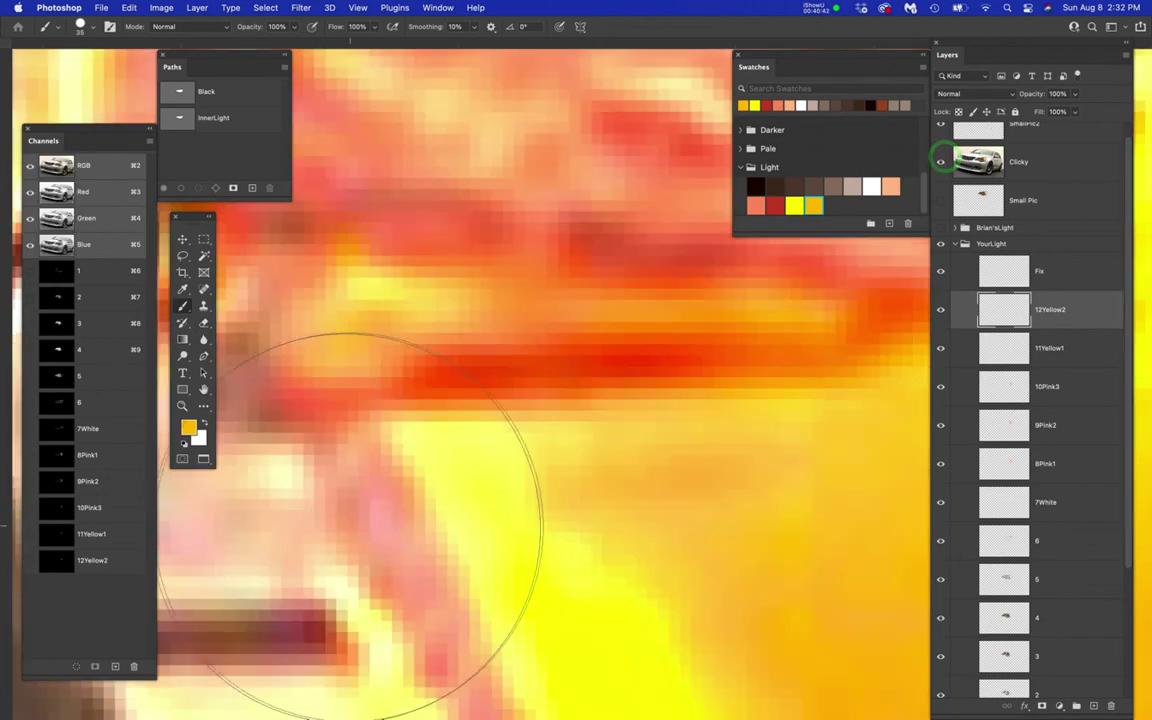
alt+click(827, 384)
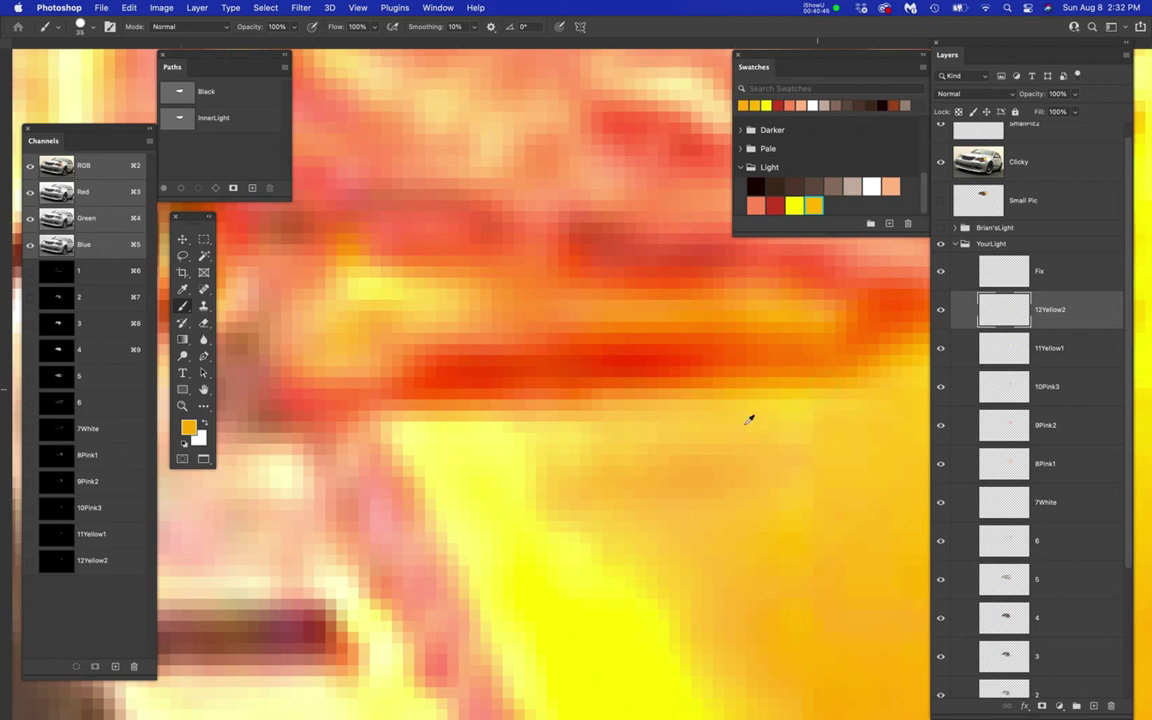
- Drag the Fix layer down between layer 1 and Base, then hide Clicky
scroll(748, 420, down, 10)
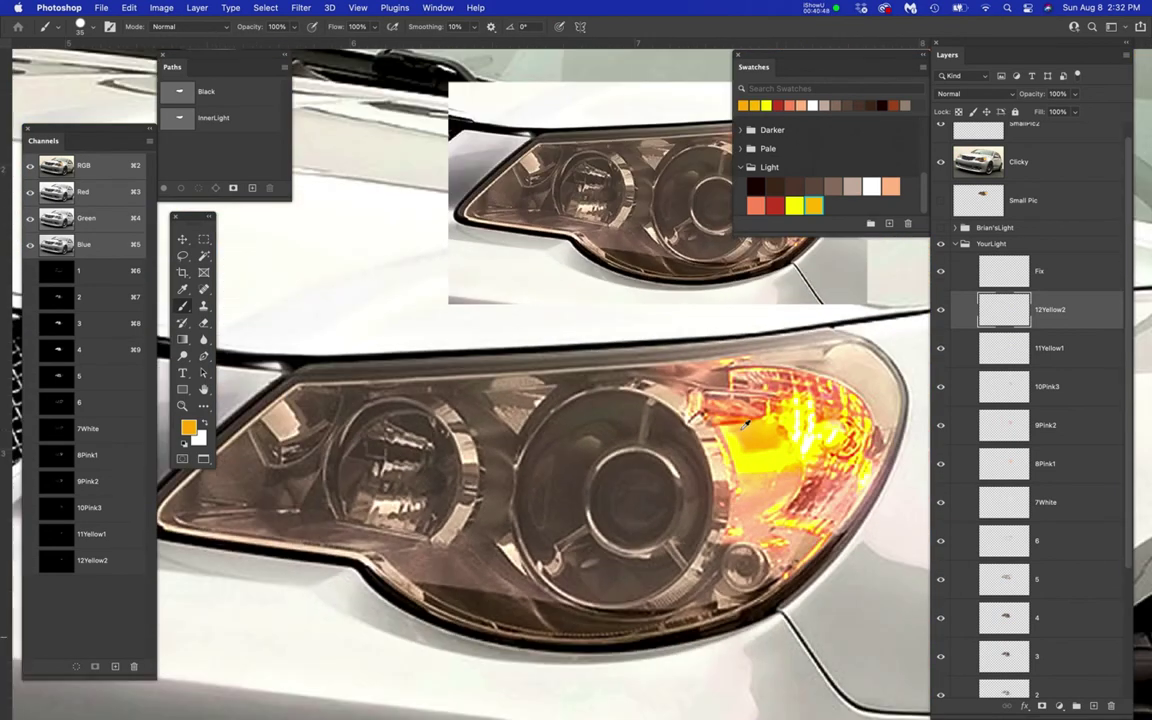
scroll(744, 425, down, 2)
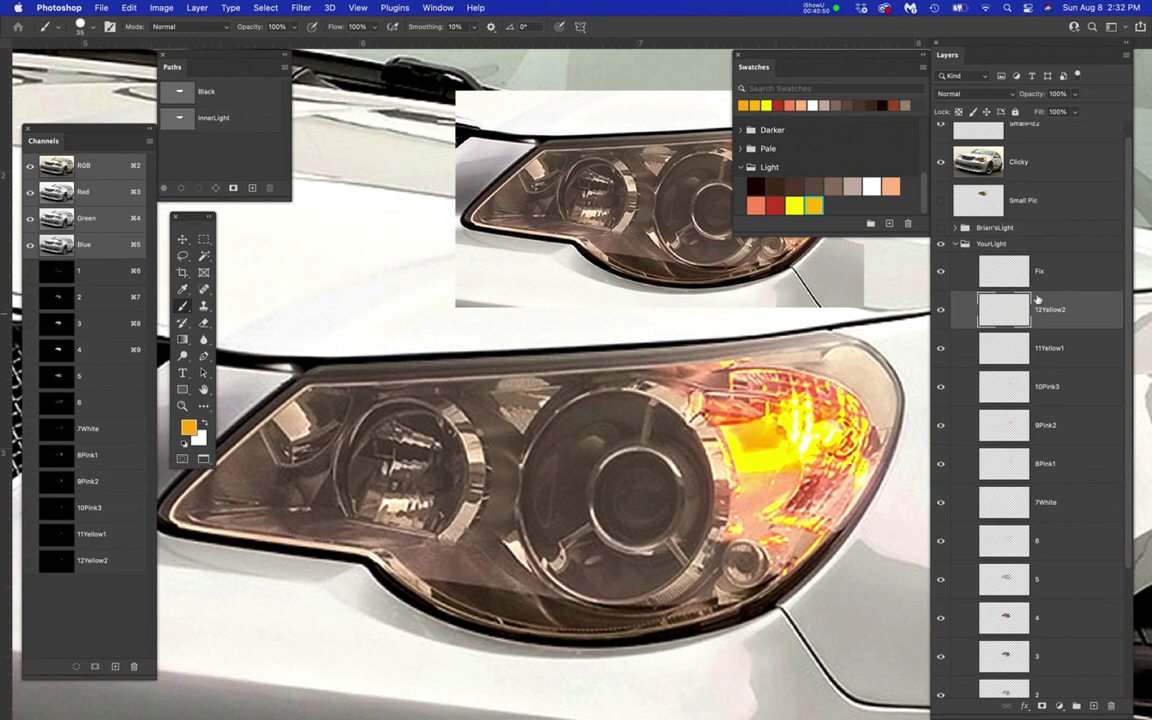
click(1086, 272)
drag(1081, 273, 1075, 591)
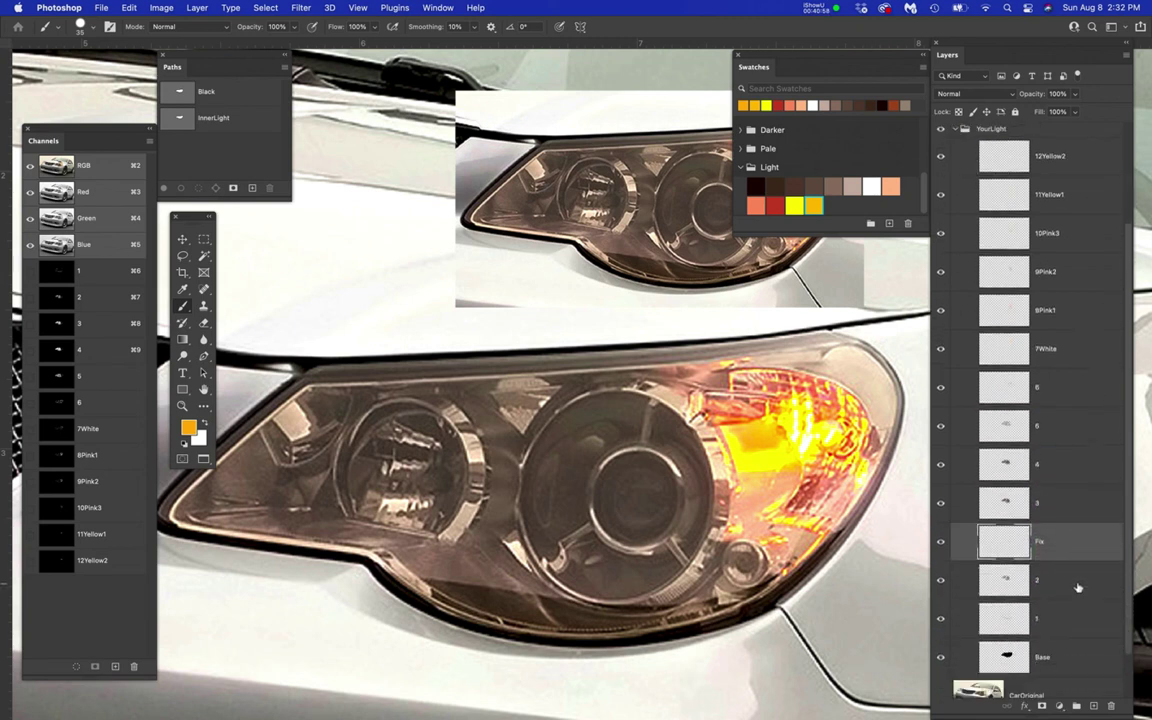
scroll(1078, 588, down, 1)
drag(1082, 484, 1066, 577)
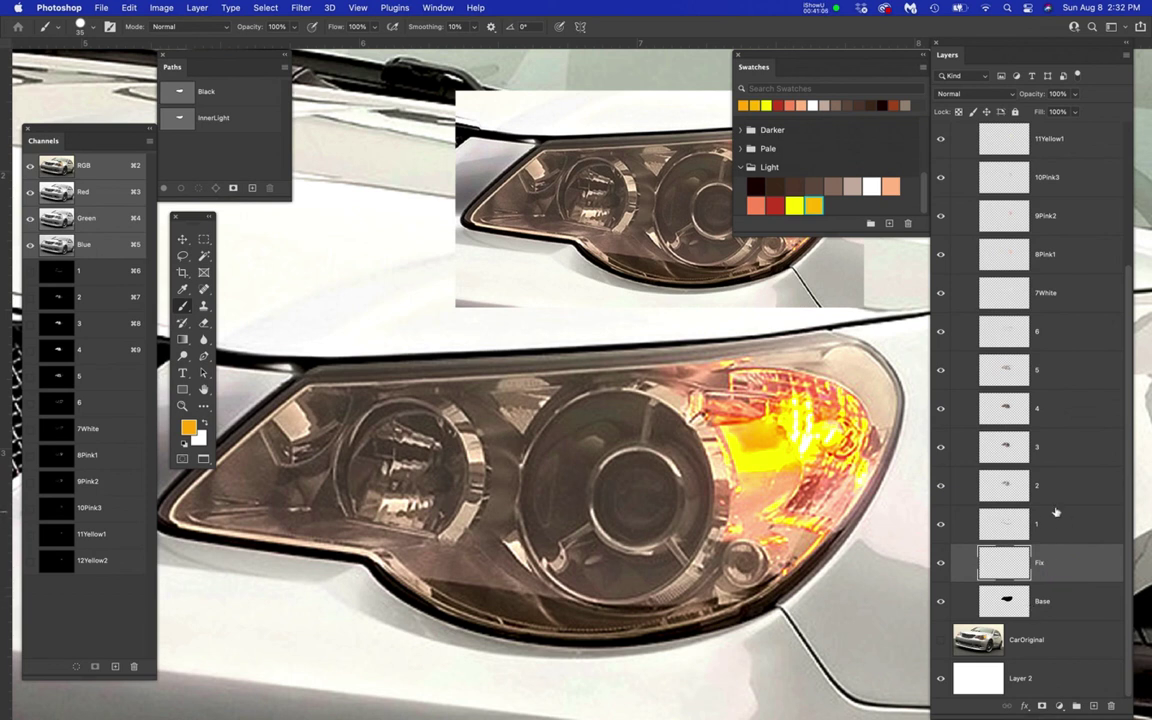
scroll(1054, 497, up, 5)
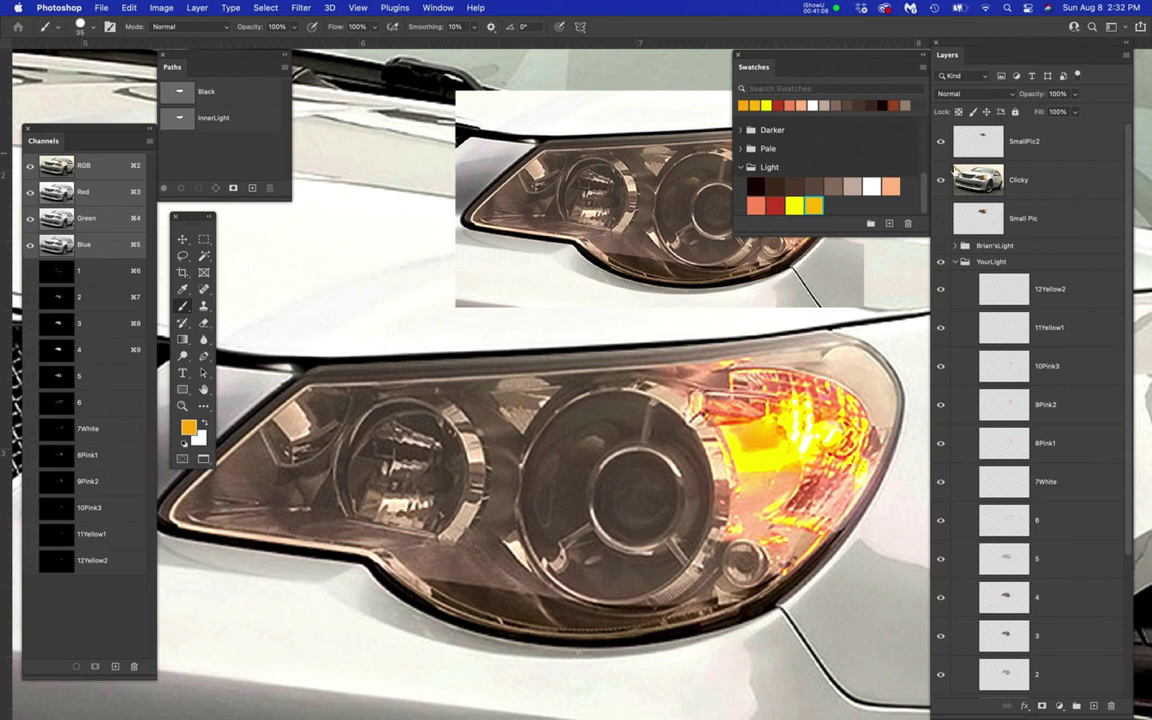
click(941, 182)
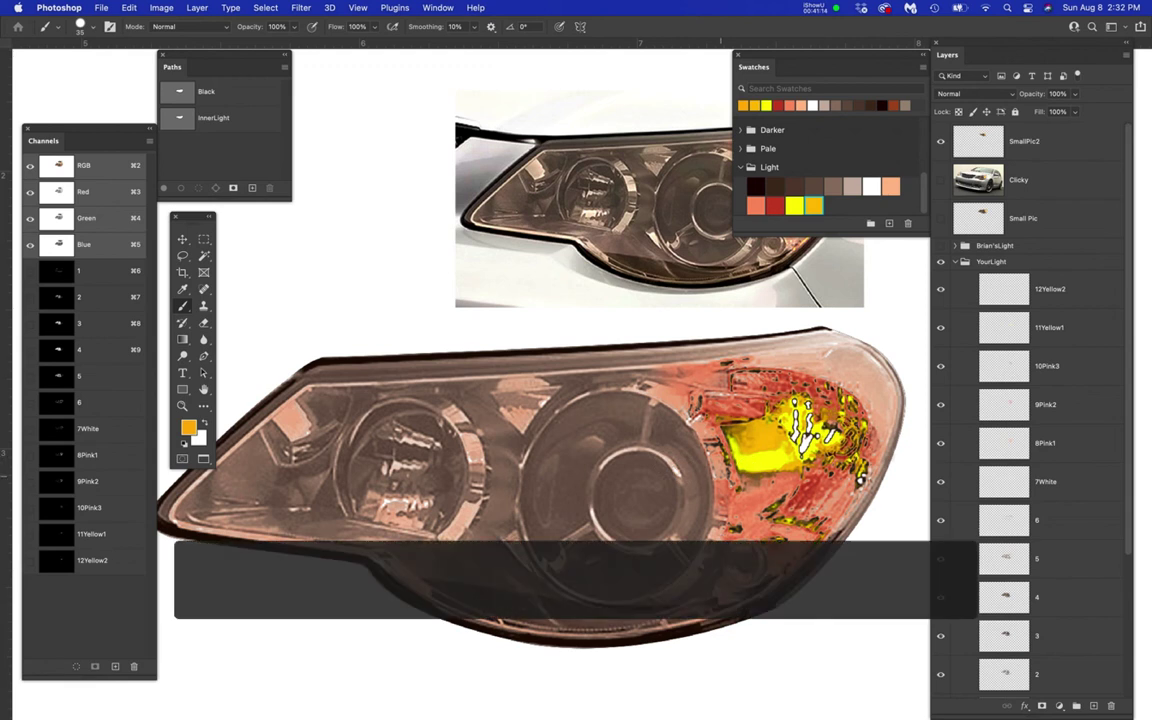
scroll(700, 440, right, 5)
scroll(700, 440, up, 1)
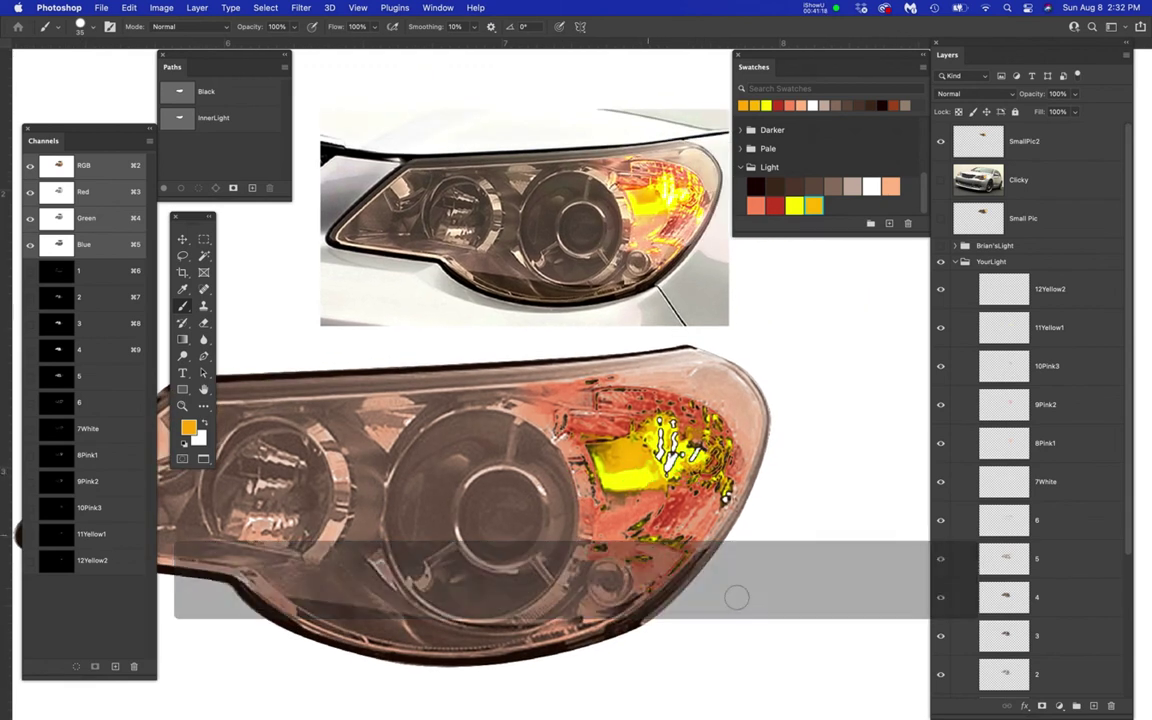
- Switch to the Brush tool and enlarge it to 250 px
key(b)
key(bracketright)
key(bracketright)
key(bracketright)
key(bracketright)
key(bracketright)
key(bracketright)
key(bracketright)
key(bracketright)
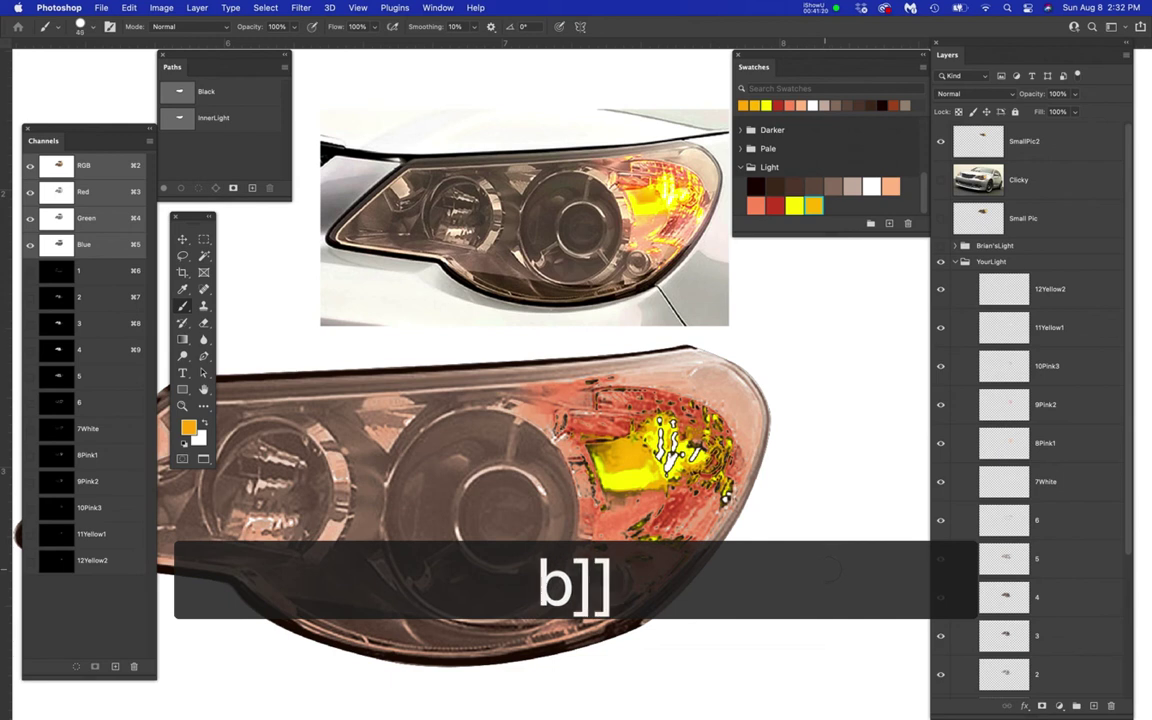
key(bracketright)
key(bracketright)
key(bracketright)
key(bracketright)
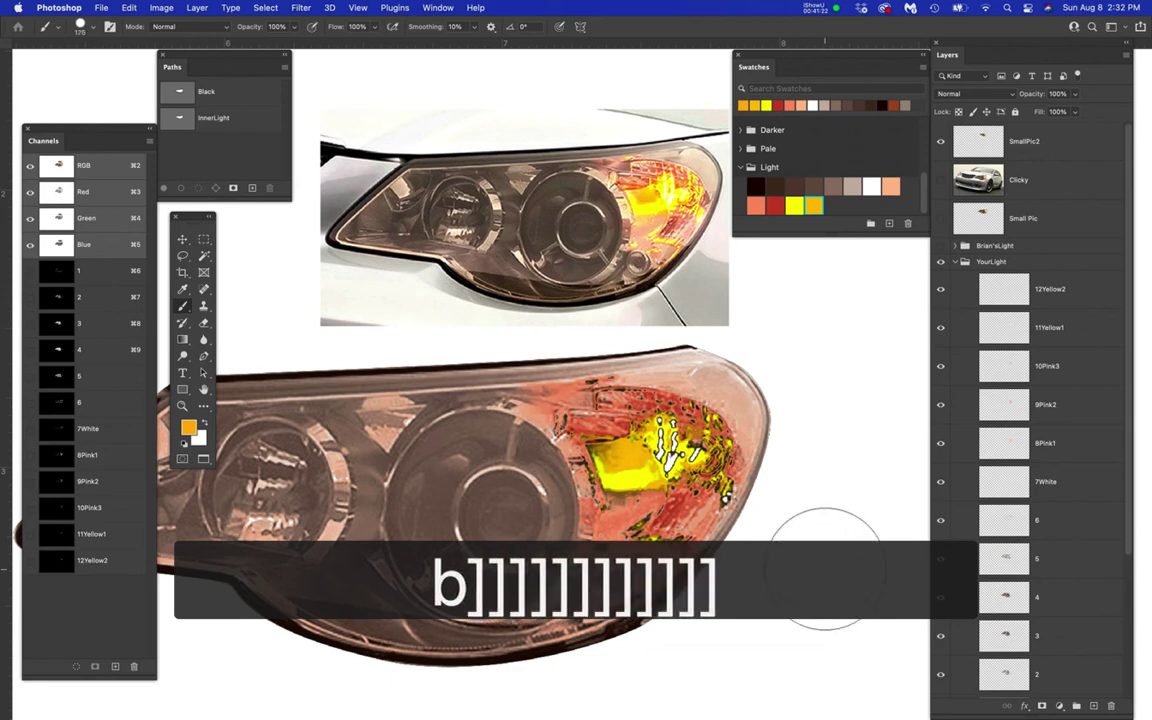
key(bracketright)
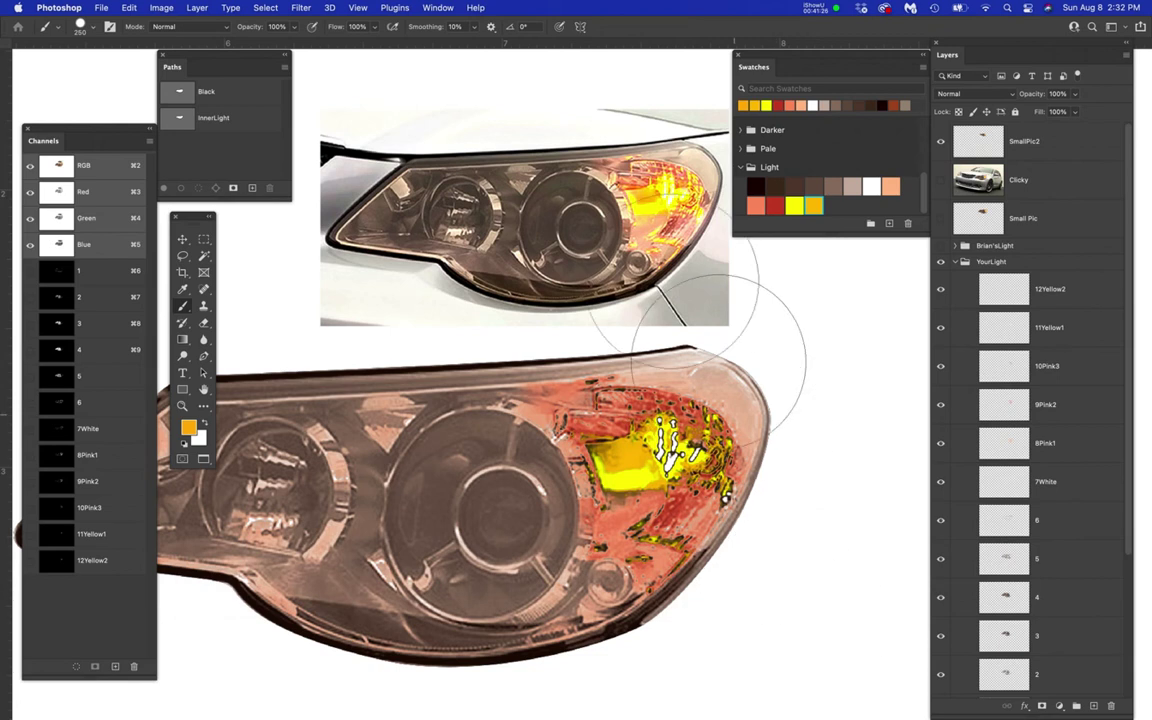
- Lower brush flow to 10% and hardness to 0%
click(376, 30)
drag(373, 45, 331, 49)
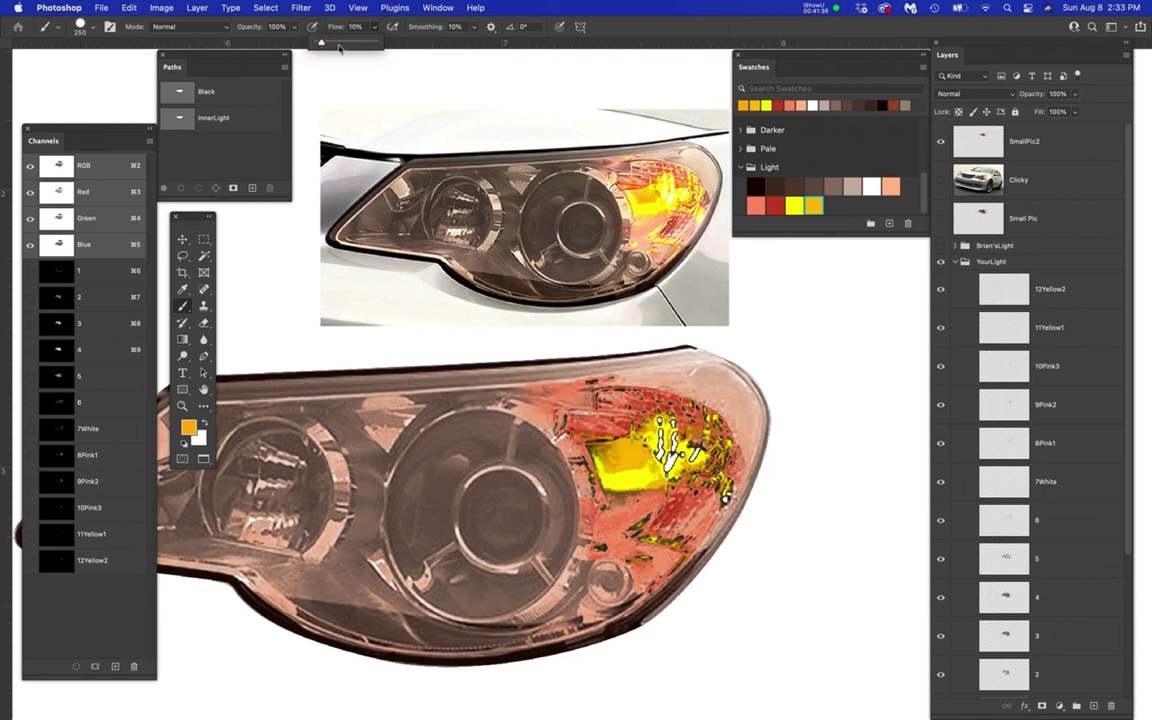
key(Return)
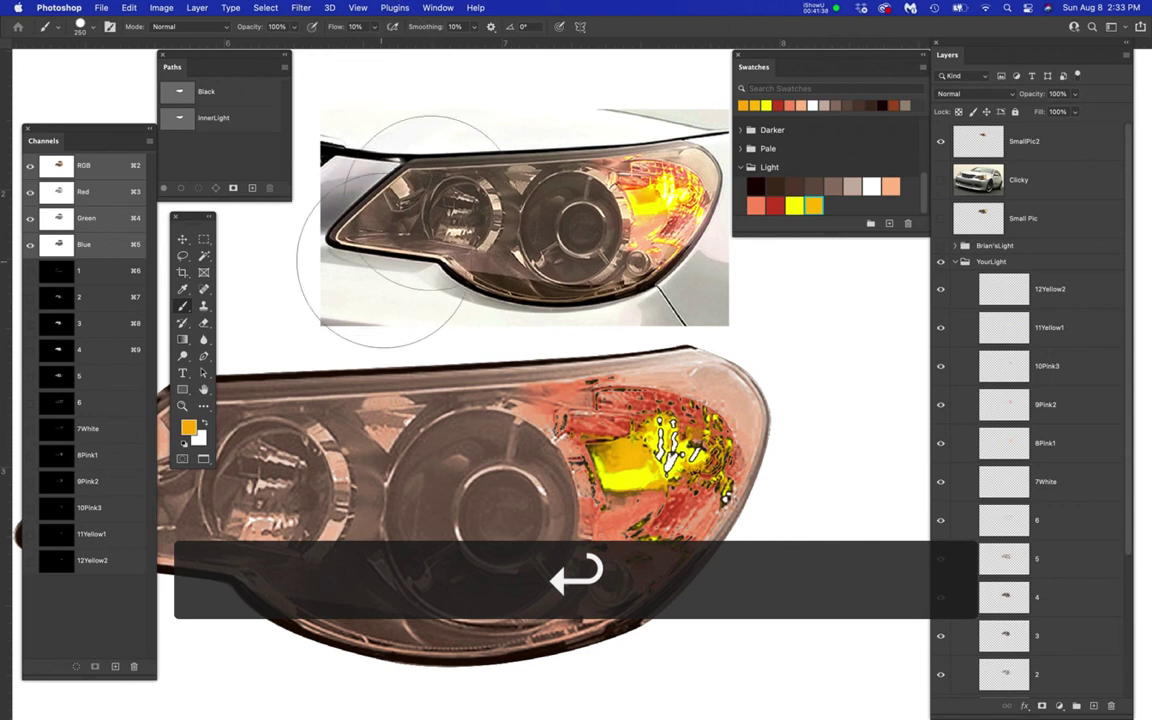
right_click(447, 327)
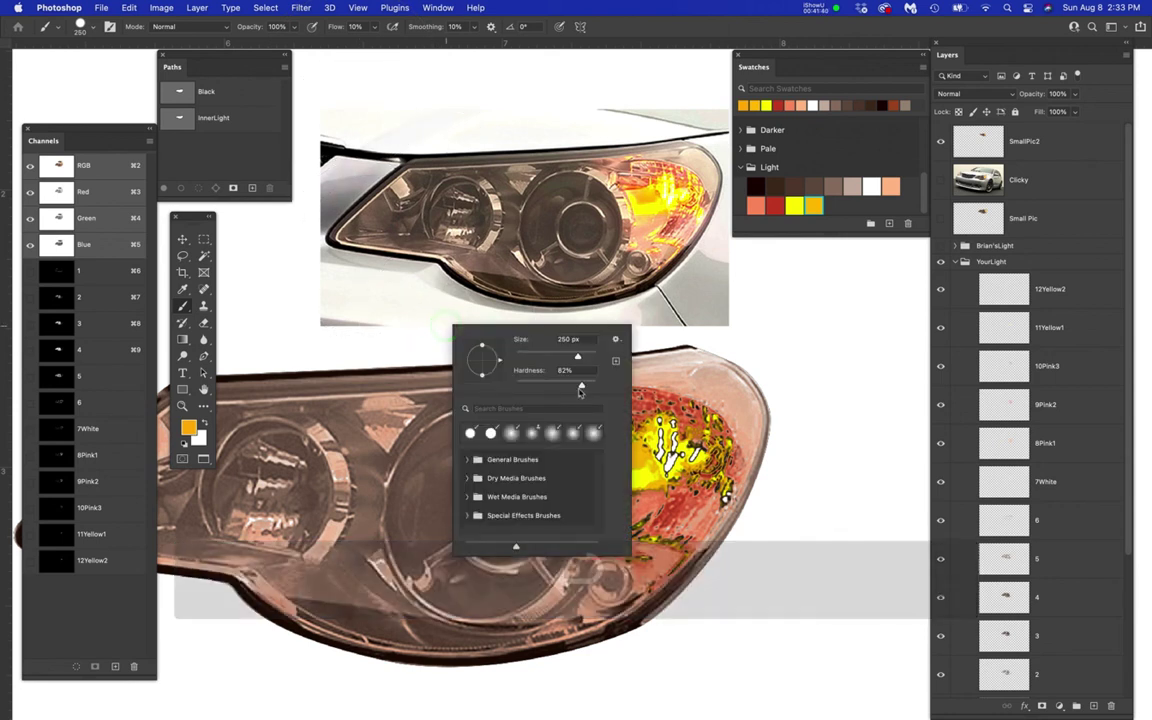
drag(581, 385, 515, 394)
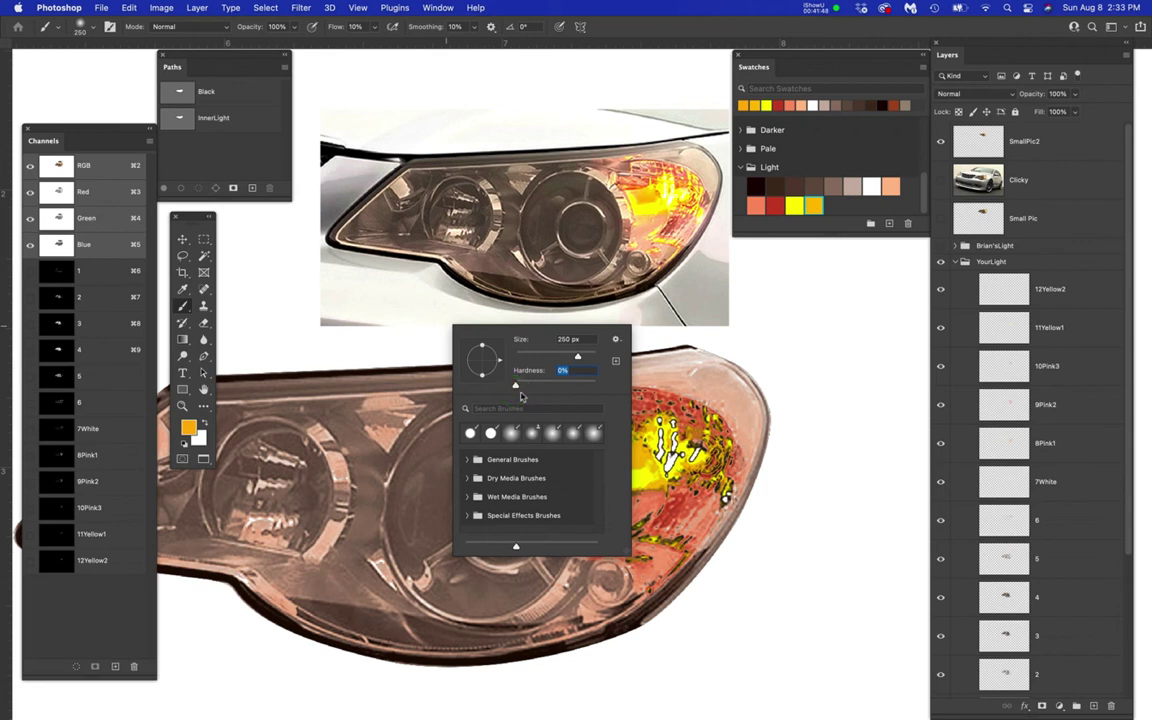
key(Return)
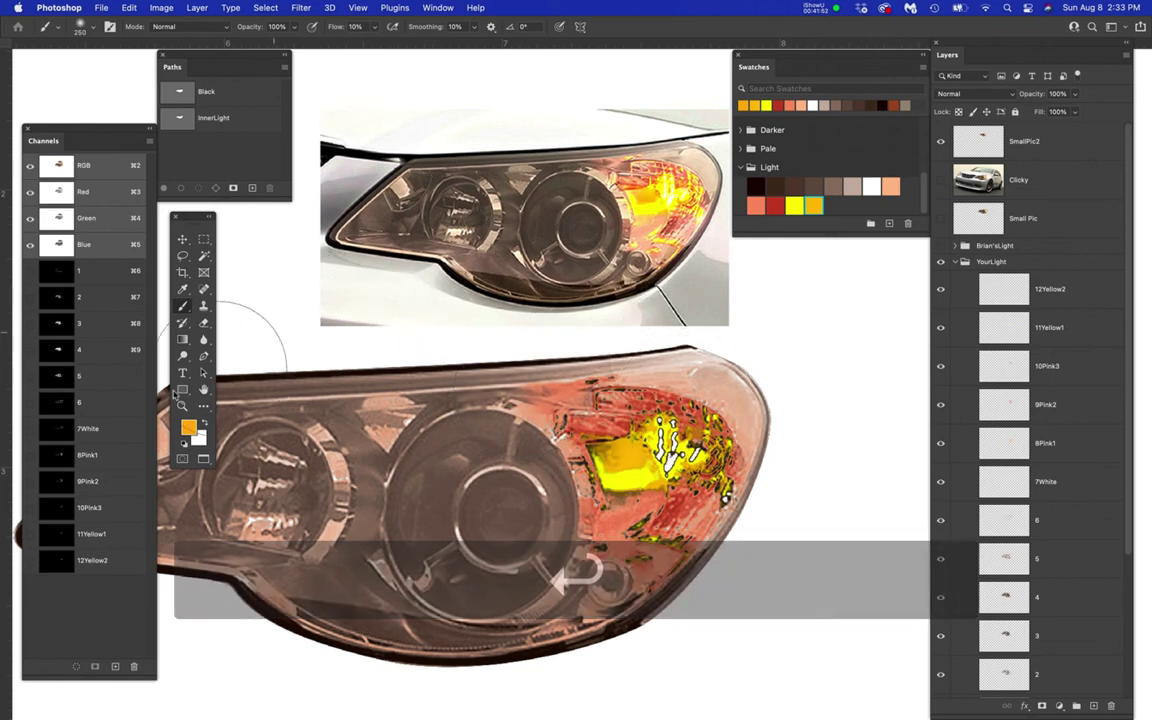
- Load the Black path as the headlight selection
super+click(180, 95)
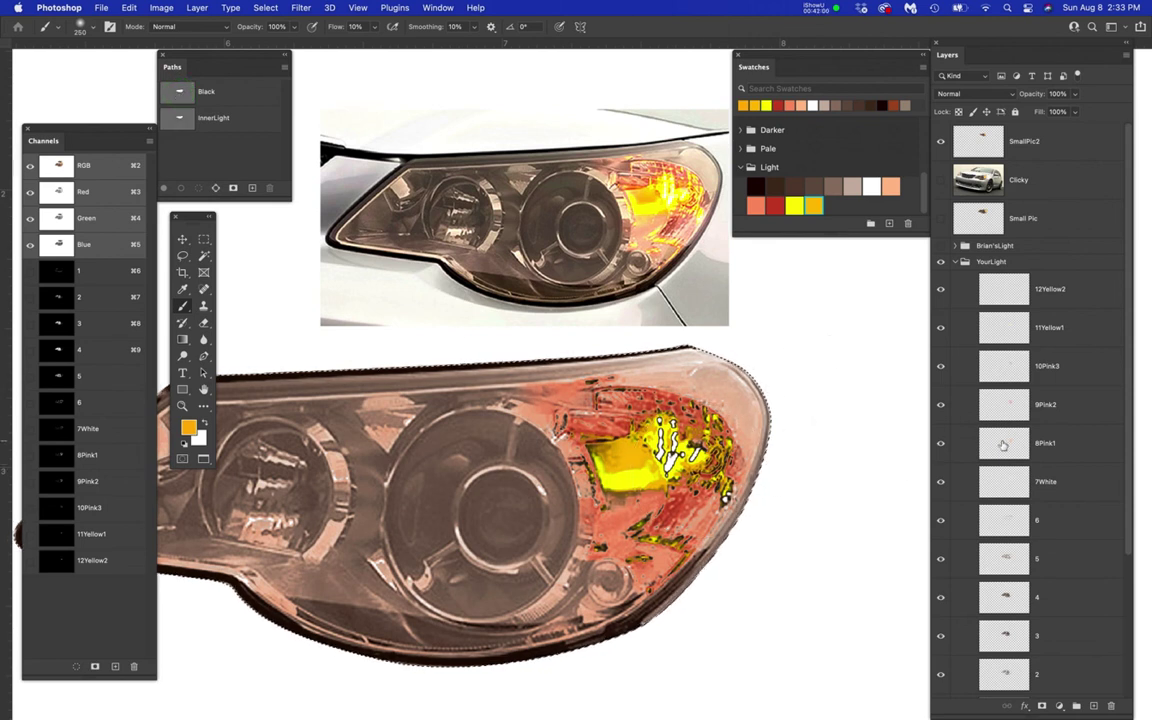
scroll(1005, 443, down, 3)
scroll(1033, 378, up, 1)
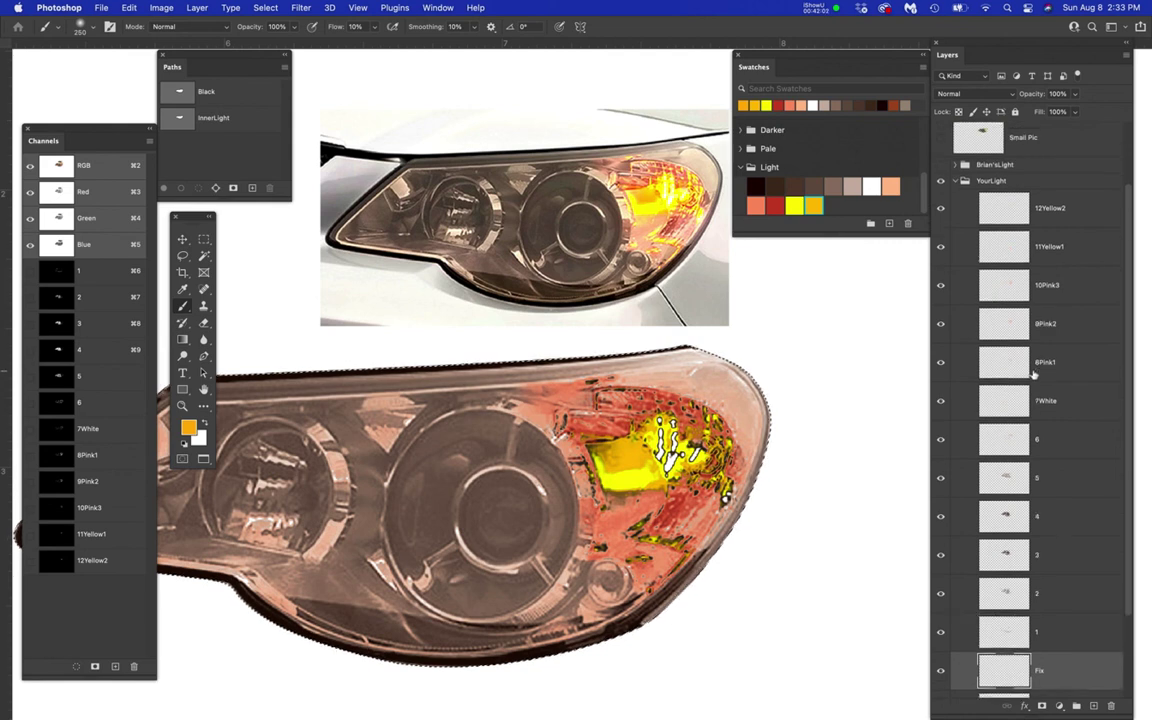
- Hide layers 12Yellow2 through 1 and airbrush orange onto the headlight's right end
click(941, 208)
click(940, 246)
click(940, 323)
click(938, 362)
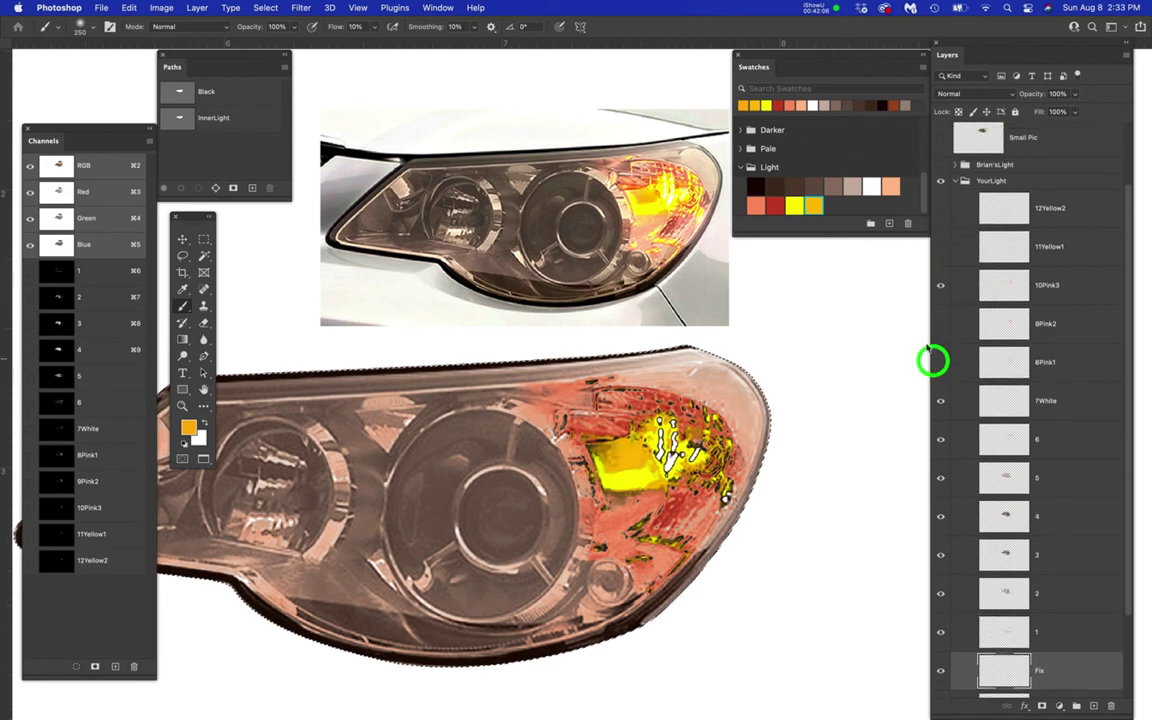
click(941, 286)
mouse_move(941, 403)
mouse_down()
mouse_move(931, 537)
mouse_move(954, 607)
mouse_move(933, 627)
mouse_up()
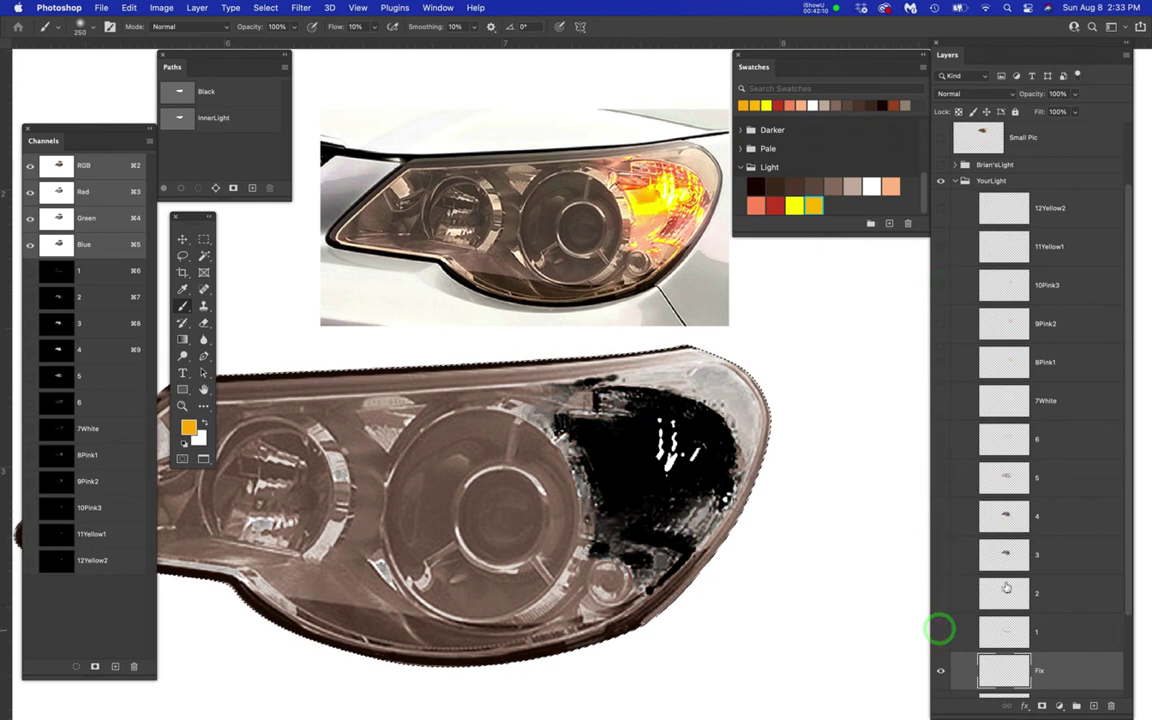
scroll(1000, 600, down, 1)
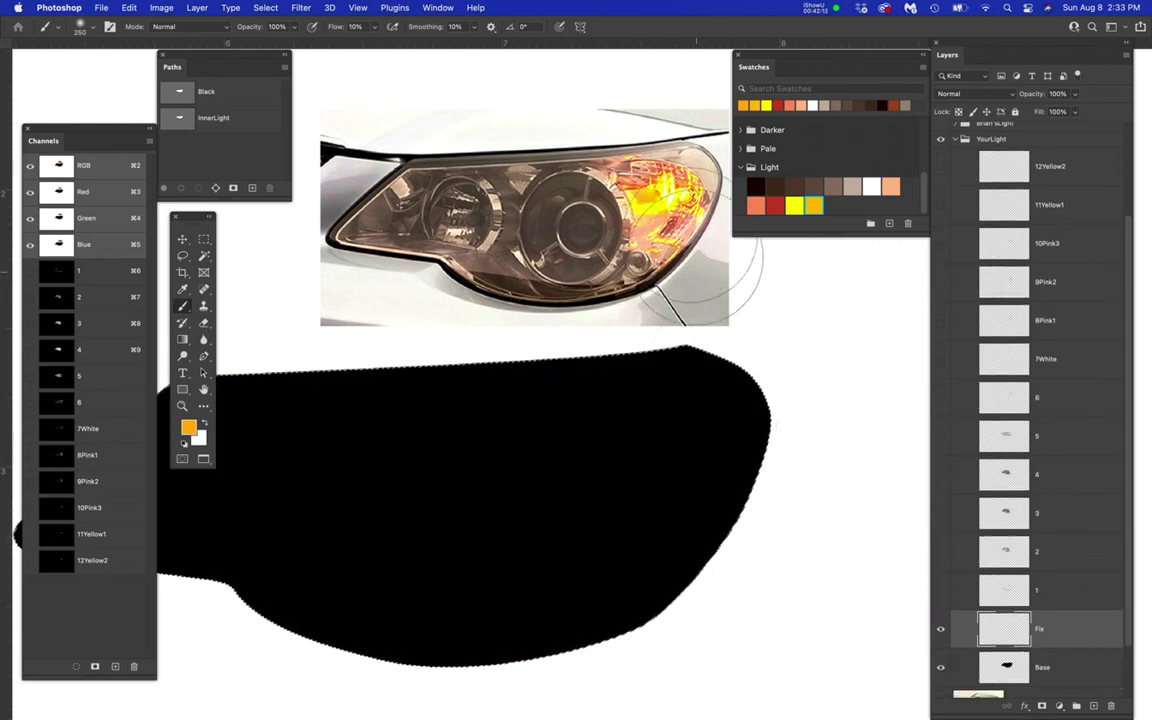
mouse_move(660, 425)
mouse_down()
mouse_move(658, 534)
mouse_move(689, 414)
mouse_move(638, 450)
mouse_move(656, 432)
mouse_move(665, 533)
mouse_move(638, 555)
mouse_move(707, 465)
mouse_move(760, 450)
mouse_up()
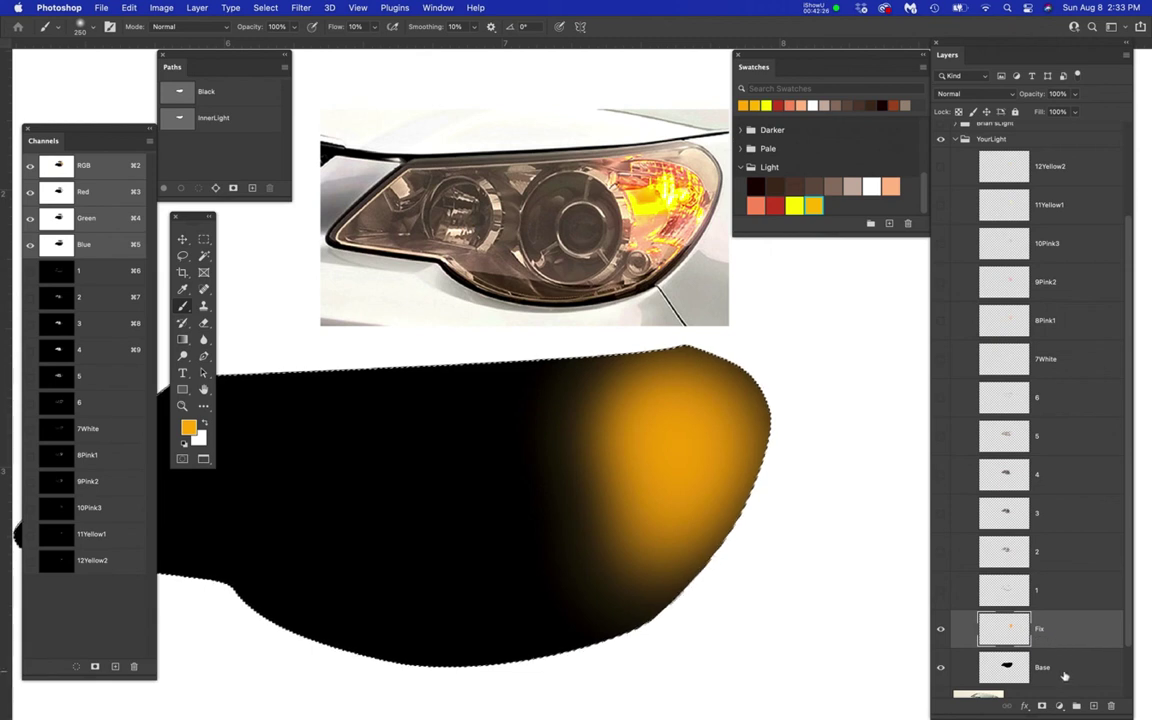
- Compare and undo the orange glow on the Fix layer
click(941, 629)
click(941, 629)
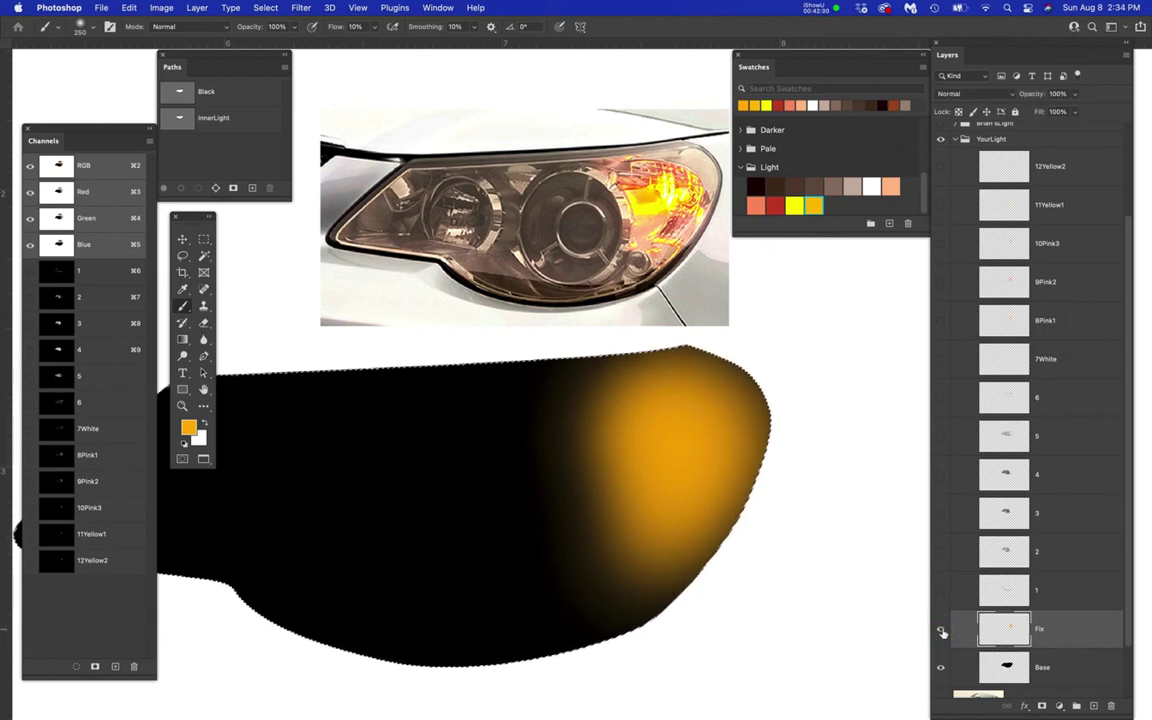
key(super+z)
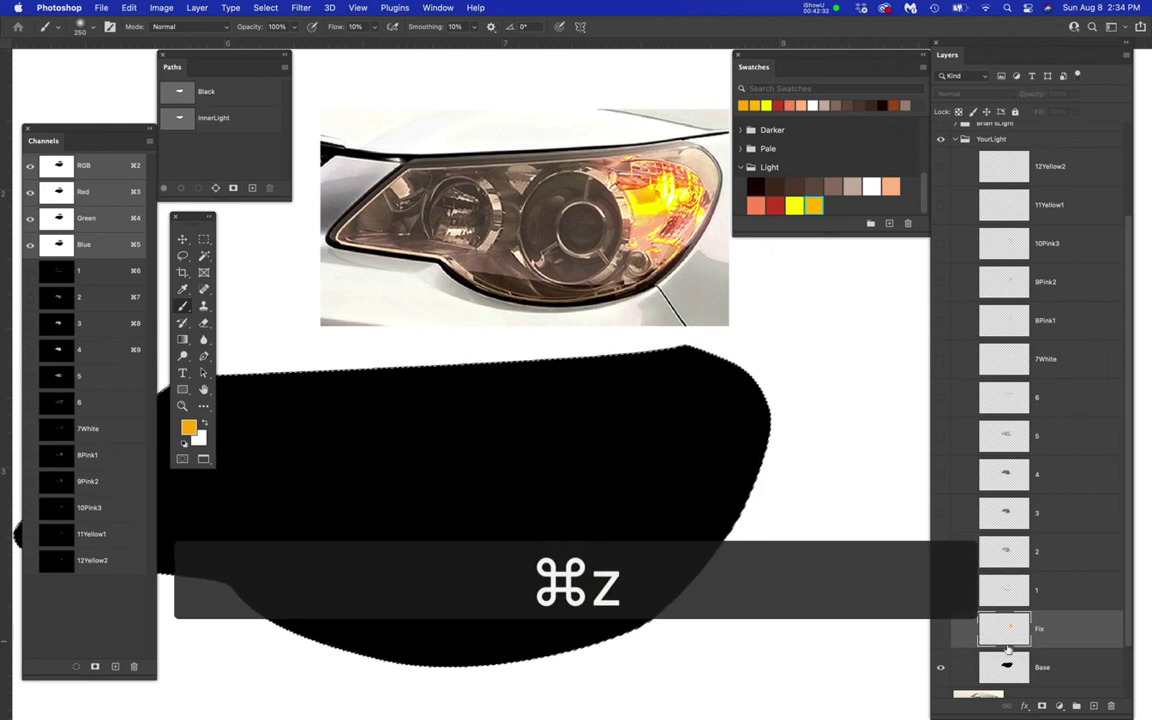
key(super+z)
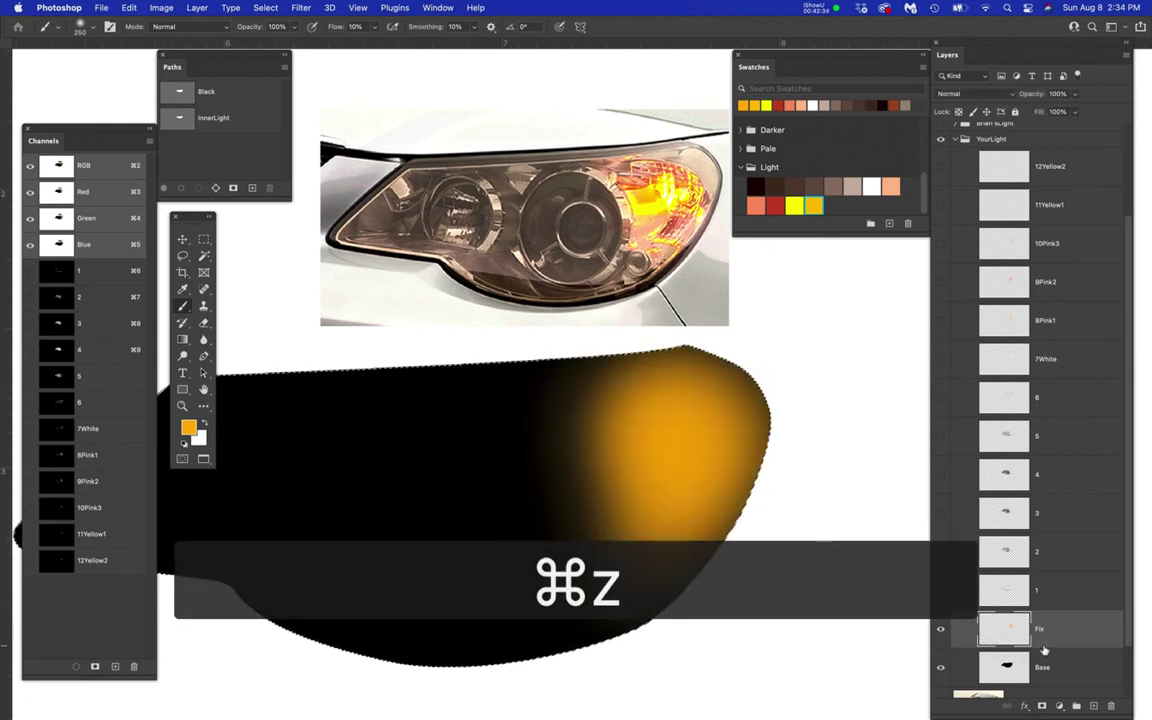
key(super+z)
- Make the headlight's colour layers, including layers 5 and 4, visible again
drag(941, 603, 941, 166)
drag(941, 436, 941, 474)
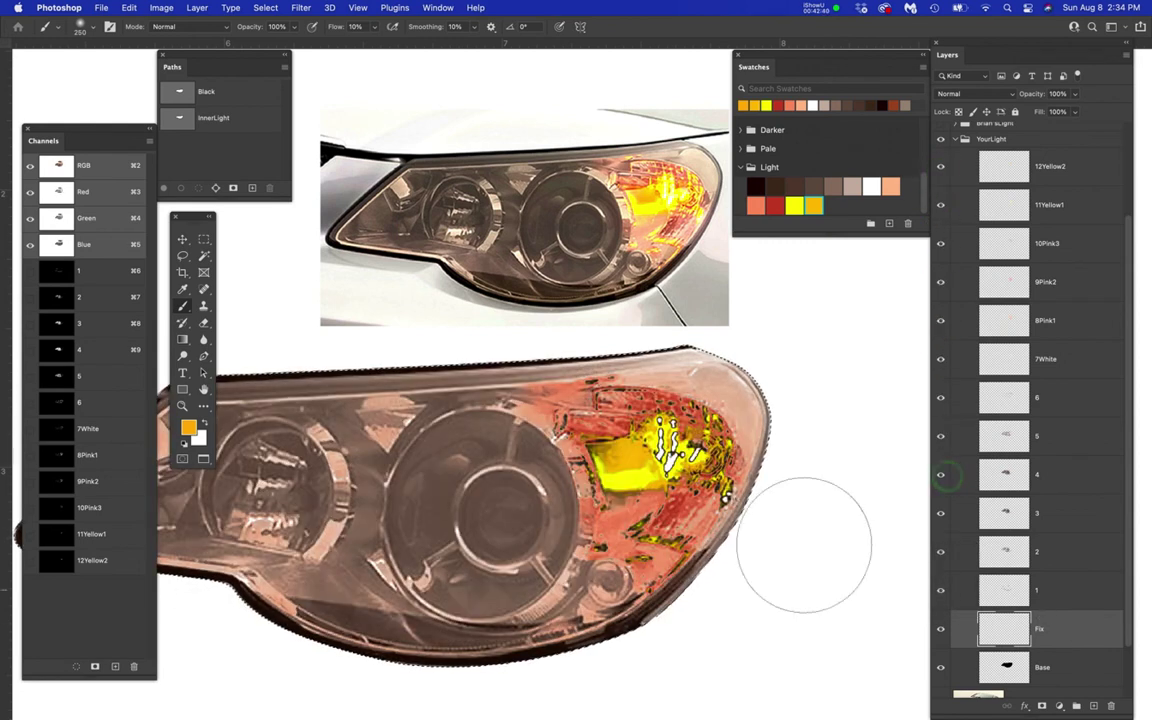
scroll(680, 453, up, 5)
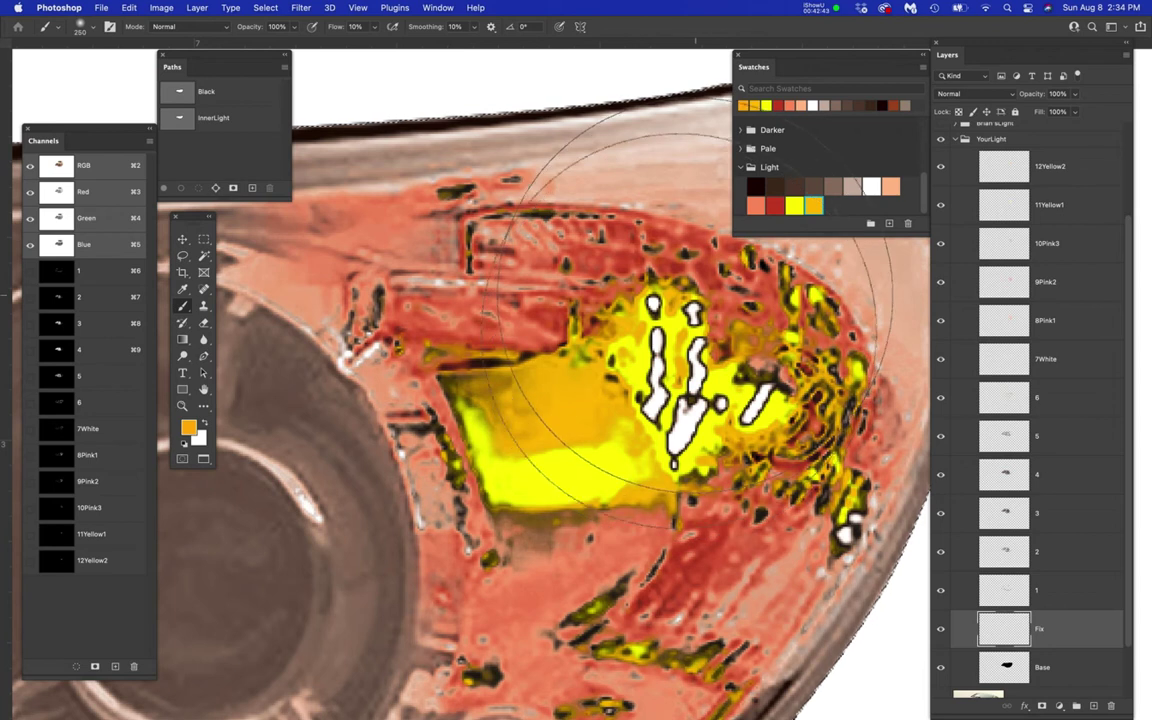
- Lightly brush over the upper and lower yellow glow area at low flow
mouse_move(580, 460)
mouse_down()
mouse_move(612, 483)
mouse_move(753, 398)
mouse_move(832, 380)
mouse_move(699, 501)
mouse_move(568, 566)
mouse_move(622, 296)
mouse_move(524, 295)
mouse_move(334, 368)
mouse_move(470, 311)
mouse_move(597, 388)
mouse_move(650, 569)
mouse_up()
scroll(645, 530, down, 5)
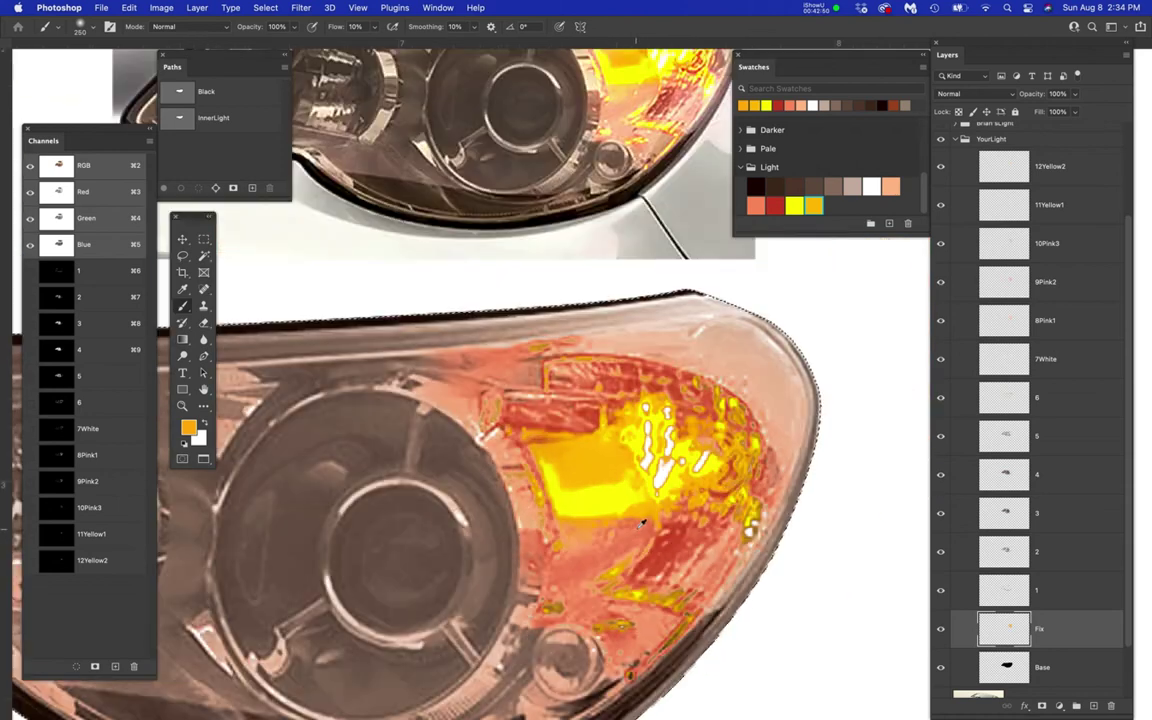
mouse_move(615, 637)
mouse_down()
mouse_move(630, 548)
mouse_move(617, 476)
mouse_up()
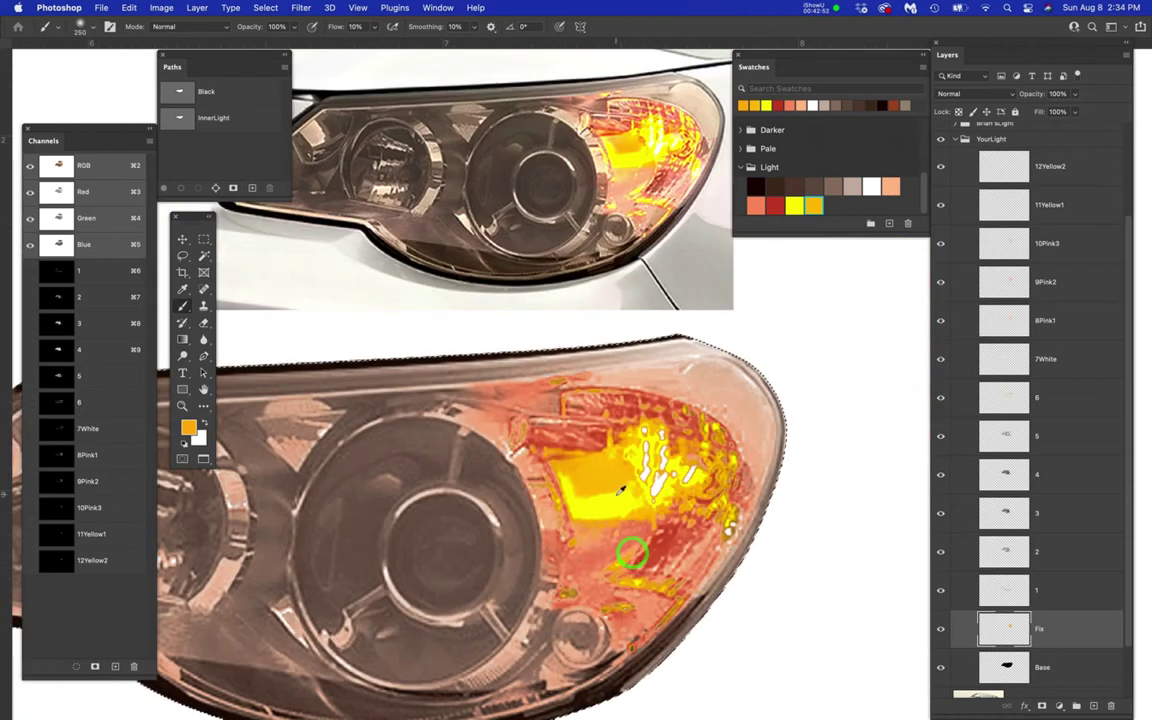
scroll(771, 477, down, 3)
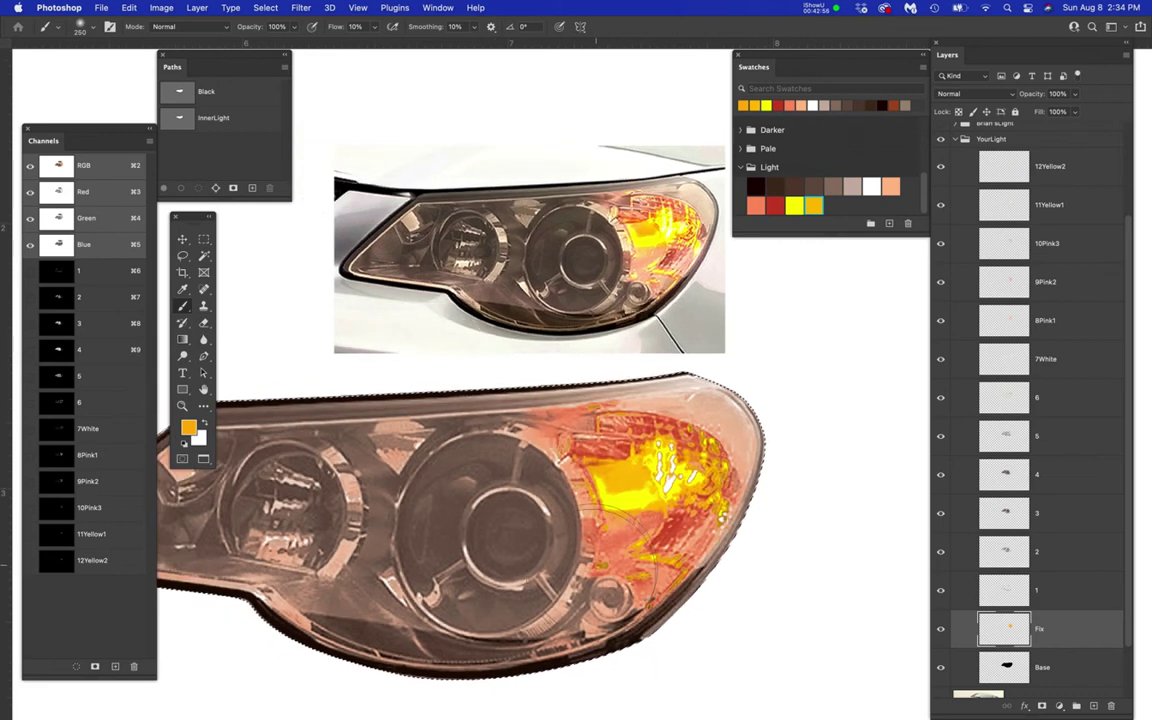
scroll(760, 560, left, 5)
scroll(720, 522, up, 3)
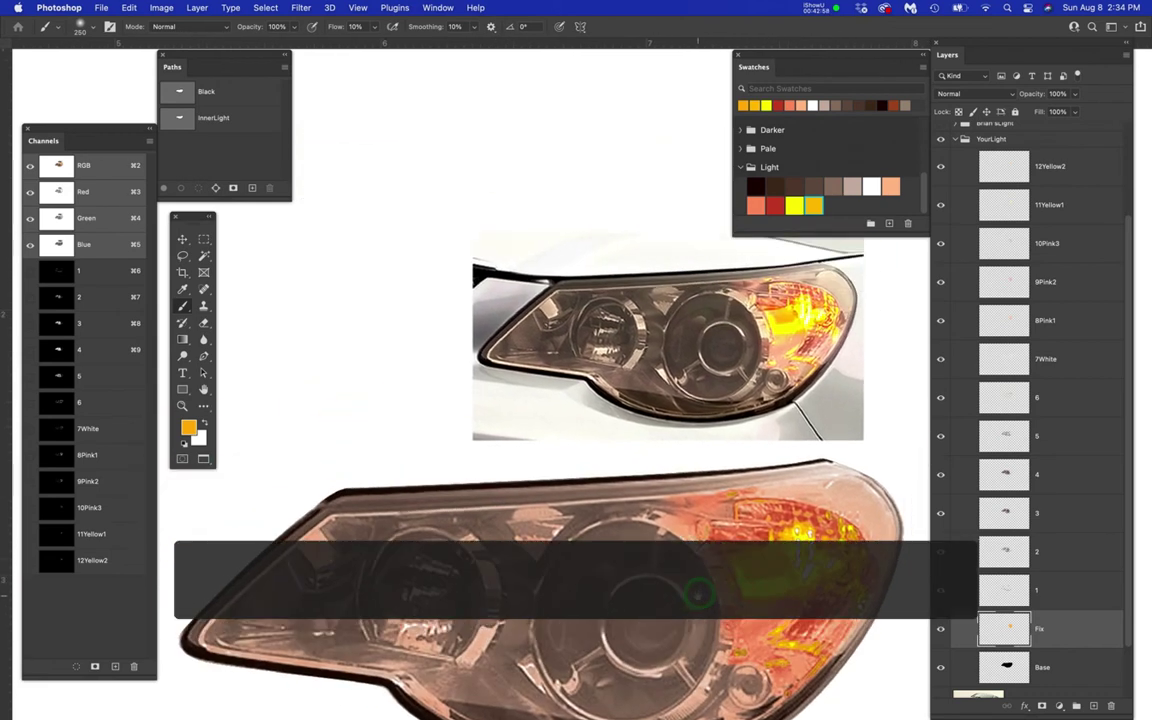
- Add two new empty layers above 12Yellow2
scroll(1000, 342, up, 3)
click(1086, 290)
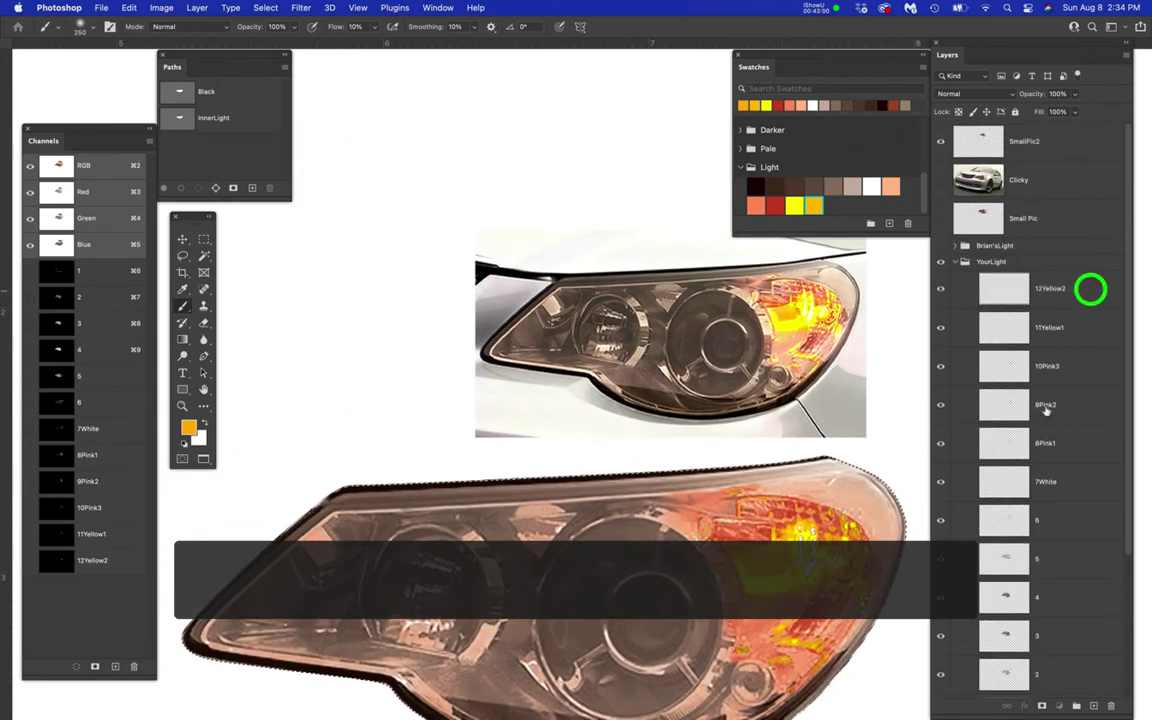
click(1094, 707)
click(1094, 707)
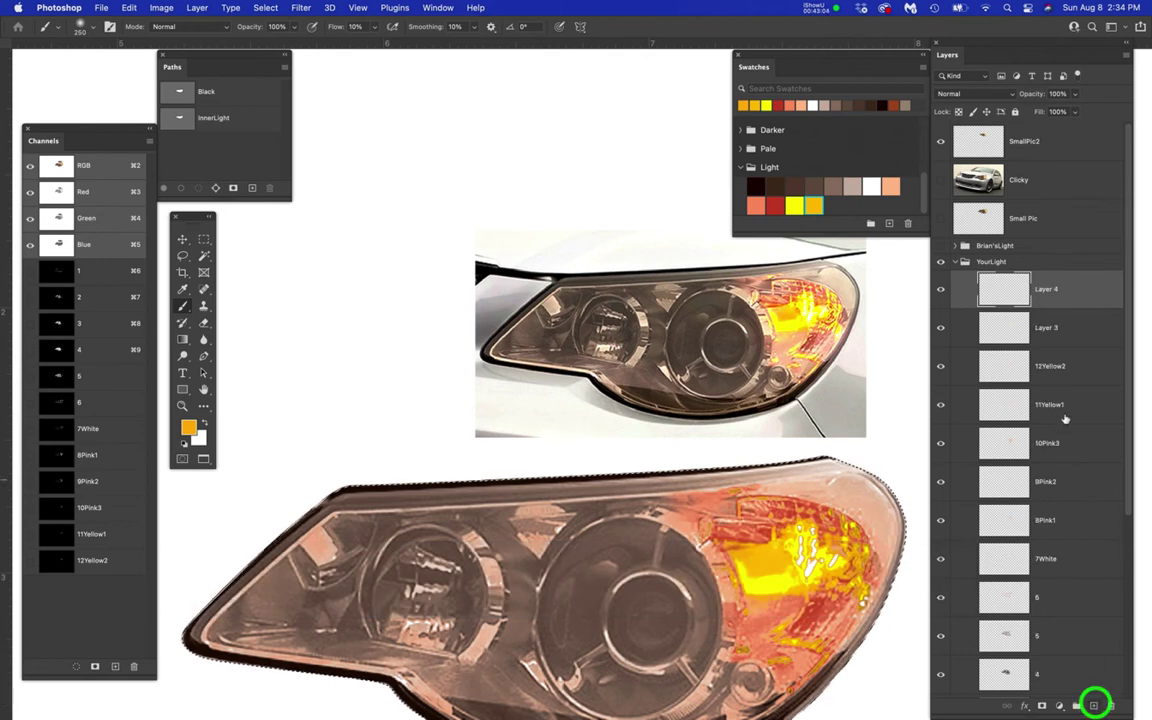
- Rename the new layers LightFix and DarkFix
double_click(1057, 327)
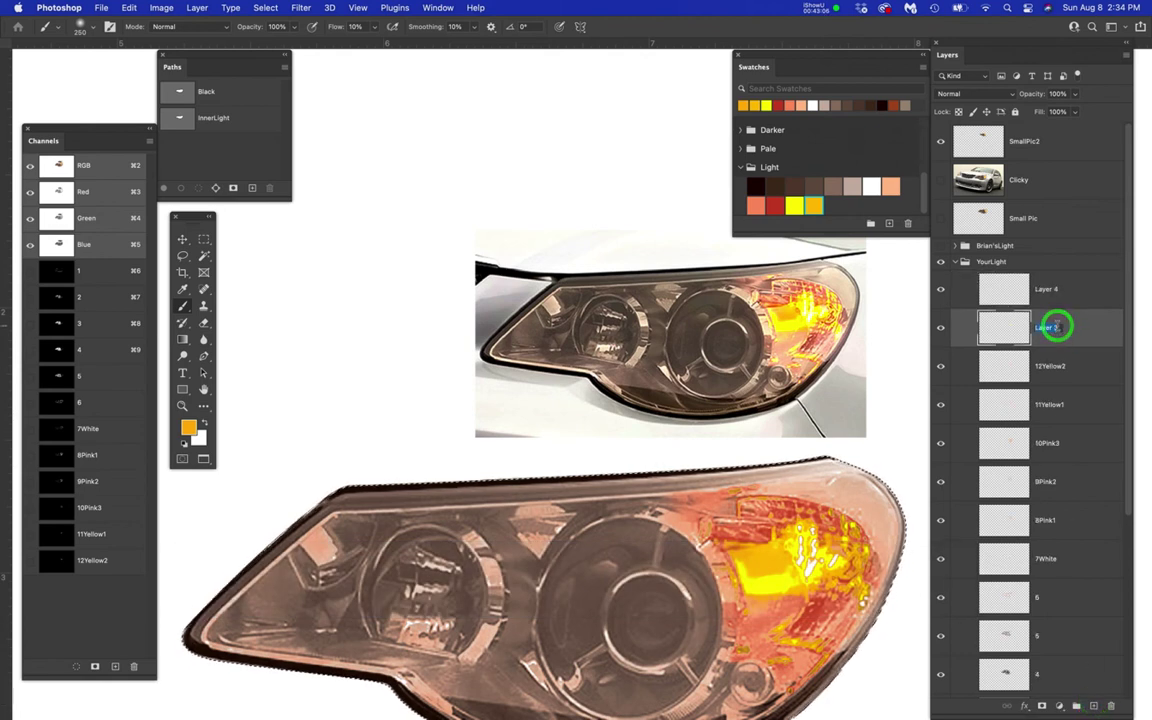
text(LightFix)
key(Return)
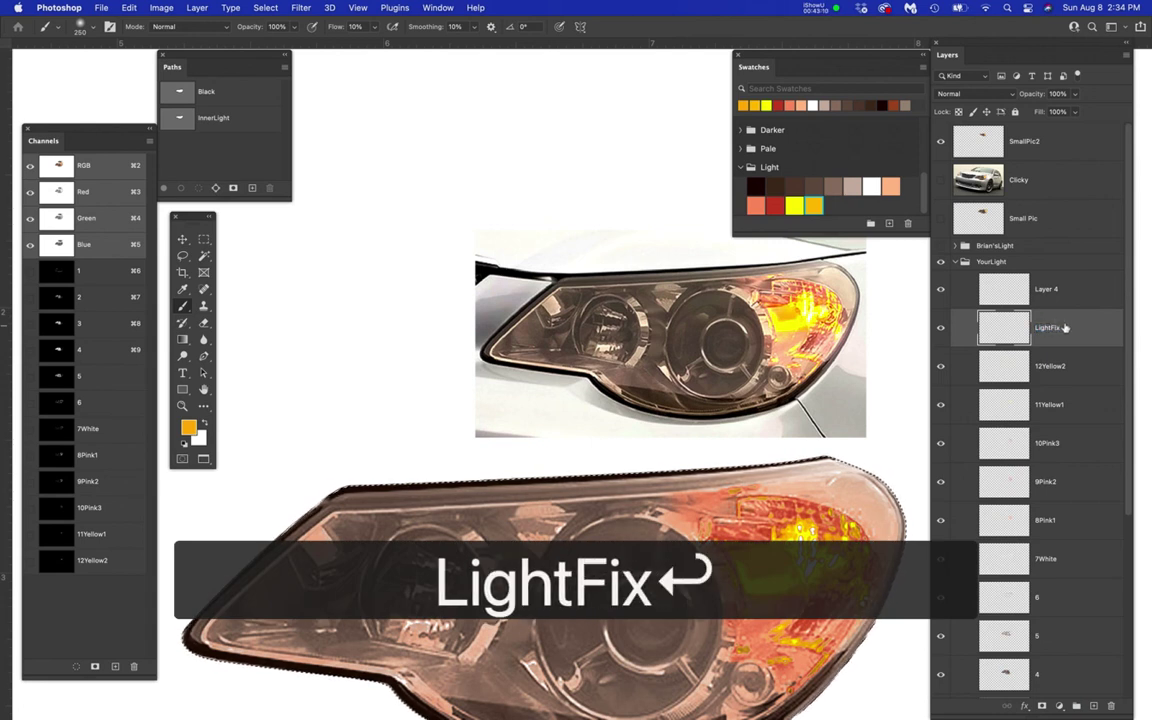
double_click(1047, 289)
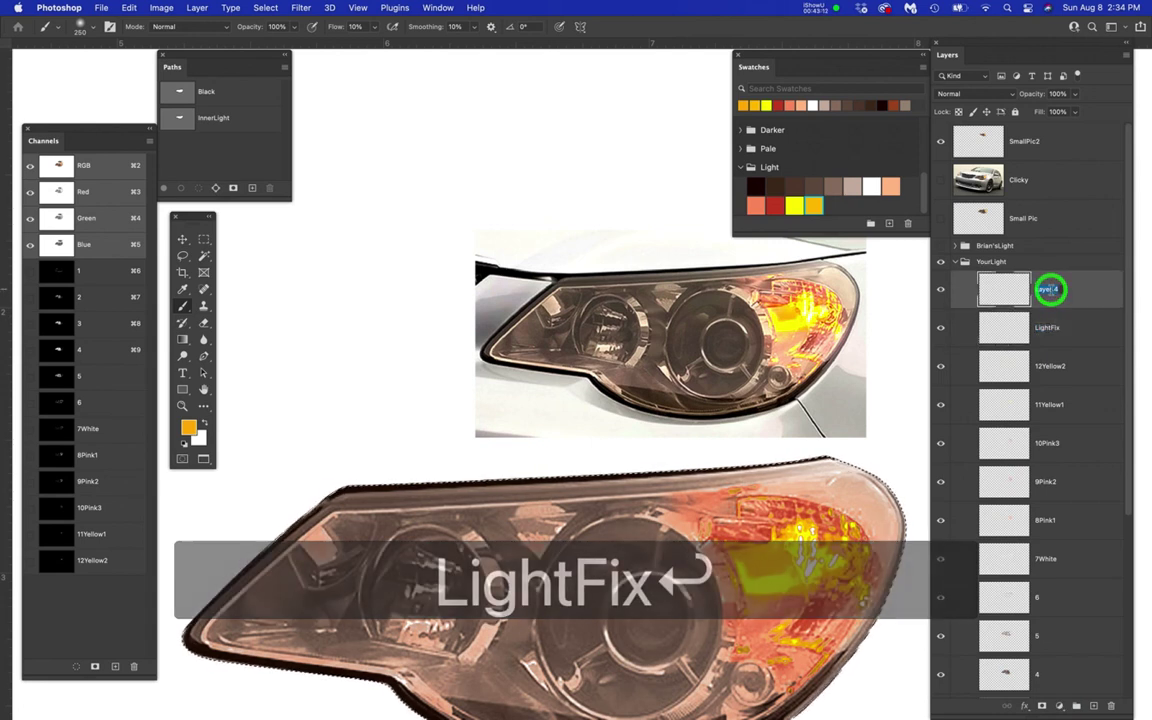
text(Dark)
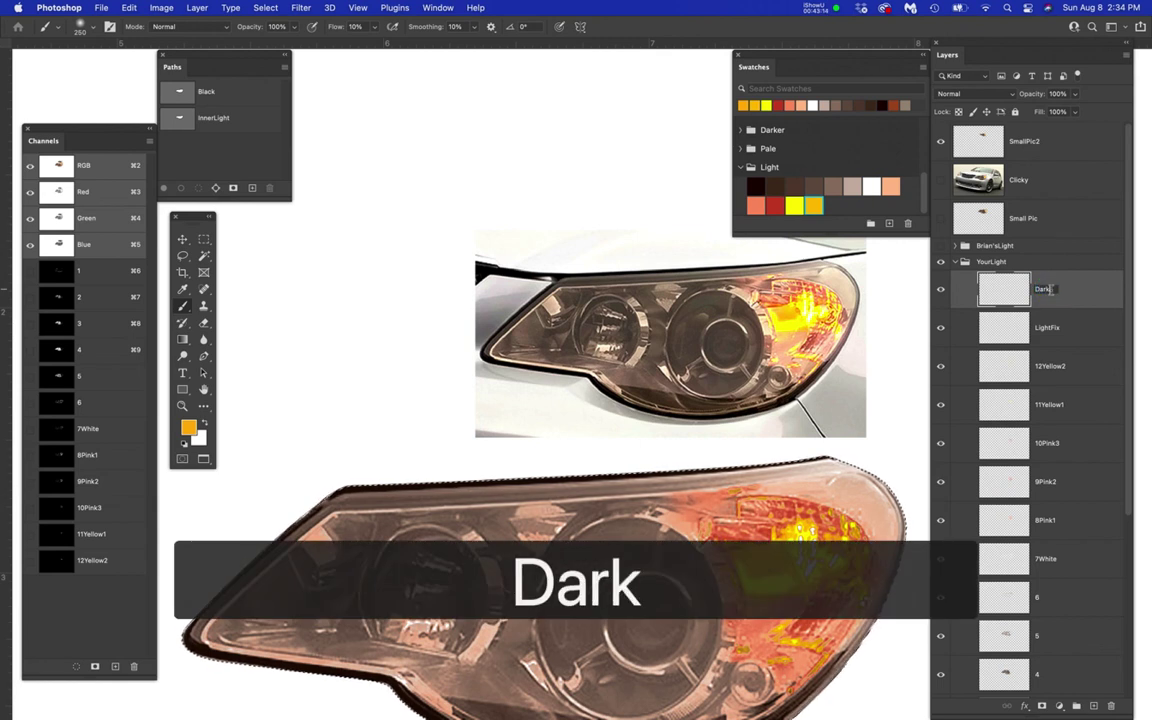
text(Fix)
key(Return)
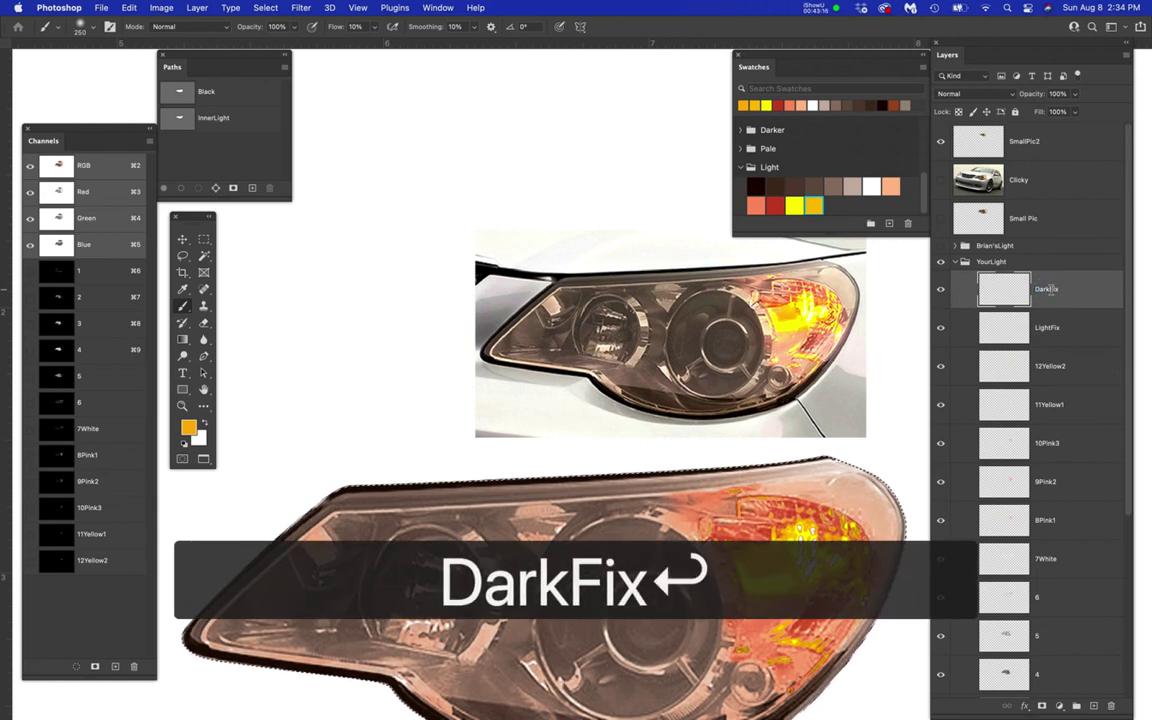
- Select LightFix, recentre the headlight, and show the car photo behind it
click(1090, 327)
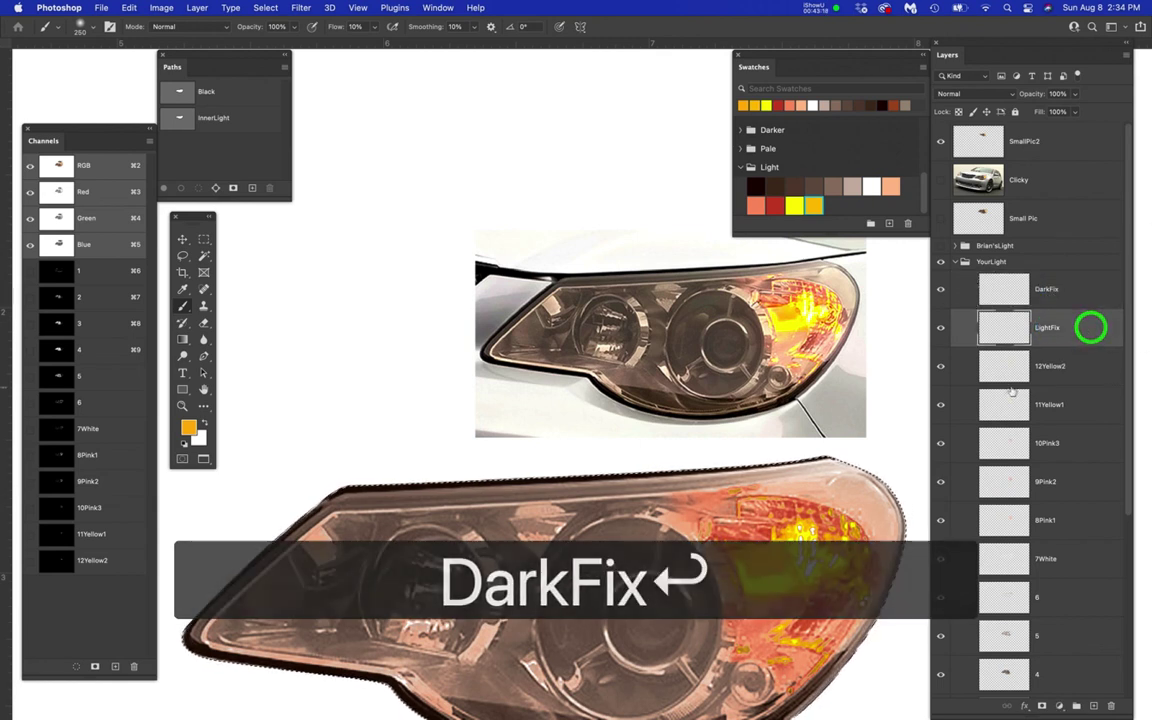
key(space)
drag(722, 549, 743, 482)
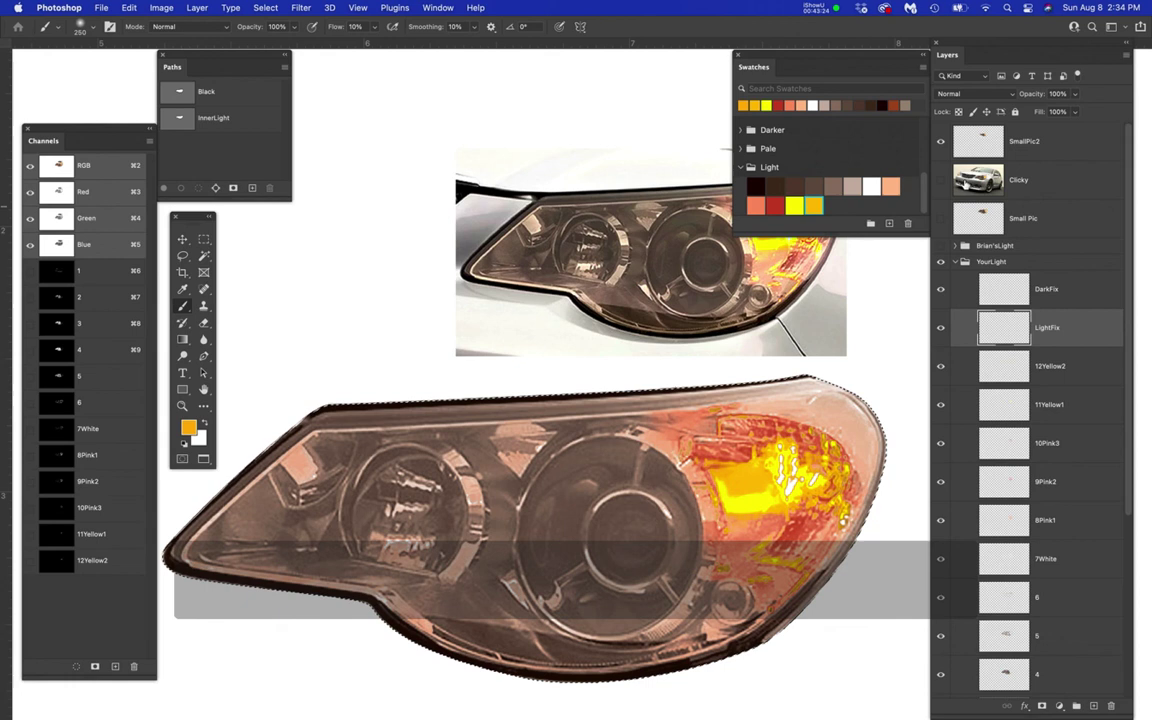
click(941, 180)
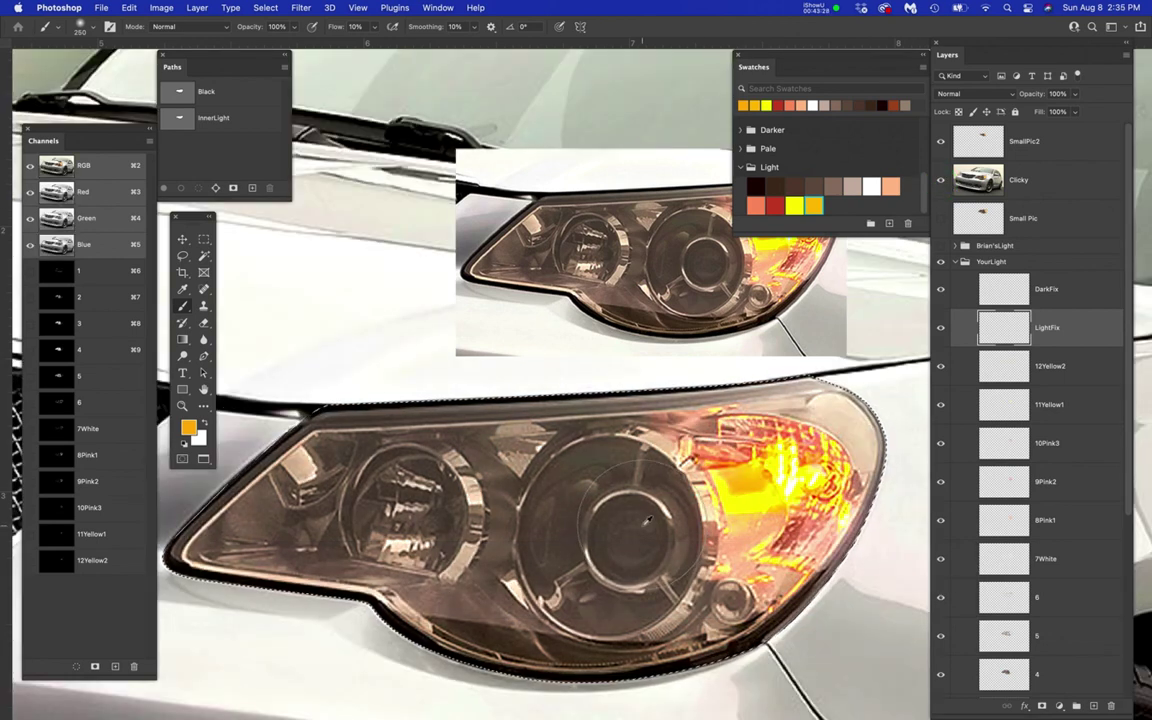
- Sample the pale headlight tone in Color Range at fuzziness 121
scroll(520, 380, up, 2)
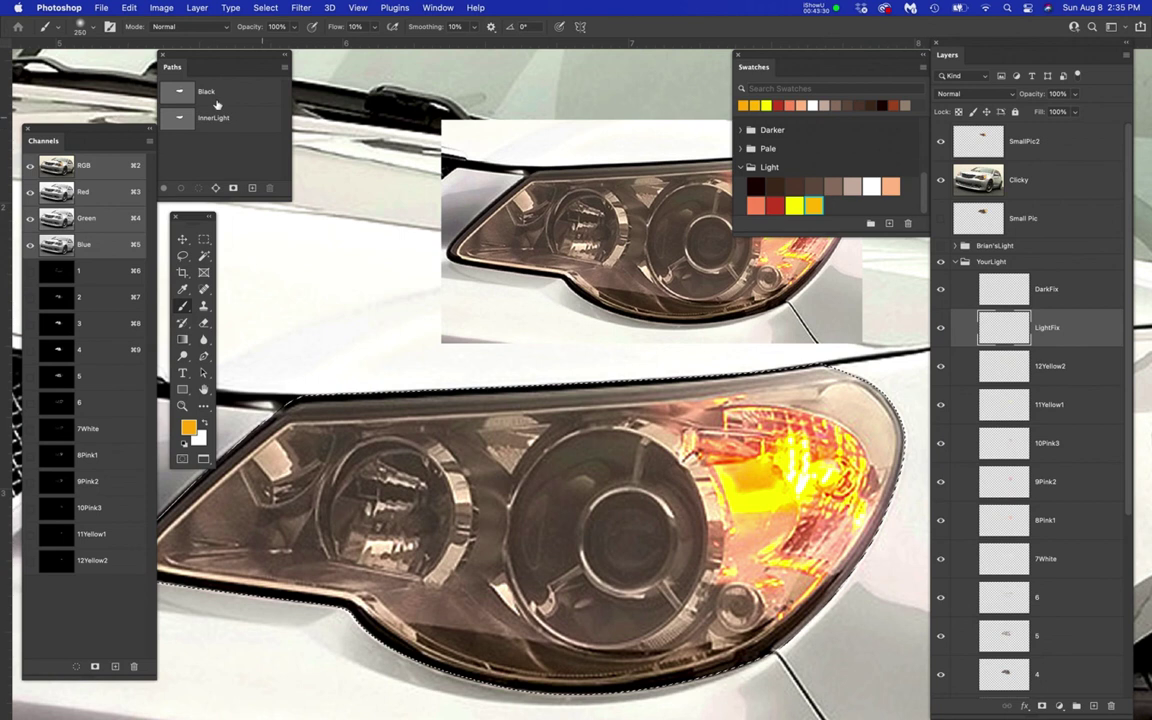
click(182, 96)
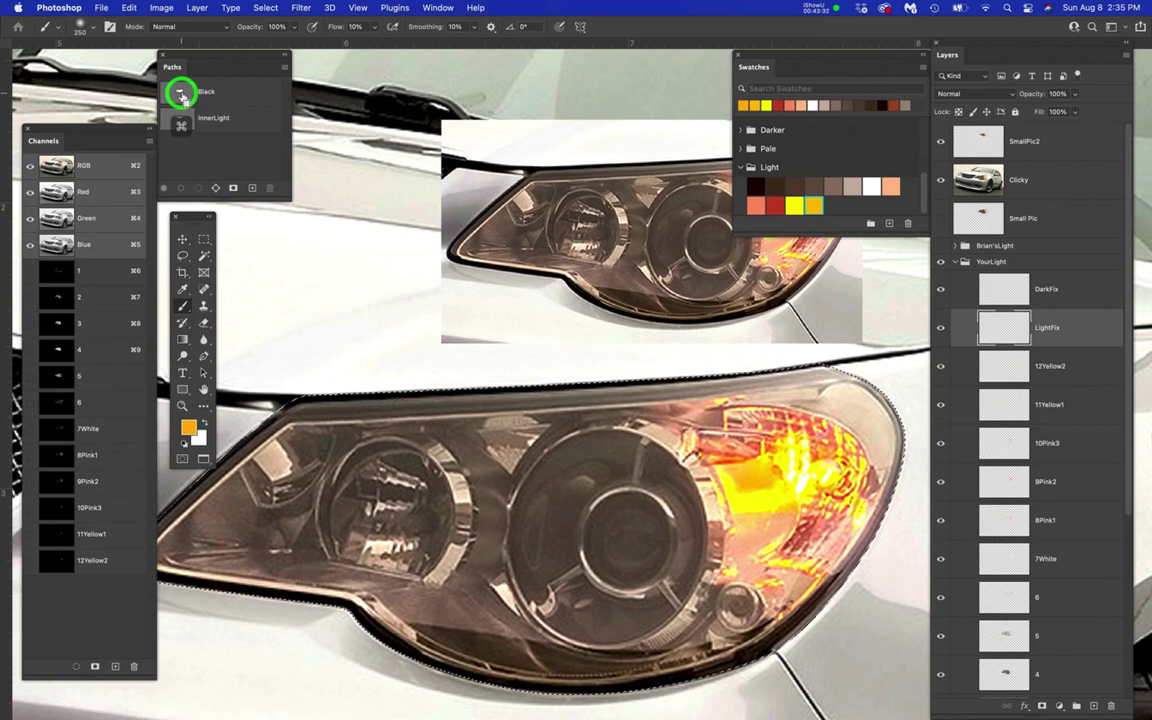
click(301, 7)
drag(257, 18, 290, 128)
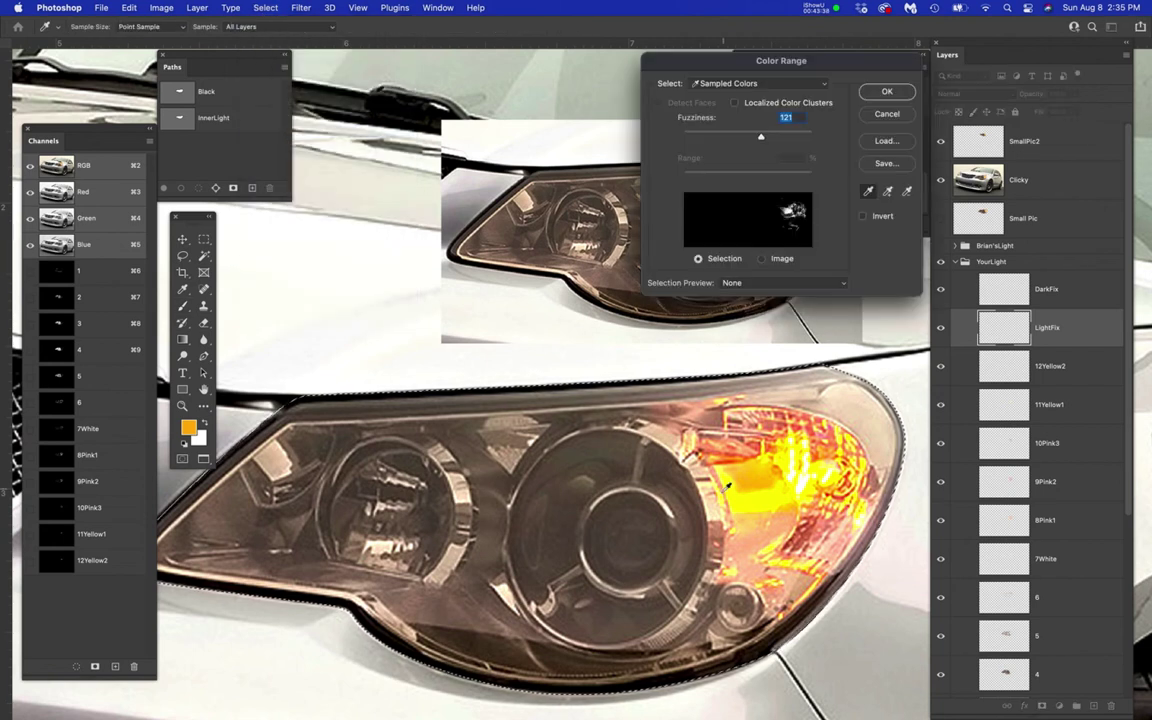
scroll(714, 503, up, 5)
scroll(714, 503, up, 2)
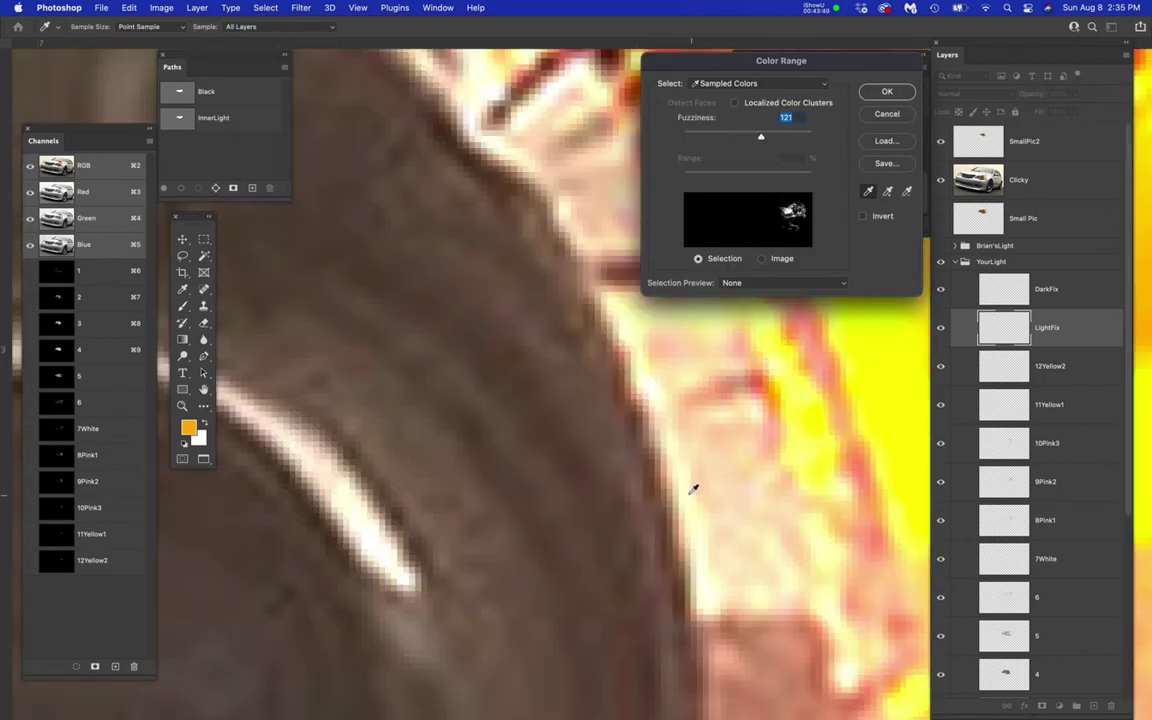
click(686, 489)
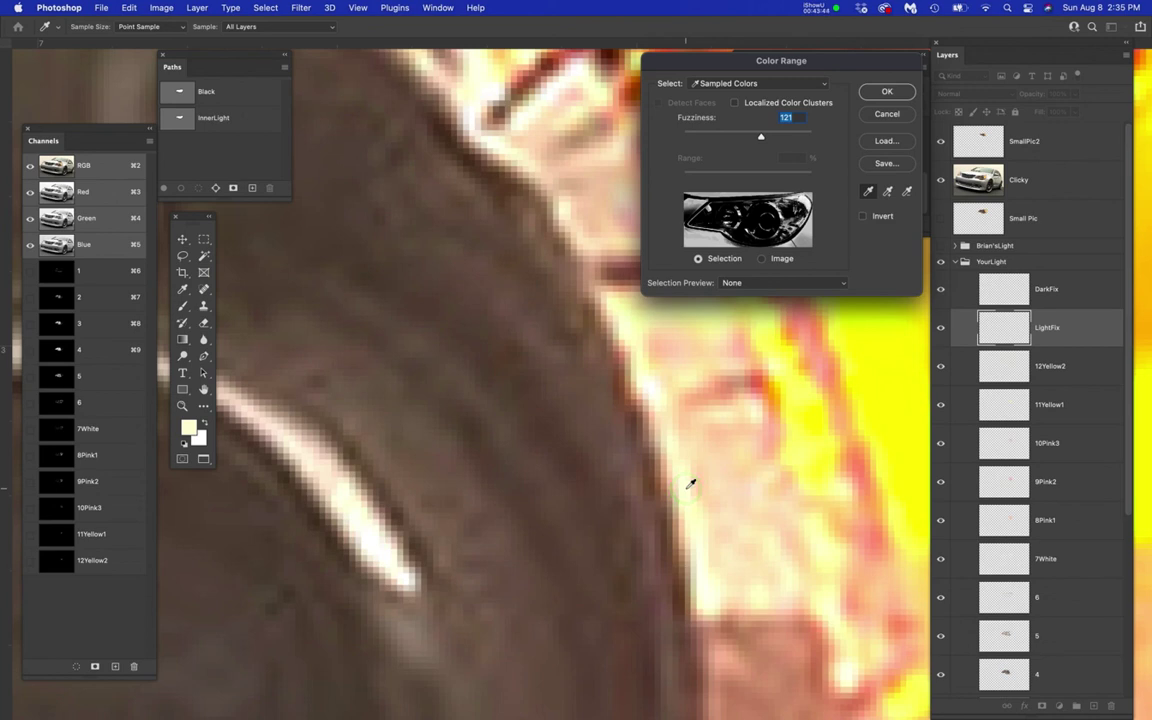
- Confirm the Color Range selection and hide the Clicky car photo
click(889, 92)
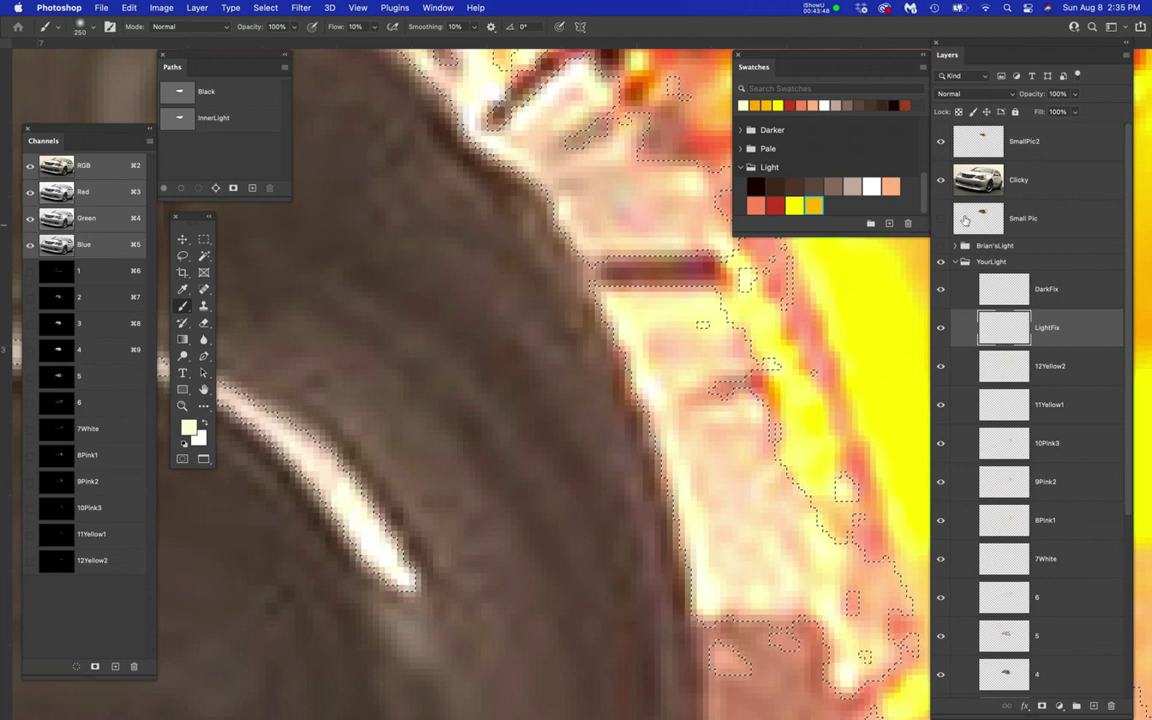
click(940, 180)
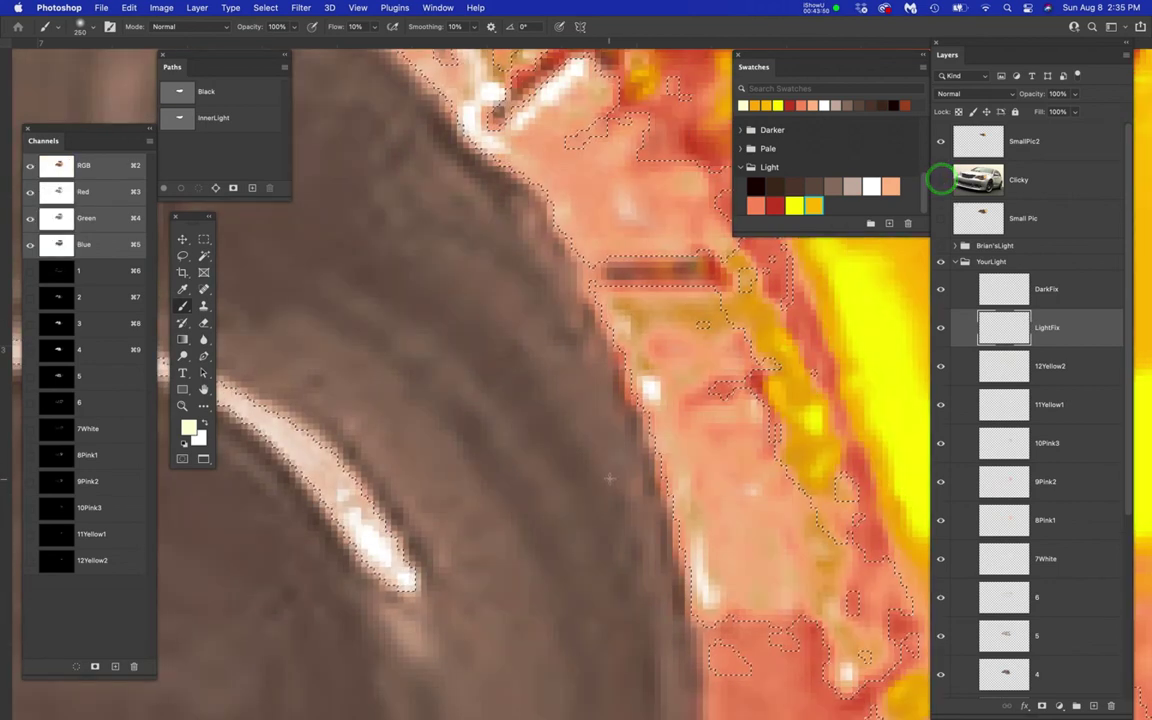
scroll(621, 456, down, 6)
scroll(621, 456, down, 3)
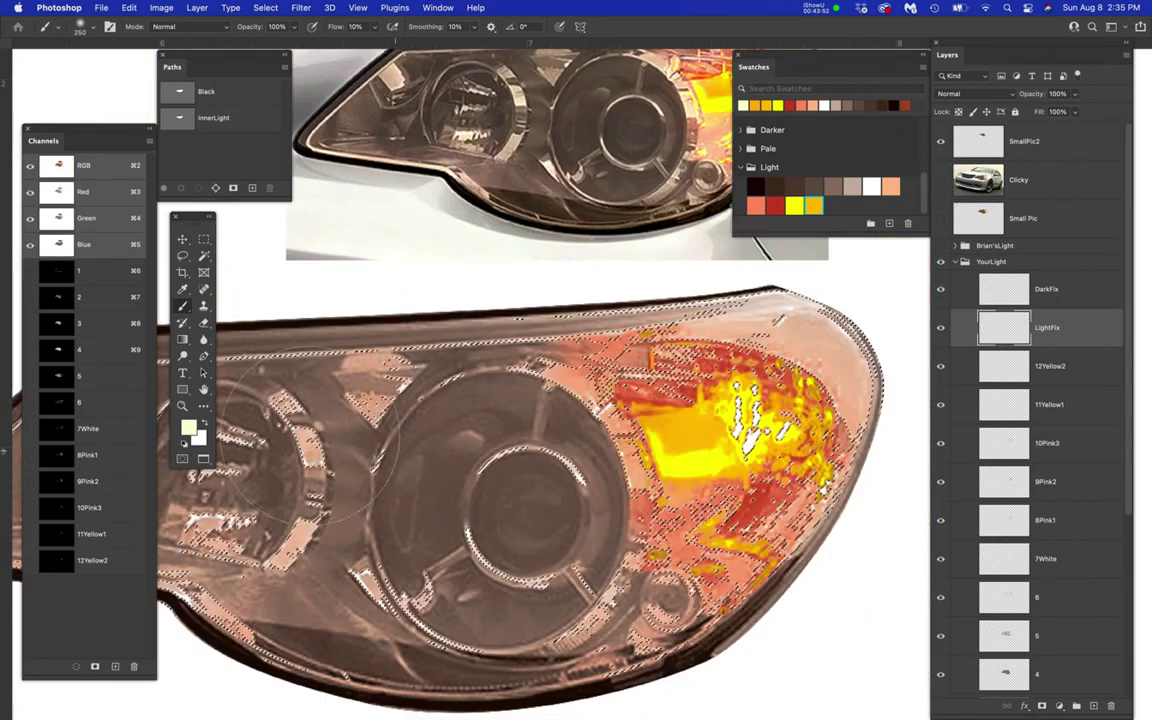
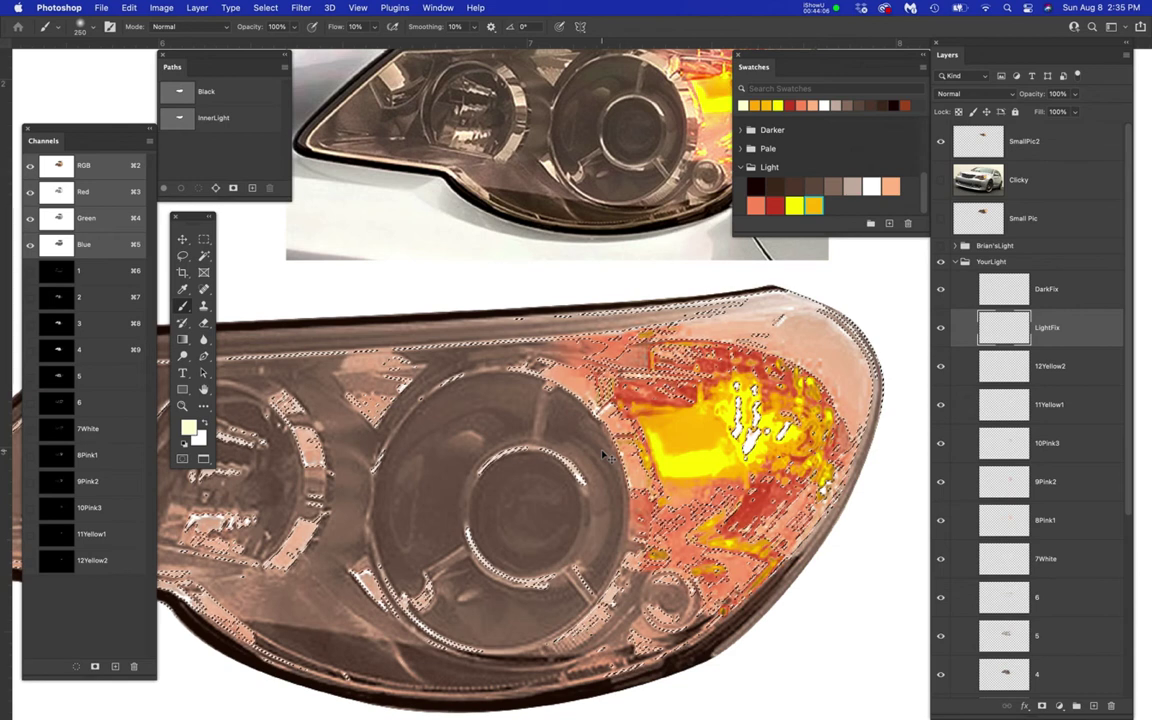
- Hide selection edges, collapse Swatches, and brush pale colour over the turn-signal's red patches on LightFix
key(super+h)
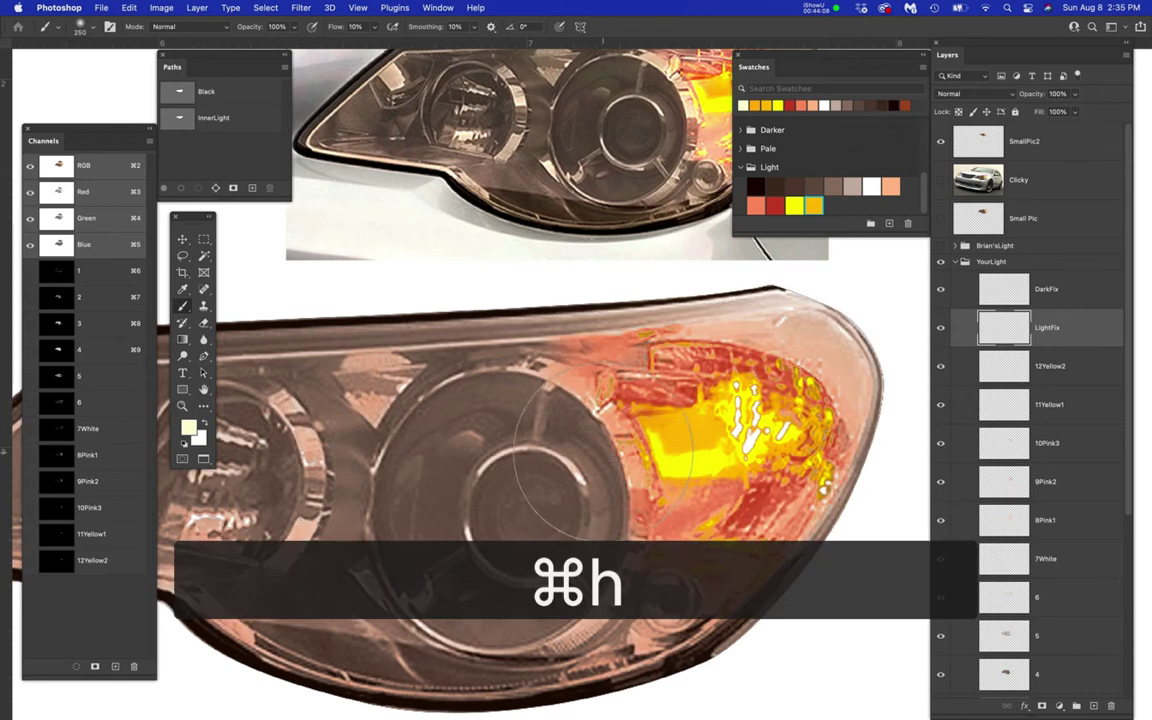
scroll(555, 470, down, 3)
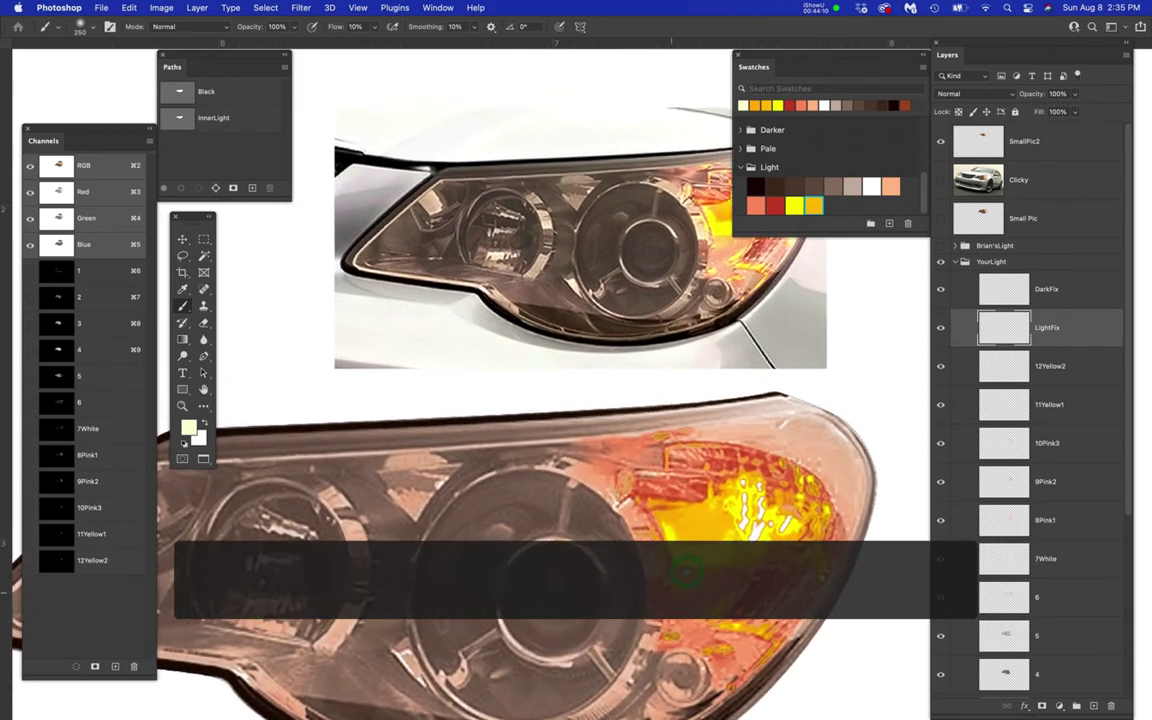
click(766, 68)
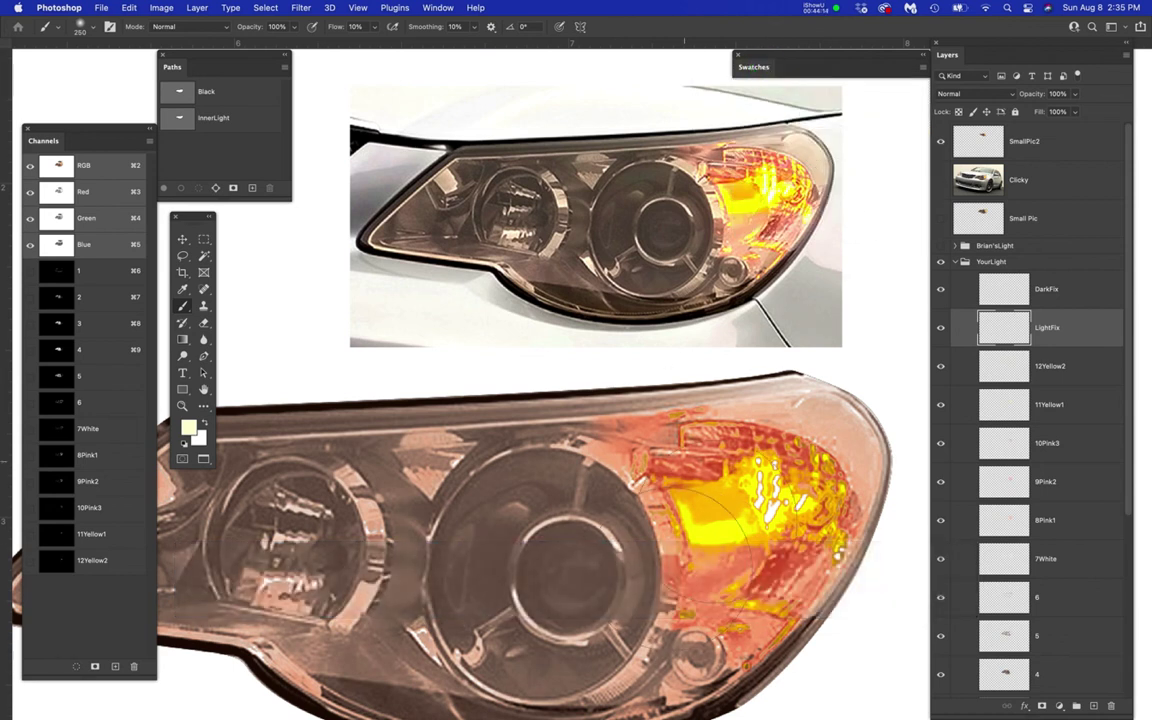
mouse_move(631, 614)
mouse_down()
mouse_move(689, 550)
mouse_move(689, 599)
mouse_move(797, 496)
mouse_move(686, 487)
mouse_up()
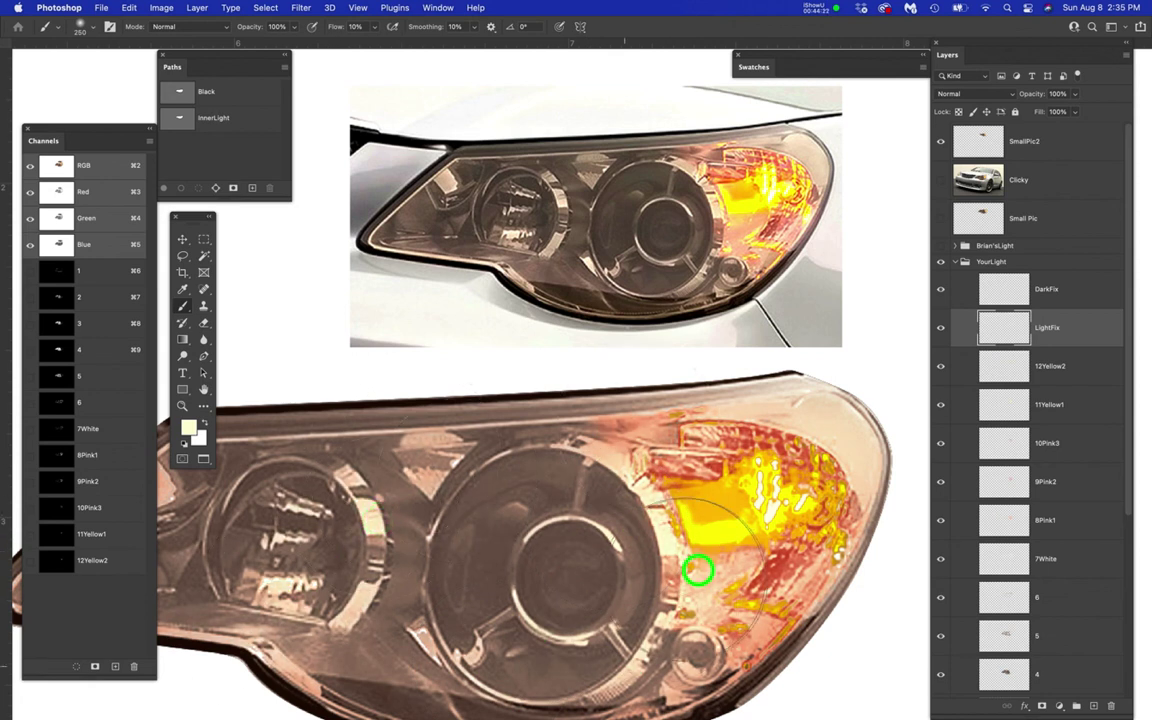
- Toggle the LightFix layer's visibility repeatedly to compare the glow with and without the repaint
scroll(761, 496, down, 1)
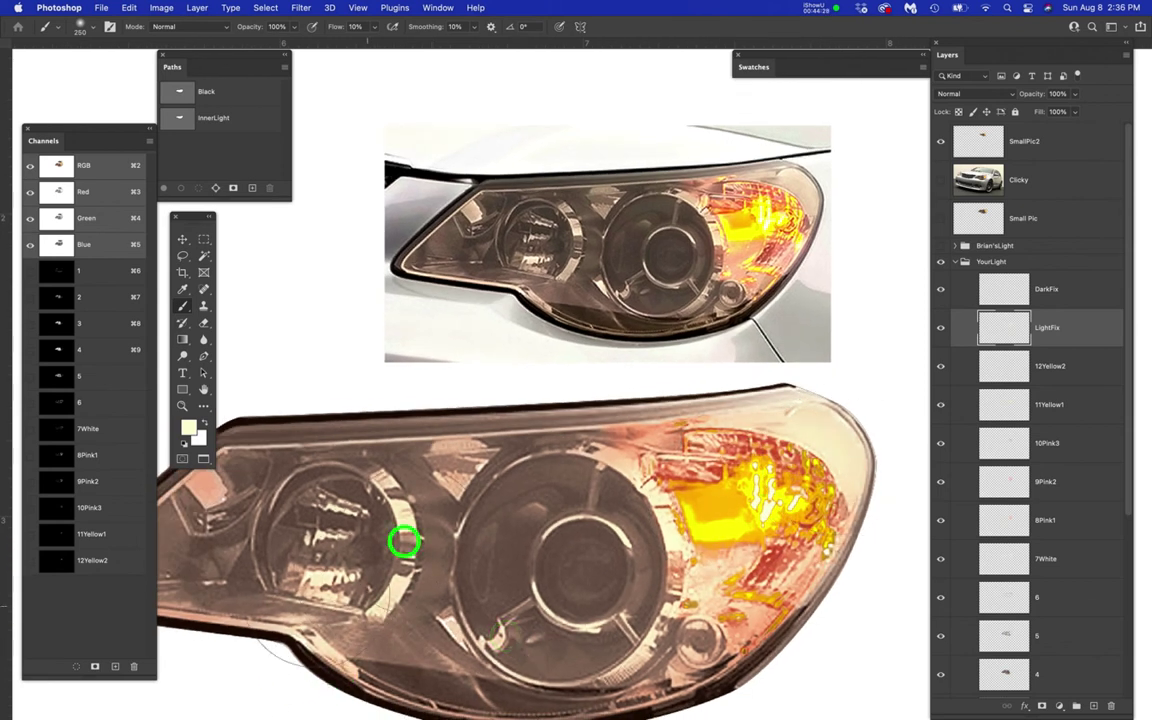
scroll(355, 517, left, 3)
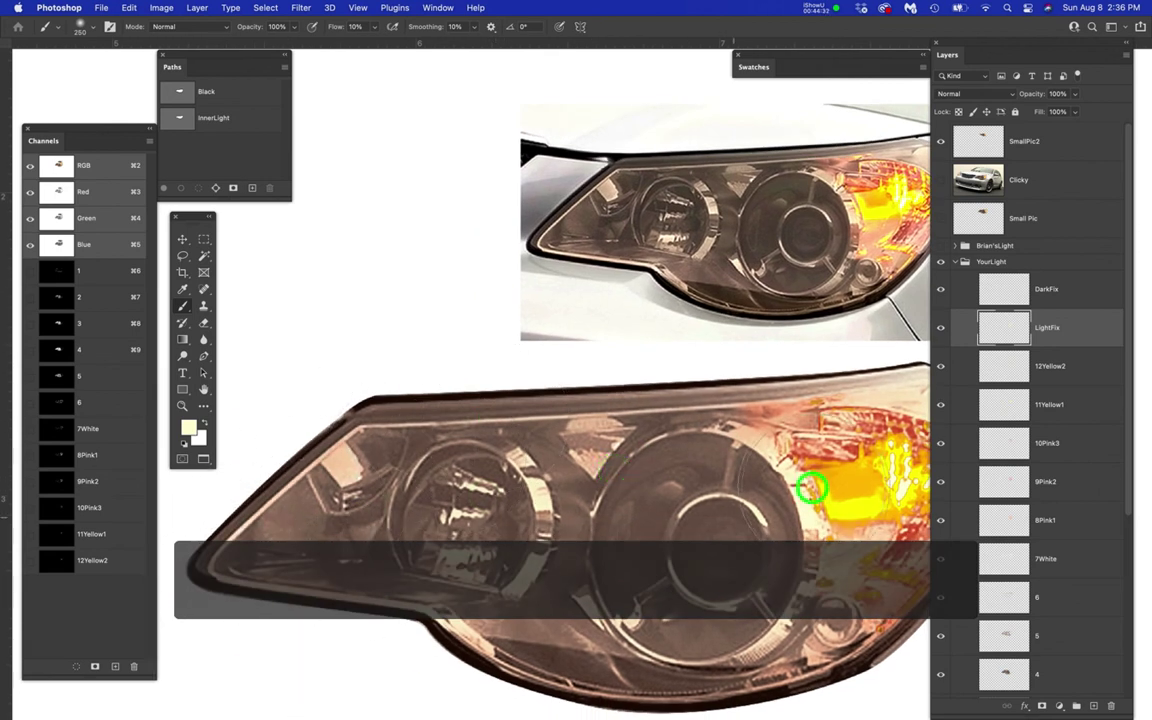
scroll(797, 463, down, 3)
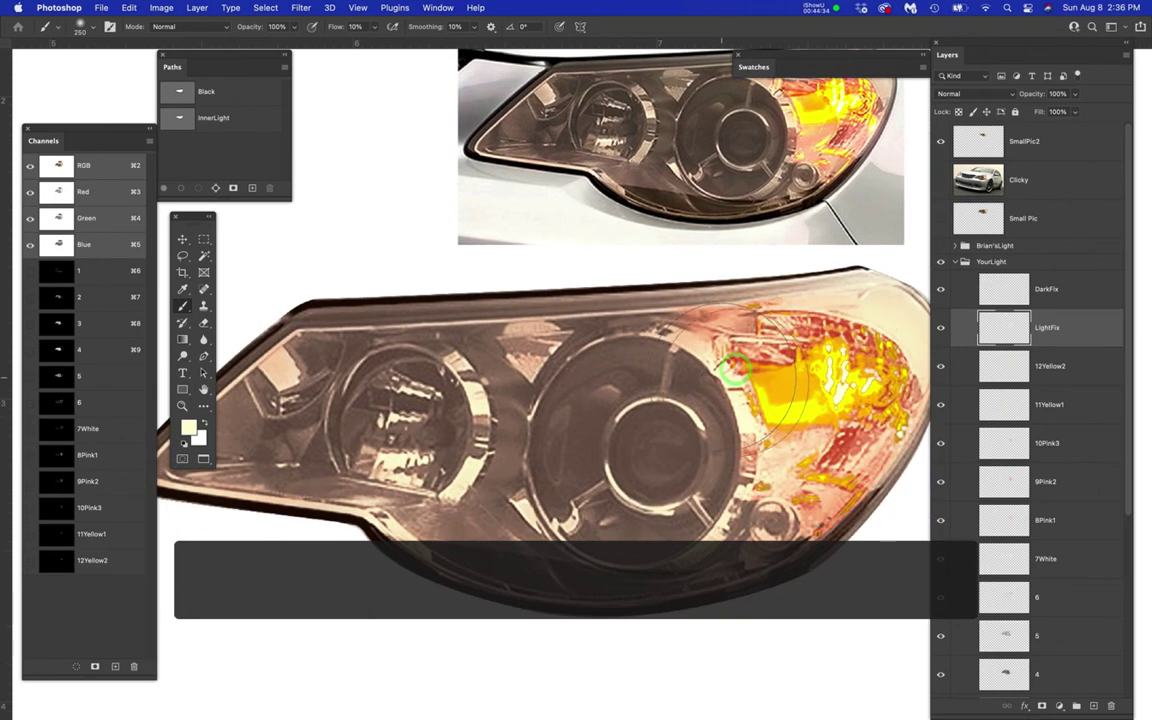
click(940, 329)
click(940, 330)
click(940, 330)
click(941, 331)
click(941, 332)
click(941, 332)
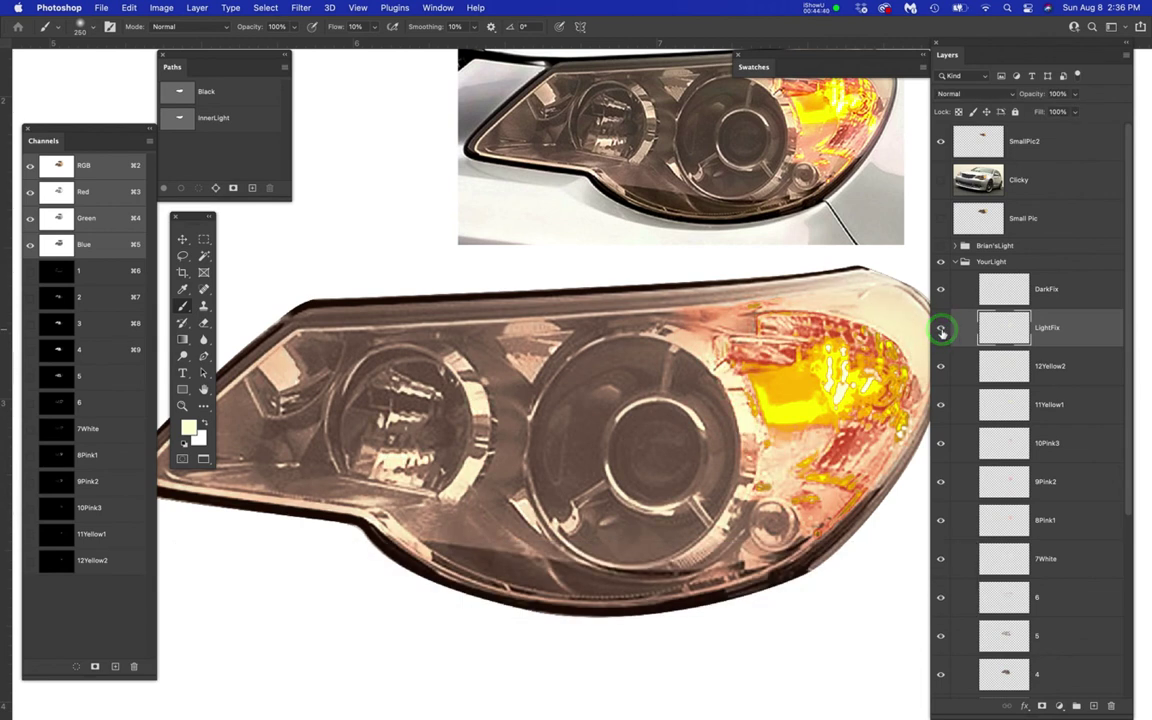
click(941, 332)
click(941, 332)
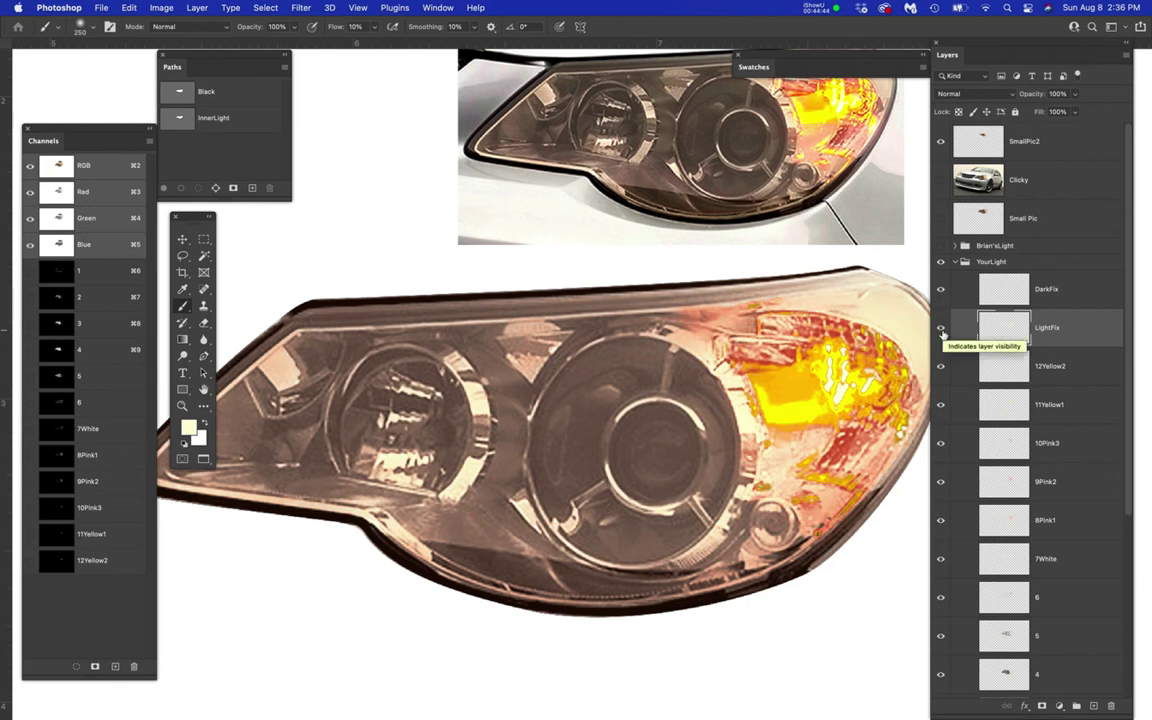
- Lighten more of the orange-yellow glow area with another stroke
scroll(621, 506, right, 3)
scroll(621, 506, up, 2)
mouse_move(621, 506)
mouse_down()
mouse_move(650, 440)
mouse_move(680, 420)
mouse_move(710, 430)
mouse_move(752, 480)
mouse_up()
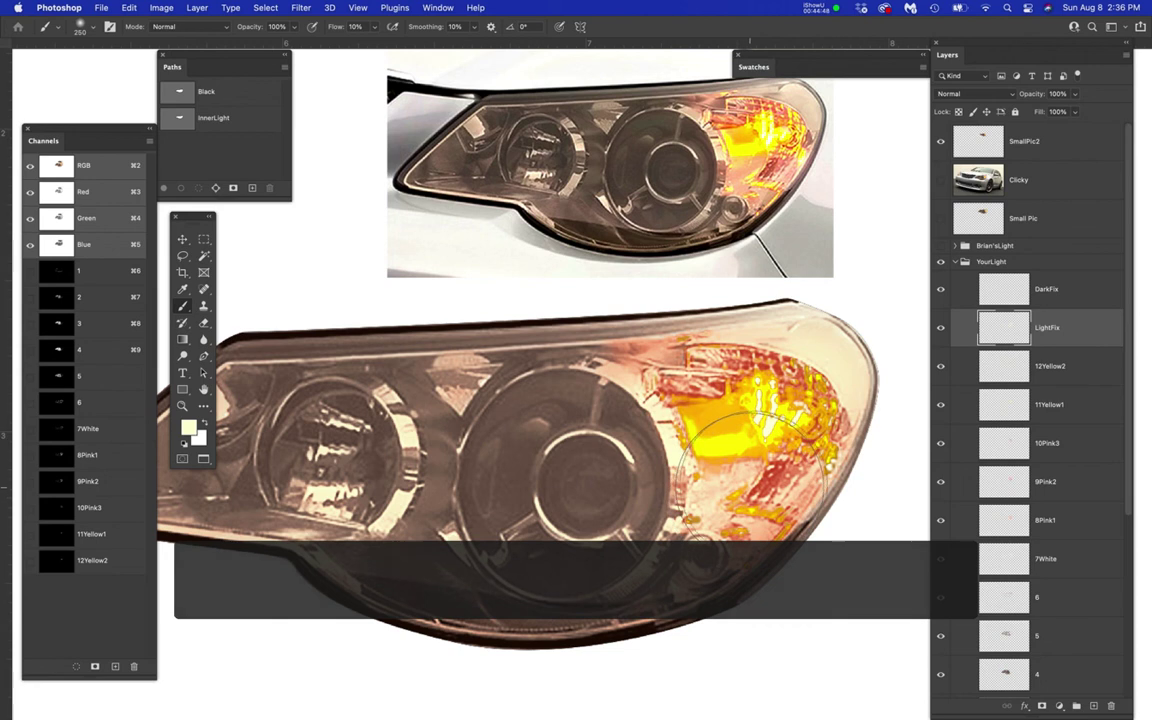
scroll(757, 467, up, 2)
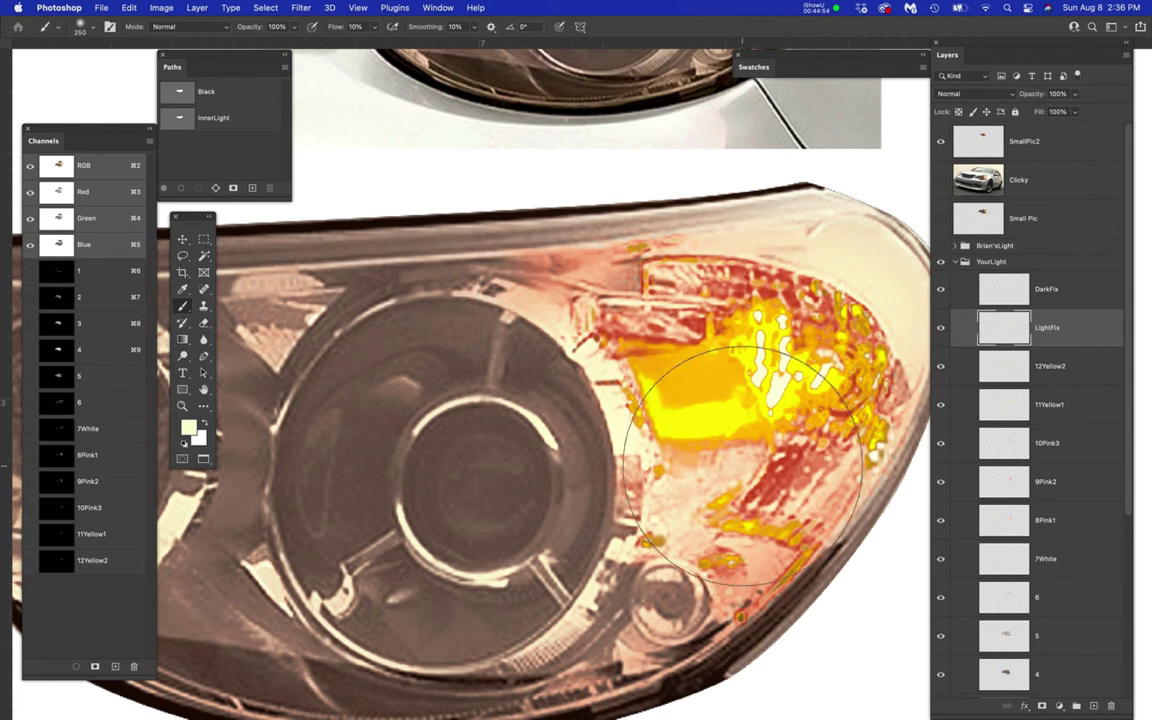
- Switch to the Move tool, pan to show both headlights, deselect, and target the LightFix layer
key(v)
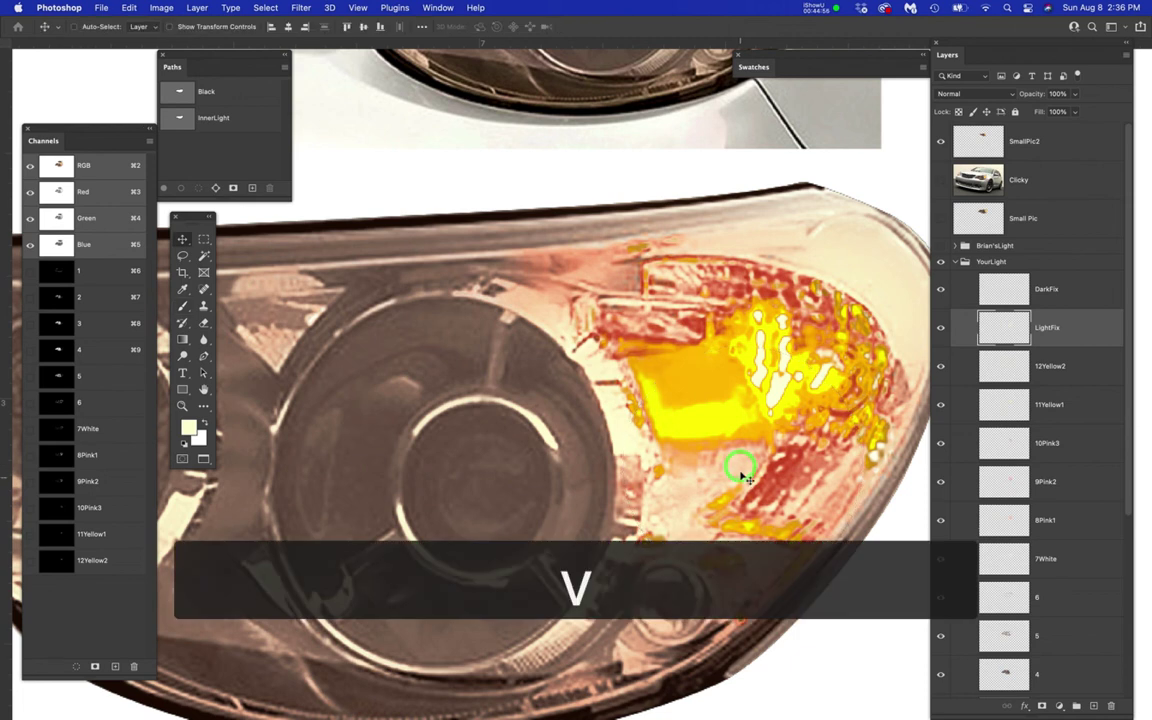
scroll(741, 474, down, 2)
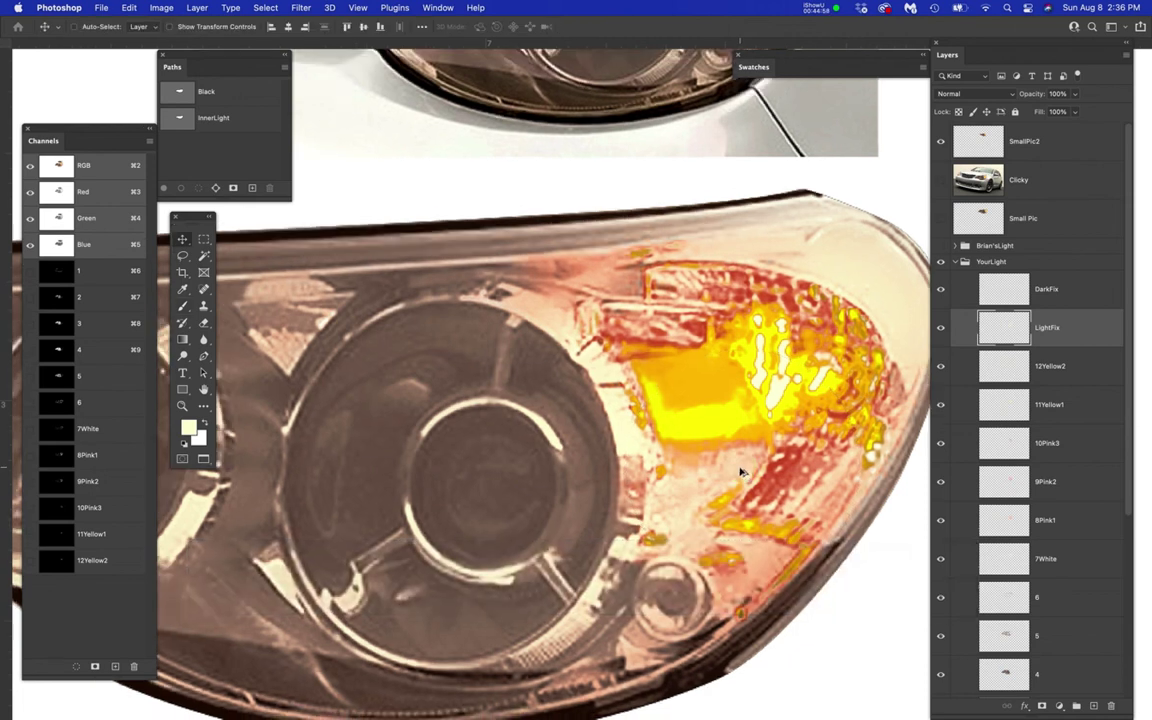
key(space)
drag(728, 483, 702, 505)
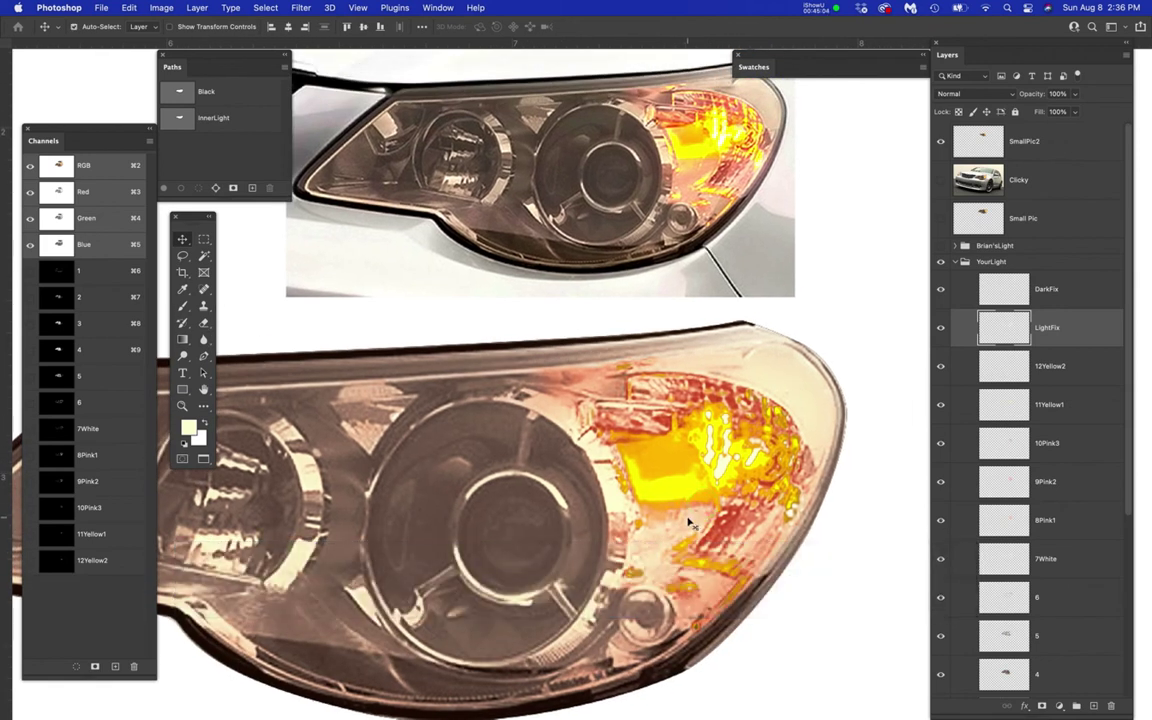
key(super+d)
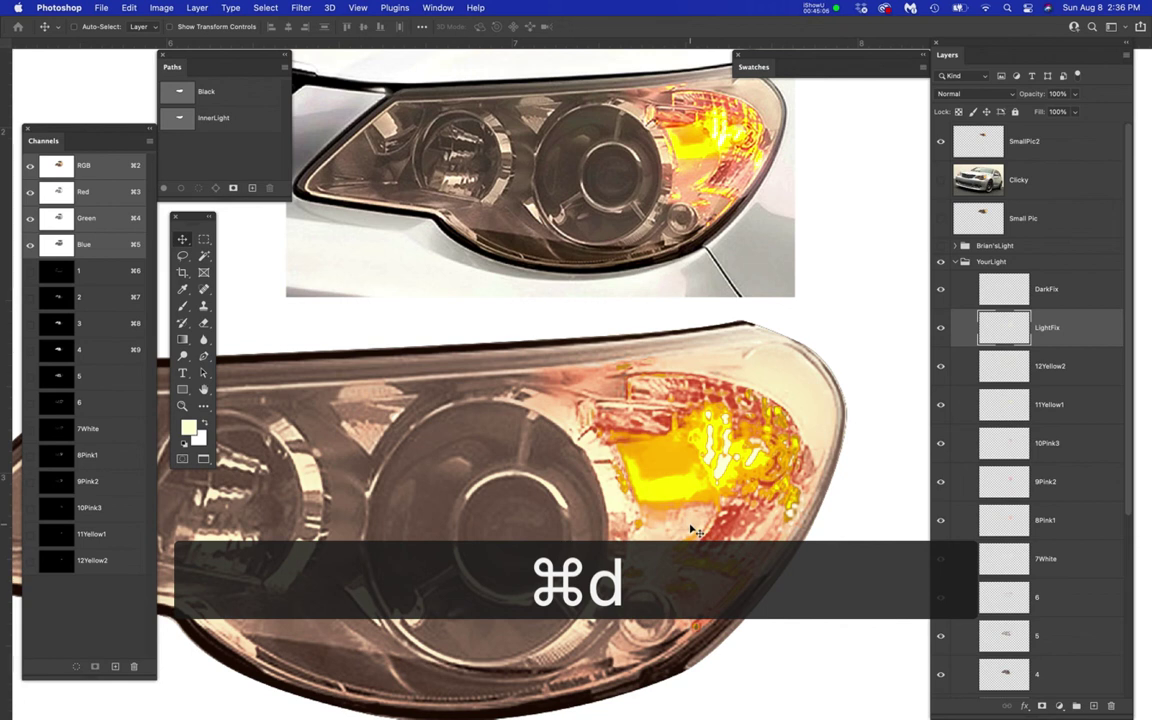
click(1090, 329)
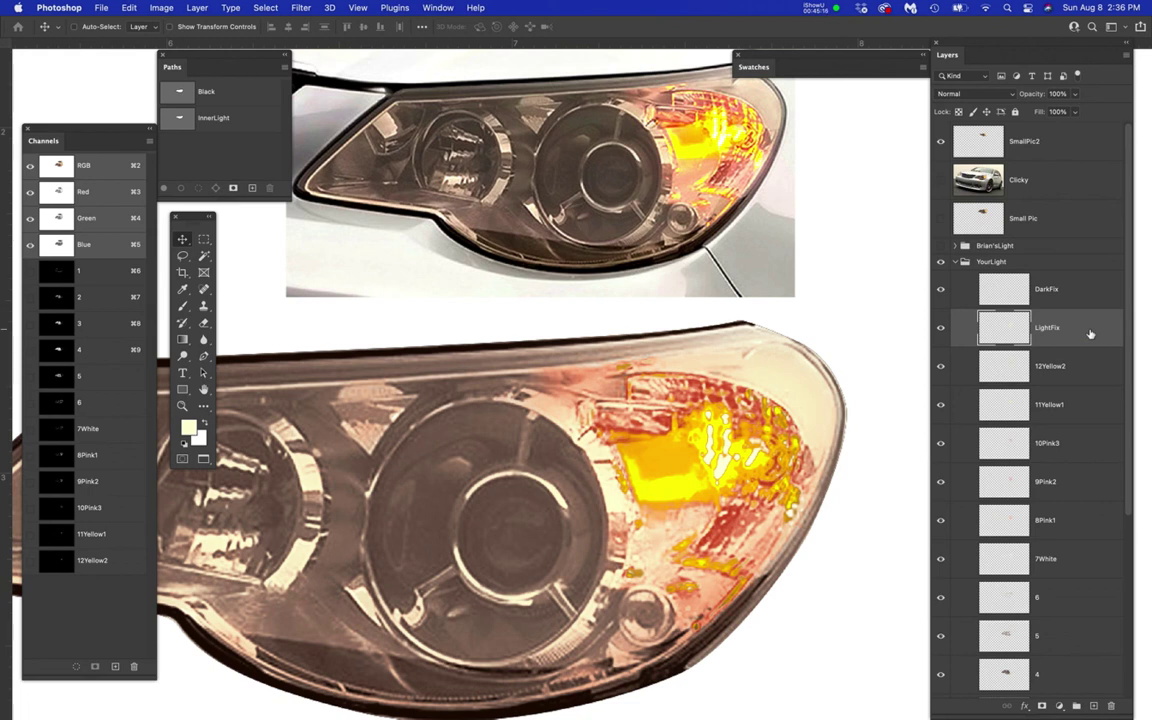
- Add a white layer mask to LightFix and set the brush size to 90
click(1041, 705)
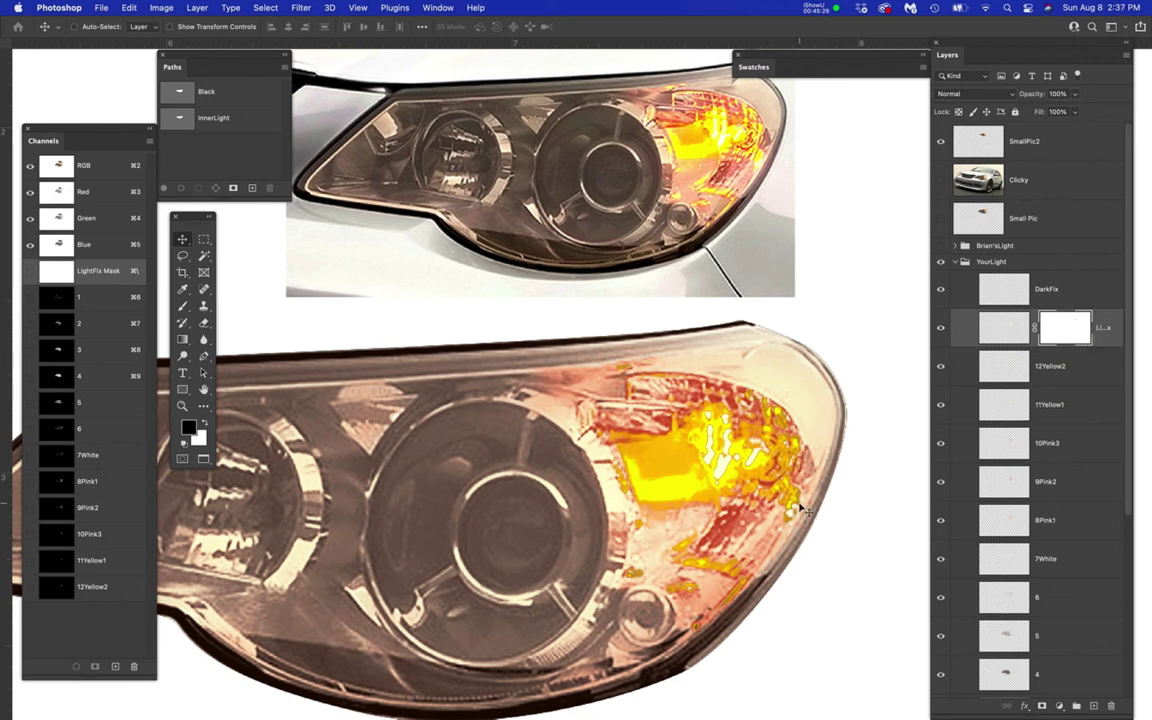
key(b)
key(bracketleft)
key(bracketleft)
key(bracketleft)
key(bracketleft)
key(bracketleft)
key(bracketleft)
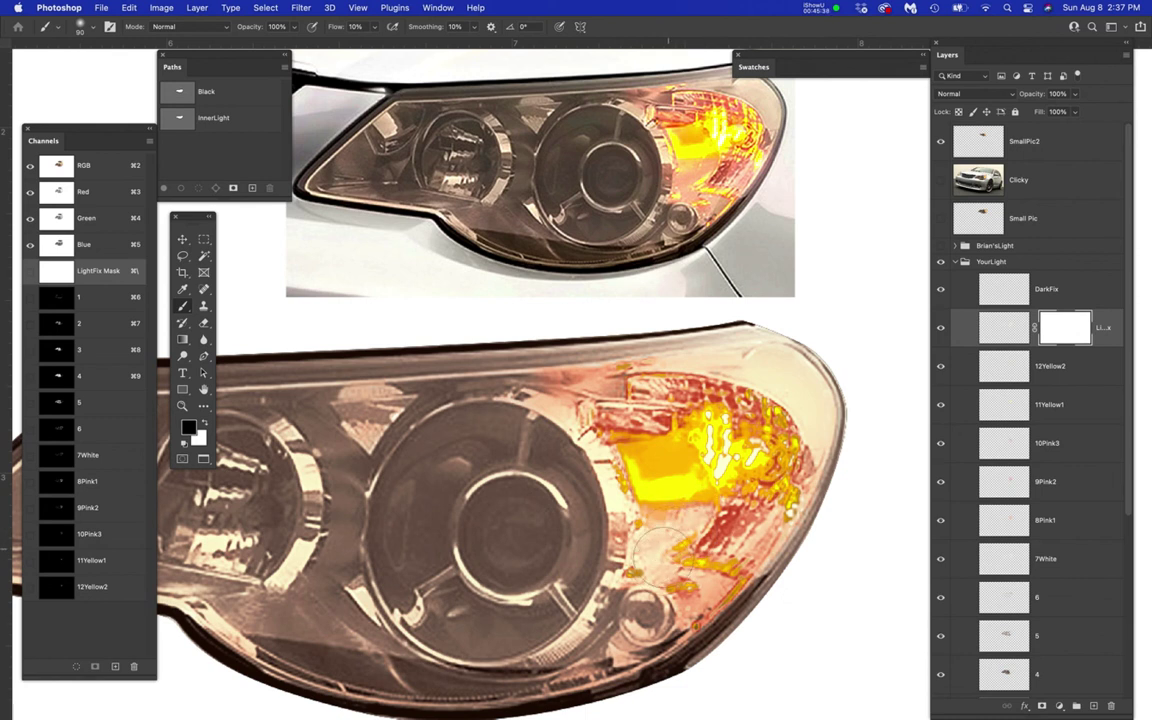
- Toggle the masked LightFix layer twice to compare, then select the DarkFix layer
click(941, 327)
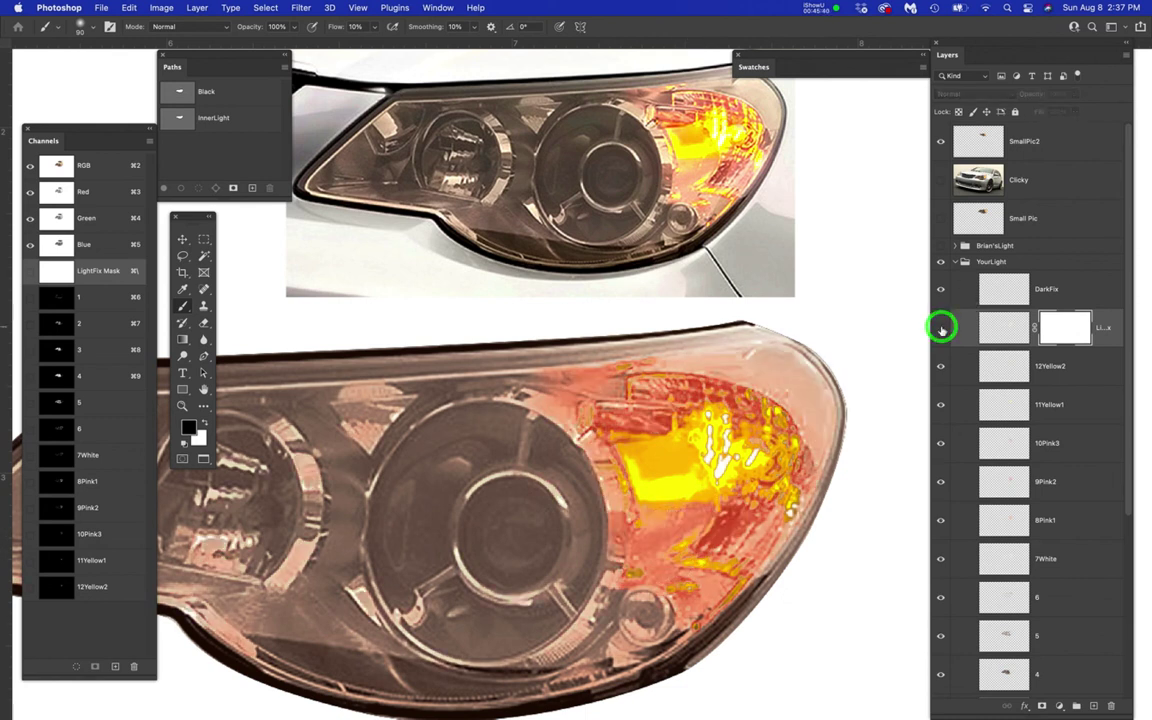
click(941, 327)
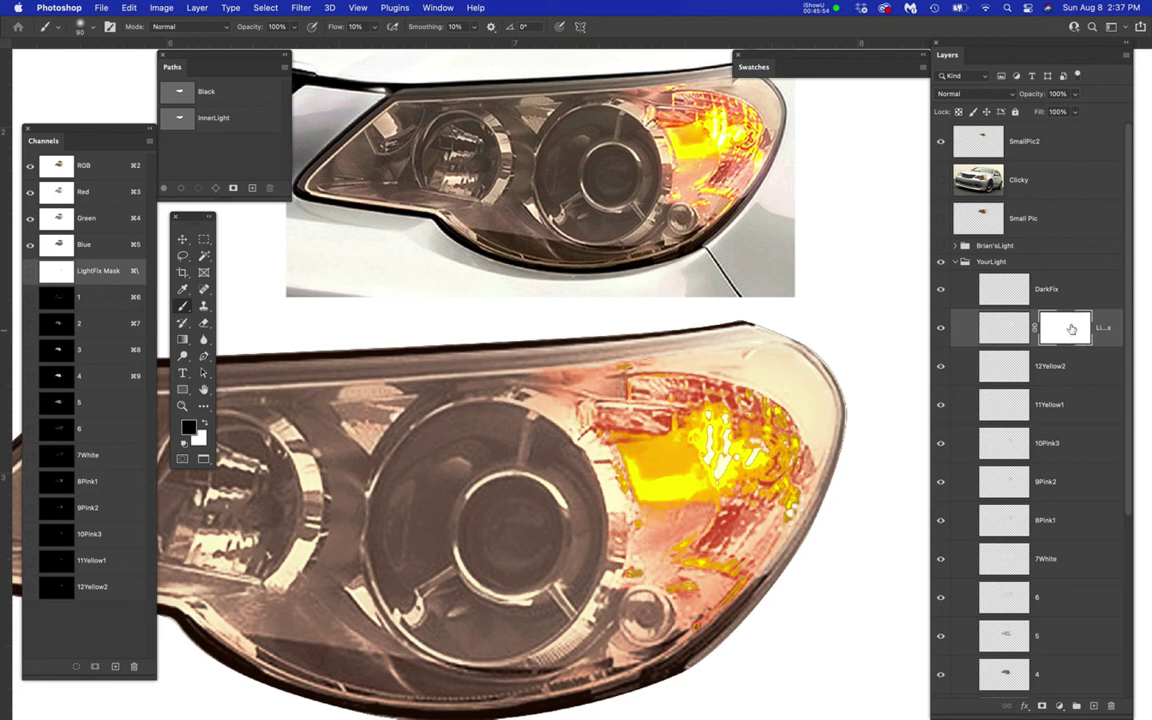
click(941, 330)
click(941, 330)
click(1075, 291)
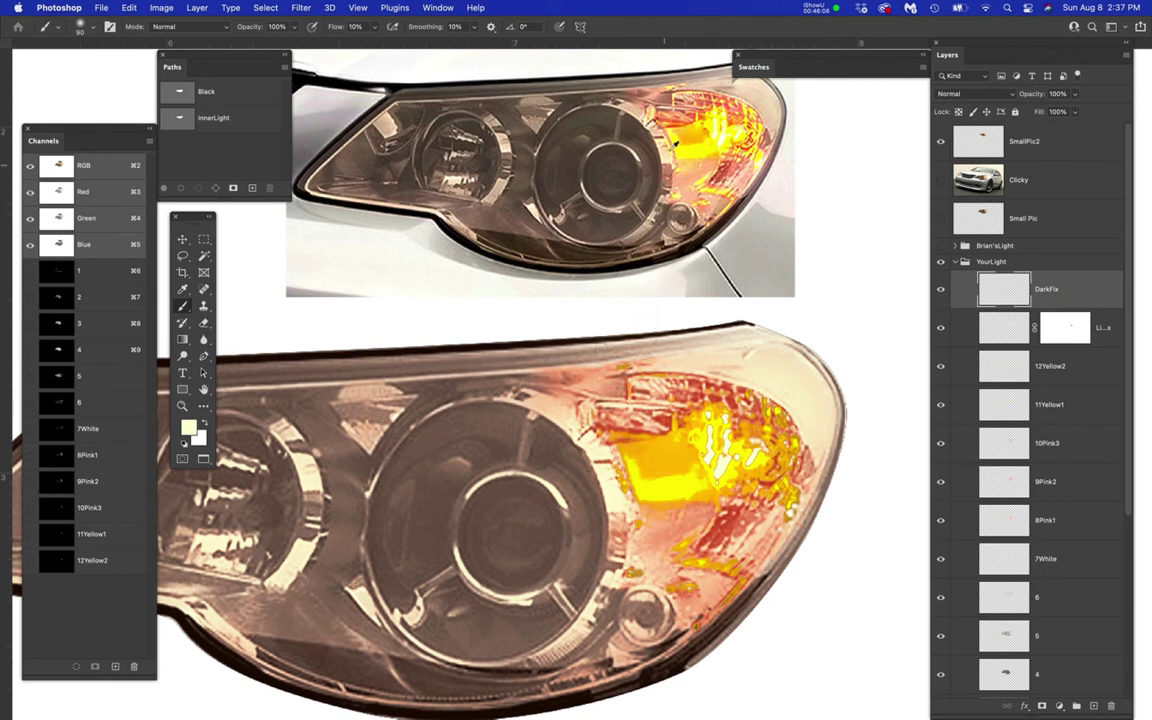
- Pan to the lower headlight's lit area, then select and show the Clicky car photo layer
scroll(668, 144, up, 3)
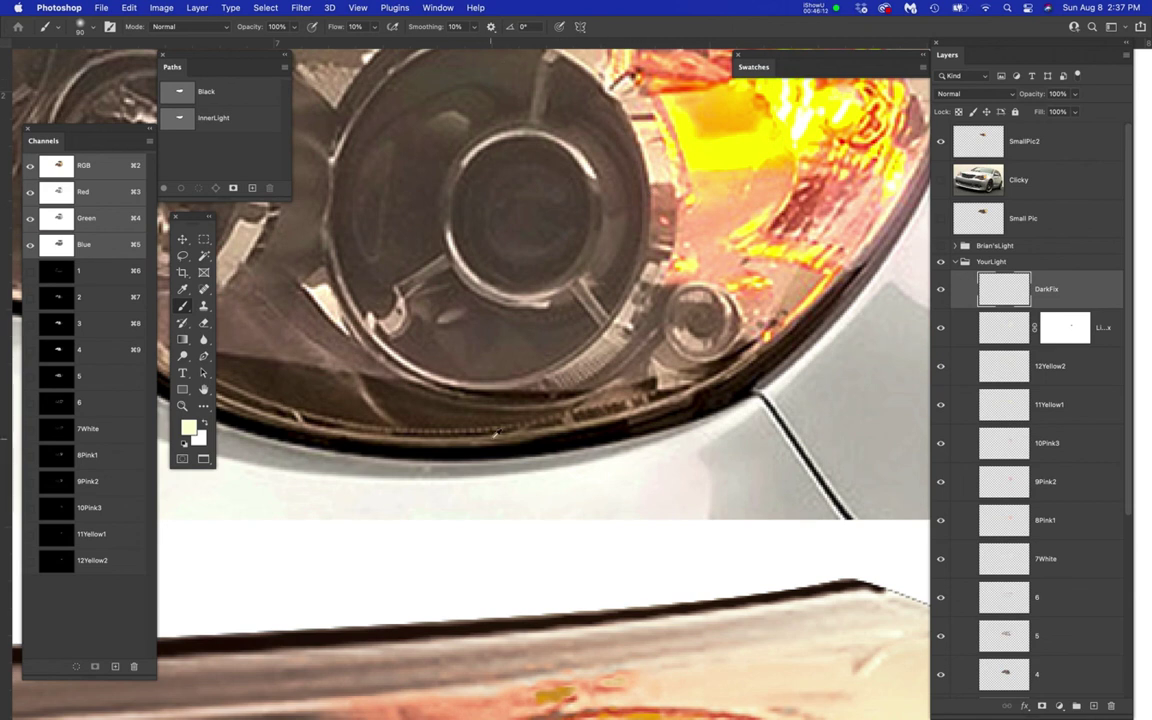
scroll(495, 432, down, 3)
scroll(748, 208, up, 3)
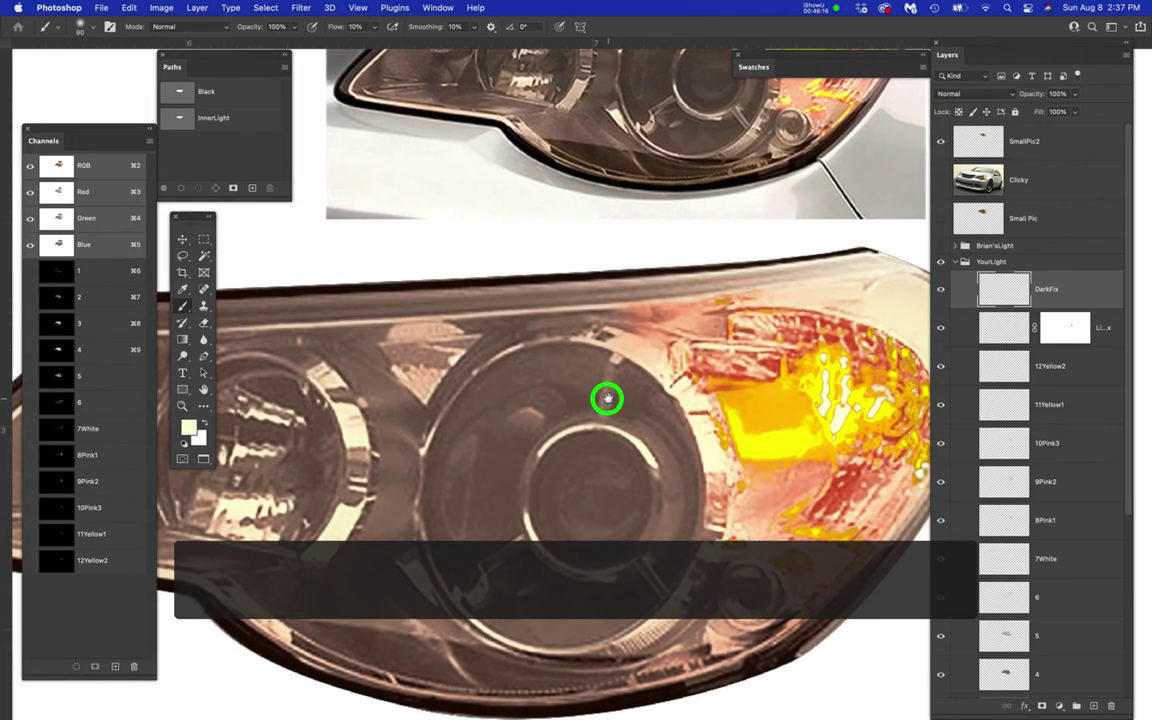
drag(607, 399, 456, 453)
click(1042, 178)
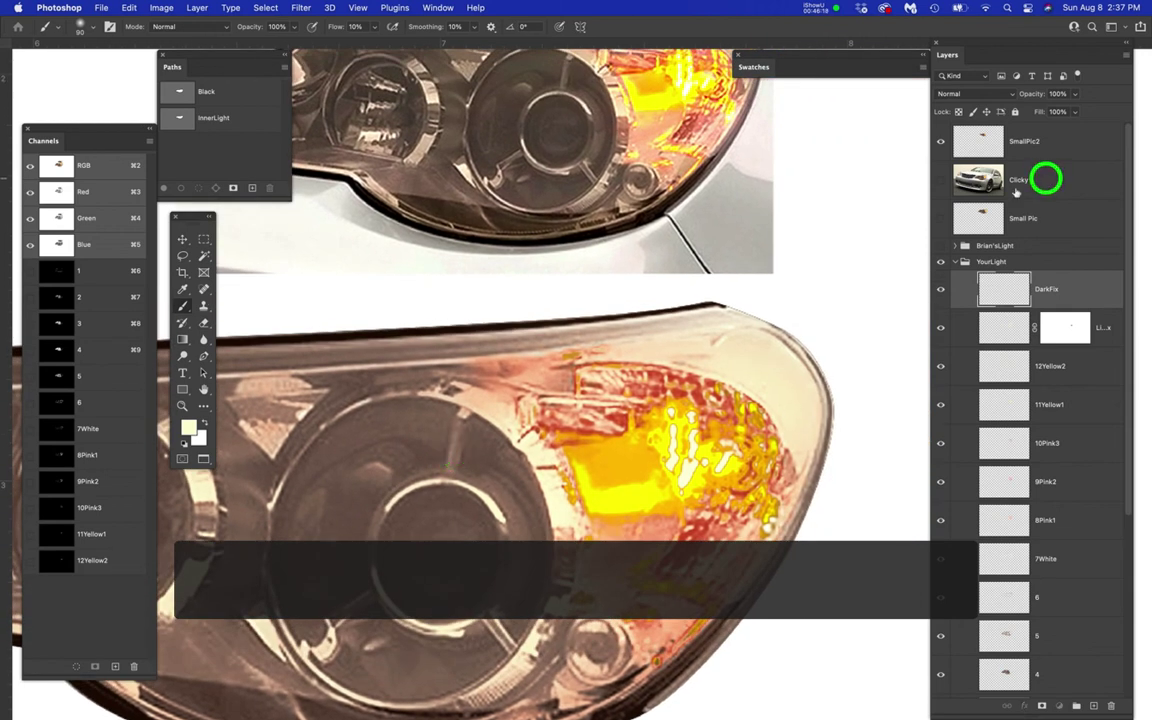
click(941, 184)
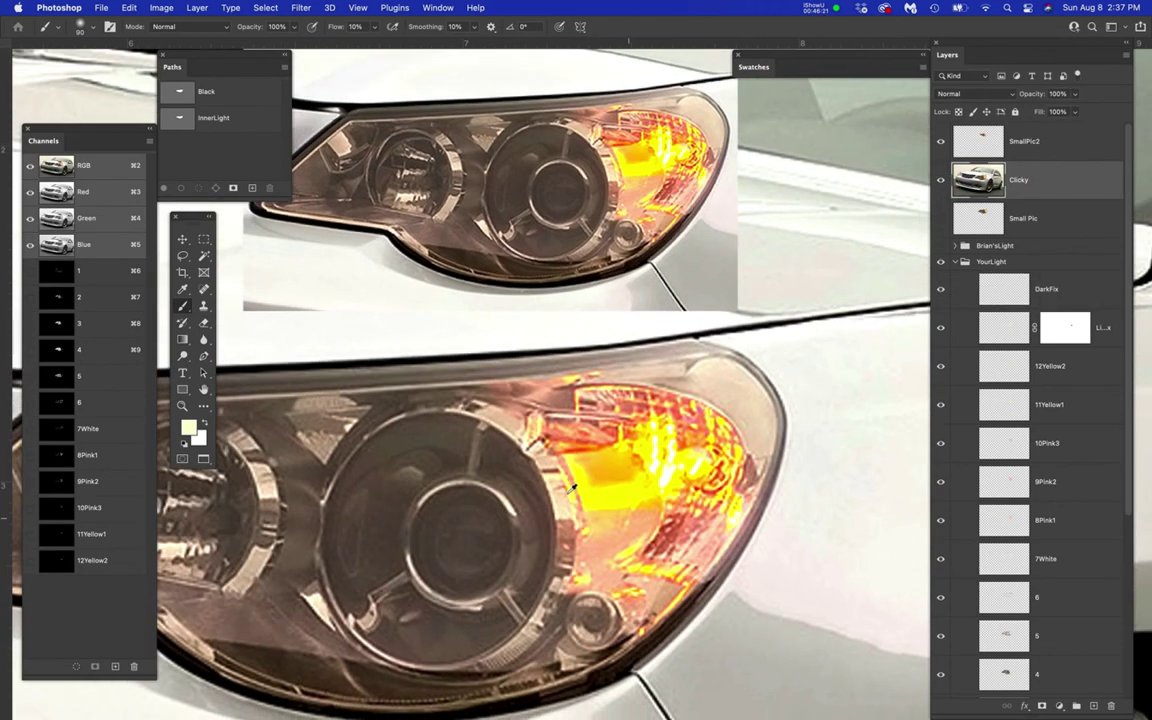
drag(574, 488, 673, 477)
click(1079, 176)
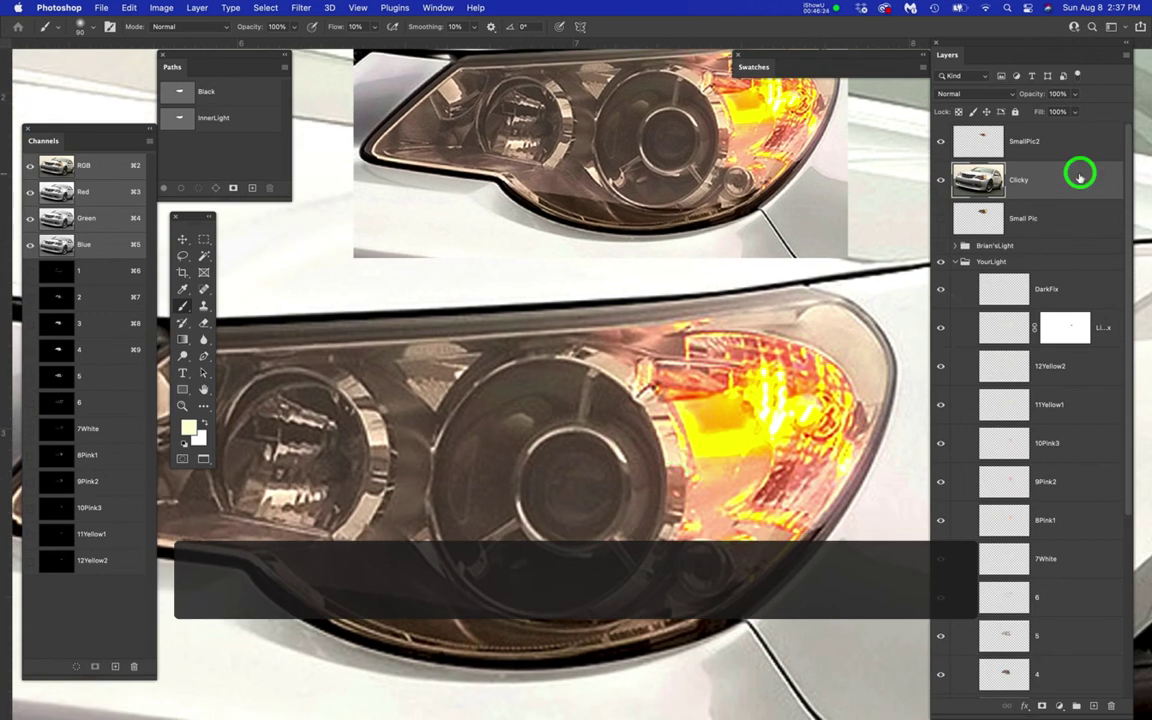
- Load the headlight outline, then Color Range-select the rim's dark brown at fuzziness 79
super+click(180, 93)
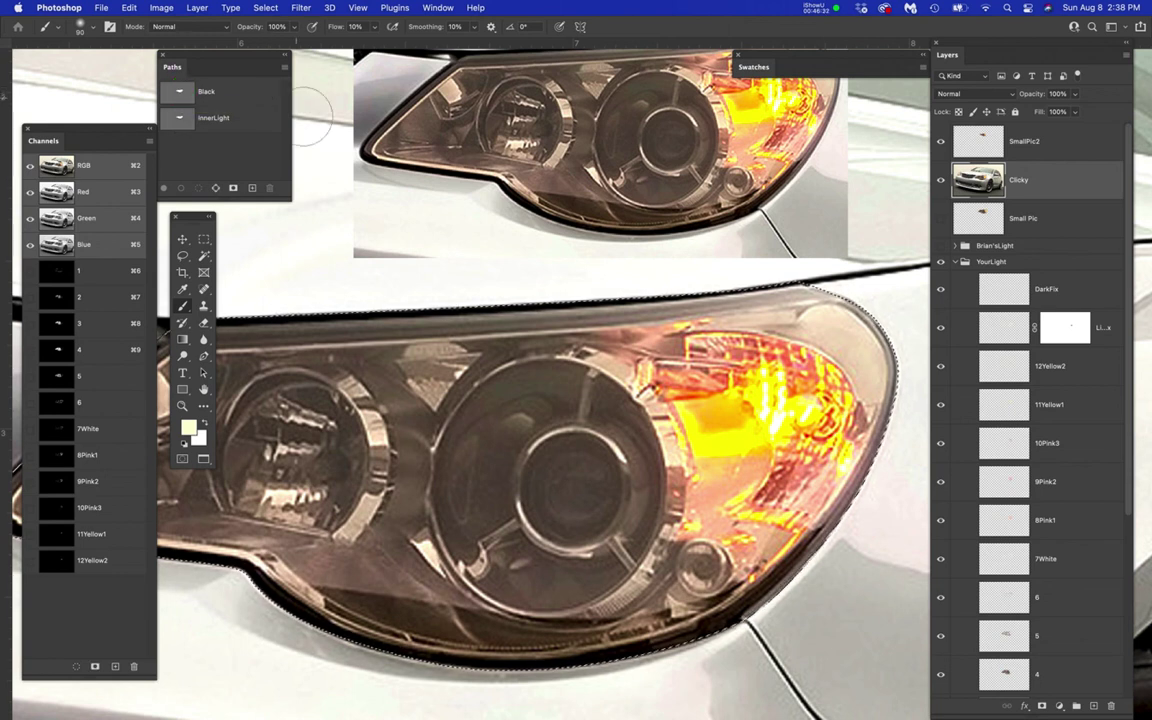
click(265, 8)
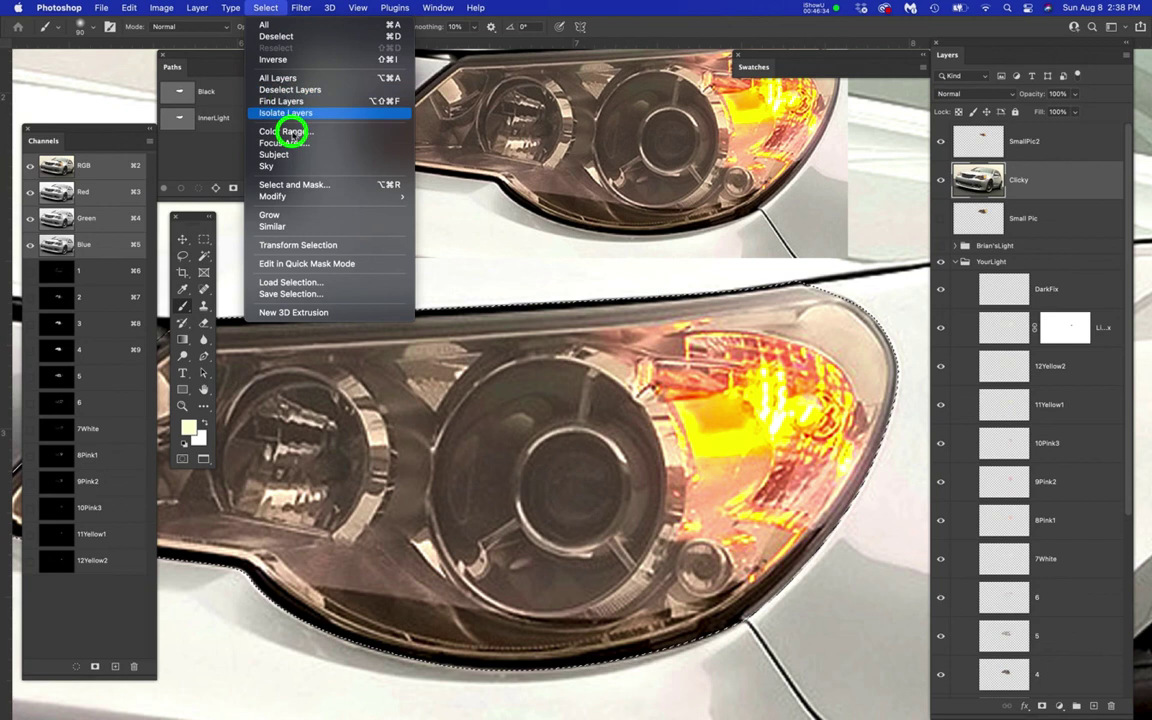
click(295, 135)
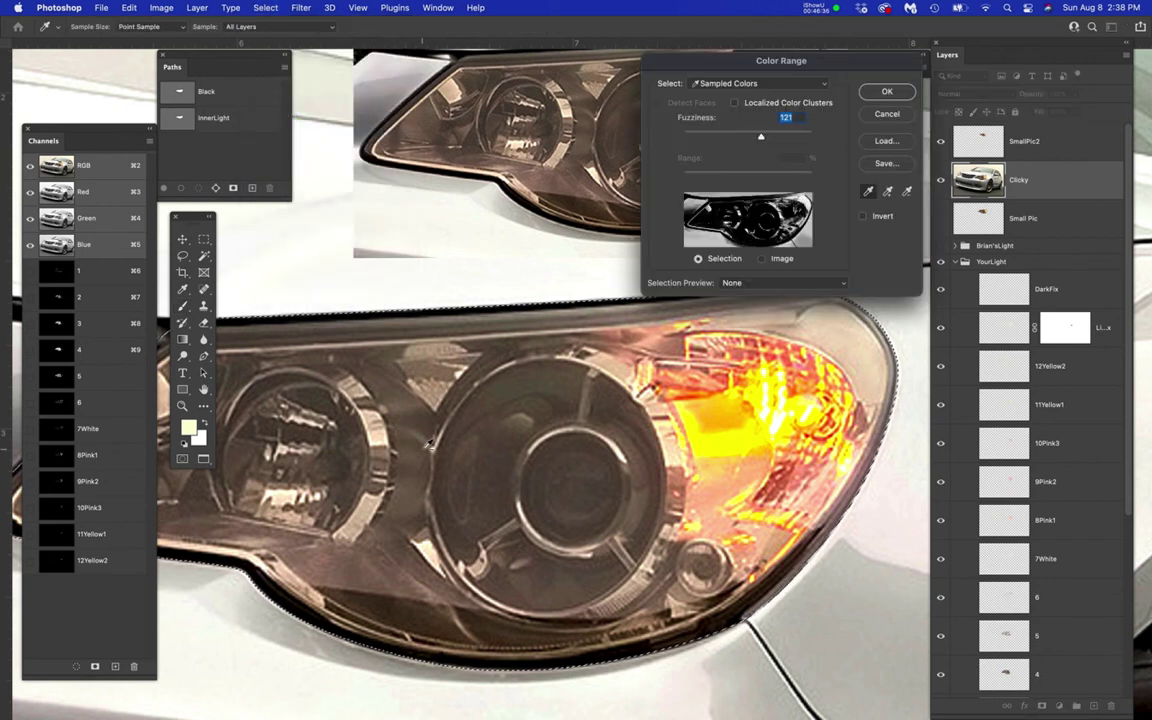
scroll(445, 435, up, 3)
scroll(445, 437, up, 2)
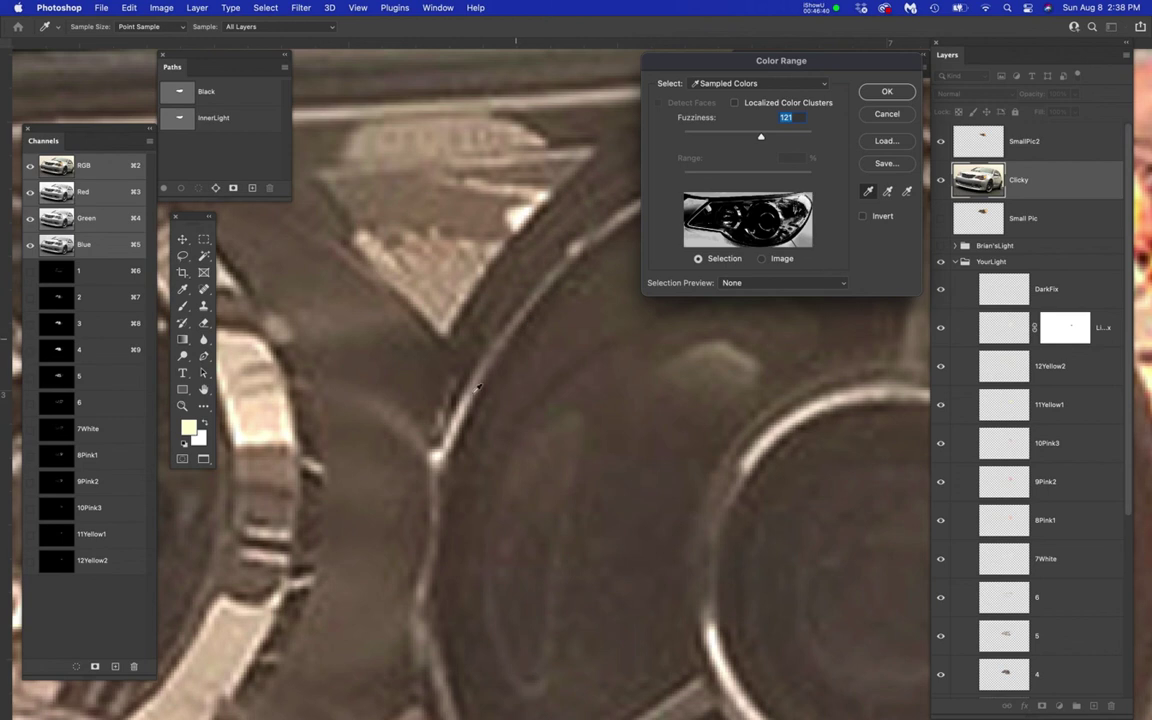
click(467, 426)
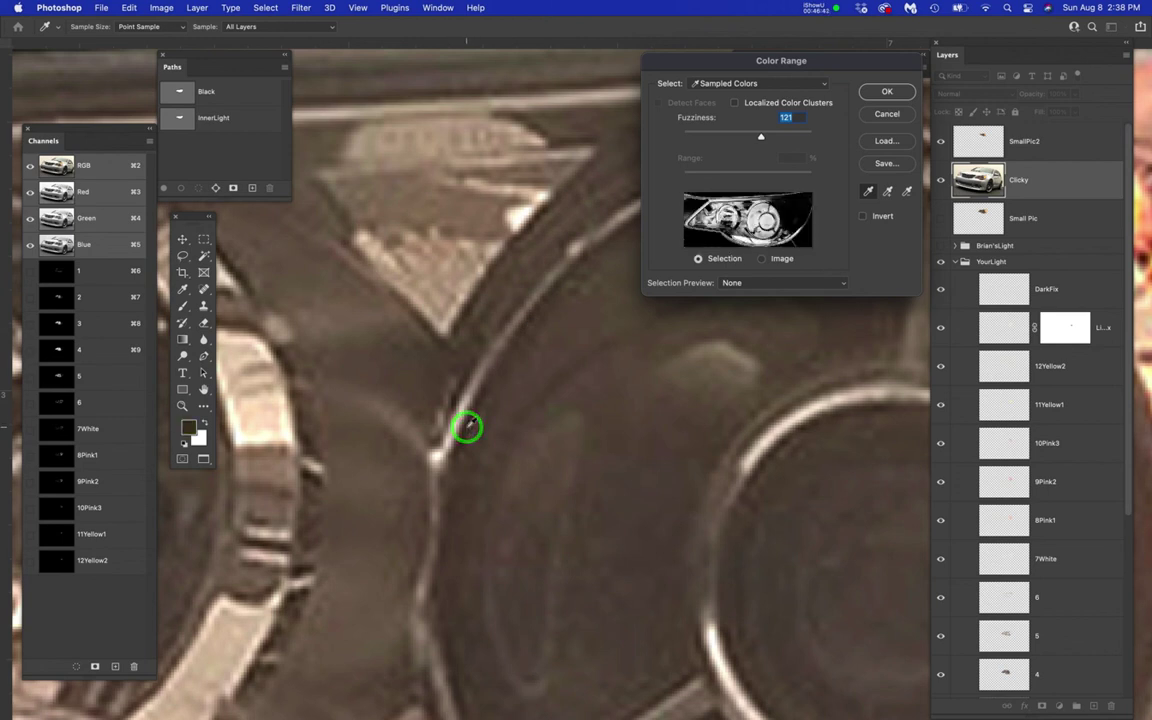
drag(760, 145, 733, 143)
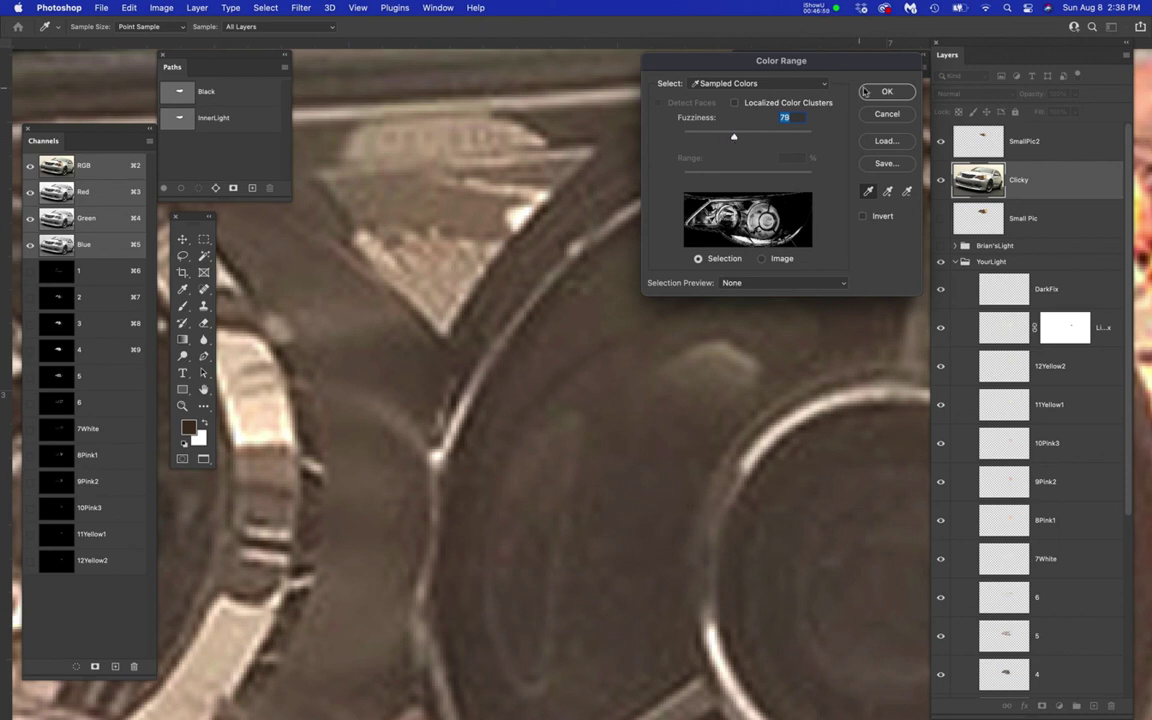
click(886, 93)
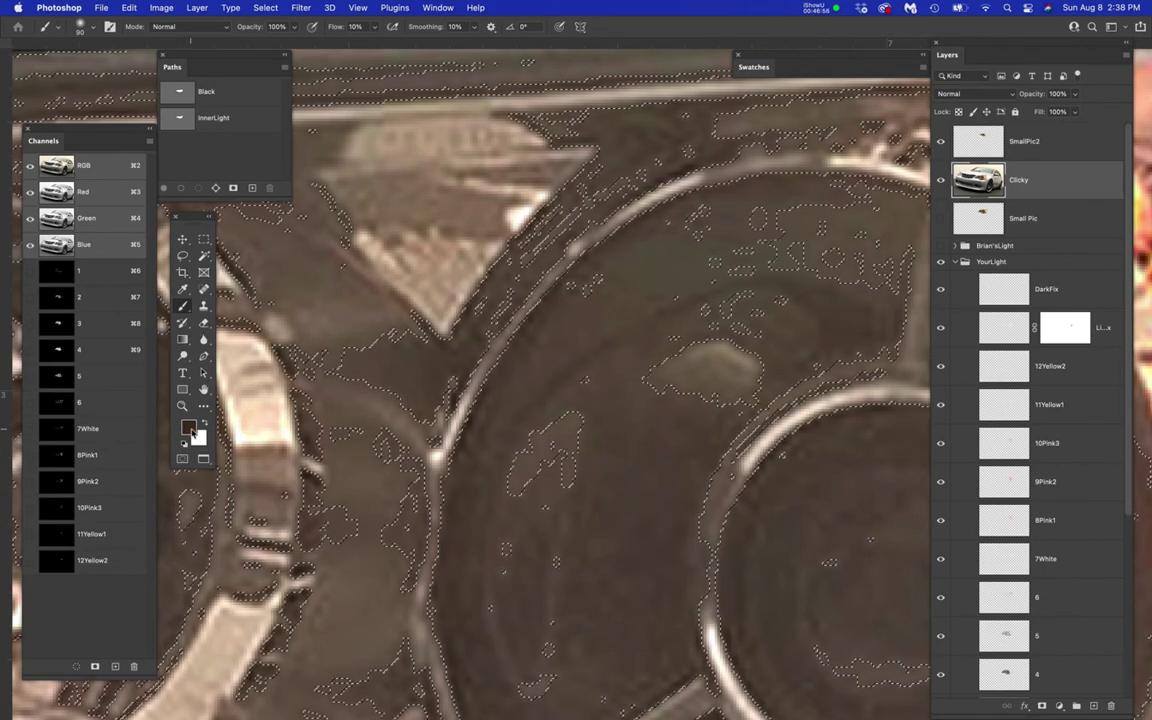
- Set the foreground colour to near-black brown 201407
click(191, 430)
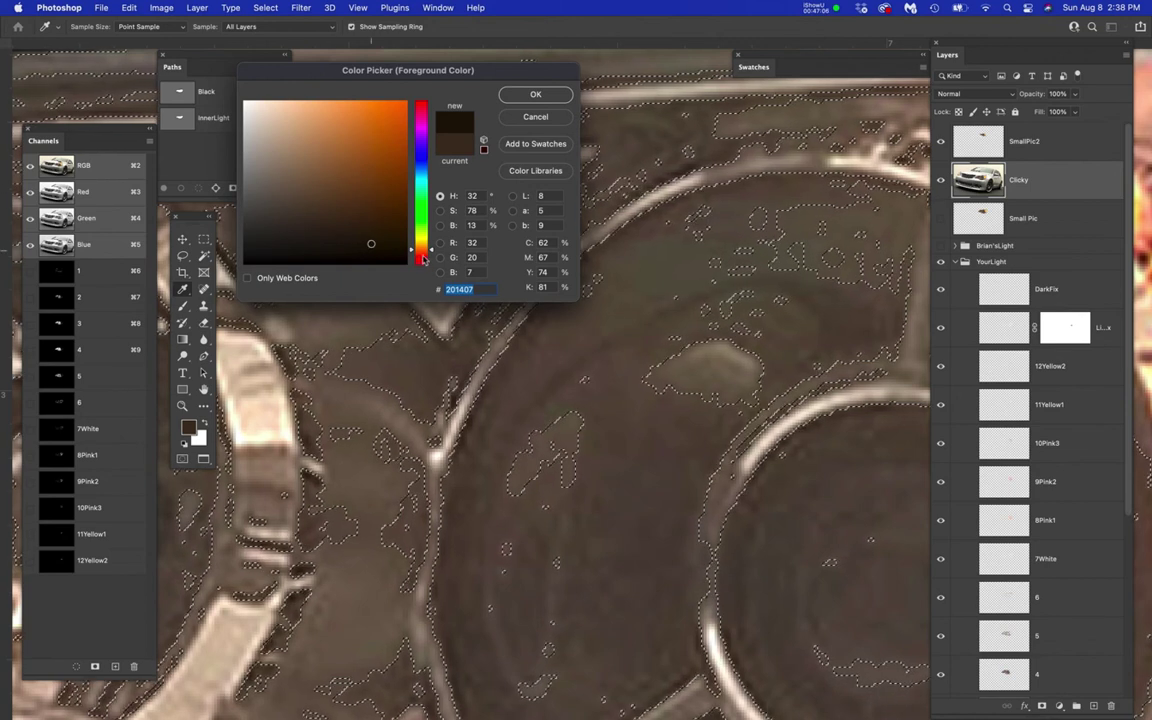
click(538, 95)
scroll(602, 375, down, 5)
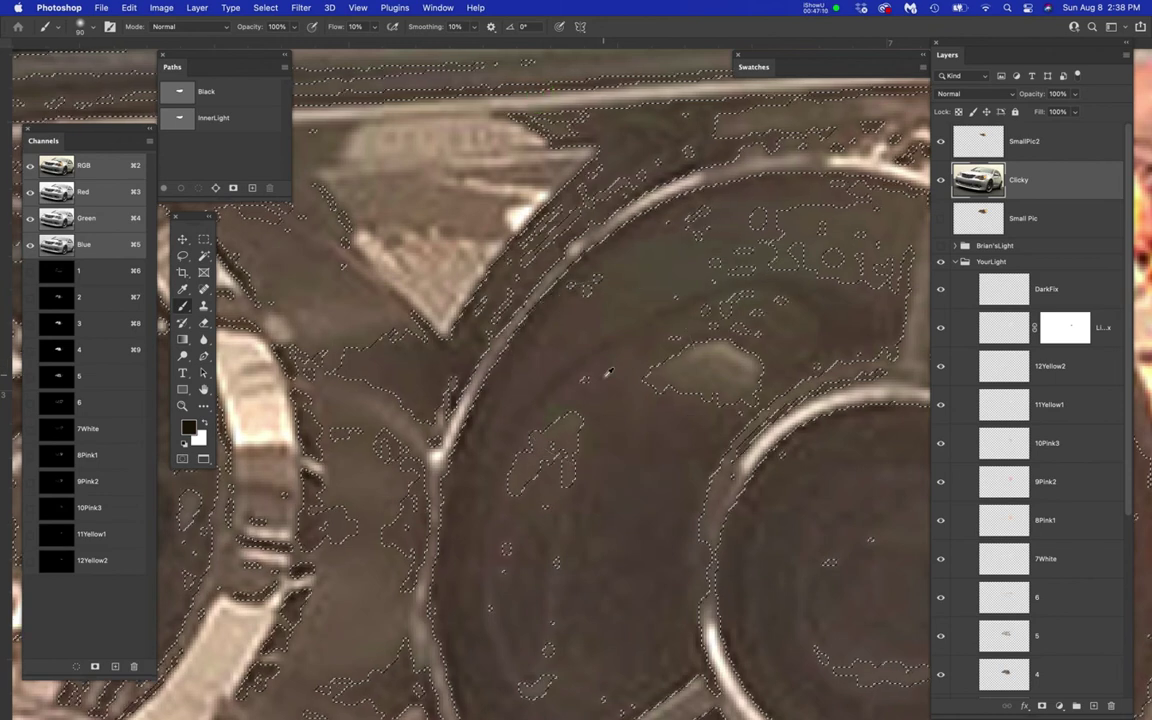
scroll(610, 374, down, 3)
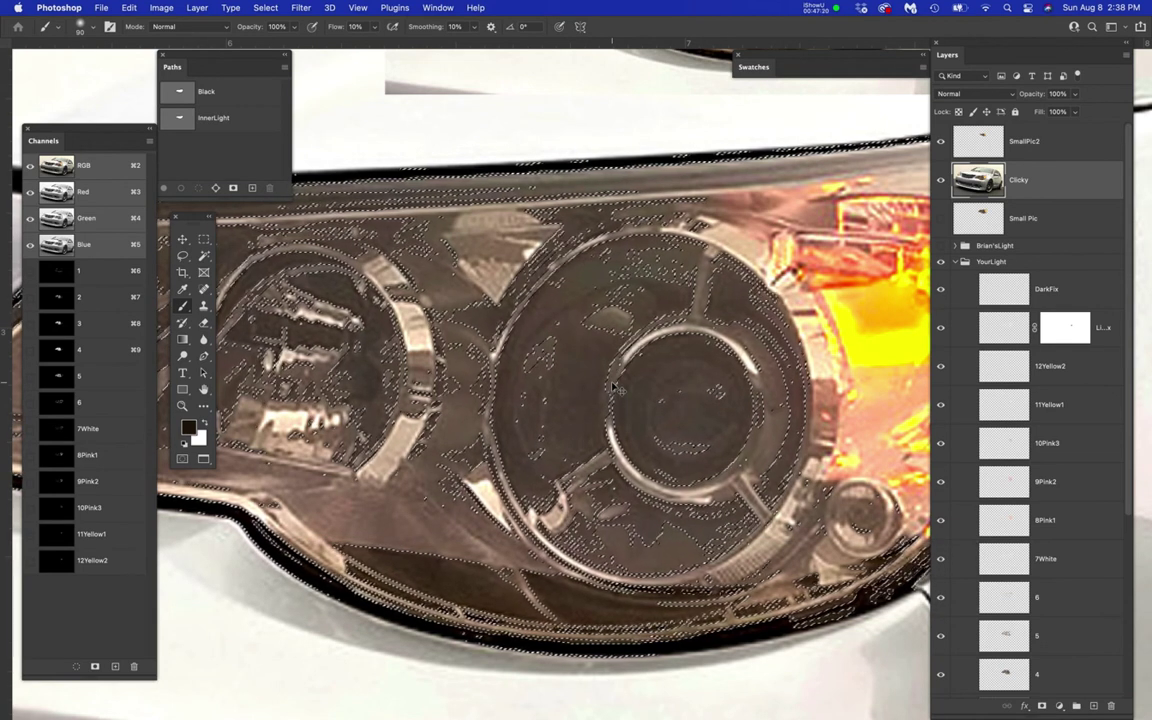
- Hide selection edges, set the brush to 250, and paint over the dark housing areas
key(super+h)
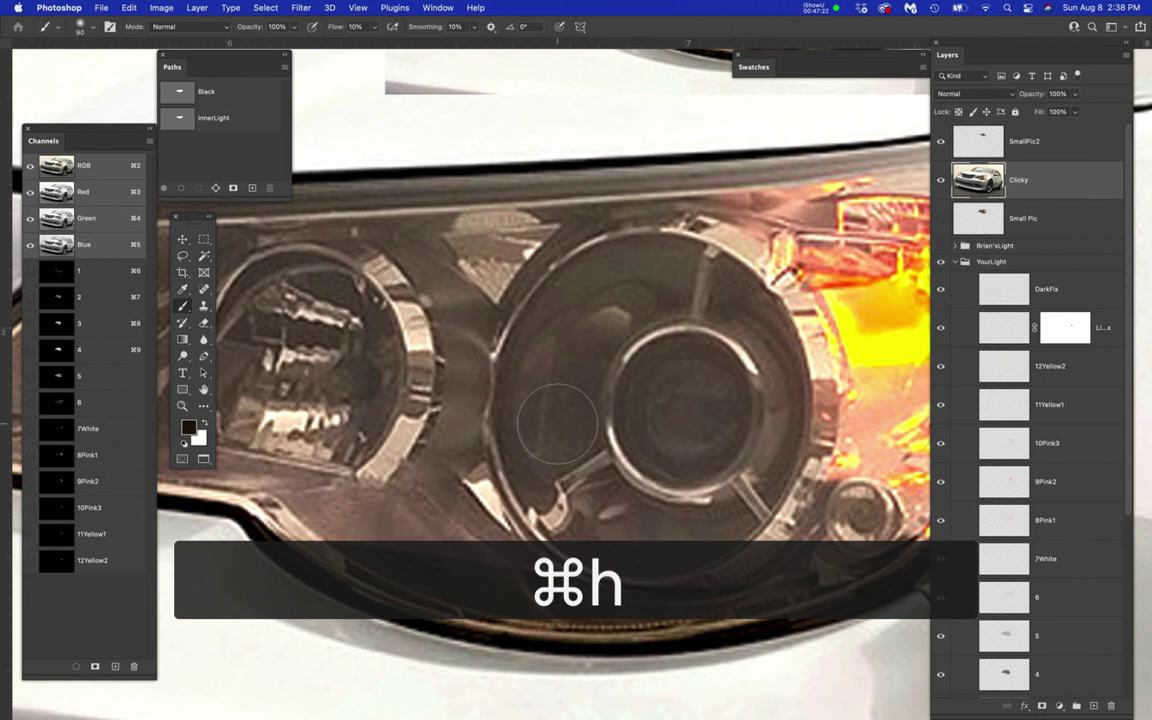
key(bracketright)
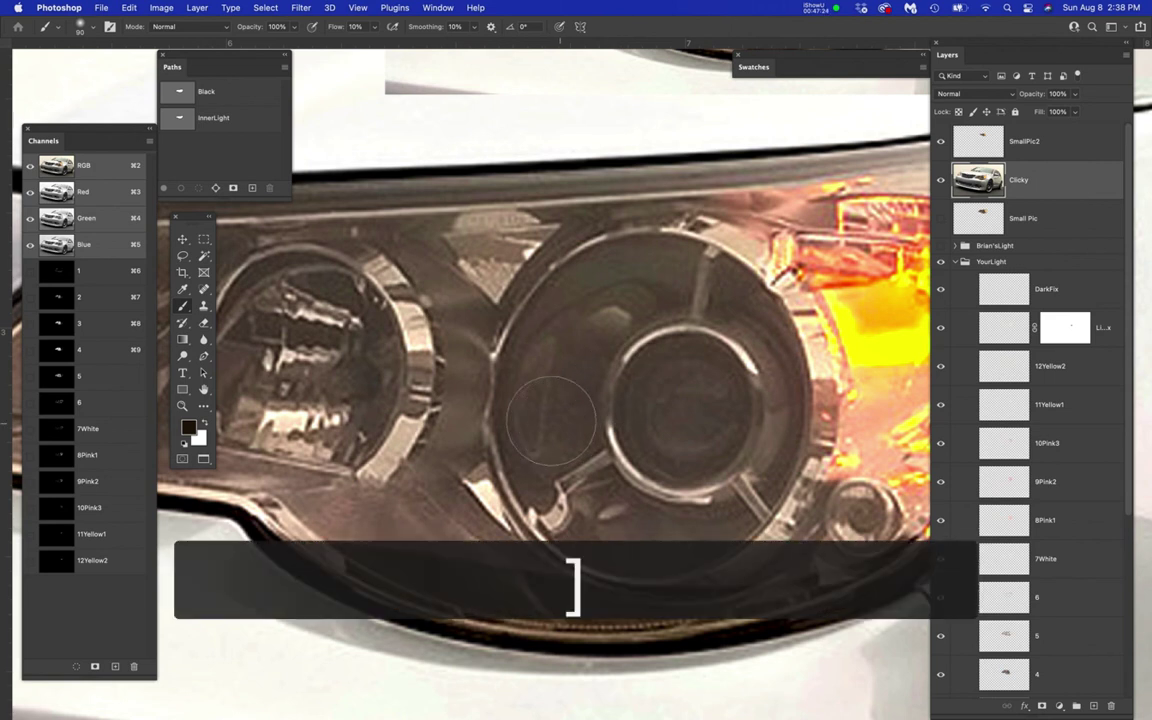
key(bracketright)
key(bracketright)
key(bracketright)
key(bracketright)
key(bracketright)
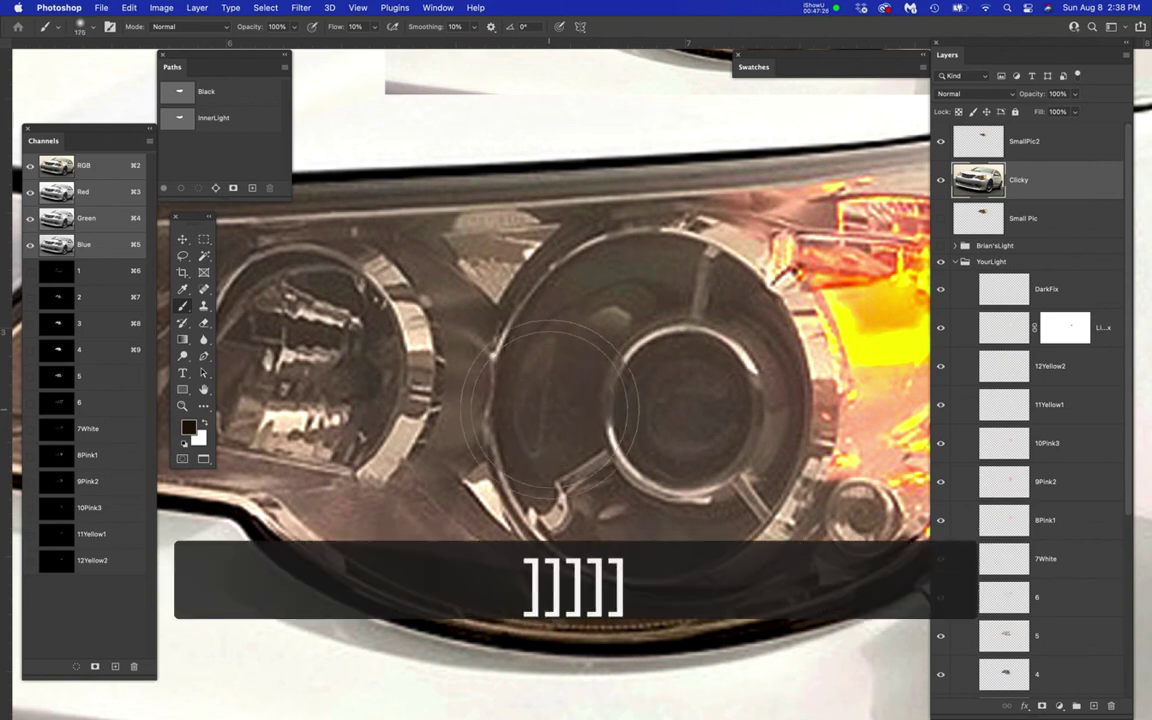
key(bracketright)
key(bracketright)
key(bracketright)
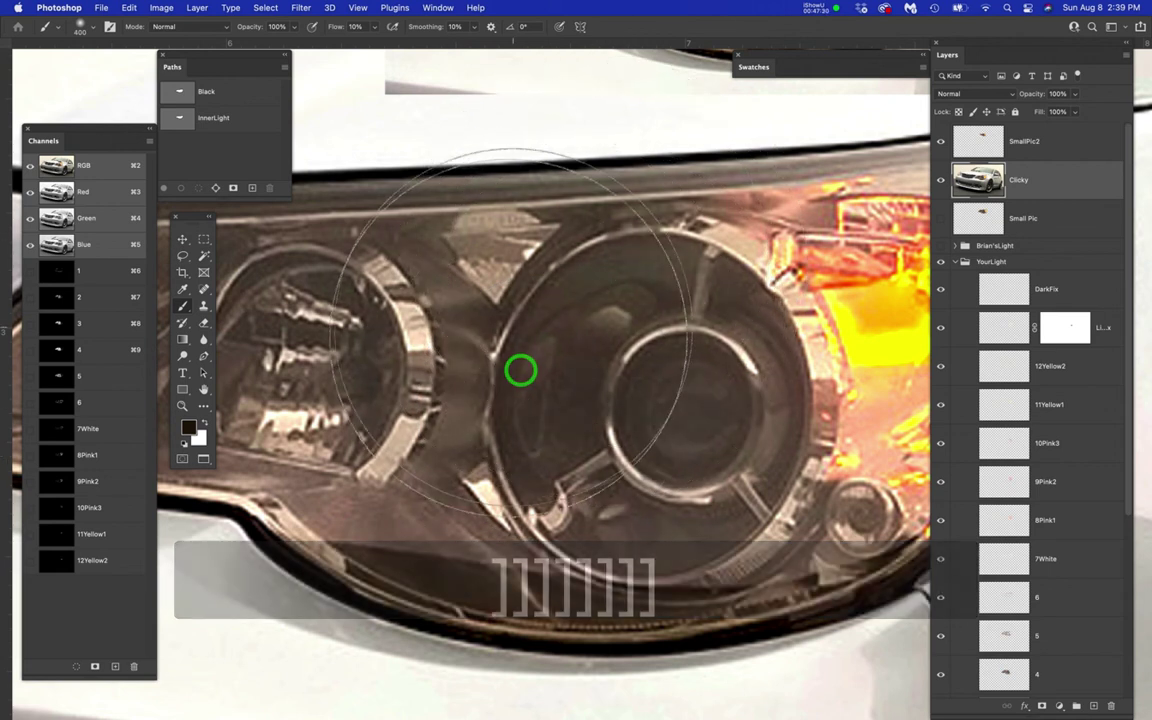
key(bracketleft)
key(bracketleft)
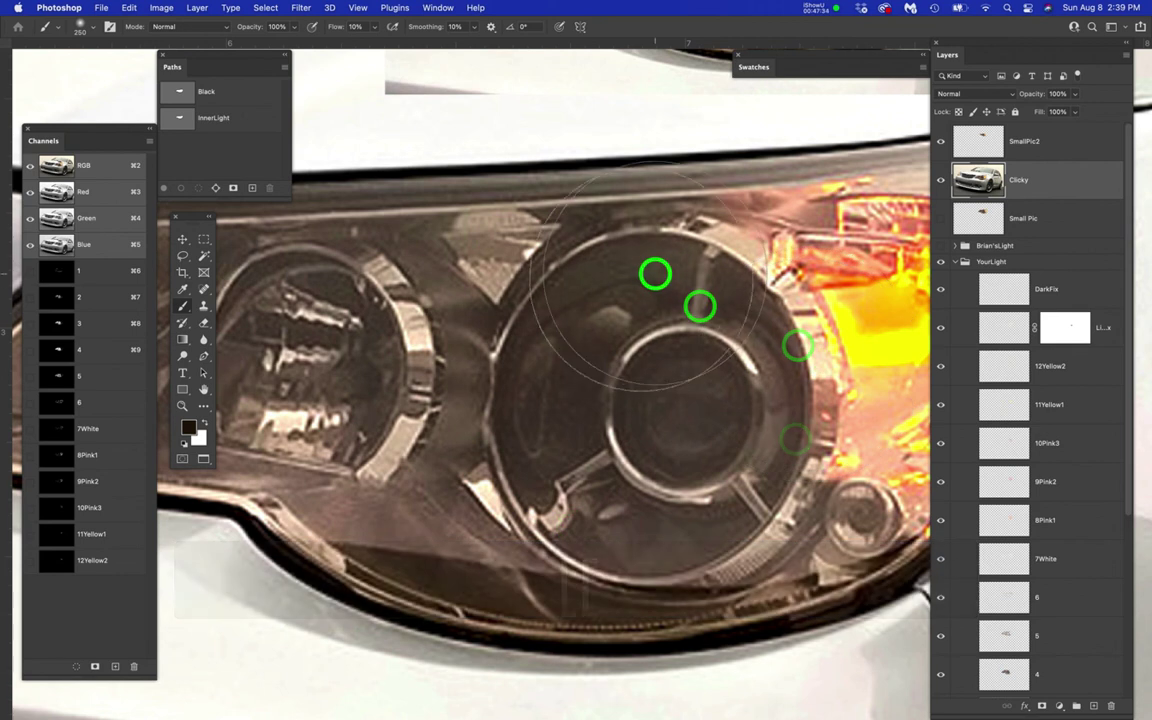
scroll(481, 416, down, 3)
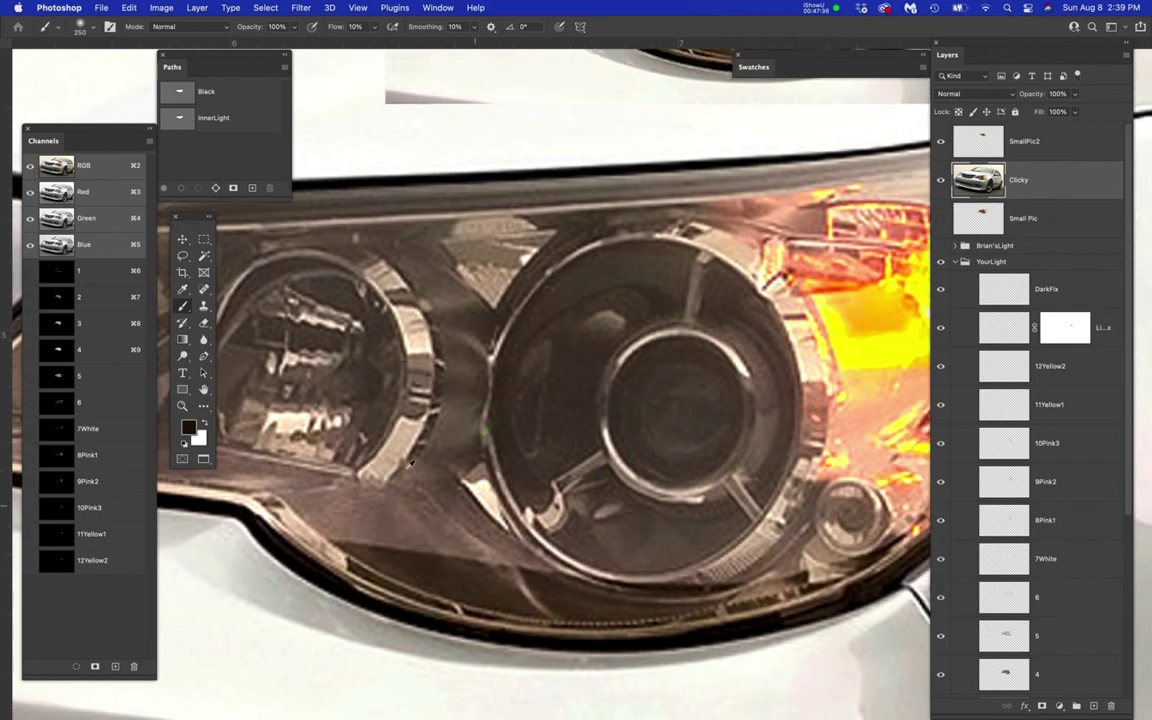
scroll(660, 492, up, 3)
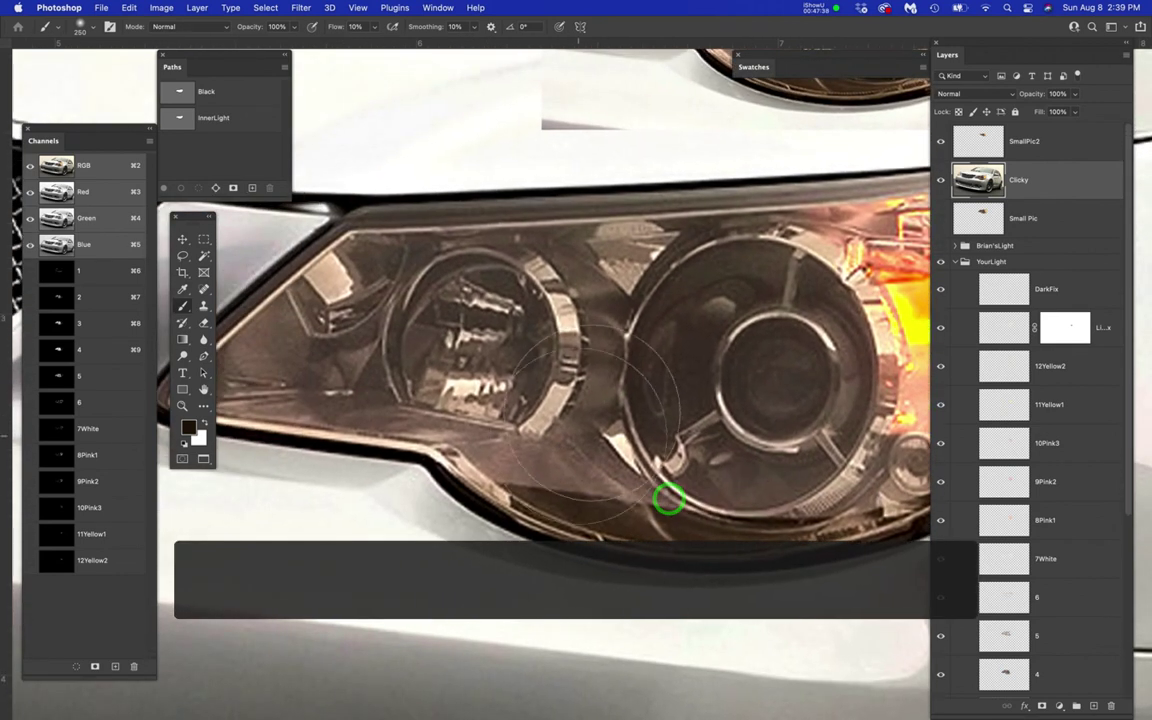
scroll(627, 455, down, 5)
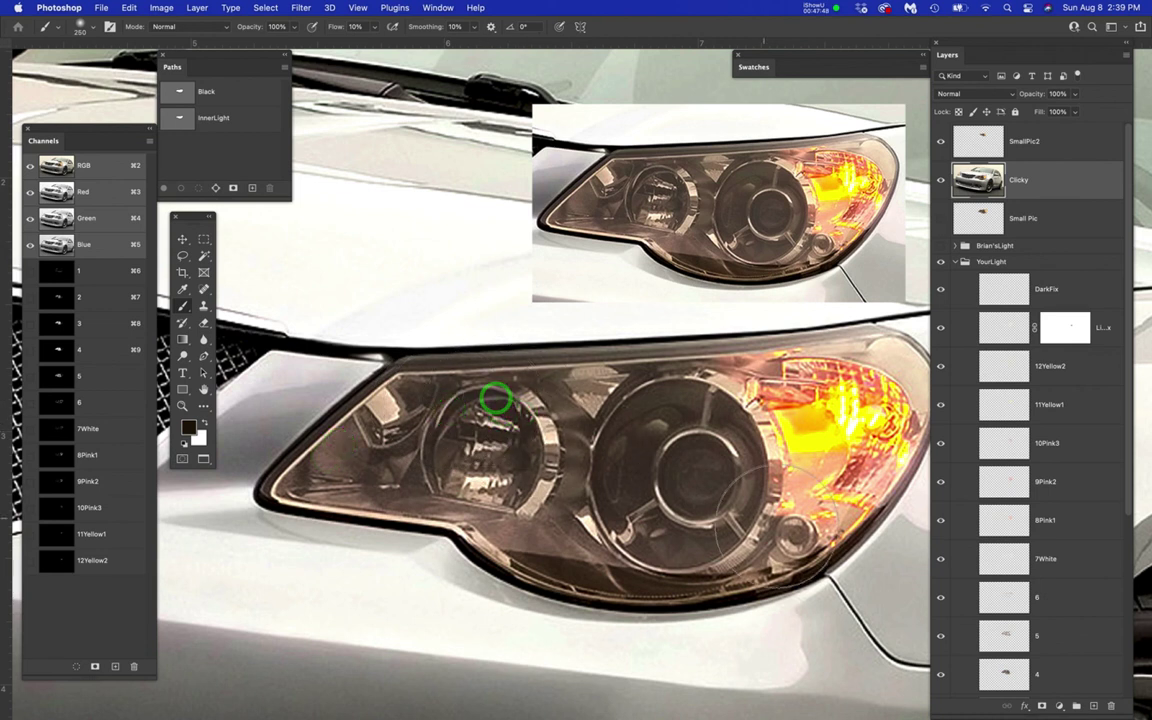
- Shrink the brush to about 175 and toggle DarkFix to compare against the reference
key(bracketleft)
key(bracketleft)
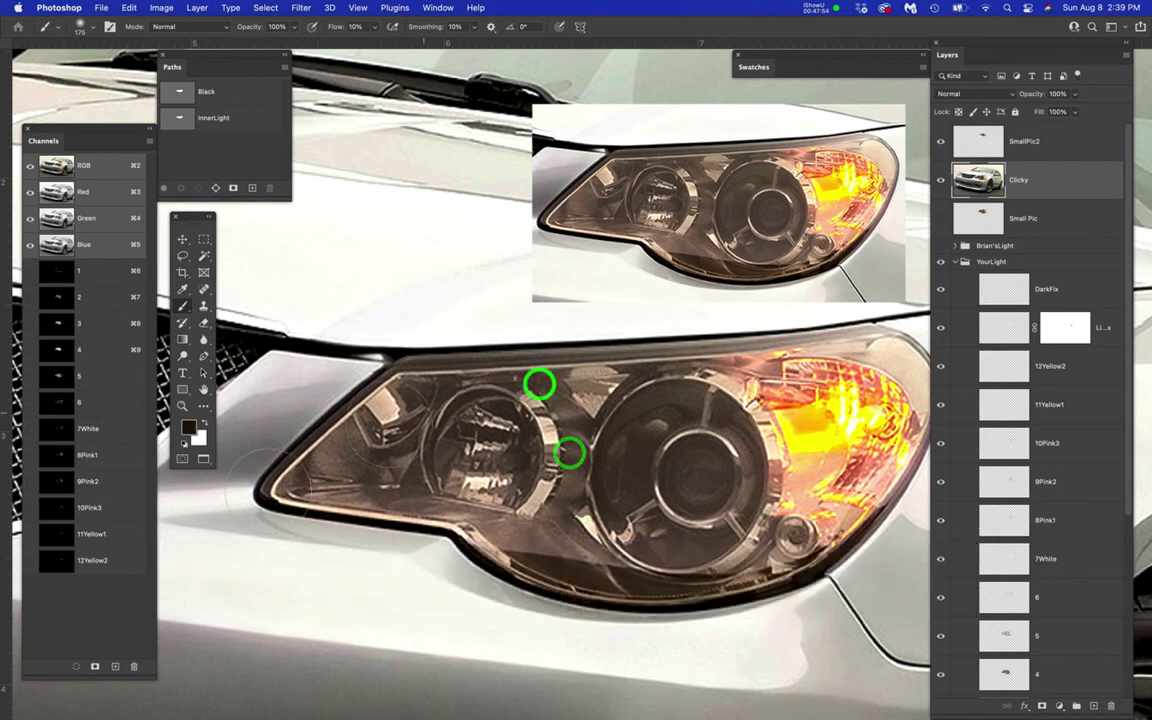
click(940, 290)
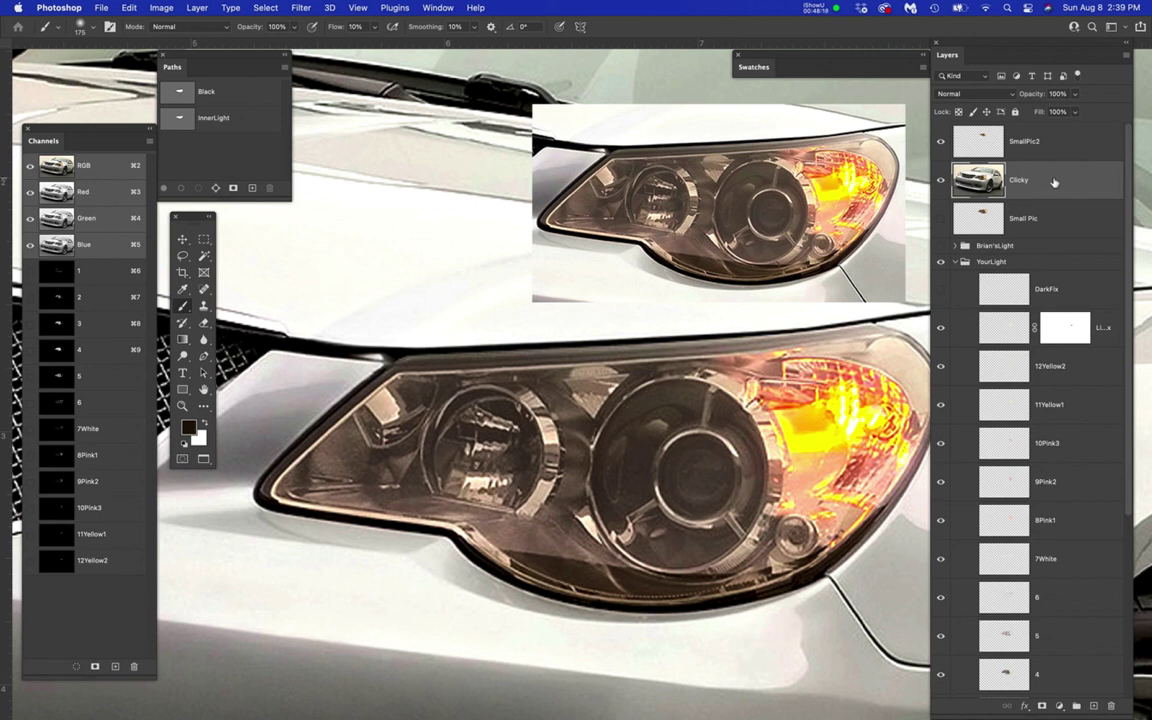
- Undo six recent dark brush strokes and hide the Clicky car background layer
key(super+z)
key(super+z)
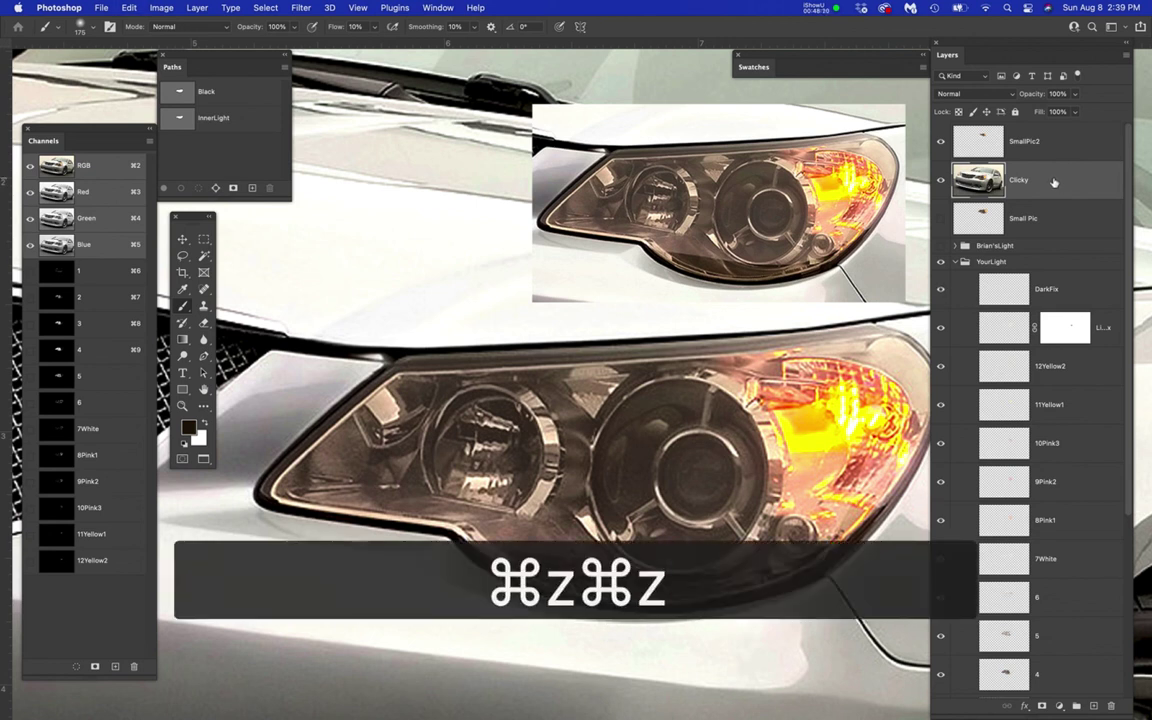
key(super+z)
key(super+z)
key(super+z)
key(super+z)
key(super+z)
key(super+z)
key(super+z)
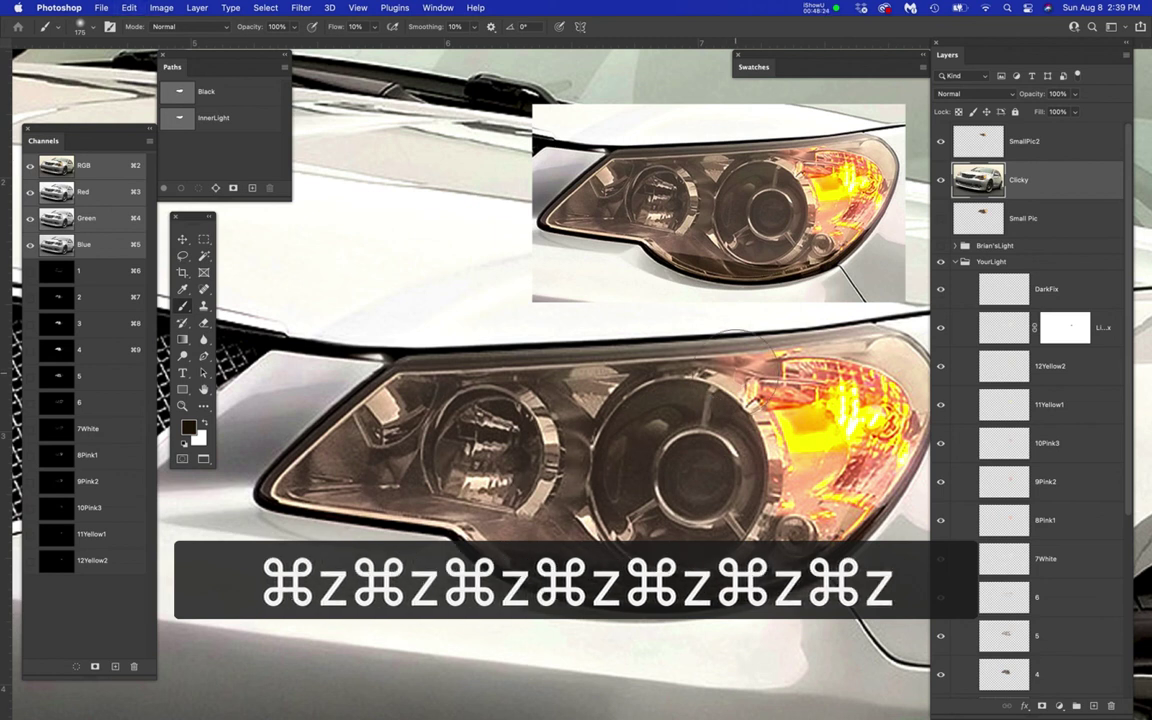
key(super+z)
key(super+z)
key(super+z)
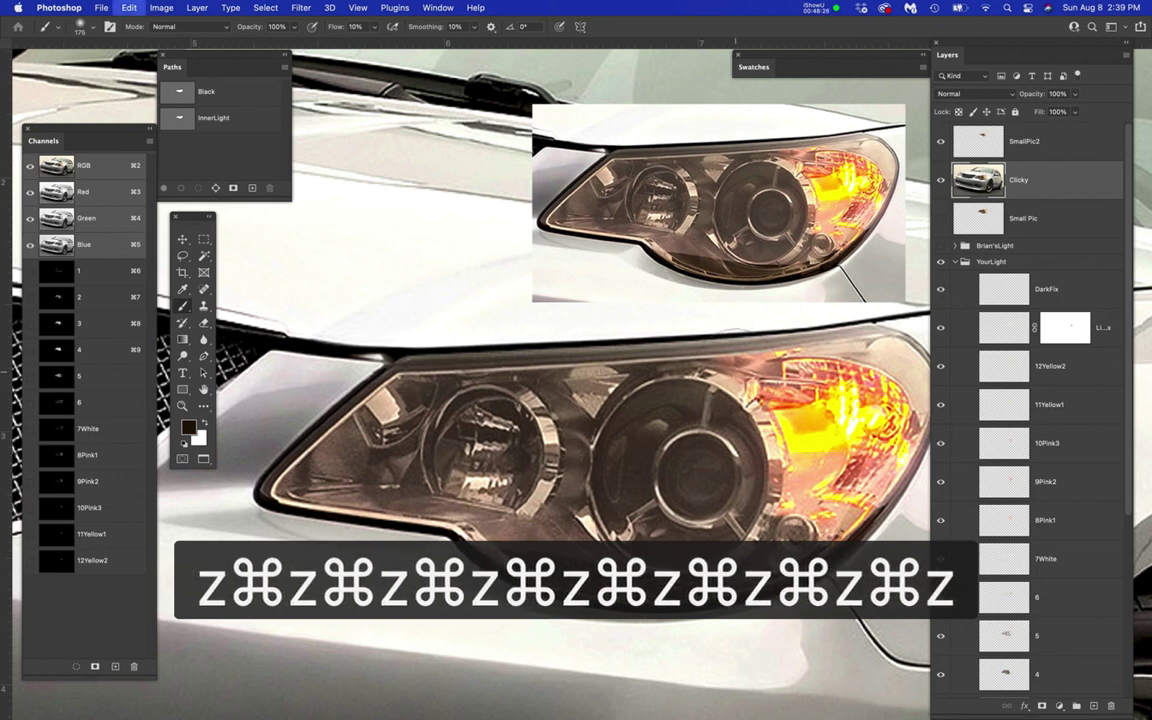
key(super+z)
key(super+z)
key(super+z)
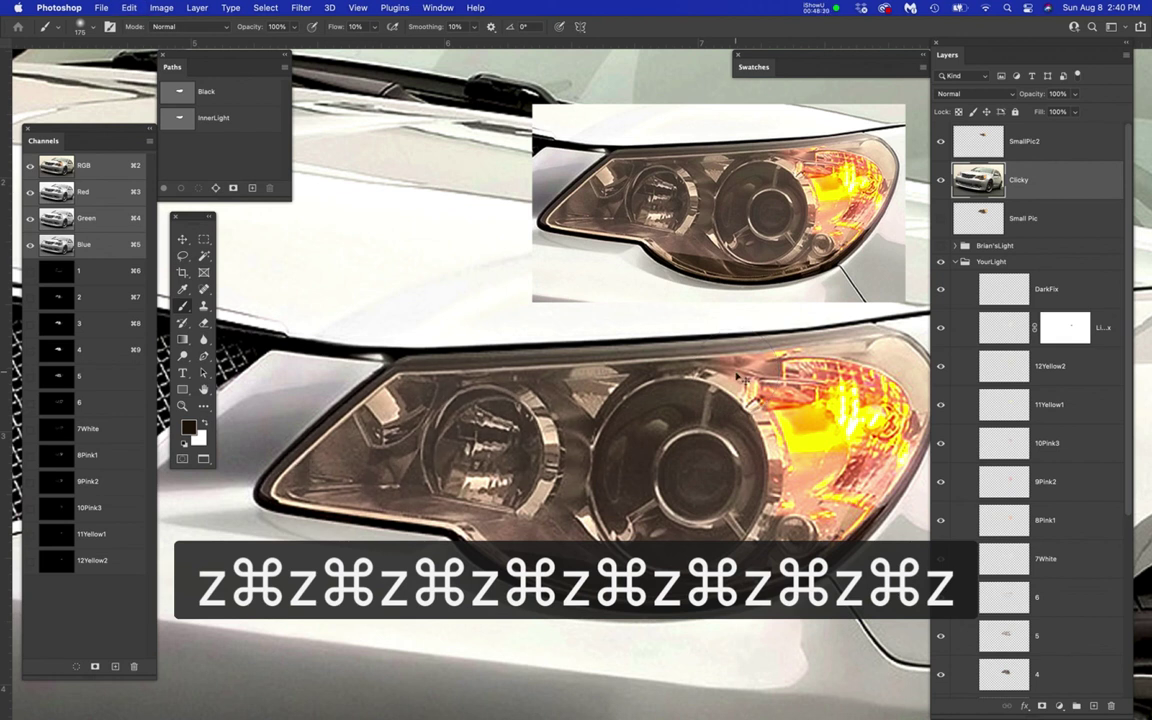
key(super+z)
key(super+z)
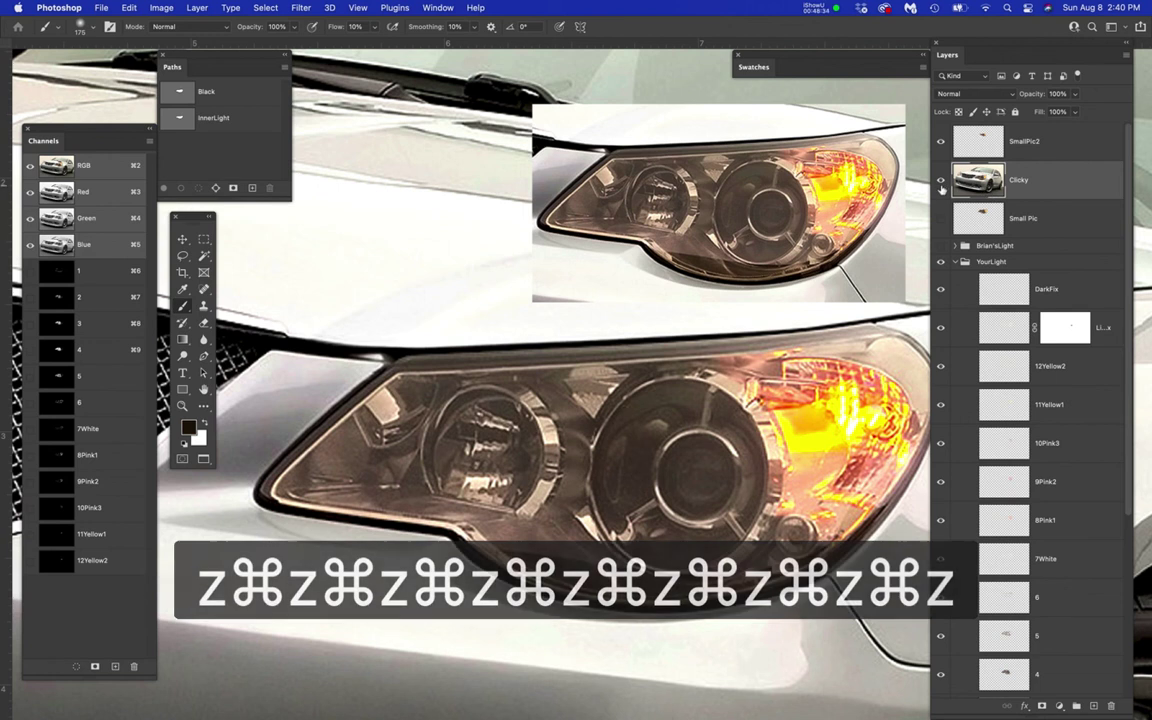
key(super+z)
key(super+z)
key(super+z)
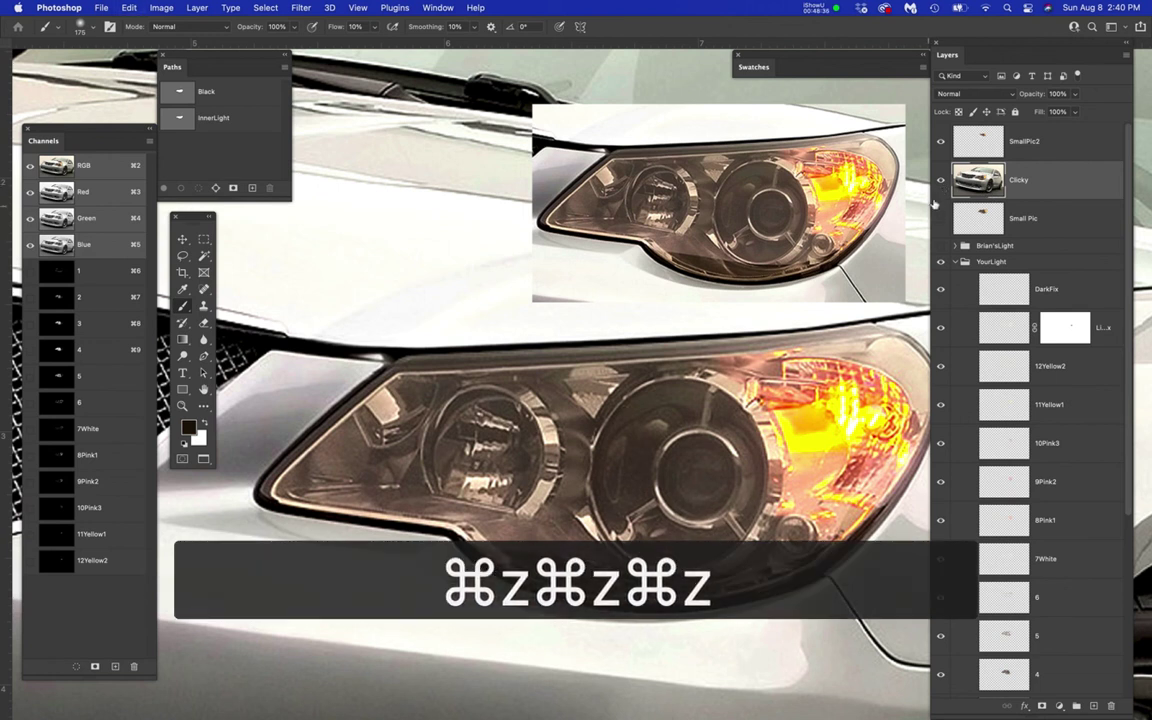
click(940, 180)
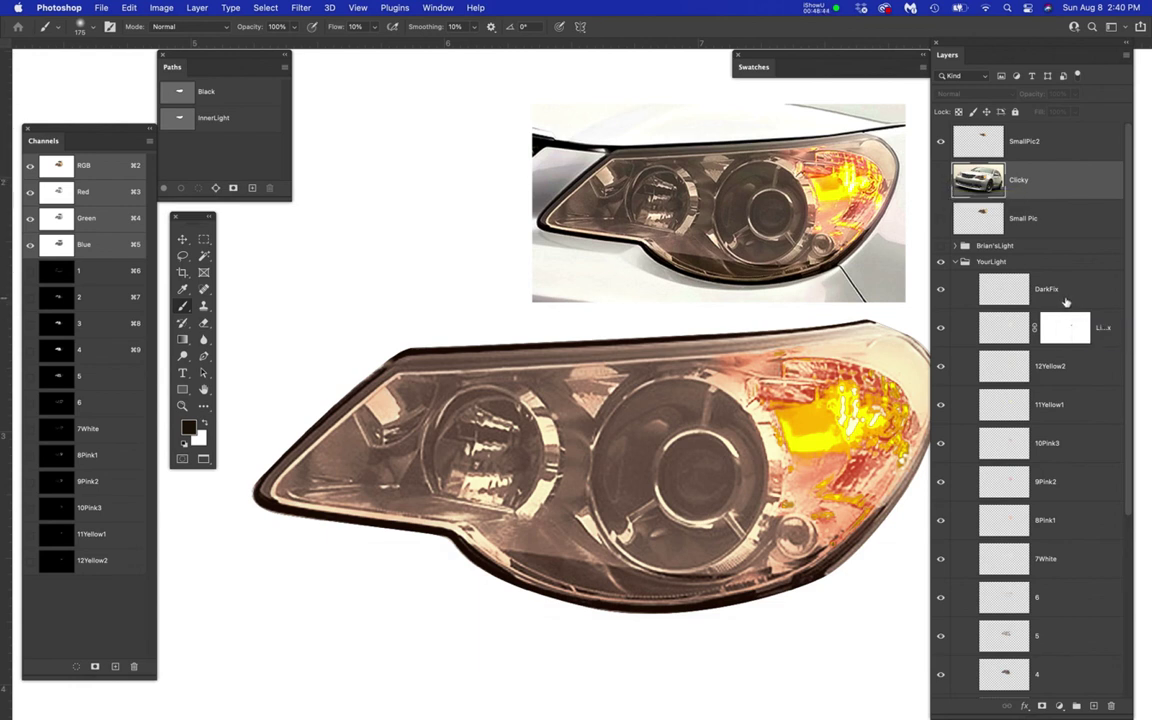
- Restore the selection outline, pan to centre the headlights, and select the DarkFix layer
key(super+h)
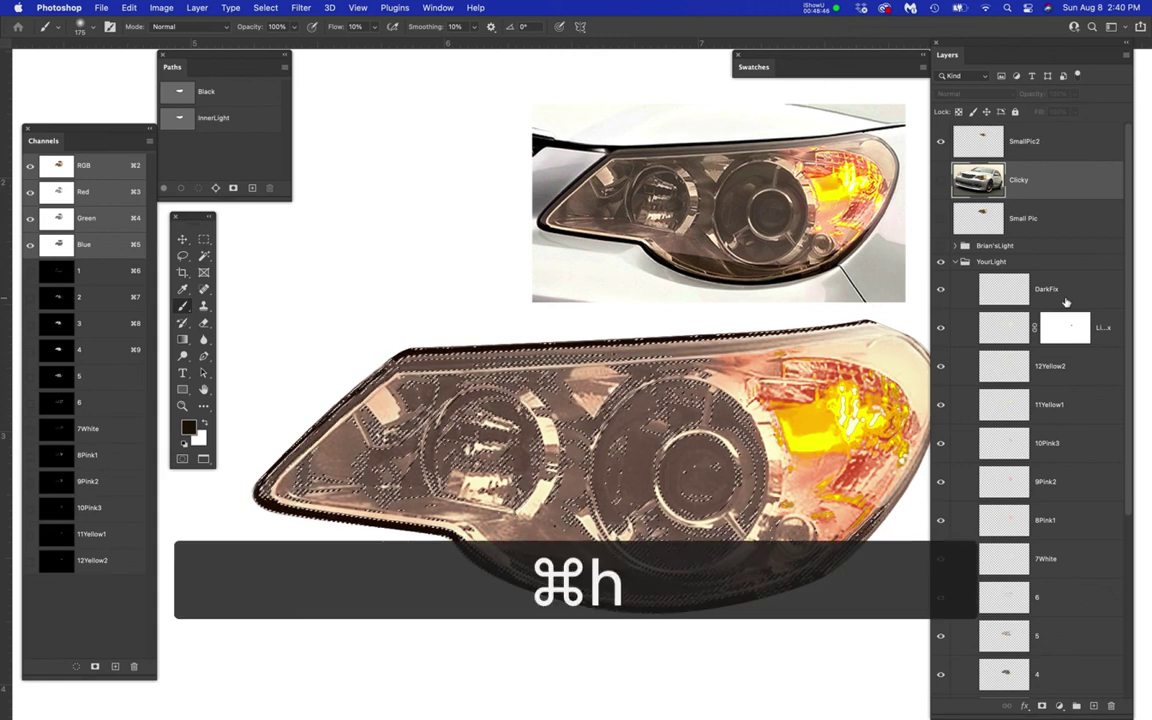
key(super+h)
key(super+h)
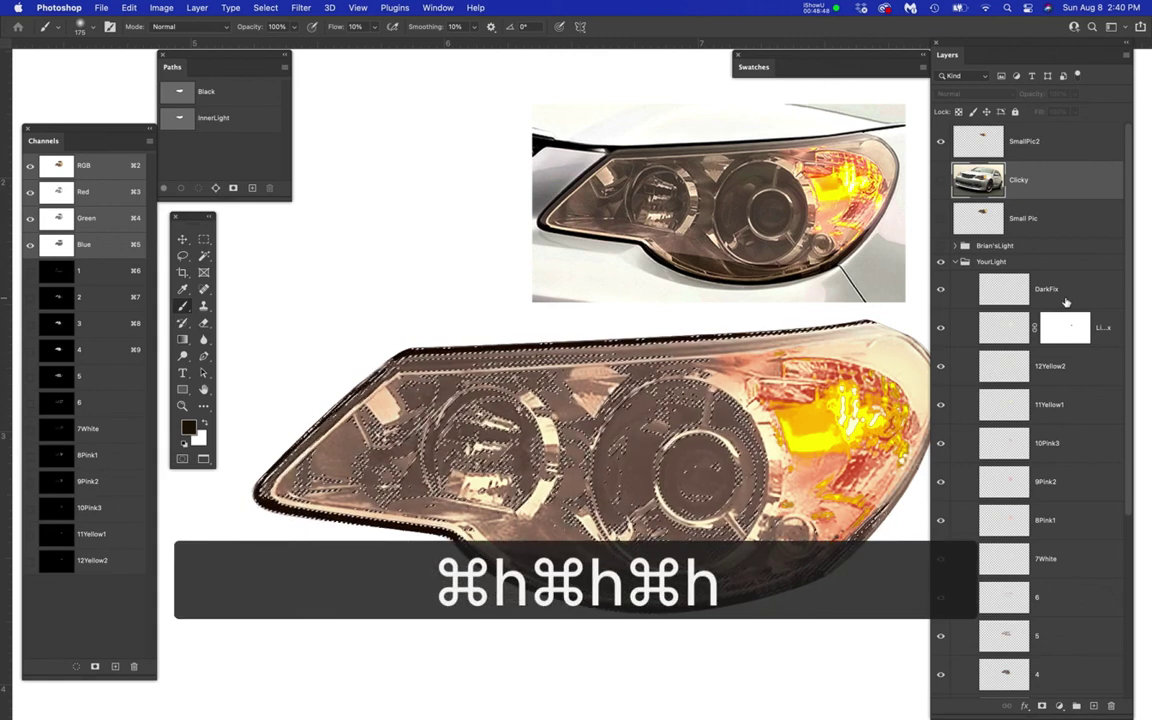
key(super+h)
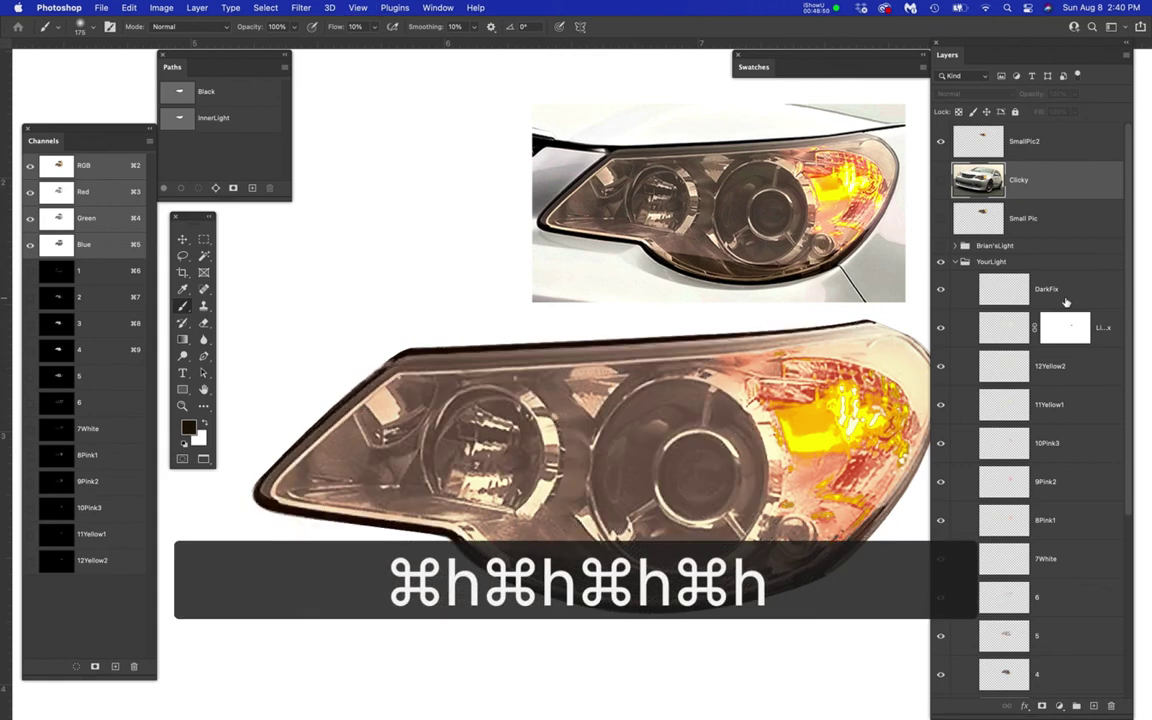
drag(764, 481, 731, 455)
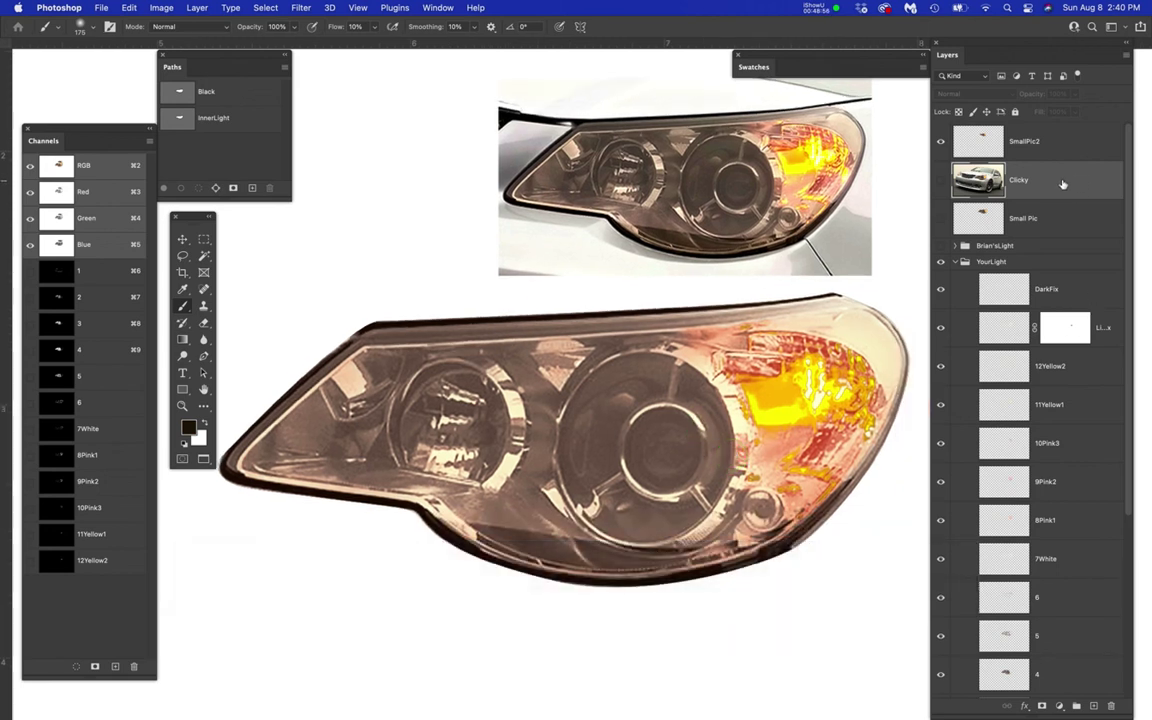
click(1084, 290)
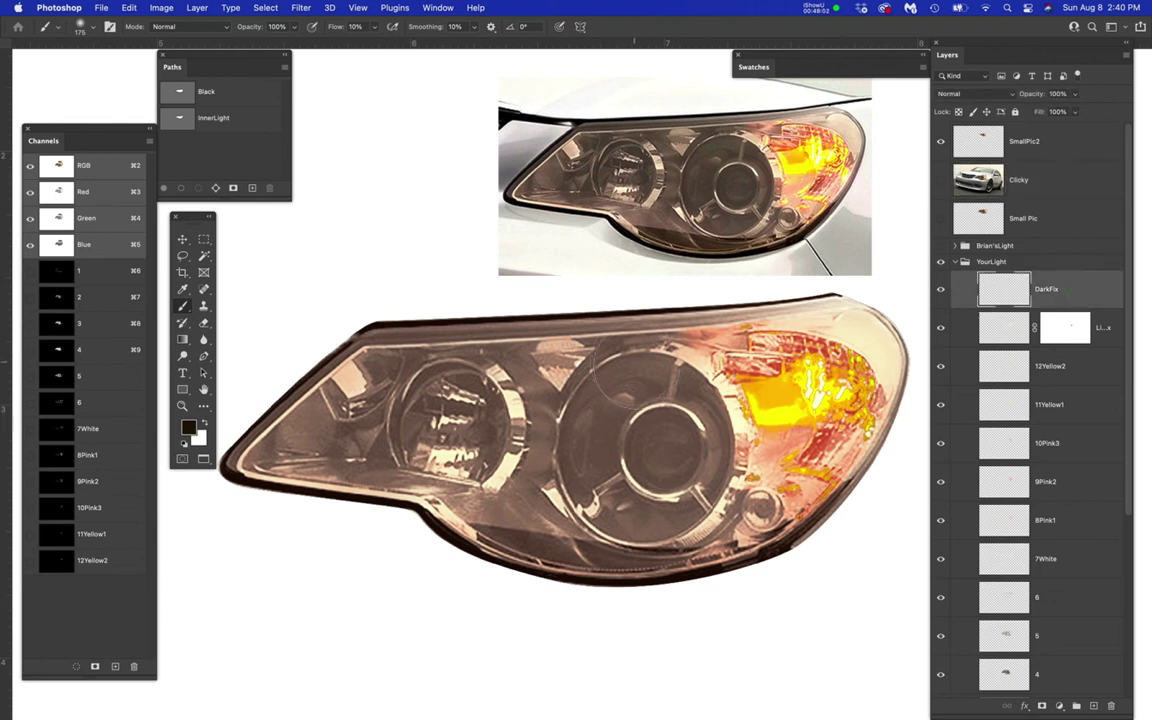
- Set brush flow to 8% and dab darkening onto the lens edges and upper rims
scroll(600, 390, up, 1)
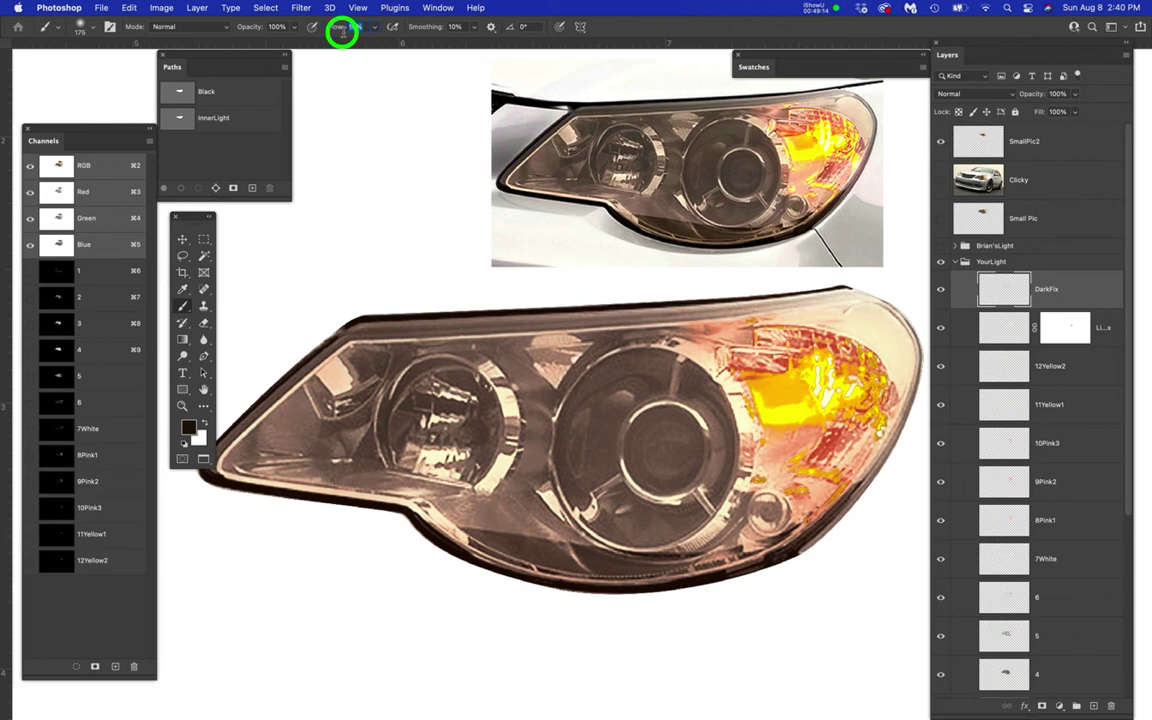
text(8)
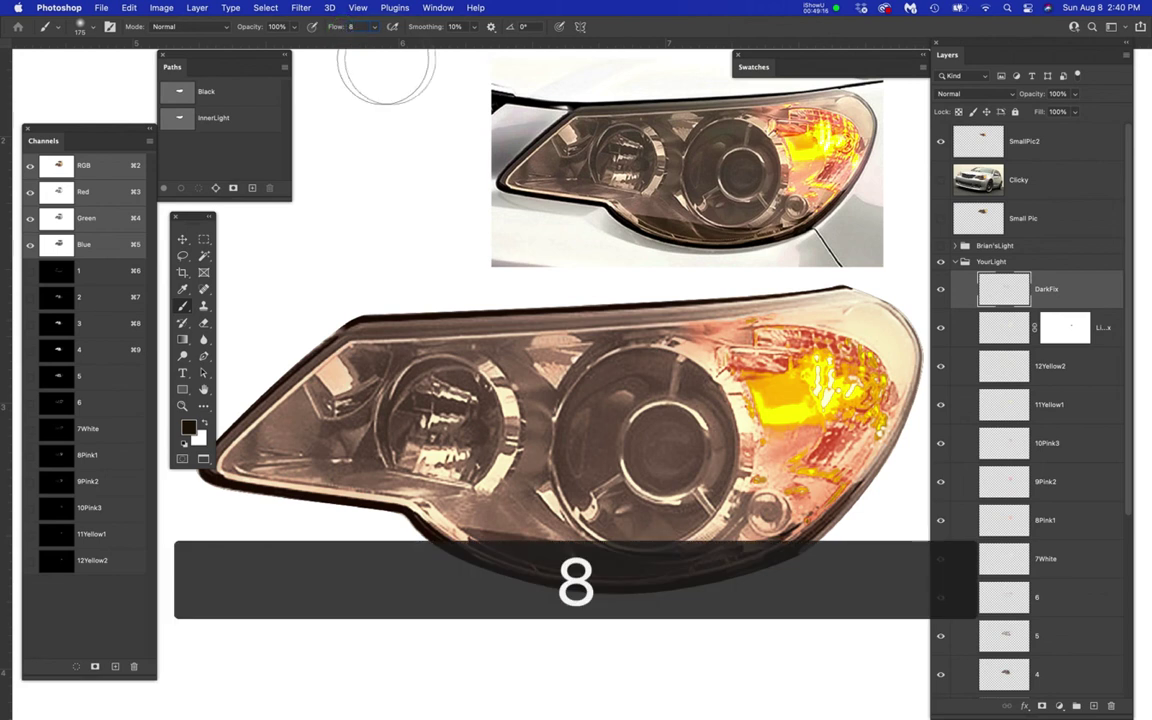
key(Return)
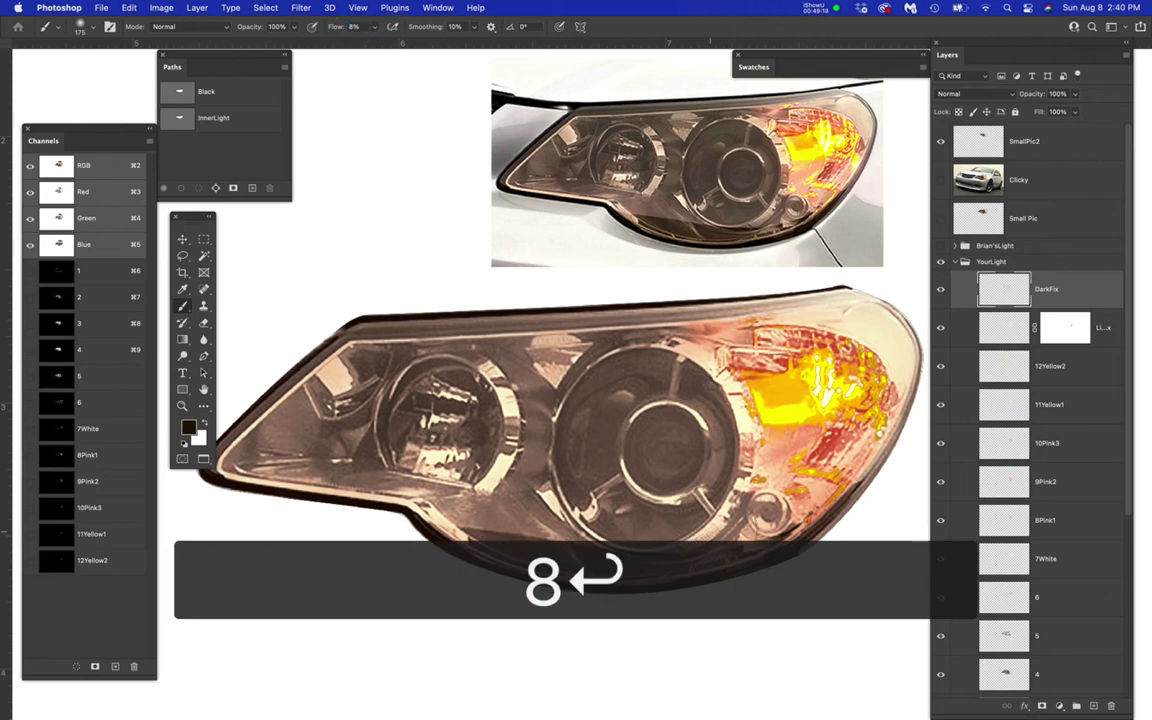
click(753, 504)
click(780, 517)
click(663, 342)
click(478, 360)
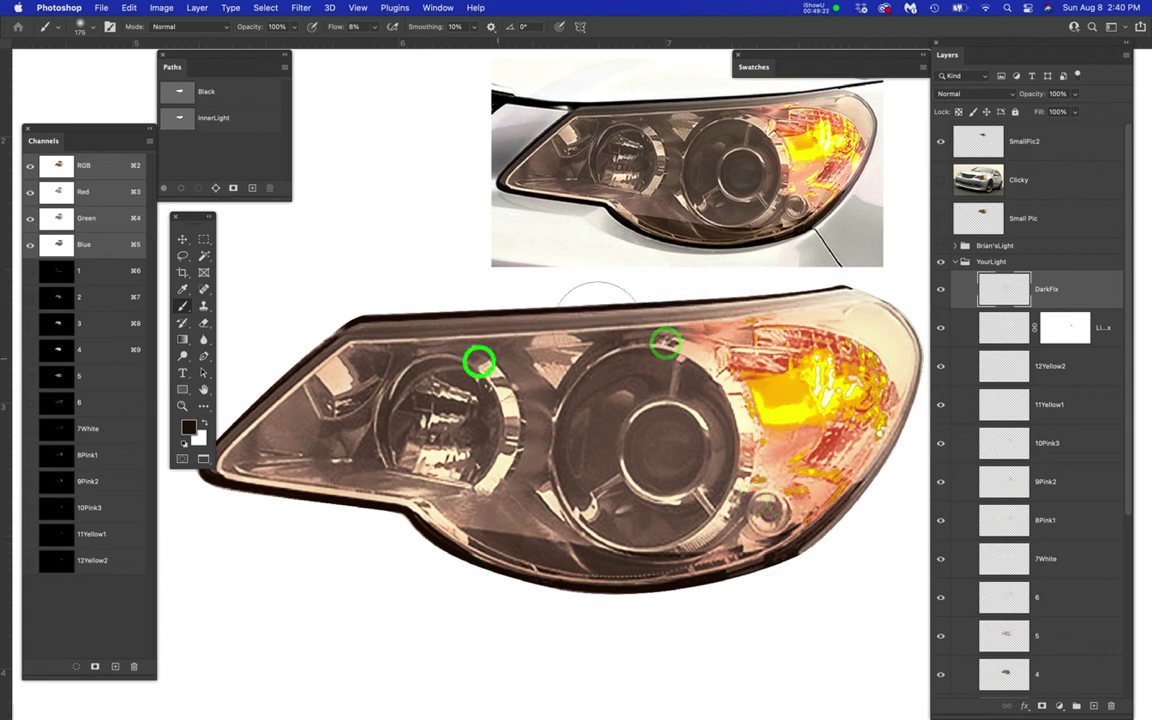
click(594, 301)
click(386, 334)
click(352, 332)
click(721, 290)
- Darken the headlight's left and lower edges and the area around the right lens
click(524, 316)
click(305, 350)
click(208, 478)
click(239, 503)
click(451, 508)
click(481, 519)
click(674, 545)
click(725, 368)
click(678, 424)
click(666, 459)
- Deepen the right lens centre and top, the left lens, and its lower edge
click(676, 480)
click(681, 442)
click(626, 468)
click(663, 360)
click(676, 473)
click(597, 388)
click(532, 435)
click(470, 427)
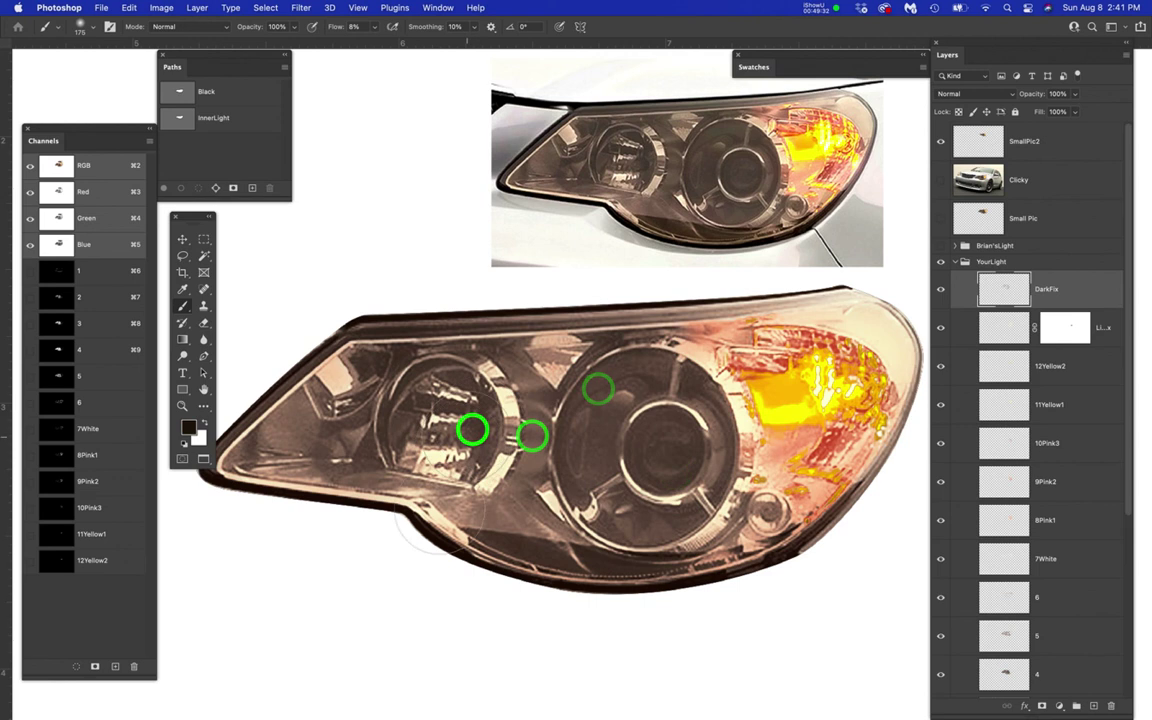
click(465, 492)
scroll(516, 503, down, 2)
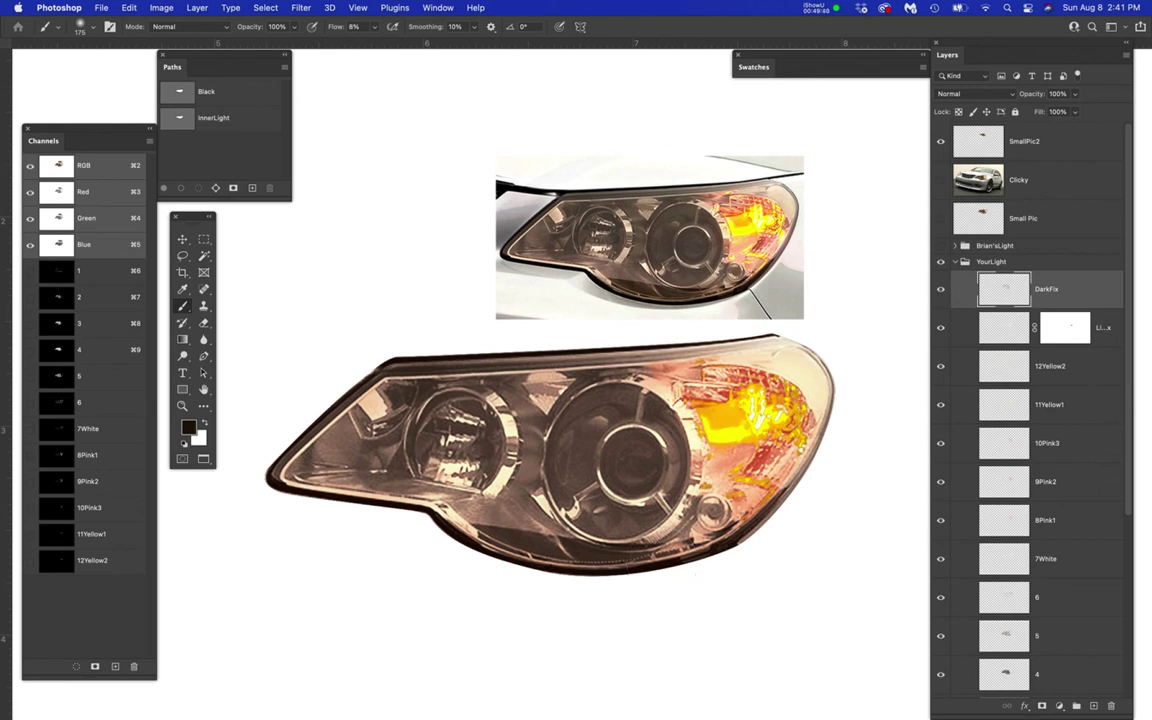
- After checking against the Clicky photo, dab two dark touches on the inner lens and save
click(940, 181)
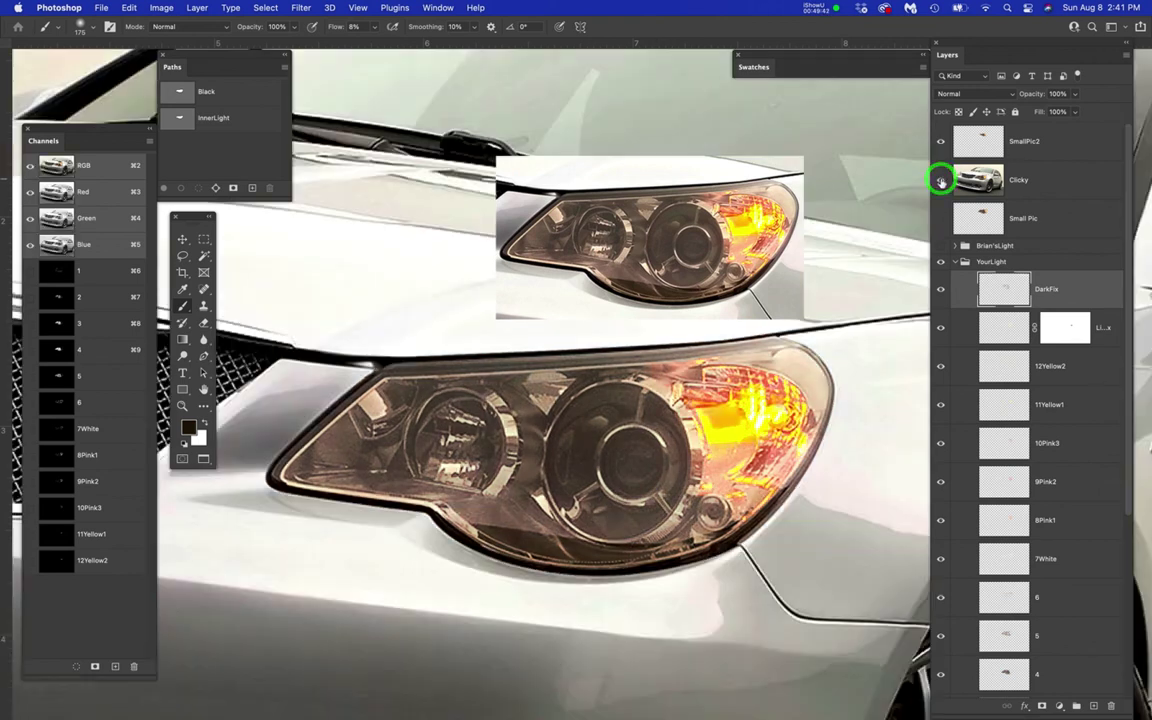
click(940, 181)
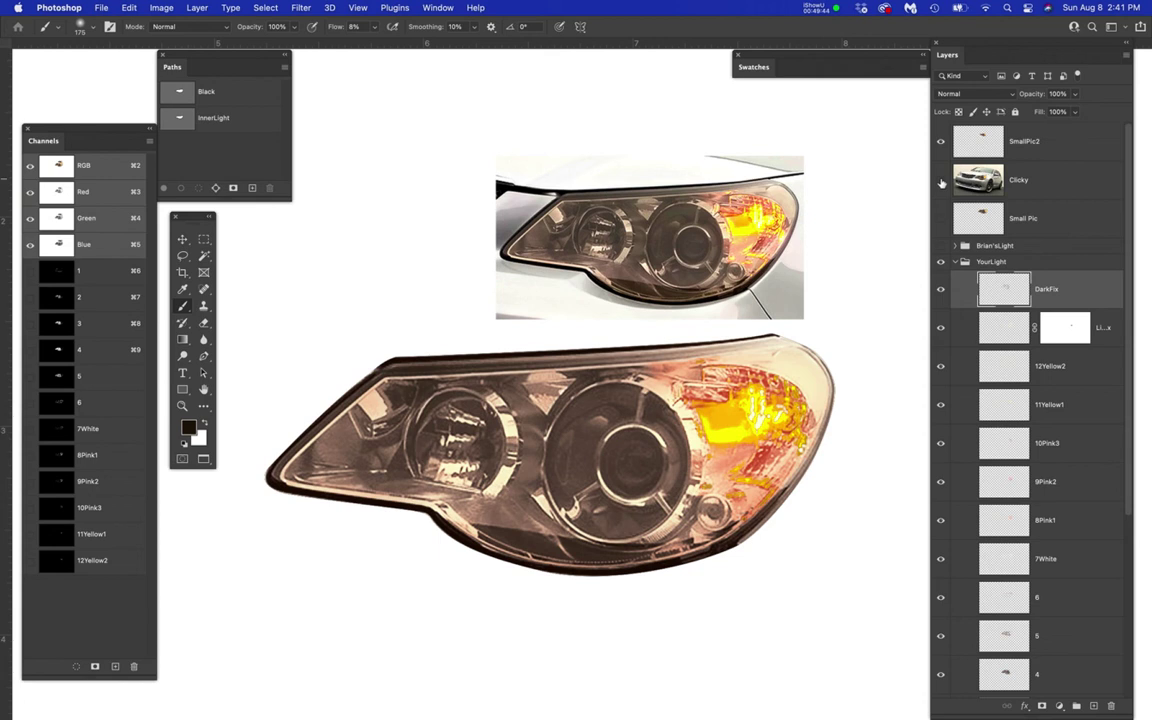
click(602, 458)
click(573, 480)
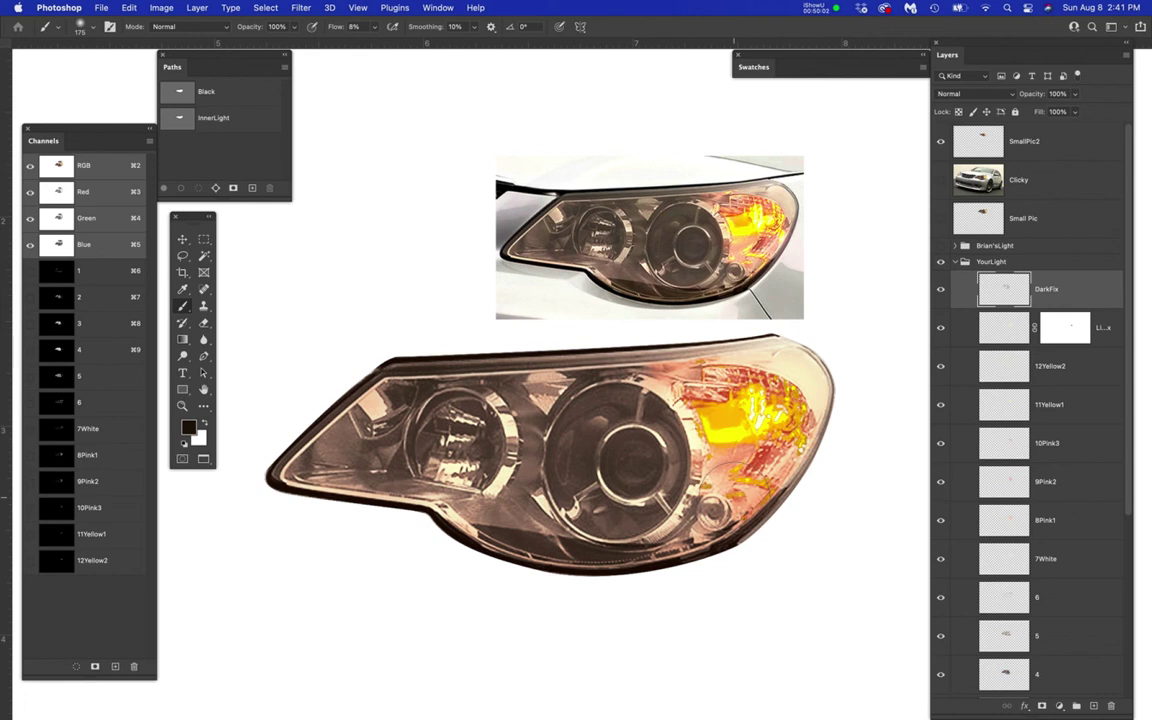
key(super+s)
scroll(1090, 430, down, 5)
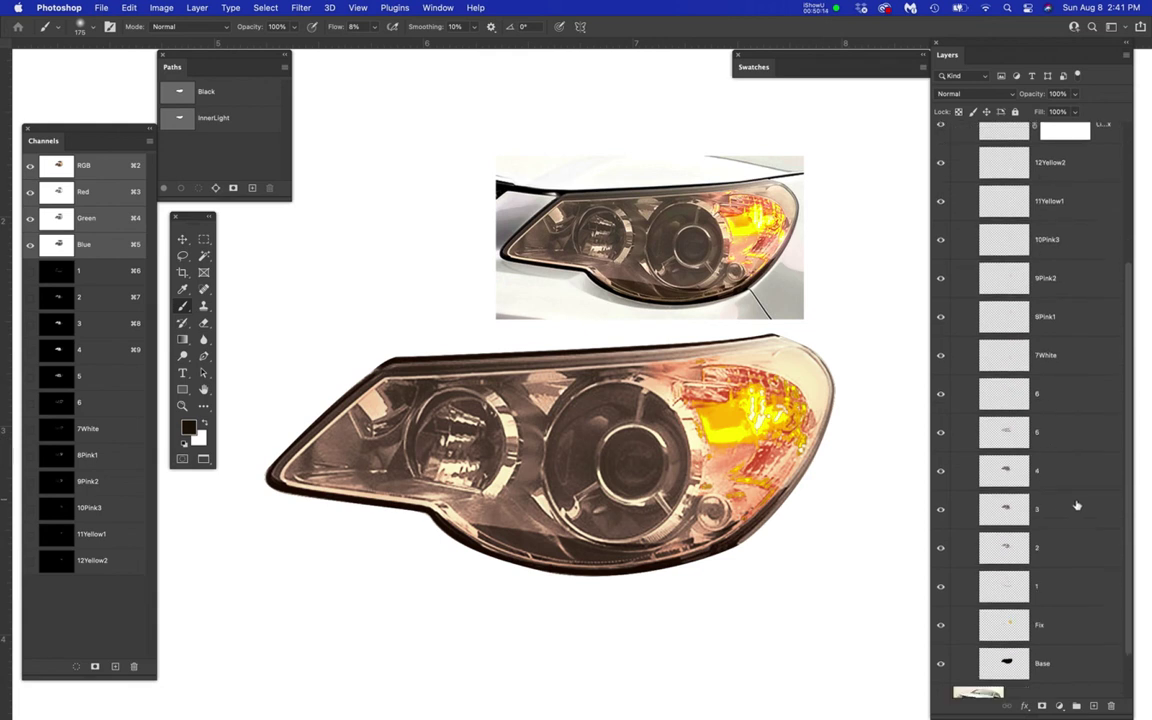
scroll(1076, 504, down, 1)
click(1054, 609)
scroll(1080, 560, down, 1)
click(1086, 568)
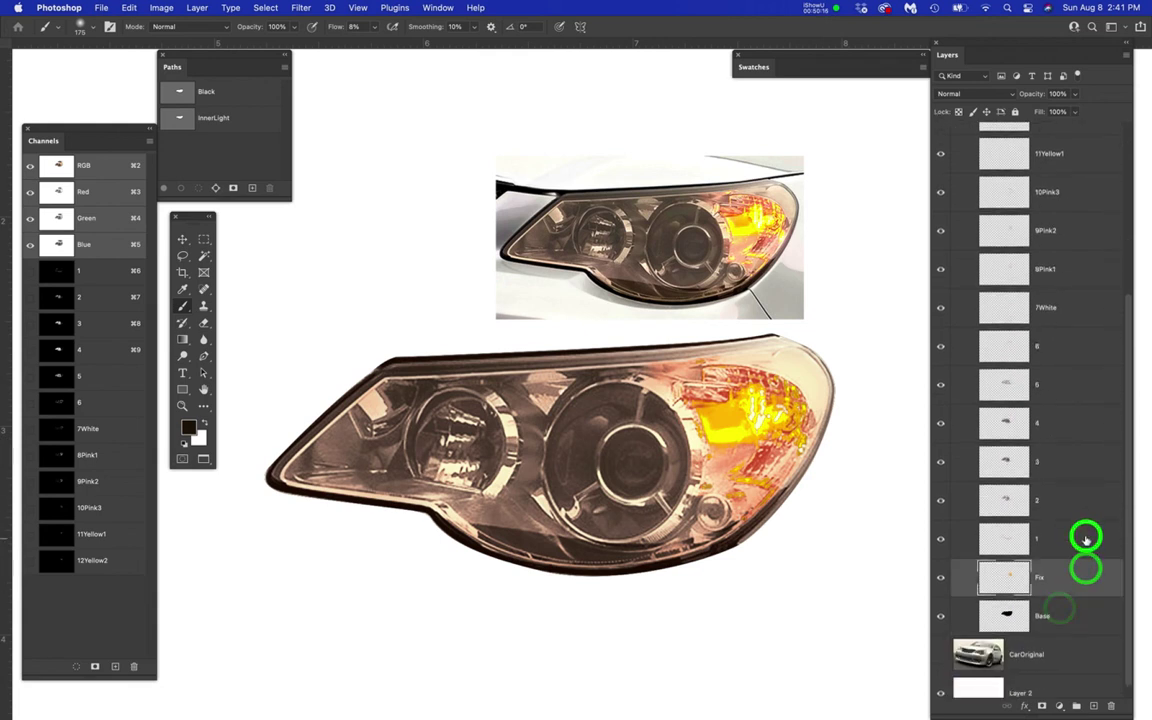
click(1086, 540)
click(1086, 500)
click(1082, 464)
click(1078, 425)
click(1082, 384)
click(1082, 346)
scroll(1034, 572, up, 3)
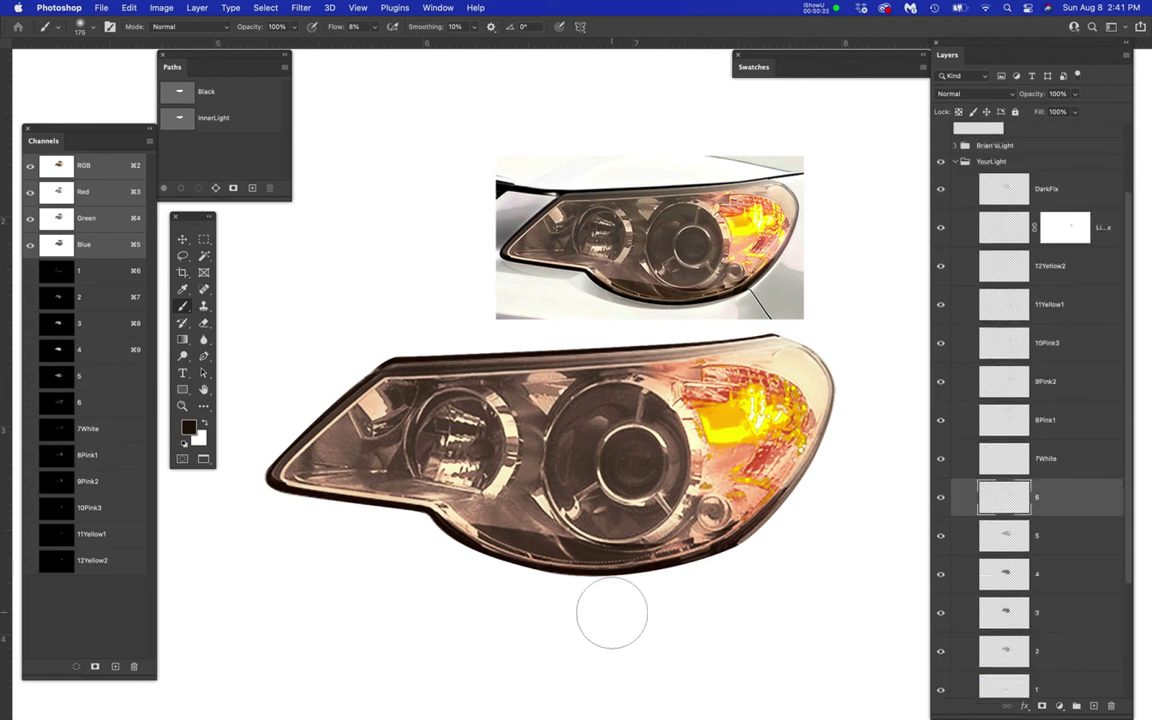
click(96, 611)
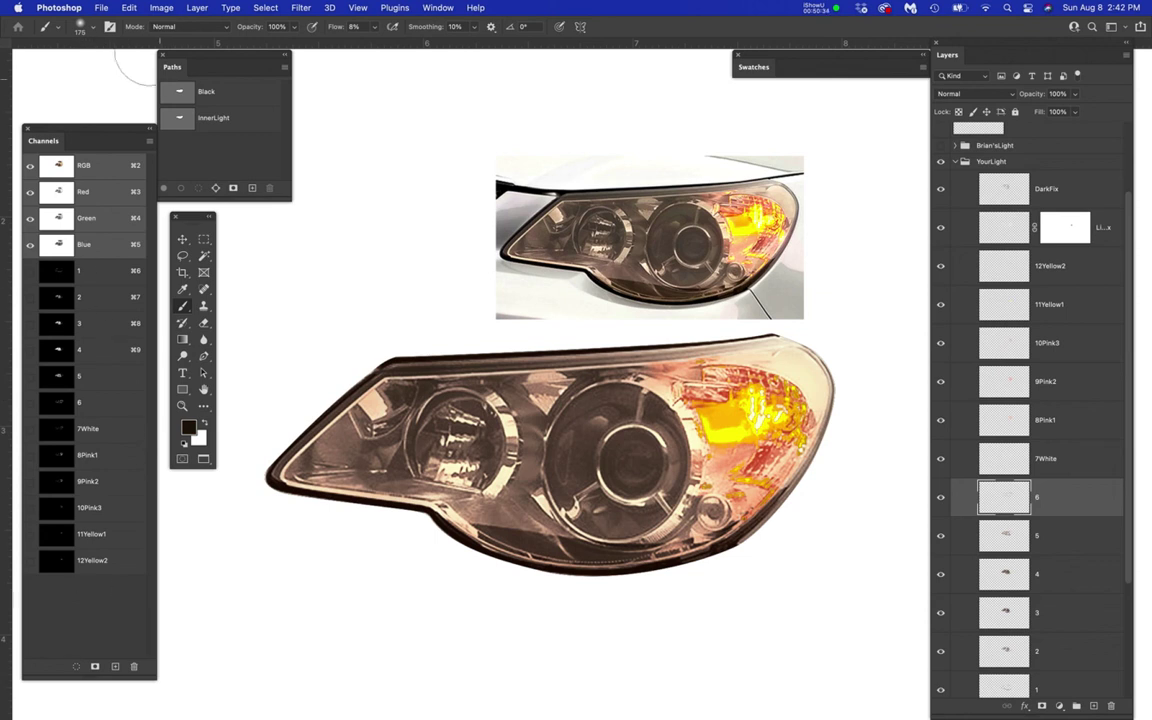
click(101, 8)
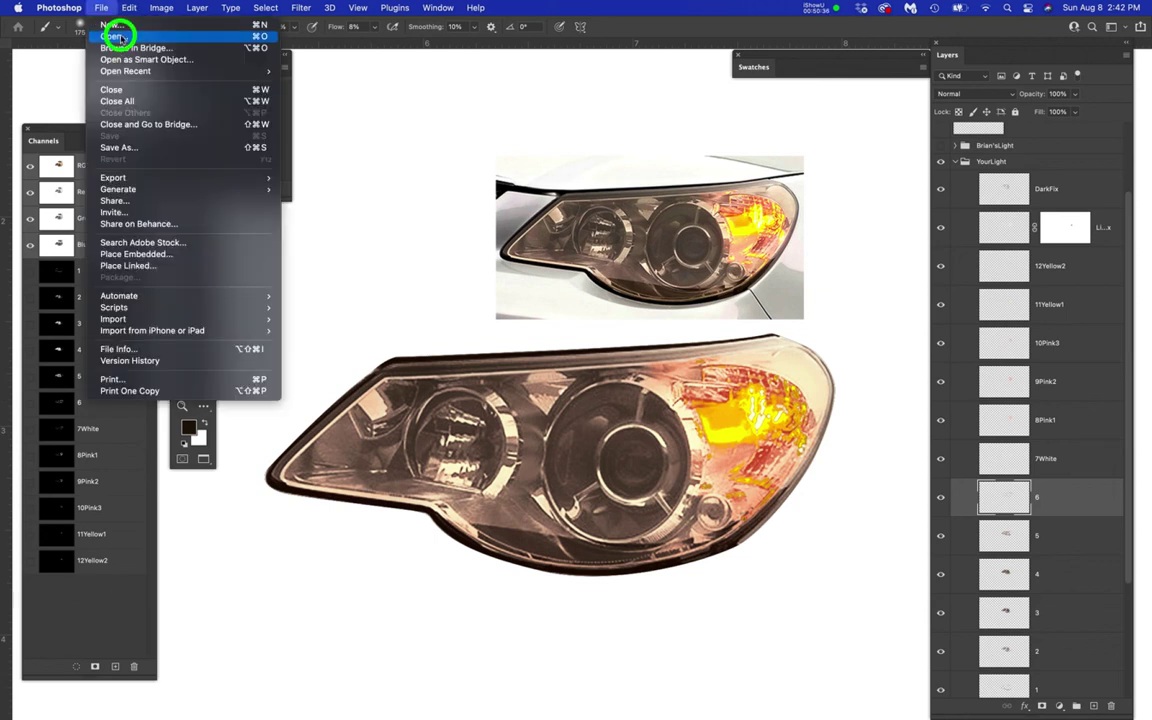
mouse_move(270, 71)
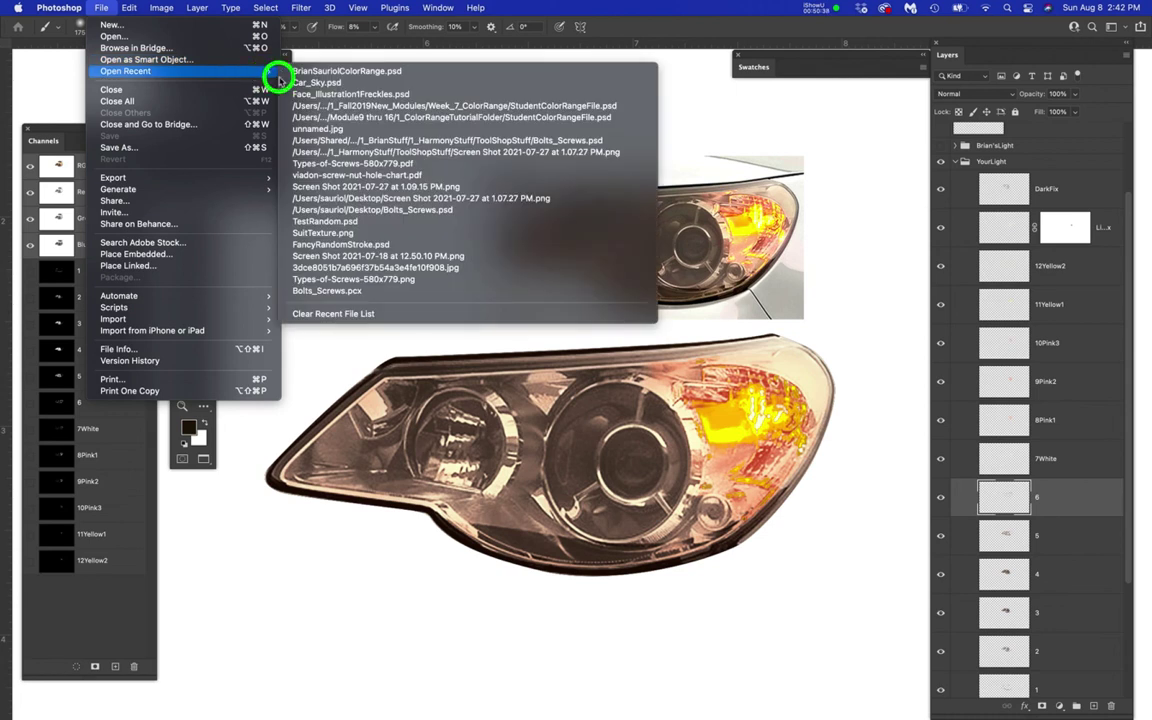
click(380, 105)
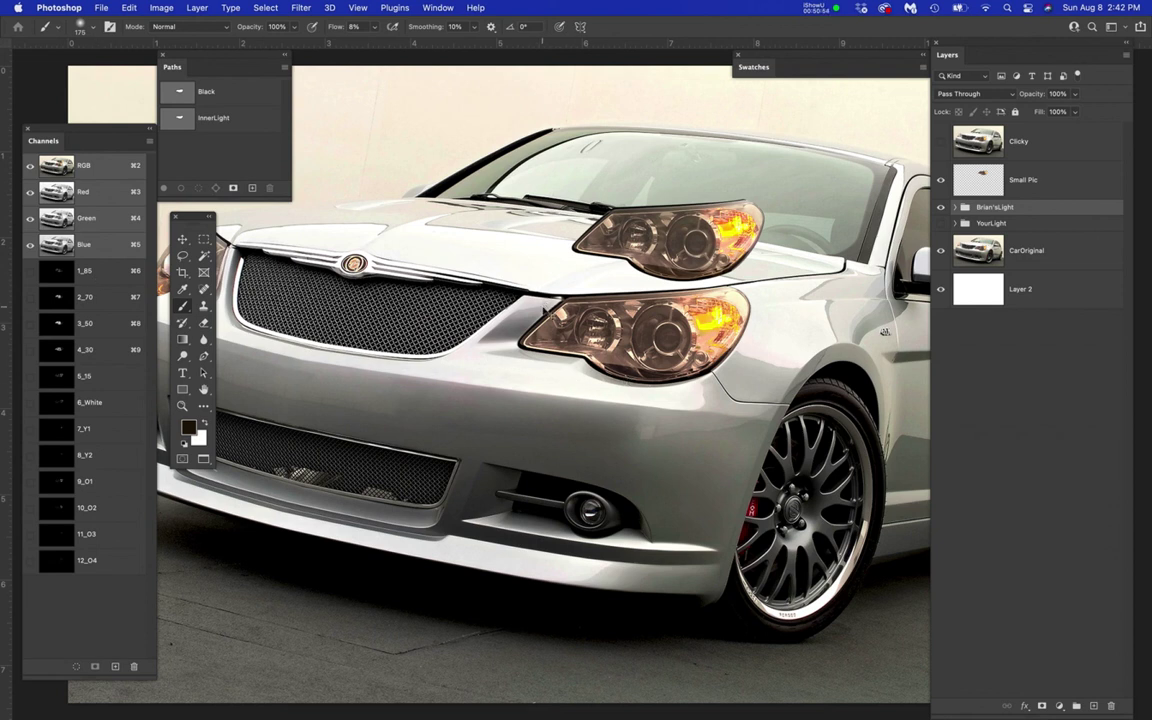
key(super+w)
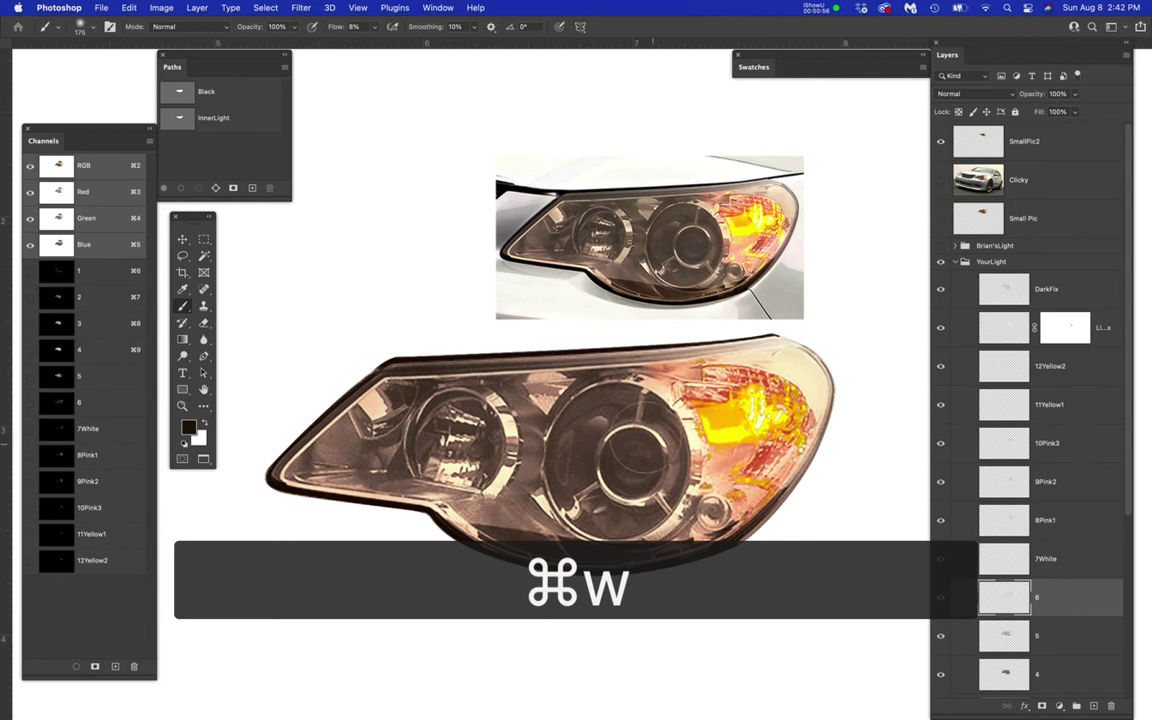
- Briefly show the Clicky photo, then turn on the CarOriginal photo behind the headlight
scroll(645, 445, down, 3)
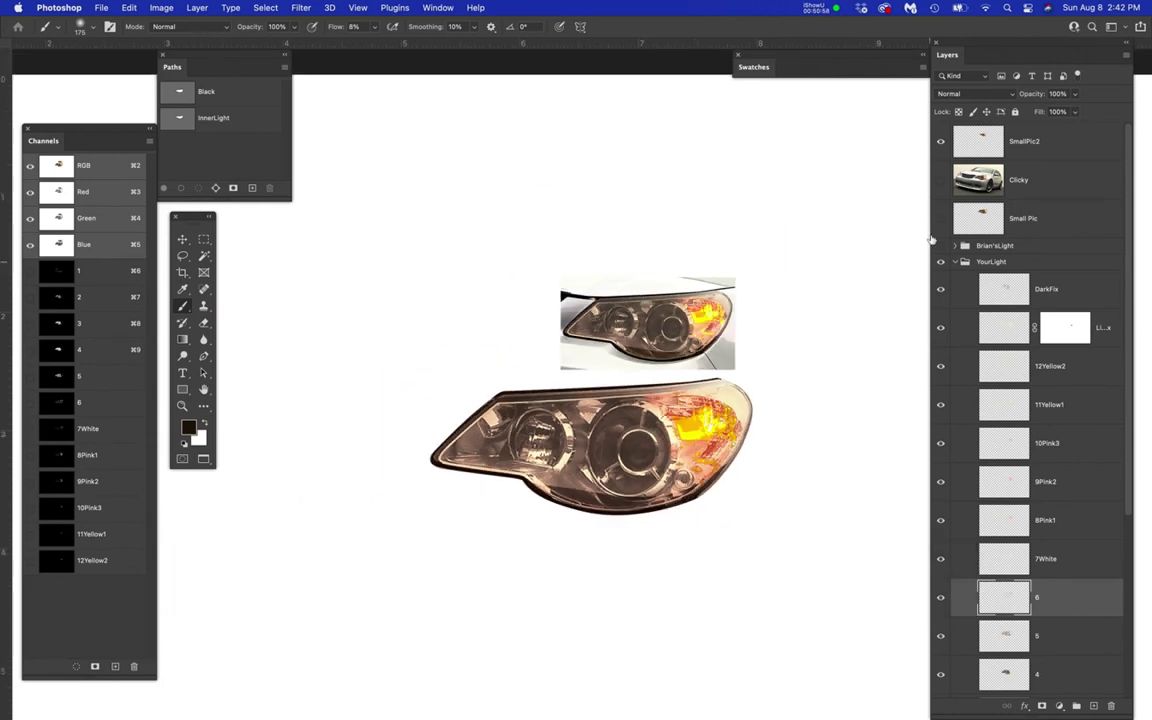
click(940, 180)
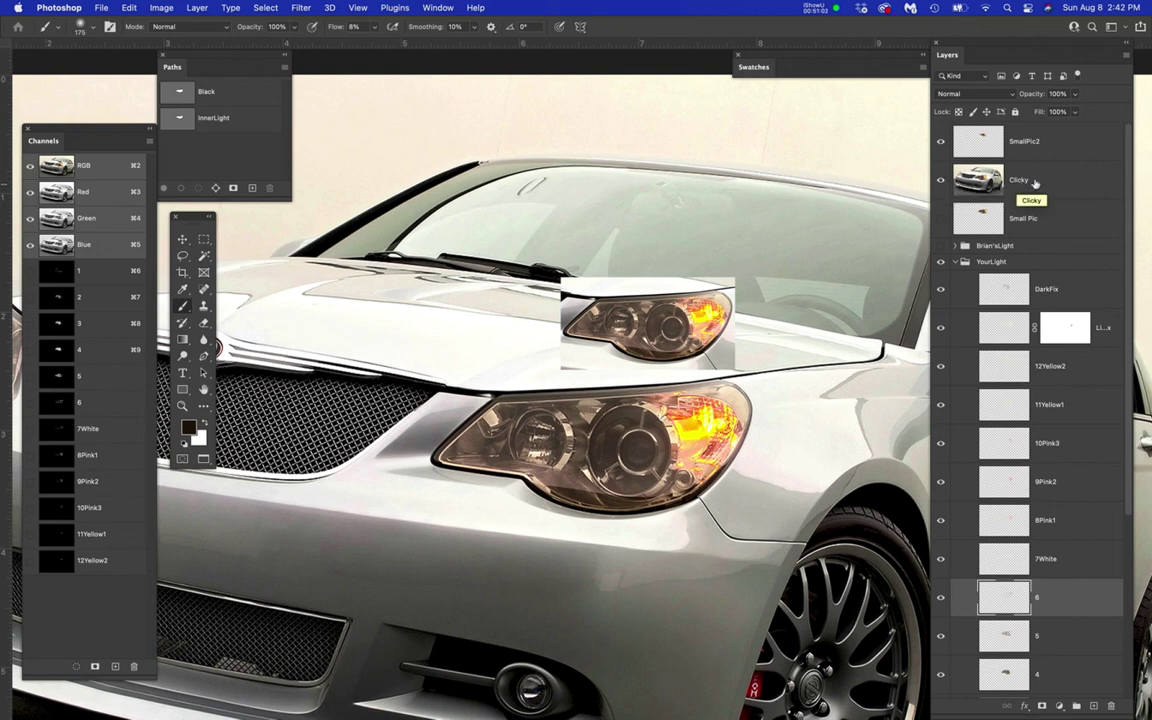
click(942, 180)
scroll(1018, 545, down, 8)
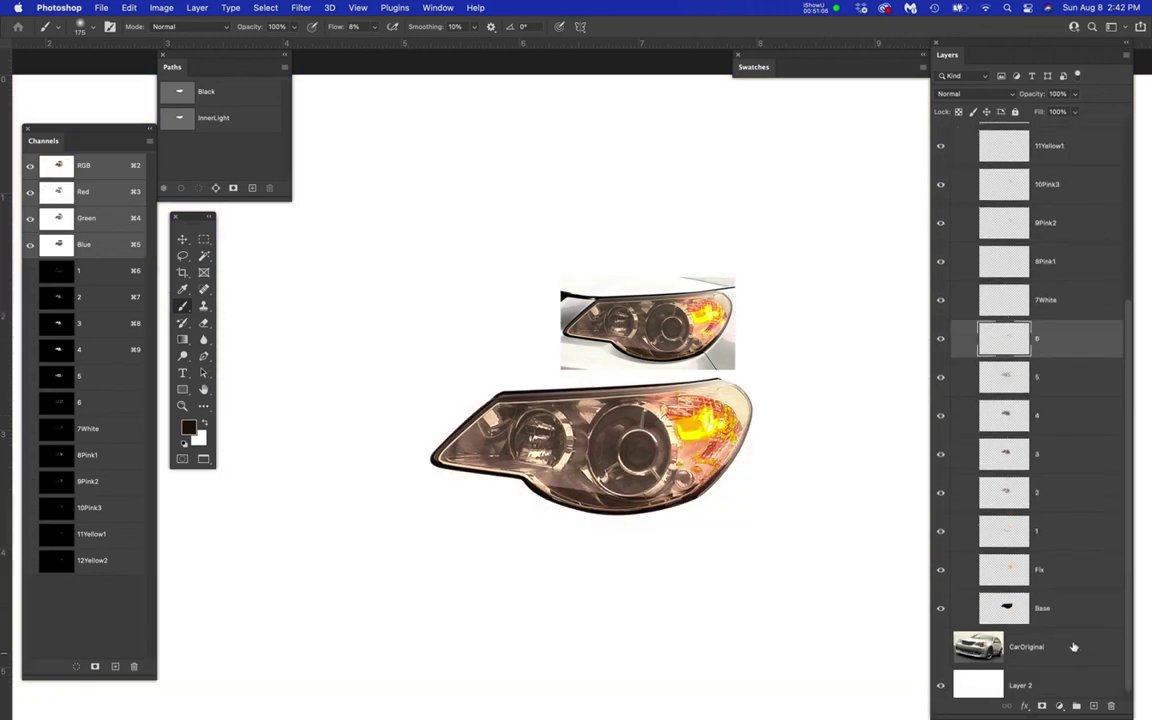
click(940, 647)
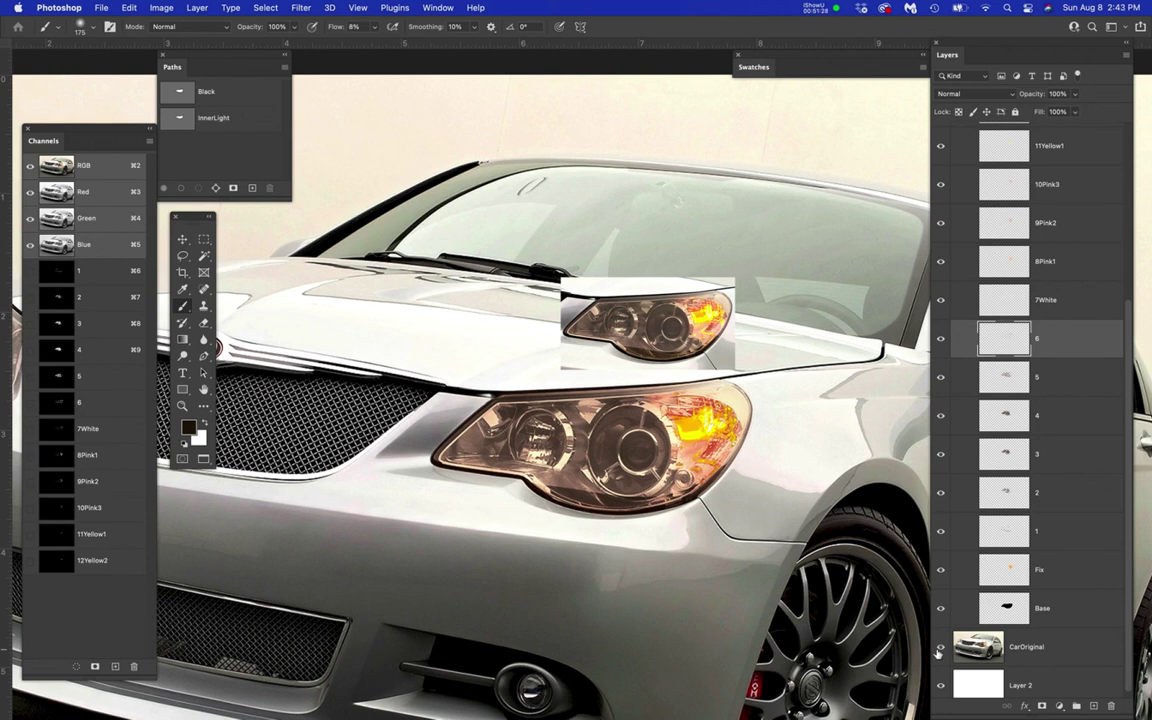
- Toggle the YourLight repaint off and on twice to compare it against the original
scroll(936, 372, up, 5)
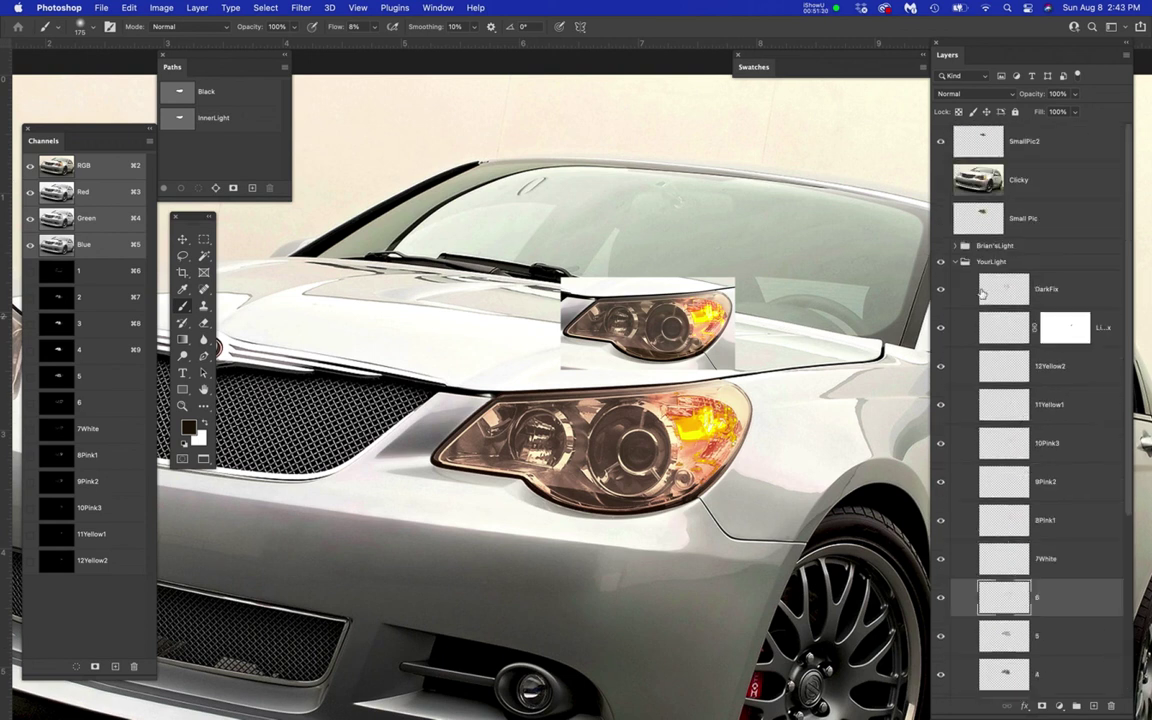
click(940, 262)
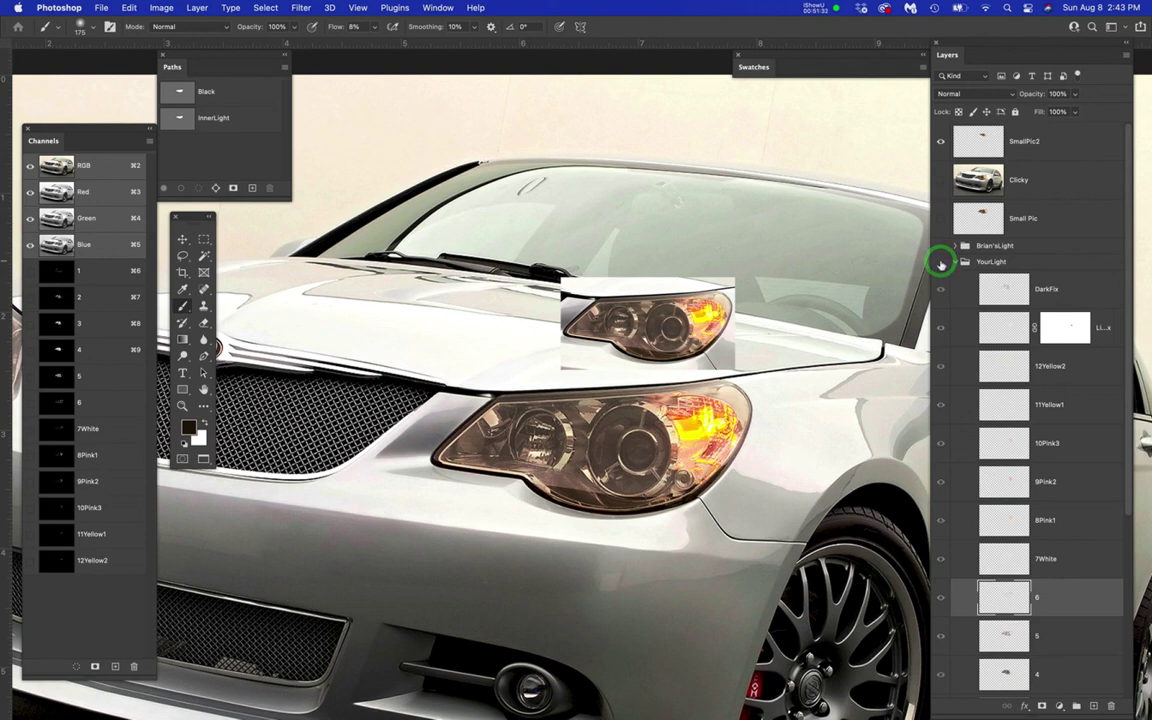
click(940, 262)
click(940, 262)
click(940, 262)
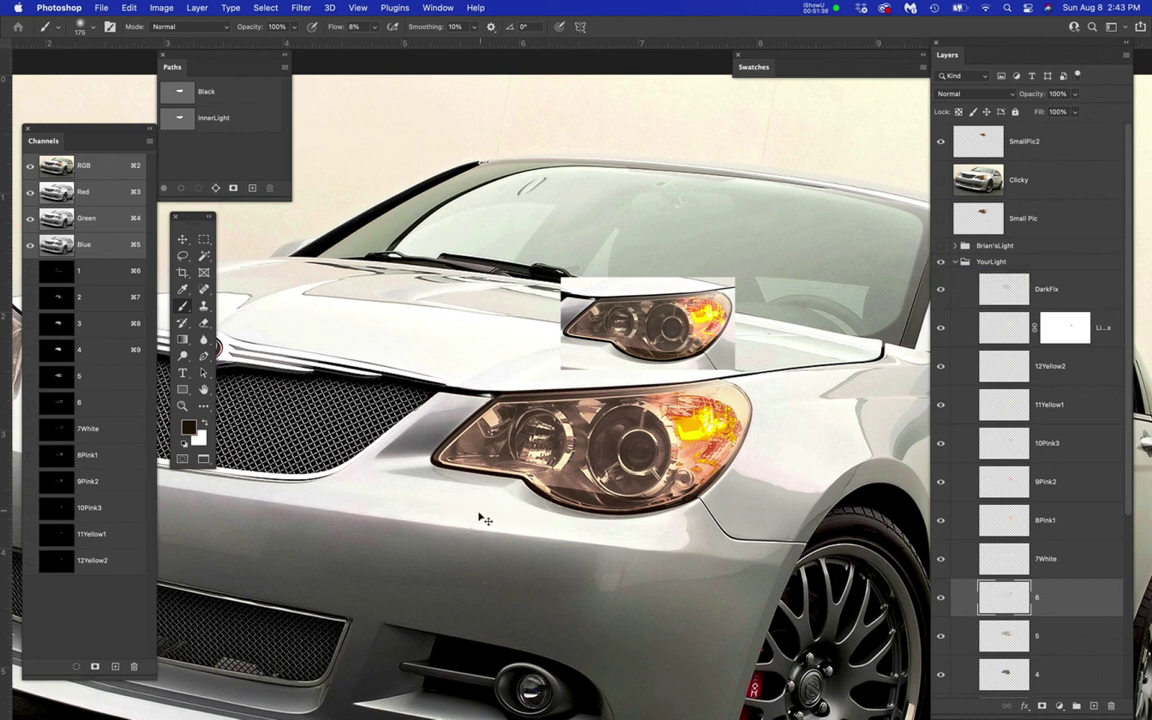
key(super+grave)
key(super+grave)
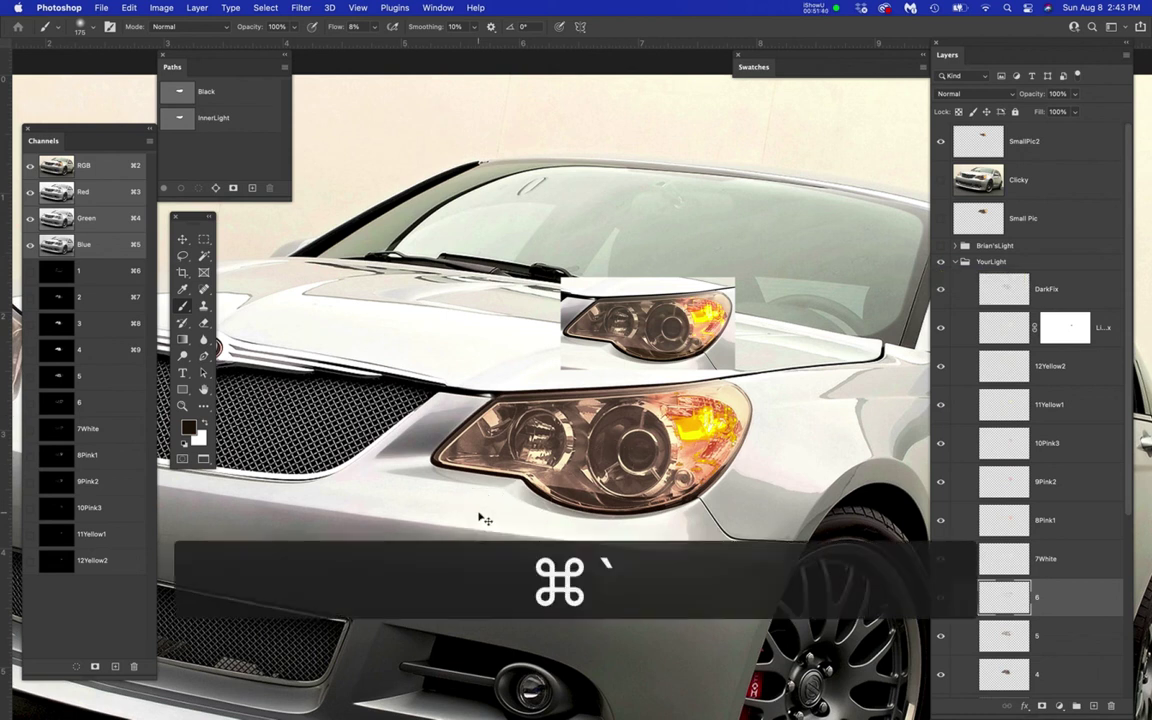
- Open Car_Sky.psd from File > Open Recent
click(101, 8)
click(257, 79)
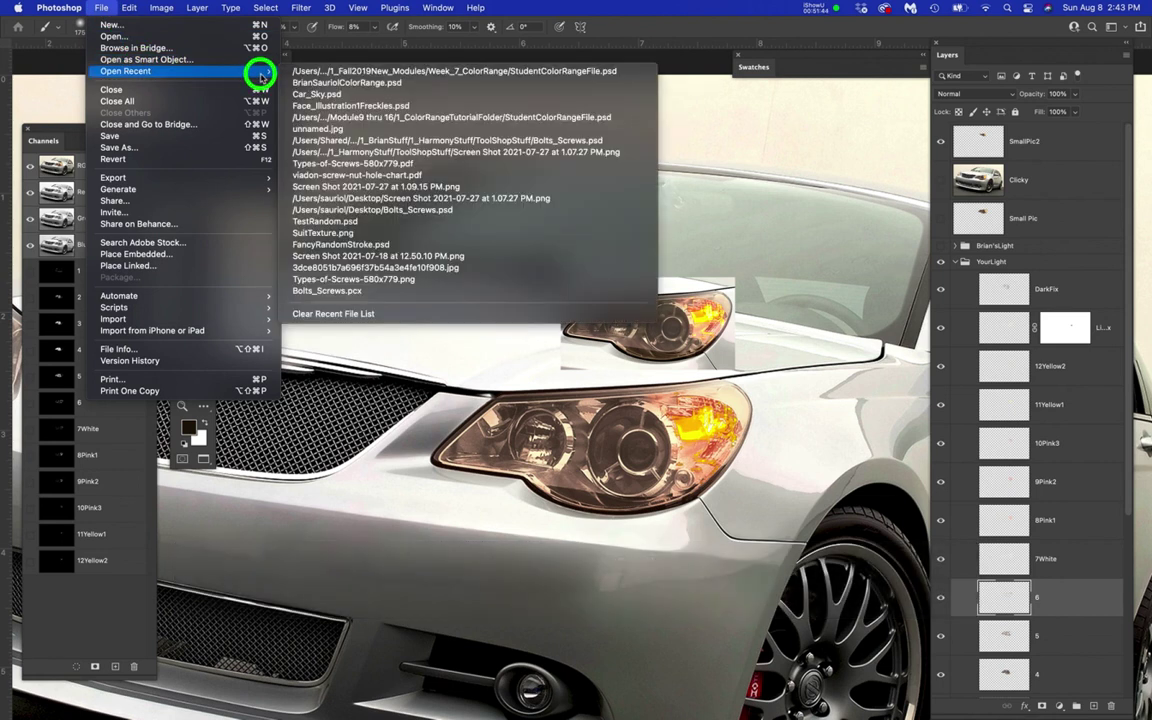
key(Return)
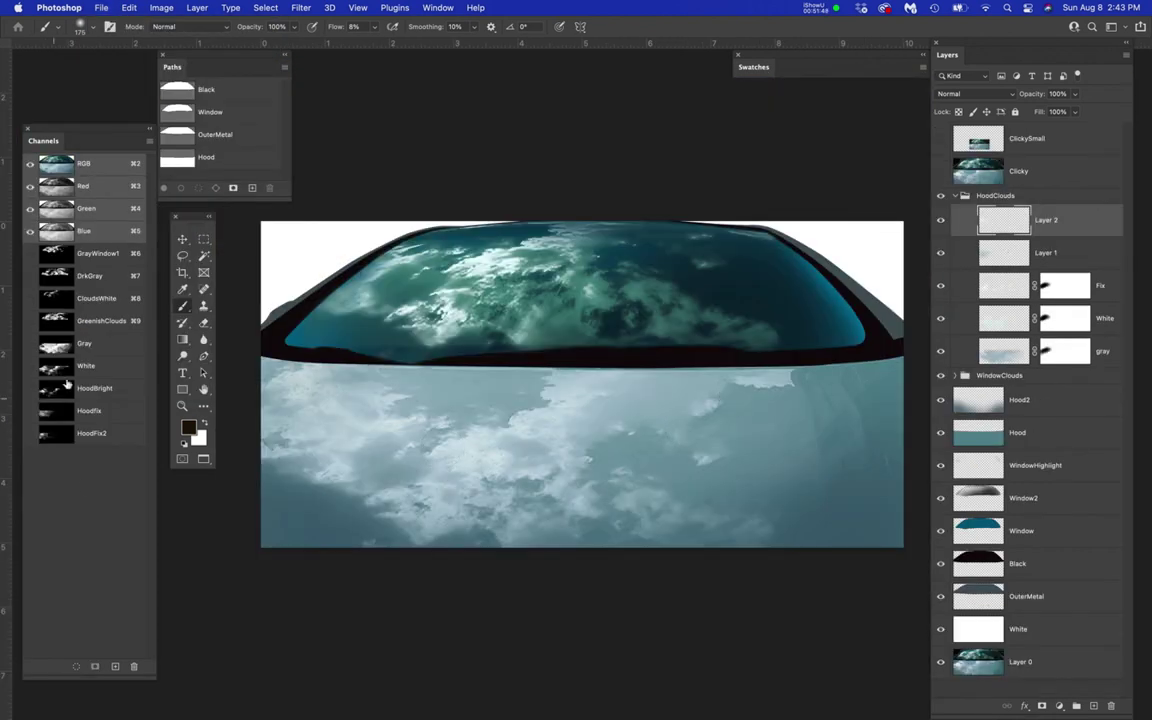
- Inspect the Gray, White, HoodBright and HoodFix channel masks, return to RGB, and show Clicky
click(97, 344)
click(98, 369)
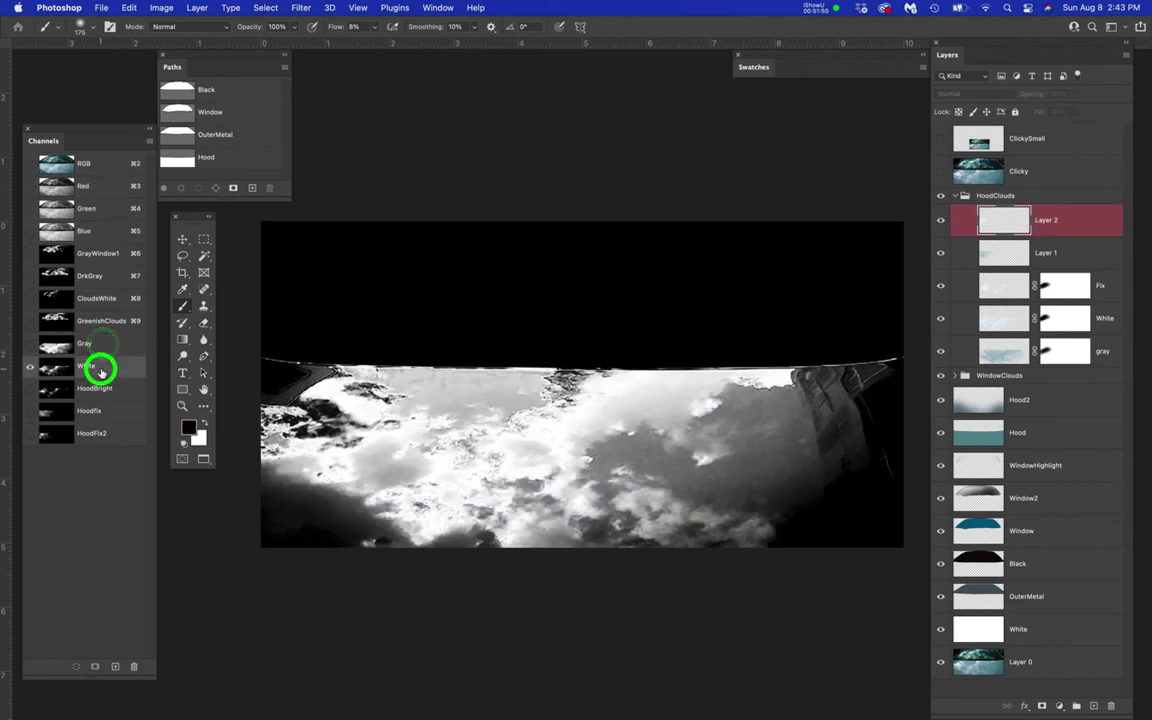
click(101, 389)
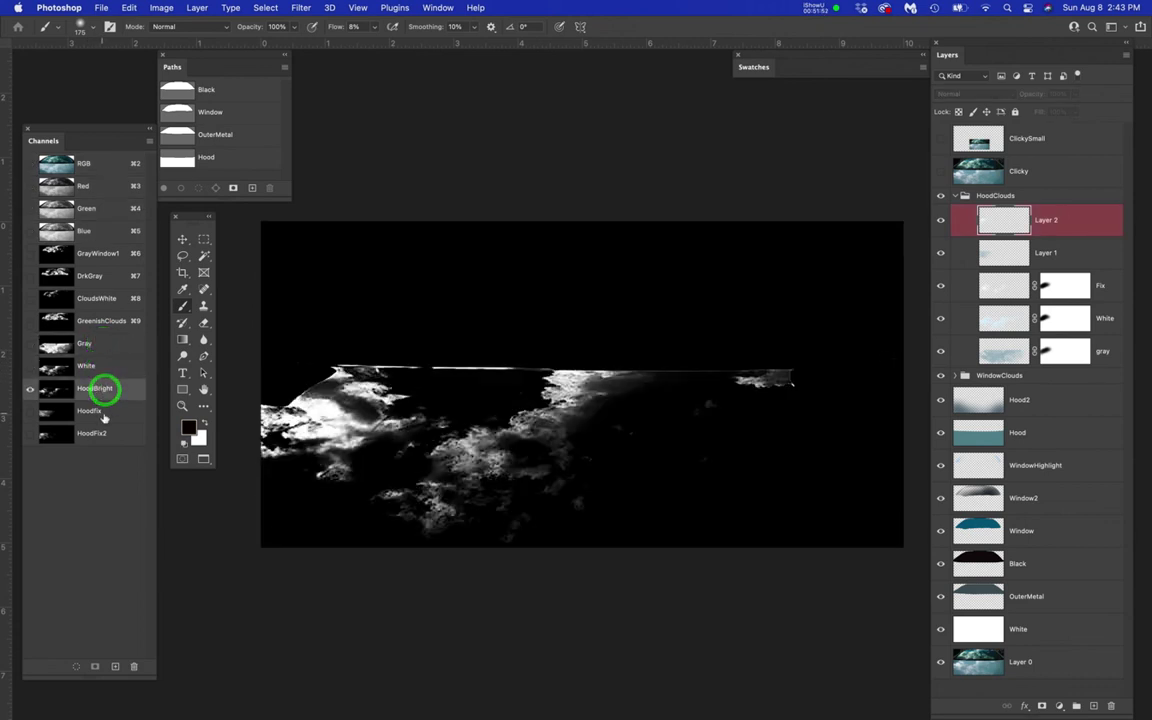
click(105, 412)
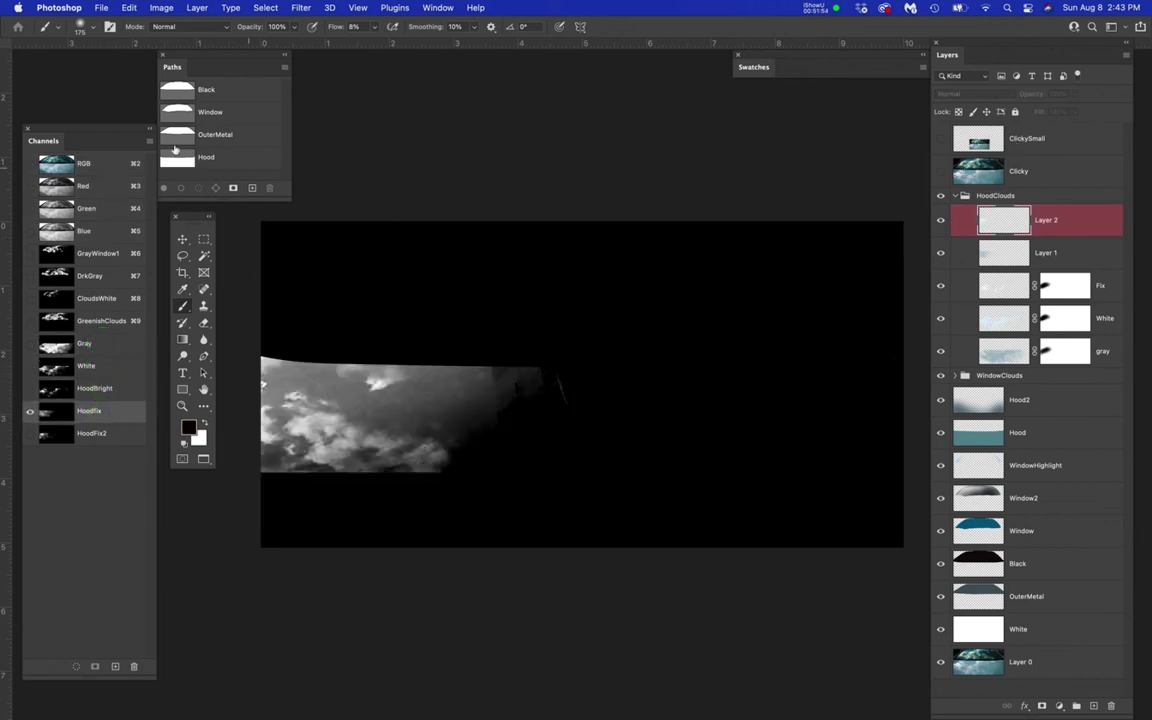
click(105, 163)
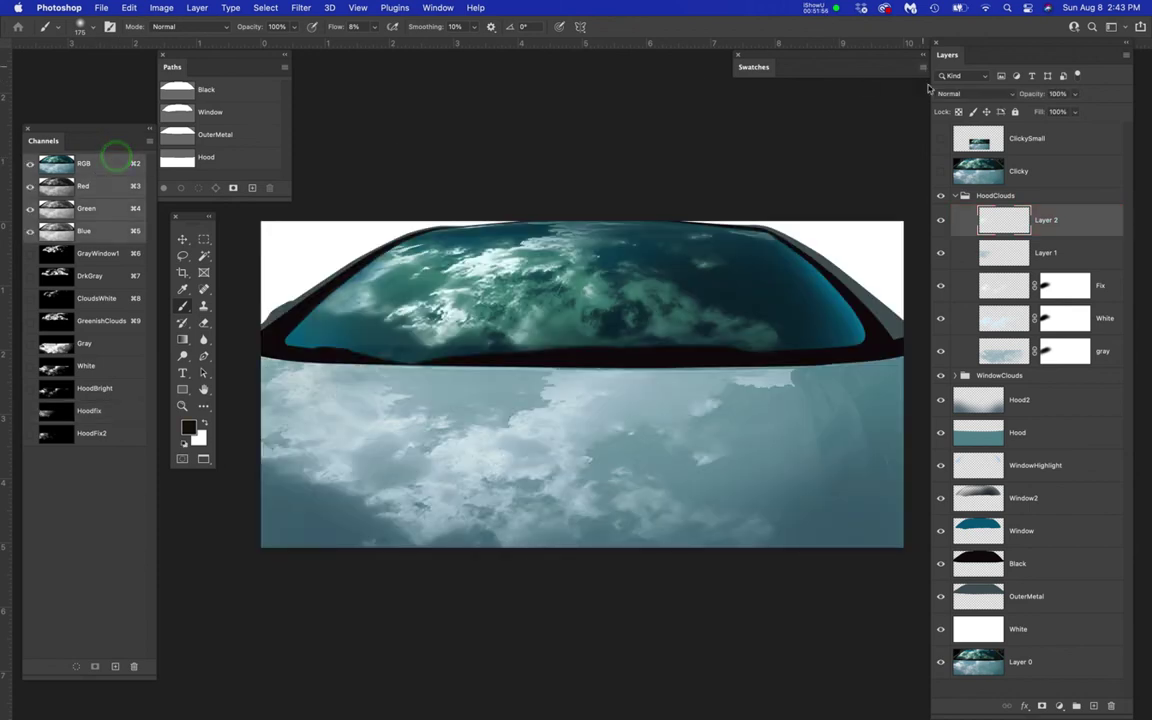
click(940, 171)
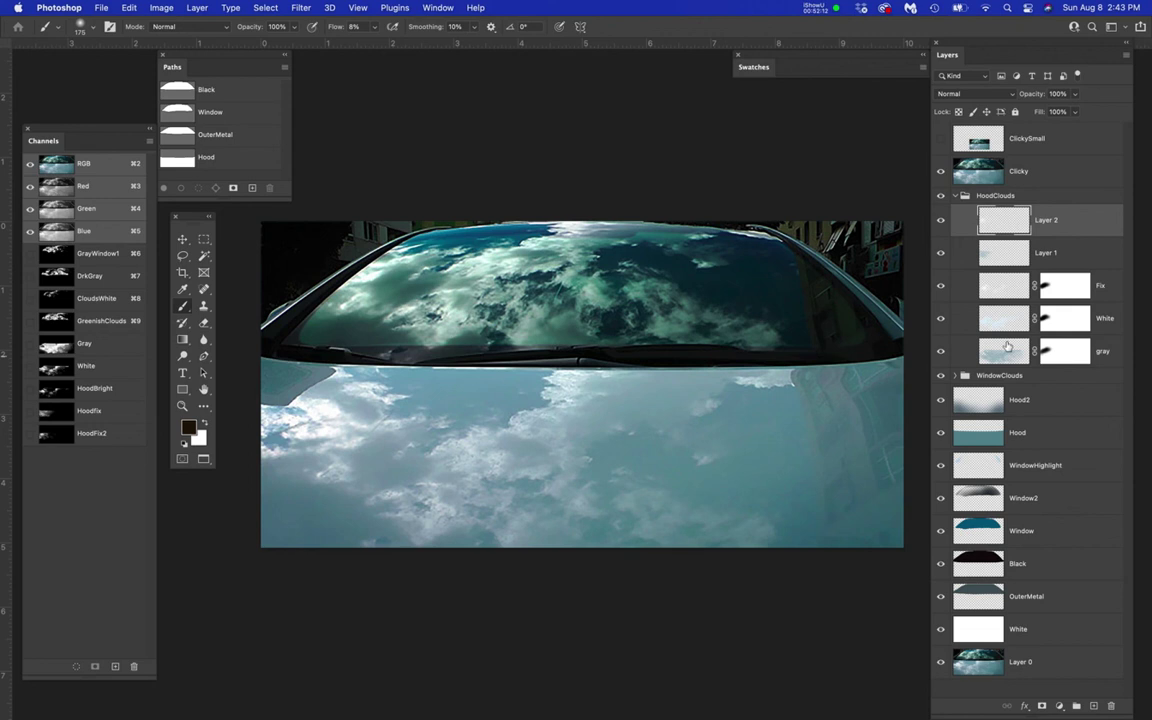
- Hide Clicky and the hood layers Layer 2, Layer 1, Fix, White and gray
click(941, 171)
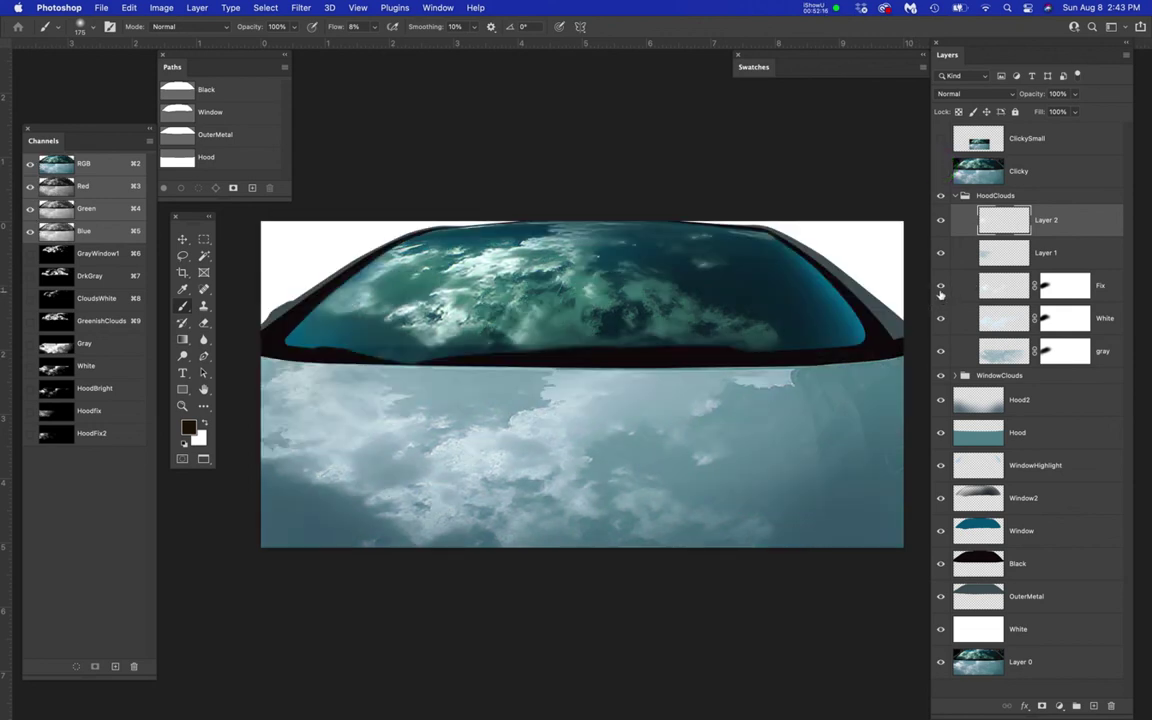
click(941, 221)
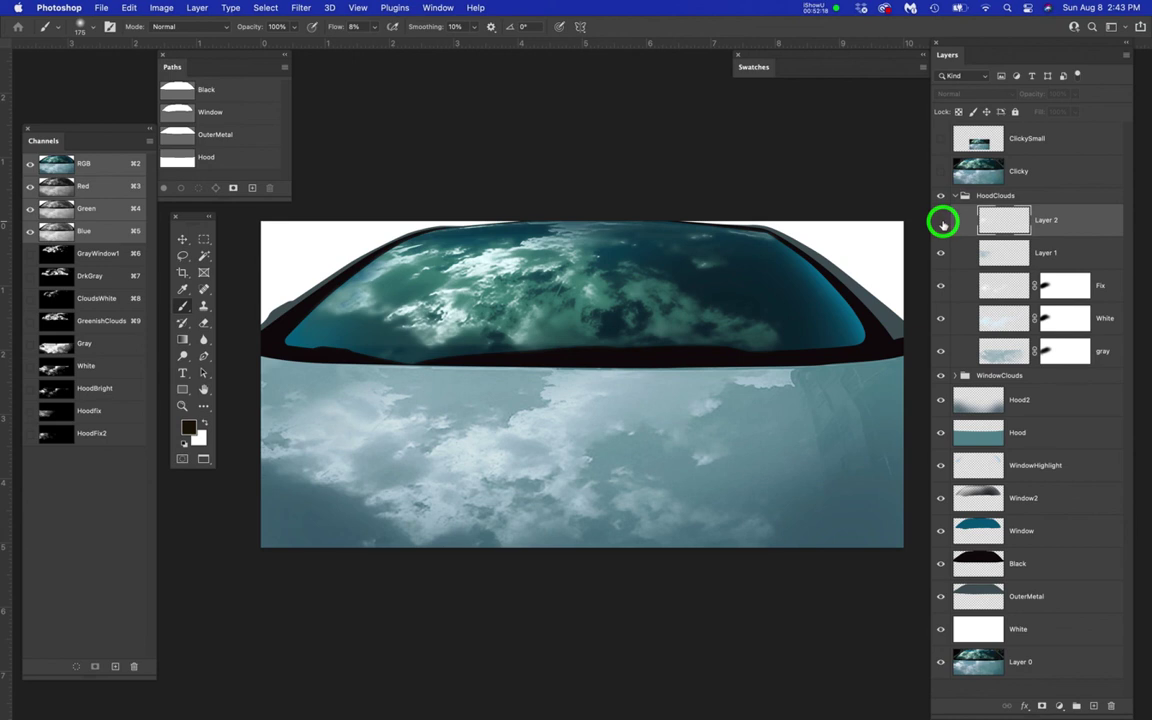
click(941, 254)
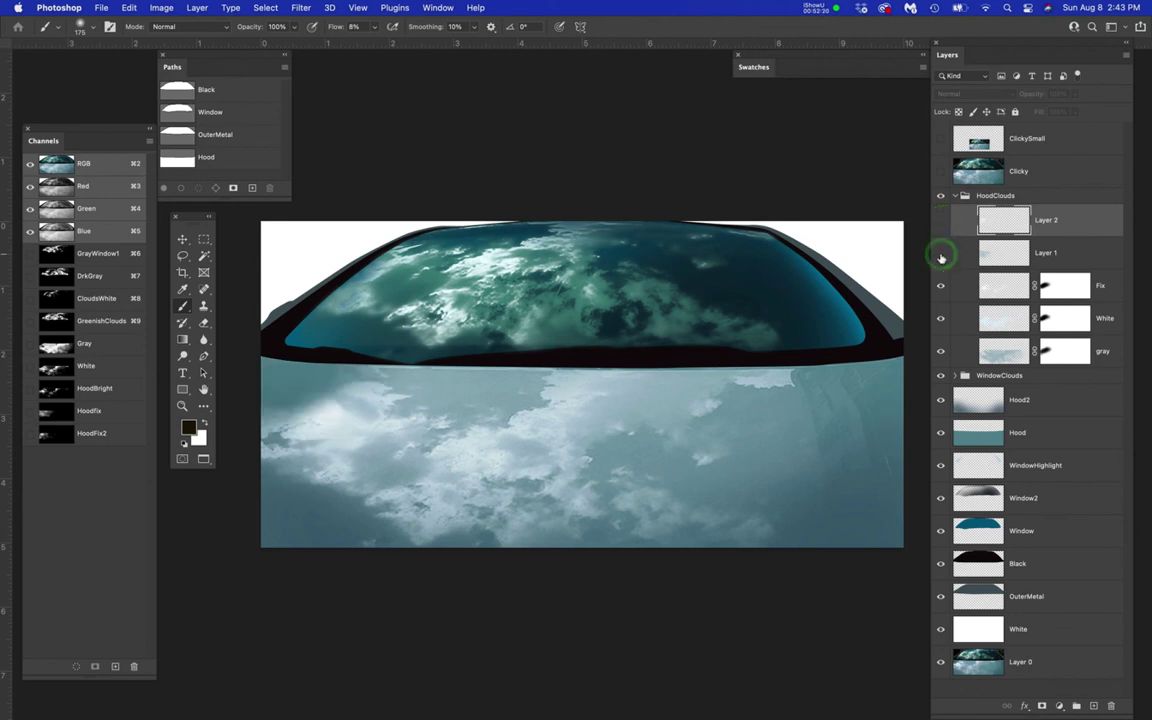
click(941, 286)
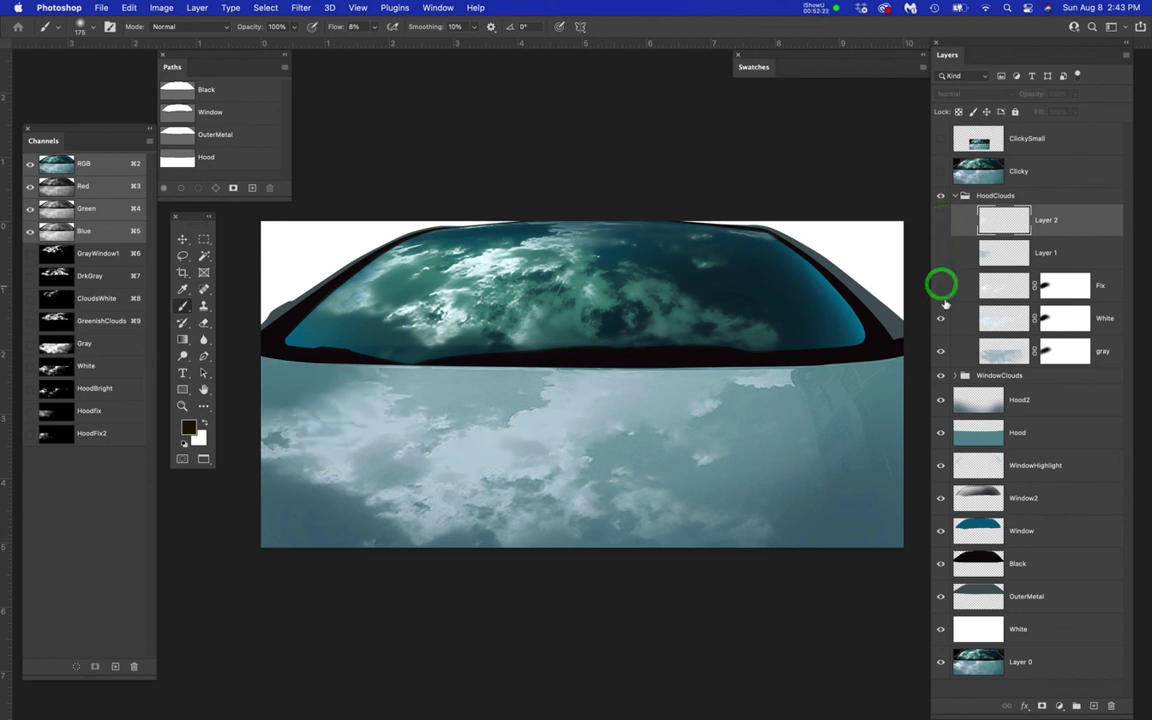
click(940, 319)
click(941, 351)
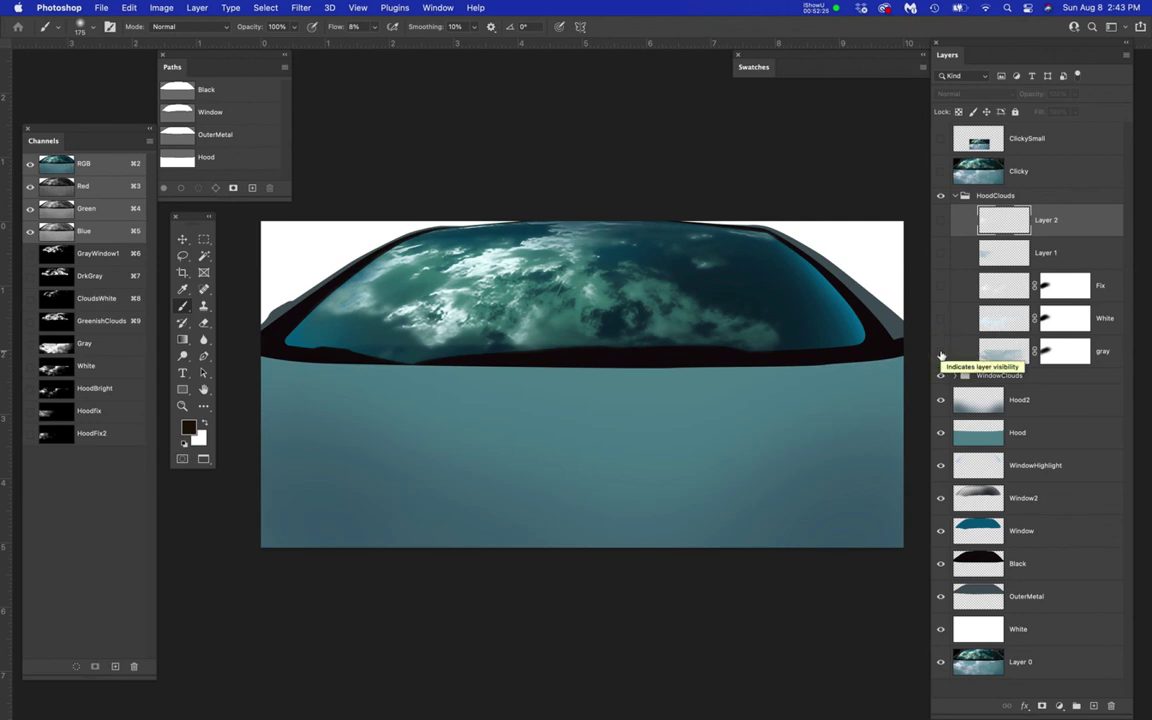
- Restore gray, White and Fix, flash Layer 1, then collapse HoodClouds and expand WindowClouds
click(941, 351)
click(942, 319)
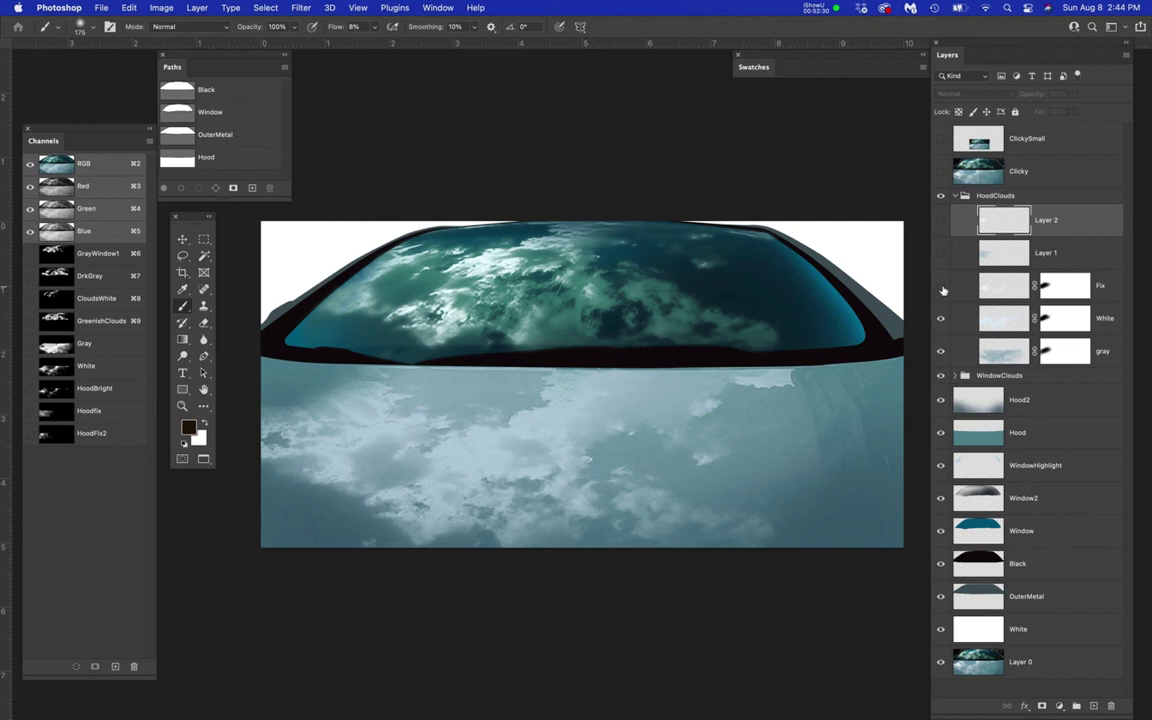
click(942, 286)
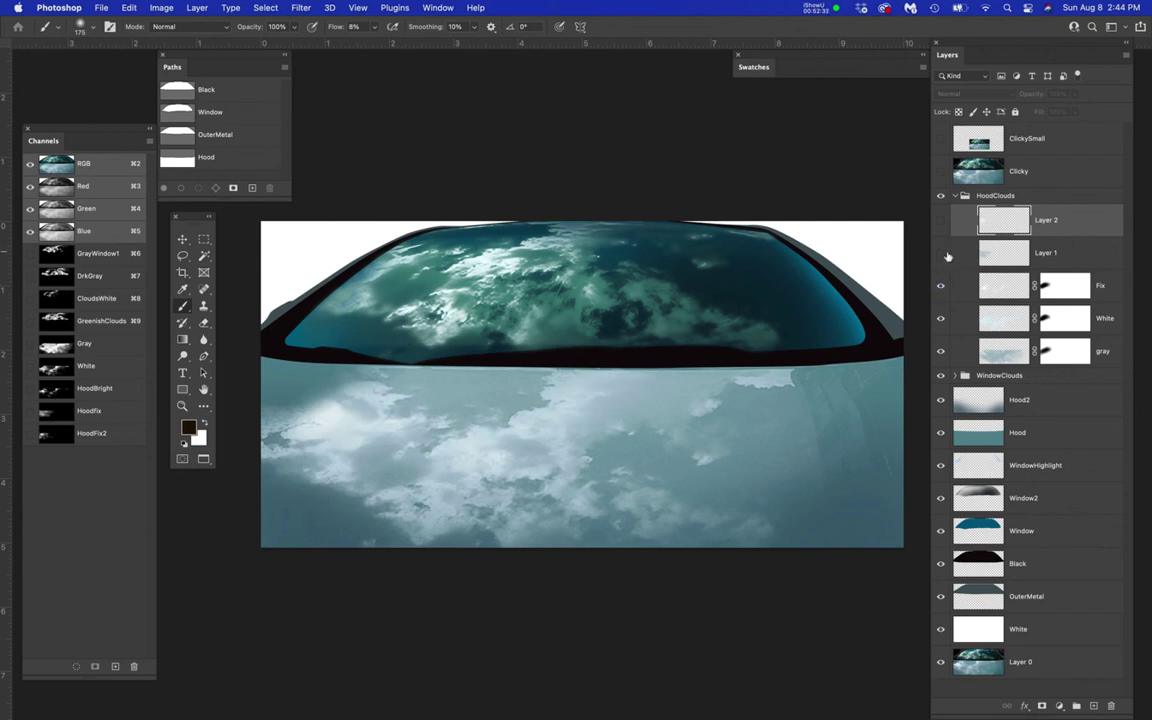
click(938, 257)
click(937, 258)
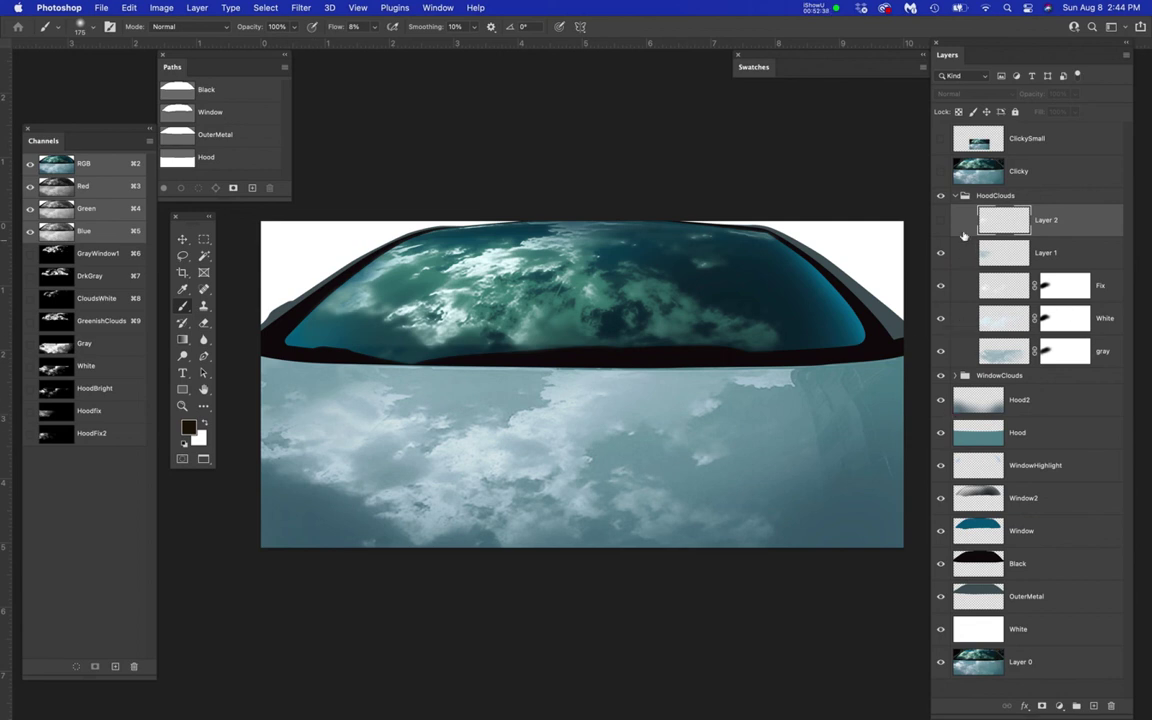
click(959, 197)
click(955, 211)
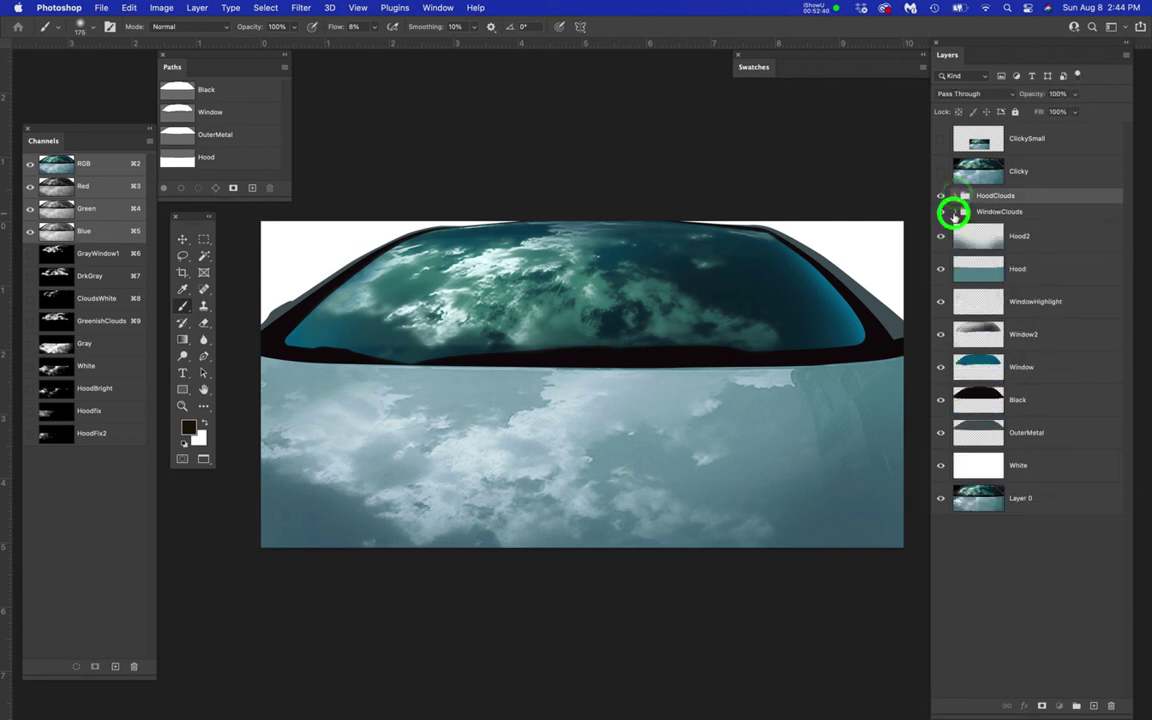
- Leave only the bottom windshield cloud layer visible and compare it with the Clicky photo
click(945, 268)
click(941, 334)
click(941, 301)
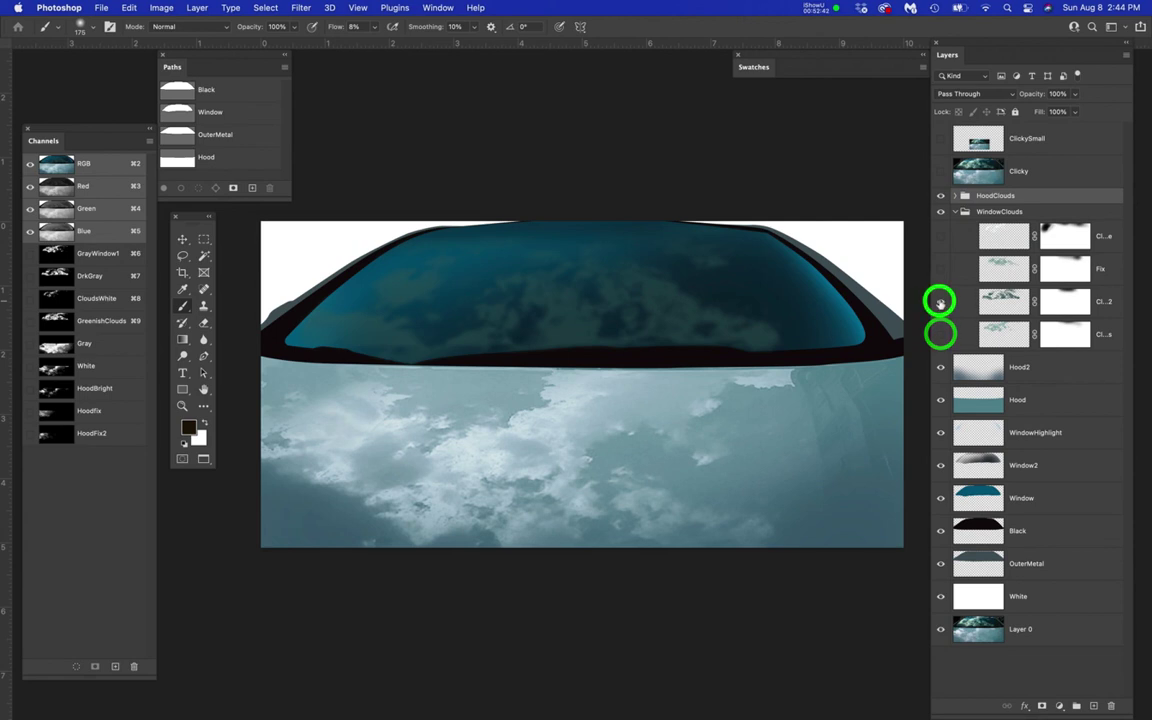
click(941, 334)
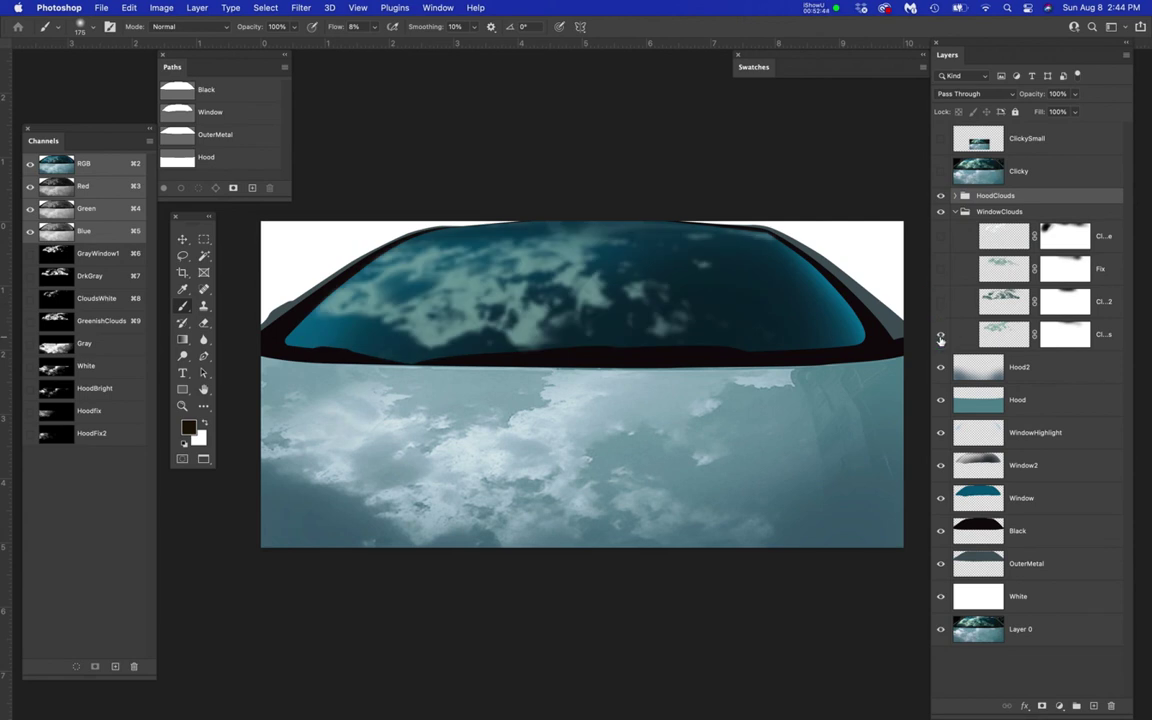
scroll(520, 330, up, 1)
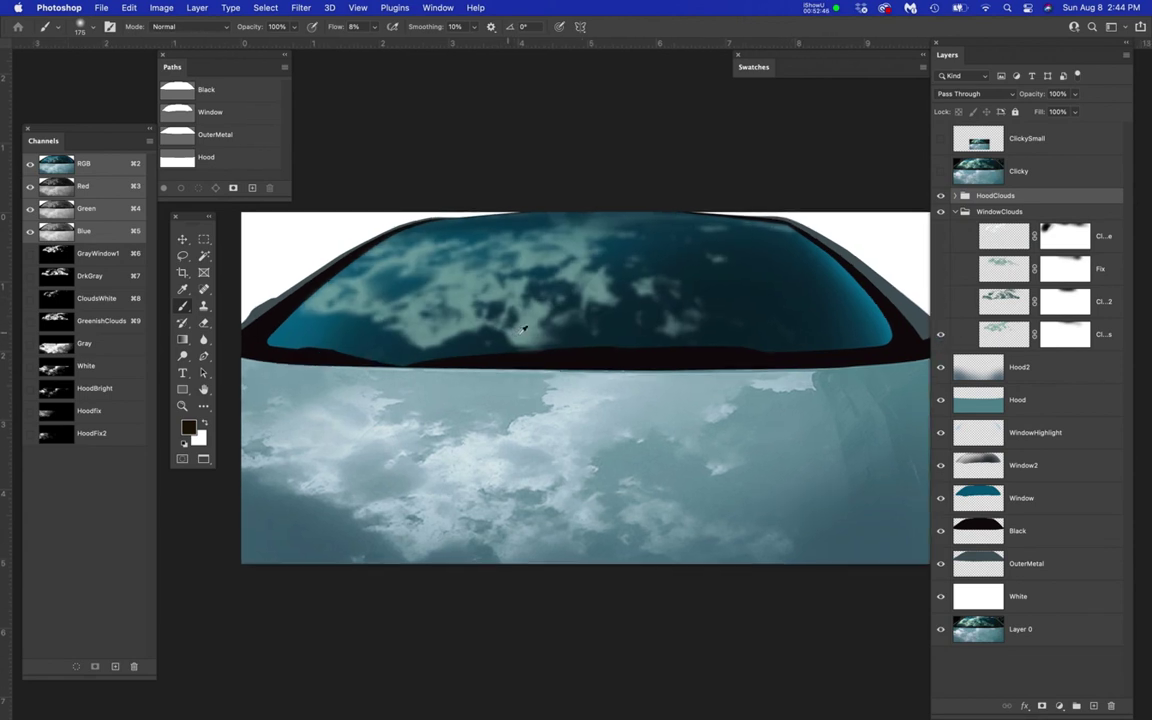
click(940, 171)
click(940, 171)
click(940, 171)
click(940, 171)
- Turn the third, Fix and top windshield cloud layers back on, flash Clicky, and return to the headlight document
click(940, 301)
click(940, 268)
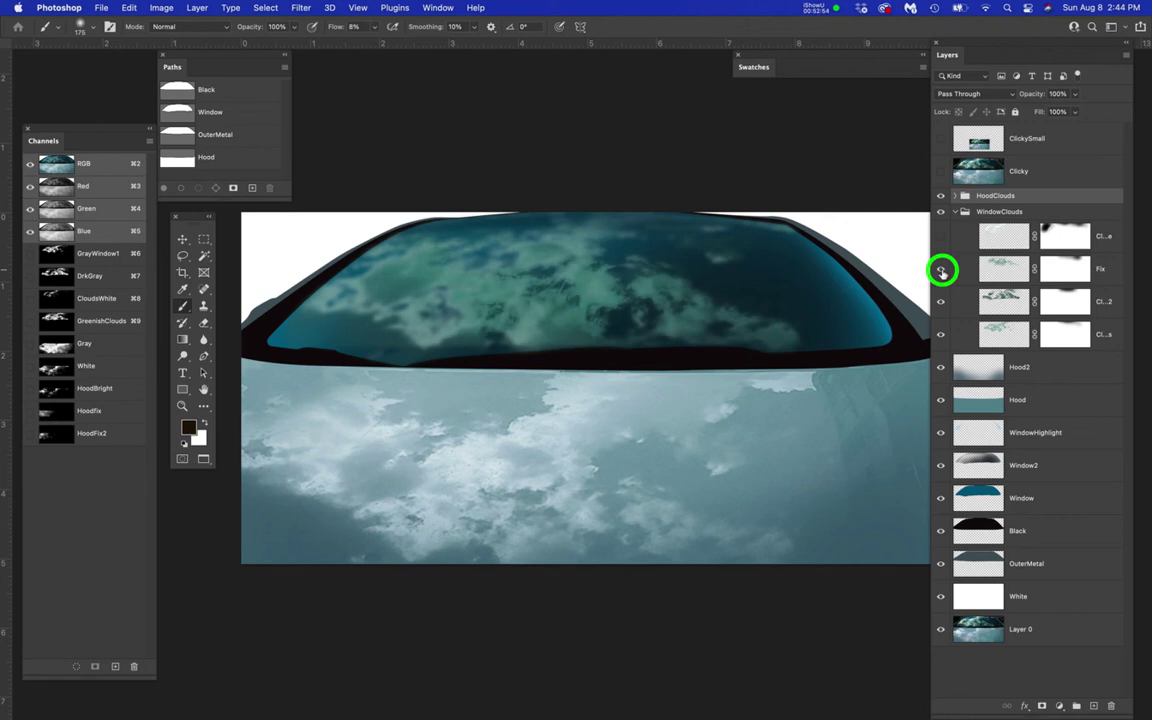
click(943, 240)
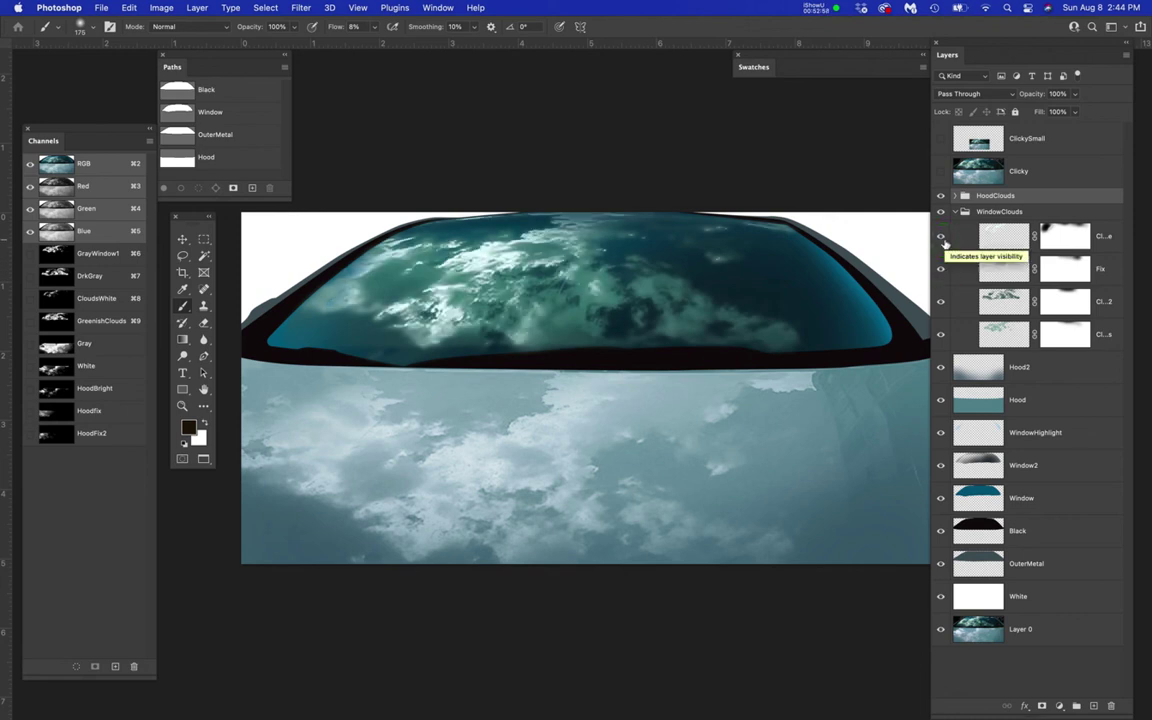
click(938, 171)
click(938, 171)
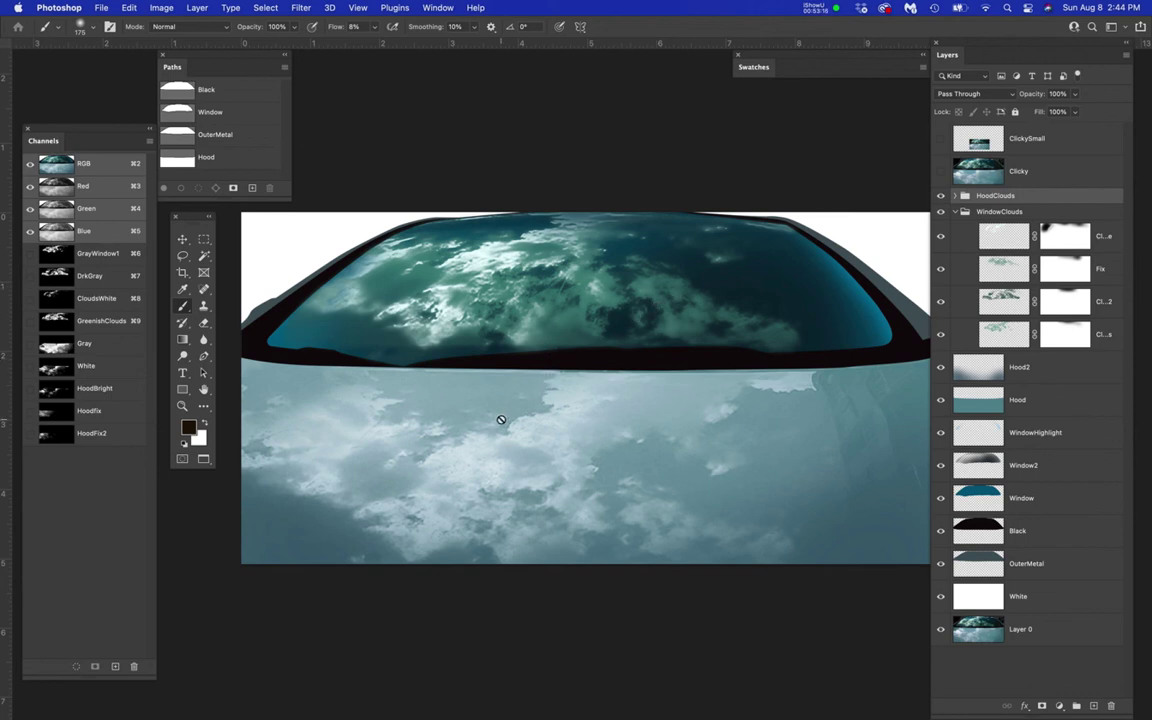
key(super+grave)
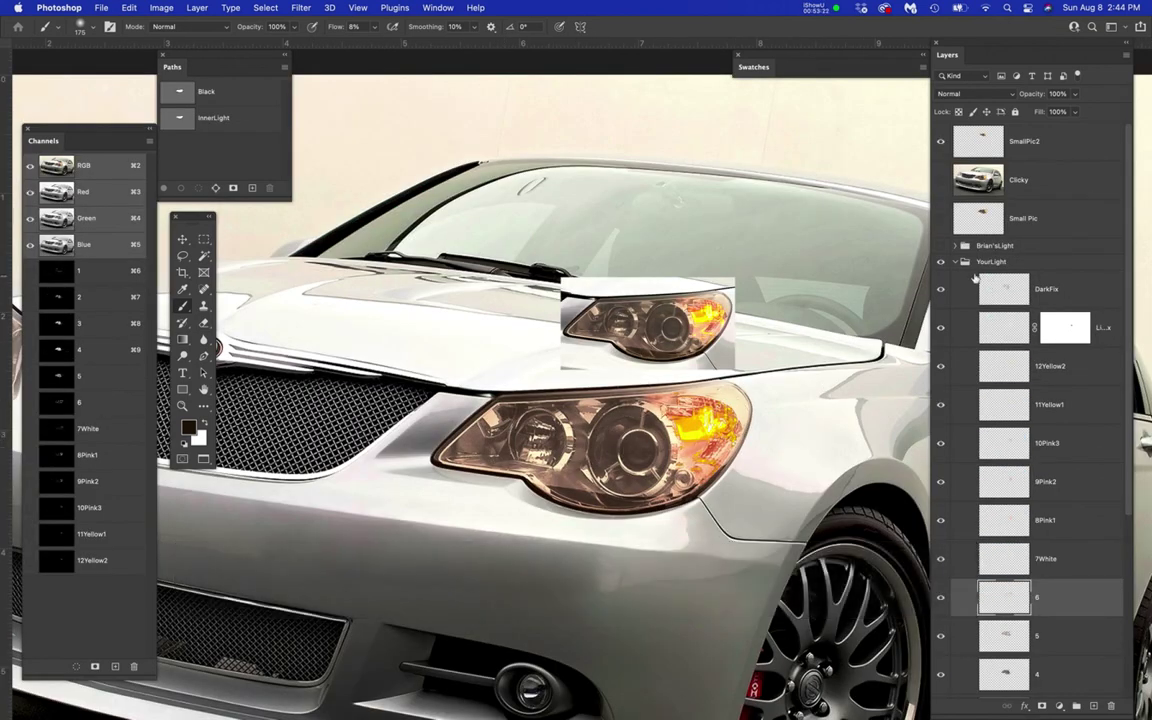
- Toggle the YourLight glow off and on to compare, then make DarkFix visible
click(940, 262)
click(940, 262)
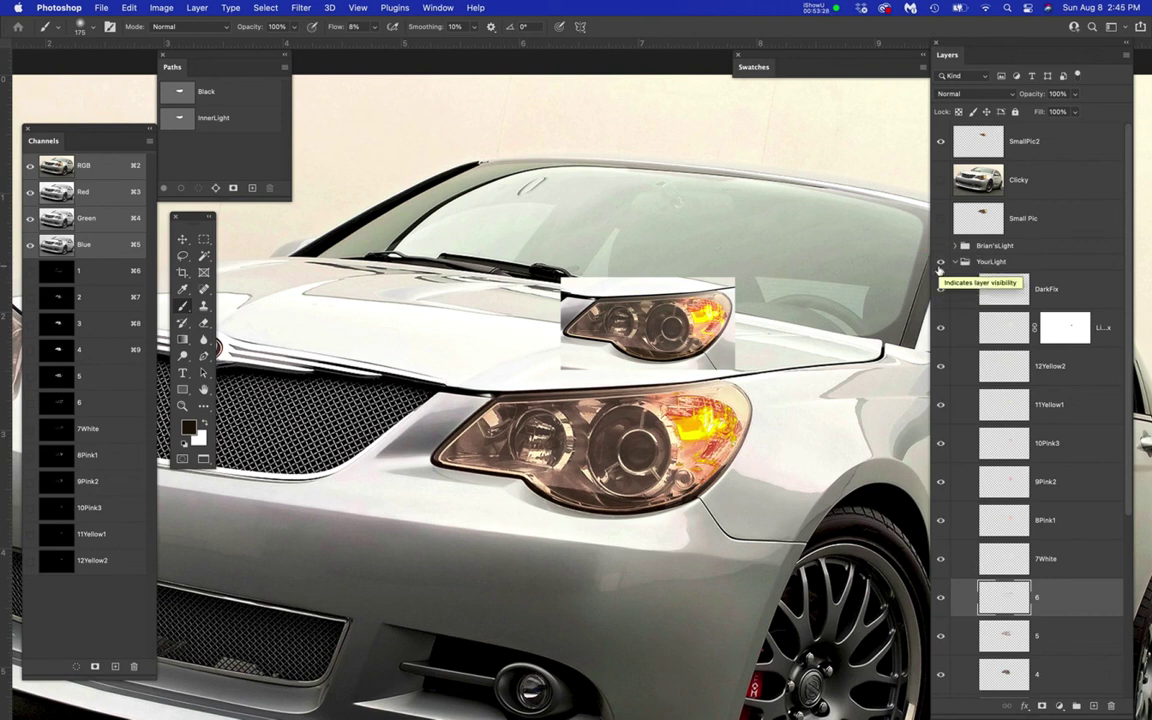
click(940, 289)
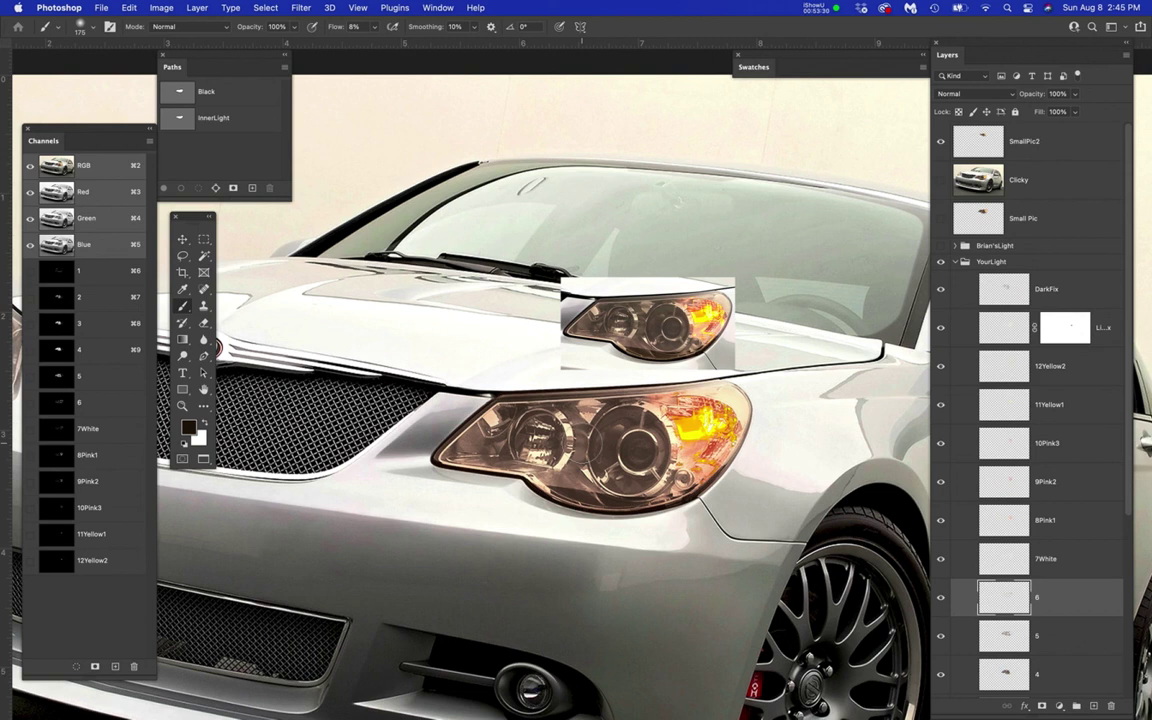